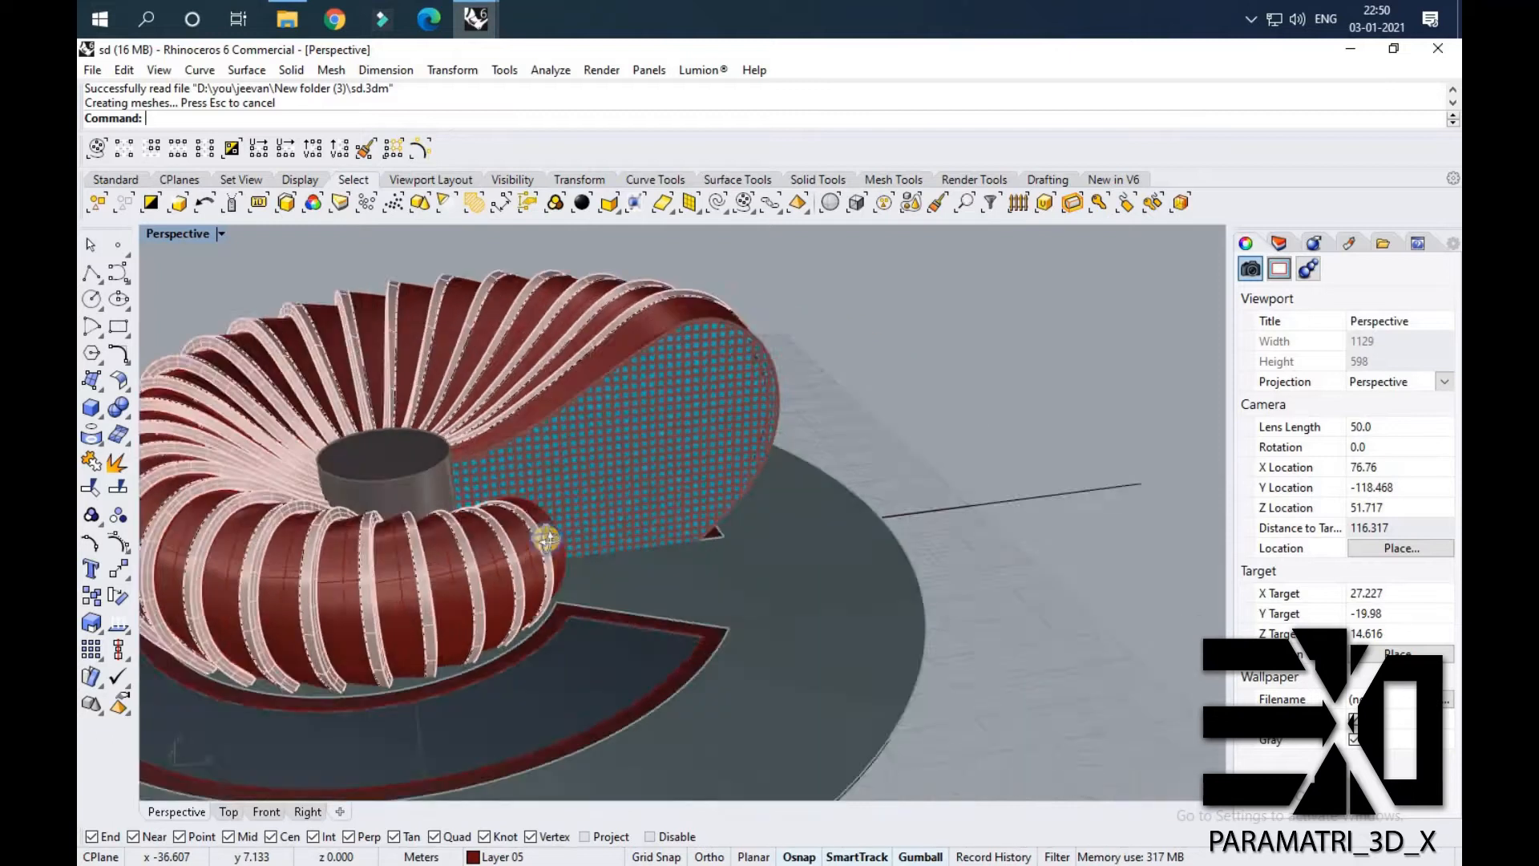
{"action": "scroll", "coordinate": [653, 450], "scroll_direction": "down", "scroll_amount": 4}
{"action": "scroll", "coordinate": [653, 449], "scroll_direction": "up", "scroll_amount": 5}
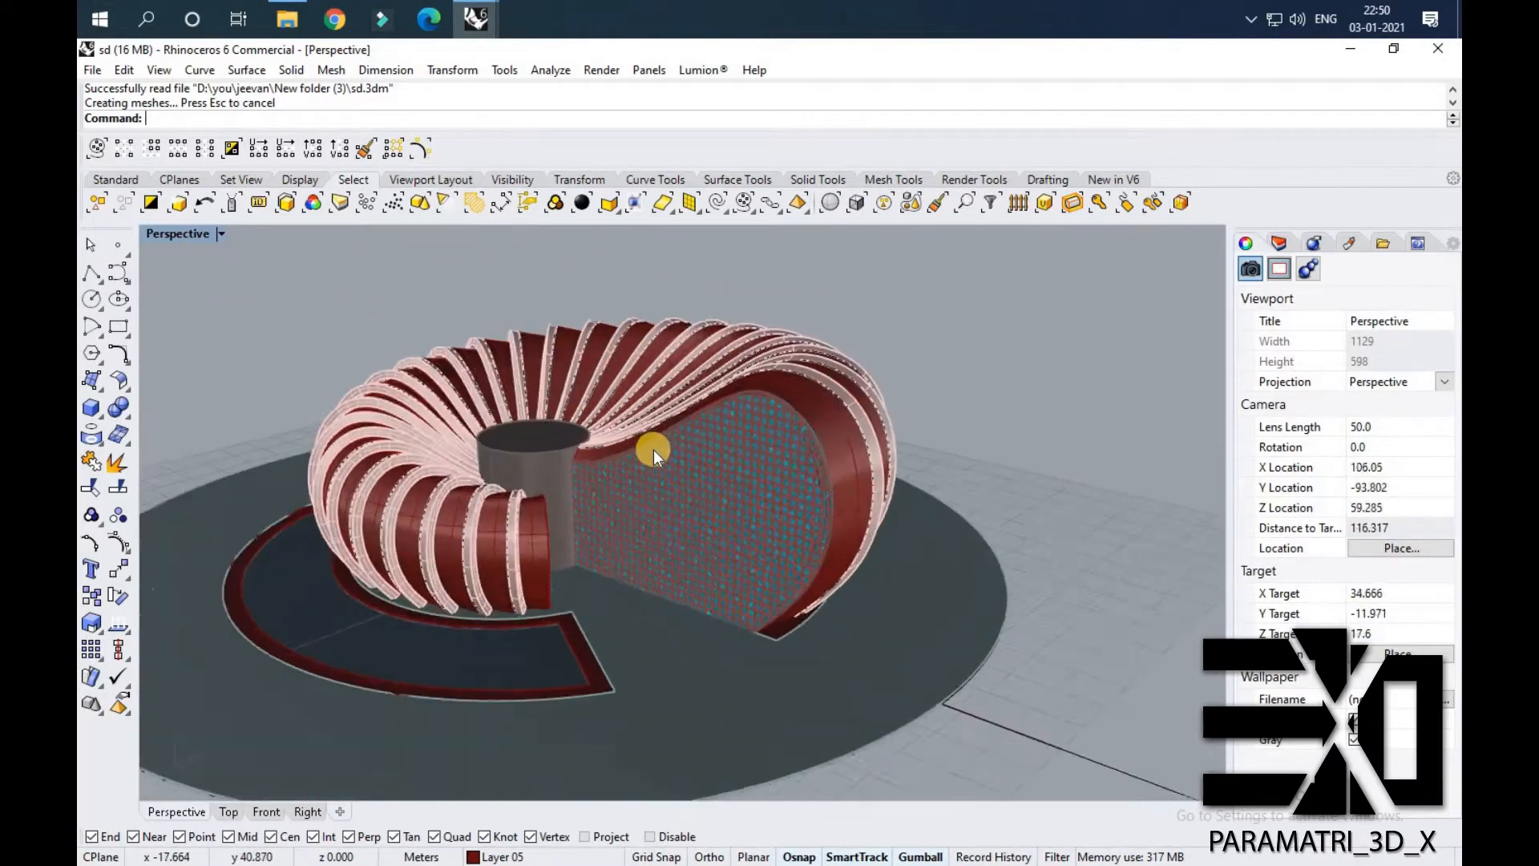
{"action": "right_click_drag", "start_coordinate": [823, 540], "coordinate": [634, 465]}
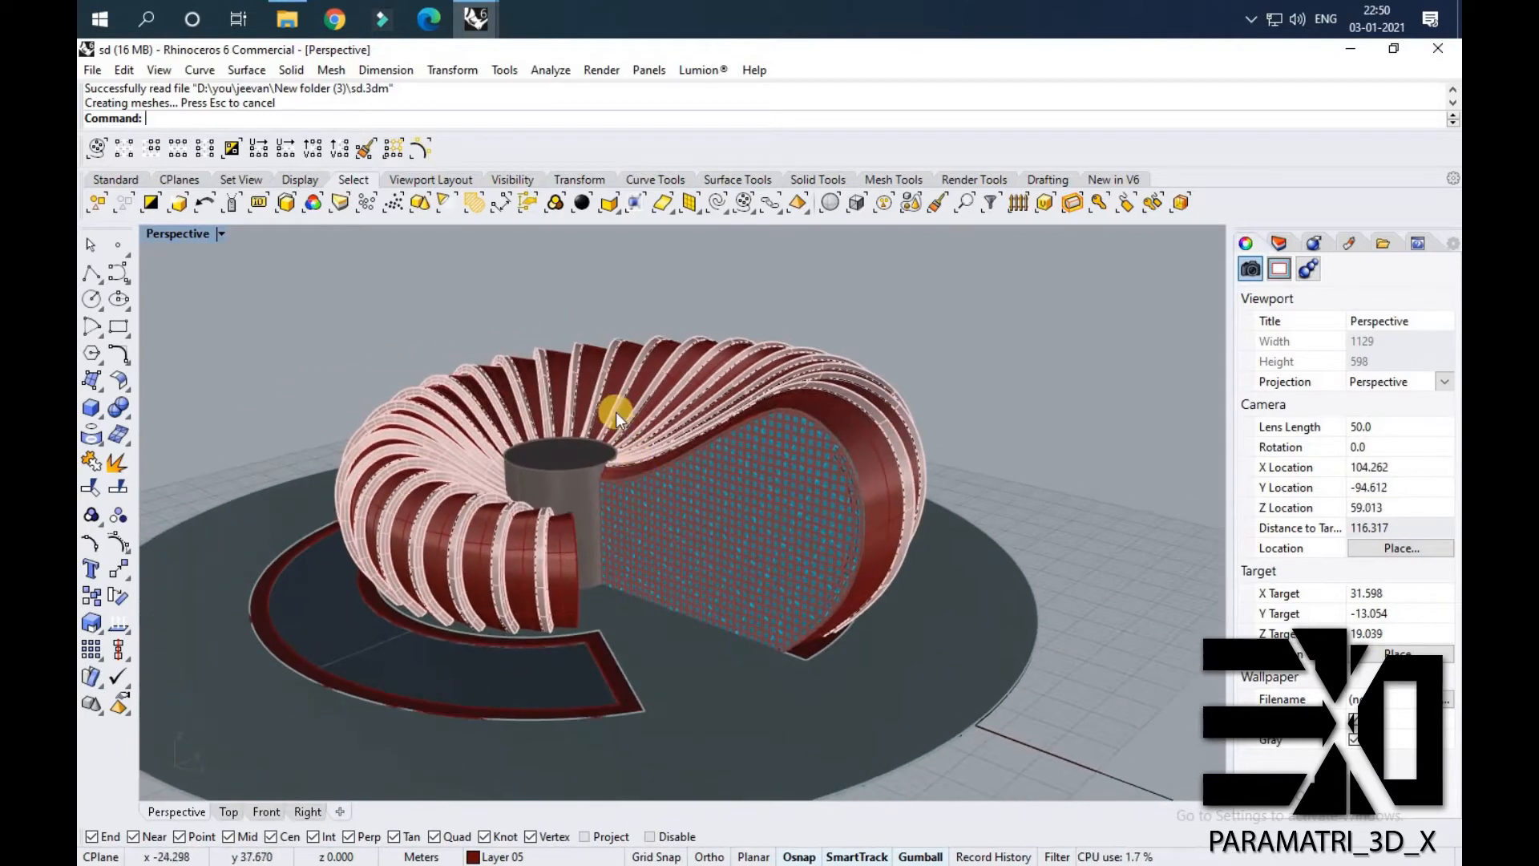
{"action": "scroll", "coordinate": [666, 460], "scroll_direction": "up", "scroll_amount": 2}
{"action": "right_click_drag", "start_coordinate": [489, 561], "coordinate": [544, 477], "text": "shift"}
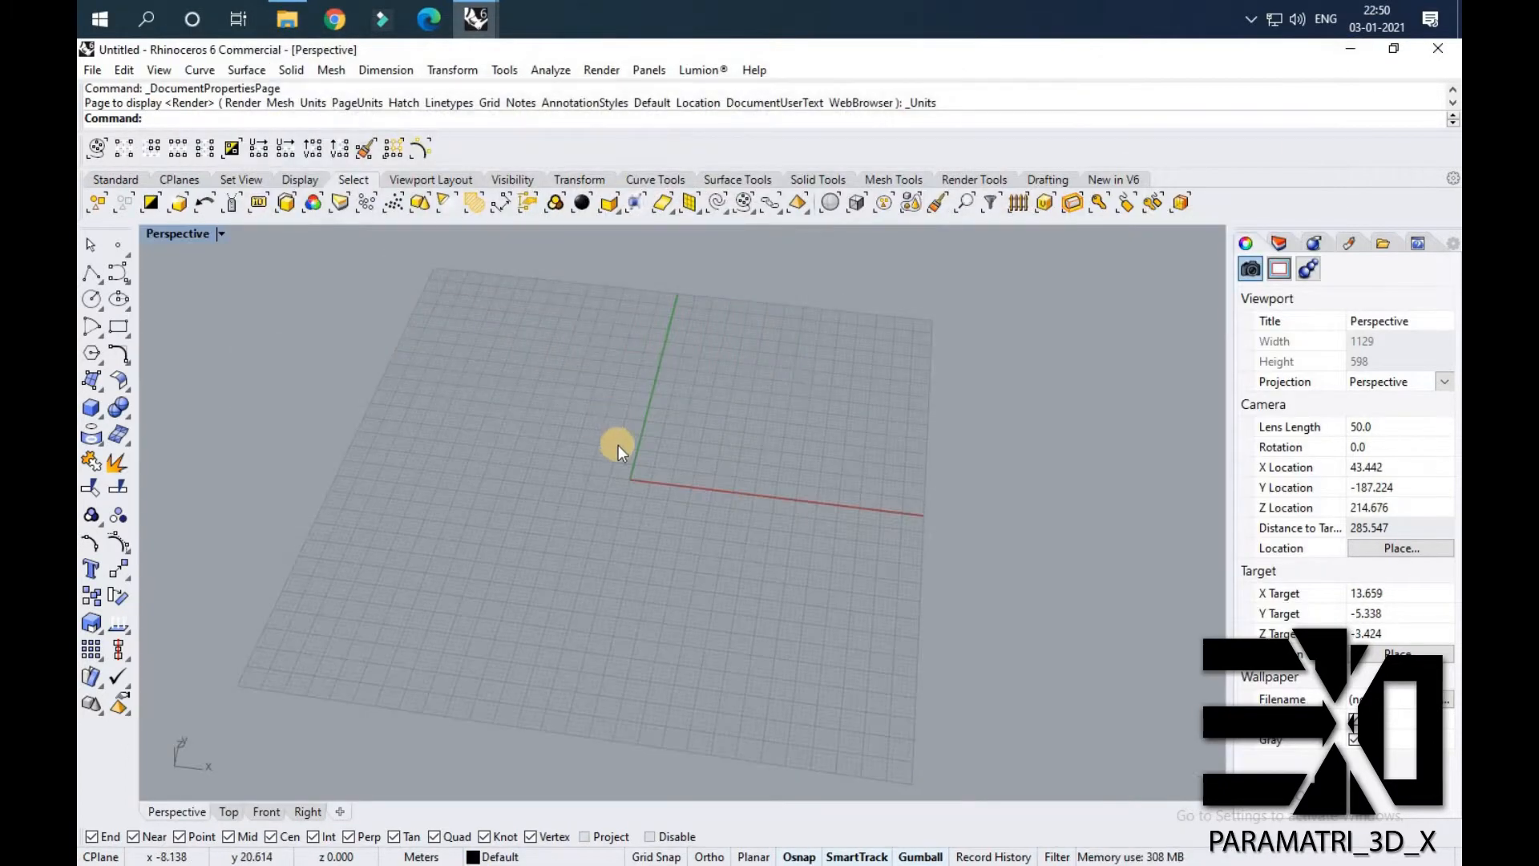
Open the document's Units settings and set the model units to Meters.
{"action": "right_click_drag", "start_coordinate": [619, 445], "coordinate": [675, 454]}
{"action": "scroll", "coordinate": [685, 436], "scroll_direction": "up", "scroll_amount": 3}
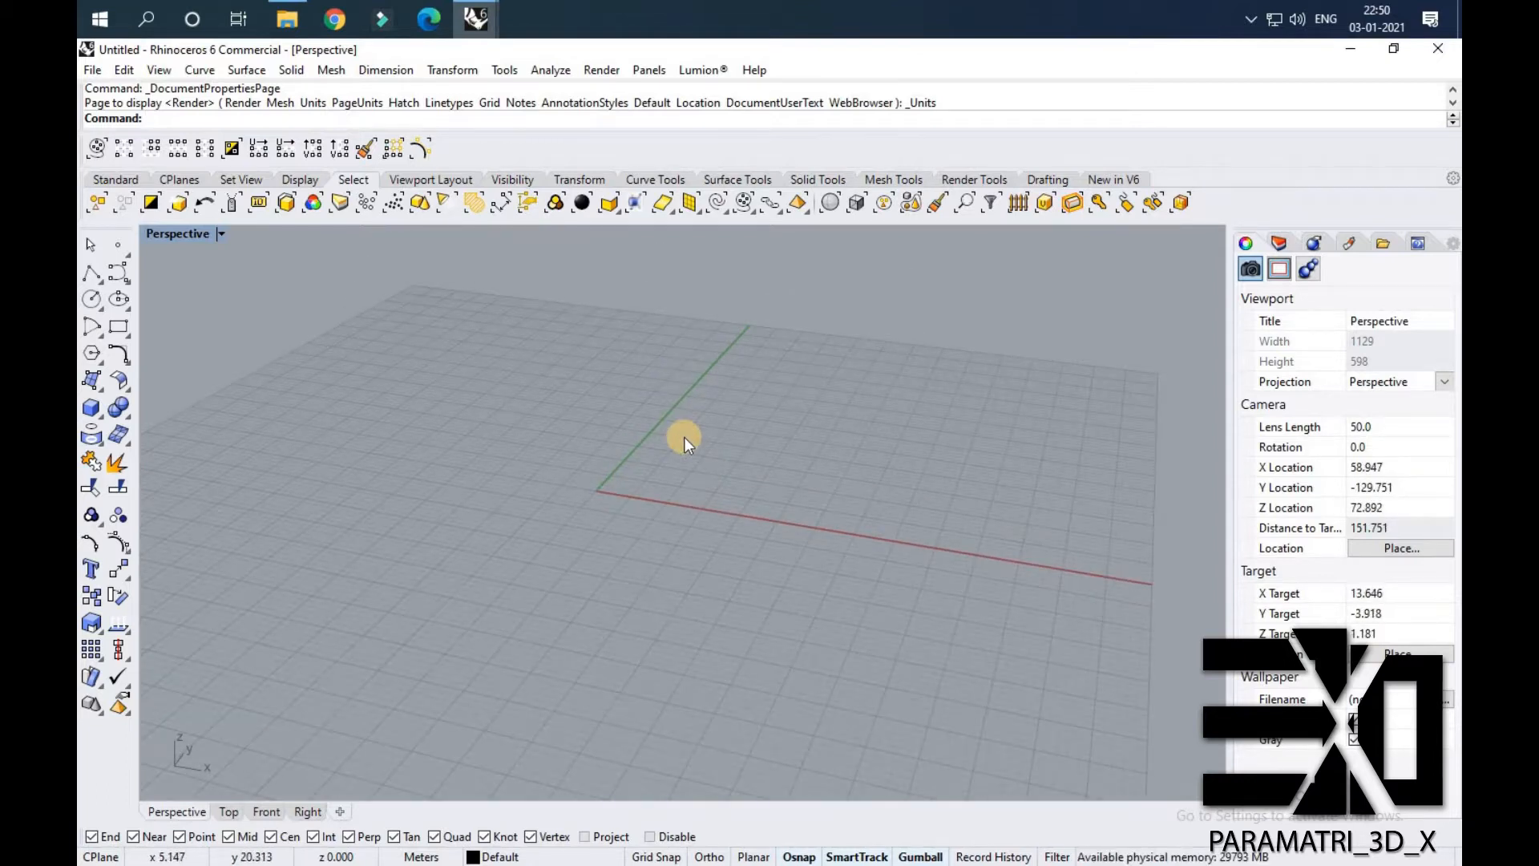
{"action": "type", "text": "its"}
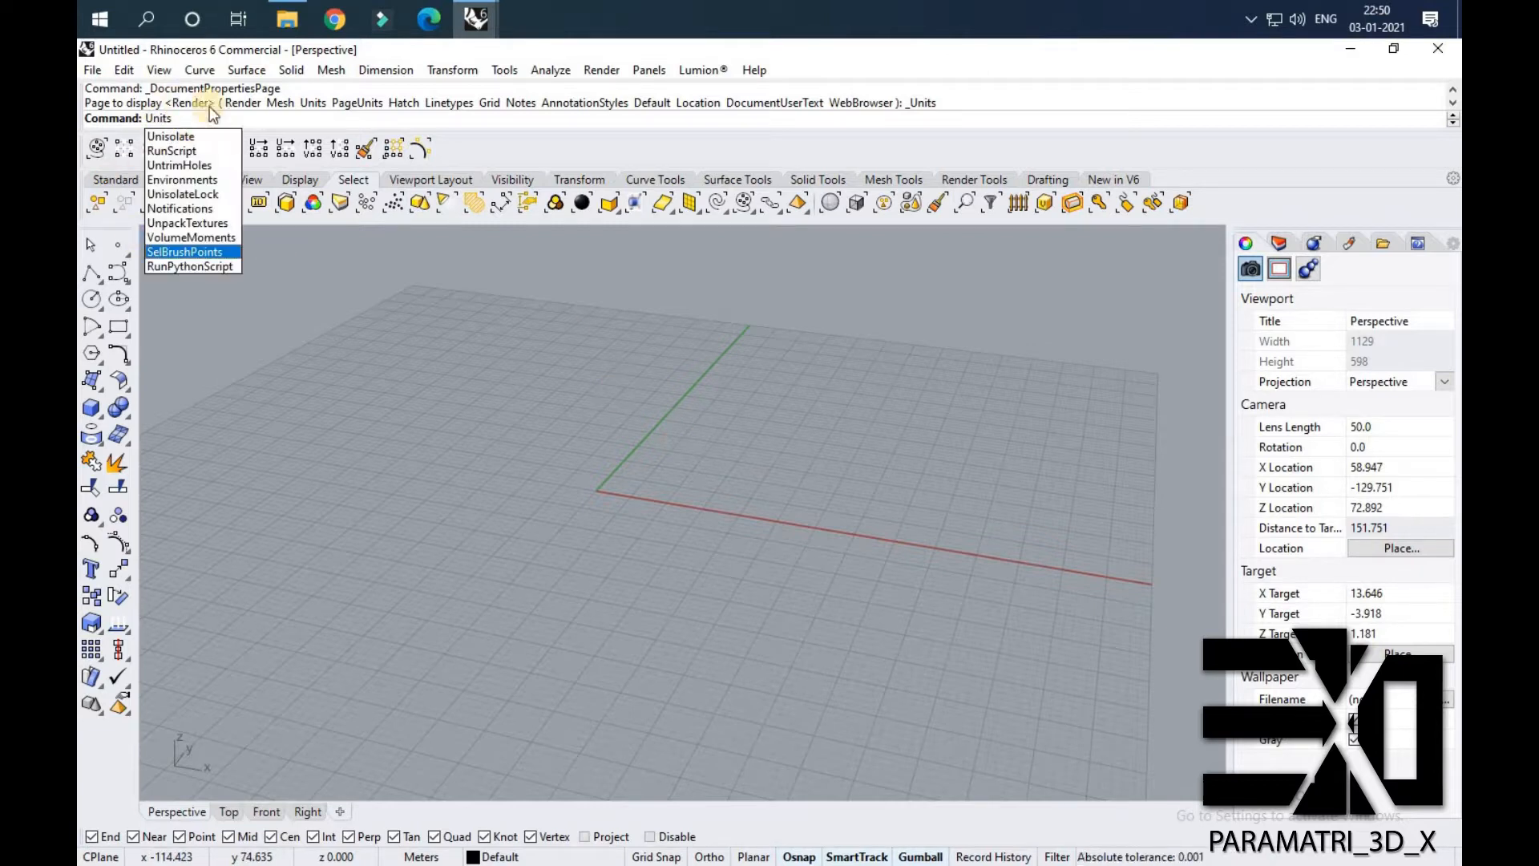
{"action": "key", "text": "Return"}
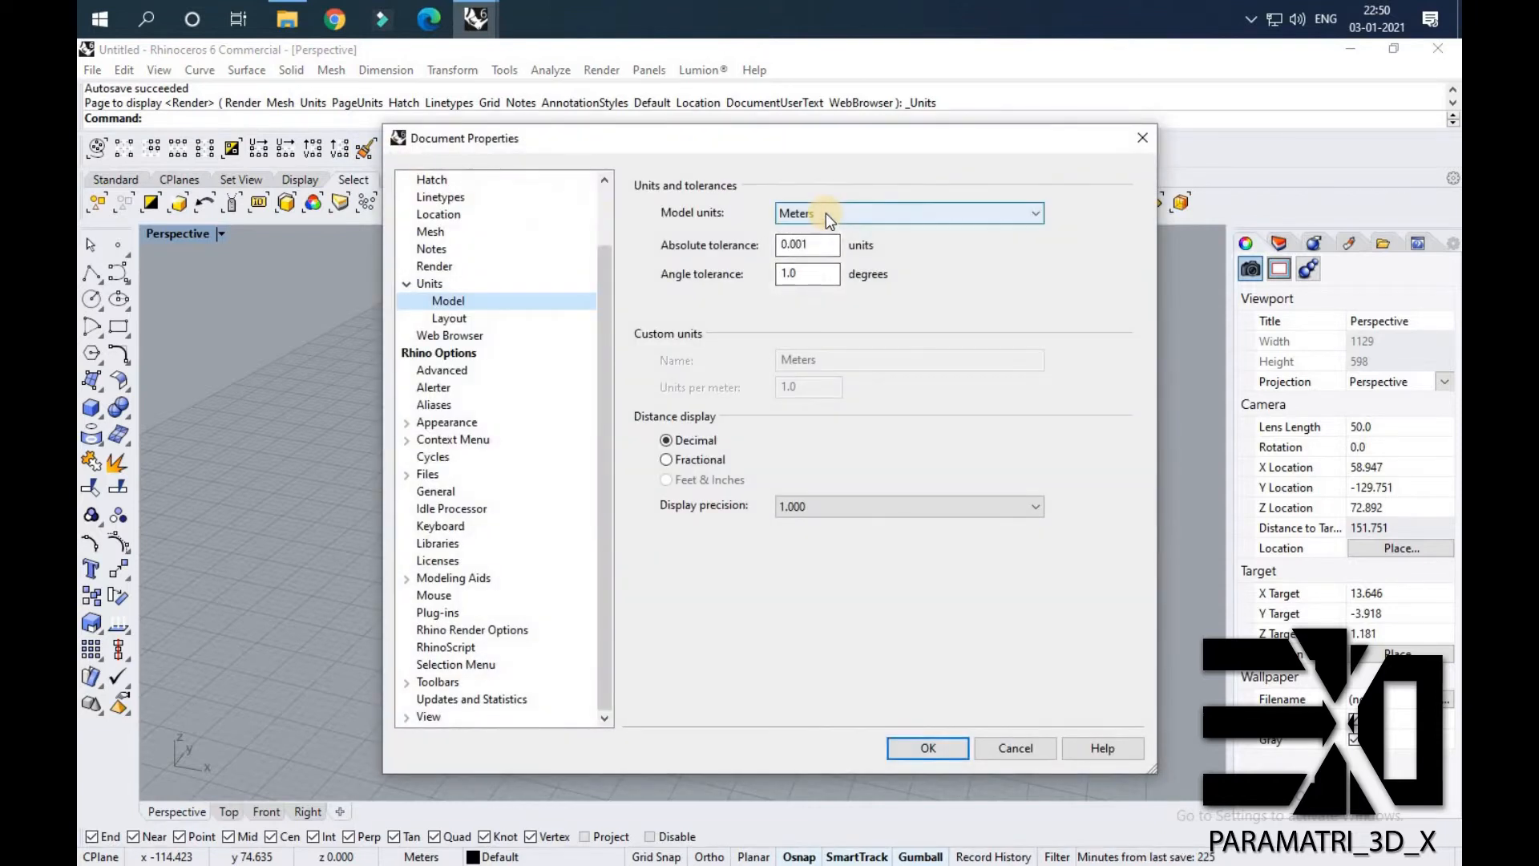
{"action": "left_click", "coordinate": [825, 213]}
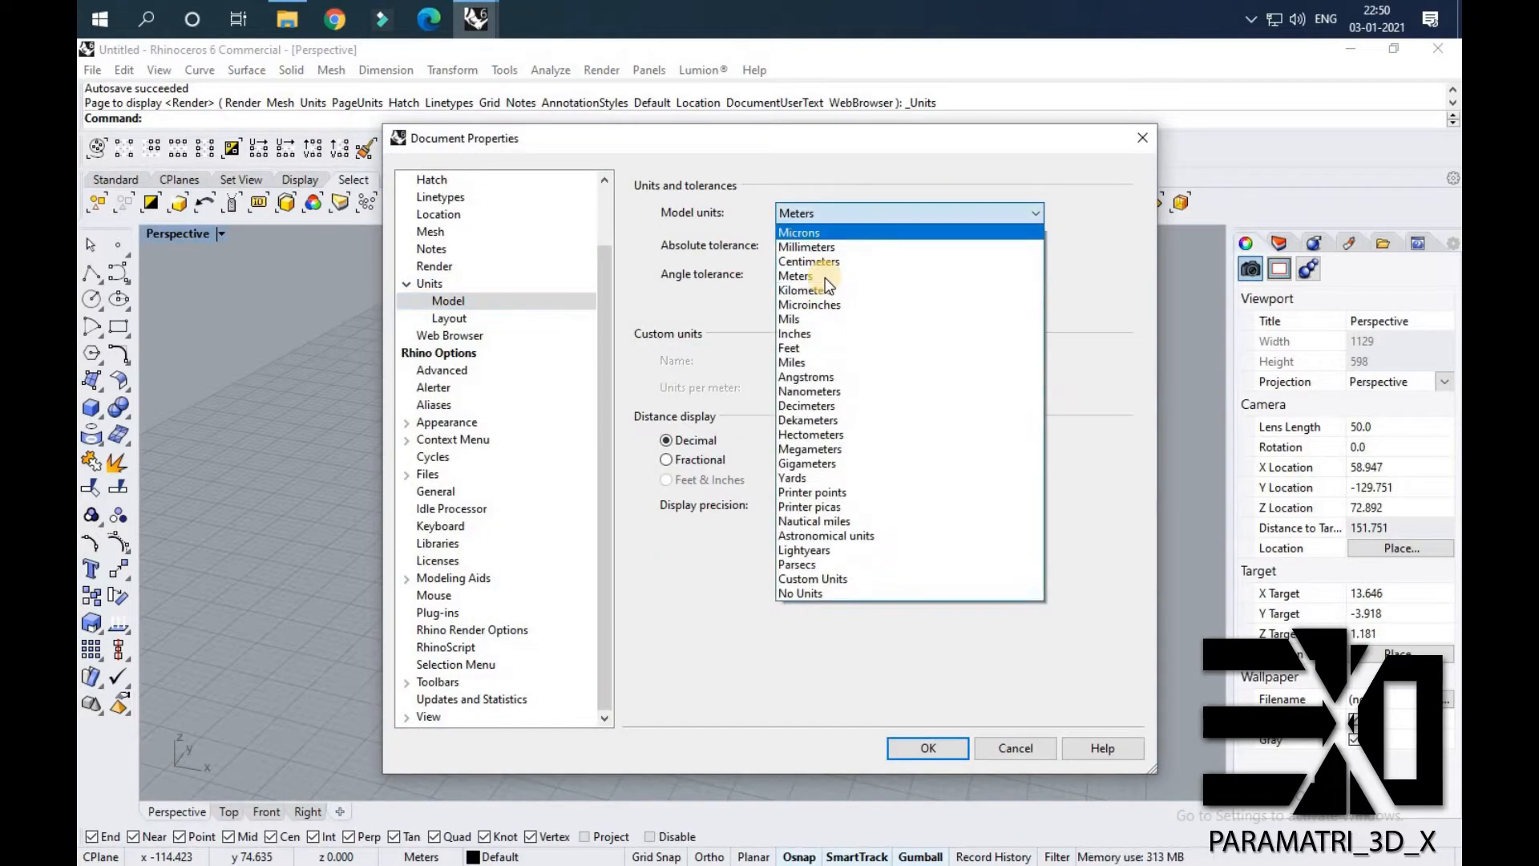
{"action": "left_click", "coordinate": [825, 277]}
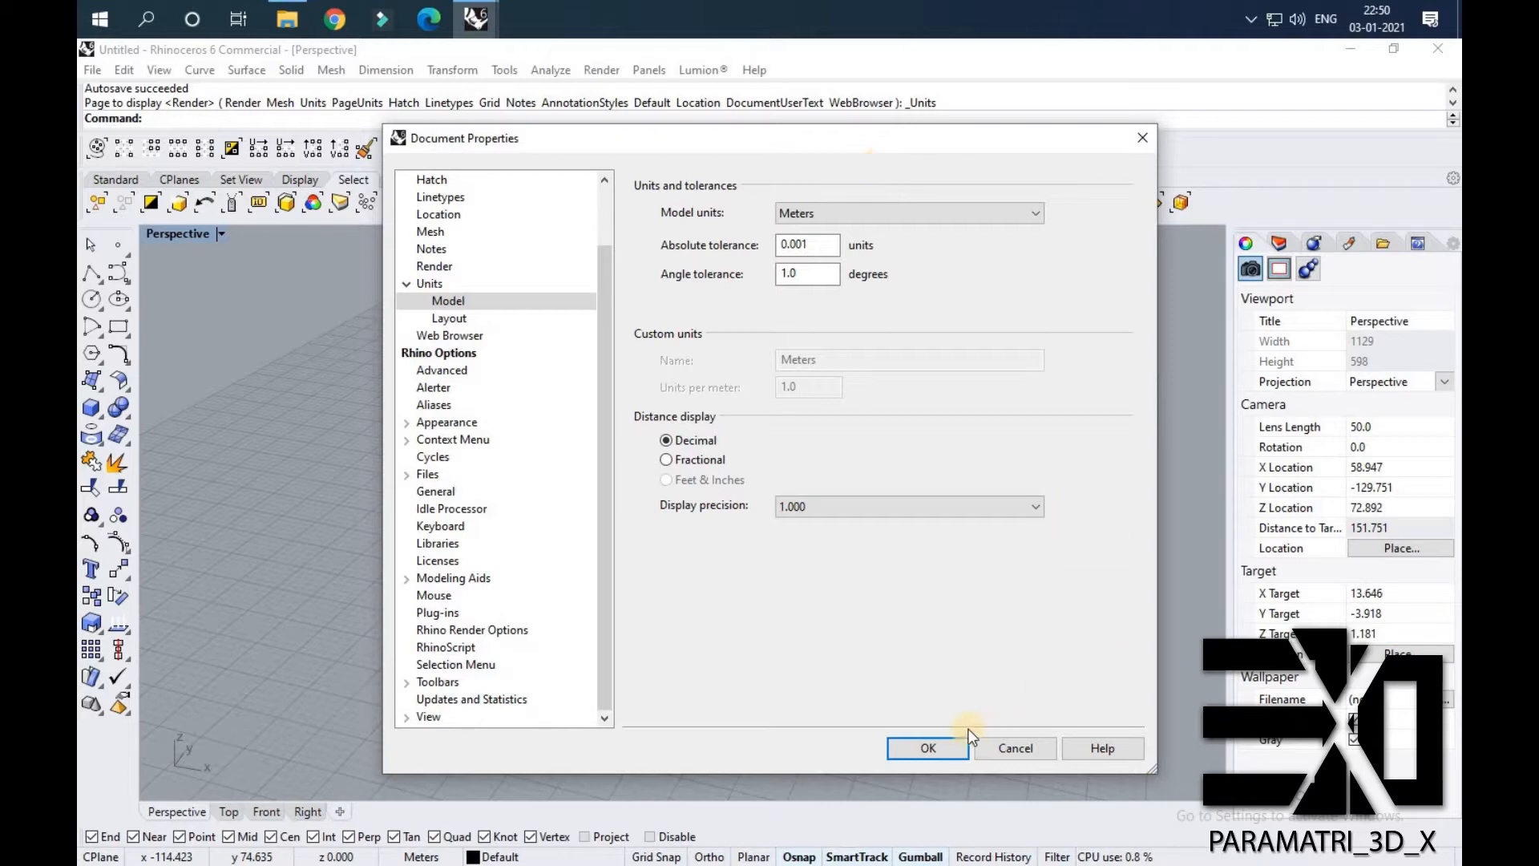
{"action": "left_click", "coordinate": [928, 747]}
Bring the reference image ice_screenshot_20201231-151614.png from the Desktop folder in File Explorer into the empty Rhino model as a Picture.
{"action": "scroll", "coordinate": [613, 458], "scroll_direction": "down", "scroll_amount": 1}
{"action": "right_click_drag", "start_coordinate": [613, 459], "coordinate": [611, 411]}
{"action": "scroll", "coordinate": [633, 496], "scroll_direction": "up", "scroll_amount": 2}
{"action": "scroll", "coordinate": [619, 498], "scroll_direction": "up", "scroll_amount": 2}
{"action": "right_click_drag", "start_coordinate": [630, 523], "coordinate": [803, 372]}
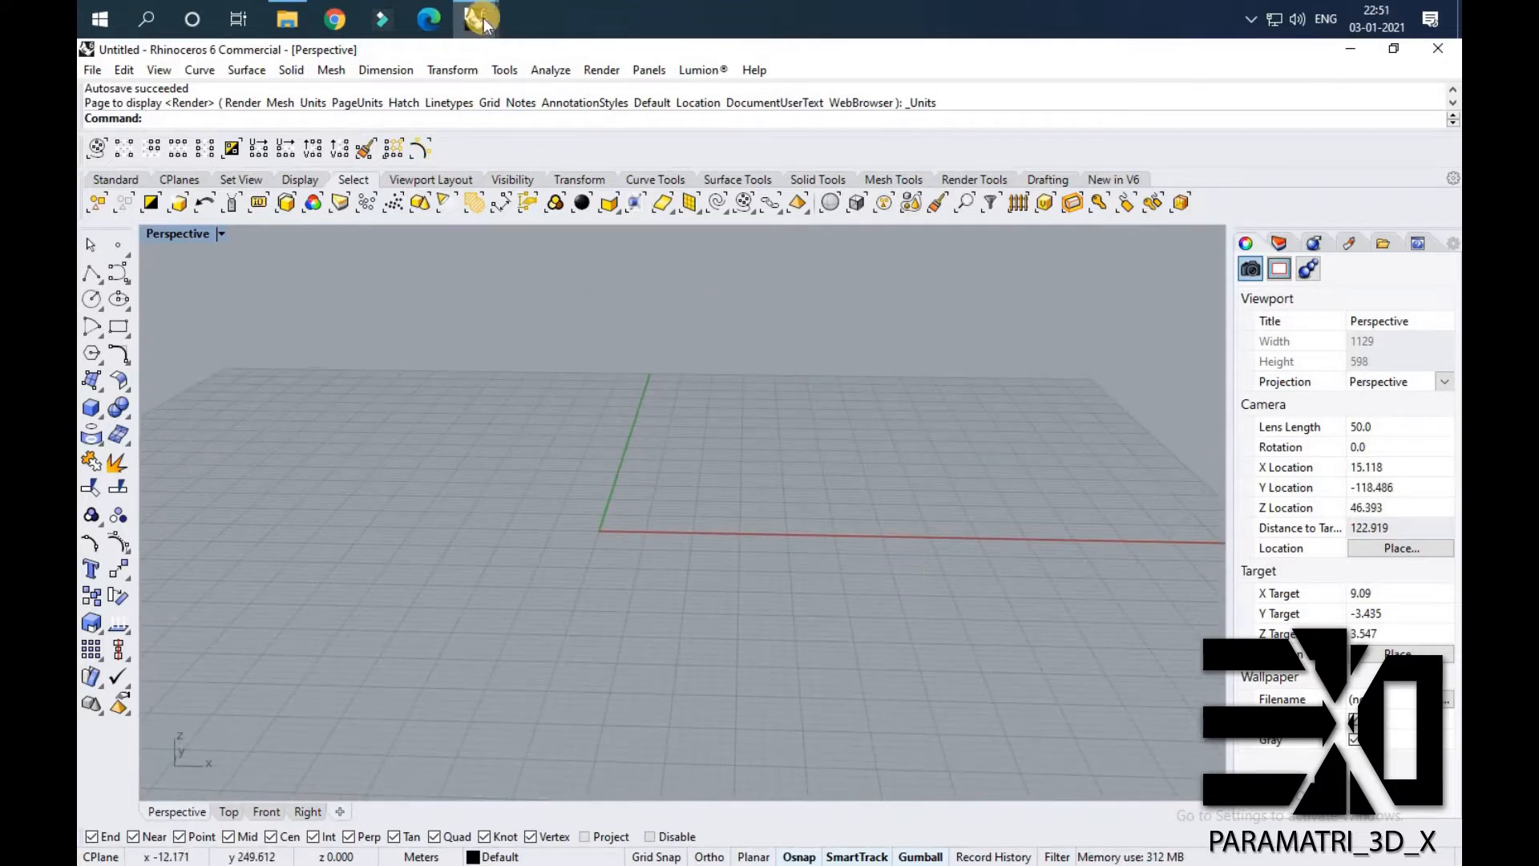
{"action": "left_click", "coordinate": [280, 20]}
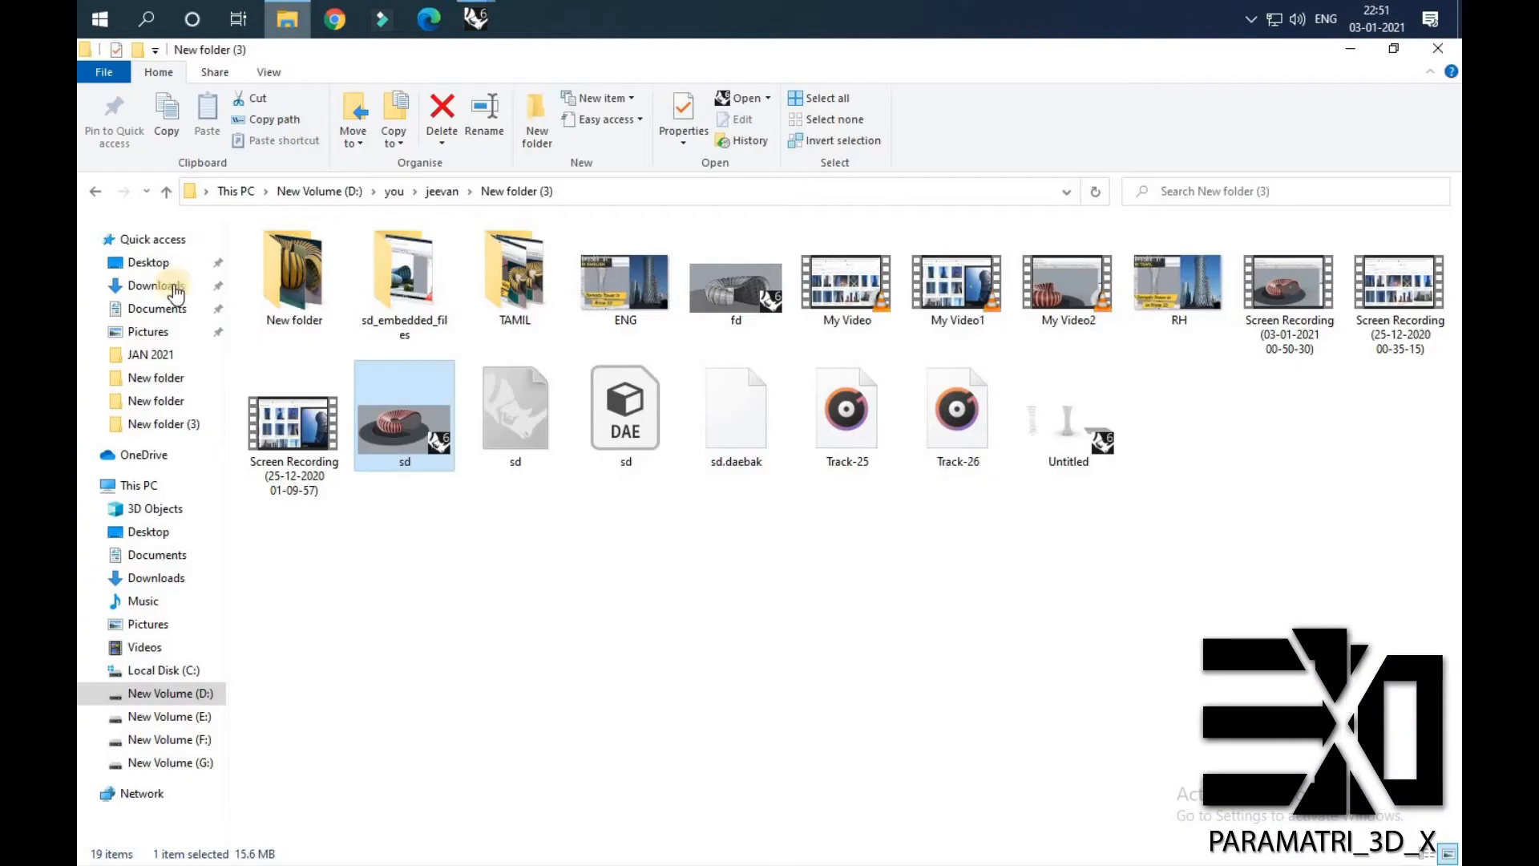
{"action": "left_click", "coordinate": [146, 262]}
{"action": "left_click_drag", "start_coordinate": [418, 292], "coordinate": [749, 507]}
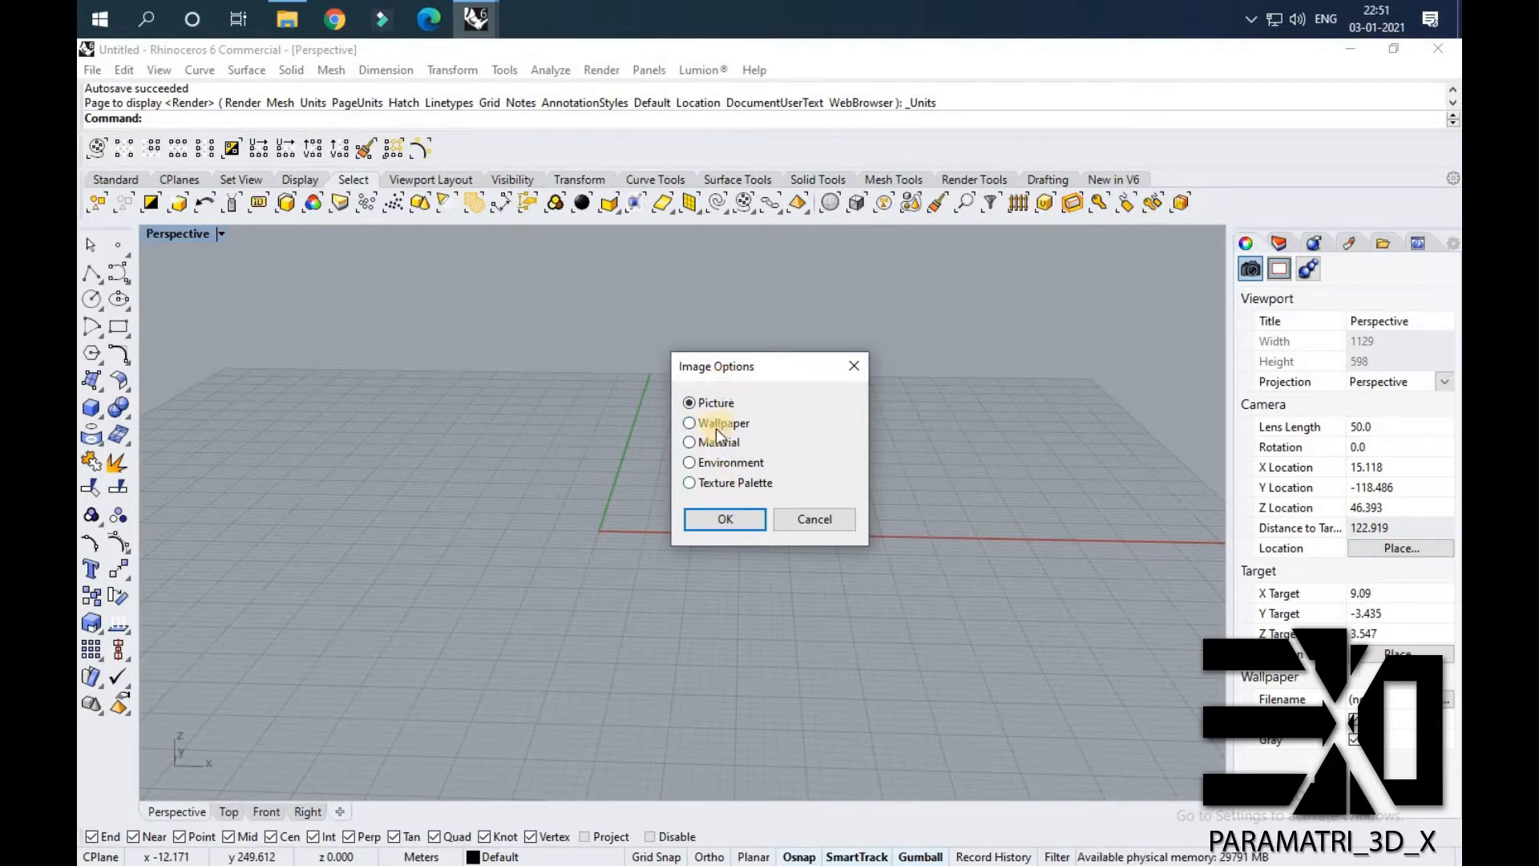
{"action": "left_click", "coordinate": [733, 519]}
Place the picture flat on the construction plane, from a first corner near the Y axis to an opposite corner at about x 110, y -19.
{"action": "right_click_drag", "start_coordinate": [611, 376], "coordinate": [628, 455]}
{"action": "scroll", "coordinate": [644, 426], "scroll_direction": "down", "scroll_amount": 6}
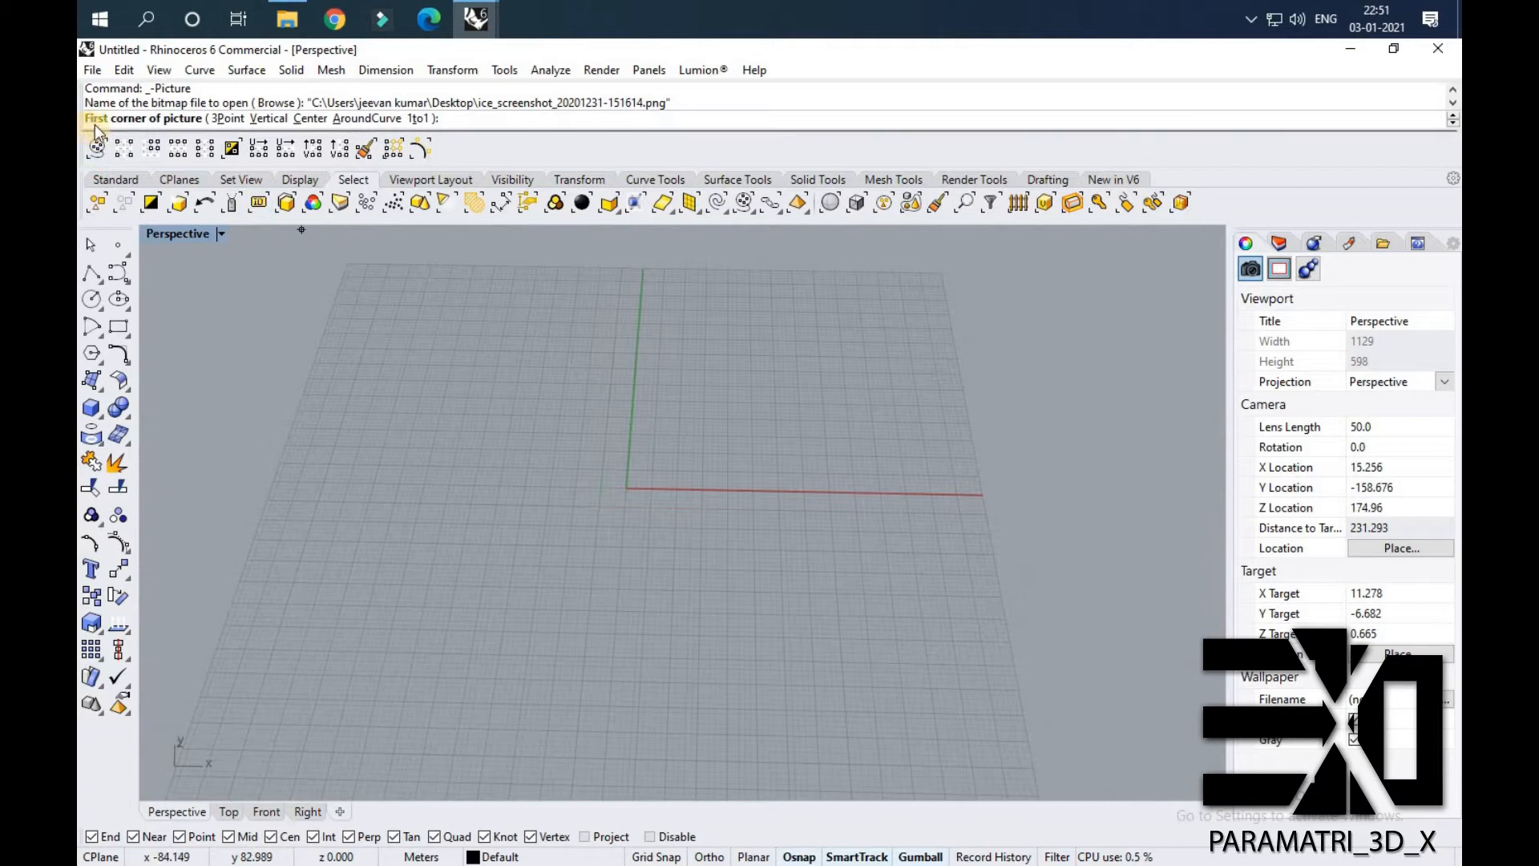
{"action": "left_click", "coordinate": [636, 330]}
{"action": "scroll", "coordinate": [635, 334], "scroll_direction": "up", "scroll_amount": 3}
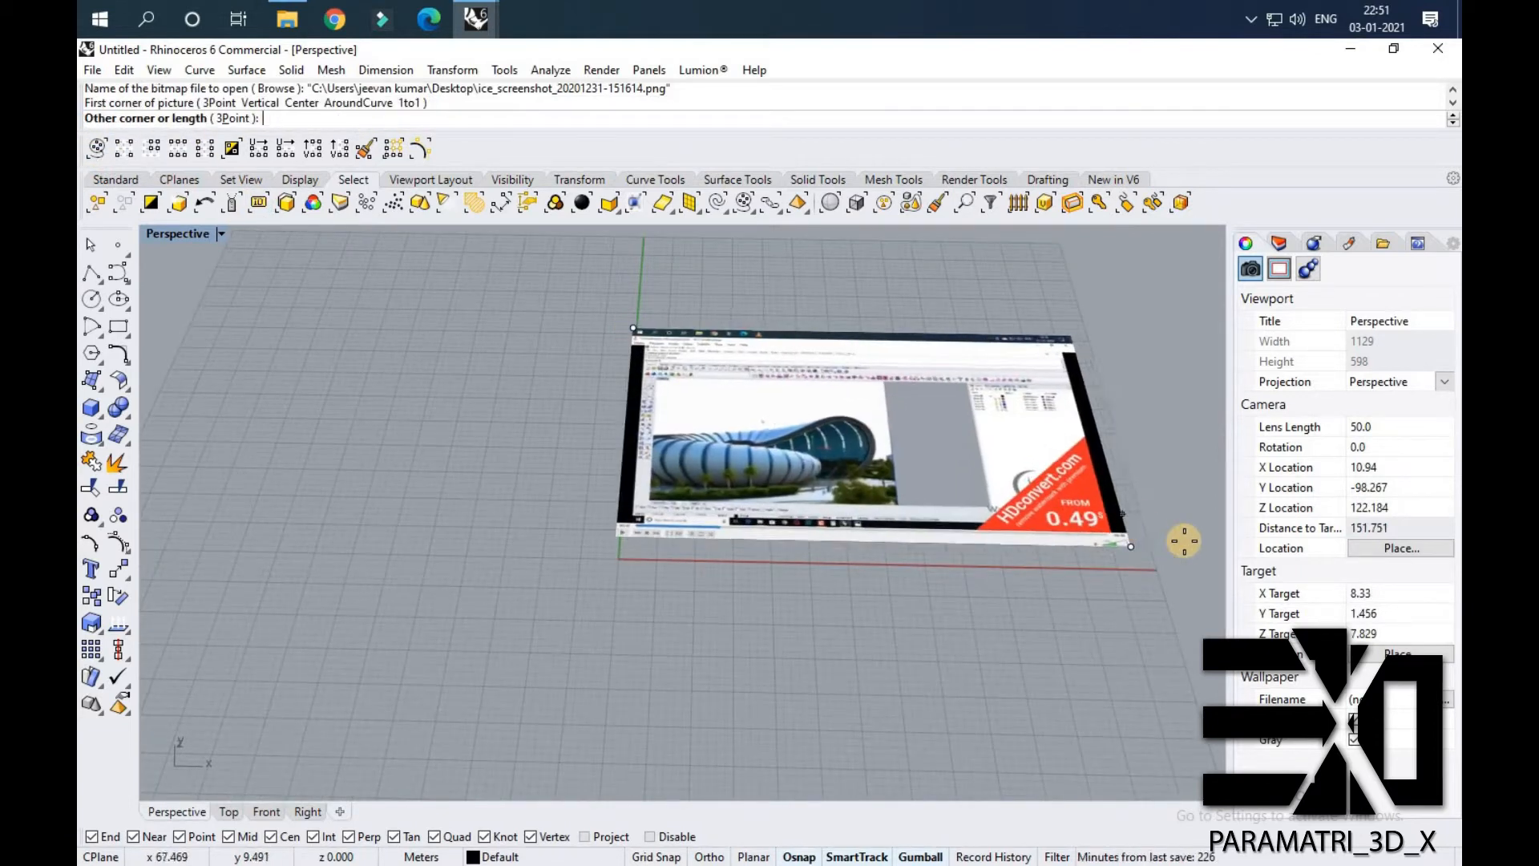
{"action": "scroll", "coordinate": [997, 550], "scroll_direction": "down", "scroll_amount": 3}
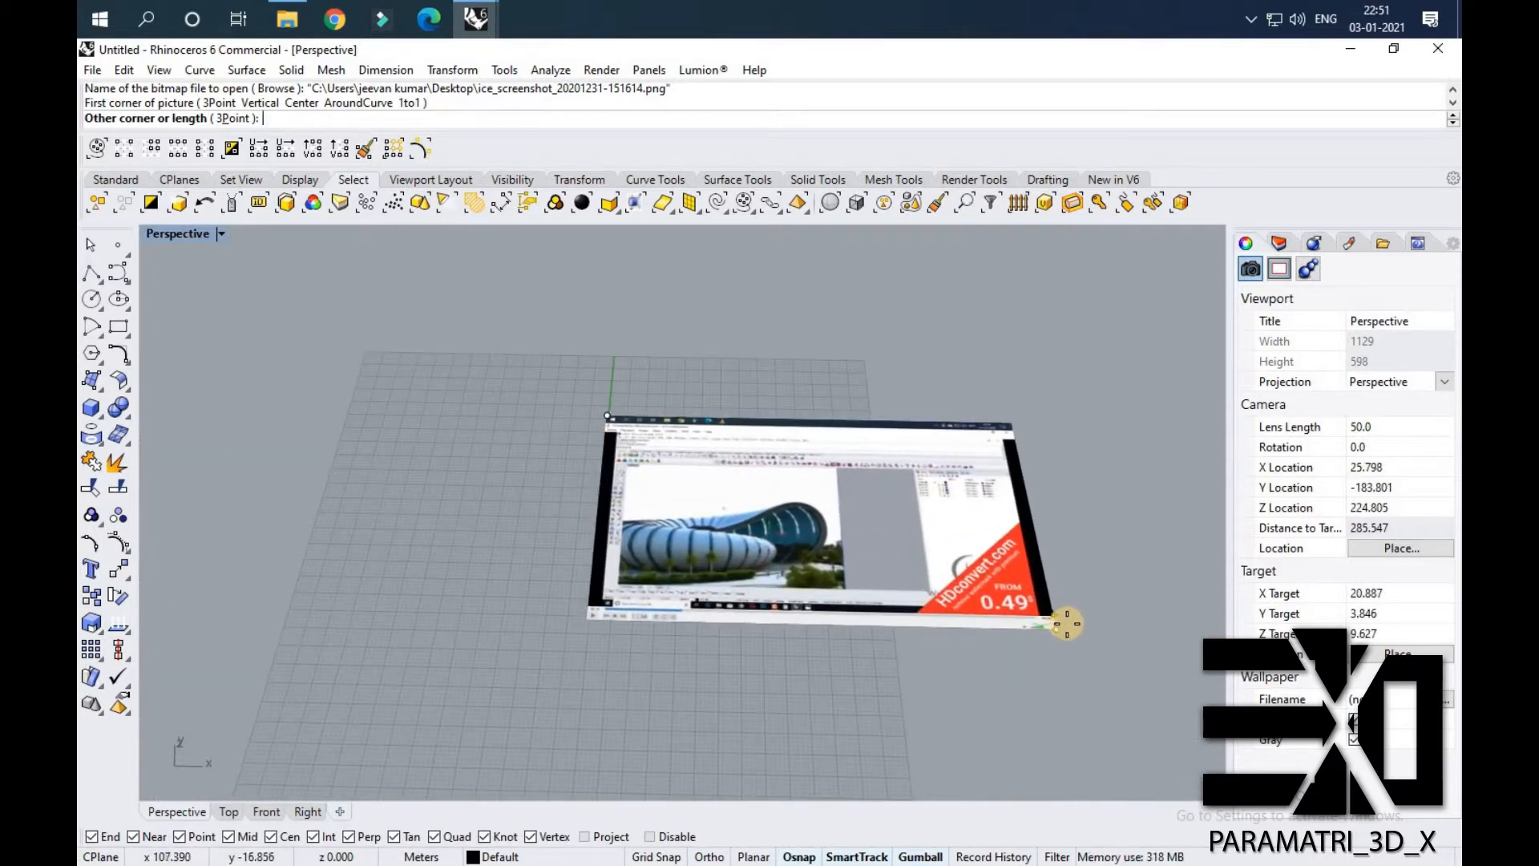
{"action": "left_click", "coordinate": [1068, 624]}
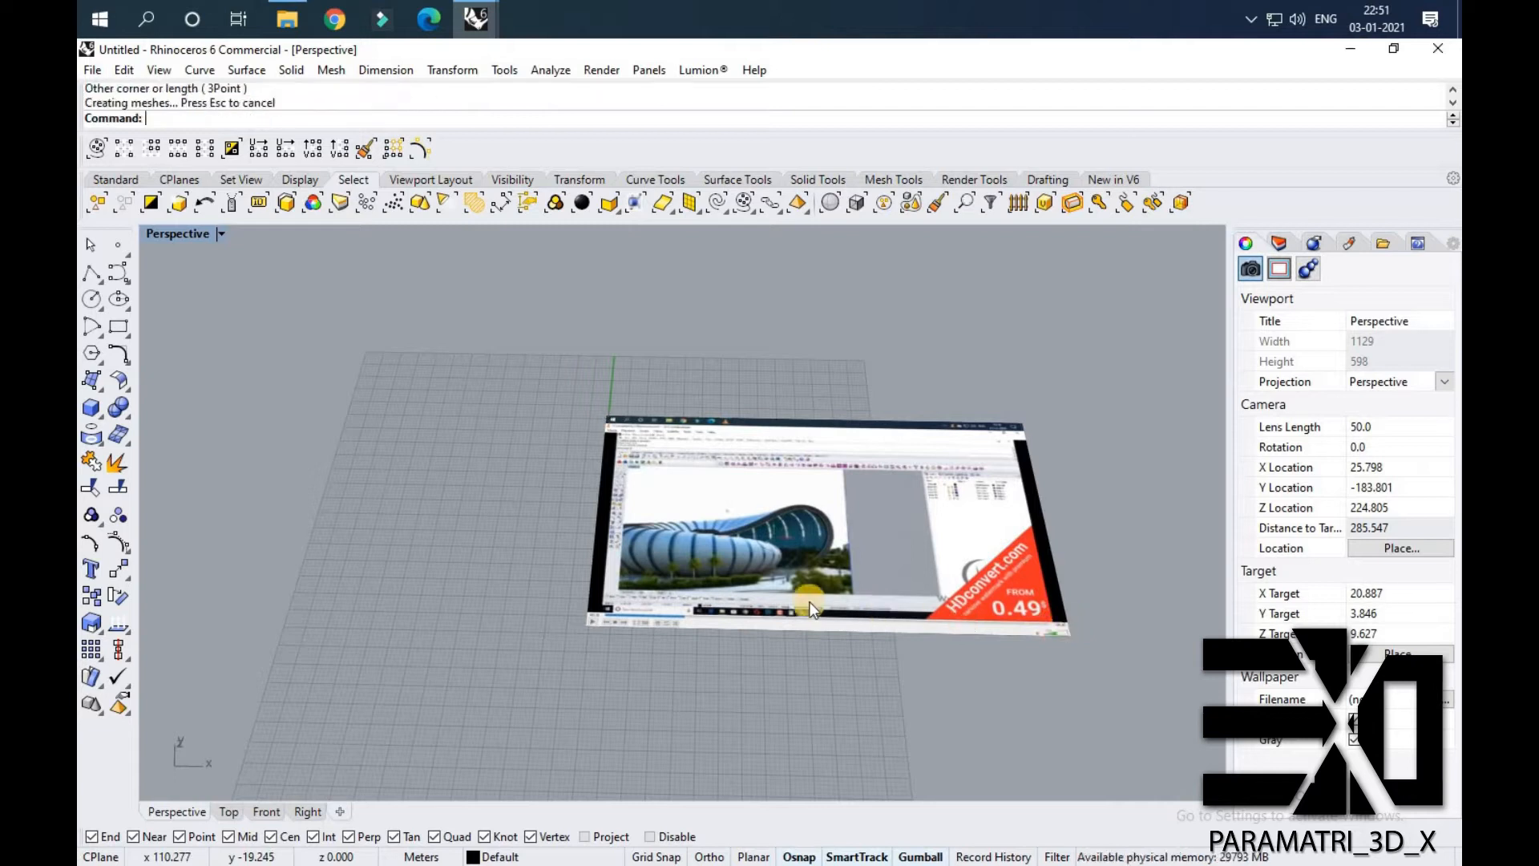
Enable Ortho and rotate the reference picture about the X axis so it stands upright.
{"action": "scroll", "coordinate": [805, 595], "scroll_direction": "up", "scroll_amount": 1}
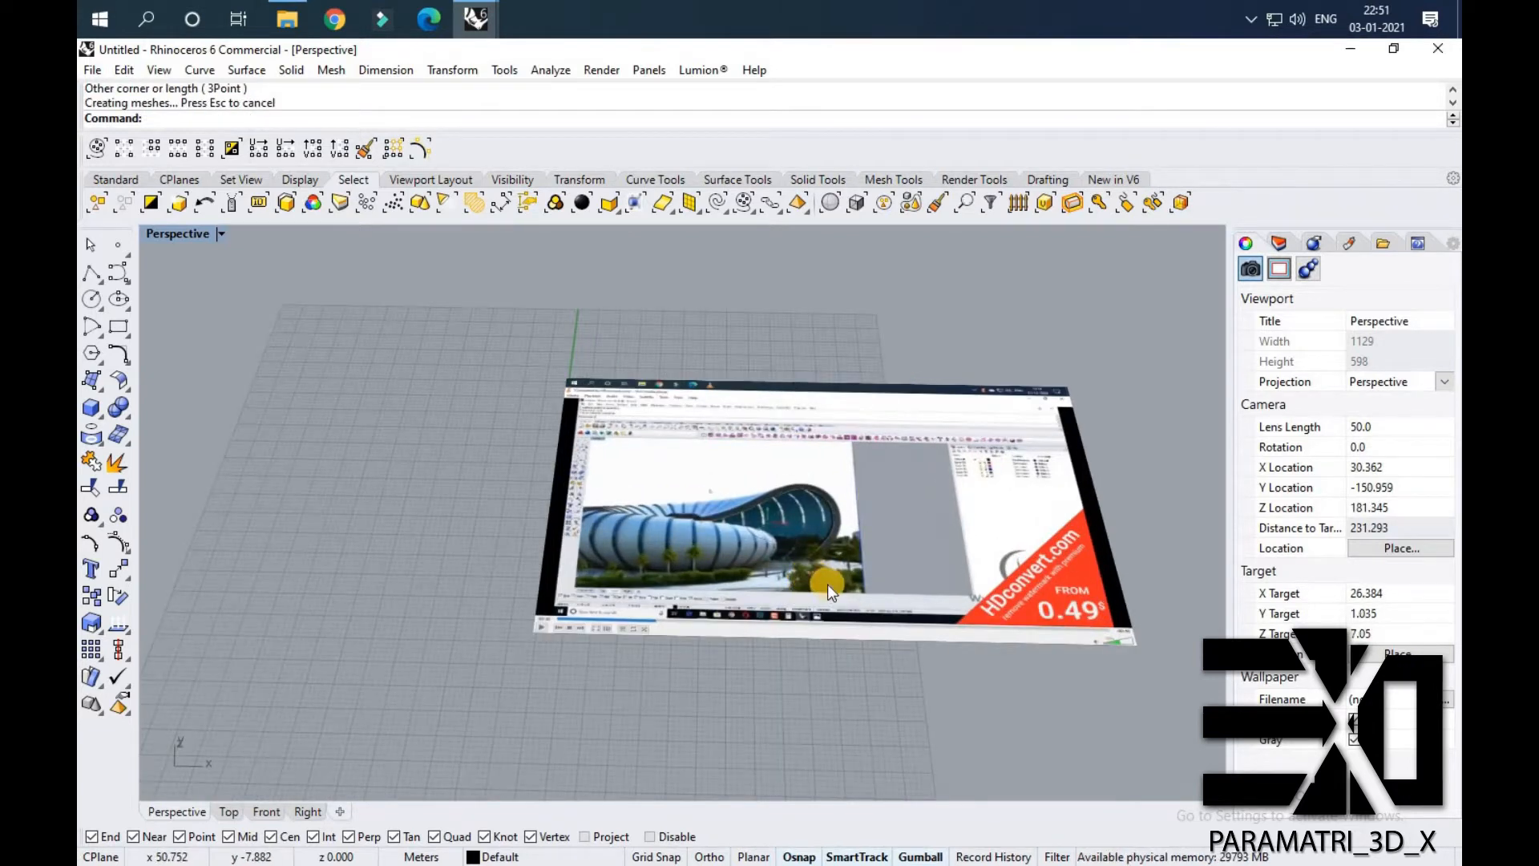
{"action": "left_click", "coordinate": [827, 584]}
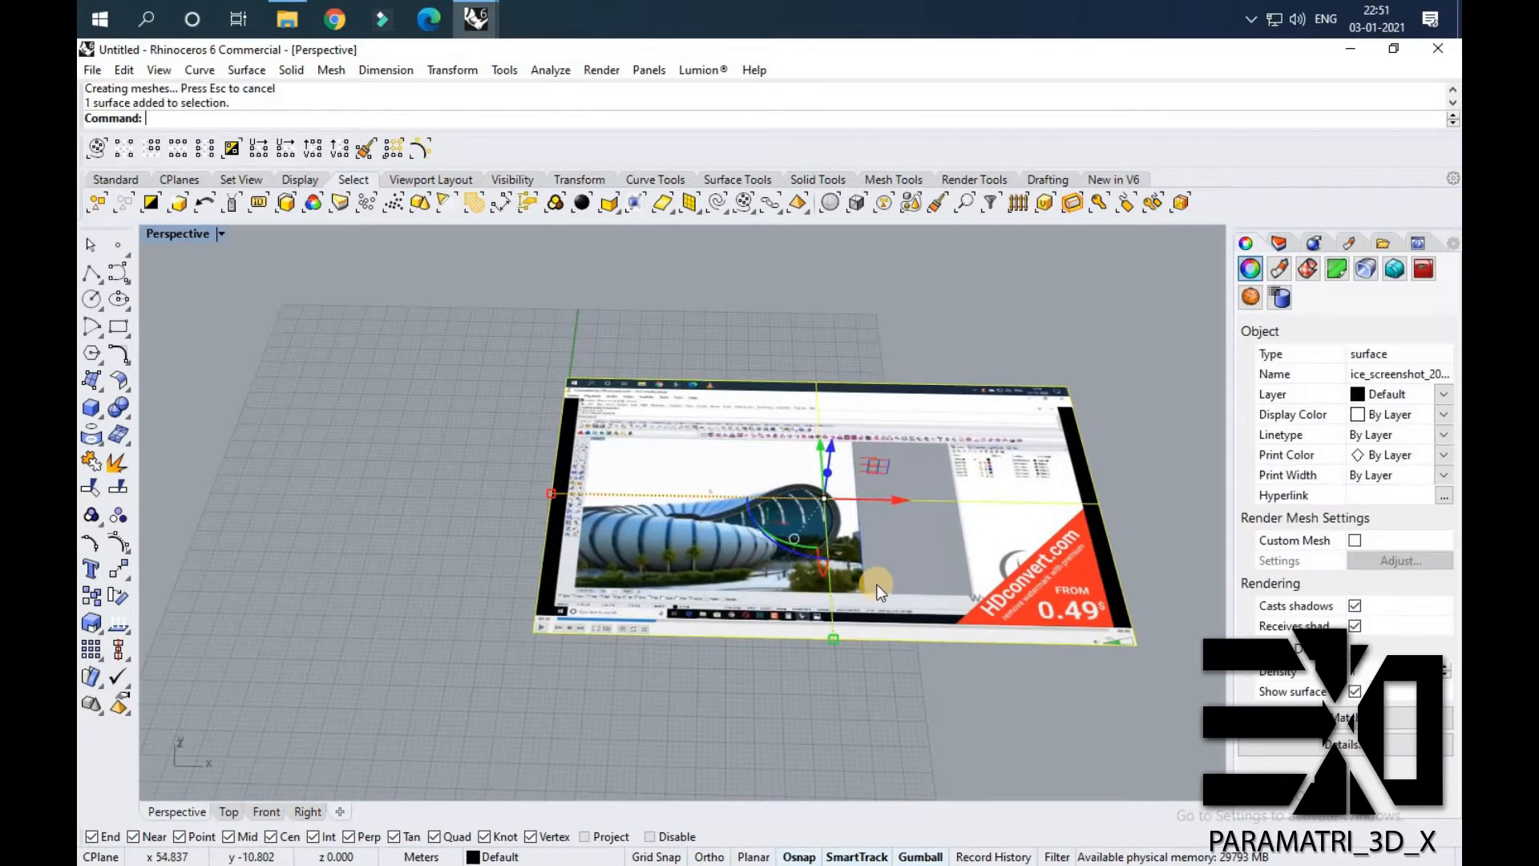
{"action": "left_click", "coordinate": [710, 856]}
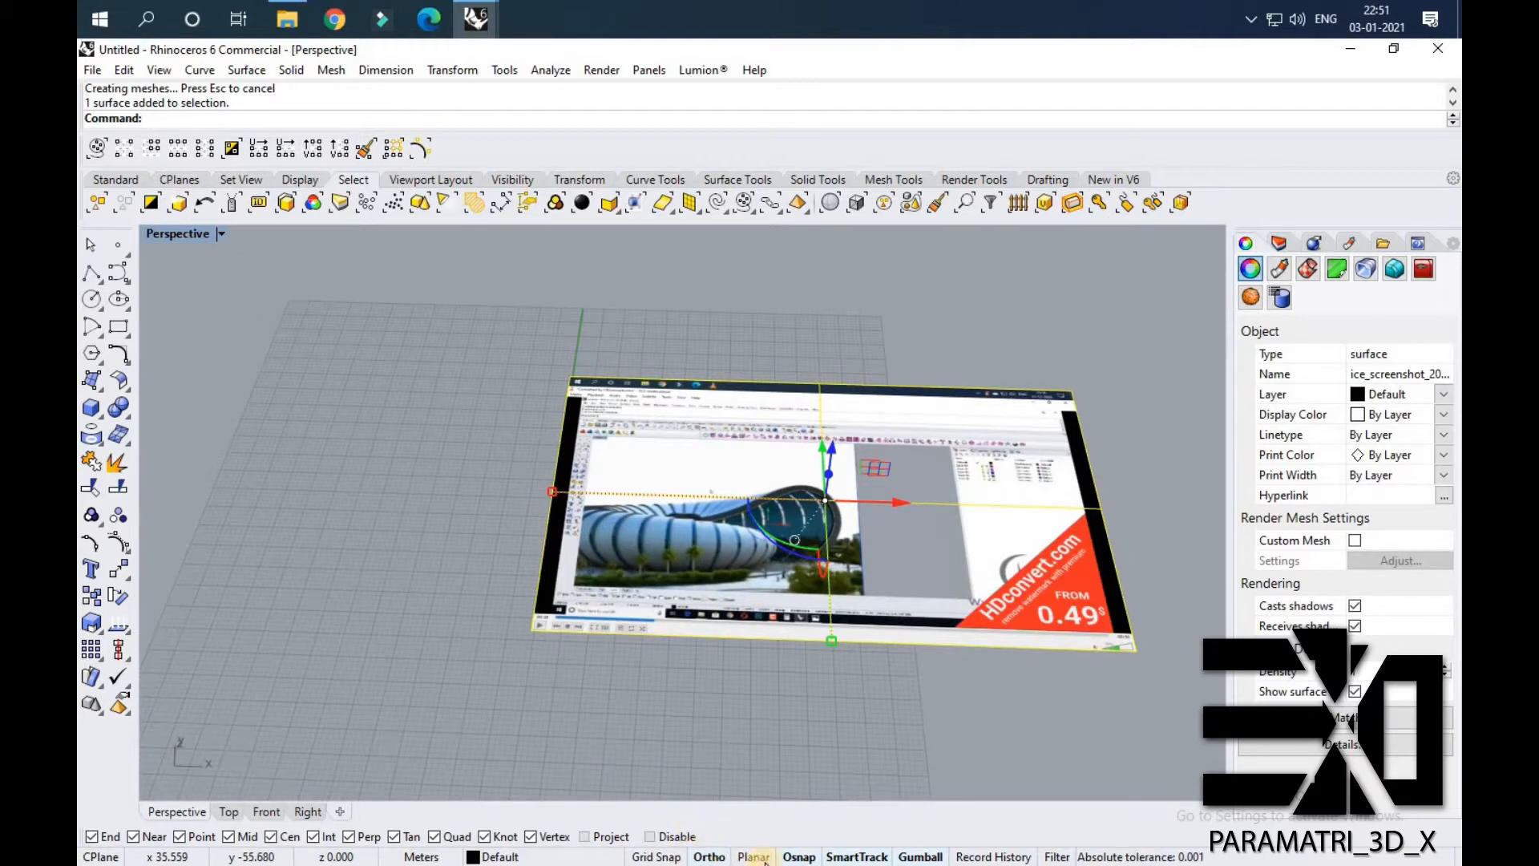
{"action": "right_click_drag", "start_coordinate": [375, 504], "coordinate": [695, 536]}
{"action": "scroll", "coordinate": [695, 536], "scroll_direction": "up", "scroll_amount": 4}
{"action": "left_click_drag", "start_coordinate": [690, 505], "coordinate": [751, 555]}
{"action": "right_click_drag", "start_coordinate": [751, 555], "coordinate": [986, 508]}
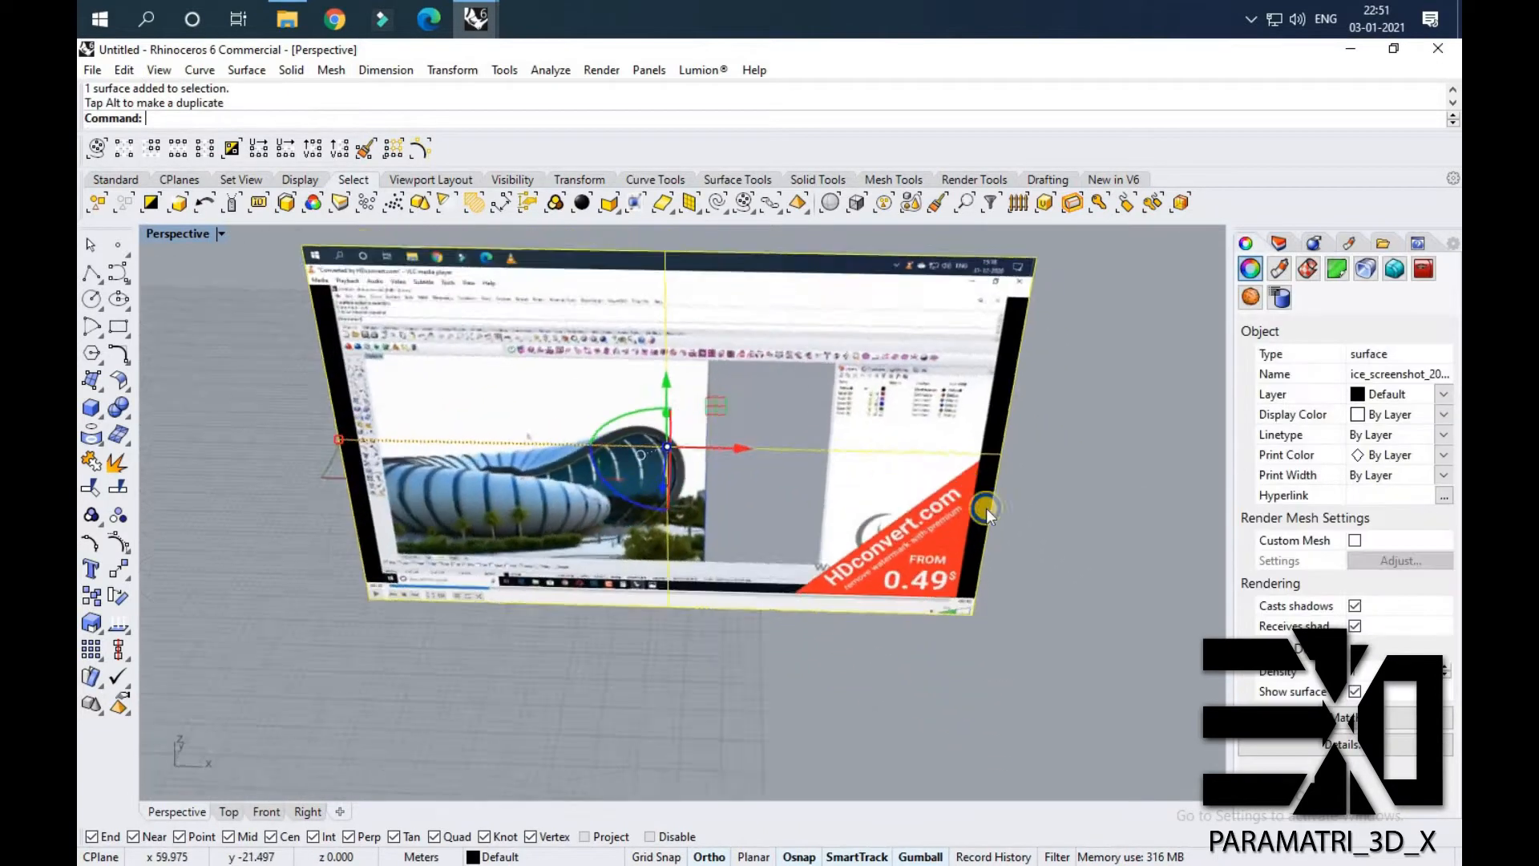
Shift the upright picture backward along the Y direction, behind the X axis.
{"action": "scroll", "coordinate": [986, 509], "scroll_direction": "down", "scroll_amount": 4}
{"action": "right_click_drag", "start_coordinate": [753, 541], "coordinate": [836, 510]}
{"action": "scroll", "coordinate": [836, 510], "scroll_direction": "up", "scroll_amount": 2}
{"action": "left_click_drag", "start_coordinate": [821, 503], "coordinate": [743, 407]}
{"action": "right_click_drag", "start_coordinate": [782, 464], "coordinate": [590, 517]}
{"action": "scroll", "coordinate": [594, 518], "scroll_direction": "up", "scroll_amount": 2}
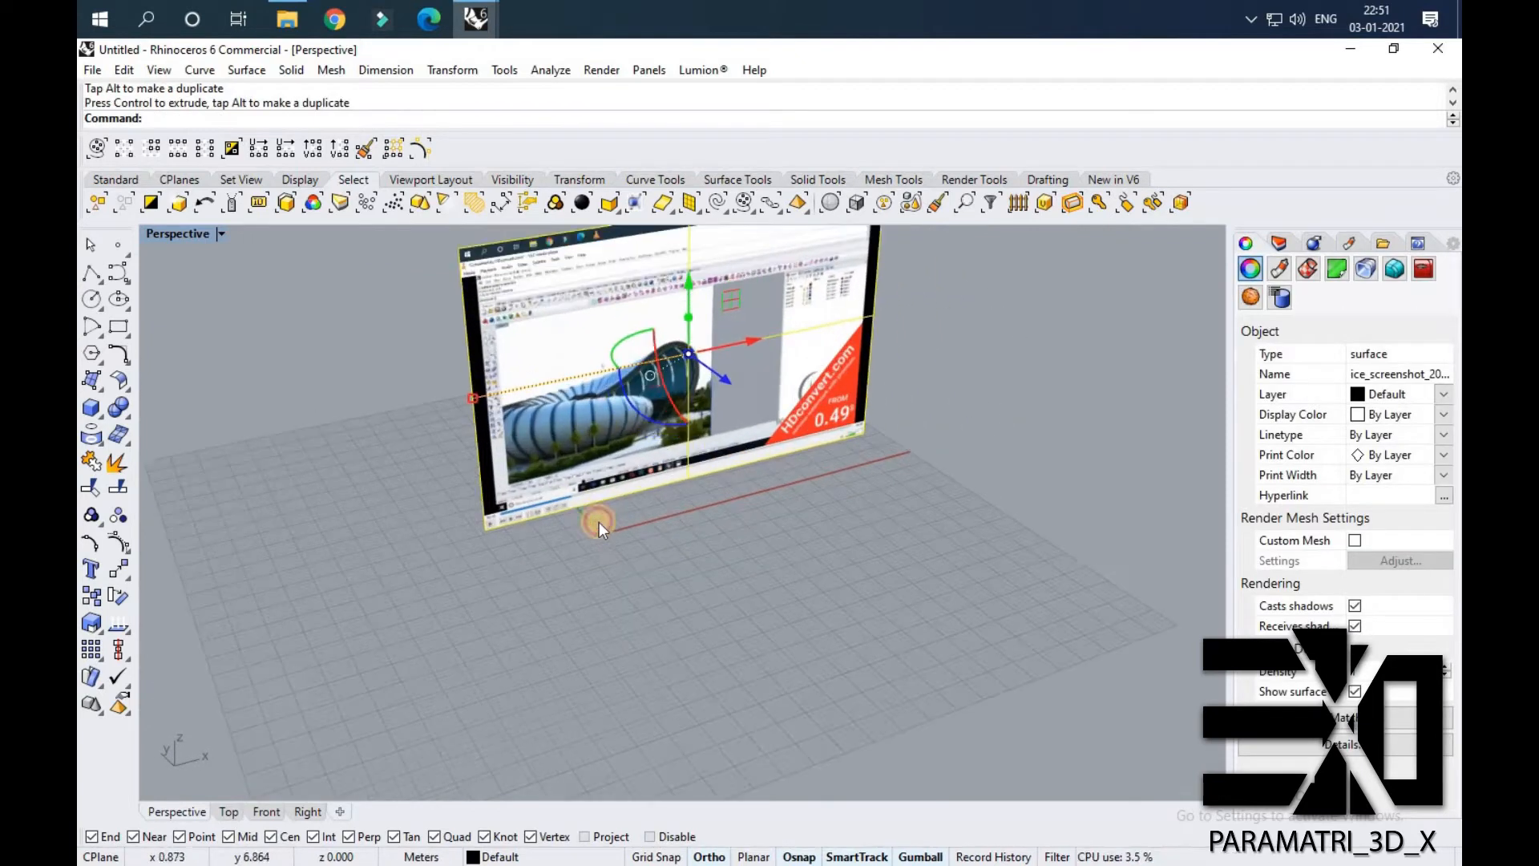
Draw a line from the origin 0,0 along the positive X axis, extending beyond the grid edge.
{"action": "left_click", "coordinate": [611, 533]}
{"action": "type", "text": "line"}
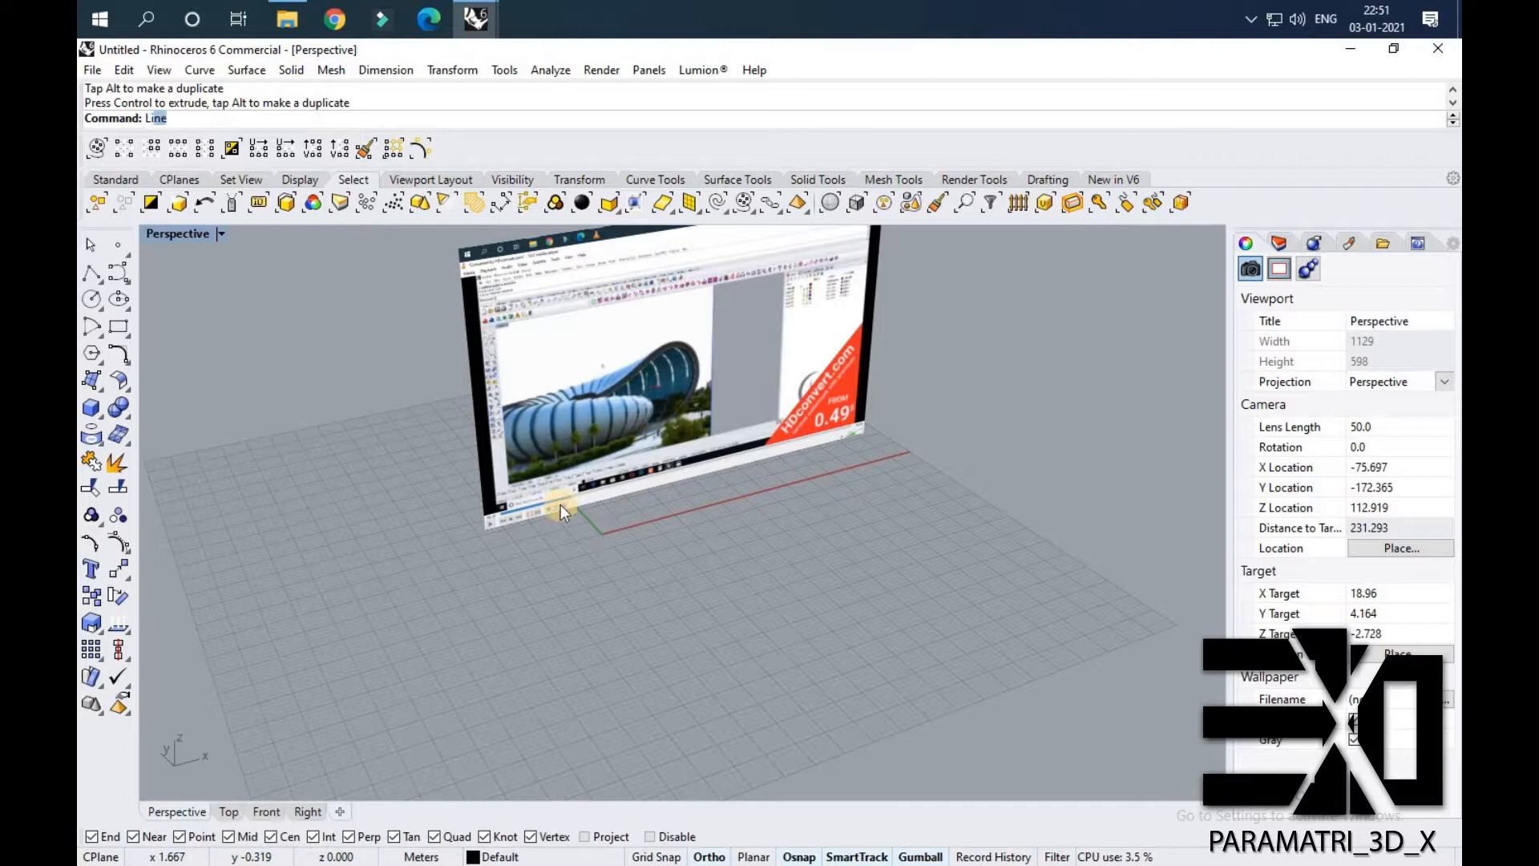
{"action": "key", "text": "Return"}
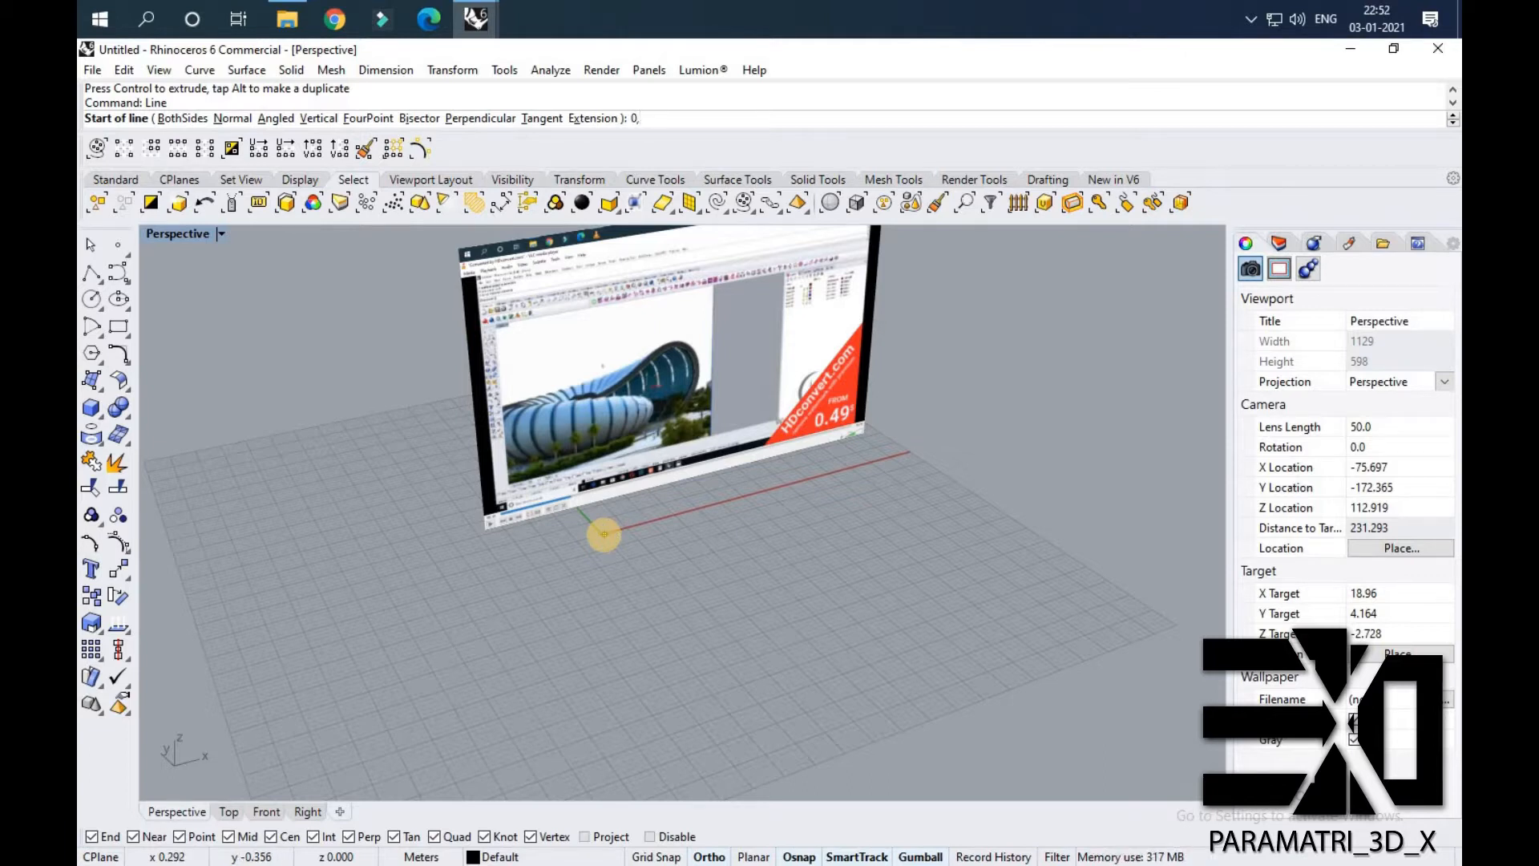
{"action": "key", "text": "Return"}
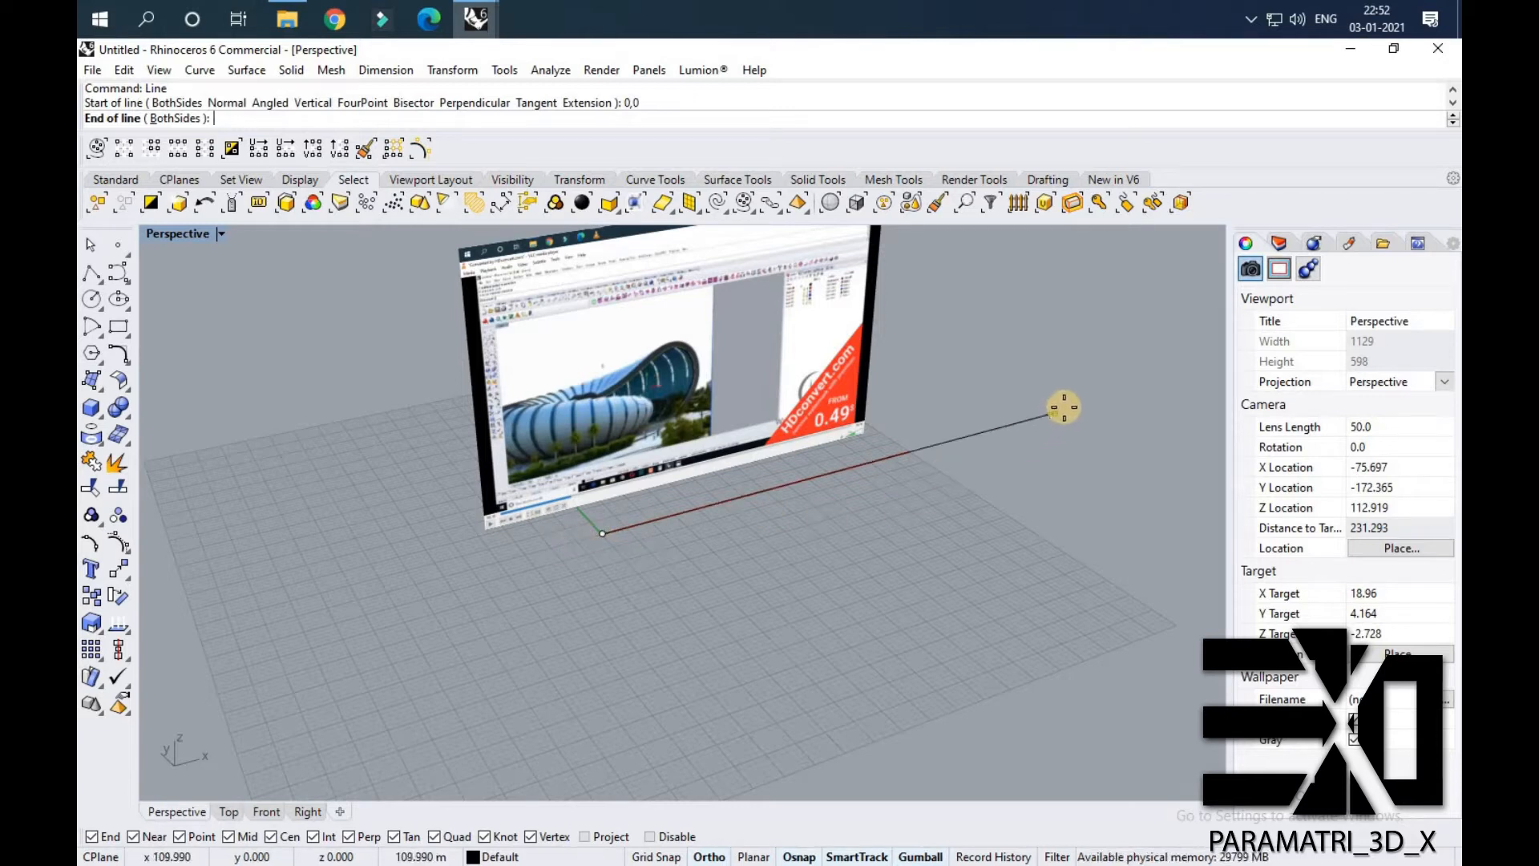
{"action": "left_click", "coordinate": [1138, 389]}
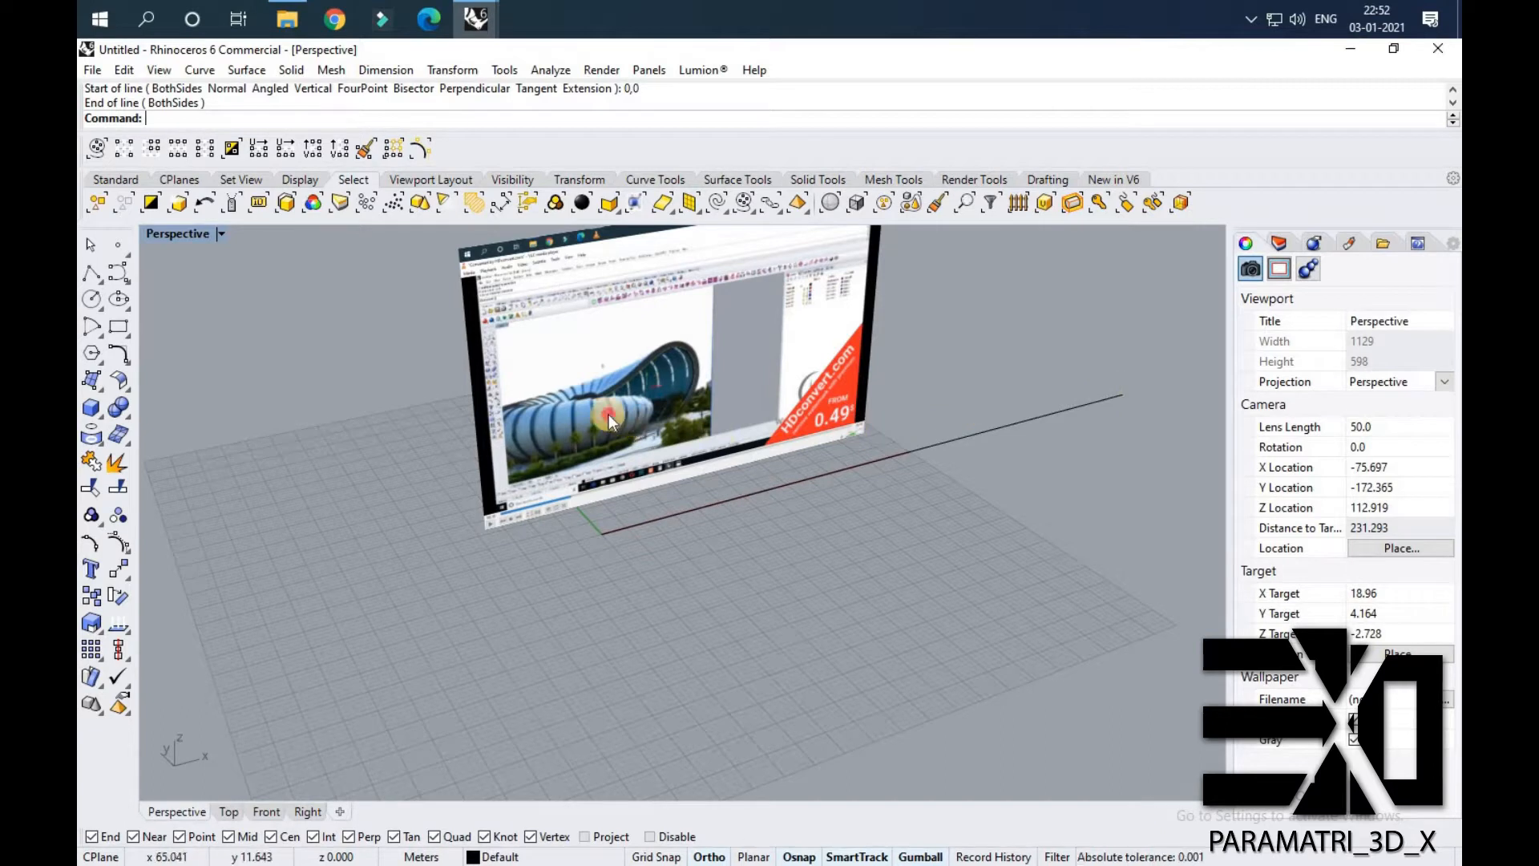
Move the picture by its lower-left corner onto the line's start point at the origin.
{"action": "left_click", "coordinate": [523, 451]}
{"action": "type", "text": "Move"}
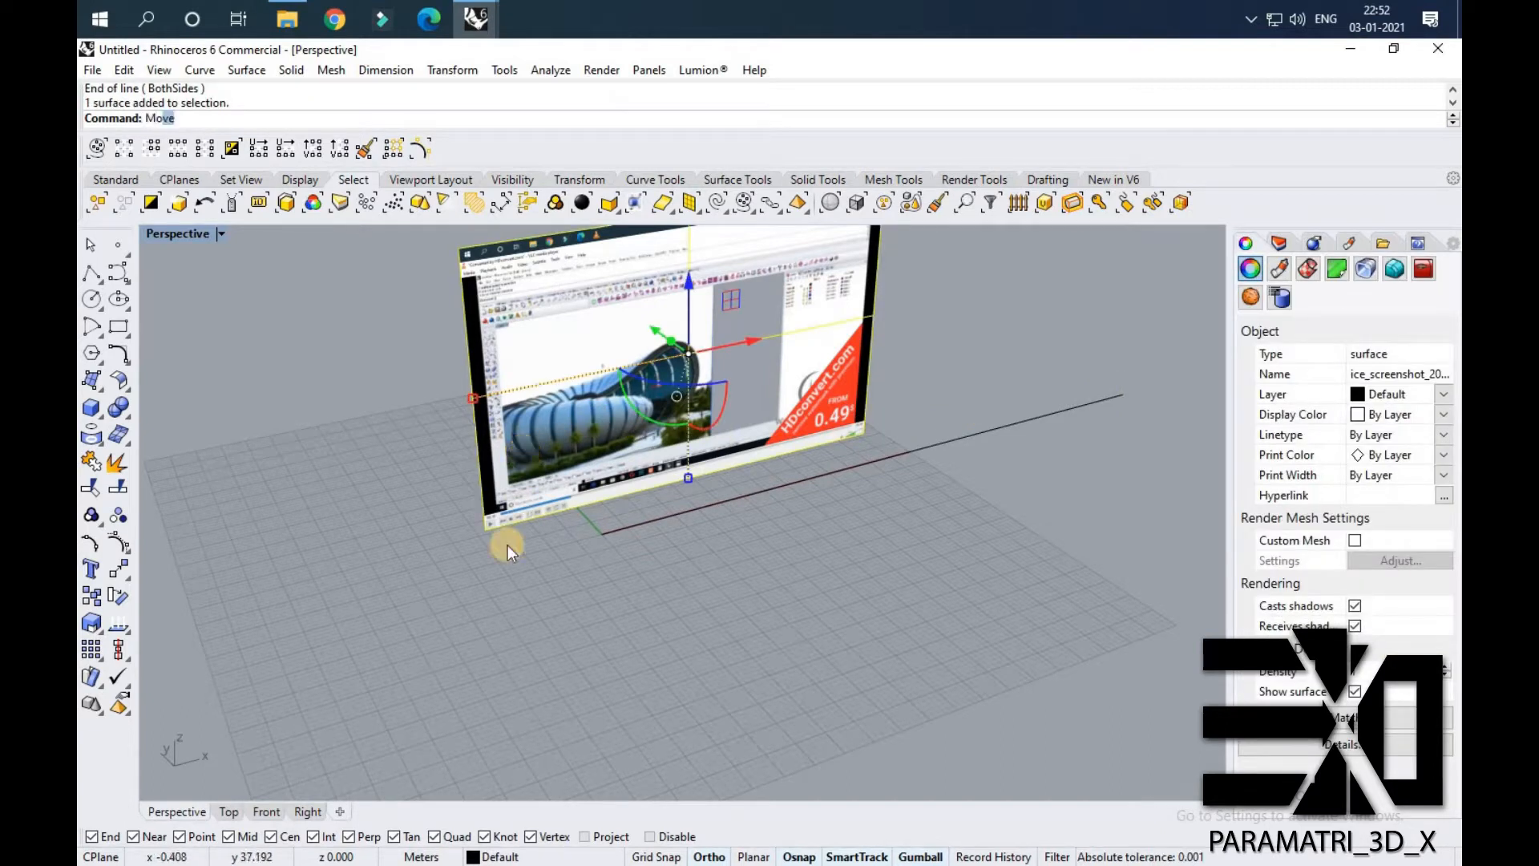
{"action": "key", "text": "Return"}
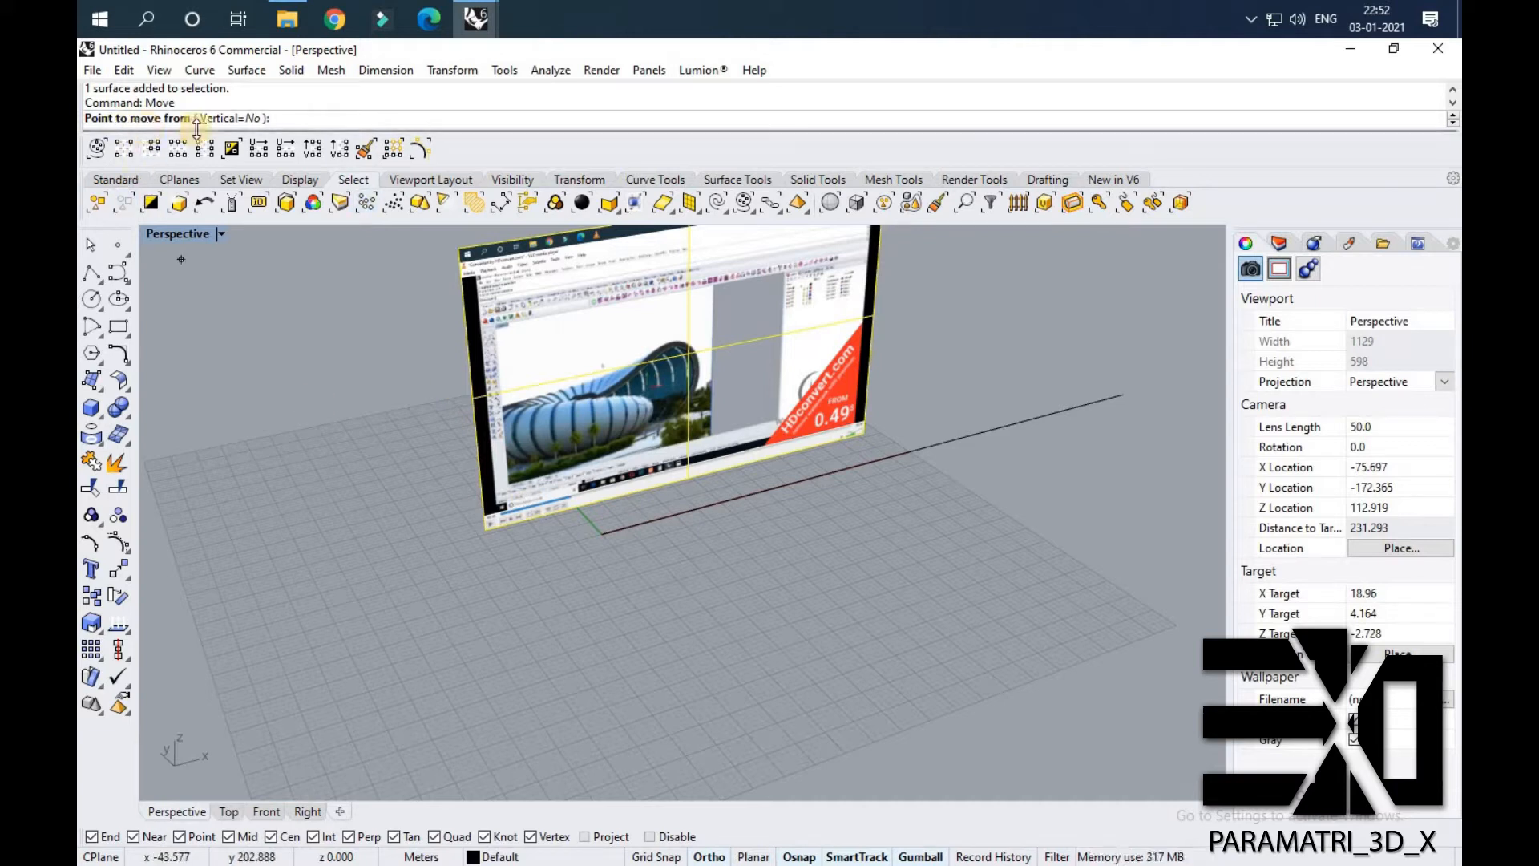
{"action": "left_click", "coordinate": [486, 543]}
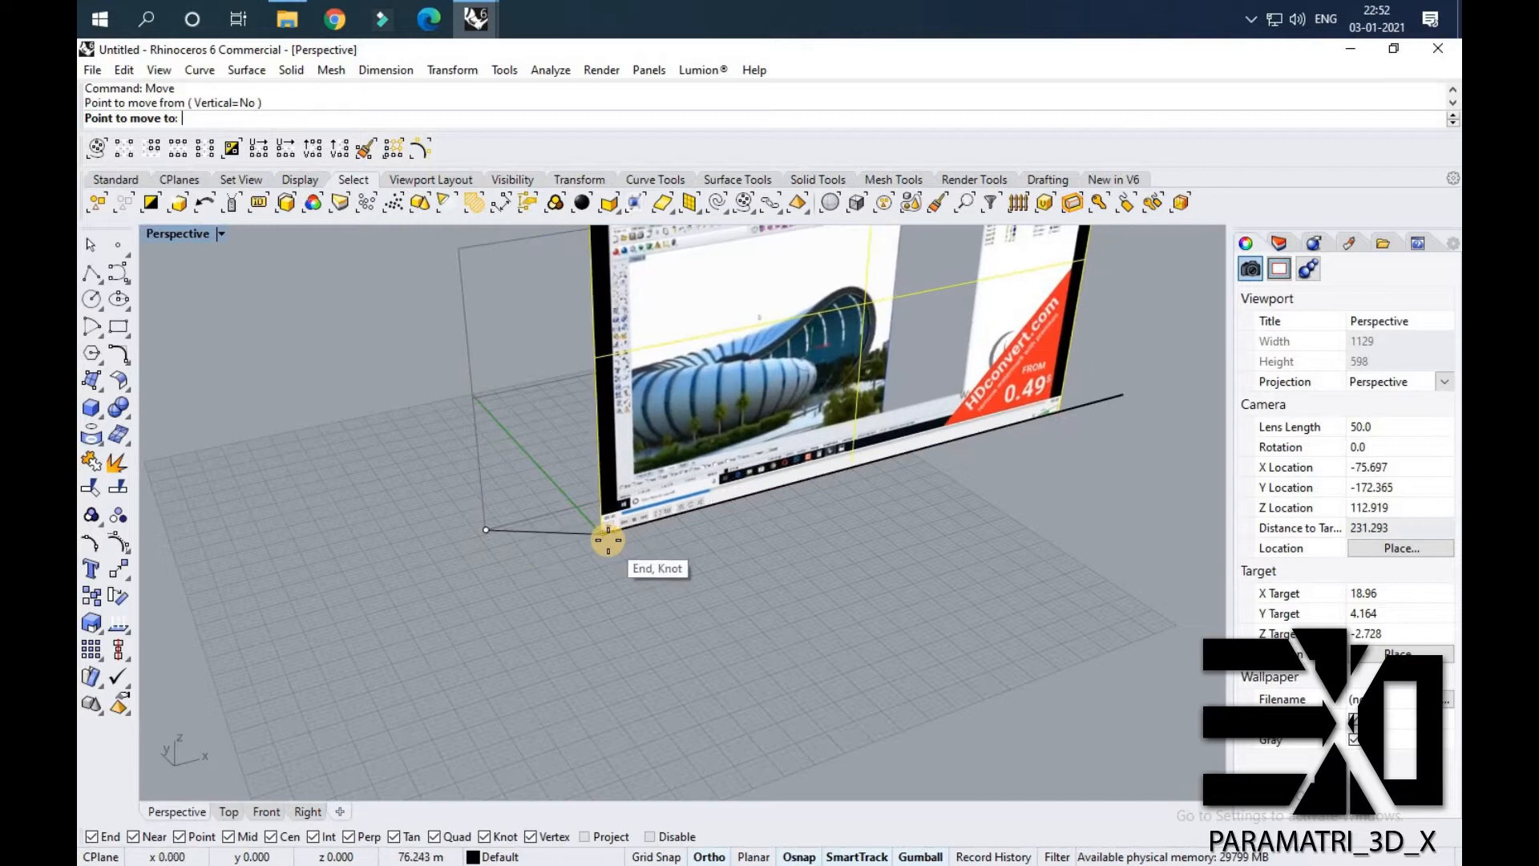
{"action": "left_click", "coordinate": [609, 541]}
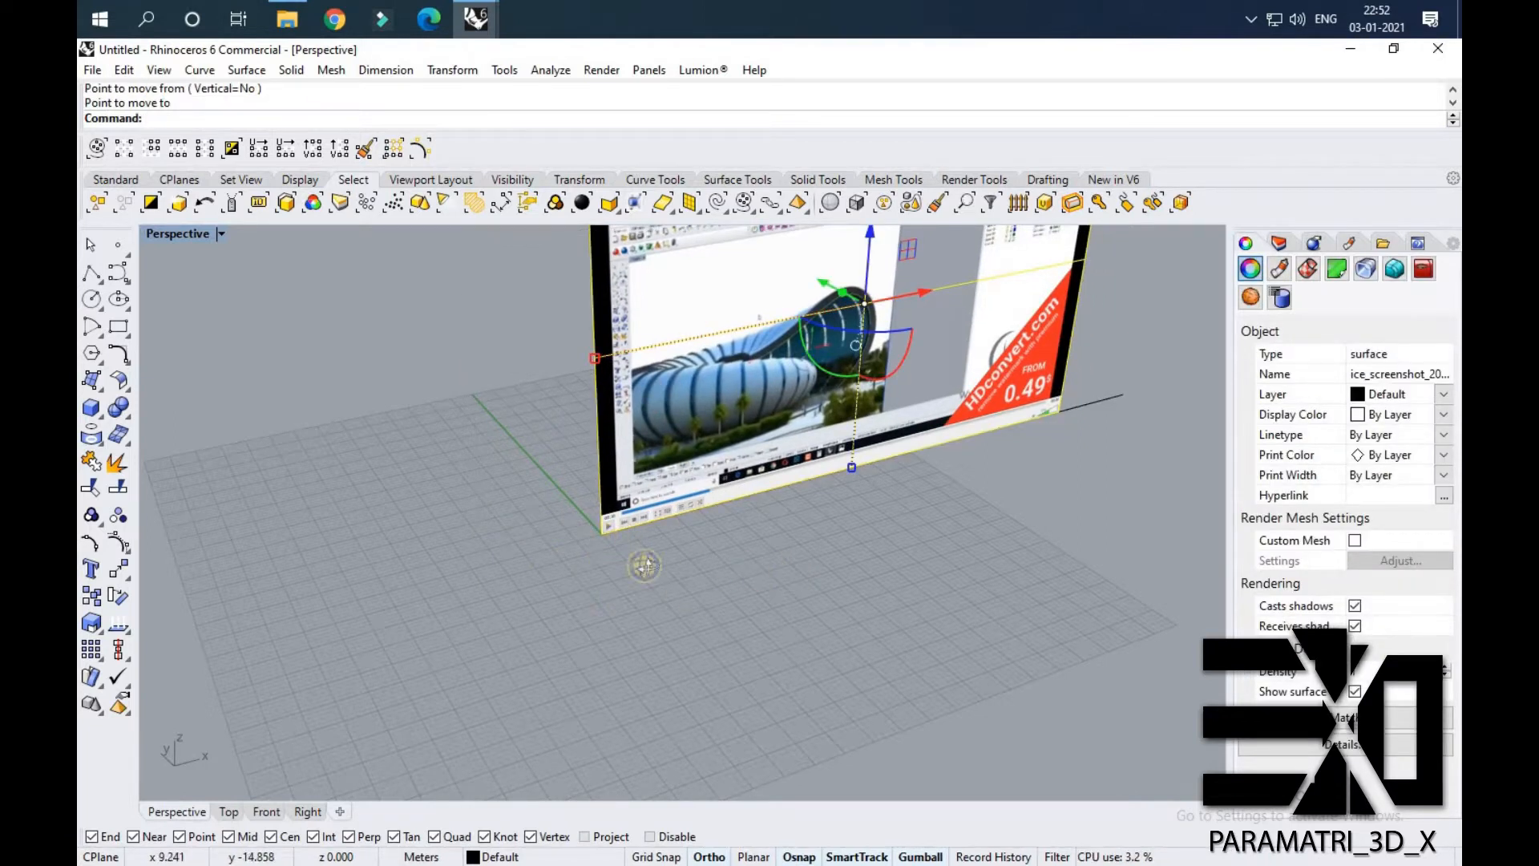
Deselect the picture, maximize the Front viewport and frame the building's curved opening in the reference picture.
{"action": "right_click_drag", "start_coordinate": [679, 567], "coordinate": [655, 574]}
{"action": "scroll", "coordinate": [658, 575], "scroll_direction": "down", "scroll_amount": 5}
{"action": "right_click_drag", "start_coordinate": [746, 531], "coordinate": [706, 510]}
{"action": "scroll", "coordinate": [706, 510], "scroll_direction": "up", "scroll_amount": 4}
{"action": "right_click_drag", "start_coordinate": [523, 498], "coordinate": [508, 492]}
{"action": "left_click", "coordinate": [508, 493]}
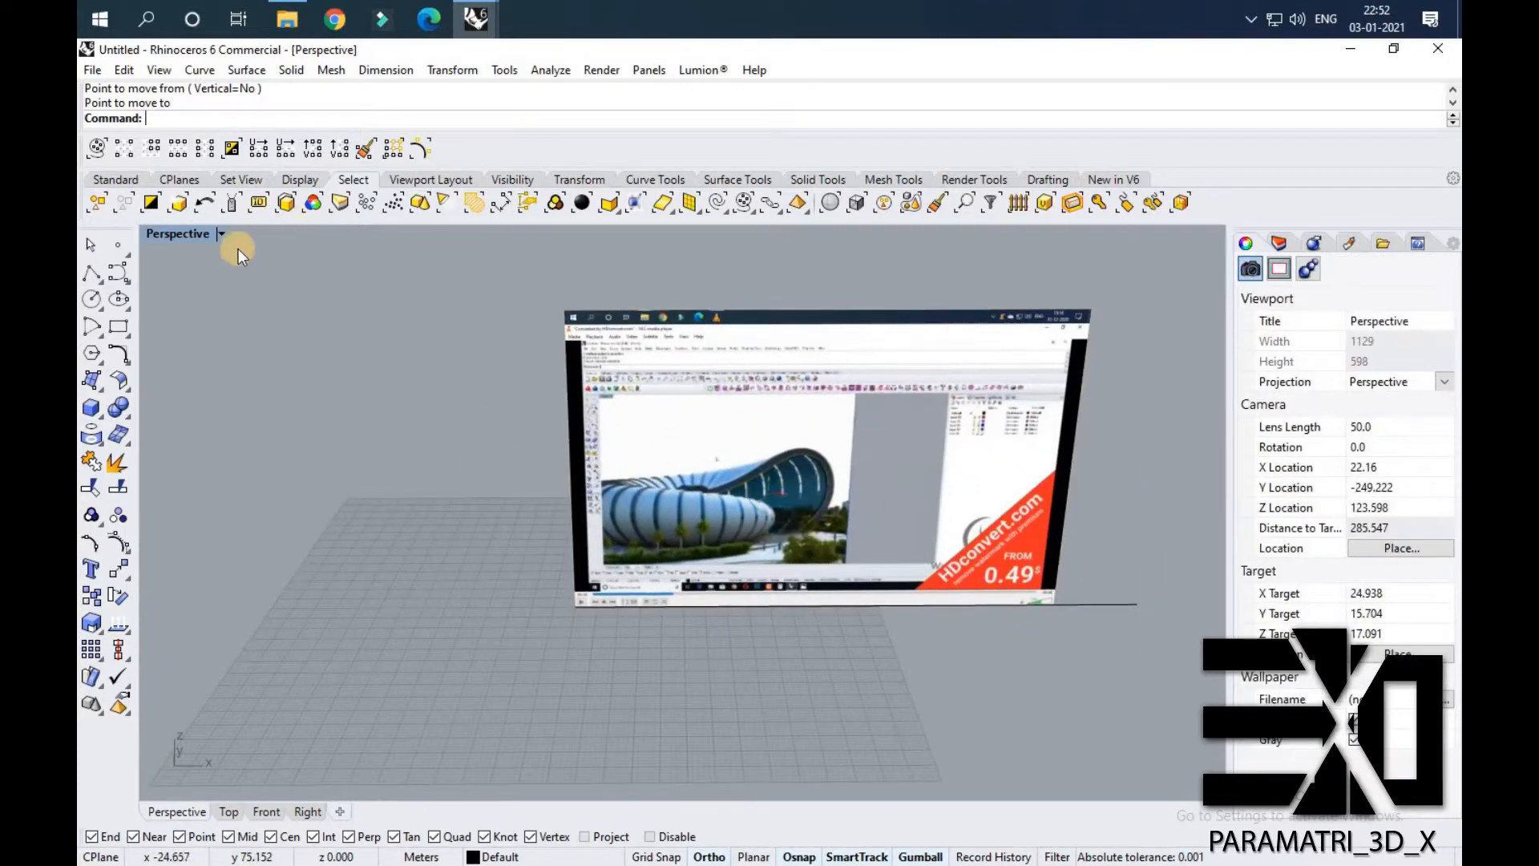
{"action": "double_click", "coordinate": [193, 234]}
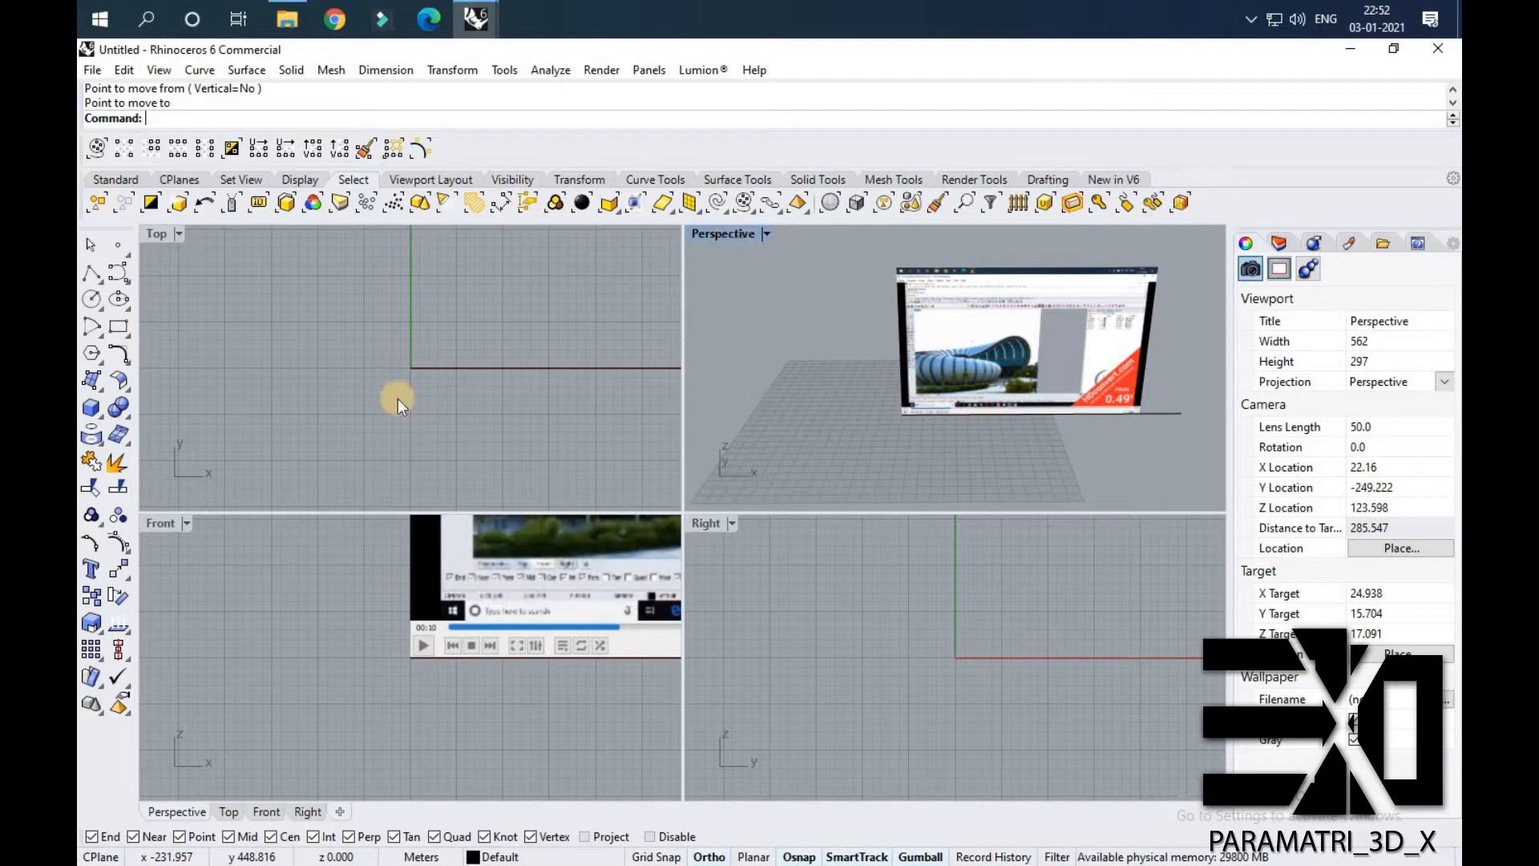
{"action": "double_click", "coordinate": [165, 524]}
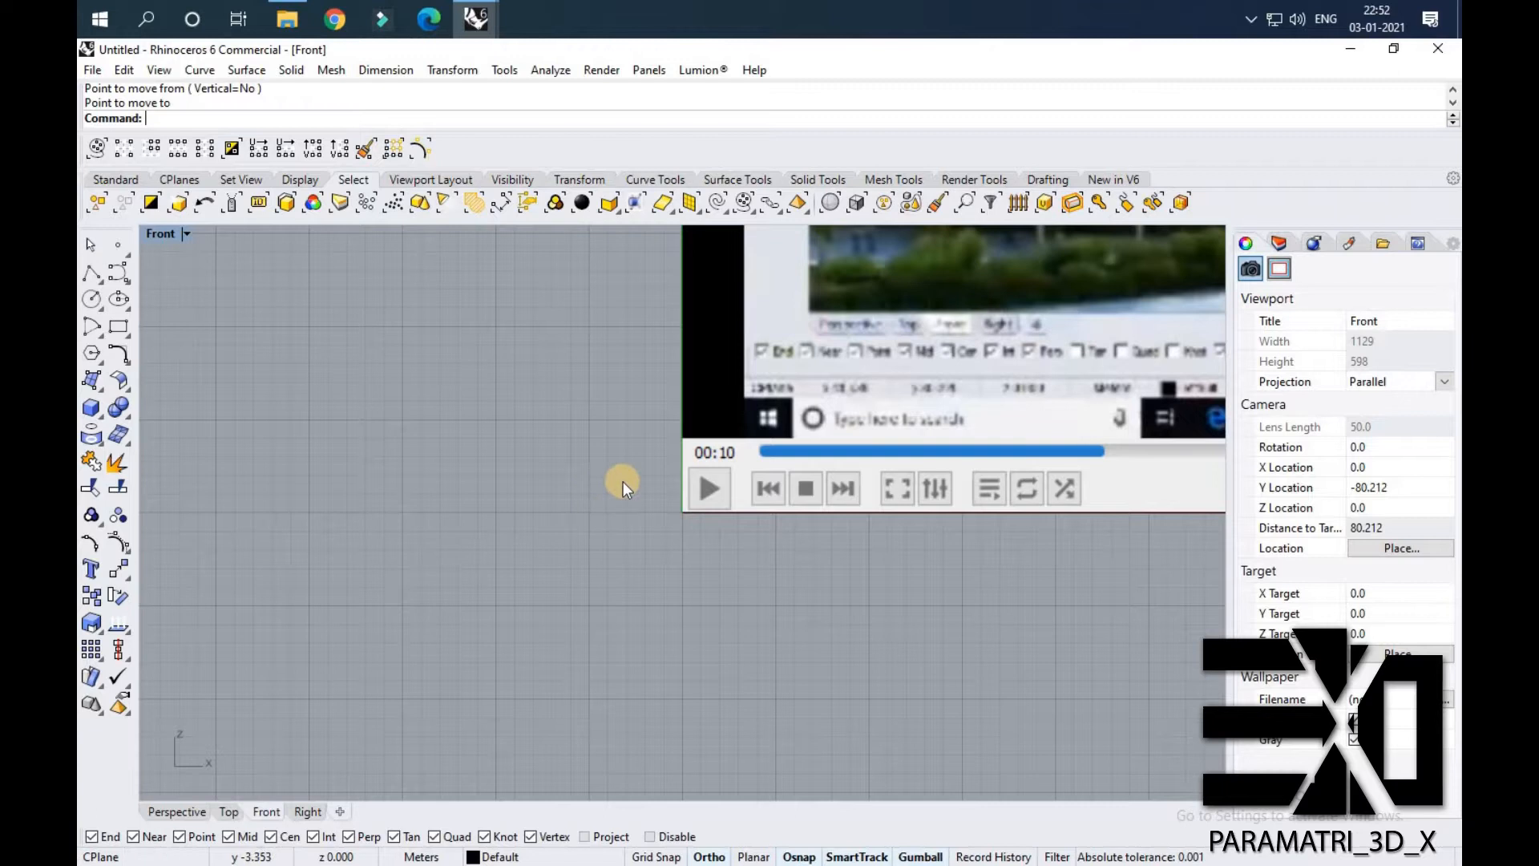
{"action": "scroll", "coordinate": [446, 568], "scroll_direction": "down", "scroll_amount": 12}
{"action": "scroll", "coordinate": [786, 296], "scroll_direction": "up", "scroll_amount": 6}
{"action": "scroll", "coordinate": [830, 533], "scroll_direction": "up", "scroll_amount": 2}
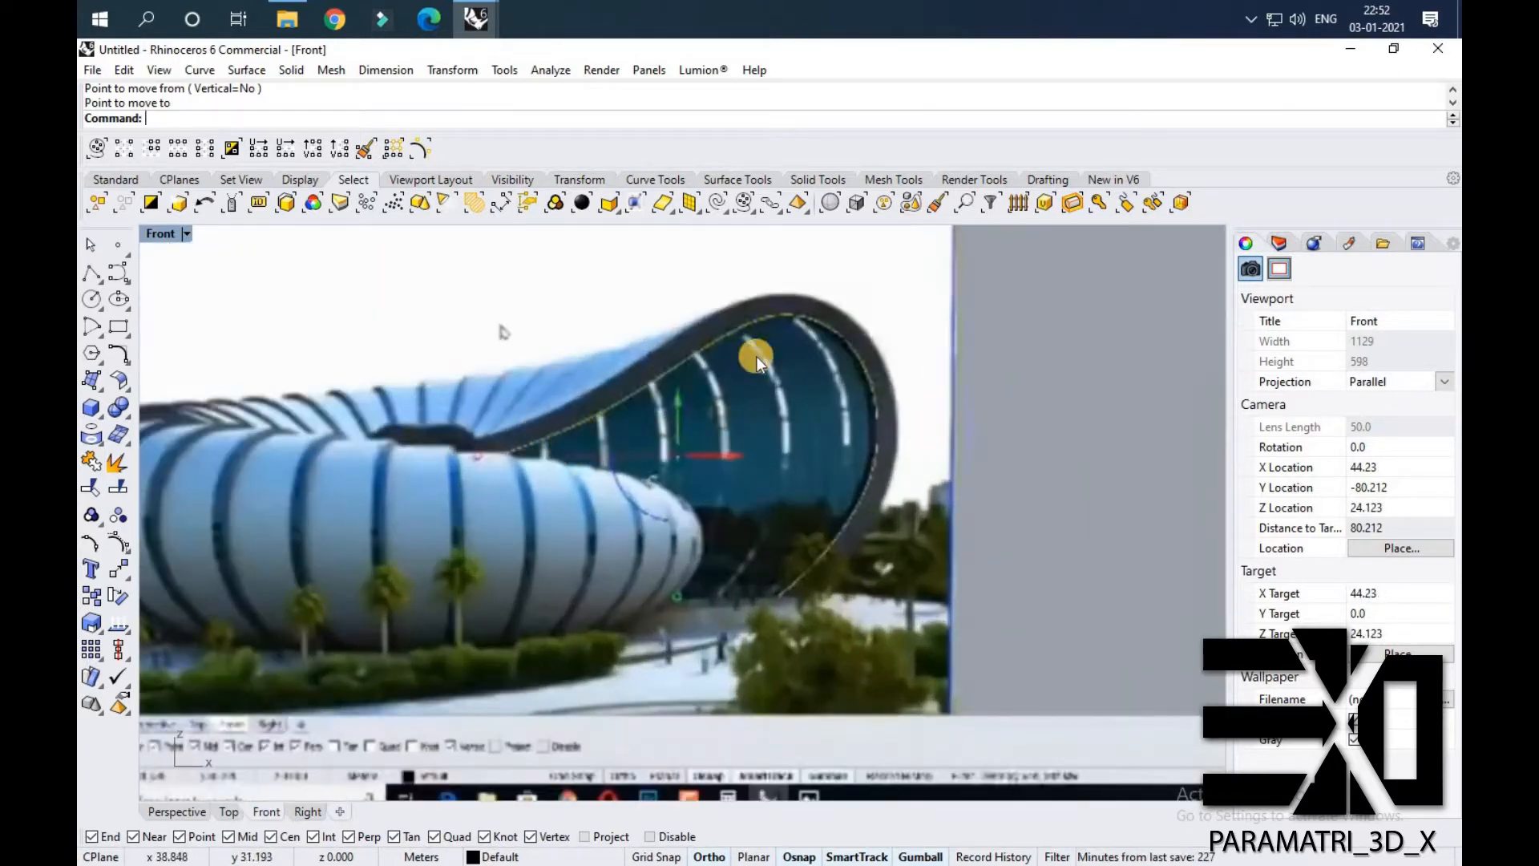
Start an interpolated curve with Ortho off at the ground end of the opening's inner edge and place its first points up the dashed outline.
{"action": "left_click", "coordinate": [119, 274]}
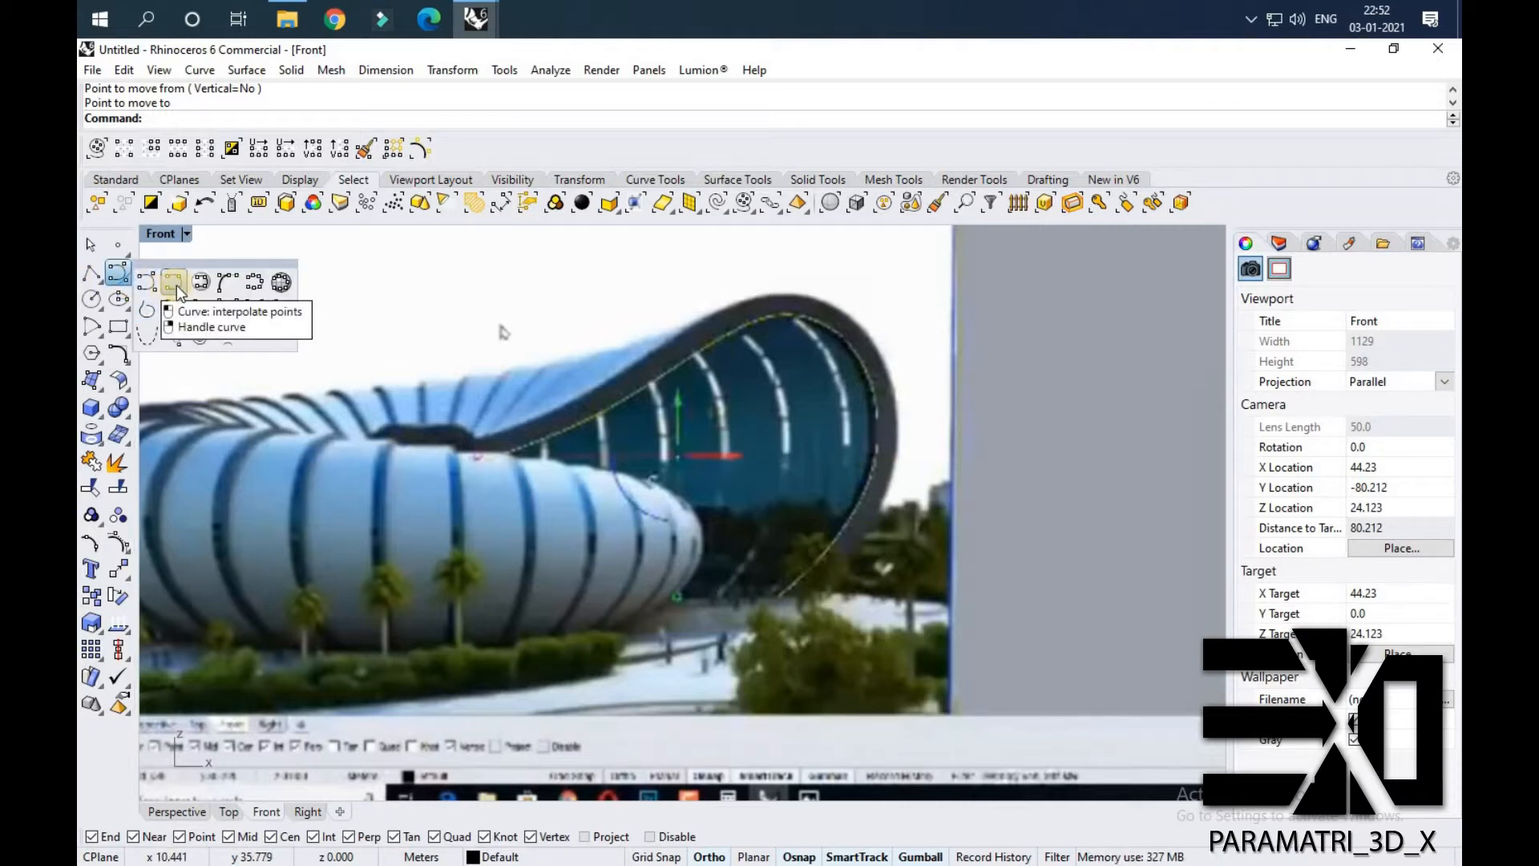
{"action": "left_click", "coordinate": [177, 285]}
{"action": "scroll", "coordinate": [801, 612], "scroll_direction": "up", "scroll_amount": 4}
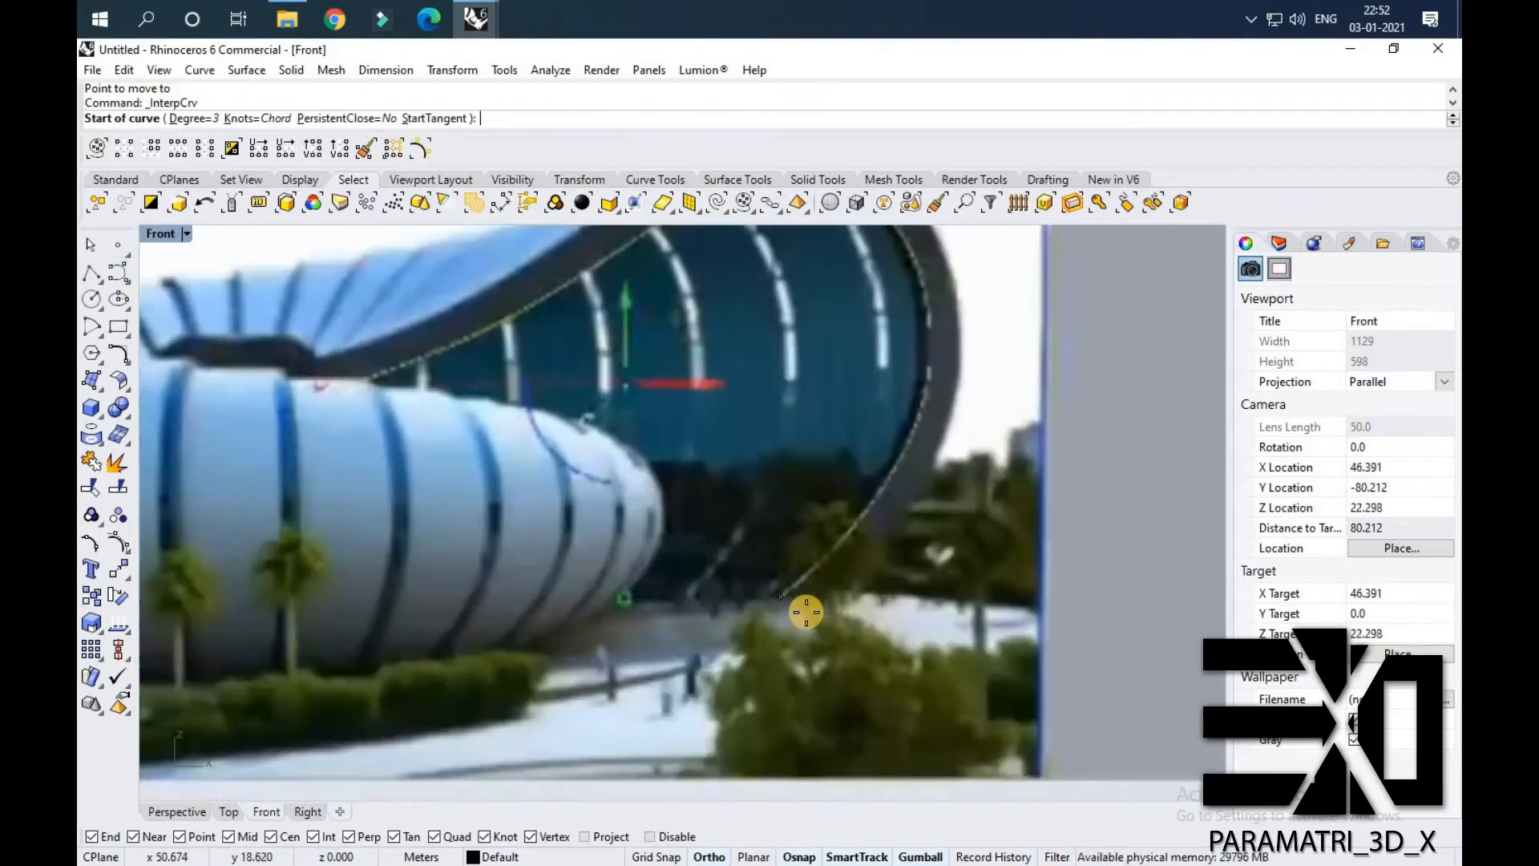
{"action": "scroll", "coordinate": [806, 612], "scroll_direction": "up", "scroll_amount": 2}
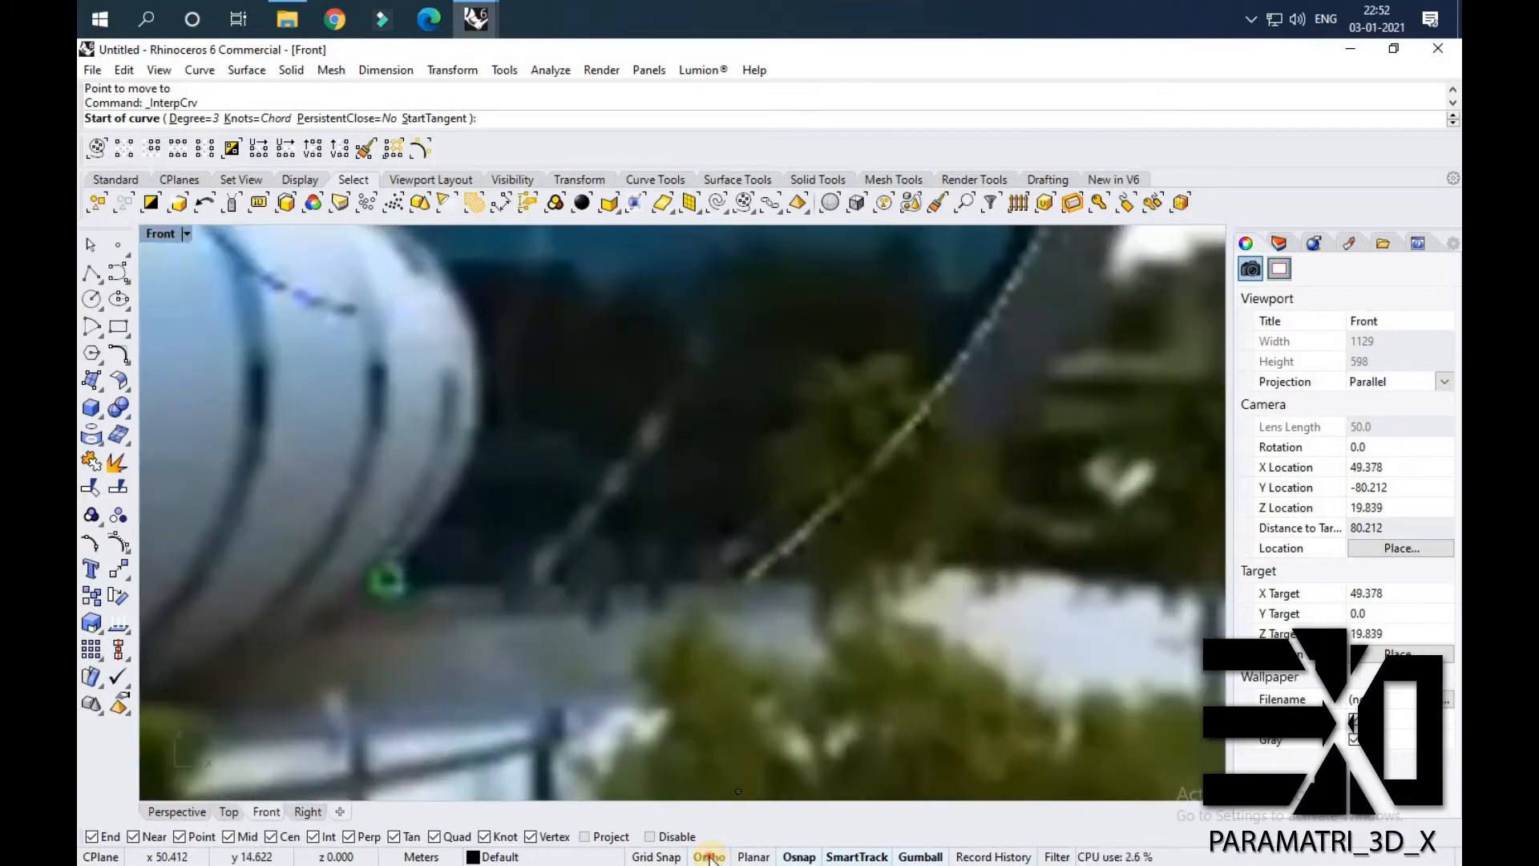
{"action": "scroll", "coordinate": [742, 592], "scroll_direction": "up", "scroll_amount": 2}
{"action": "left_click", "coordinate": [739, 591]}
{"action": "left_click", "coordinate": [864, 479]}
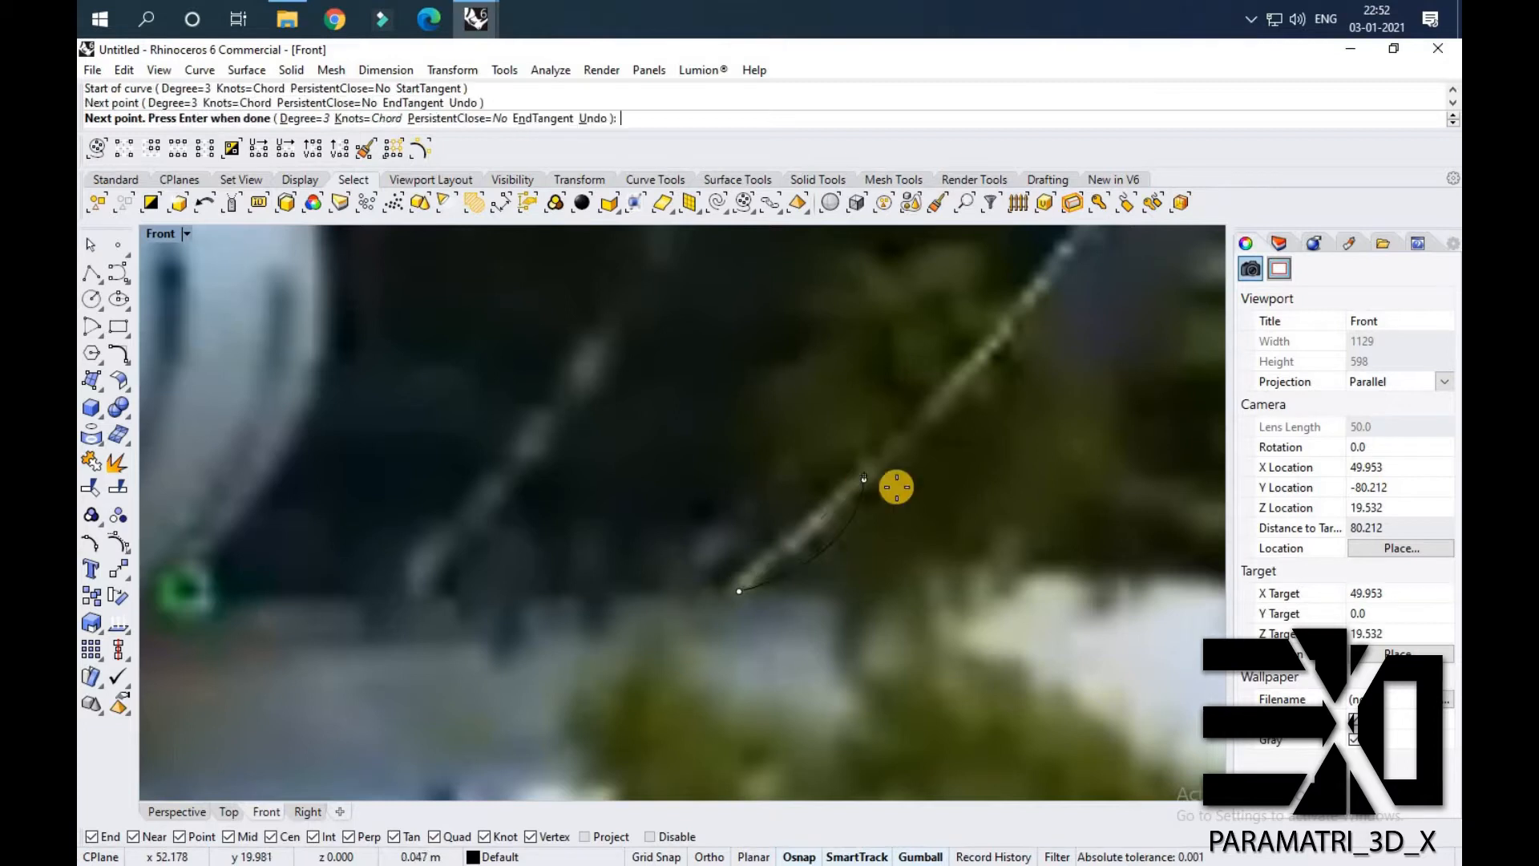
{"action": "scroll", "coordinate": [890, 440], "scroll_direction": "down", "scroll_amount": 2}
{"action": "scroll", "coordinate": [886, 447], "scroll_direction": "up", "scroll_amount": 5}
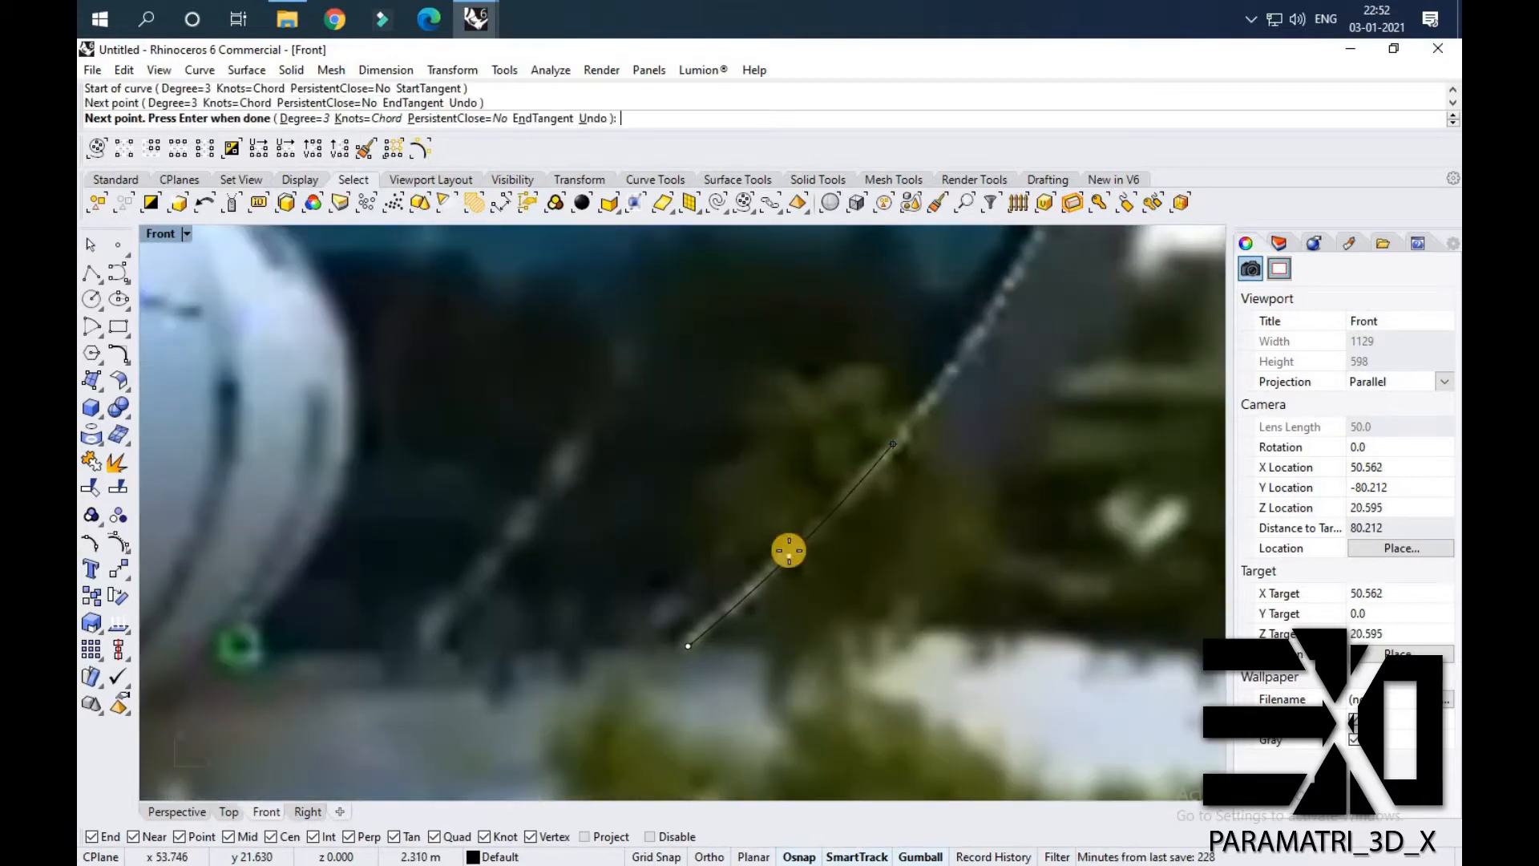
{"action": "left_click", "coordinate": [893, 443]}
Continue the curve with points up the outer side of the opening to the shoulder just below the crest.
{"action": "scroll", "coordinate": [924, 412], "scroll_direction": "down", "scroll_amount": 2}
{"action": "scroll", "coordinate": [849, 450], "scroll_direction": "up", "scroll_amount": 2}
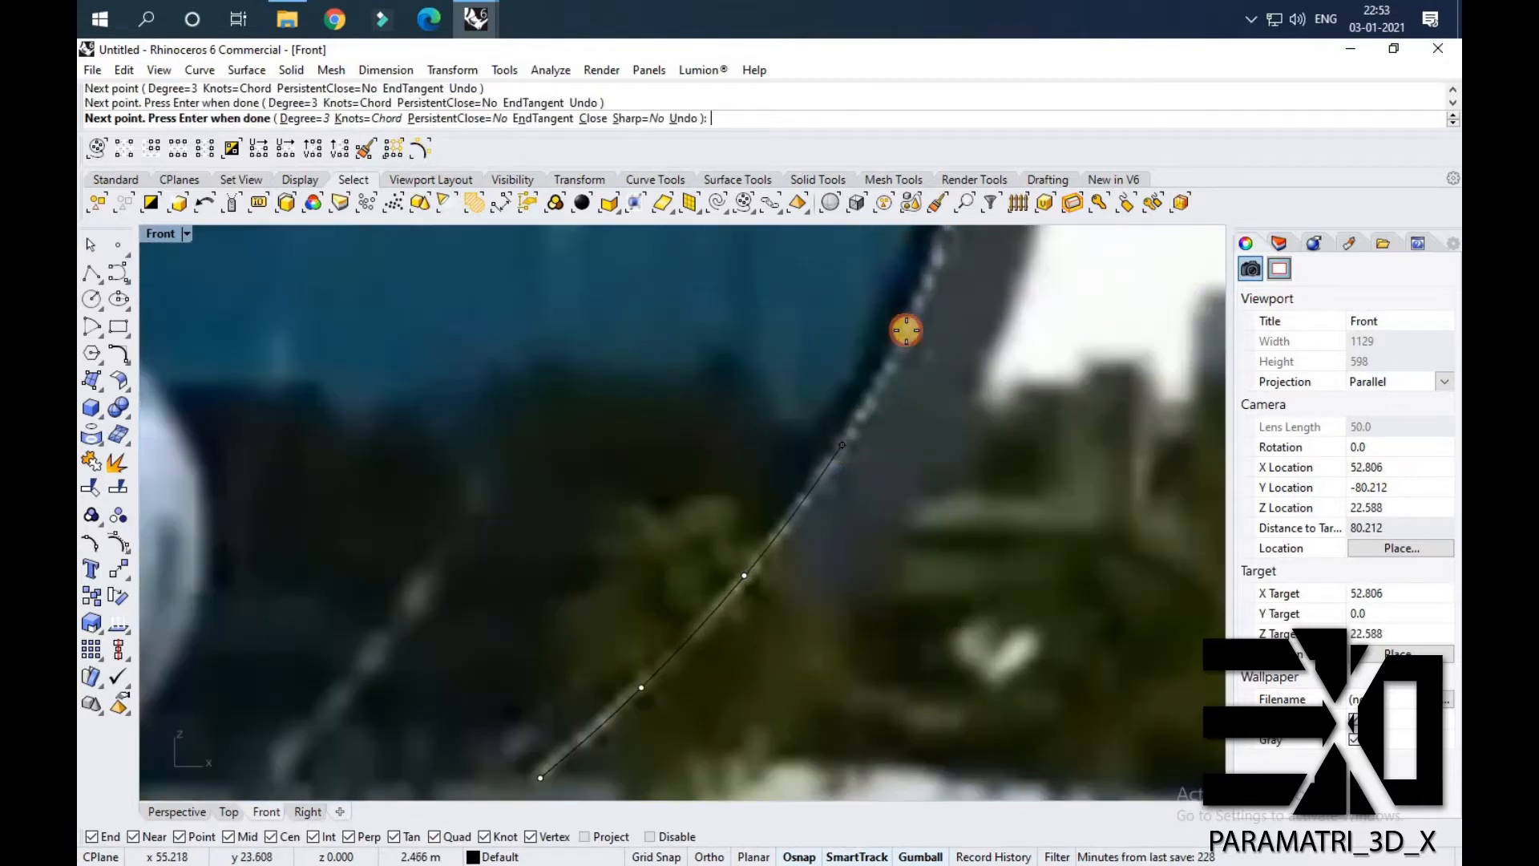
{"action": "left_click", "coordinate": [920, 304]}
{"action": "scroll", "coordinate": [885, 353], "scroll_direction": "down", "scroll_amount": 2}
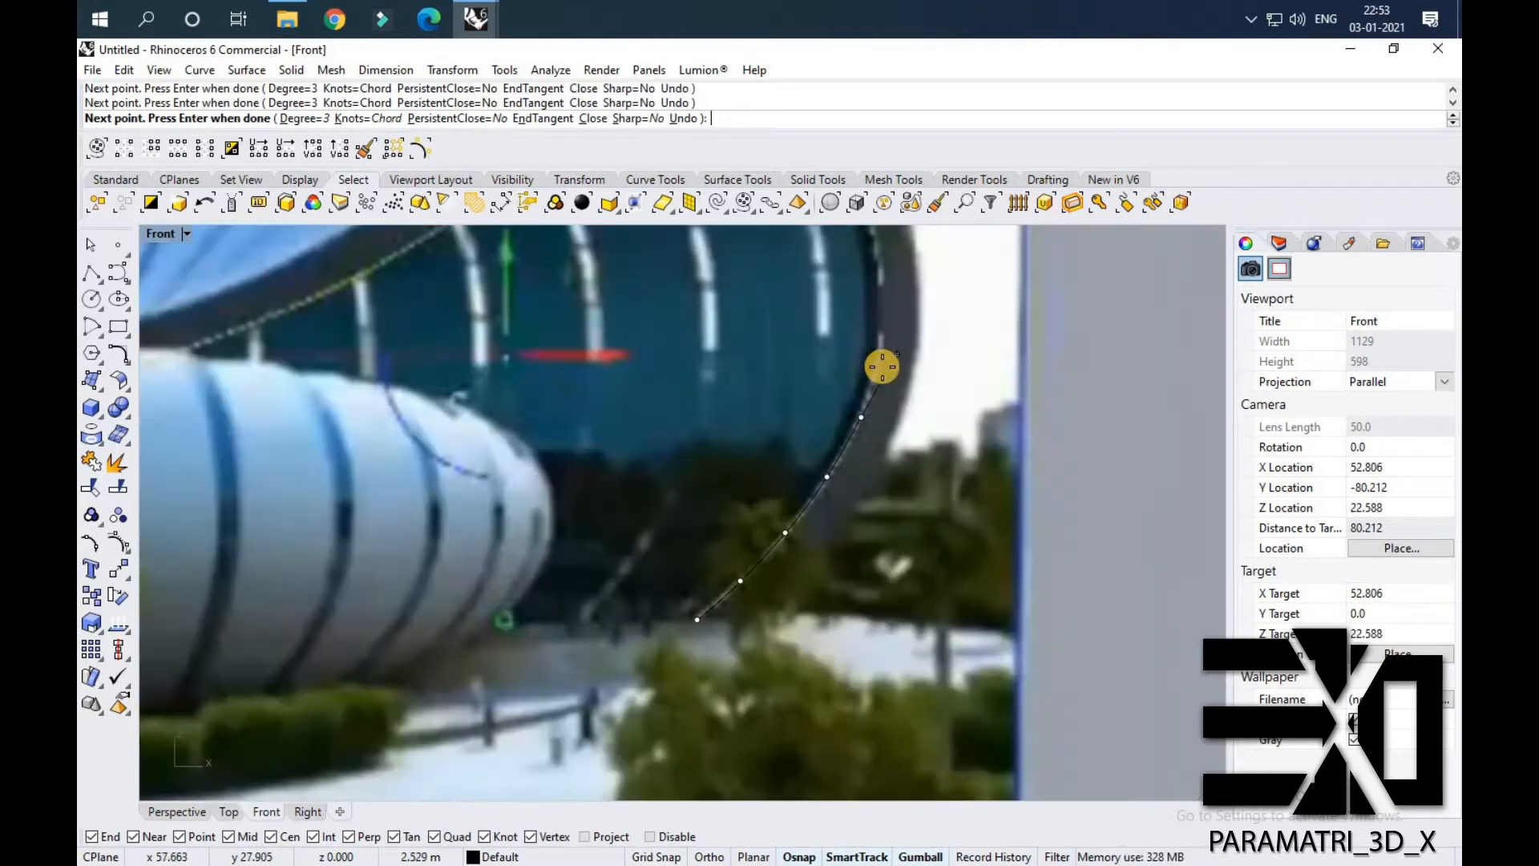
{"action": "scroll", "coordinate": [885, 354], "scroll_direction": "up", "scroll_amount": 3}
{"action": "left_click", "coordinate": [866, 385]}
{"action": "scroll", "coordinate": [903, 332], "scroll_direction": "down", "scroll_amount": 2}
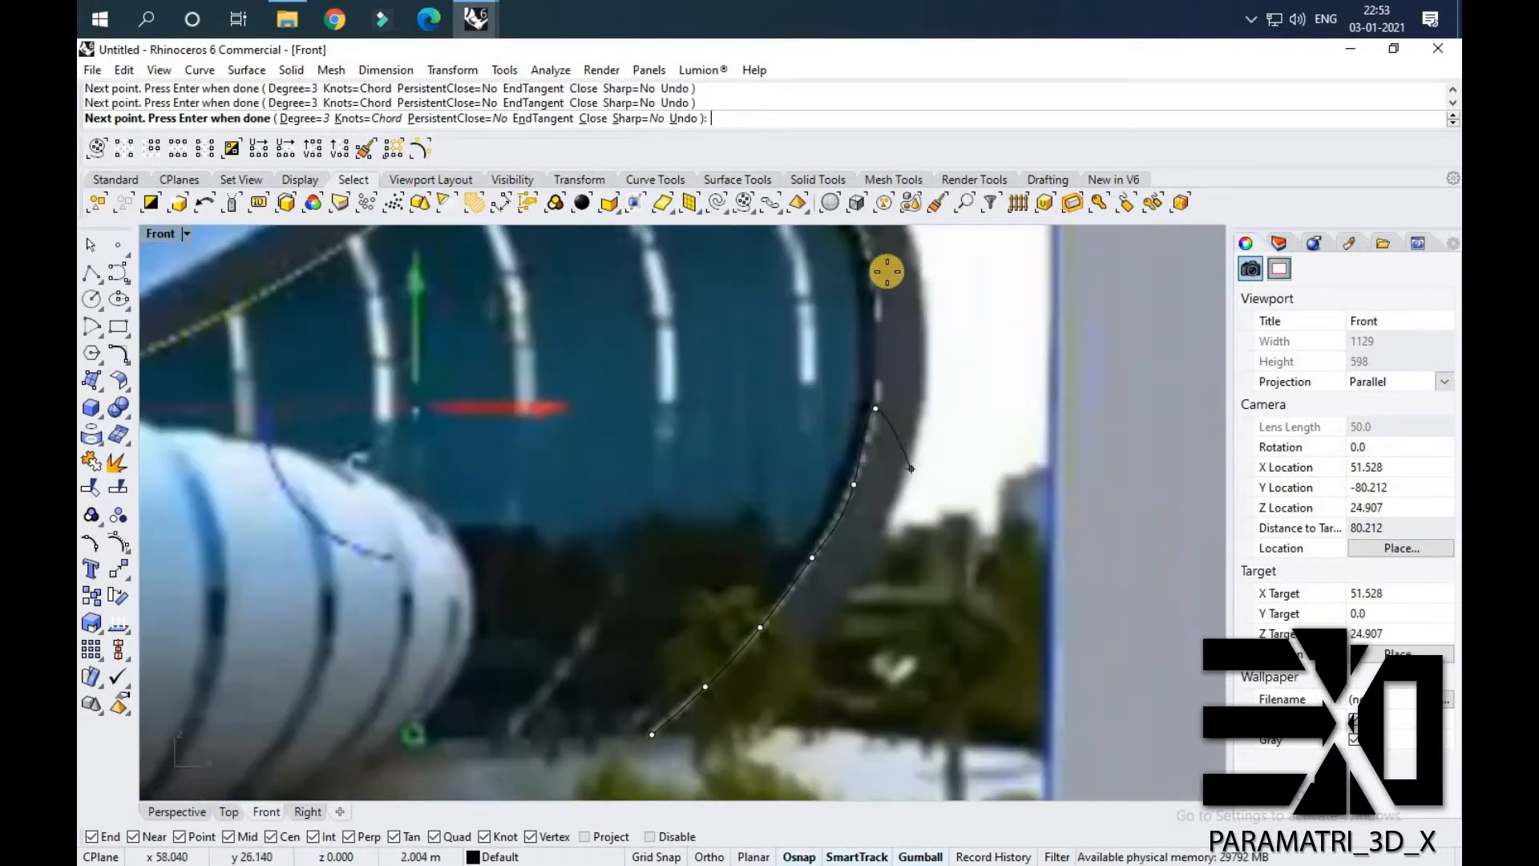
{"action": "scroll", "coordinate": [905, 471], "scroll_direction": "up", "scroll_amount": 2}
{"action": "left_click", "coordinate": [898, 415]}
{"action": "scroll", "coordinate": [968, 574], "scroll_direction": "down", "scroll_amount": 2}
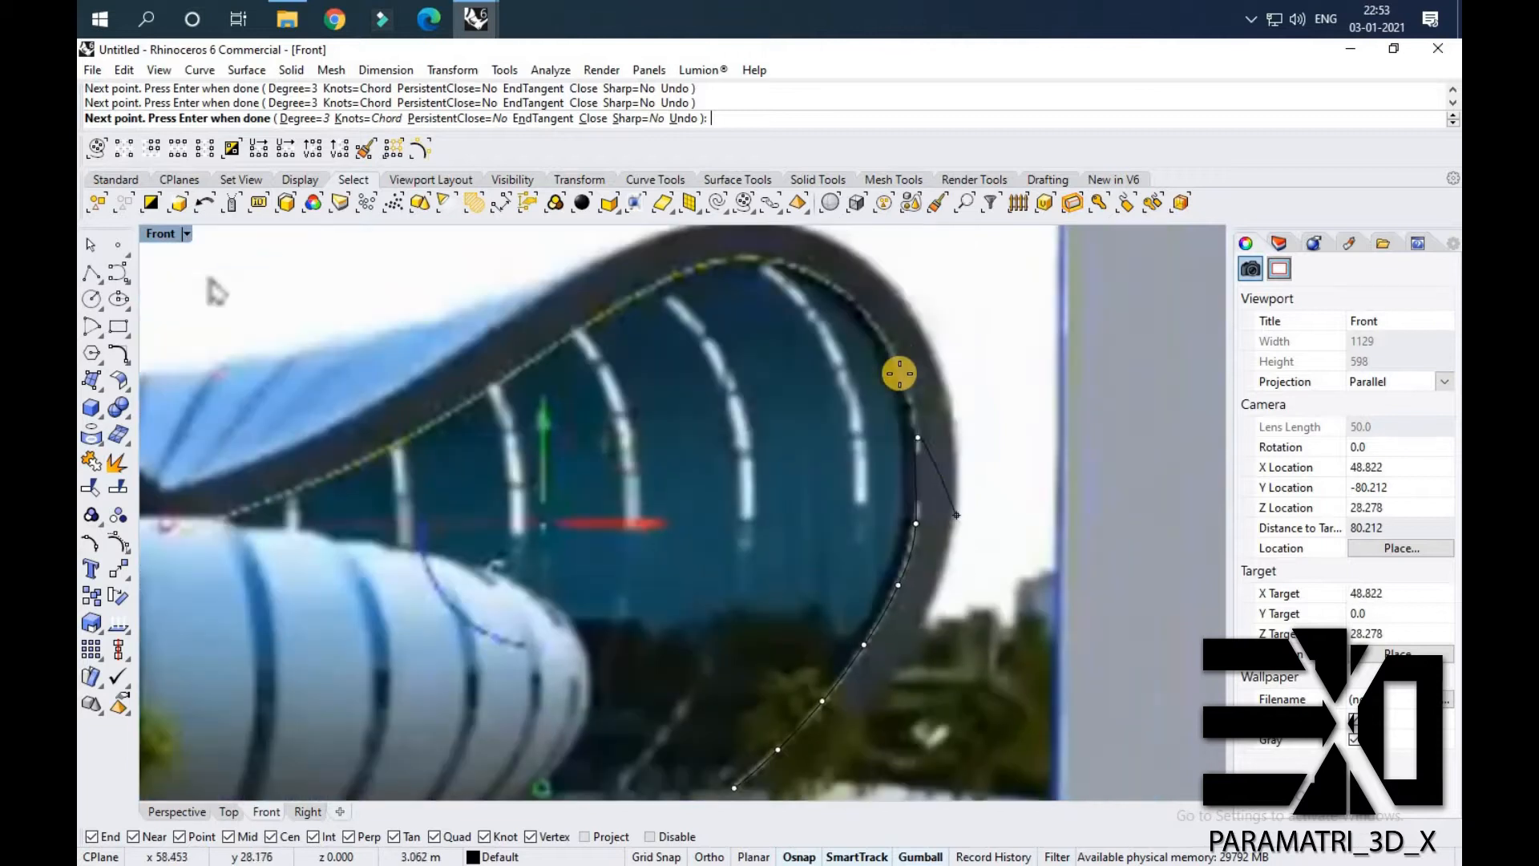
{"action": "scroll", "coordinate": [899, 373], "scroll_direction": "up", "scroll_amount": 6}
{"action": "left_click", "coordinate": [890, 341]}
{"action": "scroll", "coordinate": [1009, 493], "scroll_direction": "down", "scroll_amount": 6}
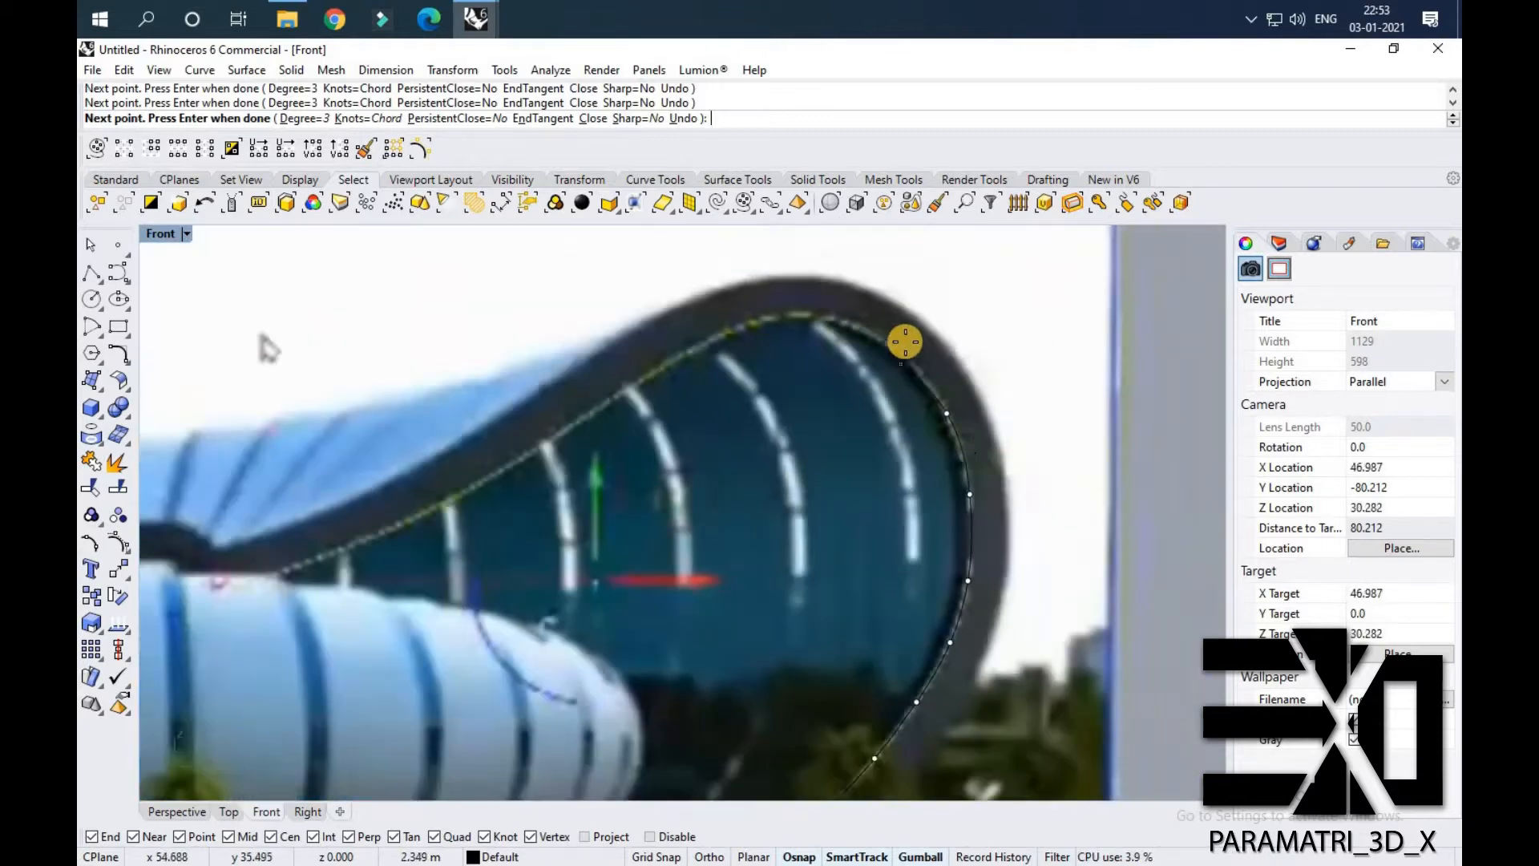
Carry the curve over the crest of the opening and down the upper part of the sloping roof edge, following the dashed outline.
{"action": "scroll", "coordinate": [893, 340], "scroll_direction": "up", "scroll_amount": 6}
{"action": "left_click", "coordinate": [775, 289]}
{"action": "left_click", "coordinate": [686, 285]}
{"action": "scroll", "coordinate": [1028, 334], "scroll_direction": "down", "scroll_amount": 6}
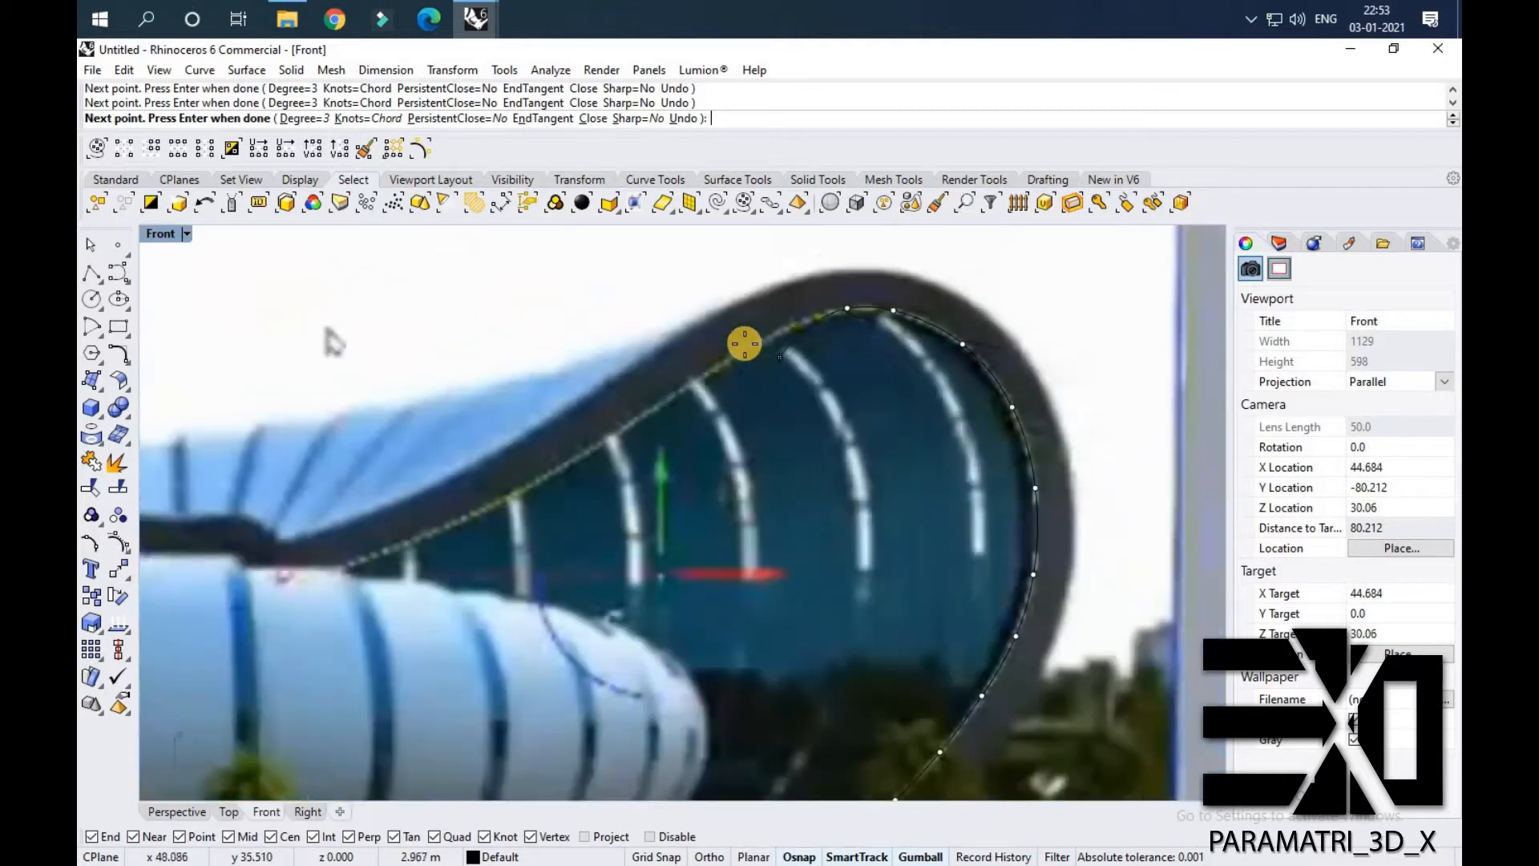
{"action": "scroll", "coordinate": [754, 342], "scroll_direction": "up", "scroll_amount": 4}
{"action": "left_click", "coordinate": [739, 349]}
{"action": "right_click_drag", "start_coordinate": [611, 425], "coordinate": [737, 392]}
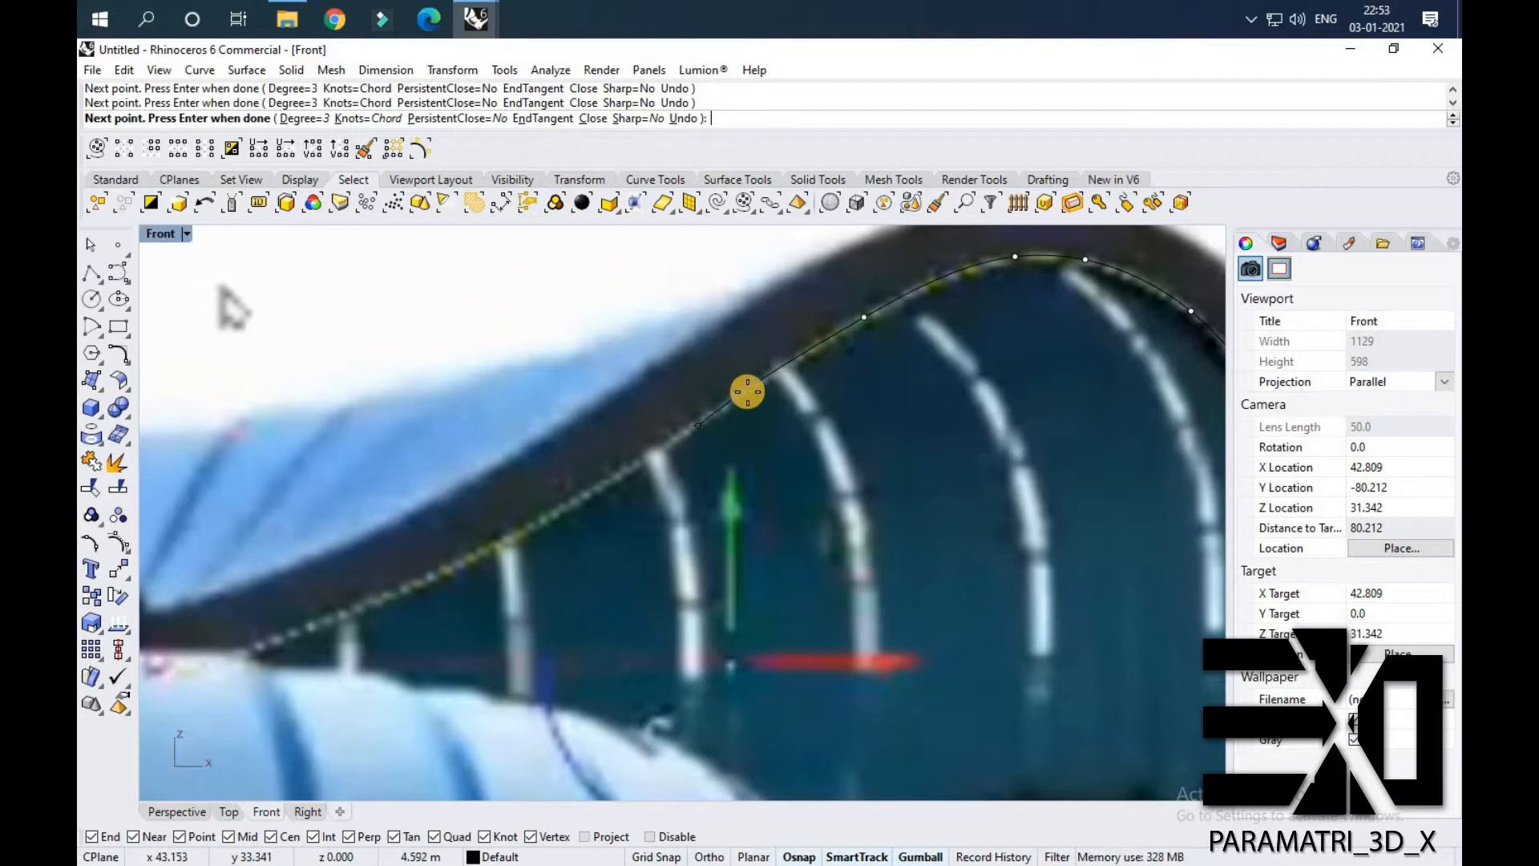
{"action": "left_click", "coordinate": [781, 365]}
{"action": "left_click", "coordinate": [652, 457]}
Trace the remaining roof edge down to the dip where it meets the front shell and finish the interpolated curve.
{"action": "scroll", "coordinate": [802, 485], "scroll_direction": "down", "scroll_amount": 3}
{"action": "scroll", "coordinate": [713, 496], "scroll_direction": "up", "scroll_amount": 3}
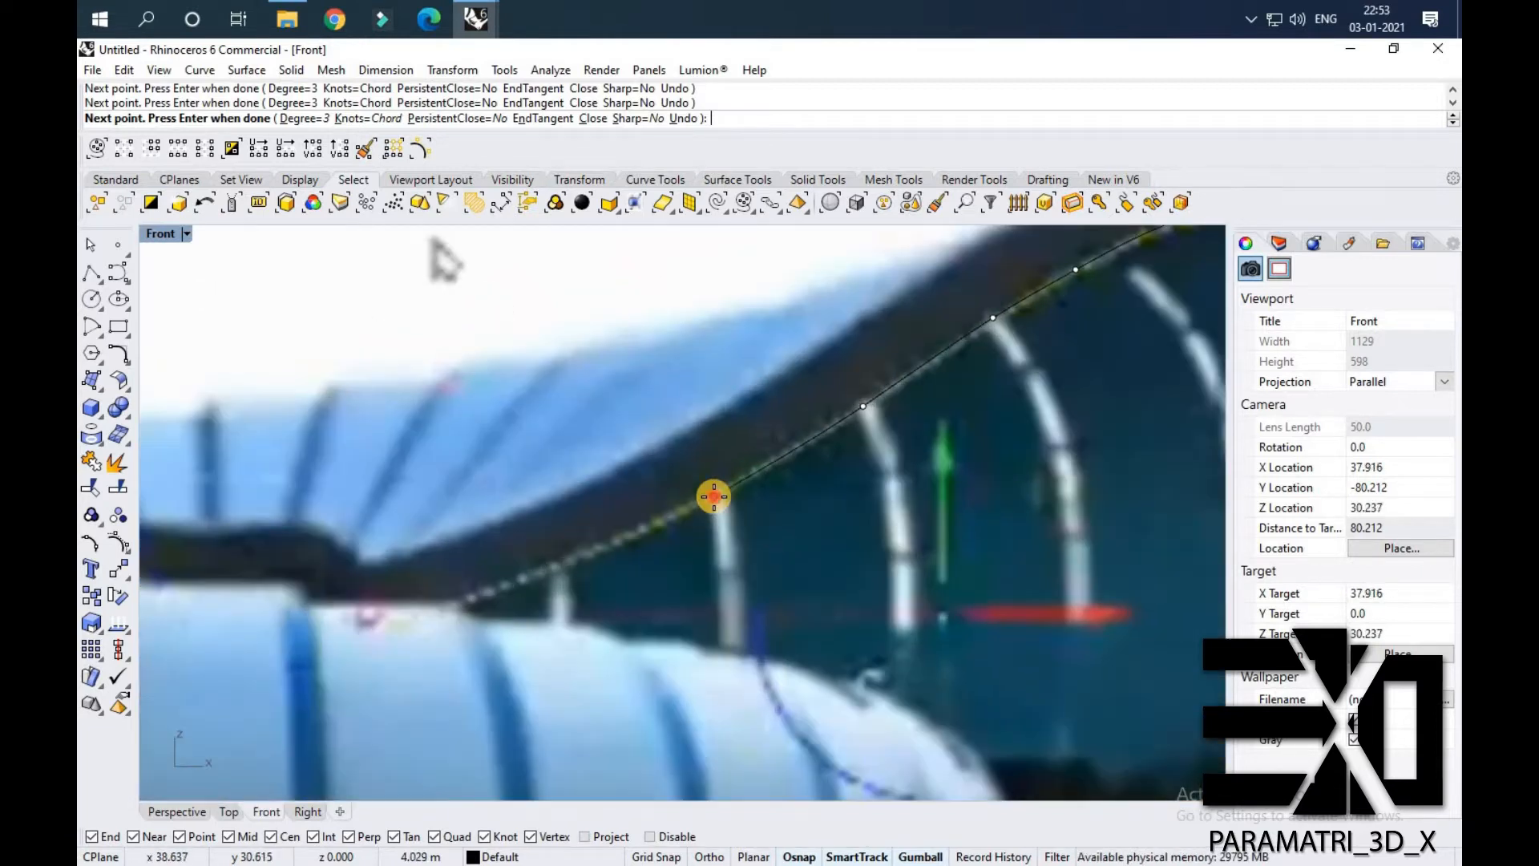
{"action": "scroll", "coordinate": [604, 543], "scroll_direction": "down", "scroll_amount": 3}
{"action": "scroll", "coordinate": [598, 550], "scroll_direction": "up", "scroll_amount": 4}
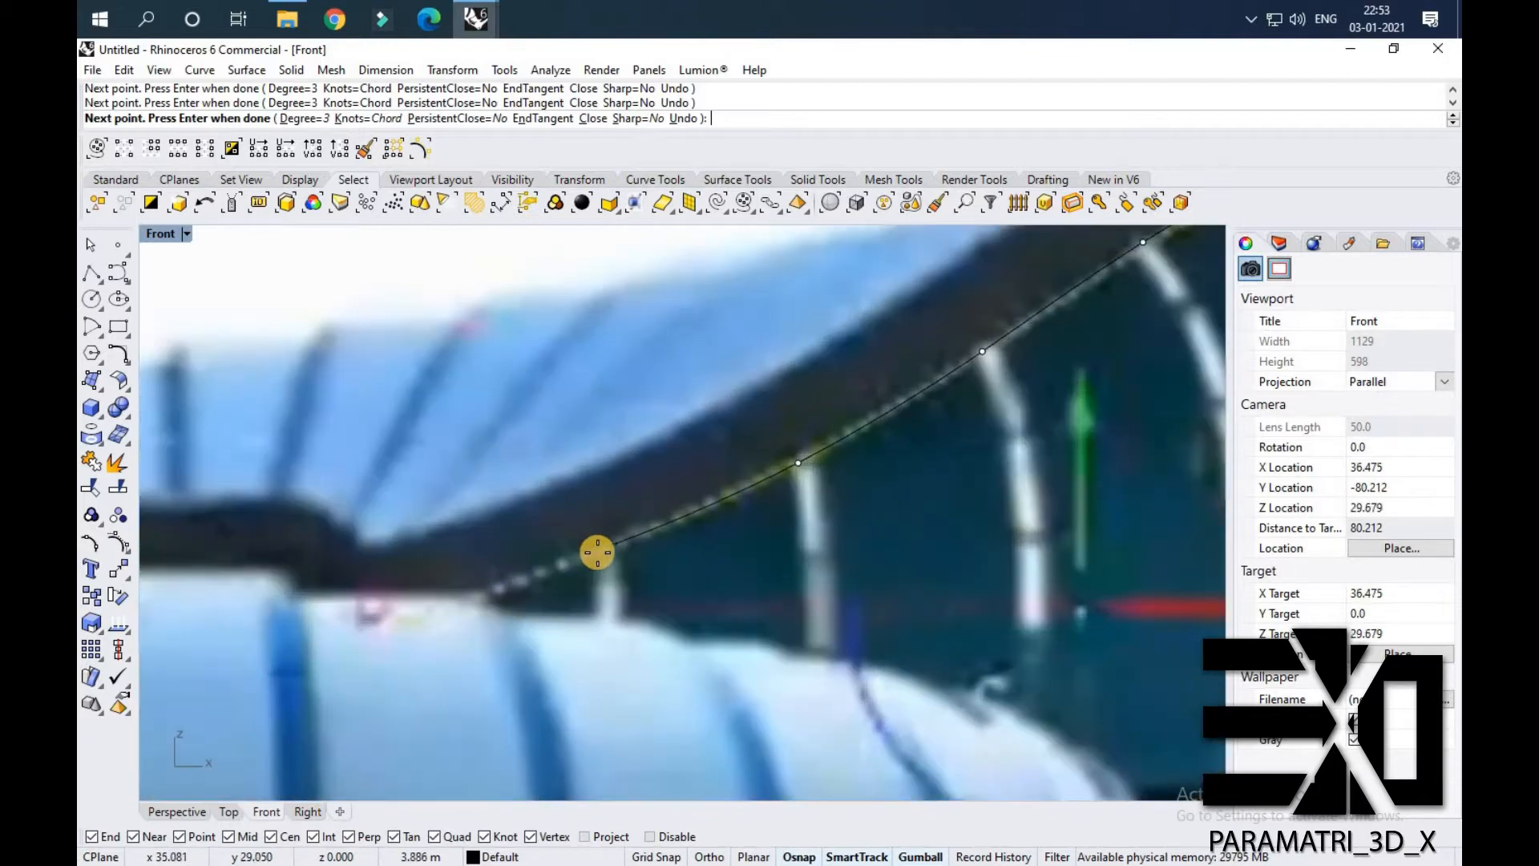
{"action": "left_click", "coordinate": [602, 550]}
{"action": "scroll", "coordinate": [454, 591], "scroll_direction": "down", "scroll_amount": 3}
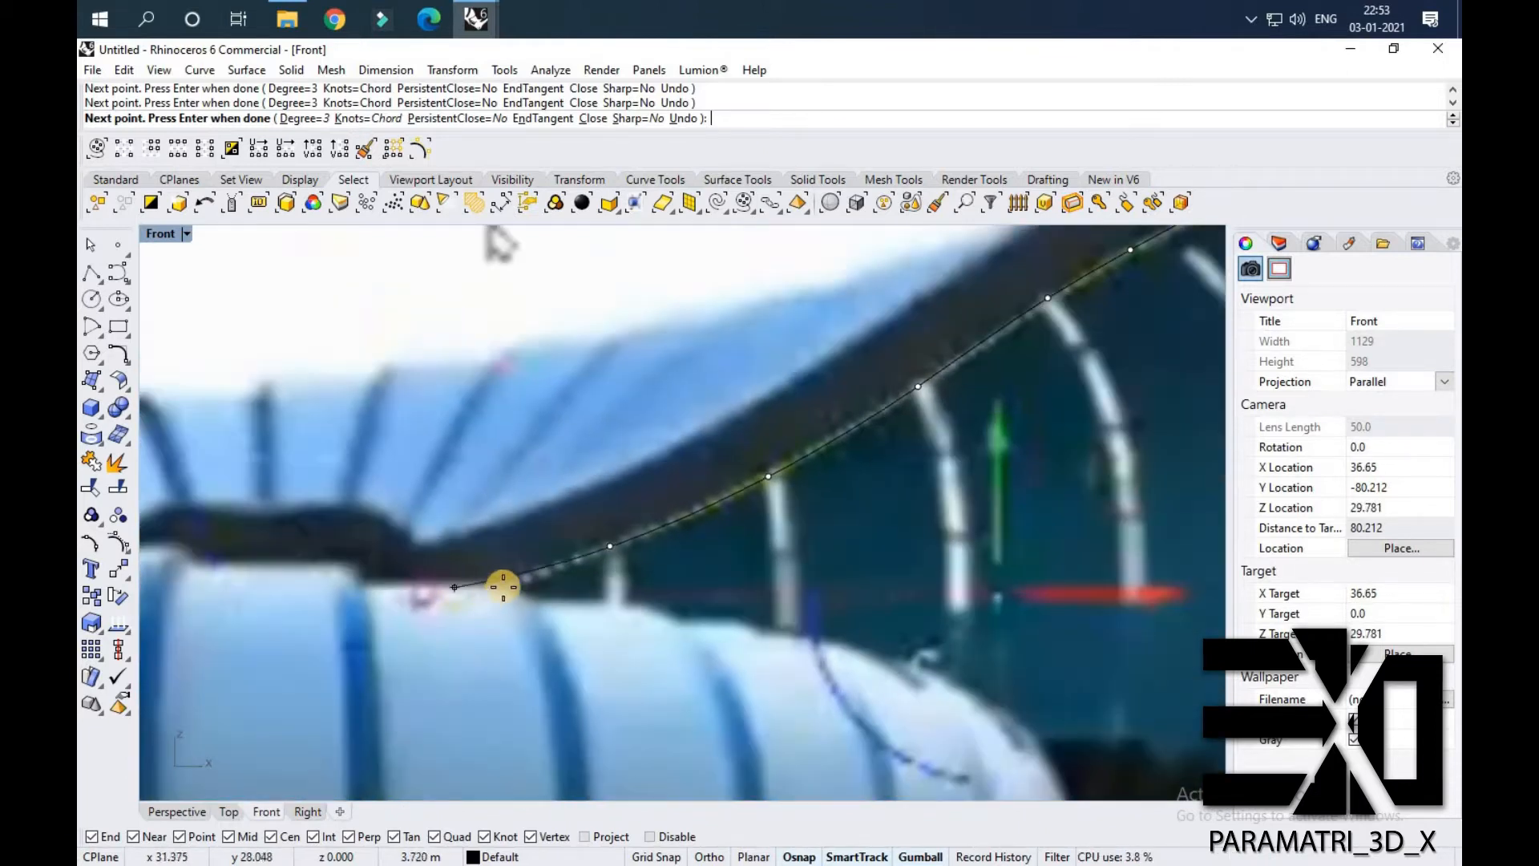
{"action": "scroll", "coordinate": [510, 588], "scroll_direction": "up", "scroll_amount": 3}
{"action": "left_click", "coordinate": [510, 588]}
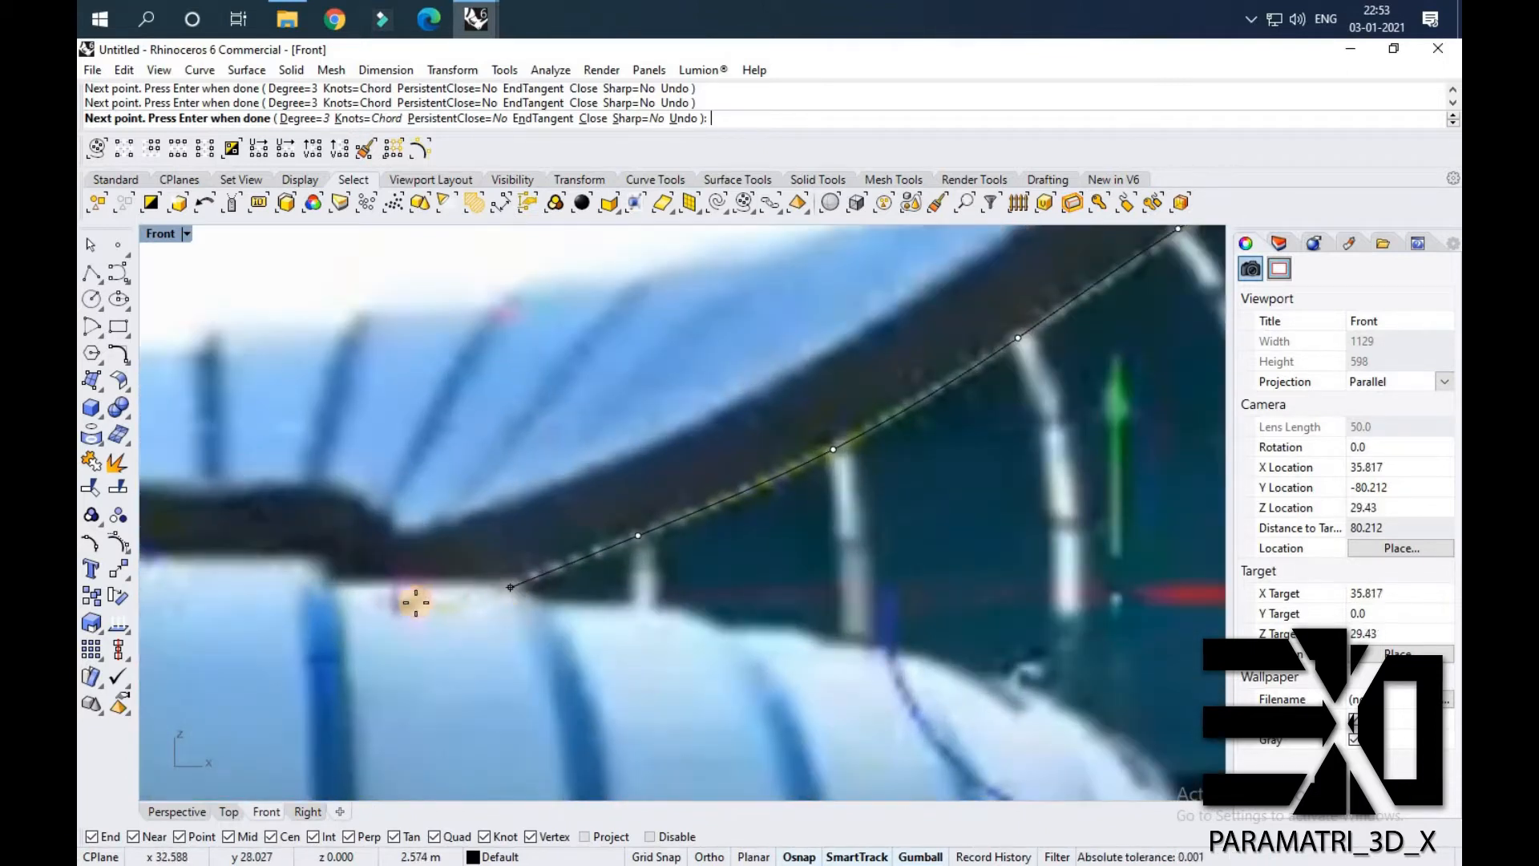
{"action": "left_click", "coordinate": [415, 595]}
{"action": "key", "text": "Return"}
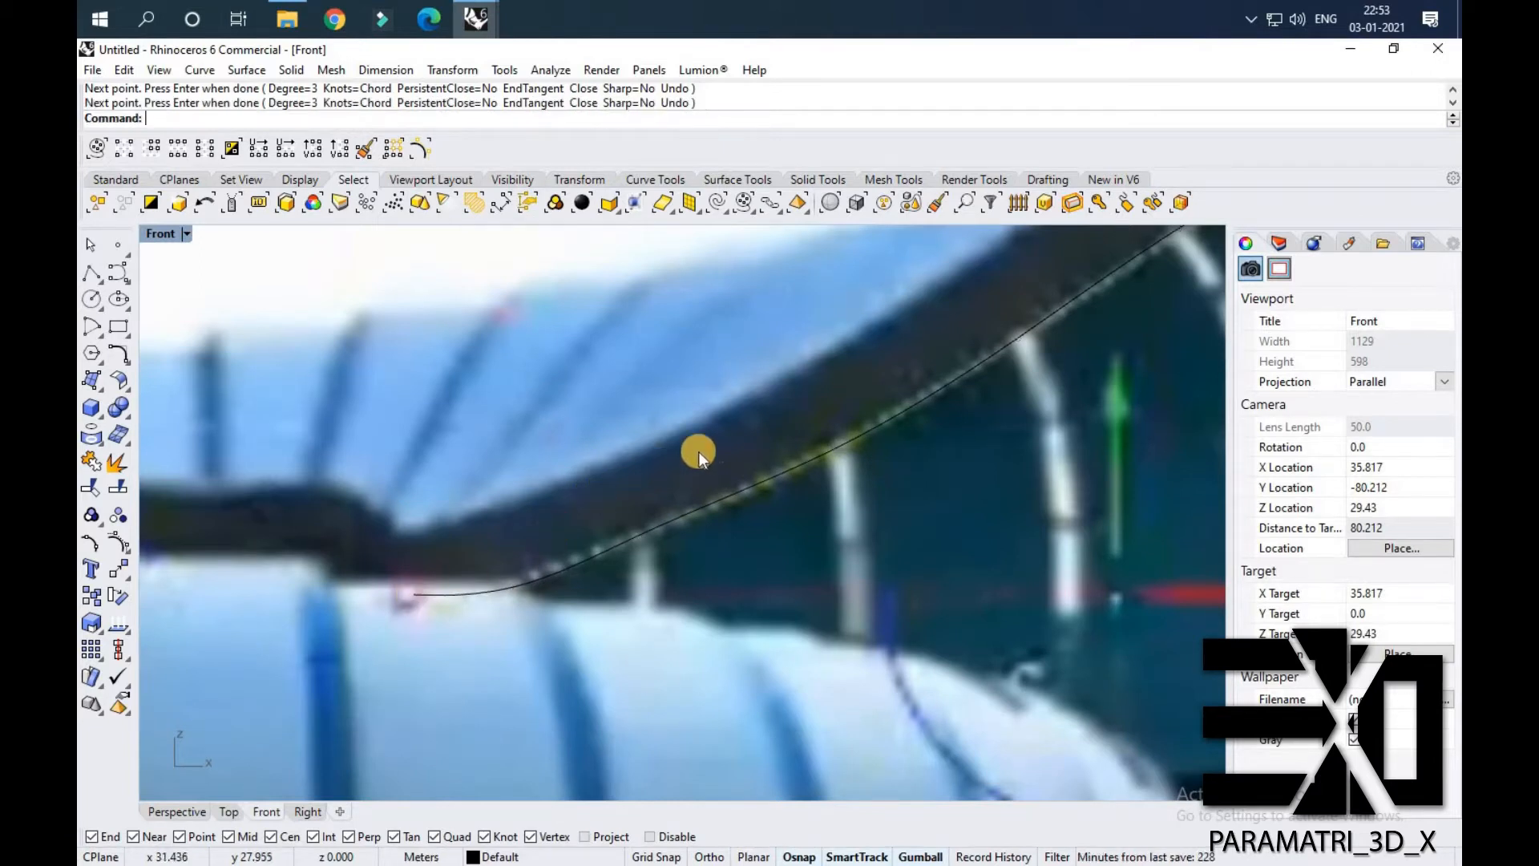
Draw a vertical line about 19.5 m long with Ortho on, from the dark roof ledge down past the building's base.
{"action": "scroll", "coordinate": [736, 457], "scroll_direction": "down", "scroll_amount": 10}
{"action": "mouse_move", "coordinate": [736, 457]}
{"action": "right_mouse_down"}
{"action": "mouse_move", "coordinate": [763, 488]}
{"action": "mouse_move", "coordinate": [681, 465]}
{"action": "right_mouse_up"}
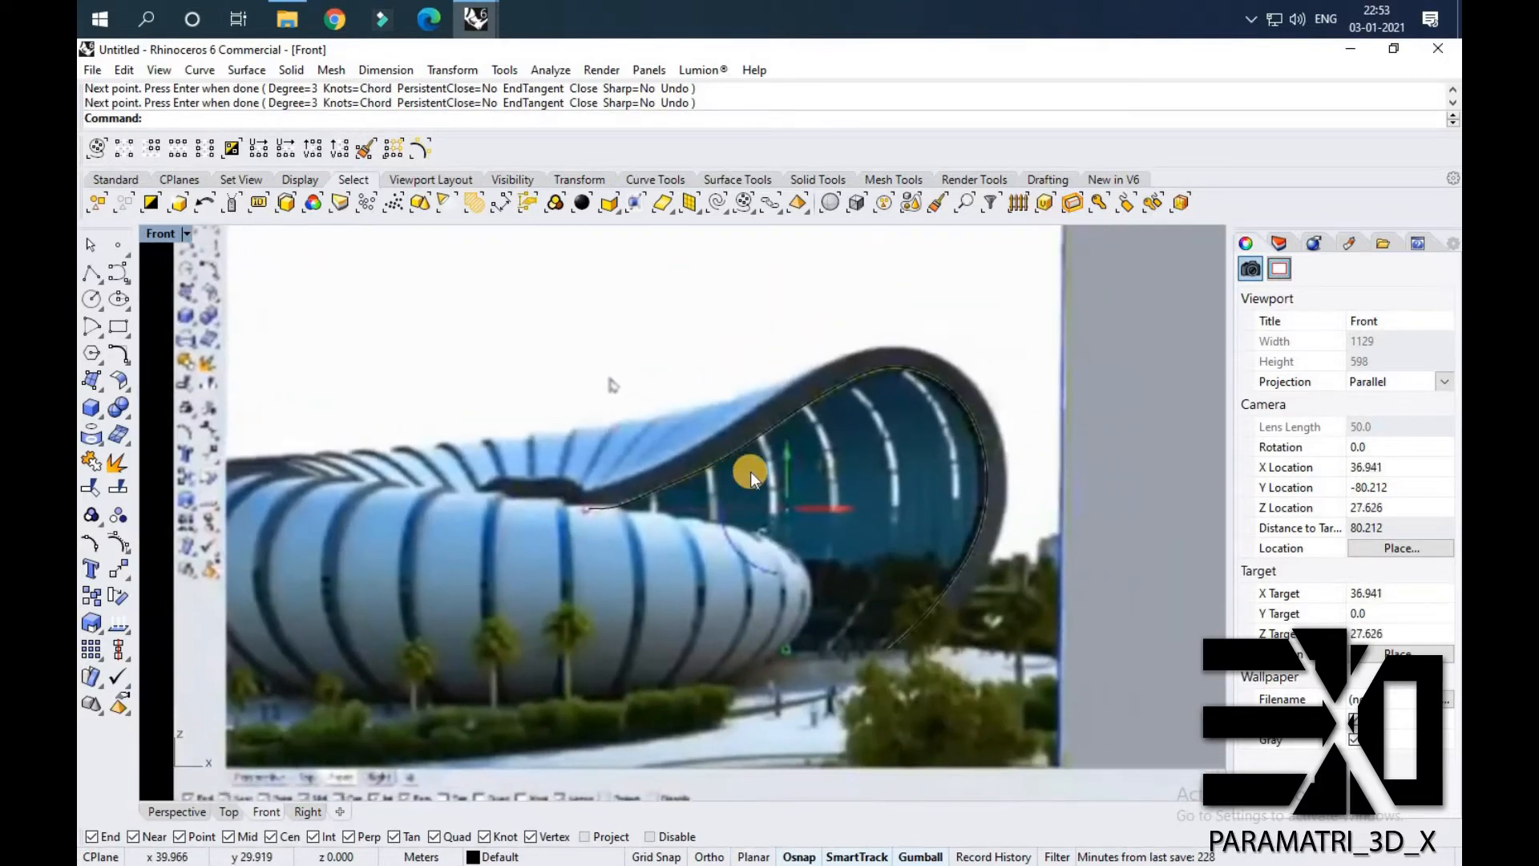
{"action": "scroll", "coordinate": [750, 471], "scroll_direction": "up", "scroll_amount": 2}
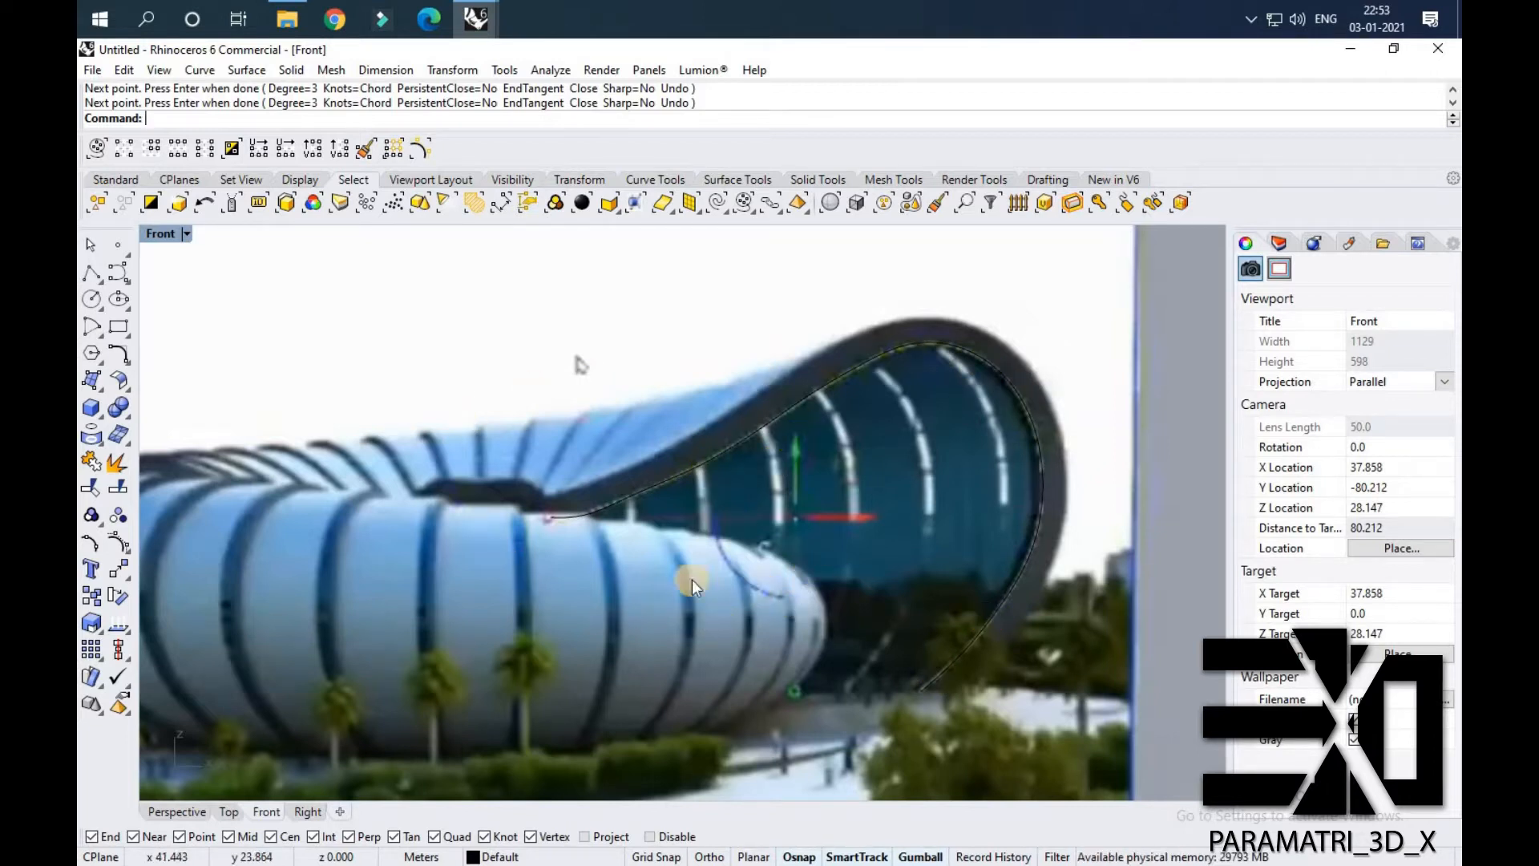
{"action": "scroll", "coordinate": [450, 505], "scroll_direction": "up", "scroll_amount": 2}
{"action": "type", "text": "Loft"}
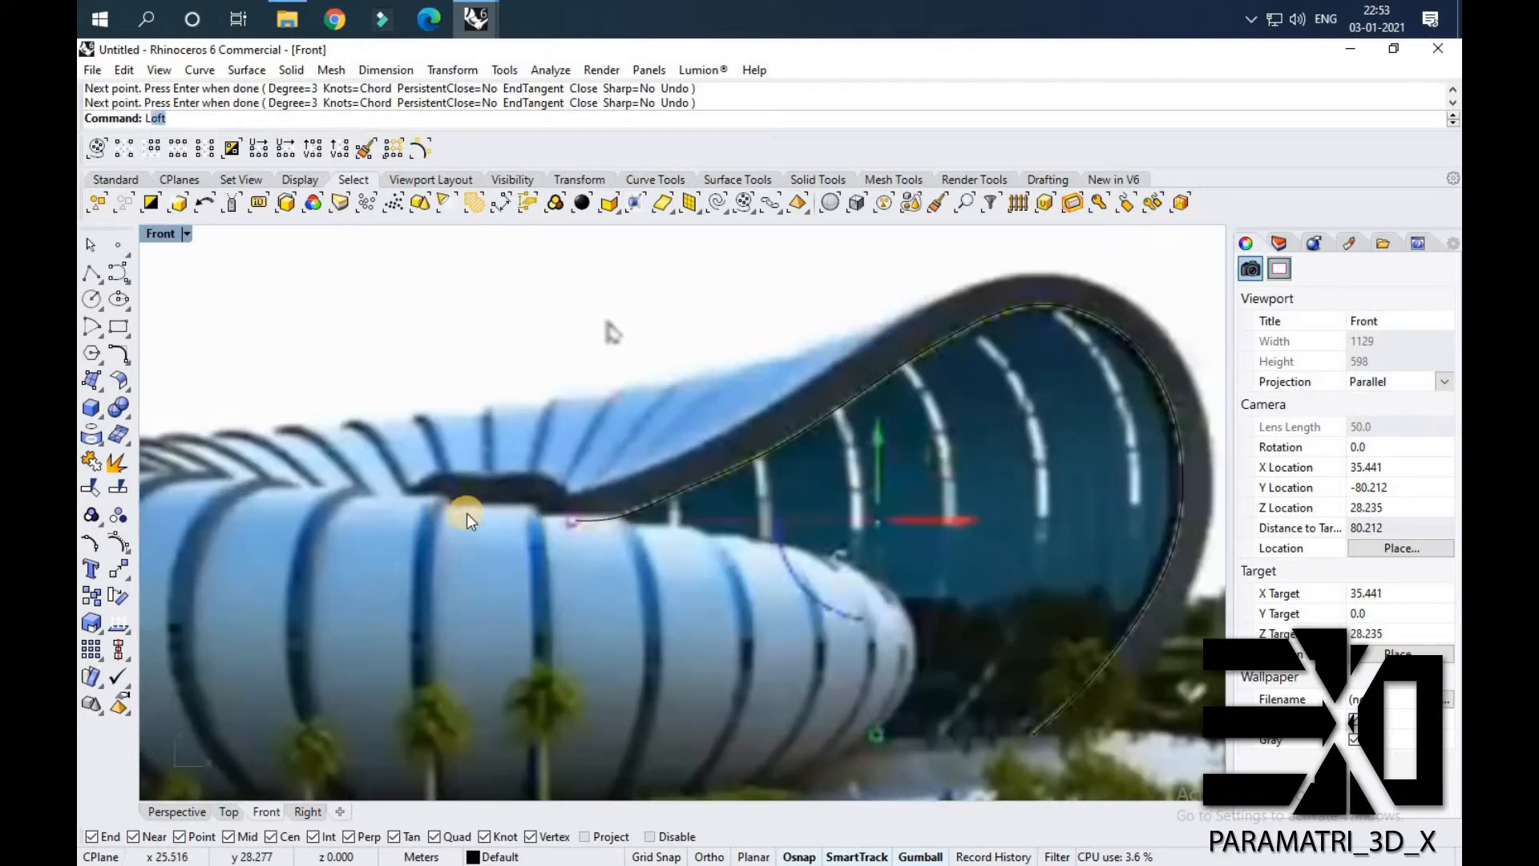
{"action": "key", "text": "Return"}
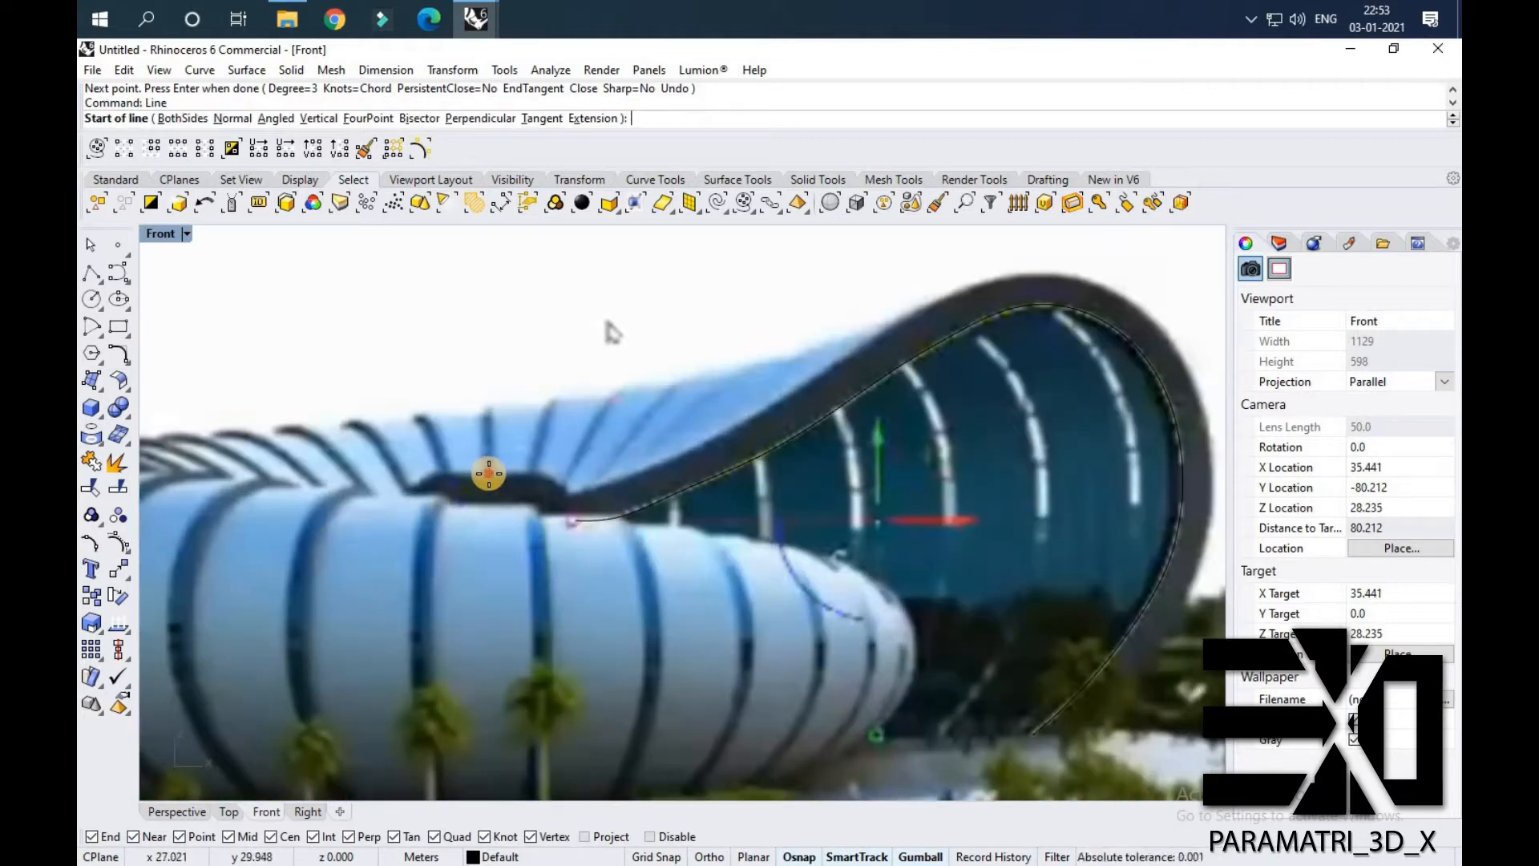
{"action": "left_click", "coordinate": [489, 474]}
{"action": "scroll", "coordinate": [494, 416], "scroll_direction": "down", "scroll_amount": 2}
{"action": "key", "text": "F8"}
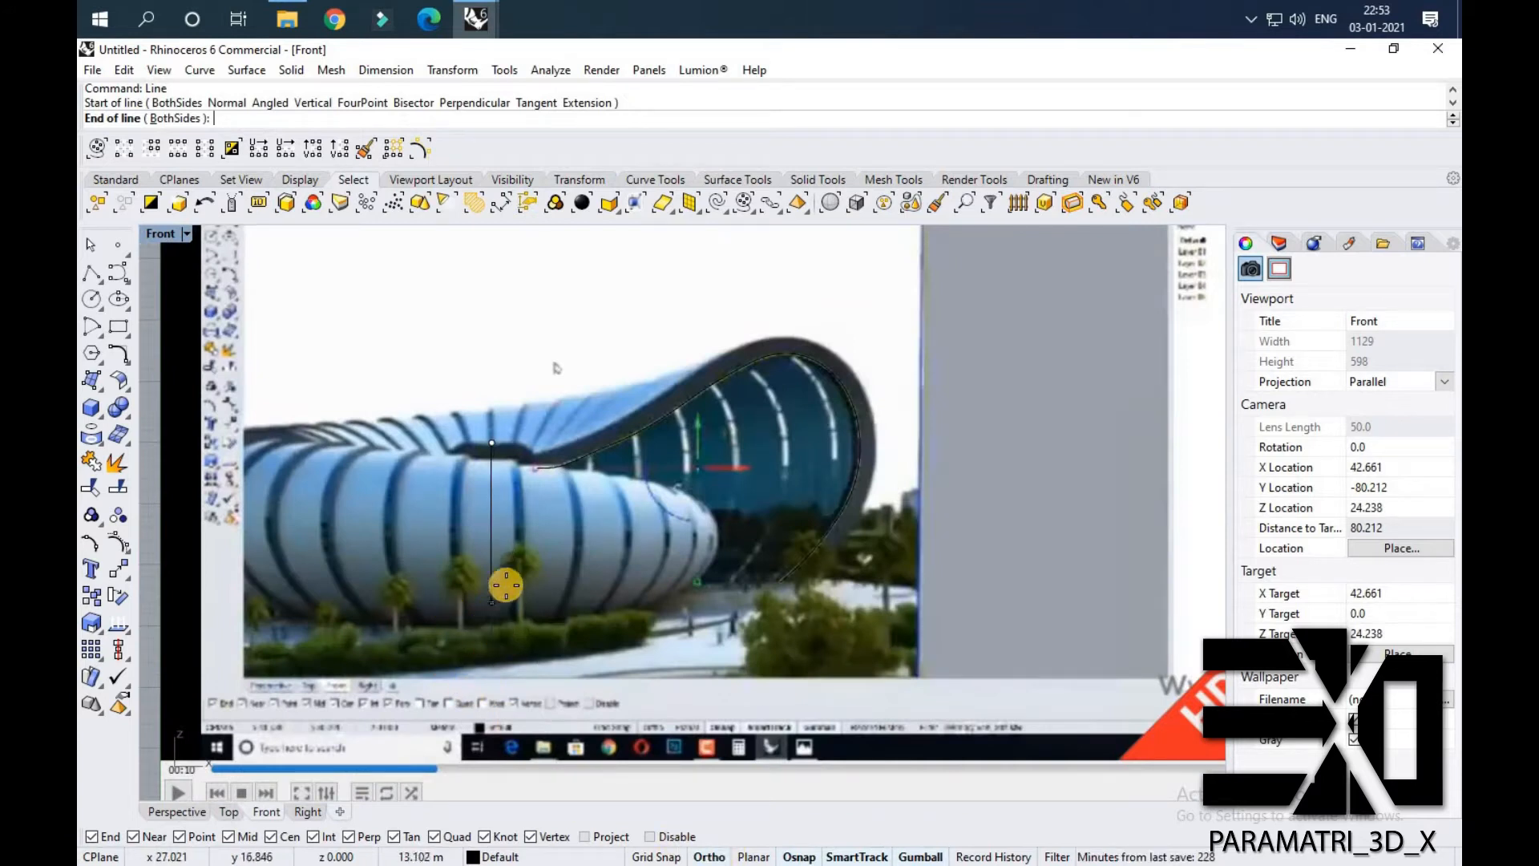
{"action": "left_click", "coordinate": [502, 638]}
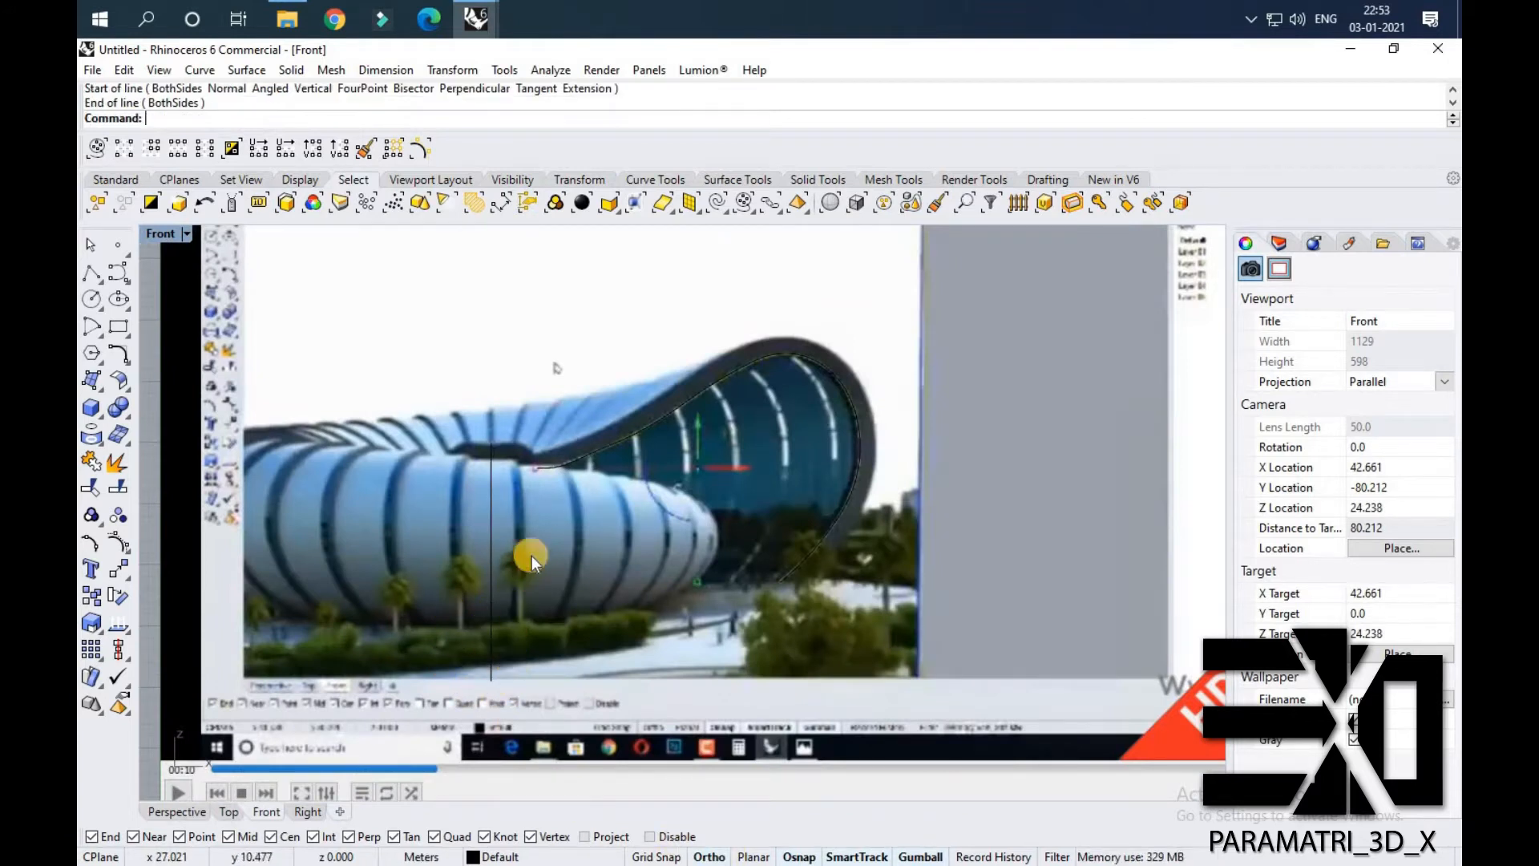
Draw a horizontal line about 23.6 m long from the traced curve's ground end to the vertical line.
{"action": "scroll", "coordinate": [542, 490], "scroll_direction": "up", "scroll_amount": 2}
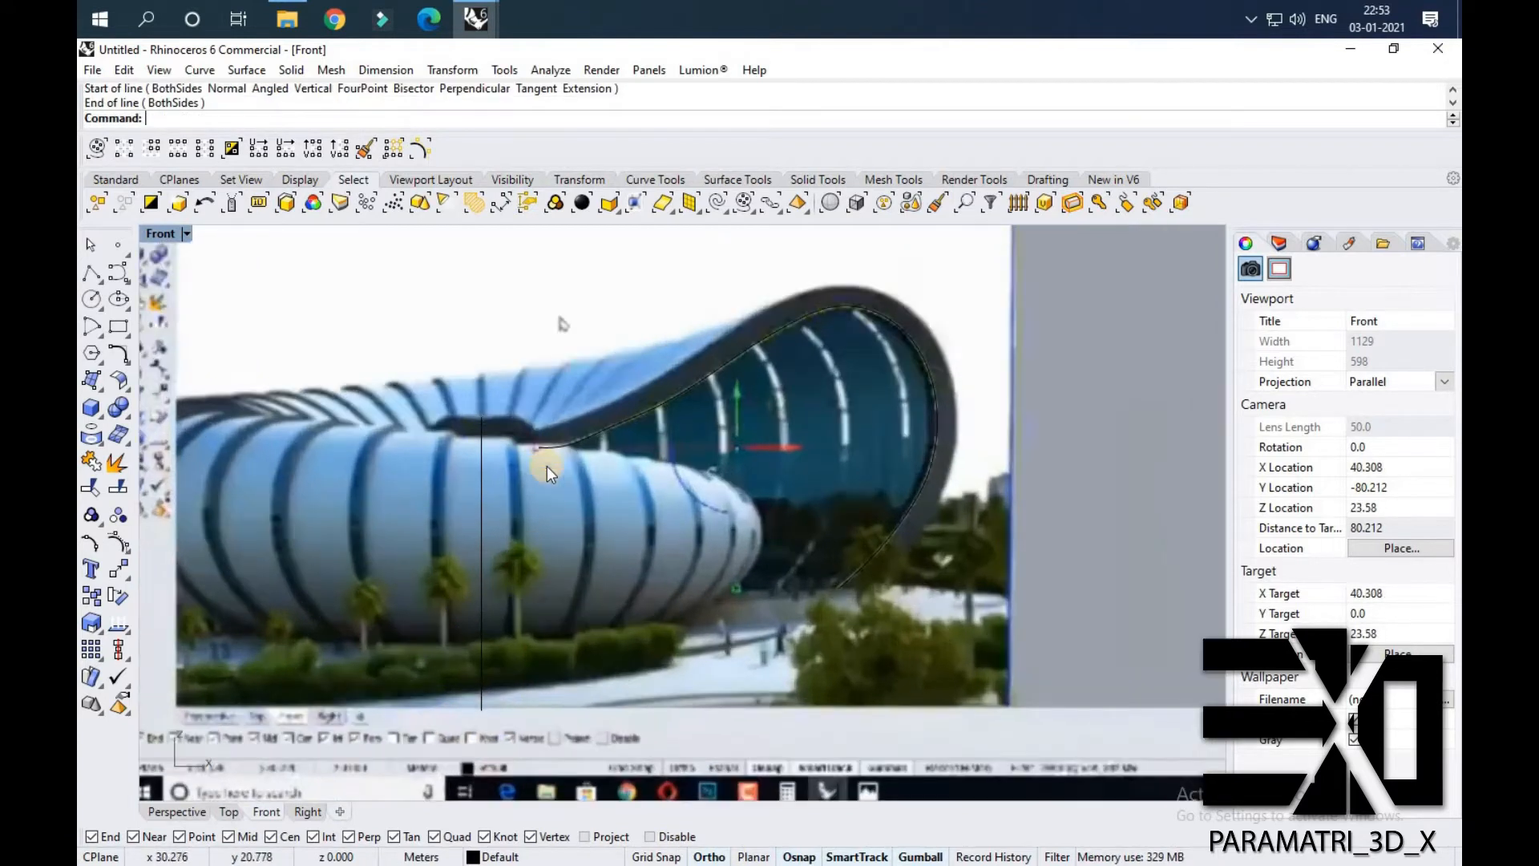
{"action": "key", "text": "Return"}
{"action": "left_click", "coordinate": [838, 590]}
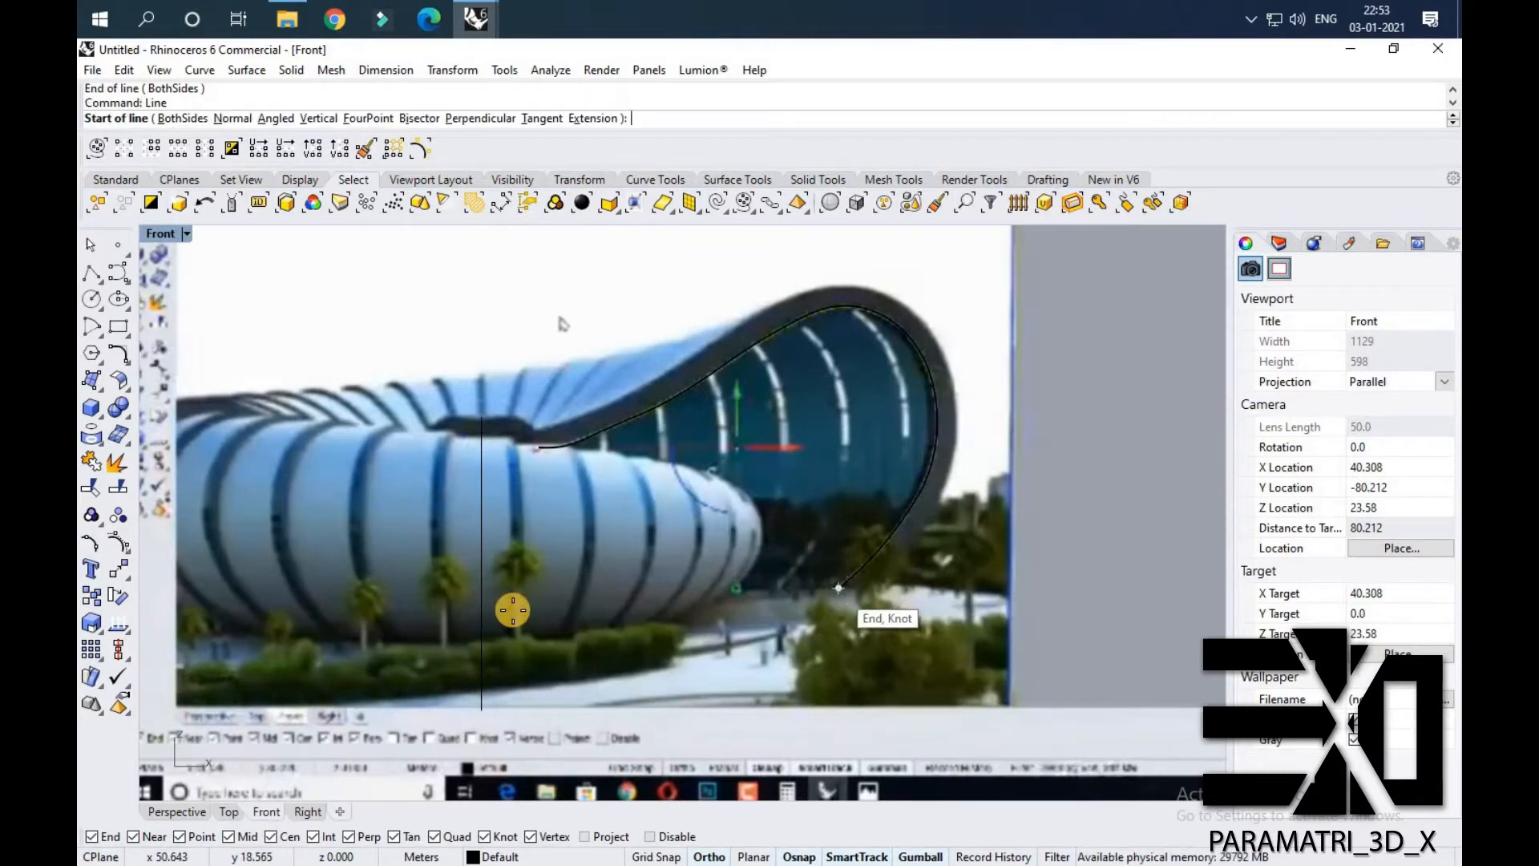
{"action": "left_click", "coordinate": [481, 441]}
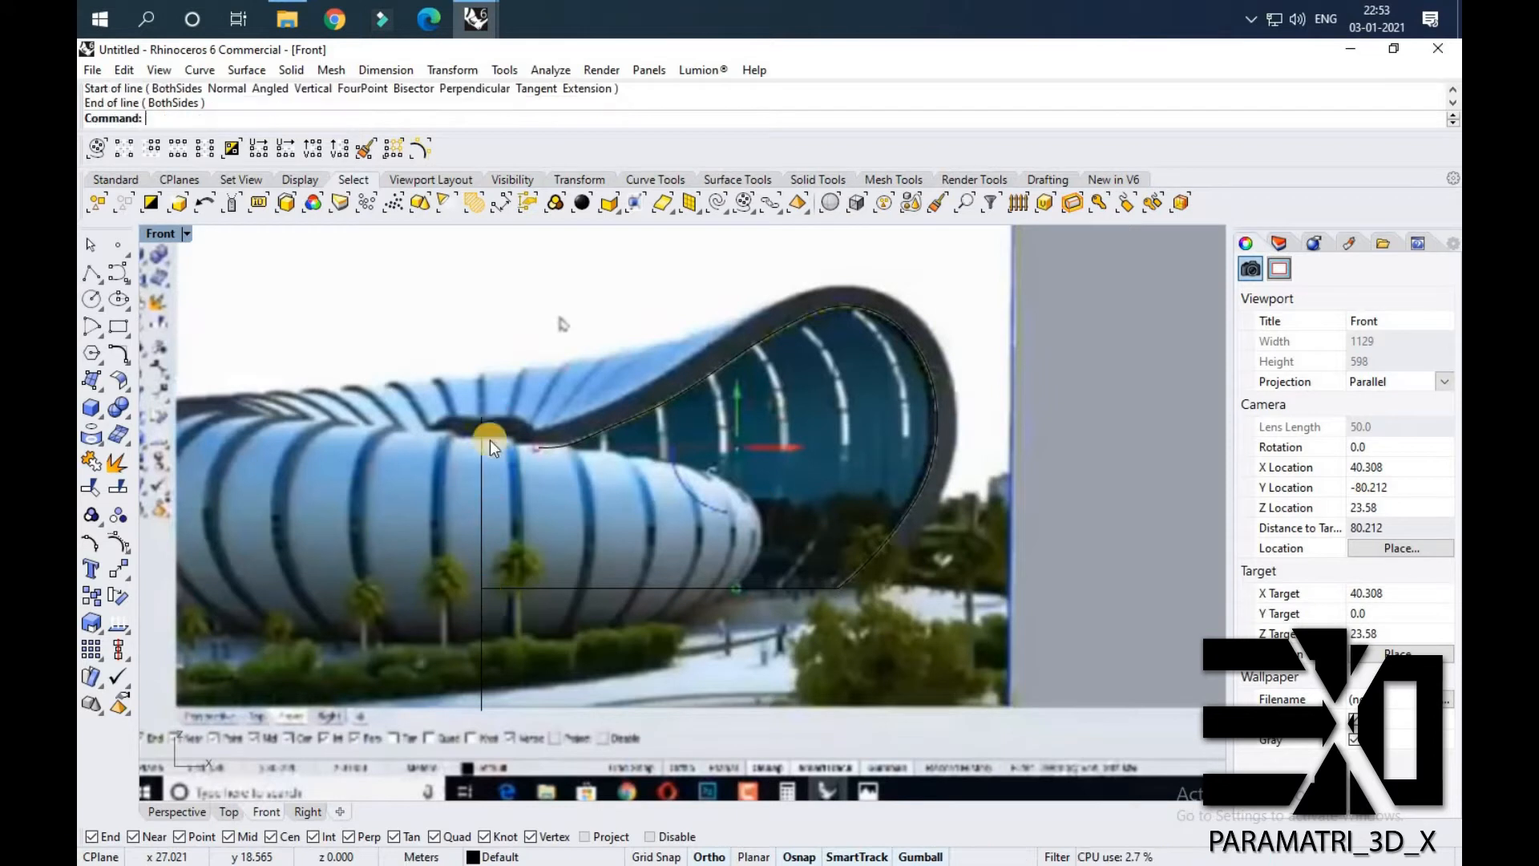
Draw a horizontal line about 4.7 m long from a point near the traced curve's inner end to the vertical line.
{"action": "scroll", "coordinate": [498, 445], "scroll_direction": "up", "scroll_amount": 2}
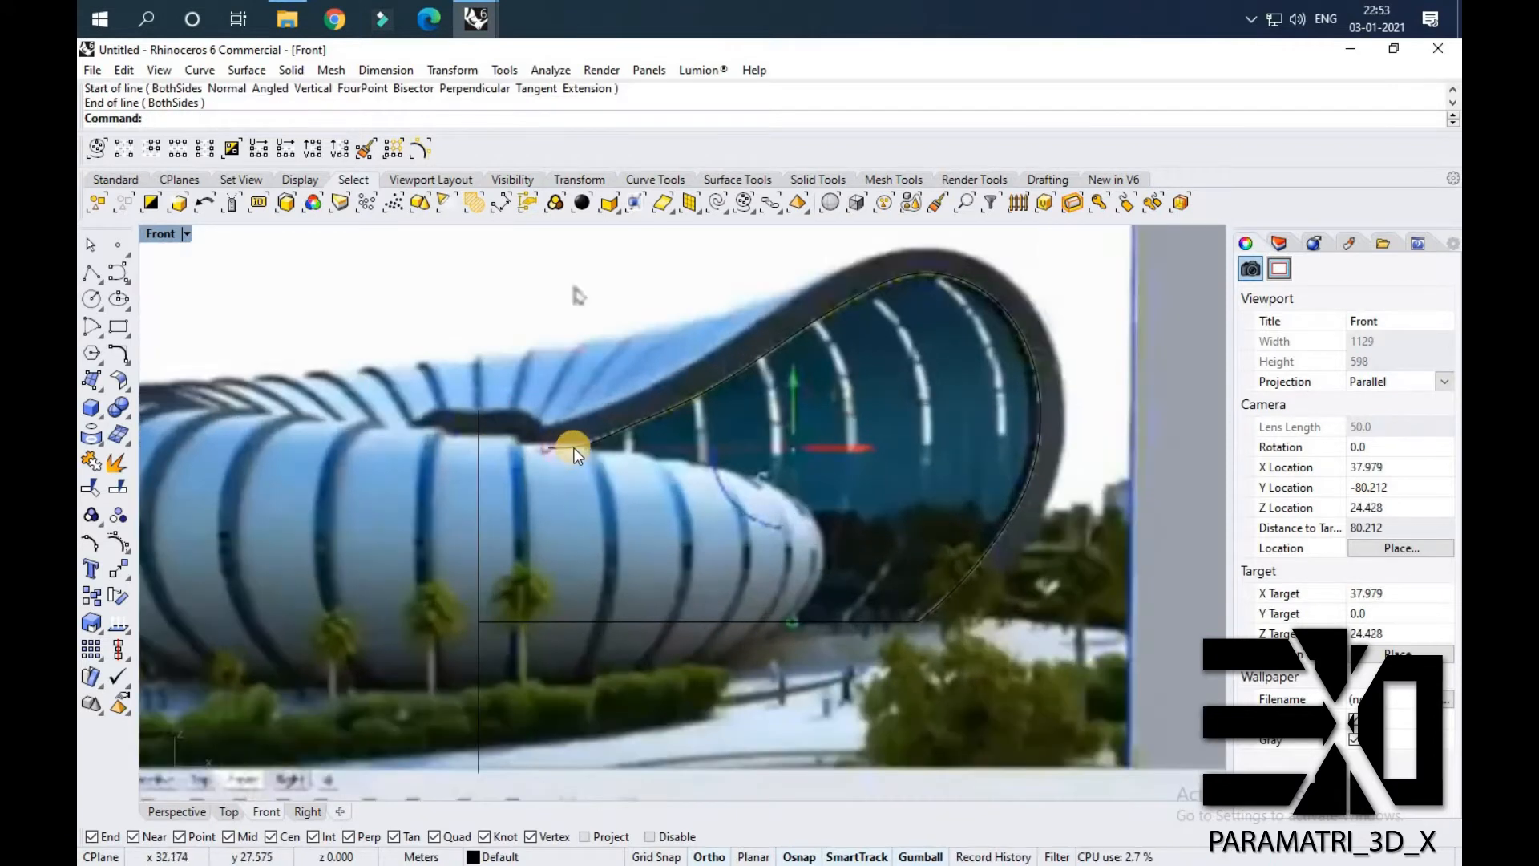
{"action": "right_click", "coordinate": [568, 447]}
{"action": "scroll", "coordinate": [568, 447], "scroll_direction": "up", "scroll_amount": 2}
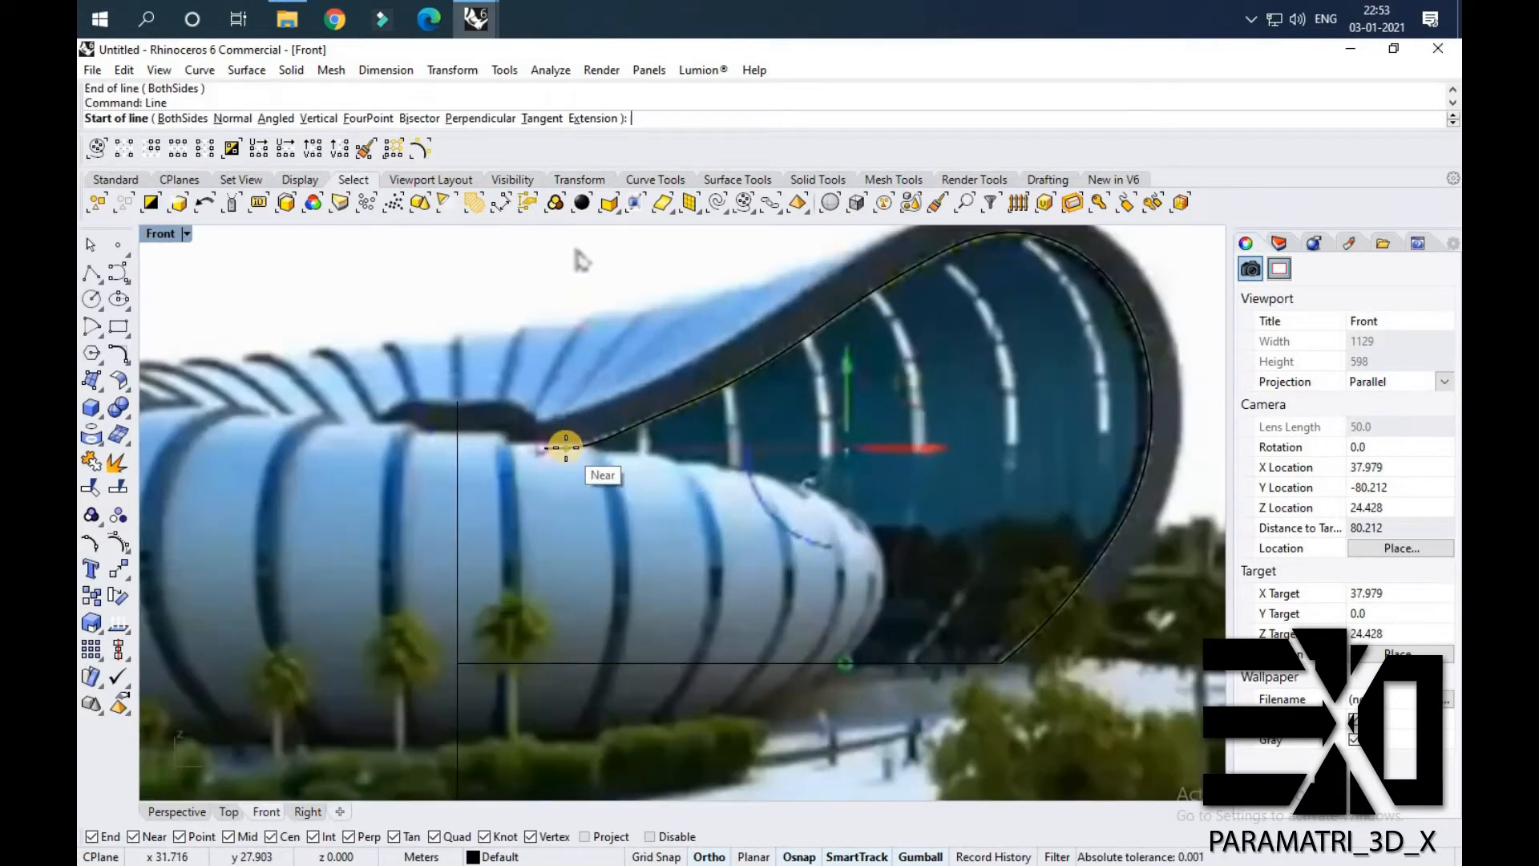
{"action": "left_click", "coordinate": [567, 448]}
{"action": "left_click", "coordinate": [458, 448]}
Delete the reference picture, keeping only the traced profile curves and lines.
{"action": "scroll", "coordinate": [763, 505], "scroll_direction": "down", "scroll_amount": 4}
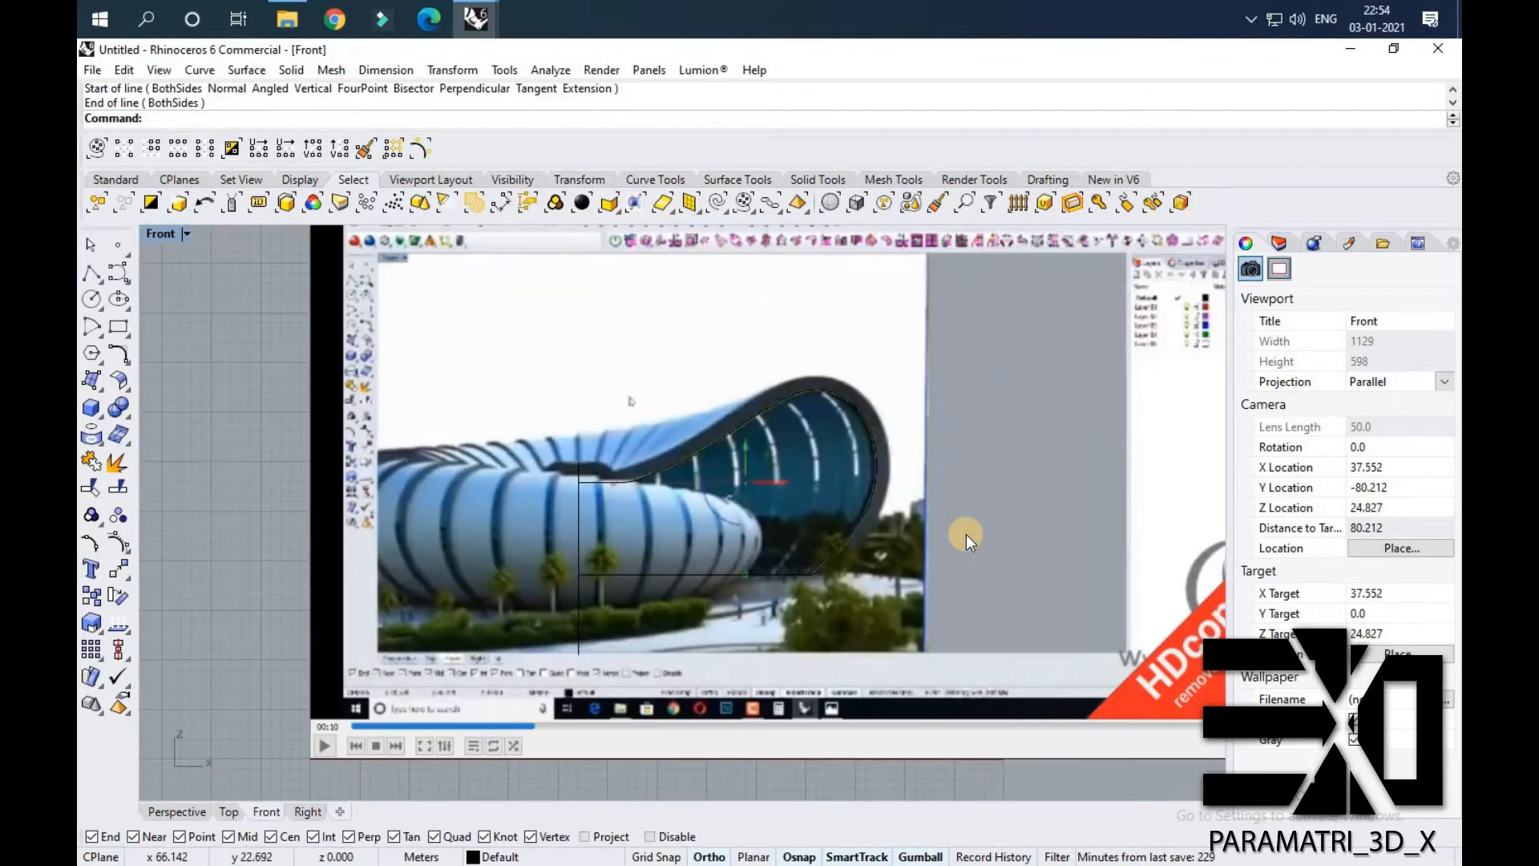
{"action": "left_click", "coordinate": [966, 534]}
{"action": "middle_click", "coordinate": [965, 534]}
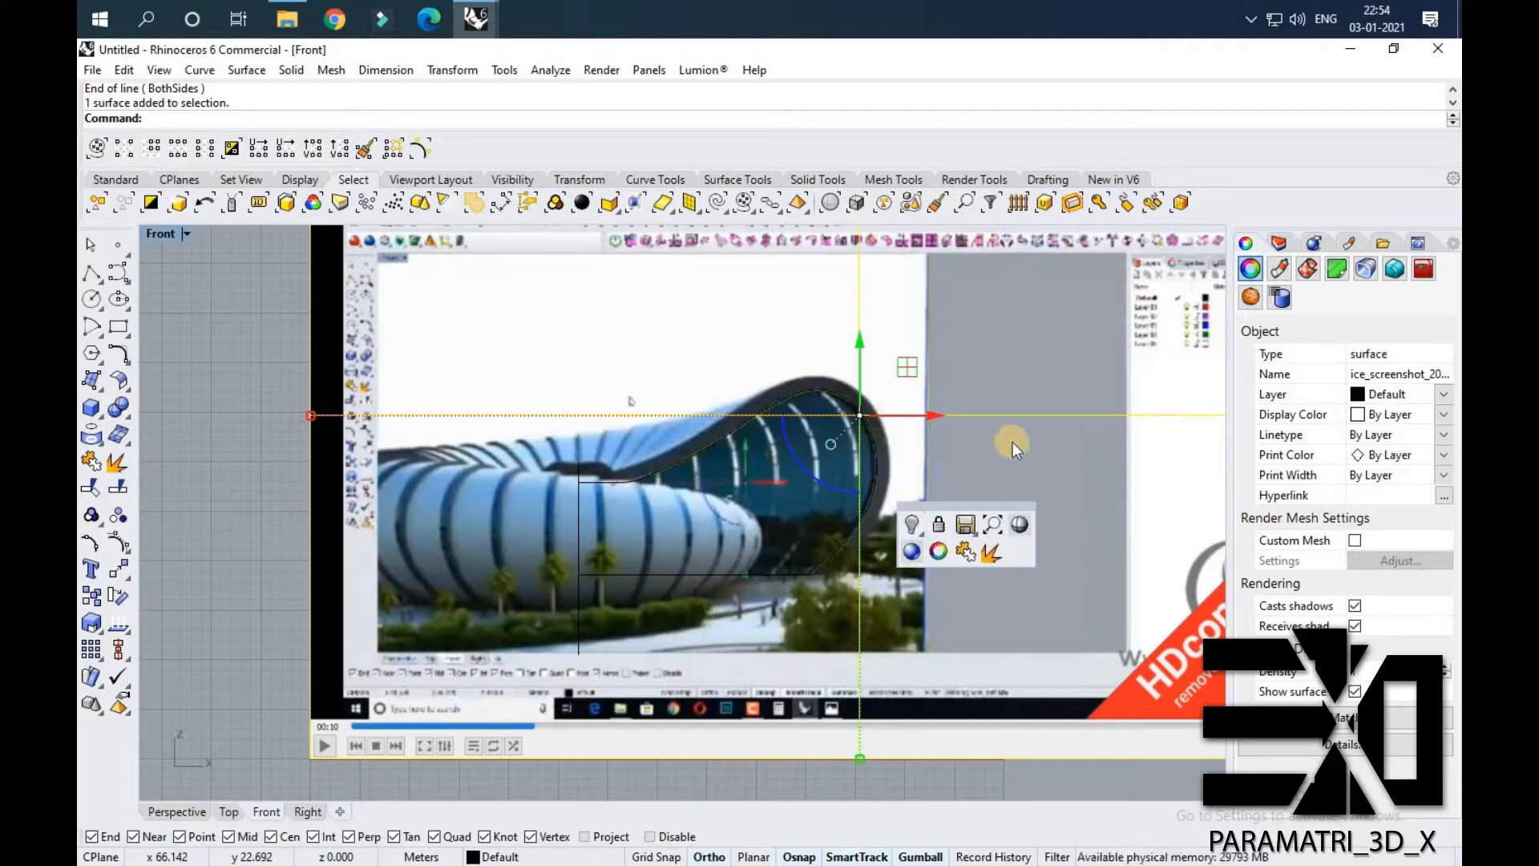
{"action": "key", "text": "Escape"}
{"action": "key", "text": "Delete"}
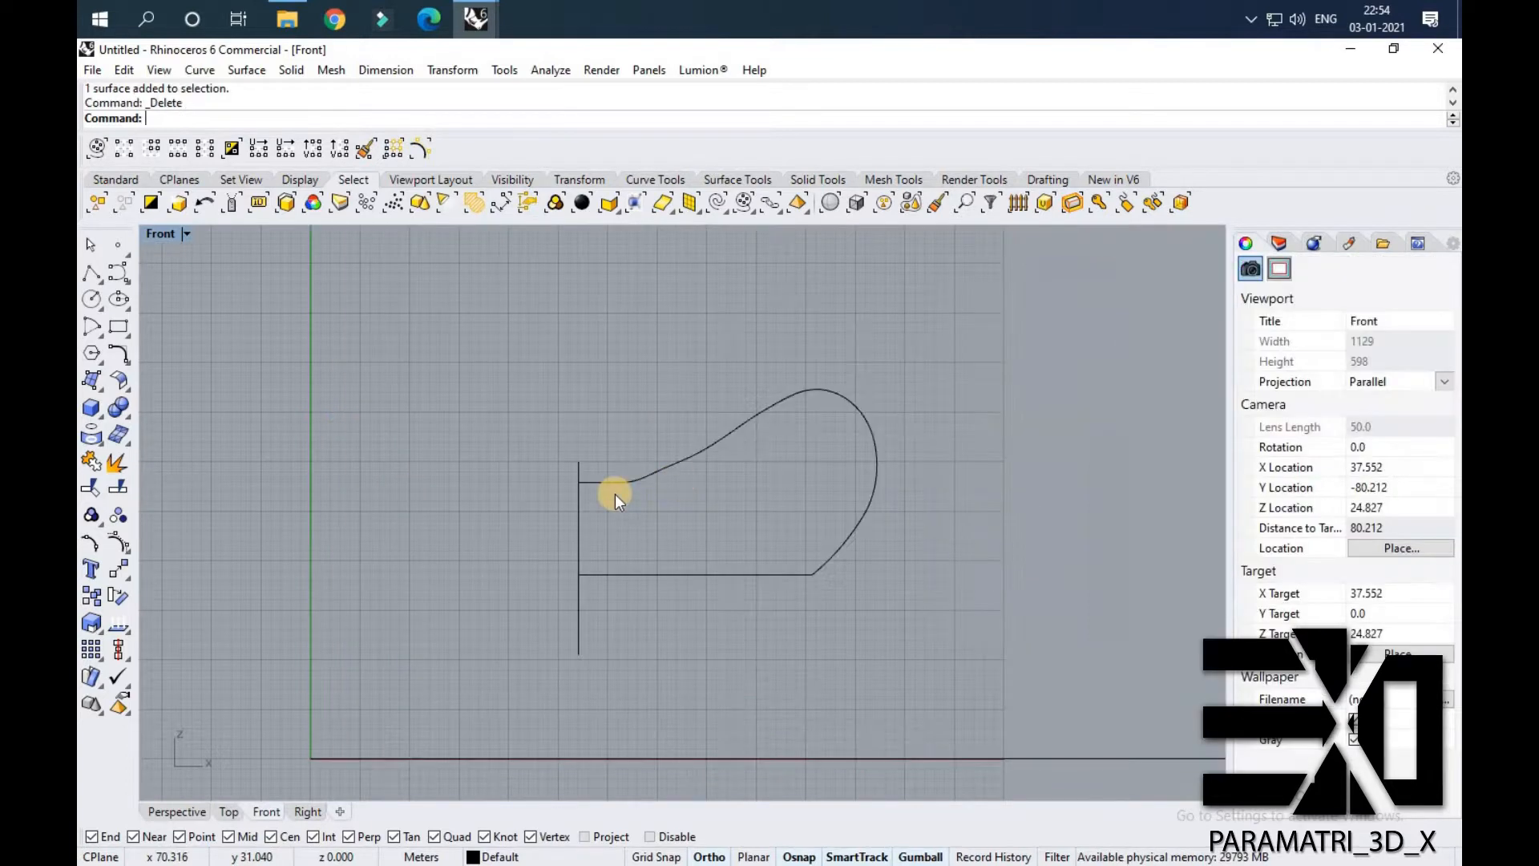
Trim all four profile curves against each other, removing the vertical line's overhanging ends and the overlap at the traced curve's inner end.
{"action": "scroll", "coordinate": [833, 625], "scroll_direction": "up", "scroll_amount": 3}
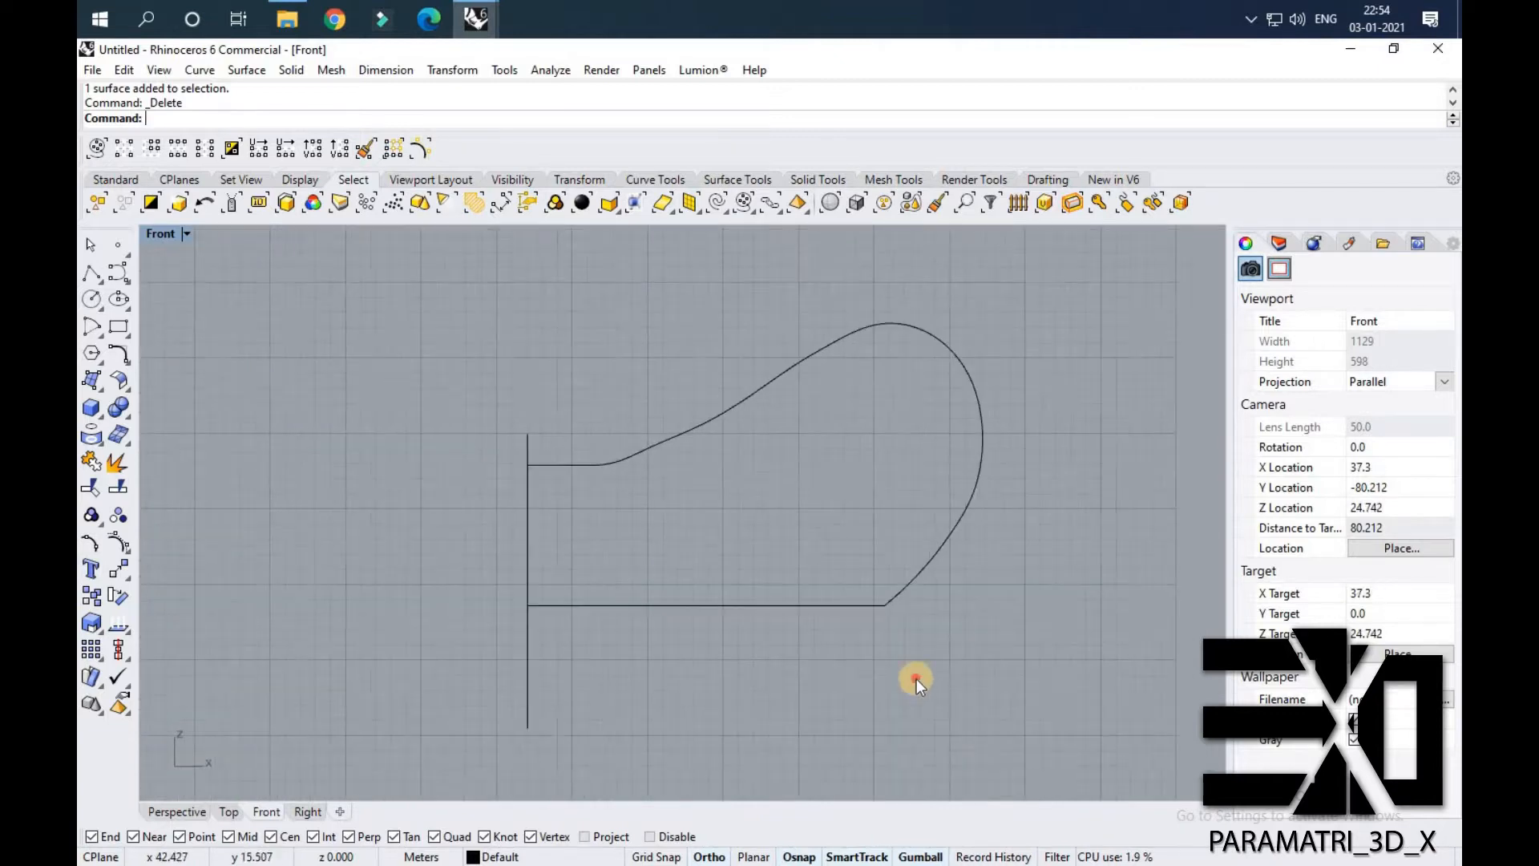
{"action": "key", "text": "ctrl+a"}
{"action": "scroll", "coordinate": [554, 441], "scroll_direction": "up", "scroll_amount": 2}
{"action": "type", "text": "Tr"}
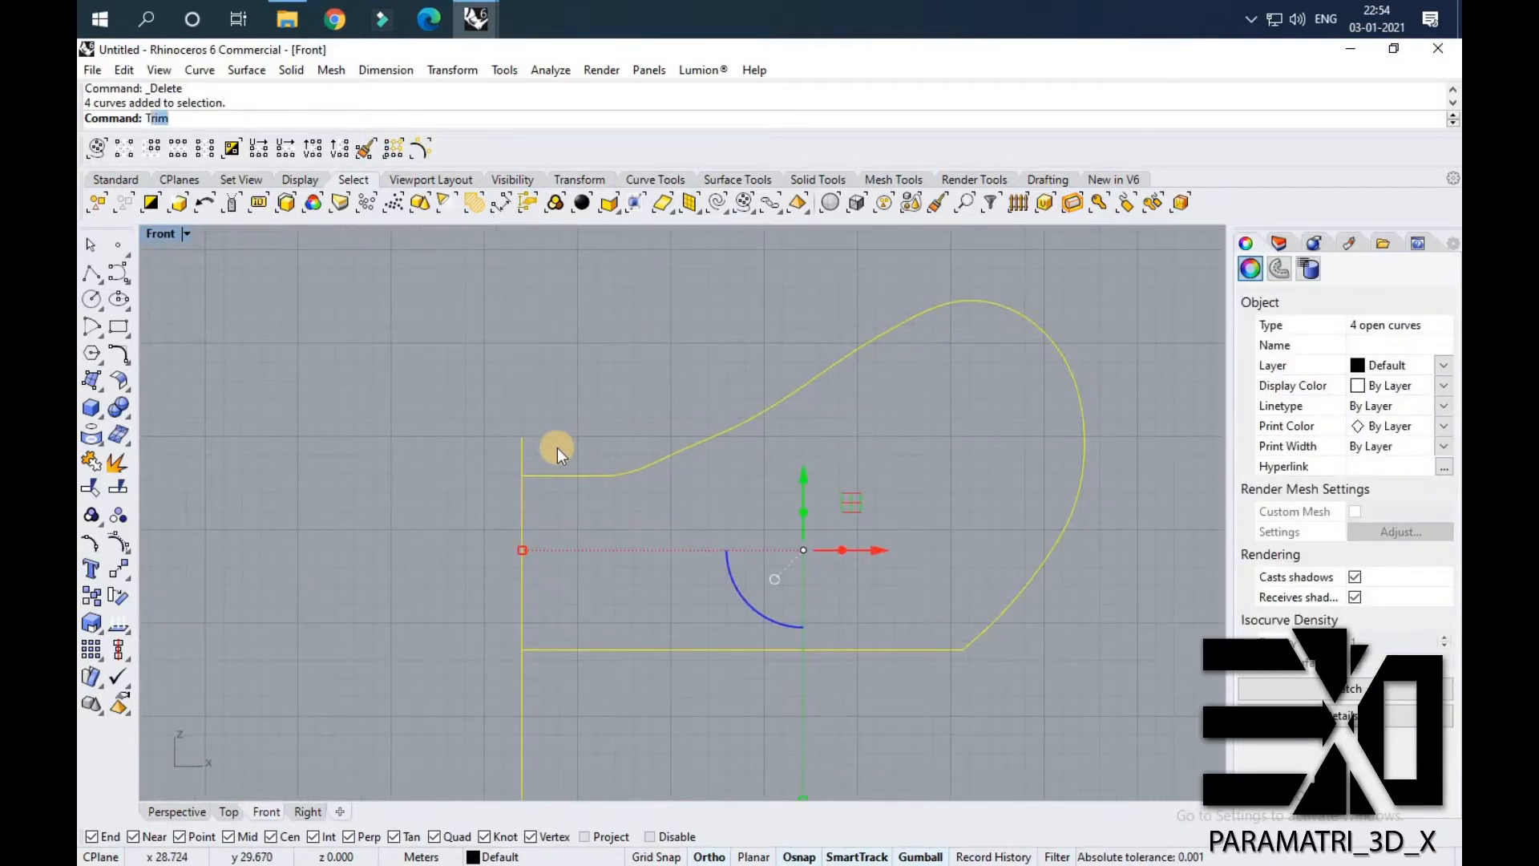
{"action": "key", "text": "Return"}
{"action": "scroll", "coordinate": [552, 469], "scroll_direction": "up", "scroll_amount": 4}
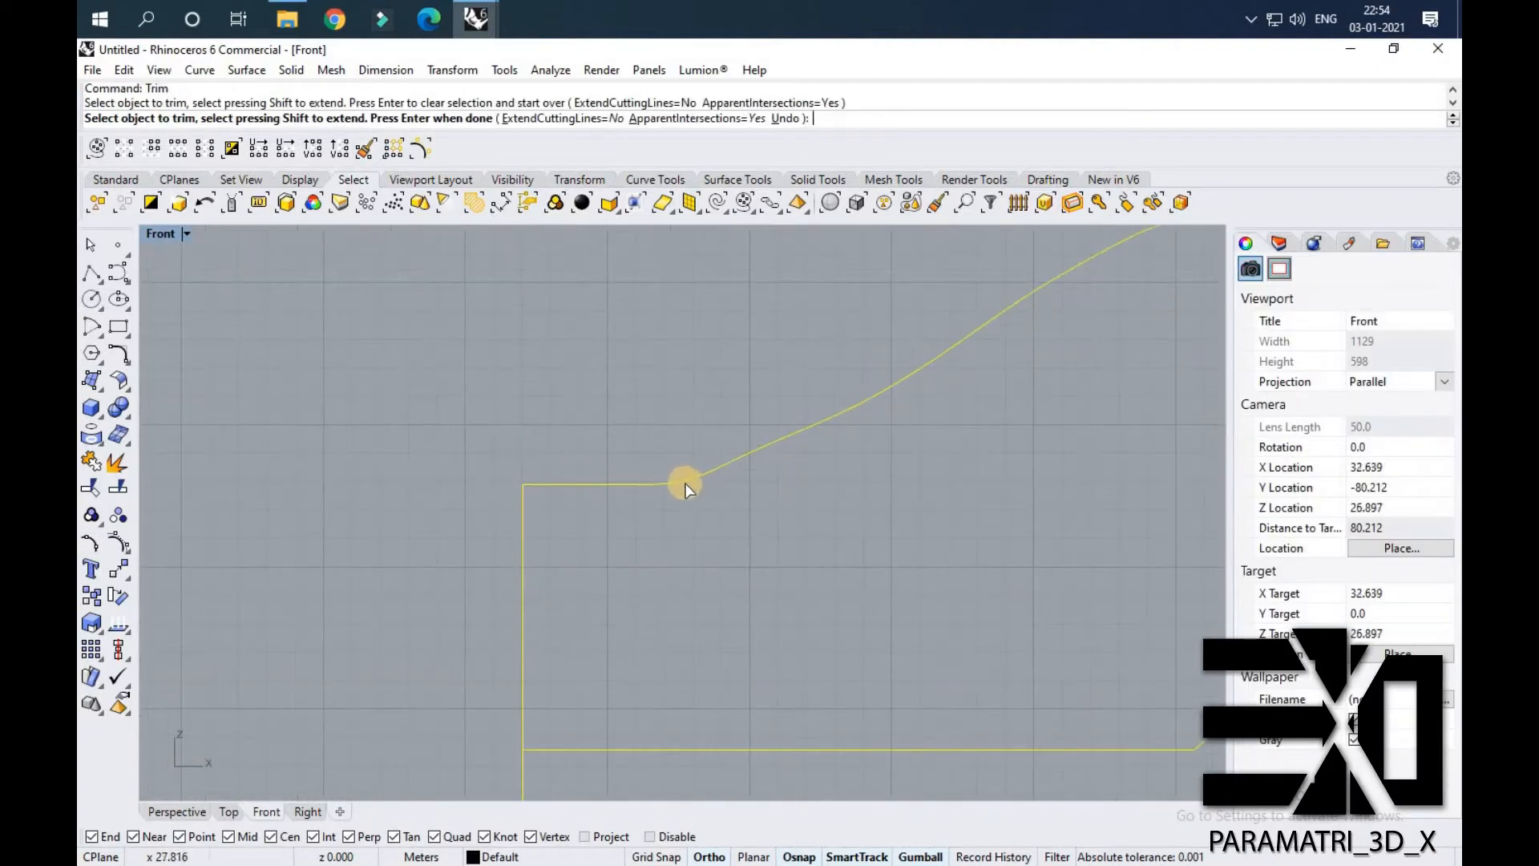
{"action": "scroll", "coordinate": [640, 502], "scroll_direction": "up", "scroll_amount": 5}
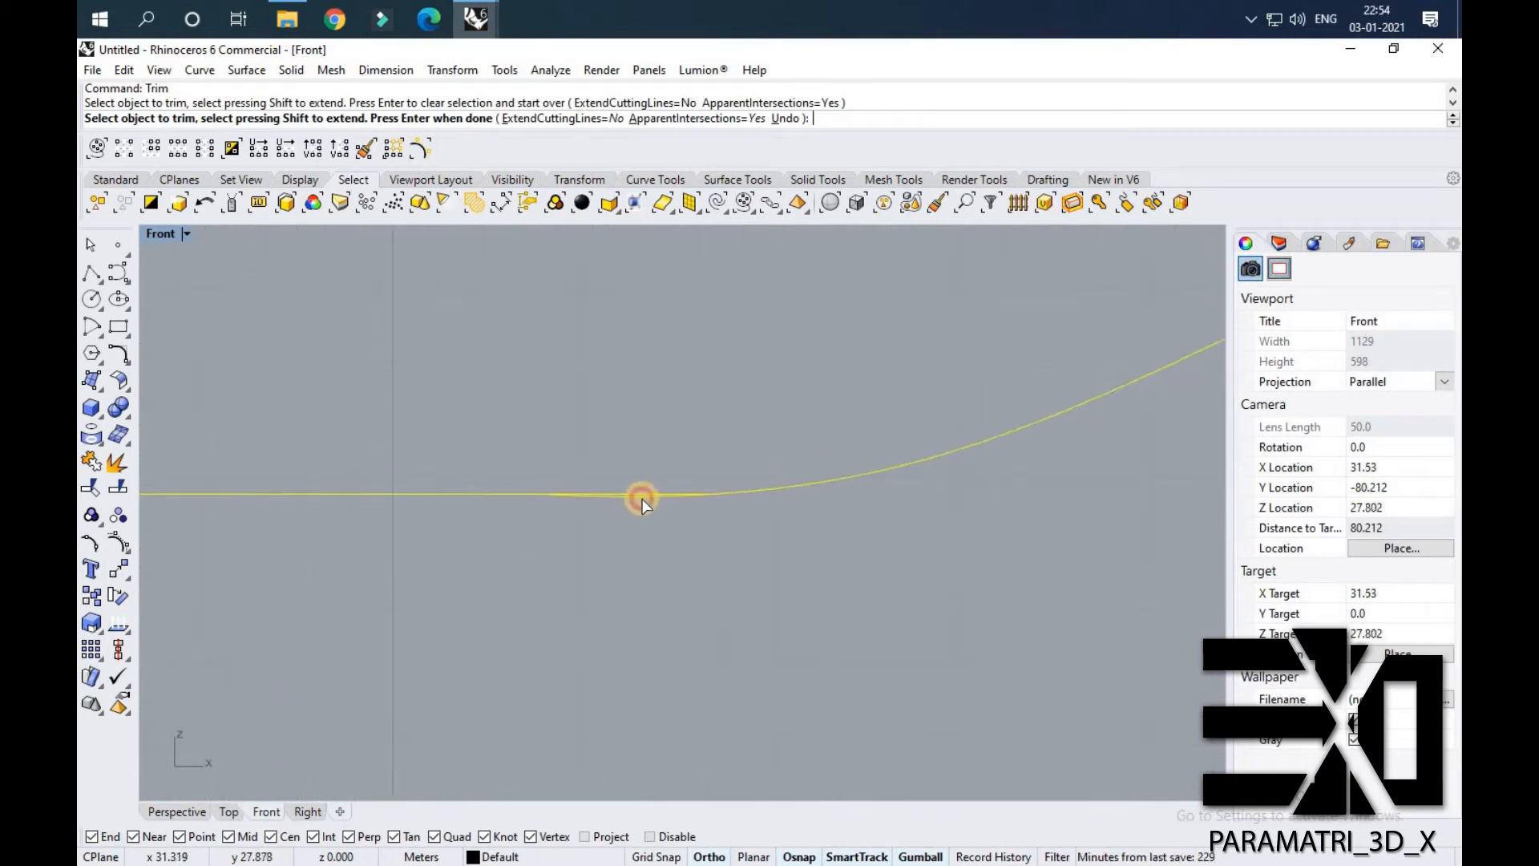
{"action": "left_click", "coordinate": [642, 498]}
{"action": "scroll", "coordinate": [674, 402], "scroll_direction": "down", "scroll_amount": 5}
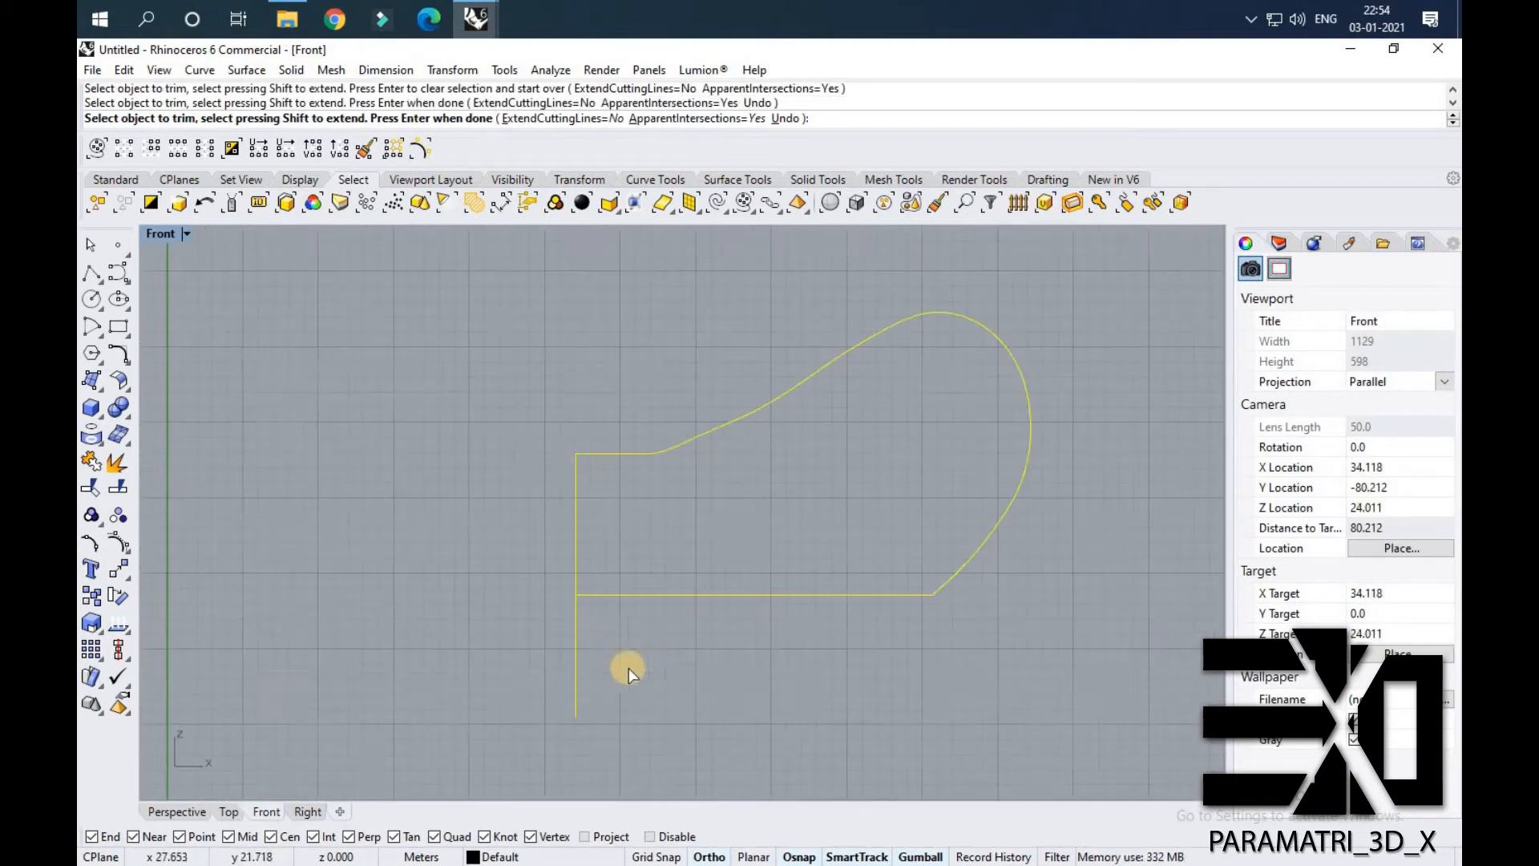
{"action": "left_click", "coordinate": [571, 662]}
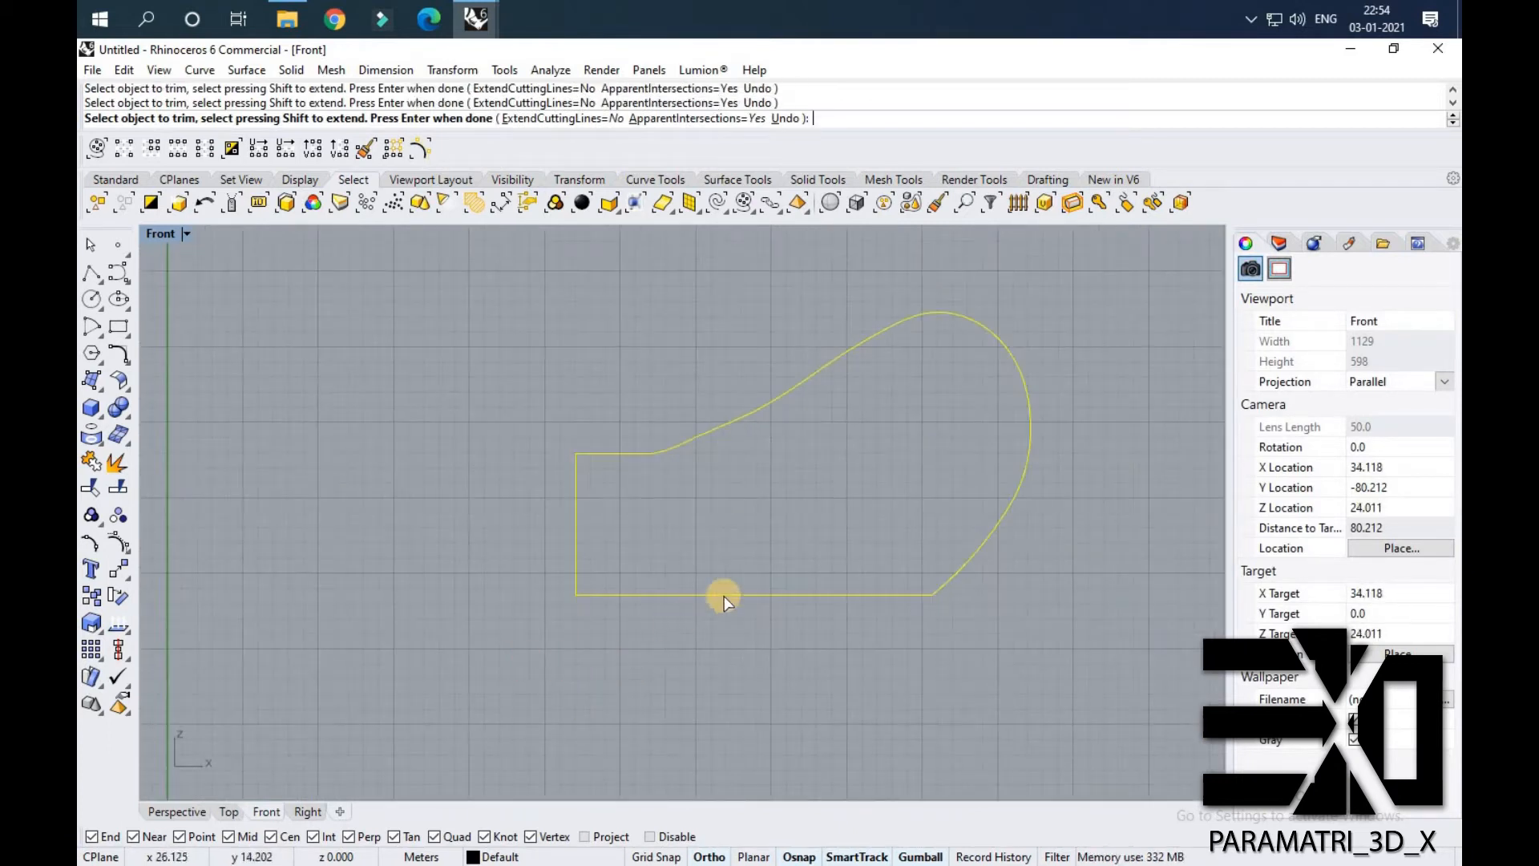
{"action": "right_click", "coordinate": [823, 451]}
Adjust the control points along the traced curve's sloping part to straighten and smooth its rise toward the crest.
{"action": "left_click", "coordinate": [781, 397]}
{"action": "scroll", "coordinate": [778, 388], "scroll_direction": "up", "scroll_amount": 2}
{"action": "left_click", "coordinate": [744, 417]}
{"action": "scroll", "coordinate": [740, 392], "scroll_direction": "up", "scroll_amount": 1}
{"action": "left_click_drag", "start_coordinate": [738, 388], "coordinate": [739, 382]}
{"action": "left_click_drag", "start_coordinate": [786, 312], "coordinate": [851, 383]}
{"action": "left_click_drag", "start_coordinate": [817, 322], "coordinate": [819, 312]}
{"action": "left_click", "coordinate": [753, 322]}
{"action": "key", "text": "Escape"}
{"action": "right_click_drag", "start_coordinate": [775, 351], "coordinate": [915, 364]}
{"action": "scroll", "coordinate": [589, 453], "scroll_direction": "down", "scroll_amount": 8}
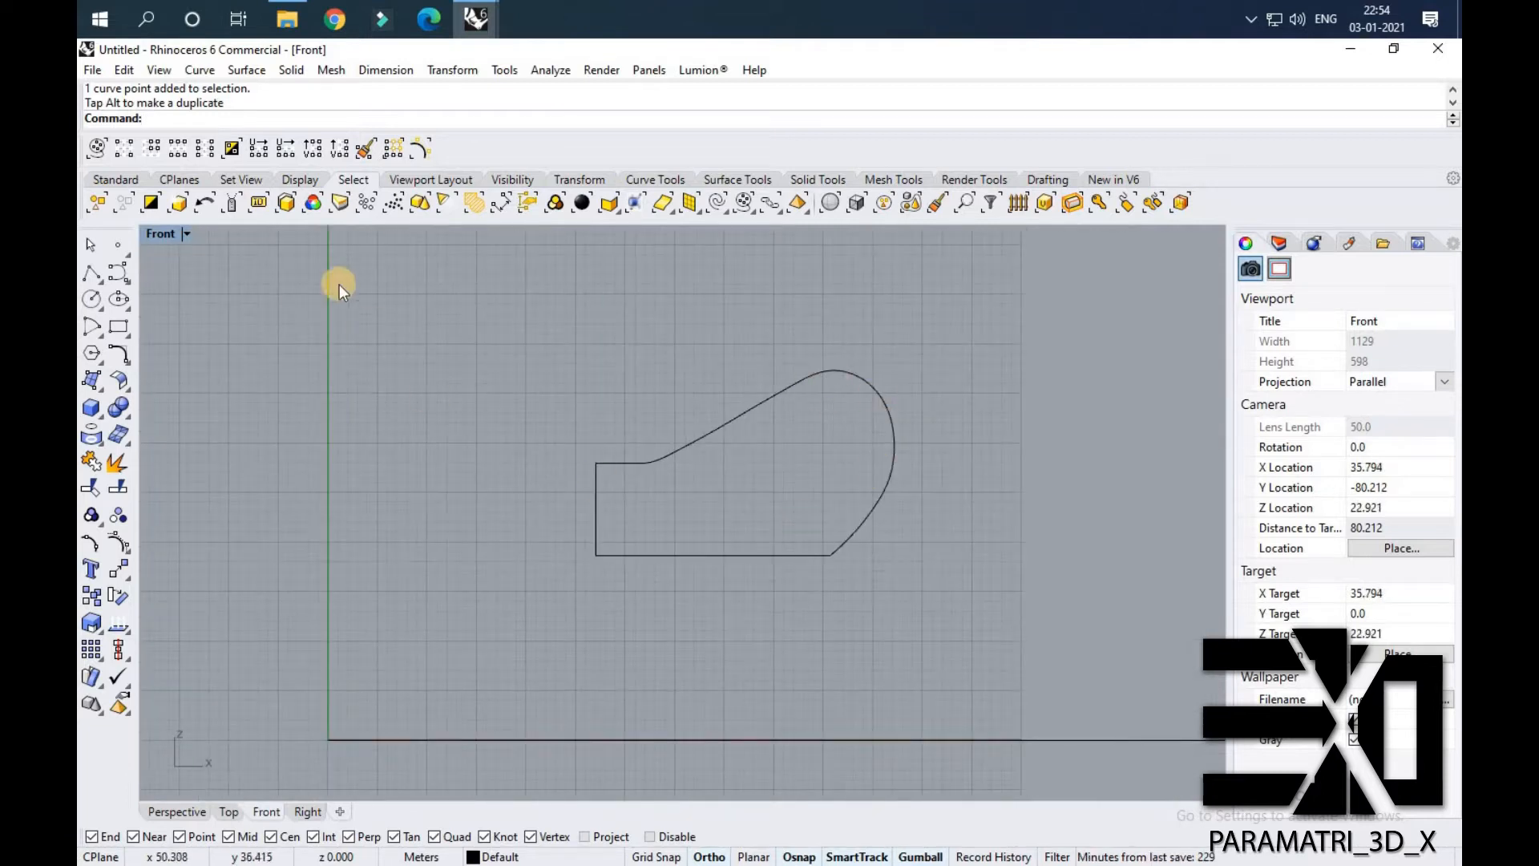
In the Perspective view, move the four profile curves from their lower inner corner to the origin.
{"action": "key", "text": "ctrl+m"}
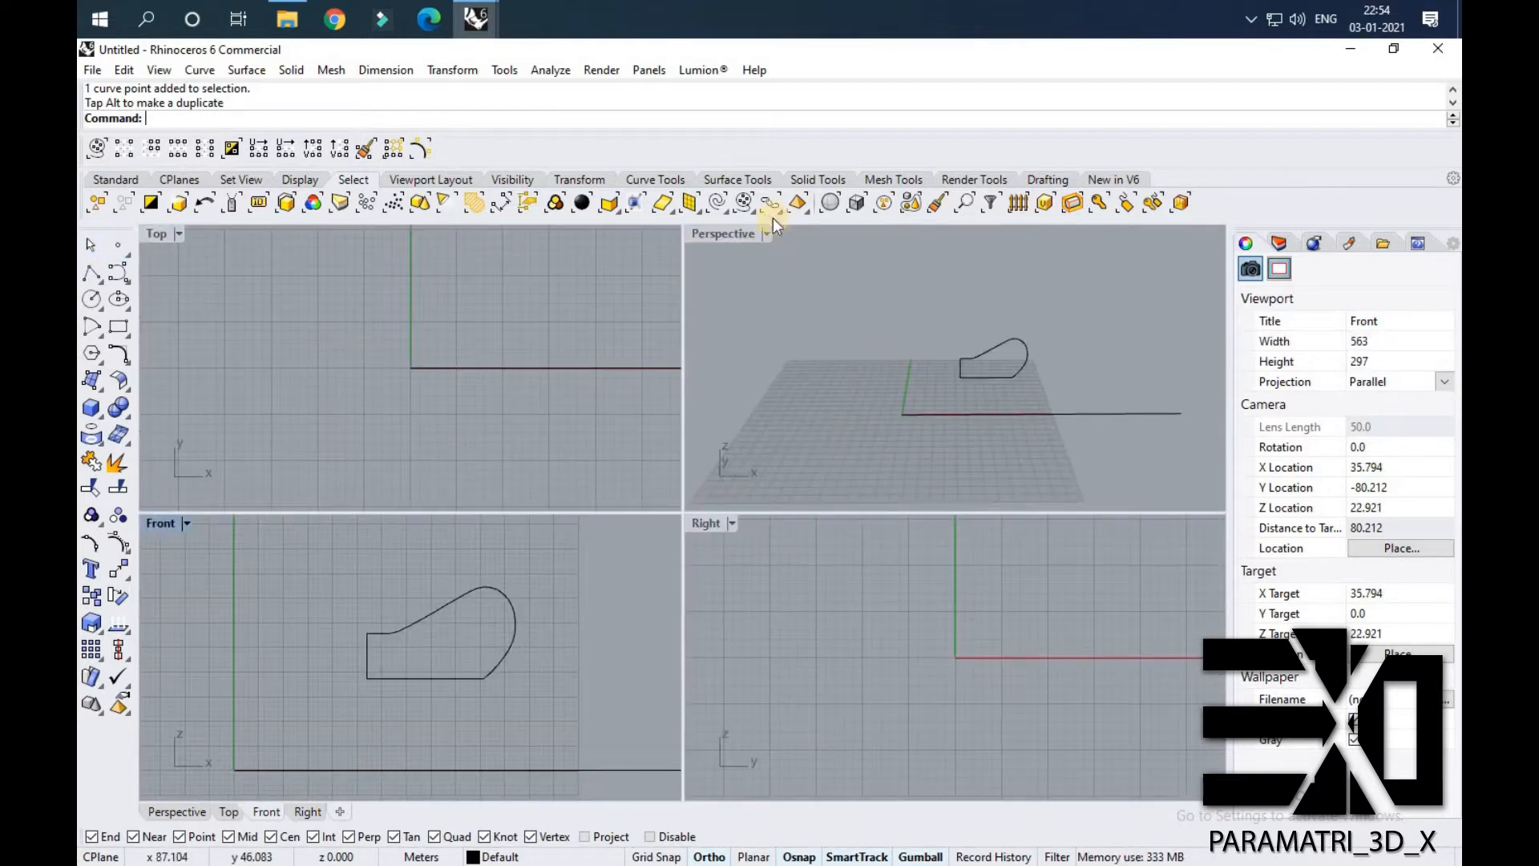
{"action": "double_click", "coordinate": [715, 233]}
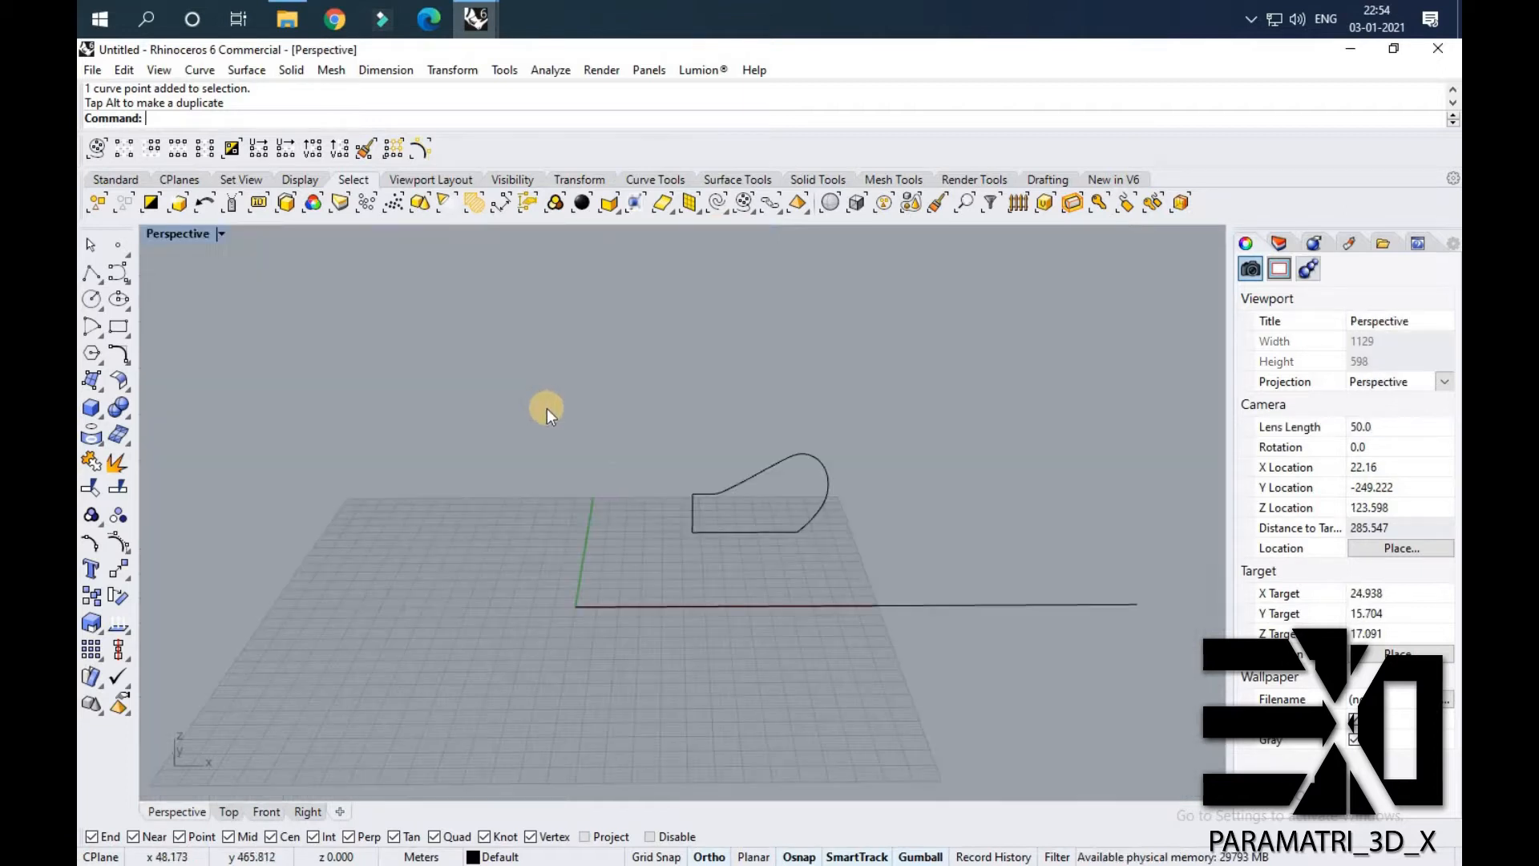
{"action": "scroll", "coordinate": [616, 407], "scroll_direction": "up", "scroll_amount": 4}
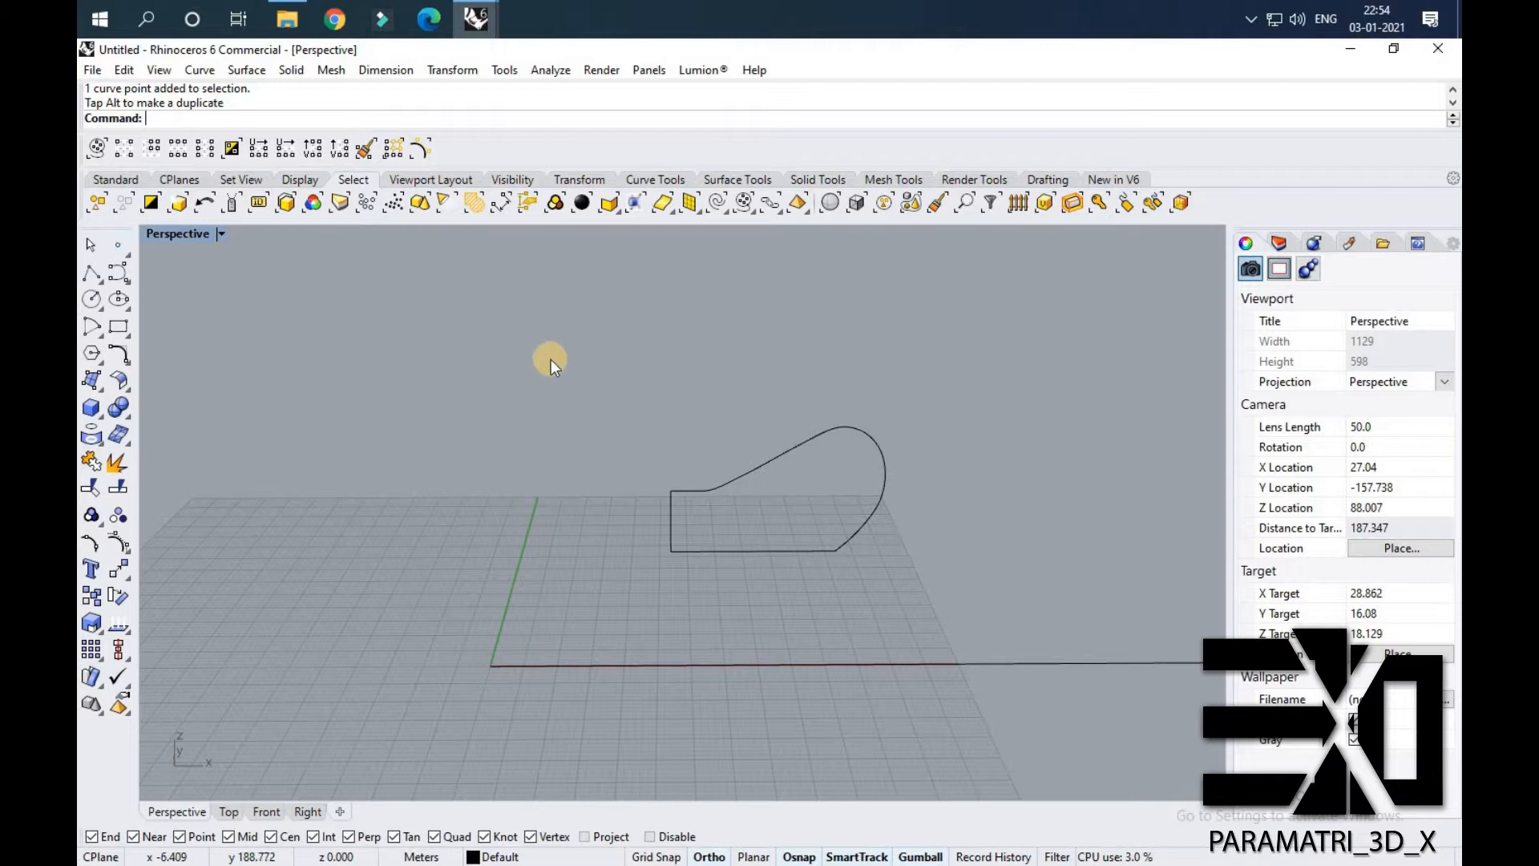
{"action": "left_click_drag", "start_coordinate": [1028, 638], "coordinate": [1030, 641]}
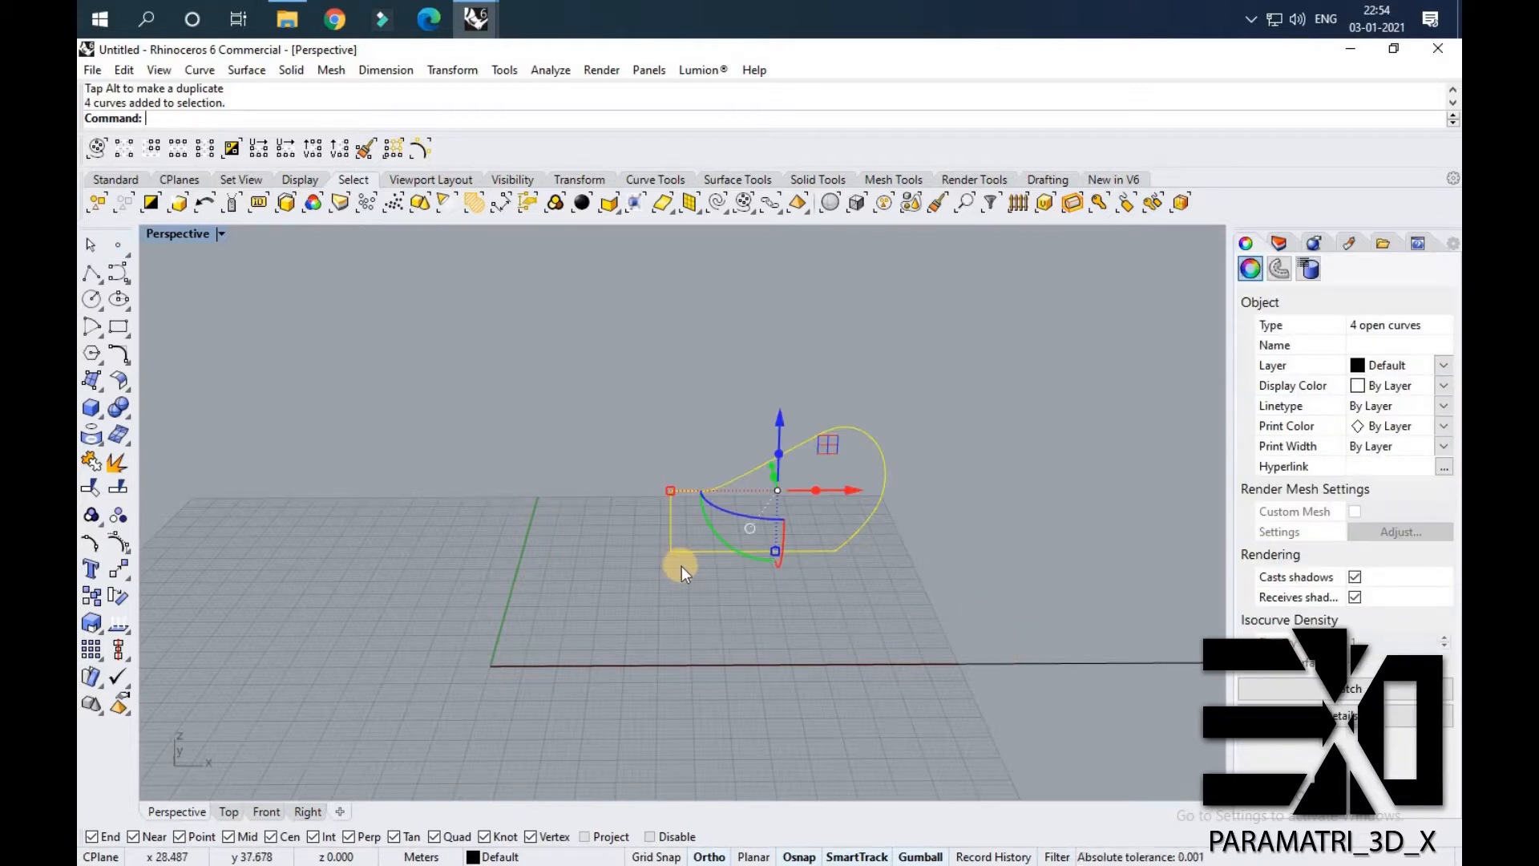
{"action": "key", "text": "Return"}
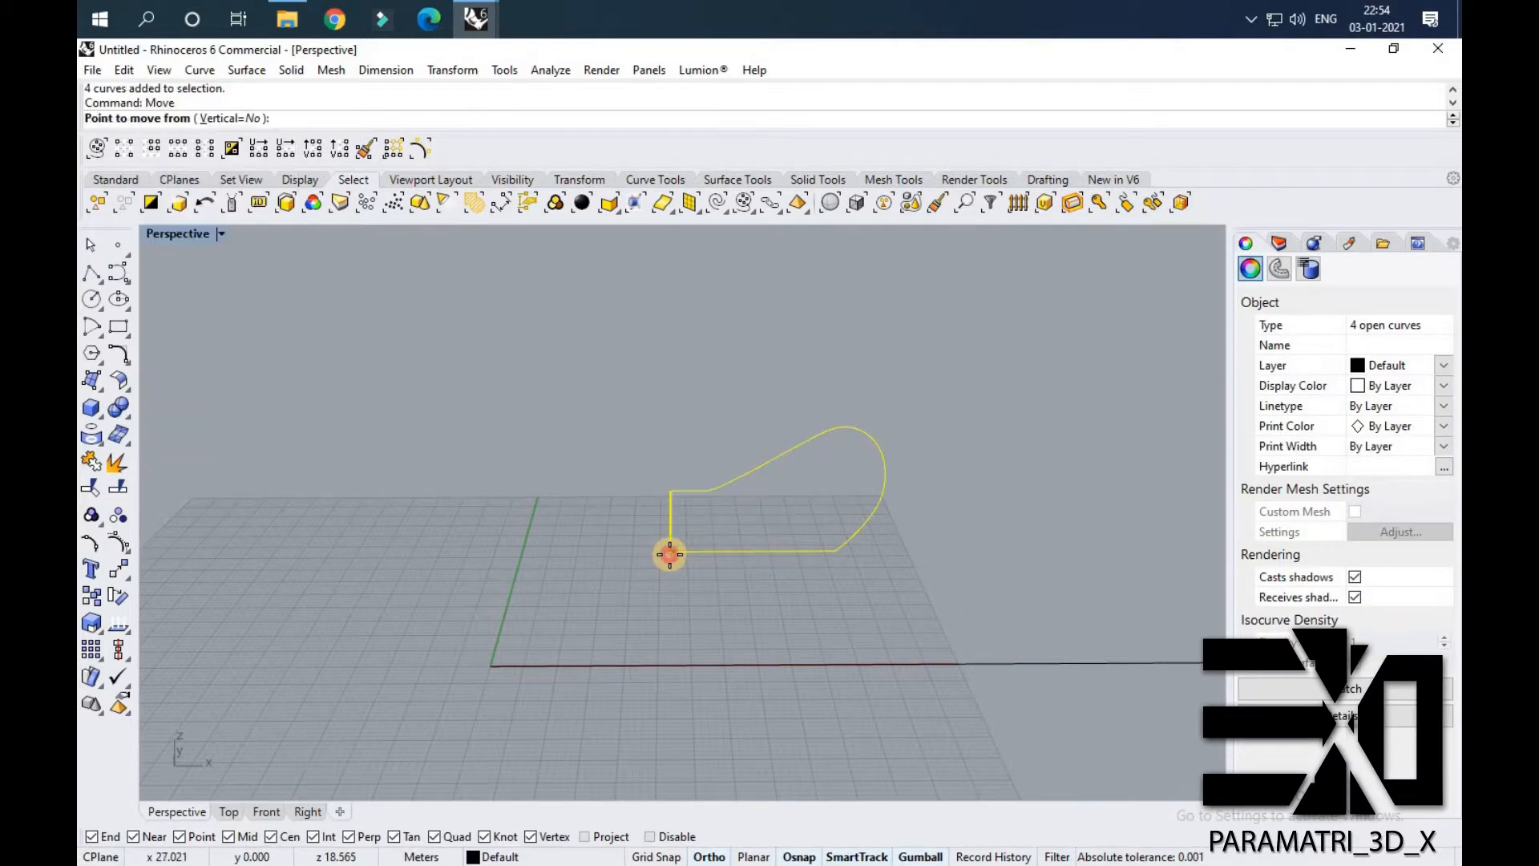
{"action": "left_click", "coordinate": [670, 551]}
{"action": "left_click", "coordinate": [512, 654]}
{"action": "left_click", "coordinate": [632, 469]}
{"action": "scroll", "coordinate": [640, 454], "scroll_direction": "down", "scroll_amount": 6}
{"action": "right_click_drag", "start_coordinate": [680, 574], "coordinate": [648, 574]}
{"action": "scroll", "coordinate": [790, 444], "scroll_direction": "up", "scroll_amount": 6}
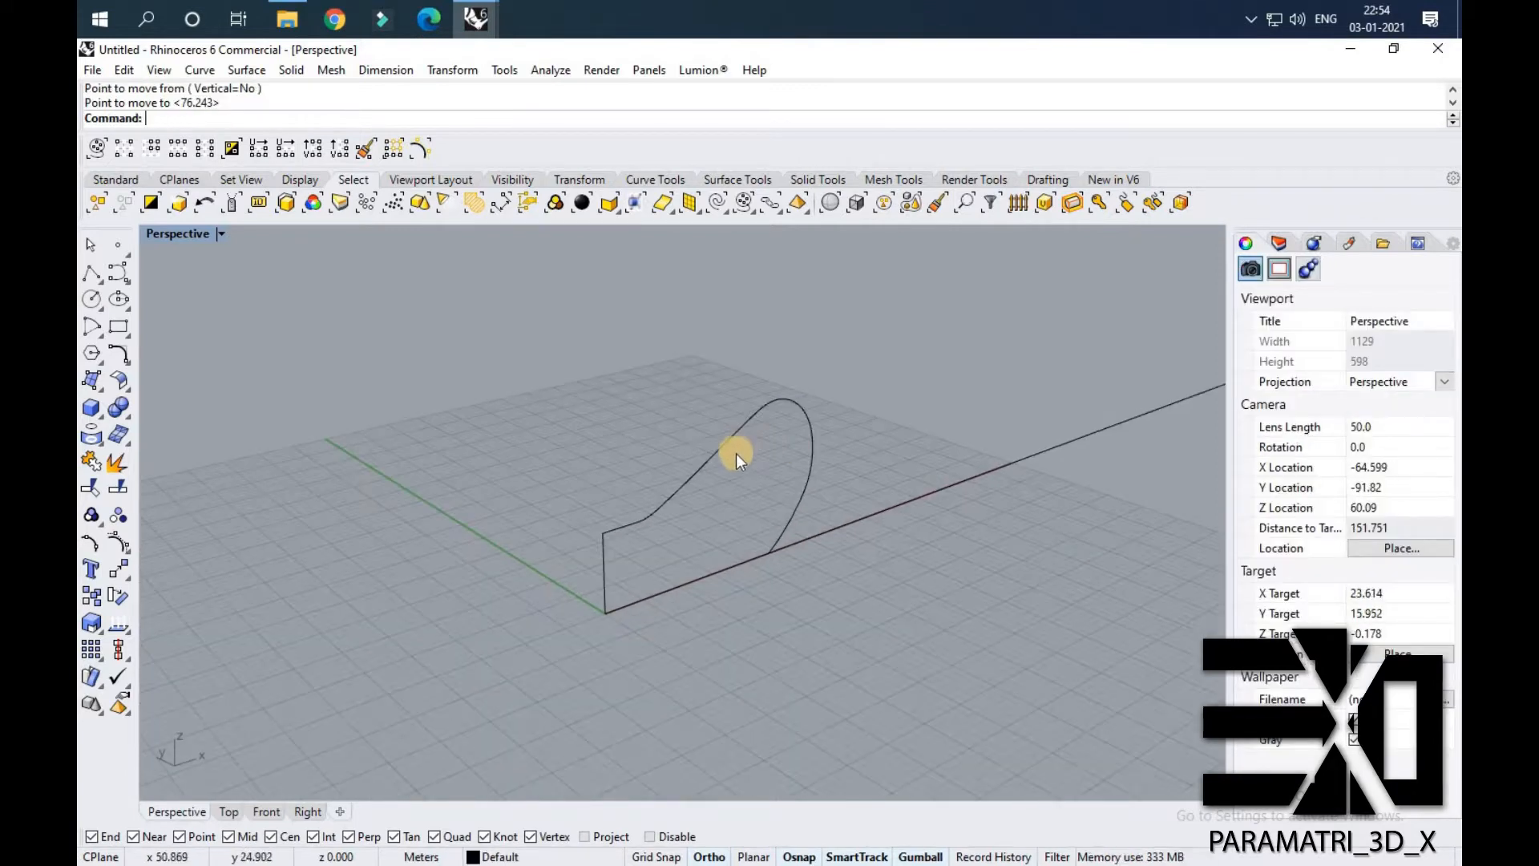
Offset the traced curve outward by a distance of 2 m.
{"action": "right_click_drag", "start_coordinate": [616, 459], "coordinate": [756, 387]}
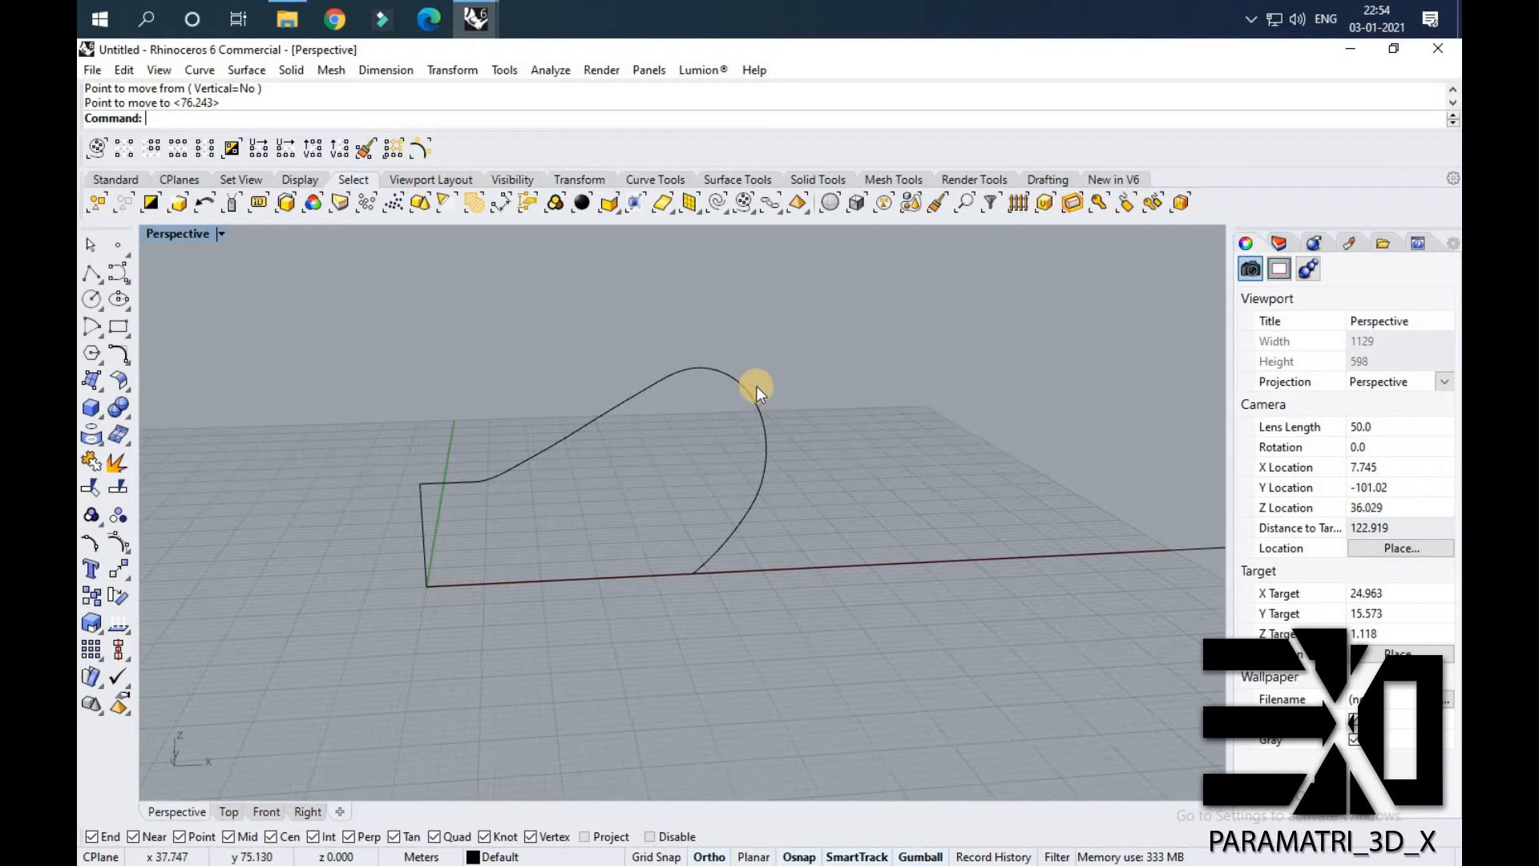
{"action": "left_click", "coordinate": [750, 393]}
{"action": "scroll", "coordinate": [475, 475], "scroll_direction": "up", "scroll_amount": 7}
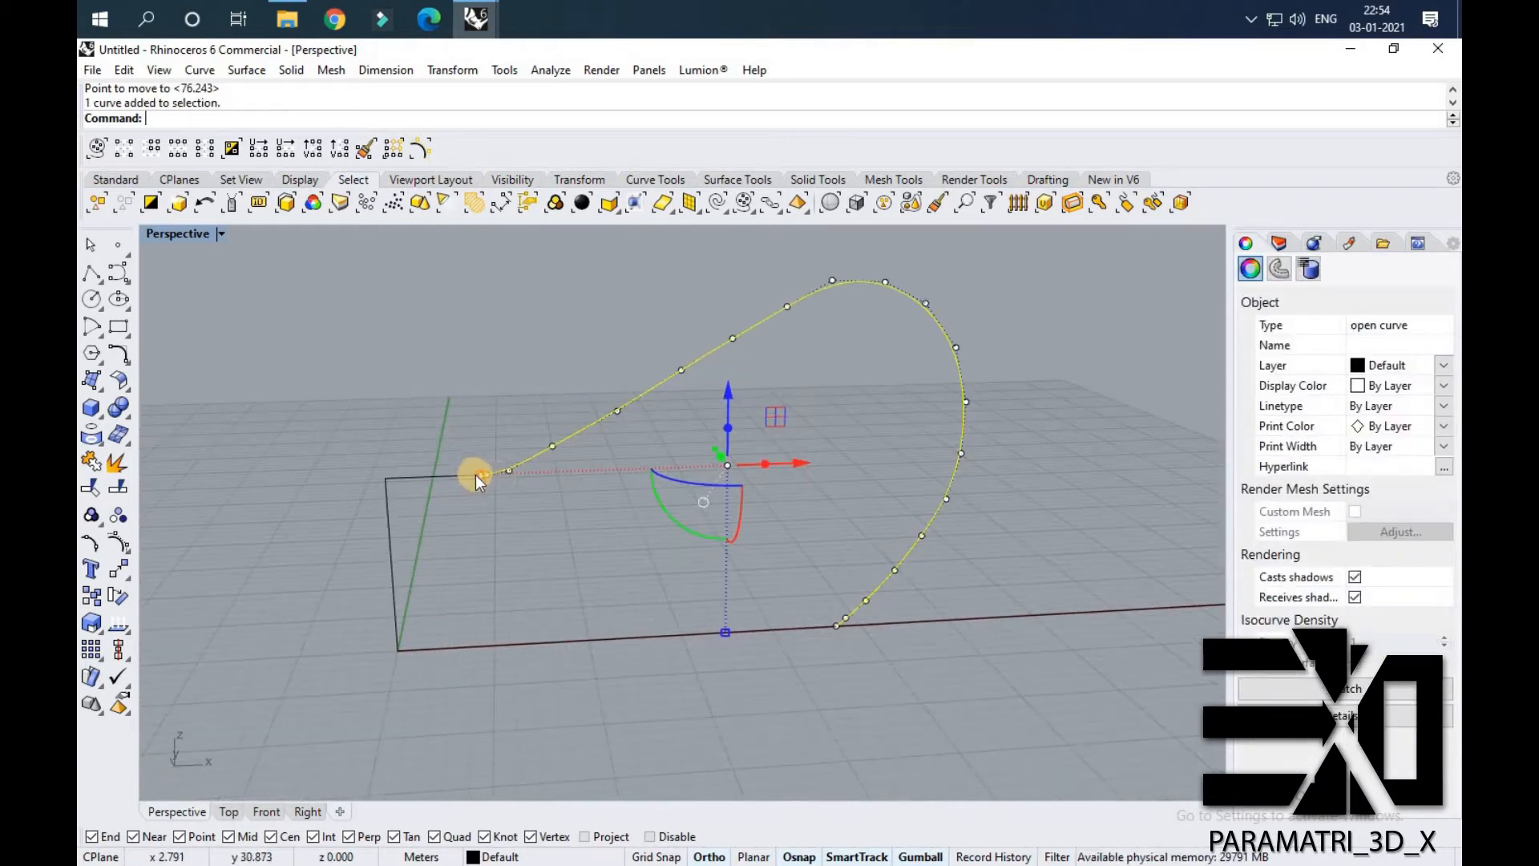
{"action": "scroll", "coordinate": [469, 517], "scroll_direction": "down", "scroll_amount": 7}
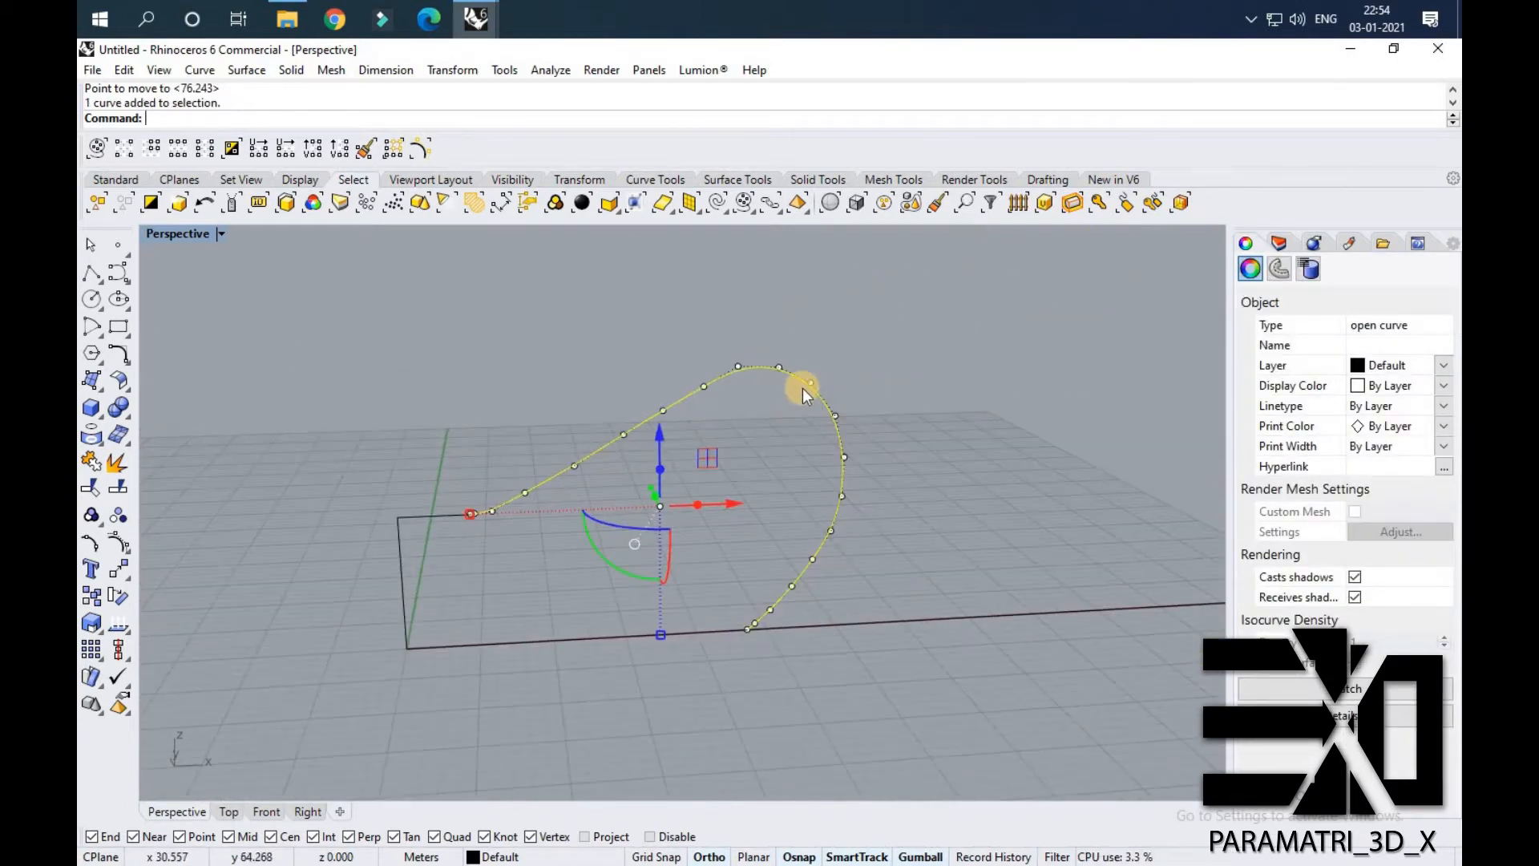
{"action": "type", "text": "Off"}
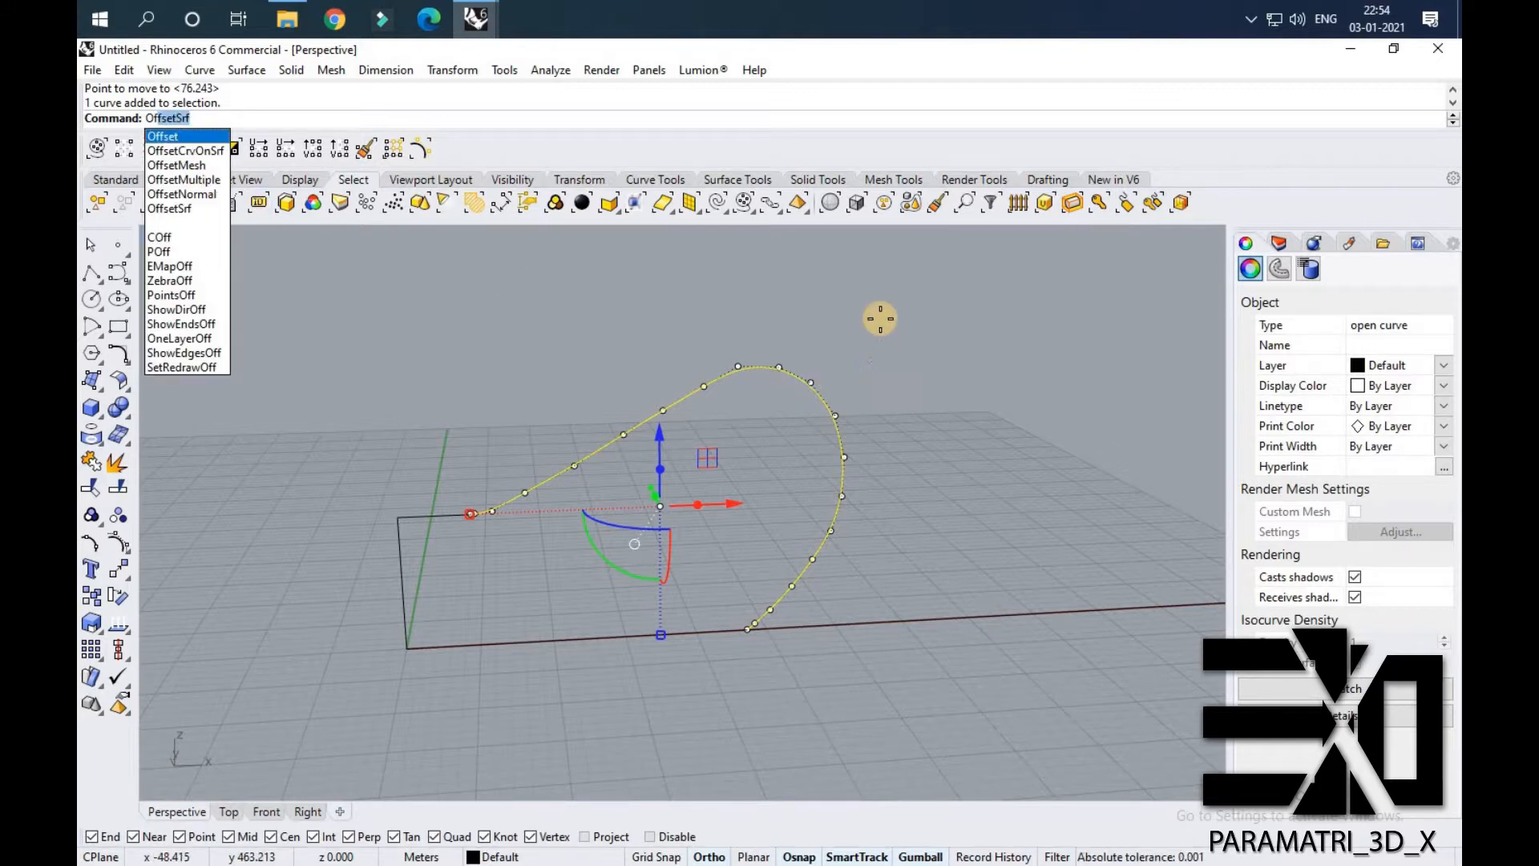
{"action": "key", "text": "Return"}
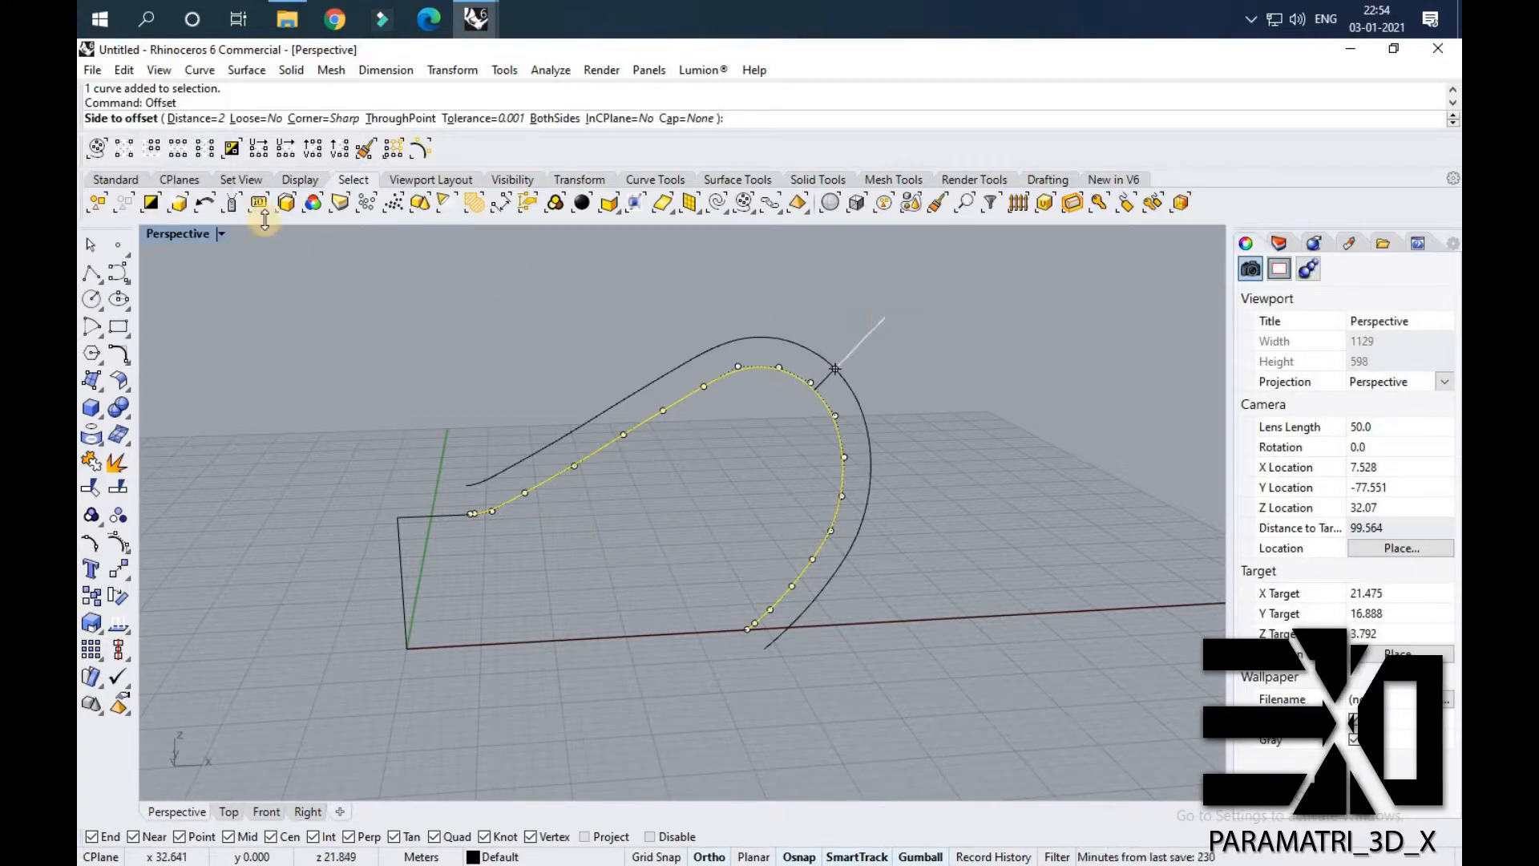
{"action": "left_click", "coordinate": [210, 119]}
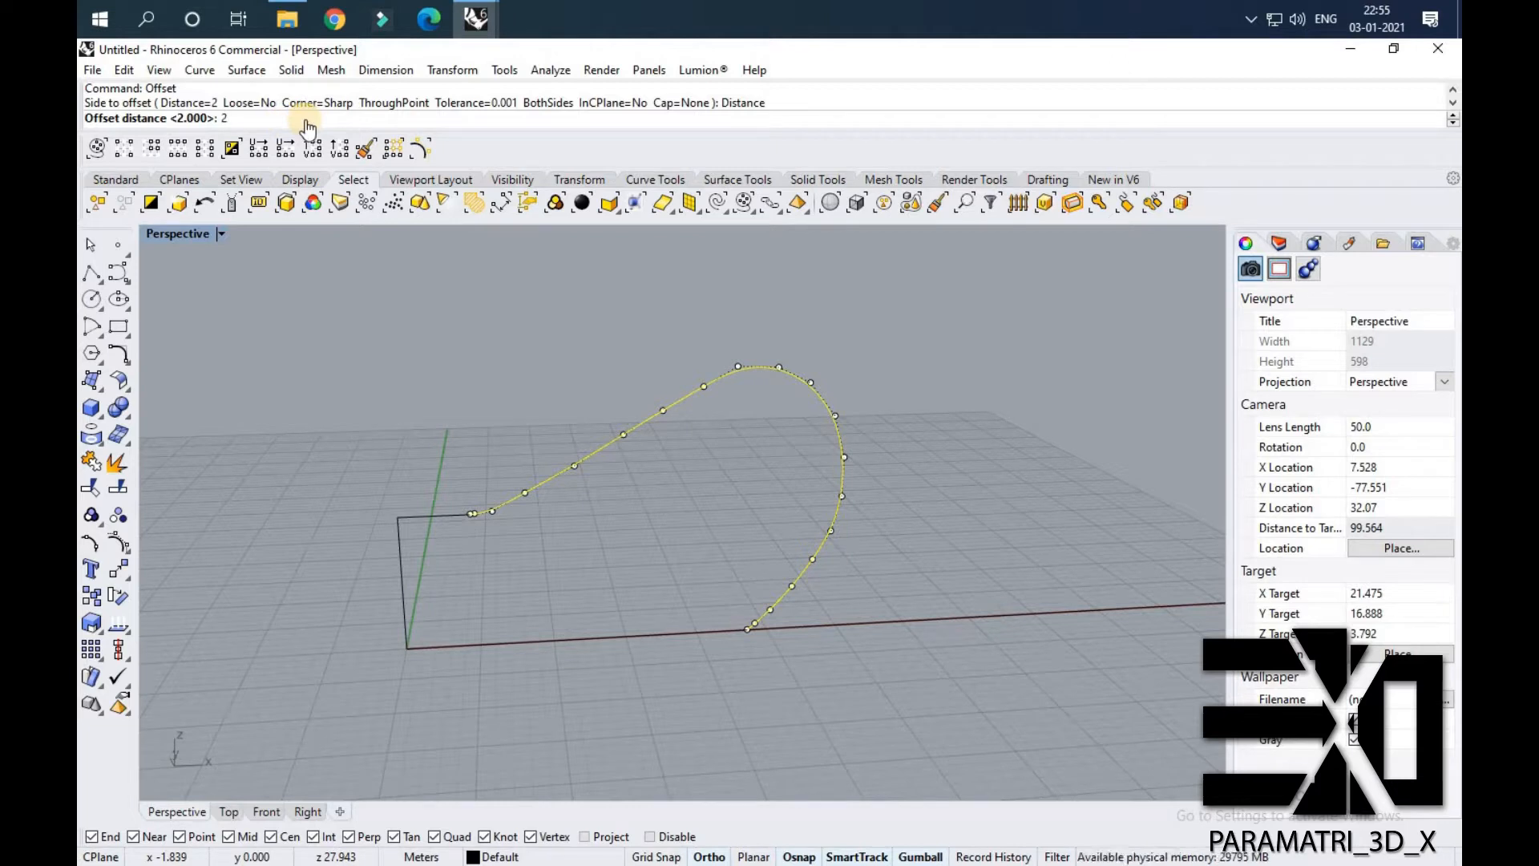
{"action": "key", "text": "Return"}
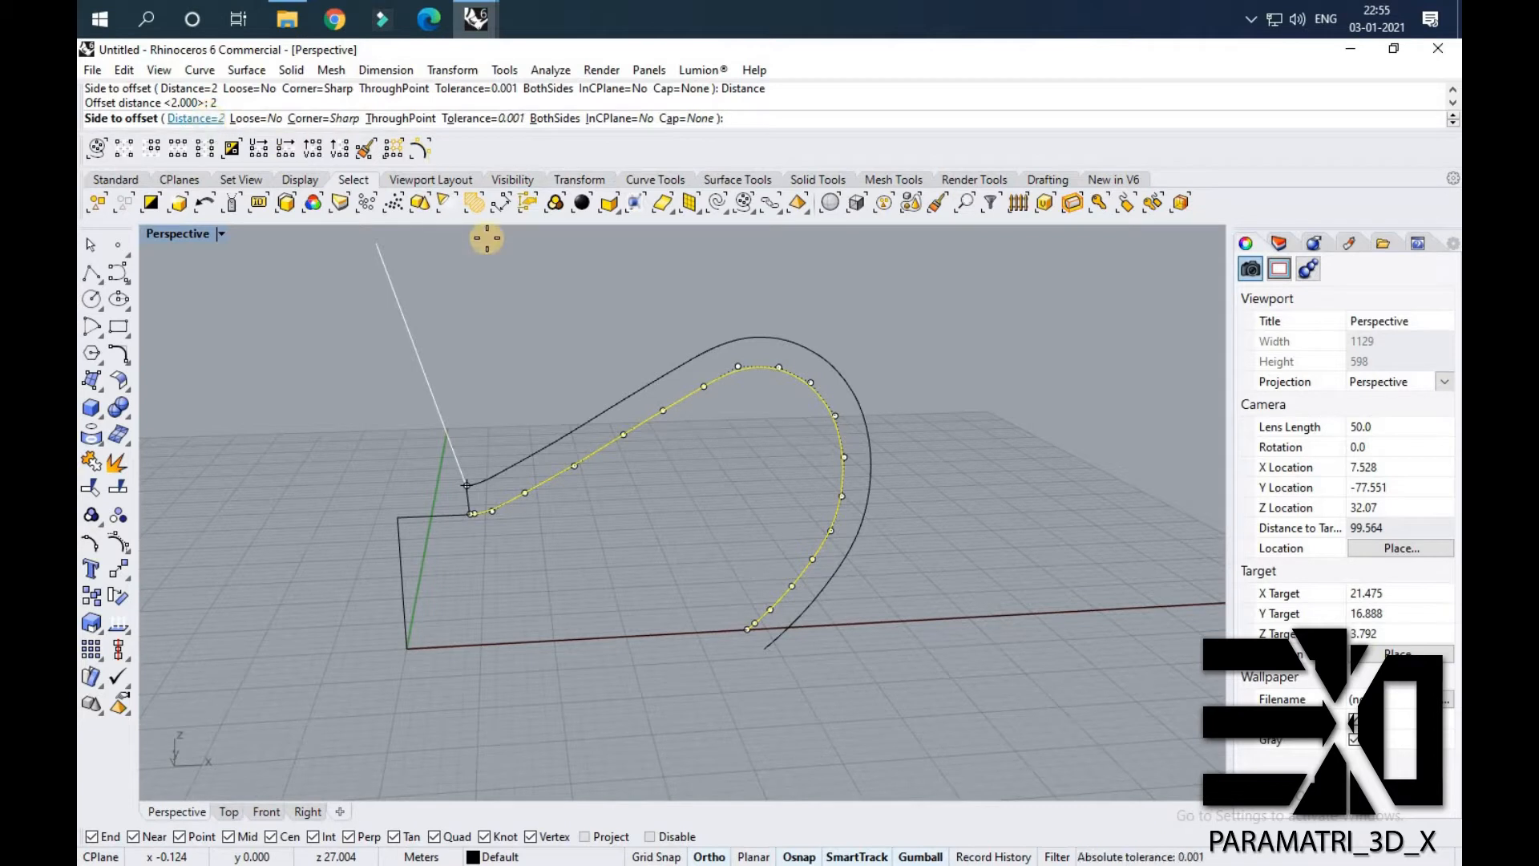
{"action": "left_click", "coordinate": [951, 508]}
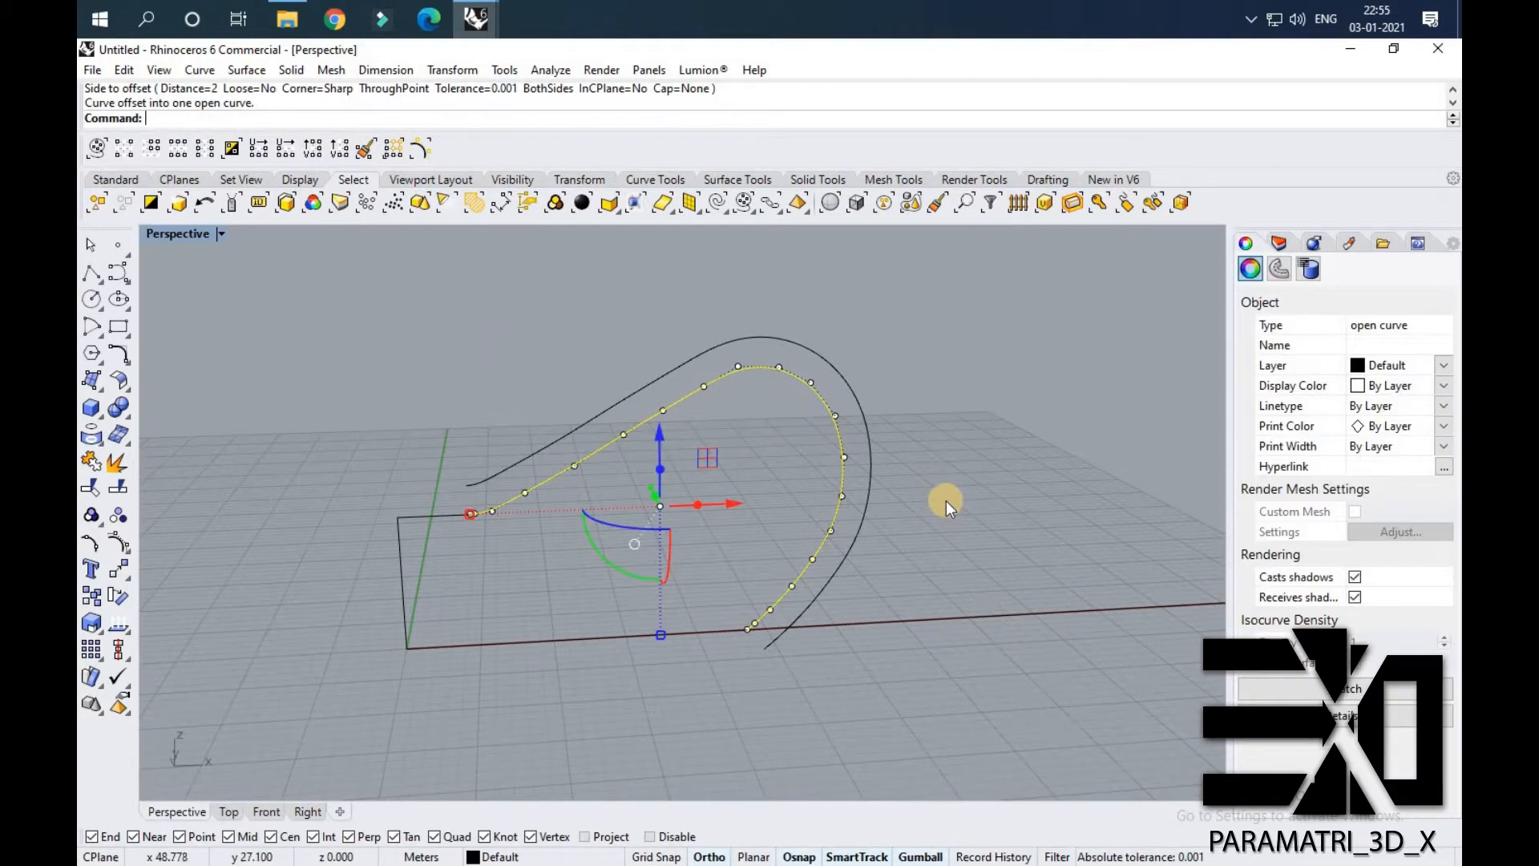
Draw a short line about 2 m long from the offset curve's inner end down to the ledge line.
{"action": "left_click", "coordinate": [947, 512]}
{"action": "left_click_drag", "start_coordinate": [705, 381], "coordinate": [468, 497]}
{"action": "scroll", "coordinate": [476, 509], "scroll_direction": "up", "scroll_amount": 10}
{"action": "key", "text": "Escape"}
{"action": "type", "text": "line"}
{"action": "key", "text": "Return"}
{"action": "left_click", "coordinate": [437, 431]}
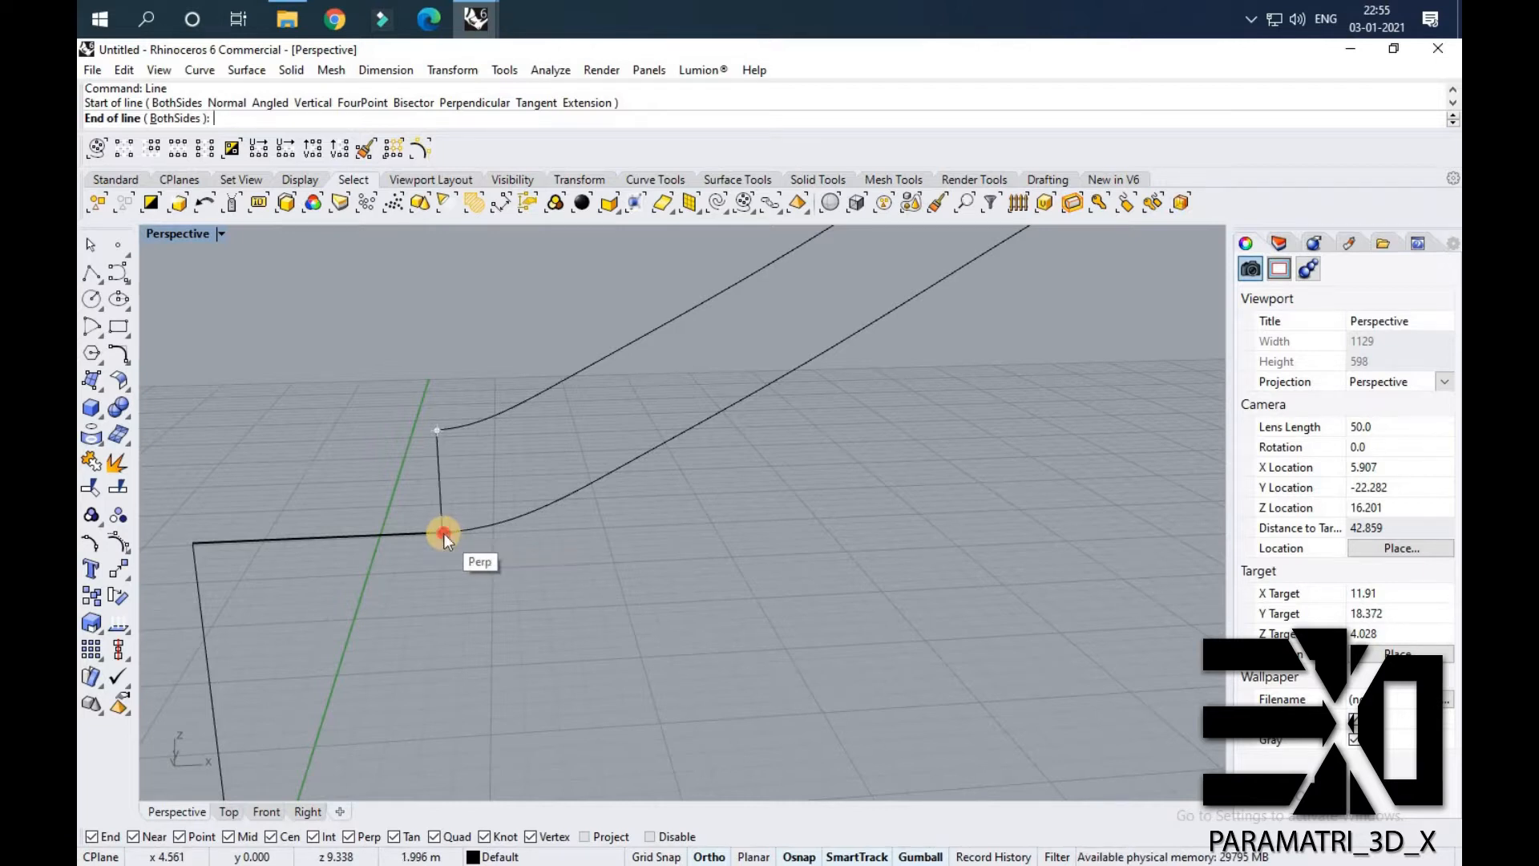
{"action": "left_click", "coordinate": [443, 533]}
Move the short connecting line from its lower end to the point where the ledge line meets the traced curve.
{"action": "left_click", "coordinate": [380, 532]}
{"action": "scroll", "coordinate": [454, 521], "scroll_direction": "up", "scroll_amount": 3}
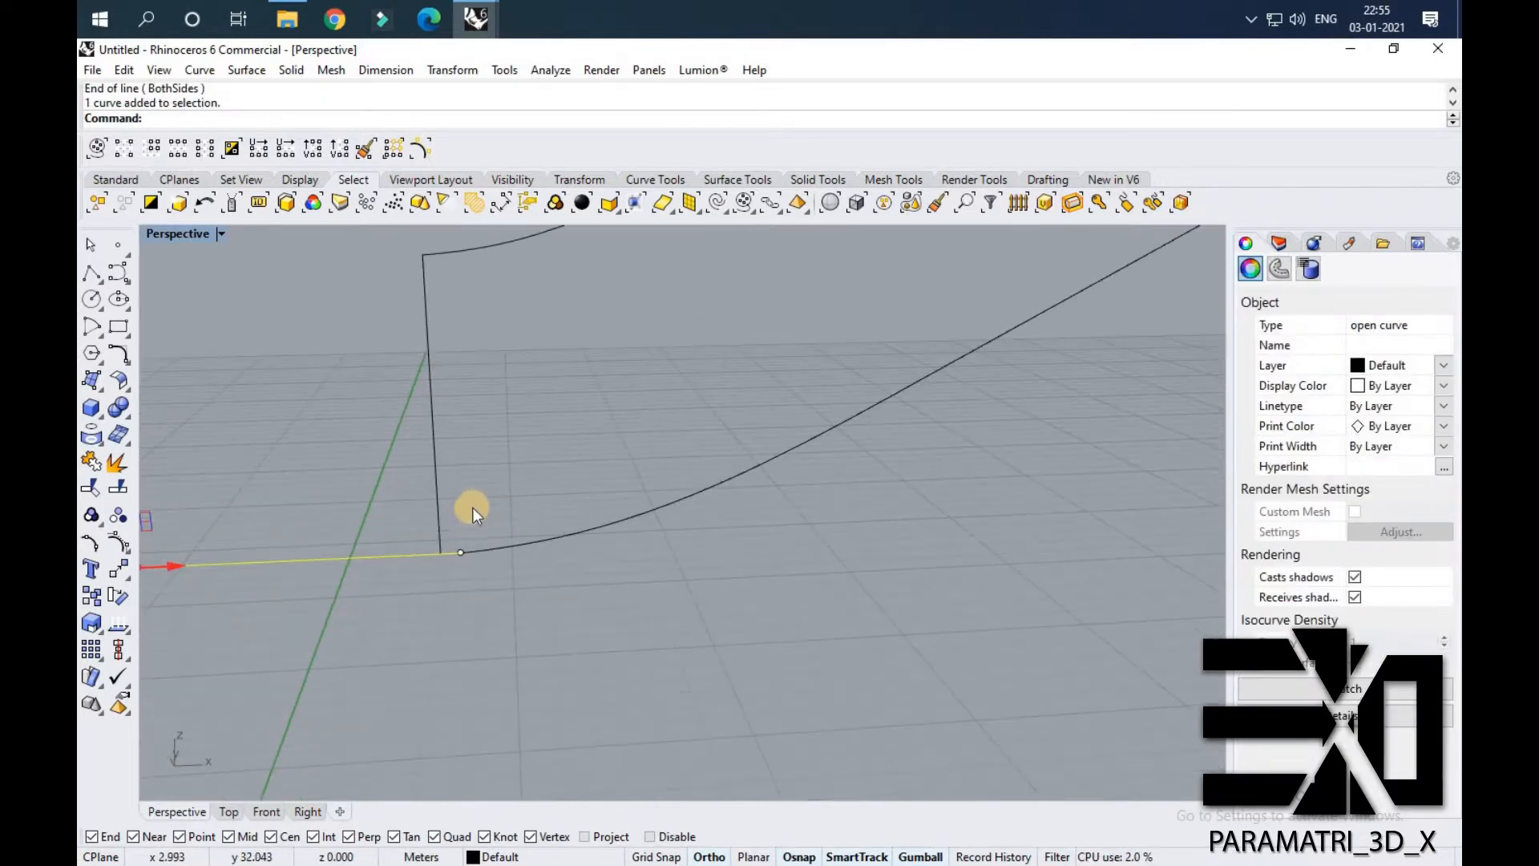
{"action": "left_click", "coordinate": [454, 502]}
{"action": "left_click", "coordinate": [455, 539]}
{"action": "type", "text": "Move"}
{"action": "key", "text": "Return"}
{"action": "left_click", "coordinate": [469, 556]}
{"action": "left_click", "coordinate": [487, 574]}
{"action": "left_click", "coordinate": [584, 582]}
Try to trim the offset curve's overhang past the short connecting line, and undo the trim.
{"action": "scroll", "coordinate": [567, 596], "scroll_direction": "down", "scroll_amount": 4}
{"action": "left_click_drag", "start_coordinate": [543, 501], "coordinate": [504, 471]}
{"action": "scroll", "coordinate": [558, 510], "scroll_direction": "up", "scroll_amount": 4}
{"action": "type", "text": "Trim"}
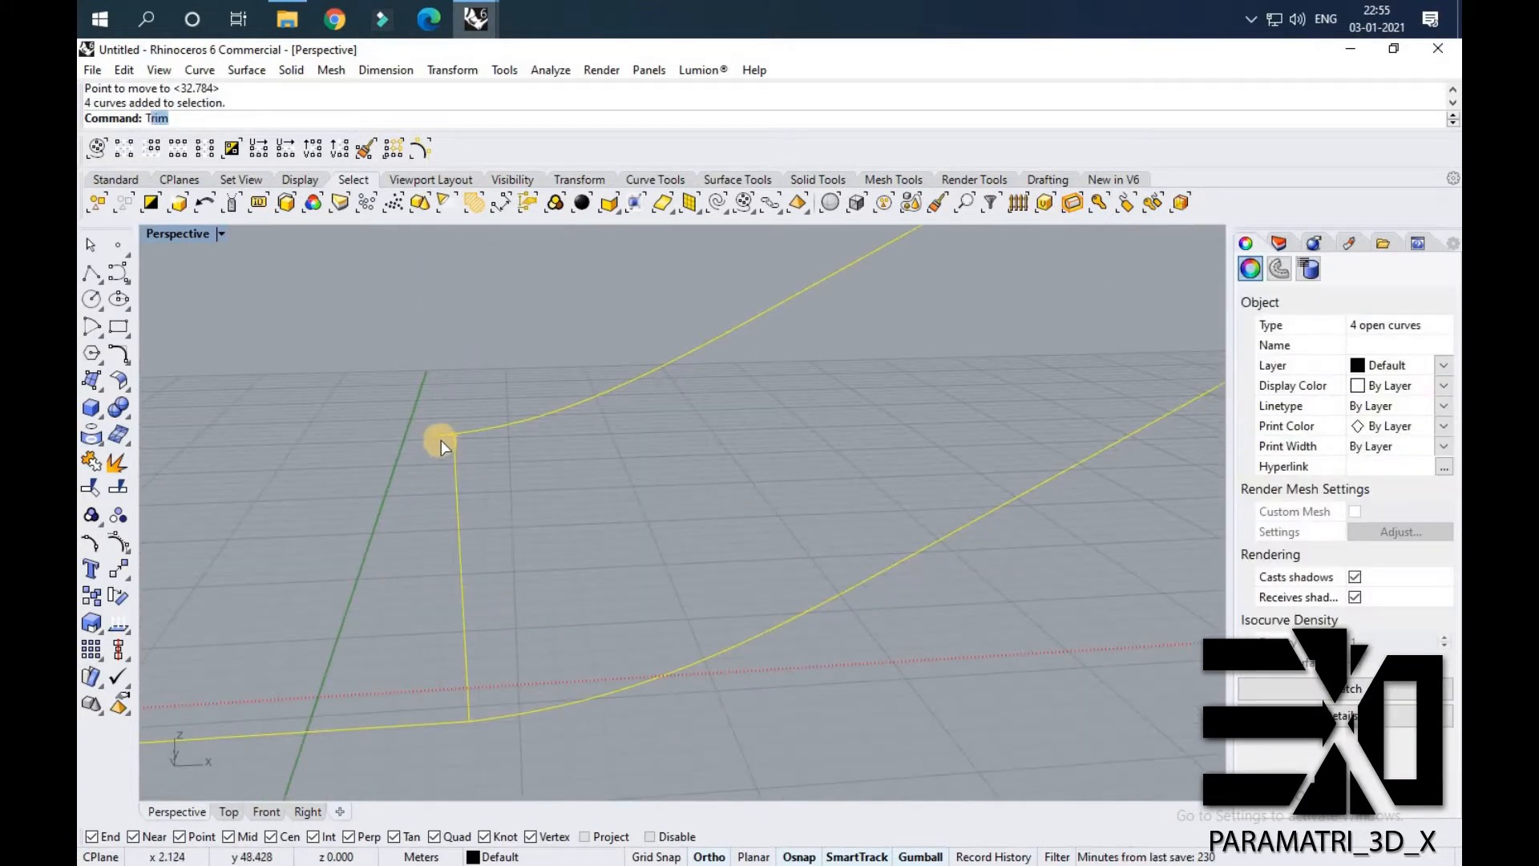
{"action": "key", "text": "Return"}
{"action": "left_click", "coordinate": [439, 437]}
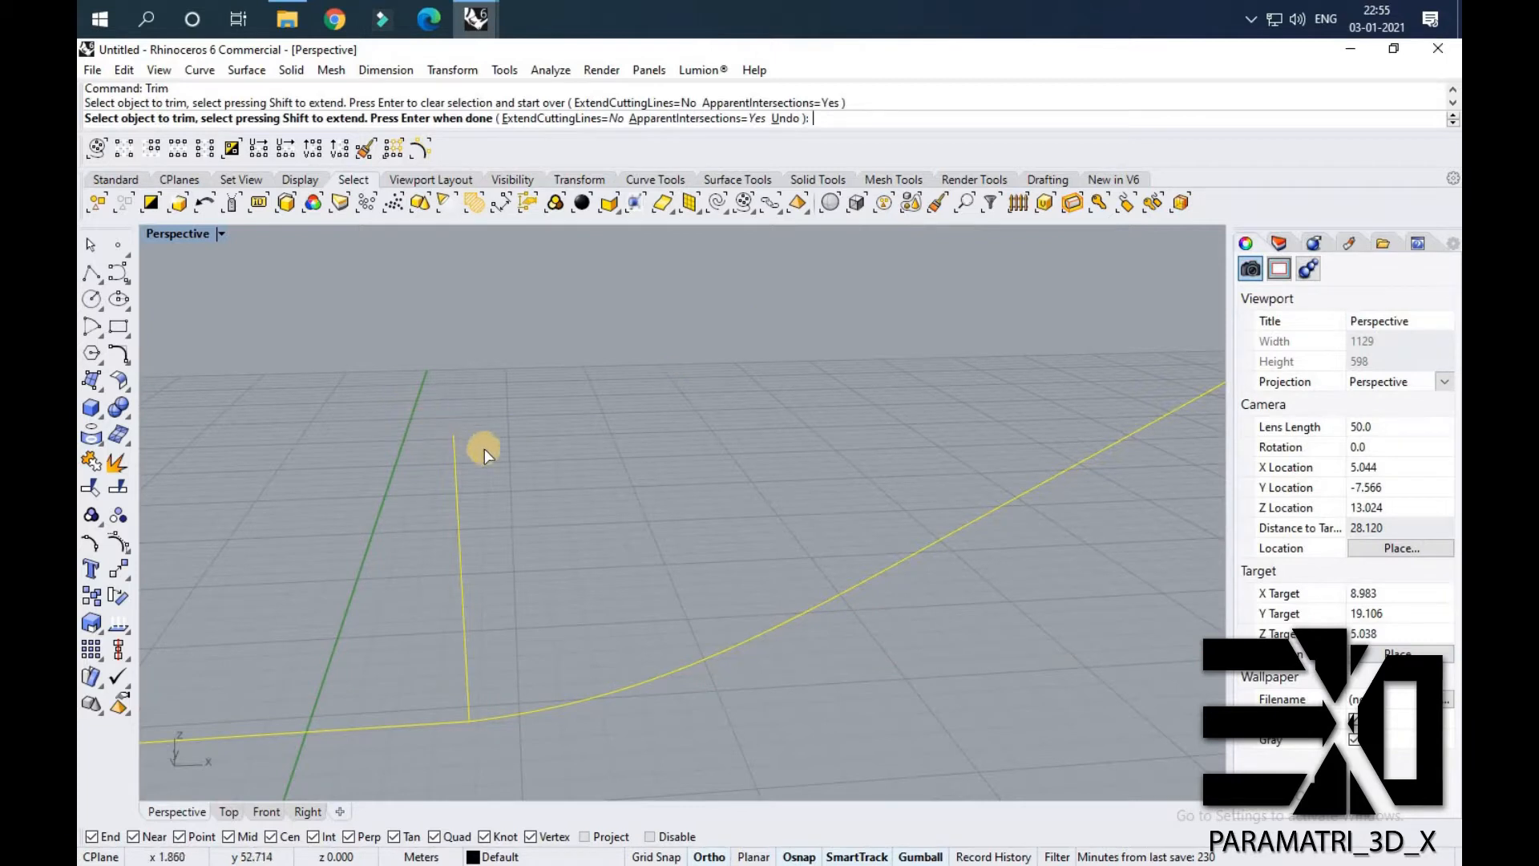
{"action": "key", "text": "ctrl+z"}
{"action": "scroll", "coordinate": [462, 449], "scroll_direction": "up", "scroll_amount": 2}
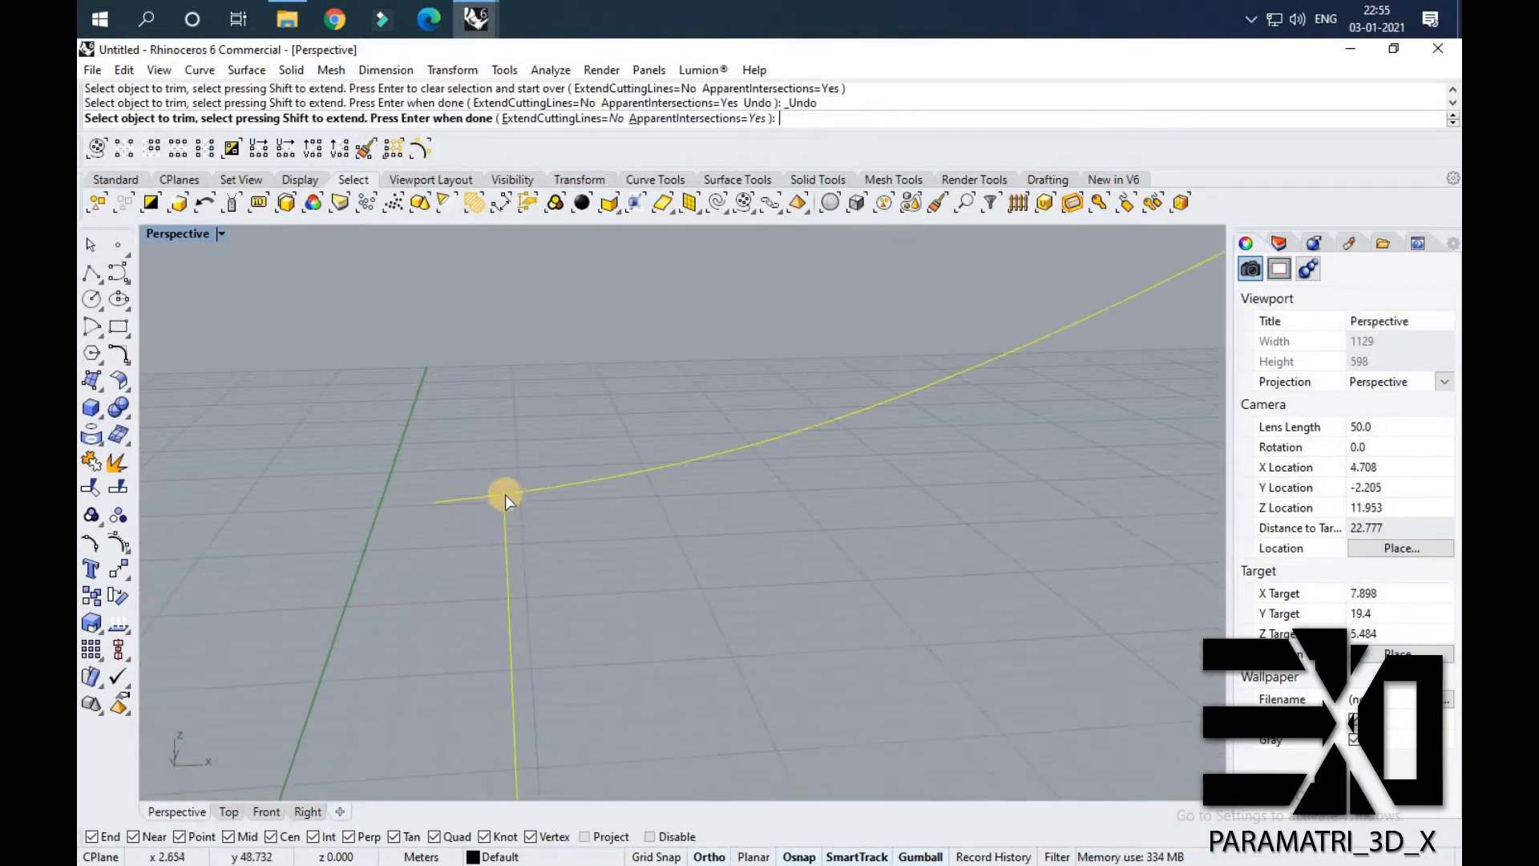
{"action": "key", "text": "Return"}
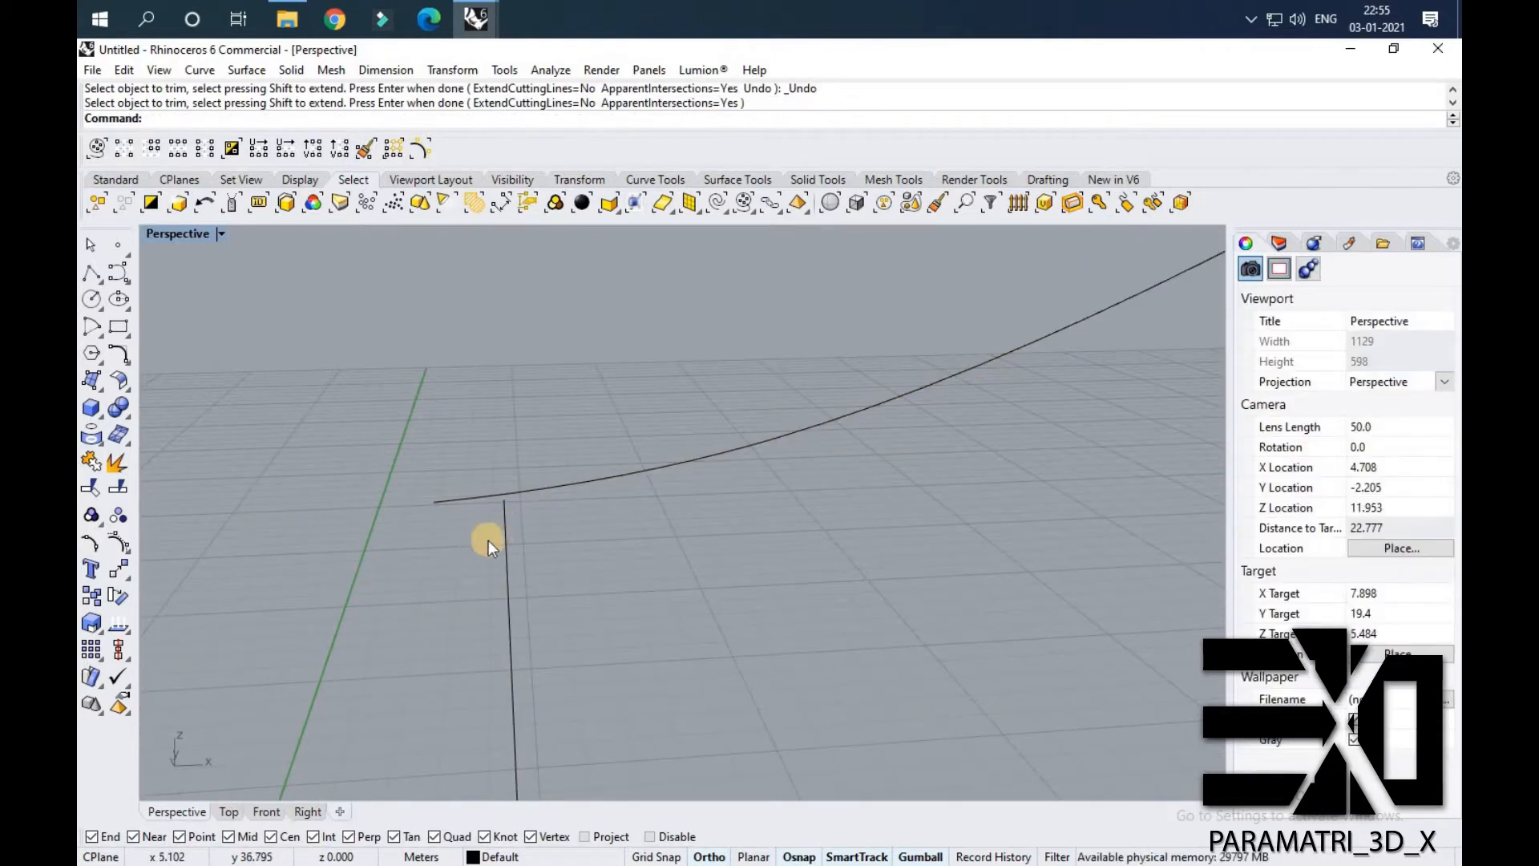
Extend the short connecting line's upper end to meet the offset curve.
{"action": "left_click", "coordinate": [492, 539]}
{"action": "left_click_drag", "start_coordinate": [598, 566], "coordinate": [450, 474]}
{"action": "type", "text": "Extend"}
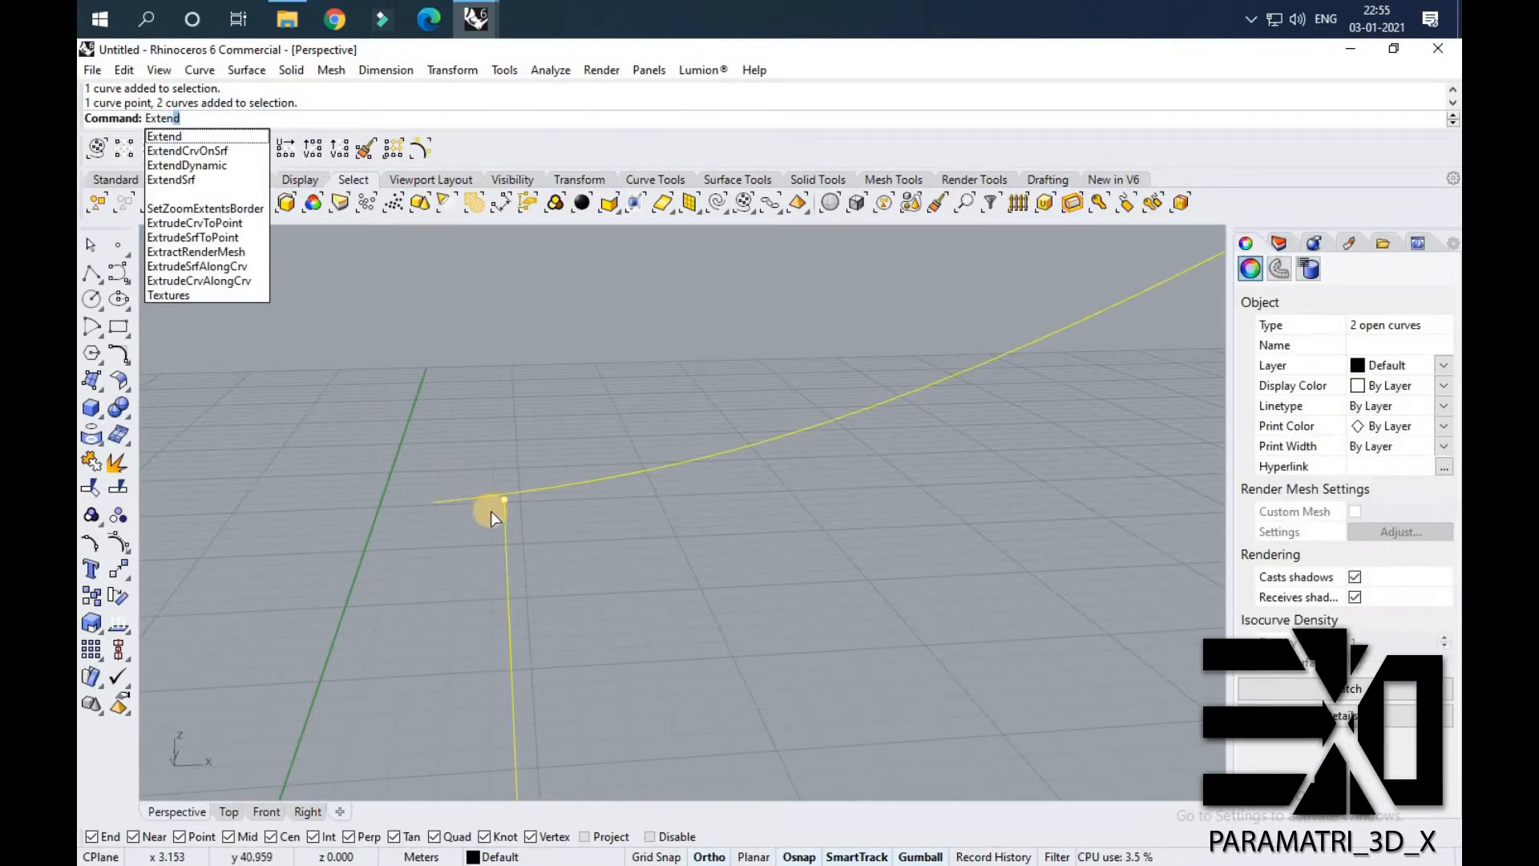
{"action": "key", "text": "Return"}
{"action": "left_click", "coordinate": [507, 510]}
{"action": "key", "text": "Return"}
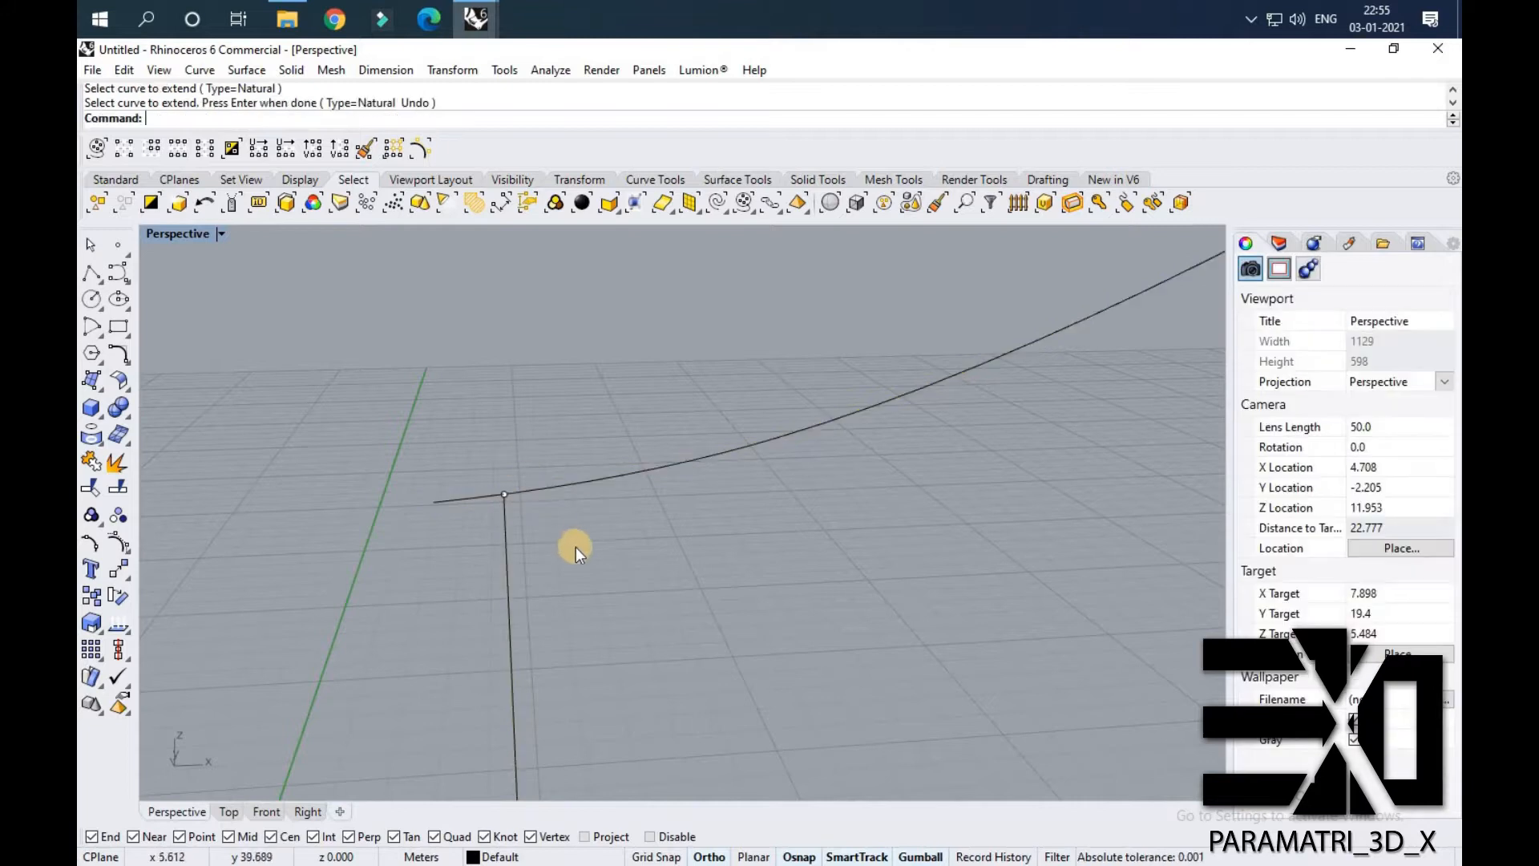
Trim the offset curve's overhang beyond the short connecting line.
{"action": "left_click_drag", "start_coordinate": [576, 546], "coordinate": [500, 485]}
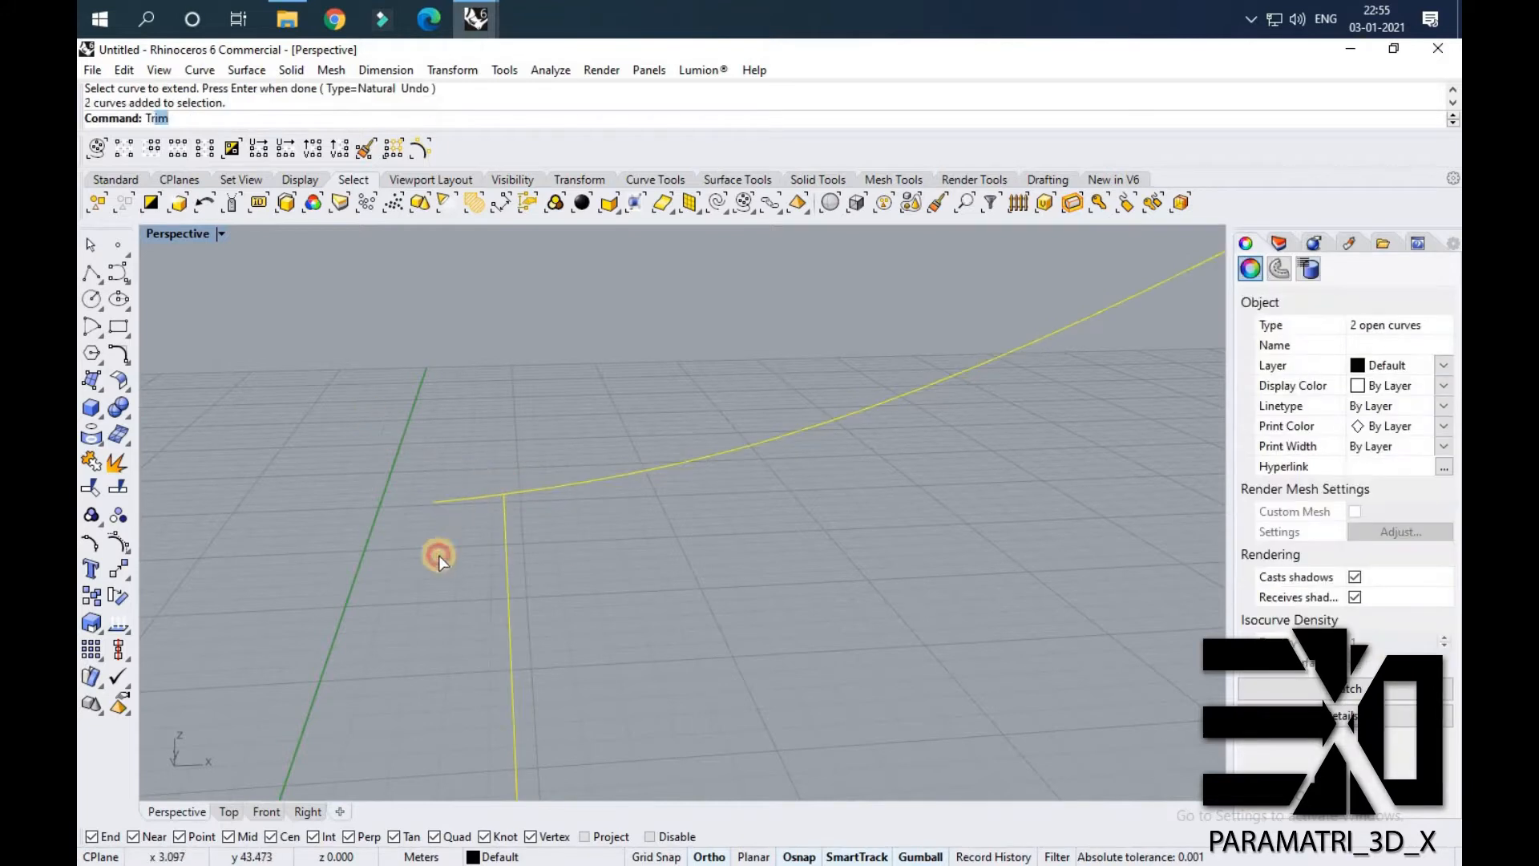
{"action": "type", "text": "Tr"}
{"action": "key", "text": "Return"}
{"action": "scroll", "coordinate": [459, 451], "scroll_direction": "down", "scroll_amount": 3}
{"action": "left_click", "coordinate": [464, 441]}
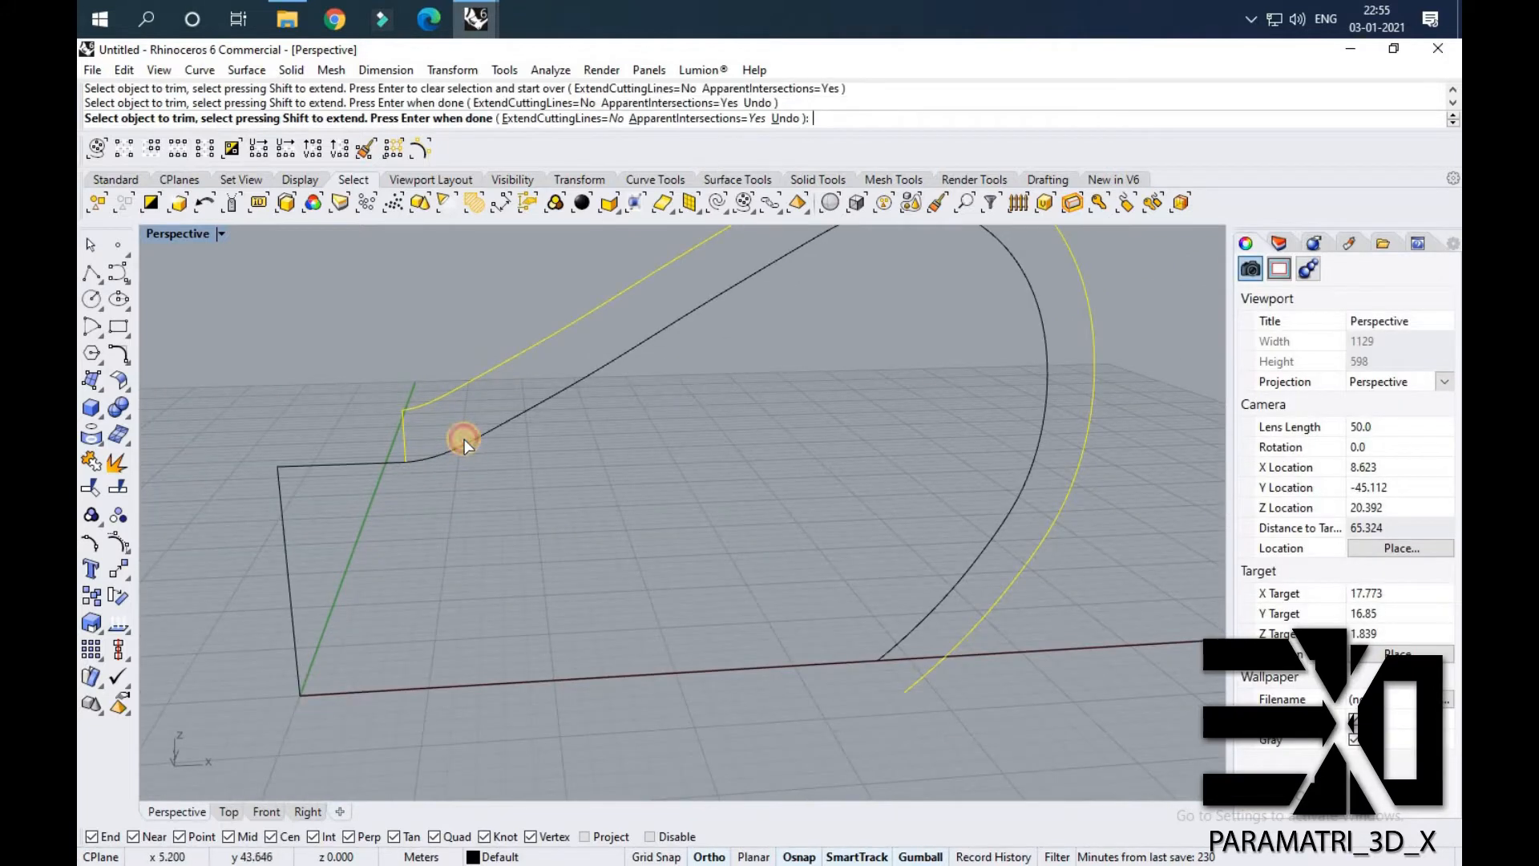
{"action": "key", "text": "Return"}
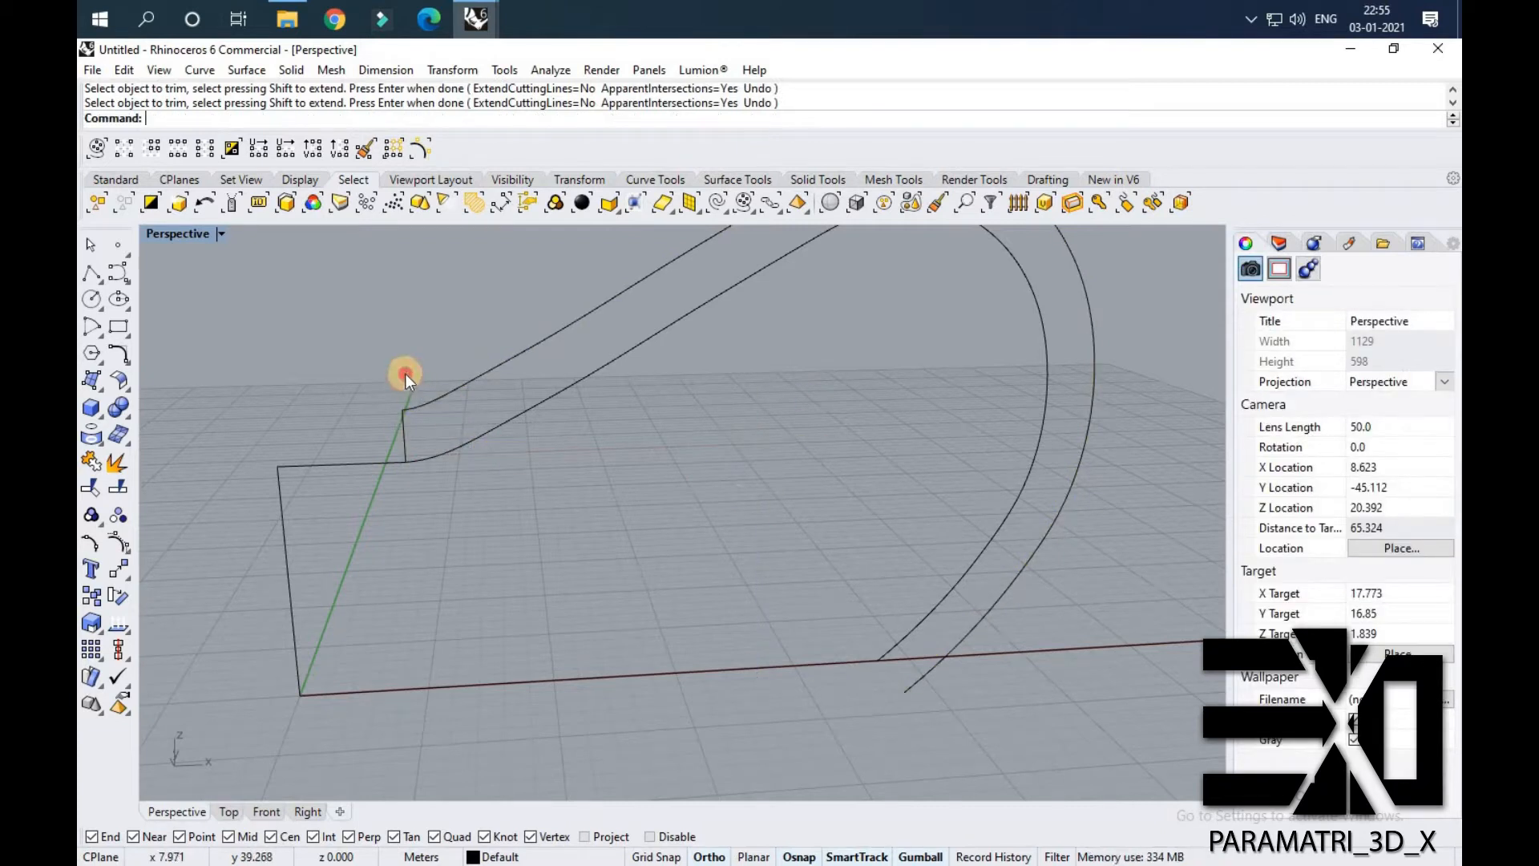
Join the traced curve, its offset and the short connecting line into one curve.
{"action": "left_click_drag", "start_coordinate": [474, 391], "coordinate": [397, 366]}
{"action": "right_click_drag", "start_coordinate": [553, 465], "coordinate": [743, 340]}
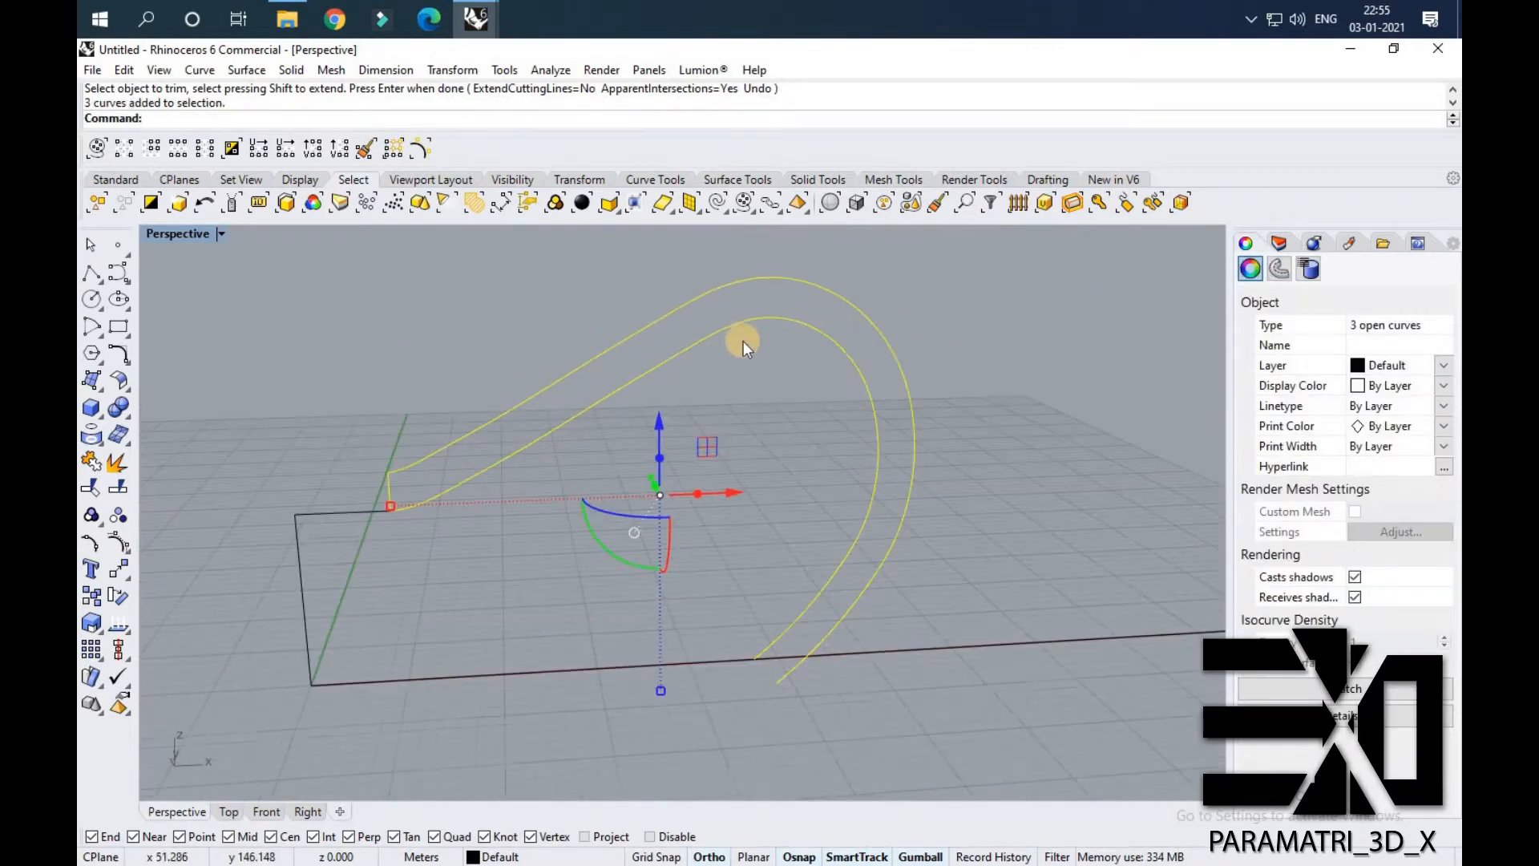
{"action": "left_click", "coordinate": [92, 463]}
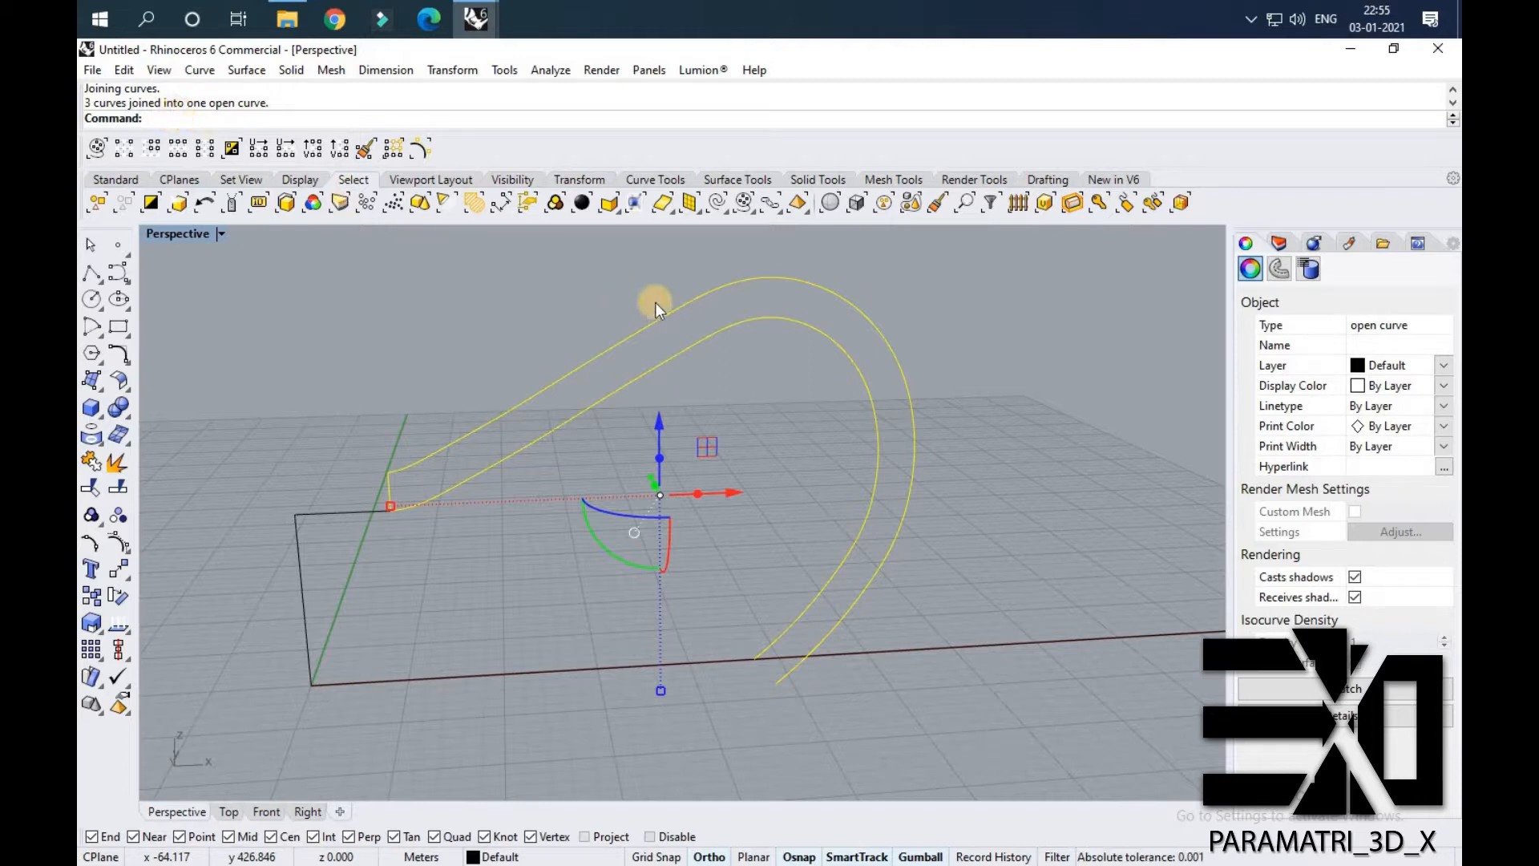
{"action": "left_click", "coordinate": [932, 617]}
Draw a line along the ground from the inner rib curve's lower end to its intersection with the outer curve.
{"action": "scroll", "coordinate": [932, 617], "scroll_direction": "up", "scroll_amount": 3}
{"action": "left_click", "coordinate": [776, 691]}
{"action": "left_click", "coordinate": [776, 696]}
{"action": "scroll", "coordinate": [776, 696], "scroll_direction": "up", "scroll_amount": 4}
{"action": "type", "text": "line"}
{"action": "key", "text": "Return"}
{"action": "left_click", "coordinate": [639, 659]}
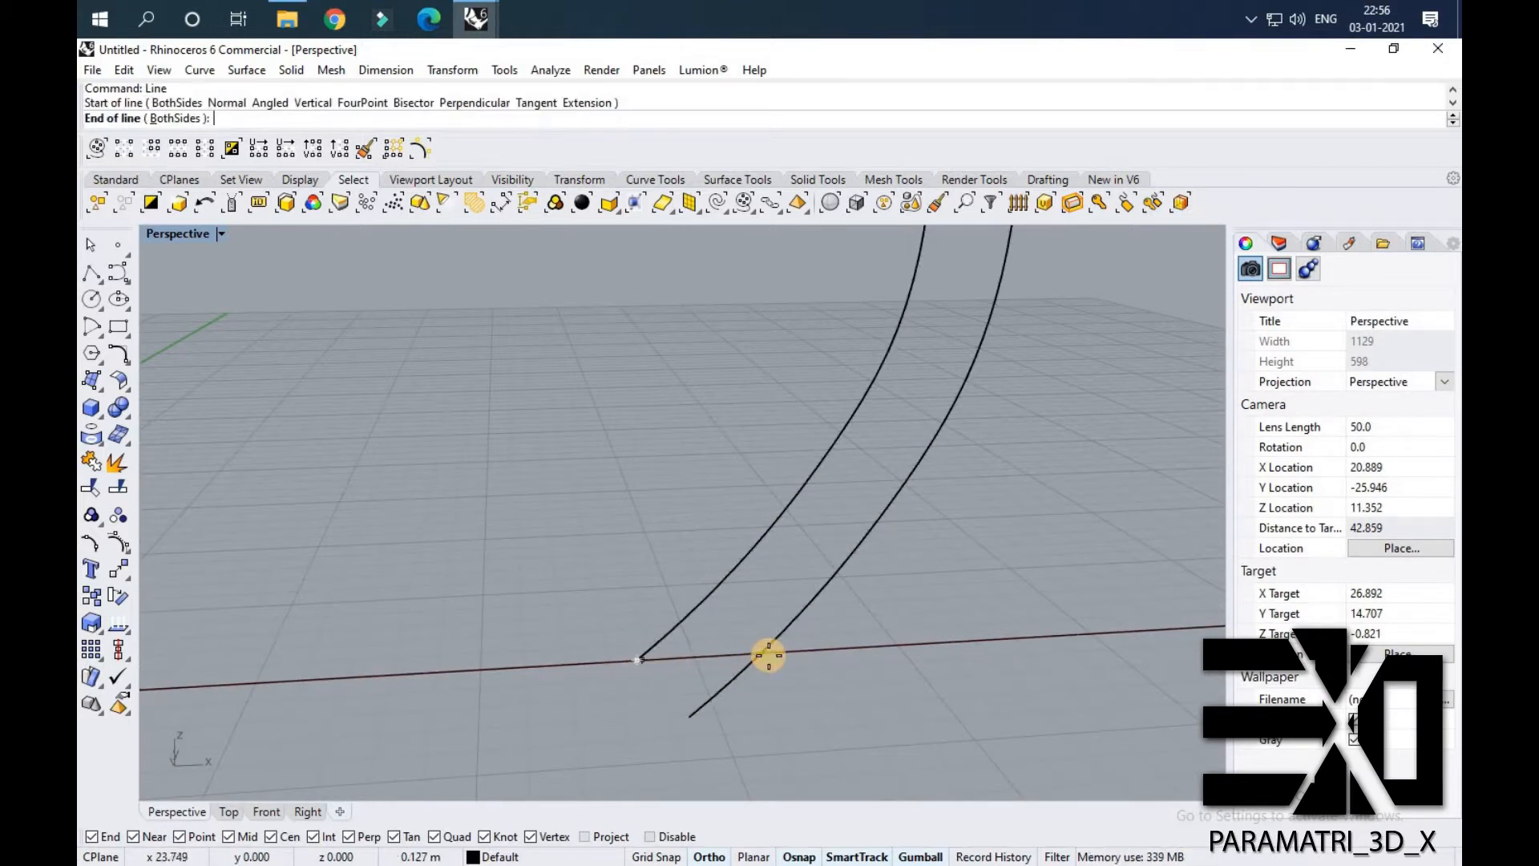
{"action": "left_click", "coordinate": [749, 648]}
Trim the outer rib curve's overhang below the new ground line.
{"action": "left_click_drag", "start_coordinate": [565, 542], "coordinate": [757, 686]}
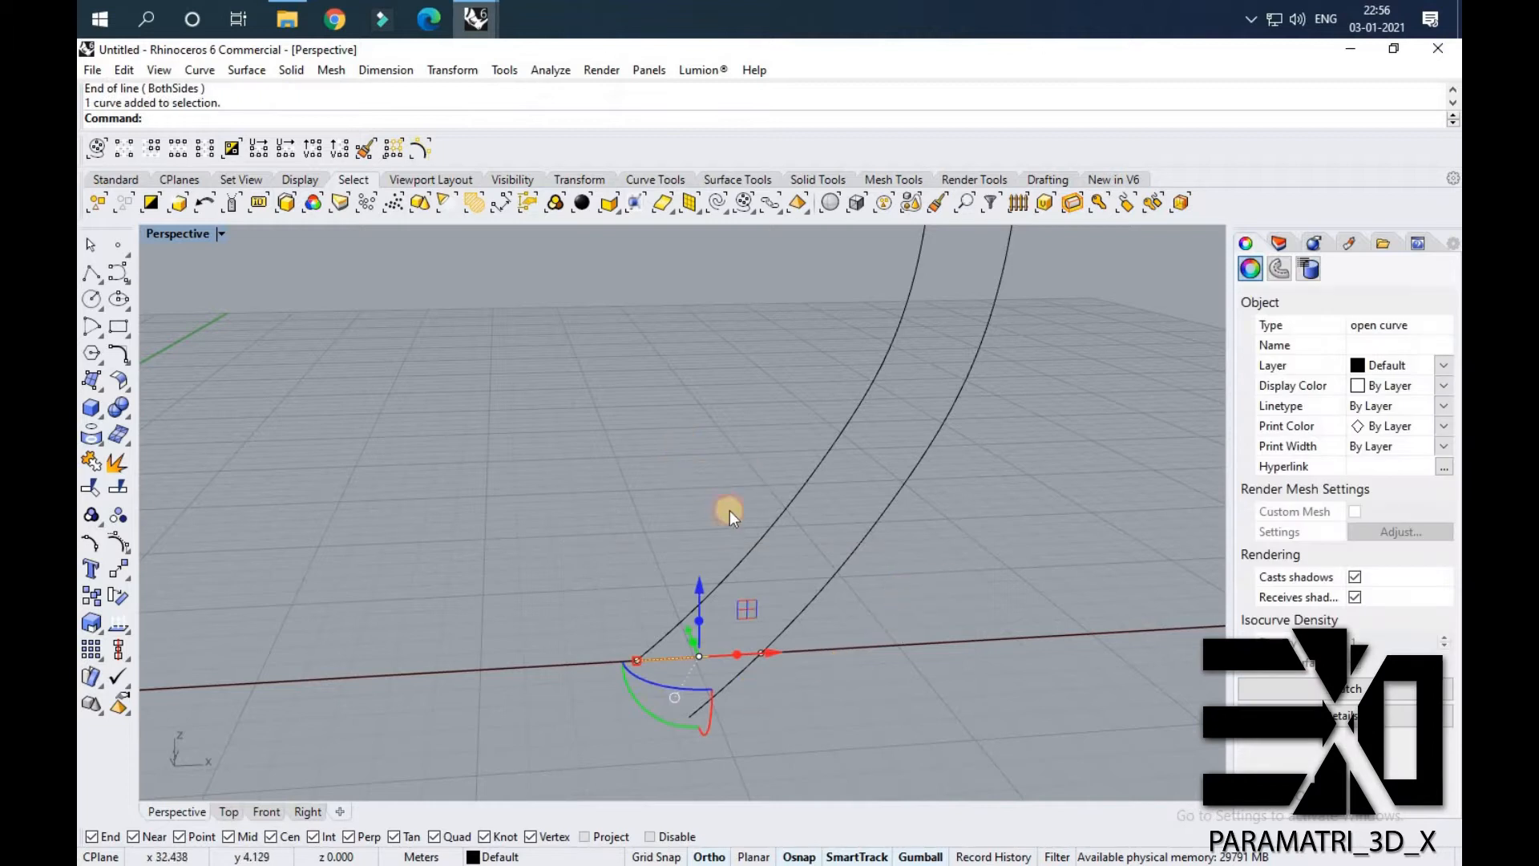
{"action": "key", "text": "ctrl+a"}
{"action": "type", "text": "T"}
{"action": "key", "text": "Return"}
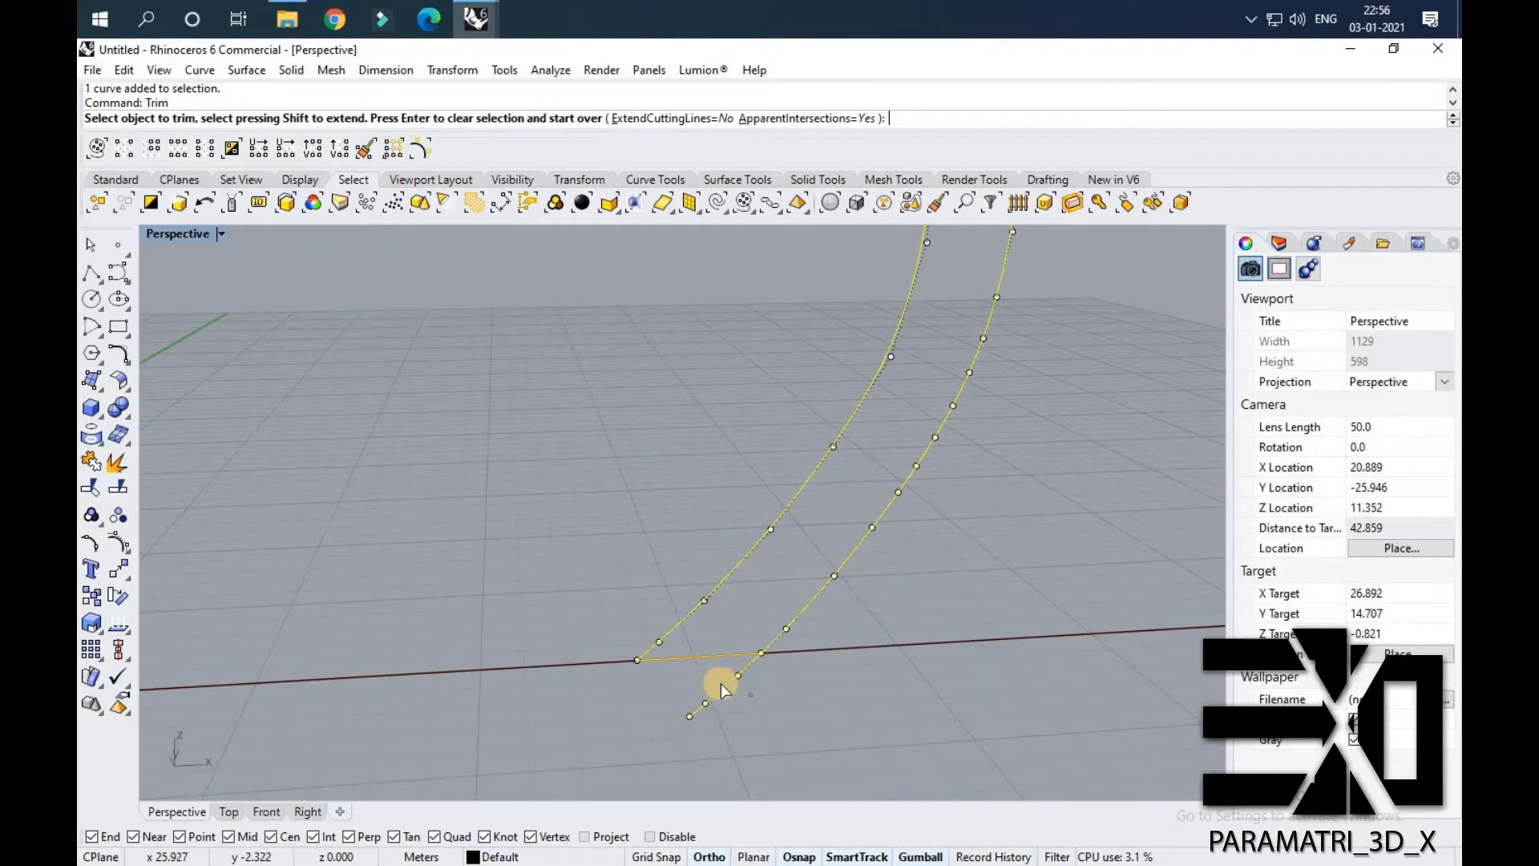
{"action": "left_click", "coordinate": [722, 687]}
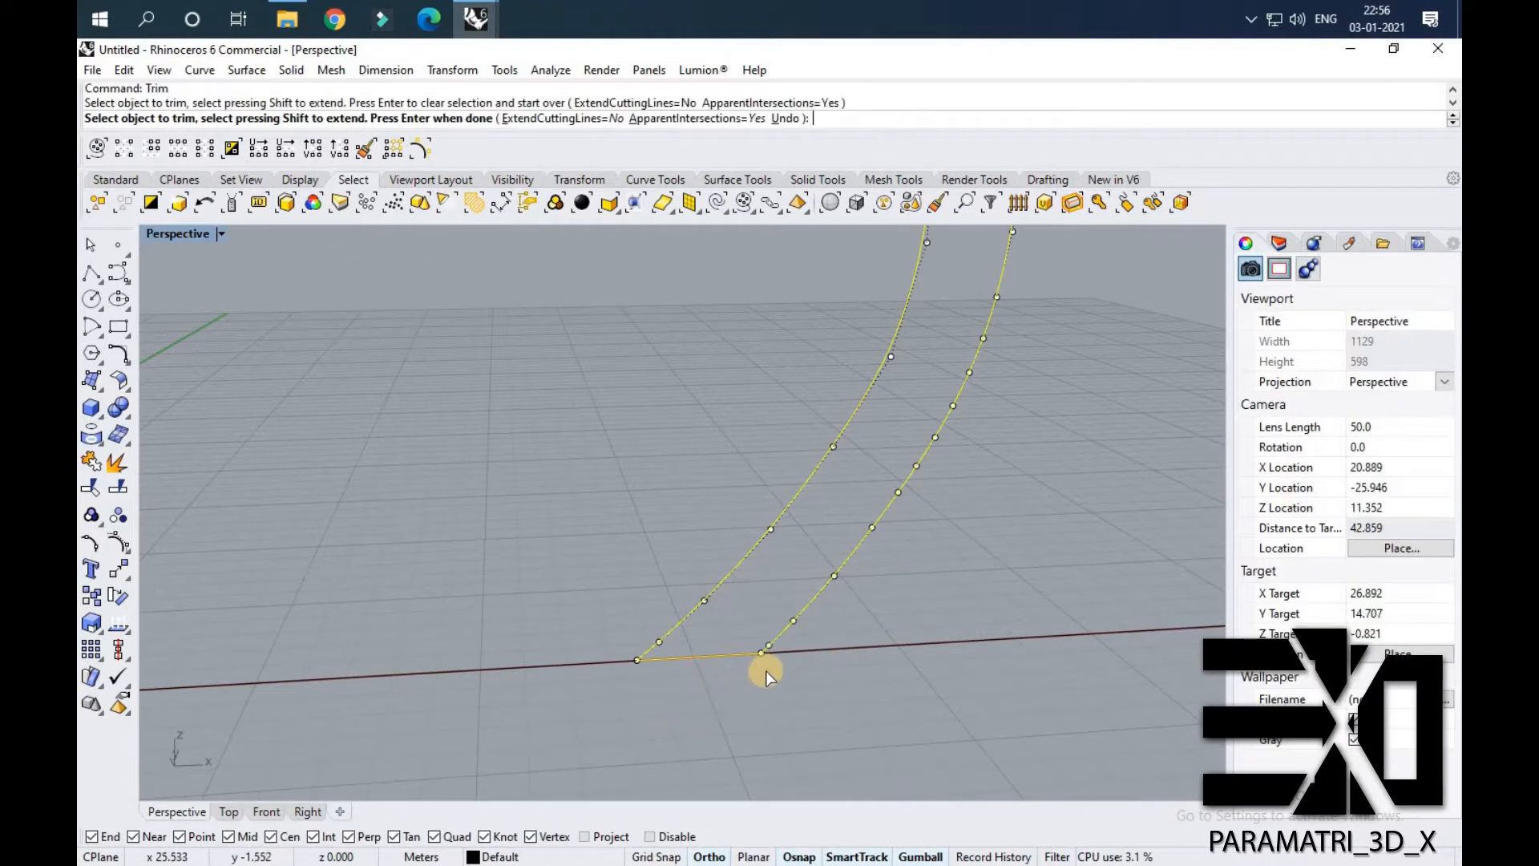
{"action": "right_click", "coordinate": [631, 452]}
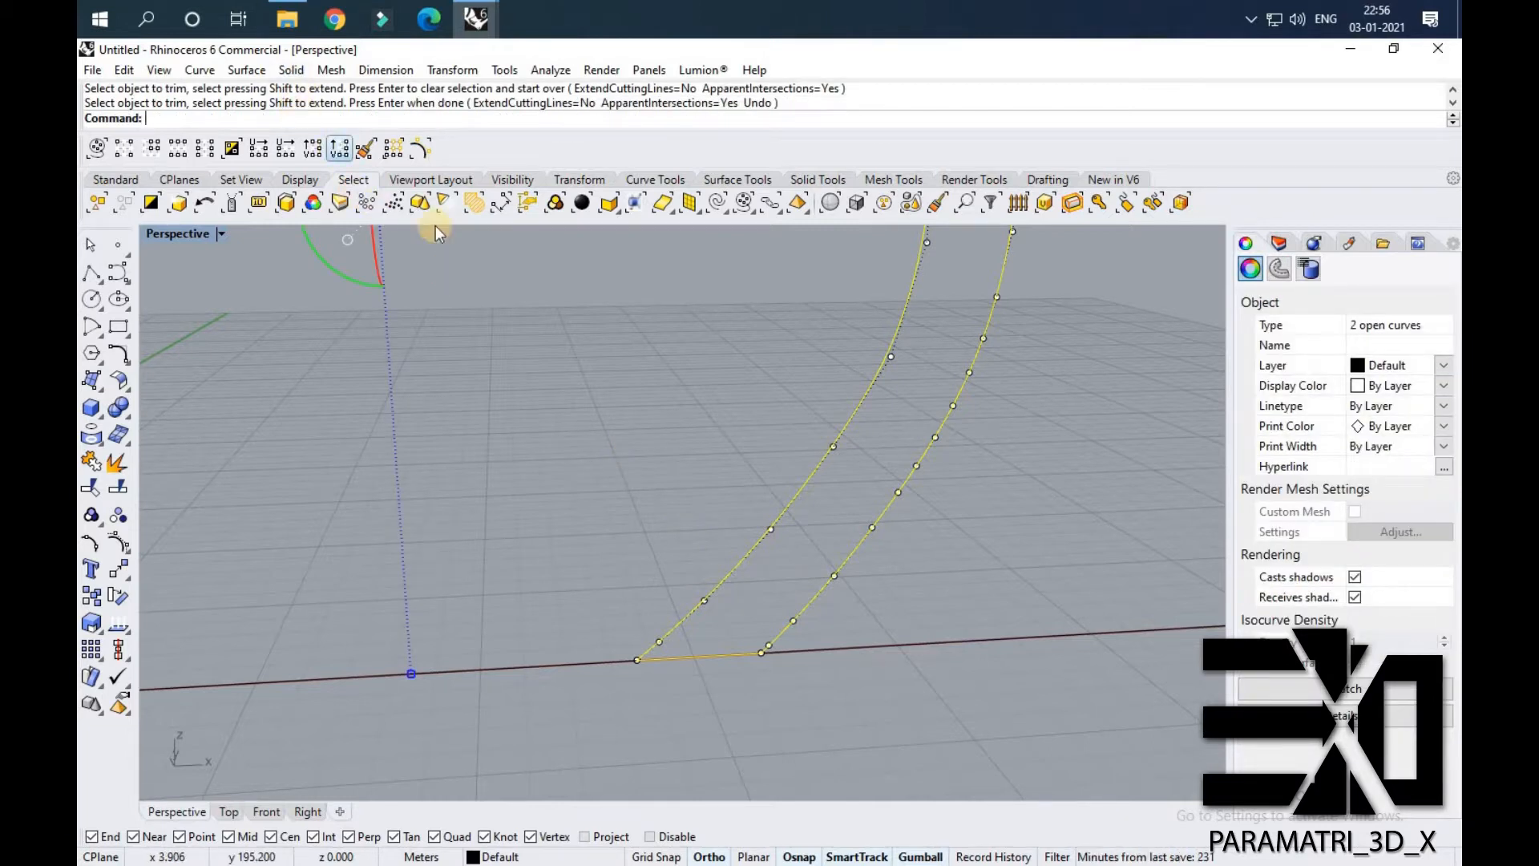
Join the rib curve and the ground line into one closed section, and check it by selecting it.
{"action": "key", "text": "ctrl+j"}
{"action": "right_click_drag", "start_coordinate": [917, 522], "coordinate": [966, 395]}
{"action": "scroll", "coordinate": [792, 484], "scroll_direction": "down", "scroll_amount": 5}
{"action": "left_click", "coordinate": [478, 324]}
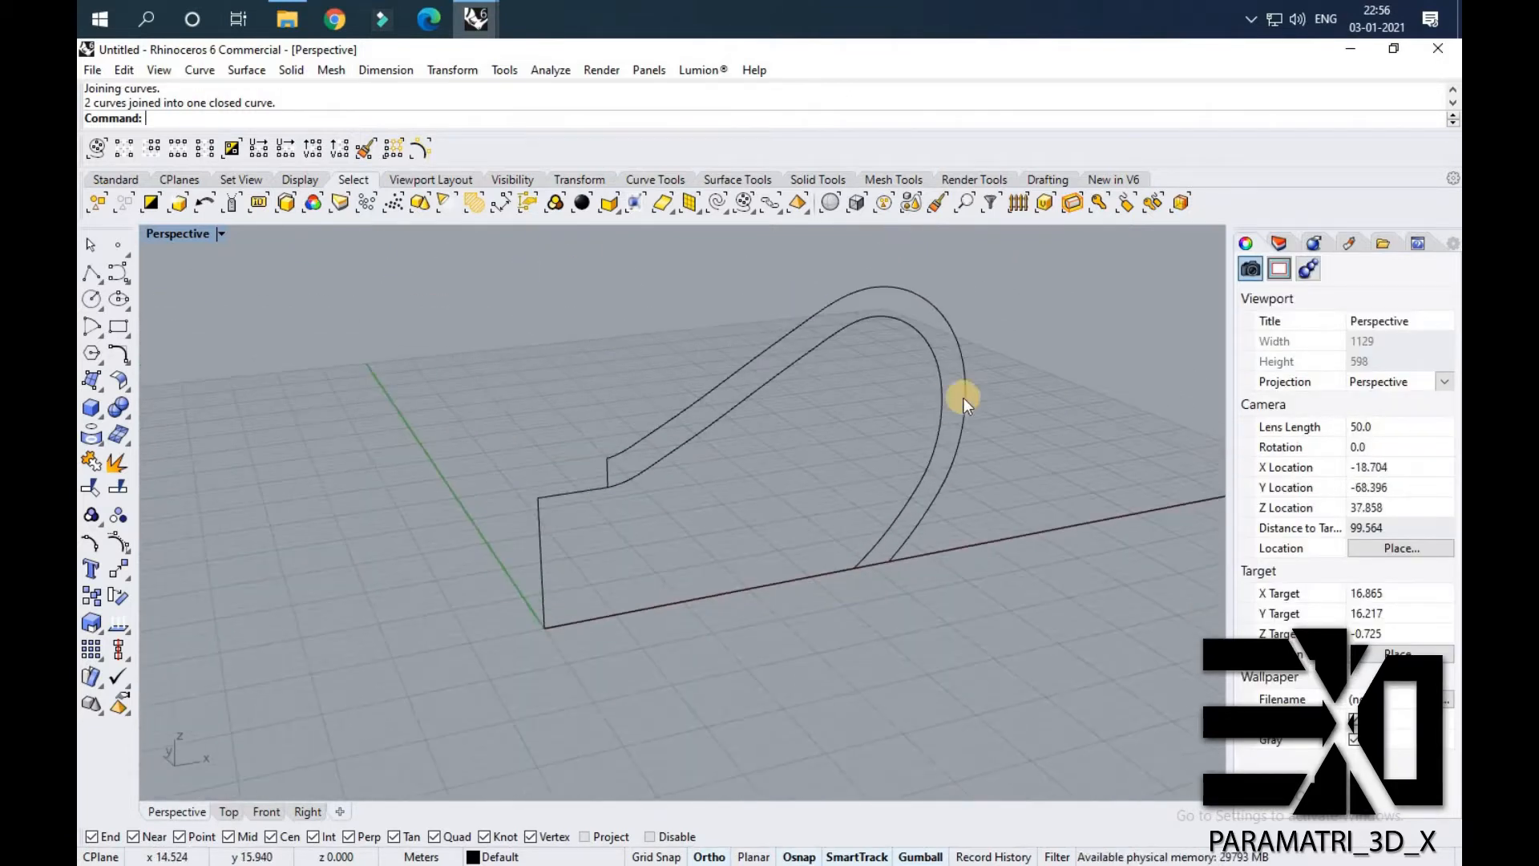
{"action": "left_click", "coordinate": [938, 401]}
{"action": "left_click", "coordinate": [932, 426]}
{"action": "right_click_drag", "start_coordinate": [740, 510], "coordinate": [934, 378]}
{"action": "left_click", "coordinate": [927, 377]}
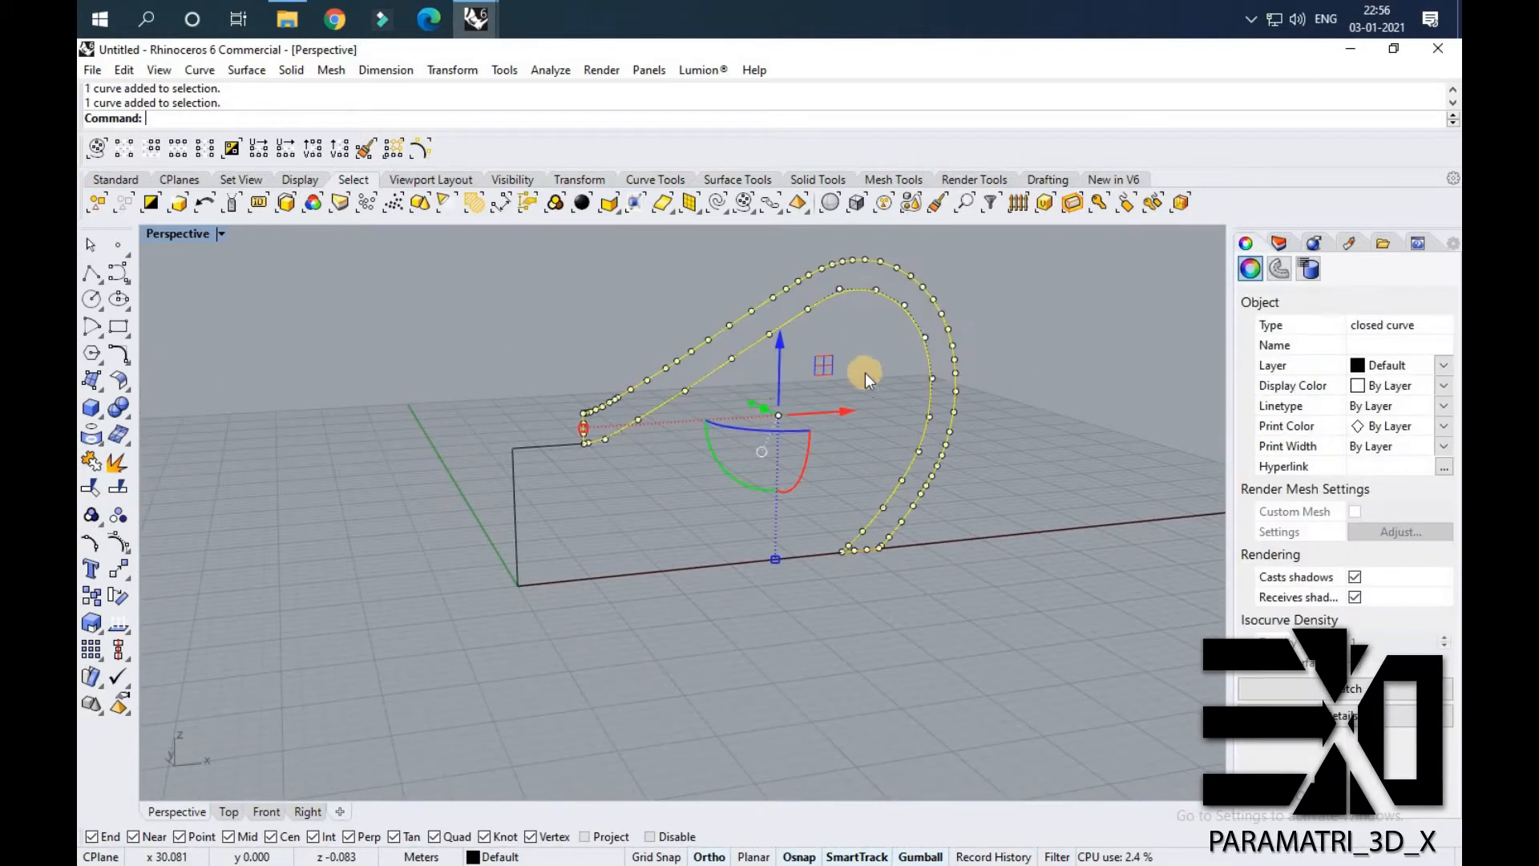
Scale a smaller copy of the closed rib section about the origin, with its outer foot about 12 m from the origin.
{"action": "left_click", "coordinate": [700, 460]}
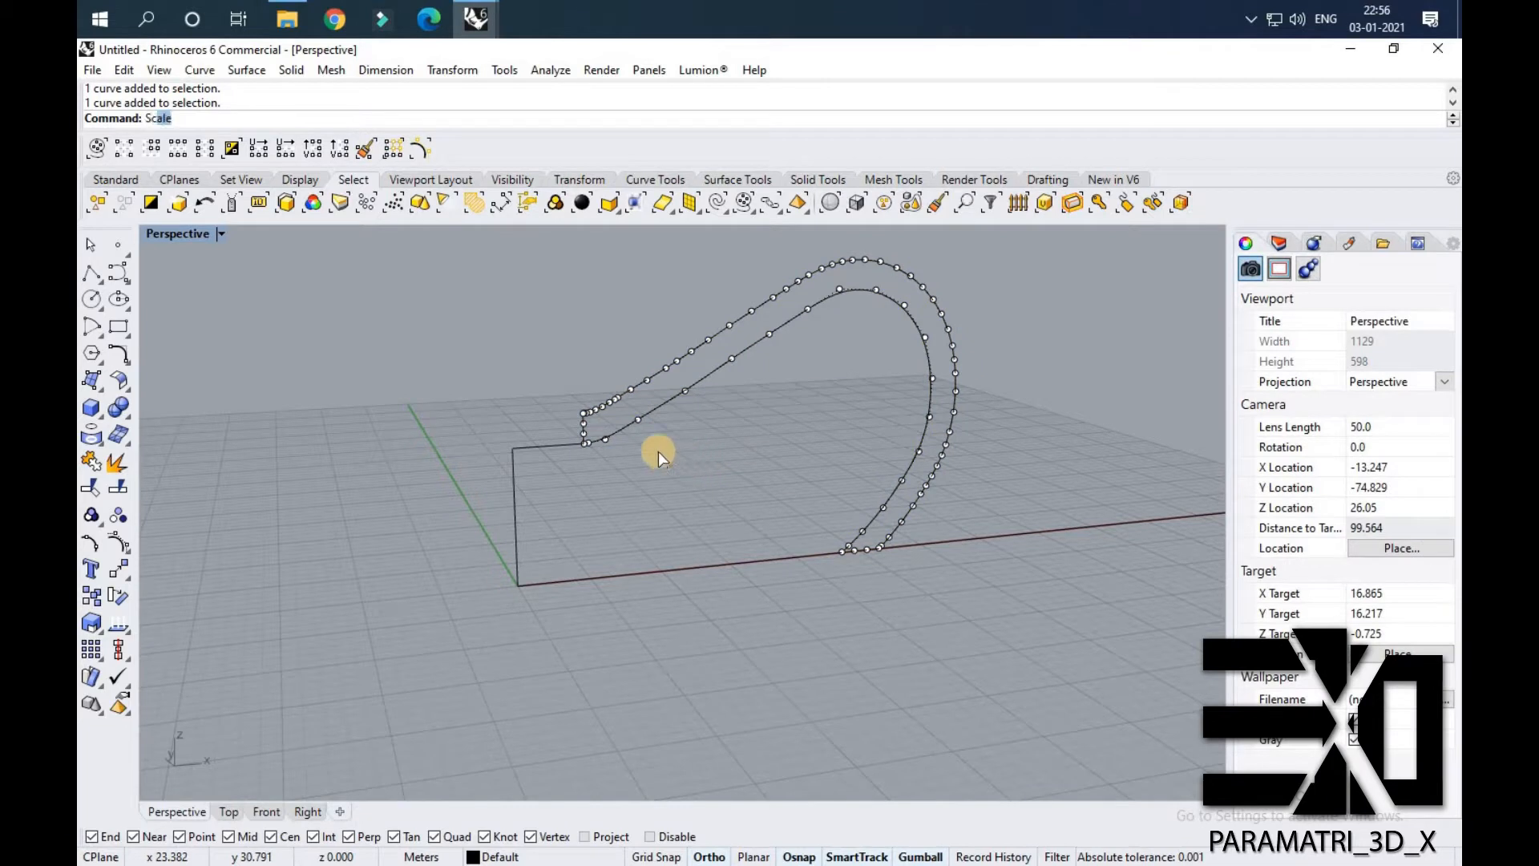
{"action": "key", "text": "Return"}
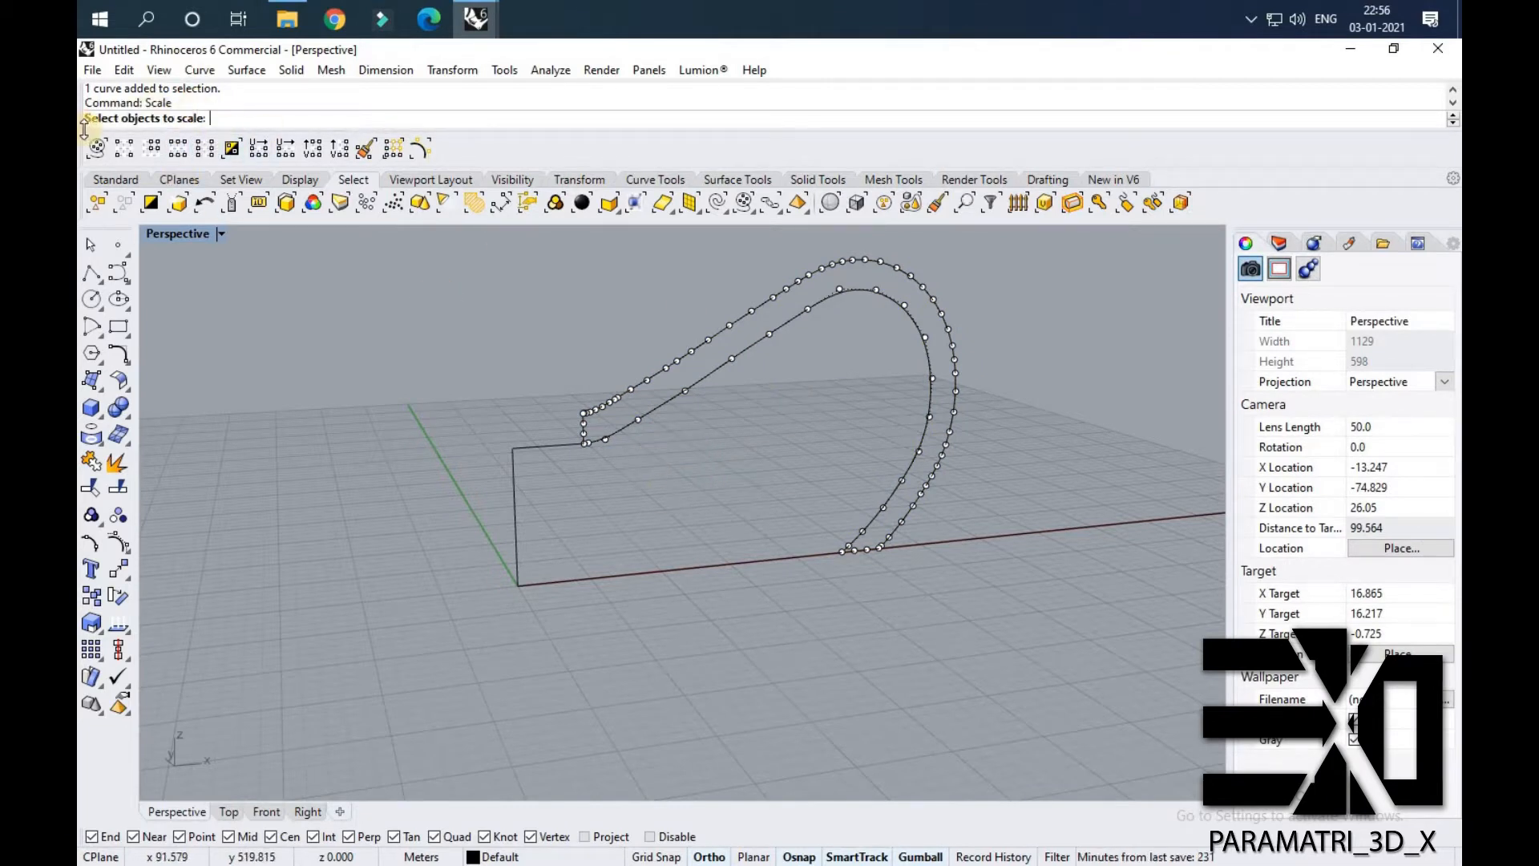
{"action": "scroll", "coordinate": [712, 392], "scroll_direction": "up", "scroll_amount": 2}
{"action": "left_click", "coordinate": [715, 390]}
{"action": "key", "text": "Return"}
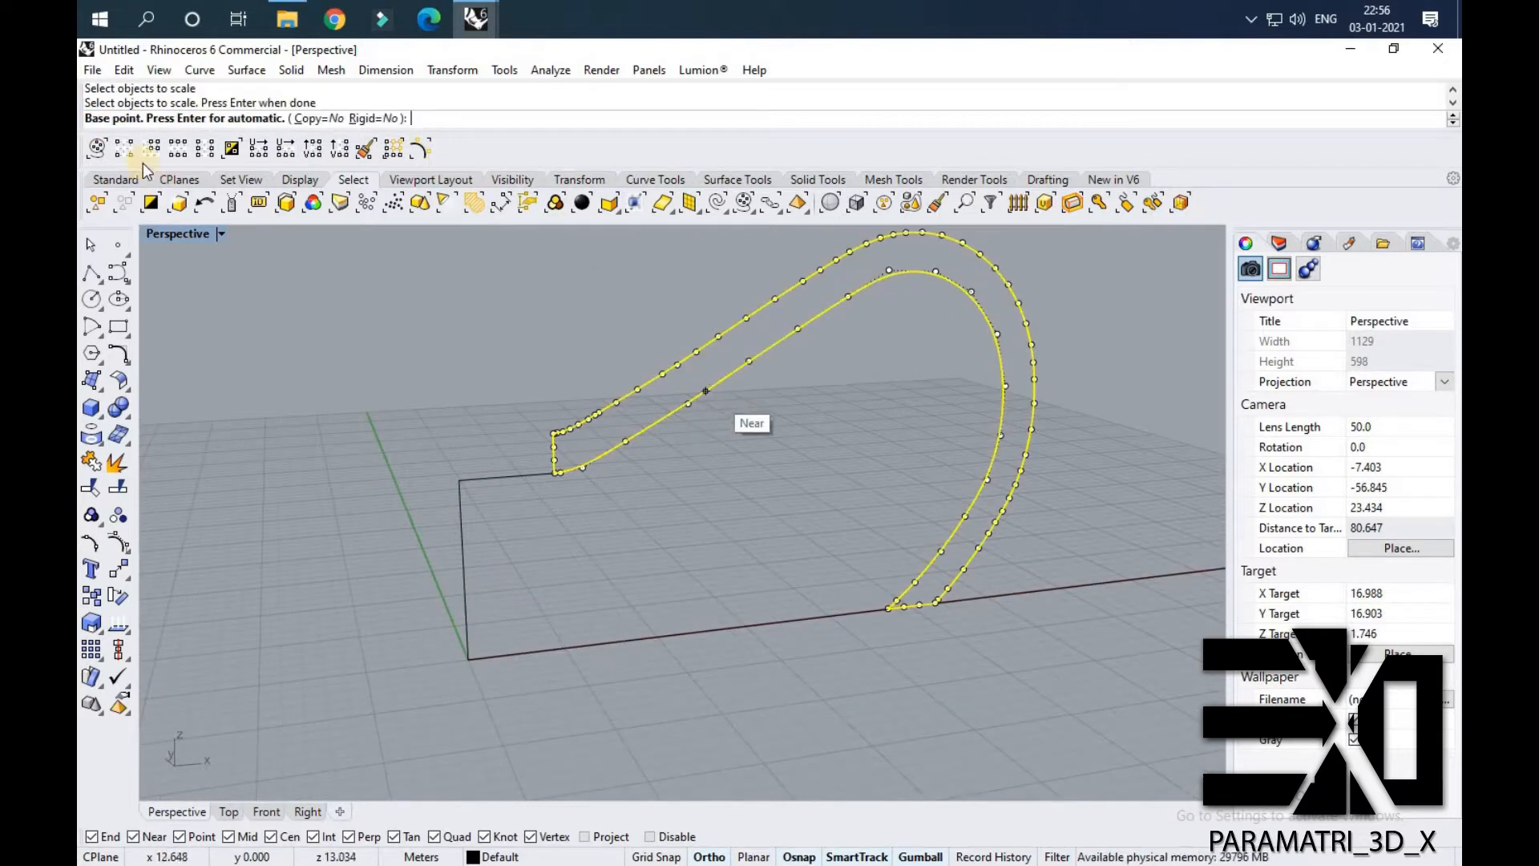
{"action": "left_click", "coordinate": [470, 663]}
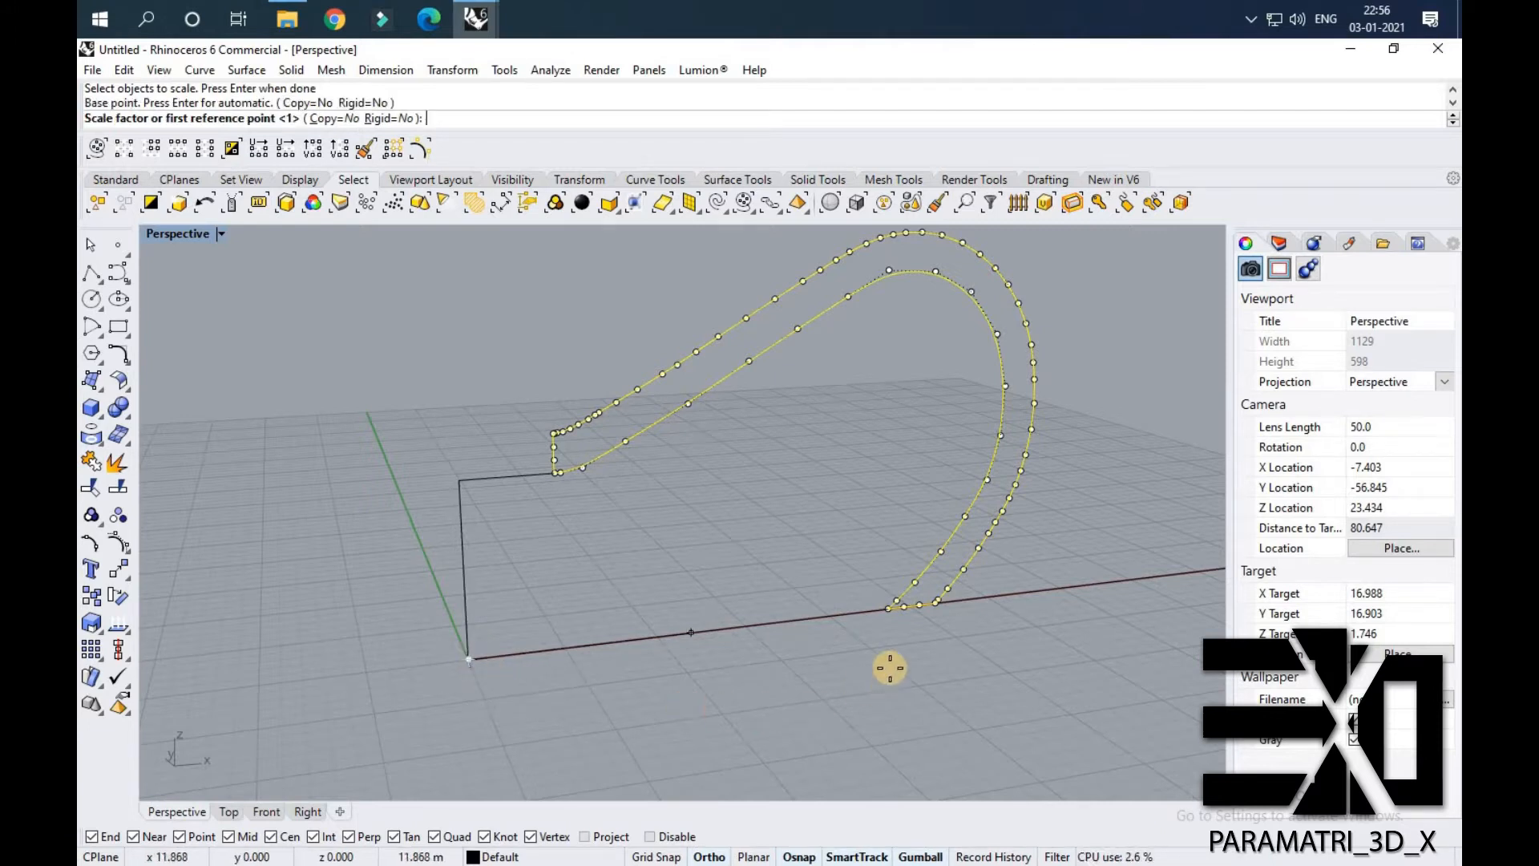
{"action": "scroll", "coordinate": [930, 601], "scroll_direction": "up", "scroll_amount": 4}
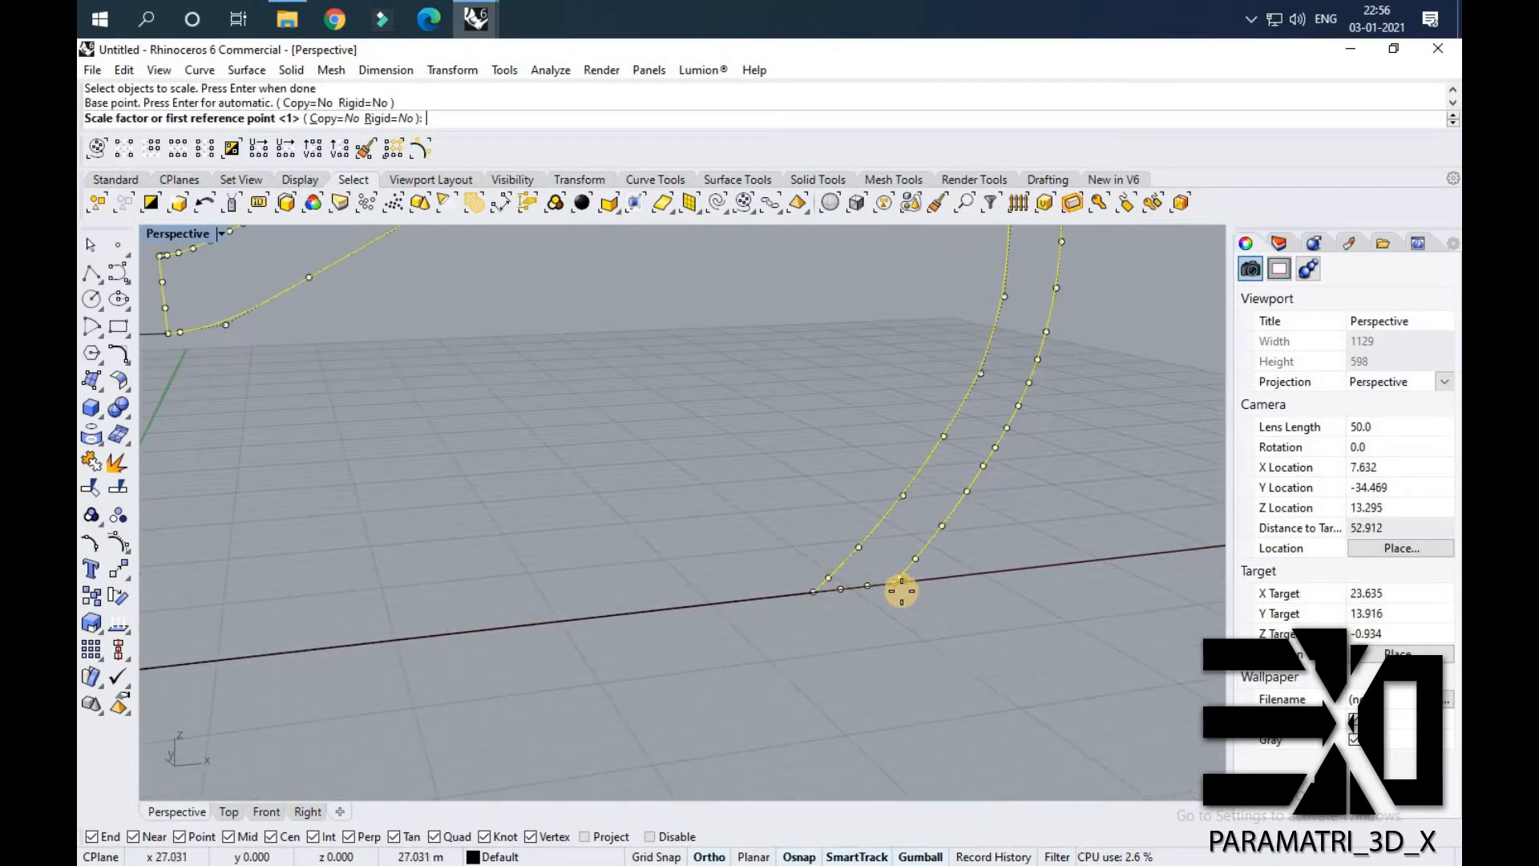
{"action": "left_click", "coordinate": [899, 589]}
{"action": "scroll", "coordinate": [815, 588], "scroll_direction": "down", "scroll_amount": 5}
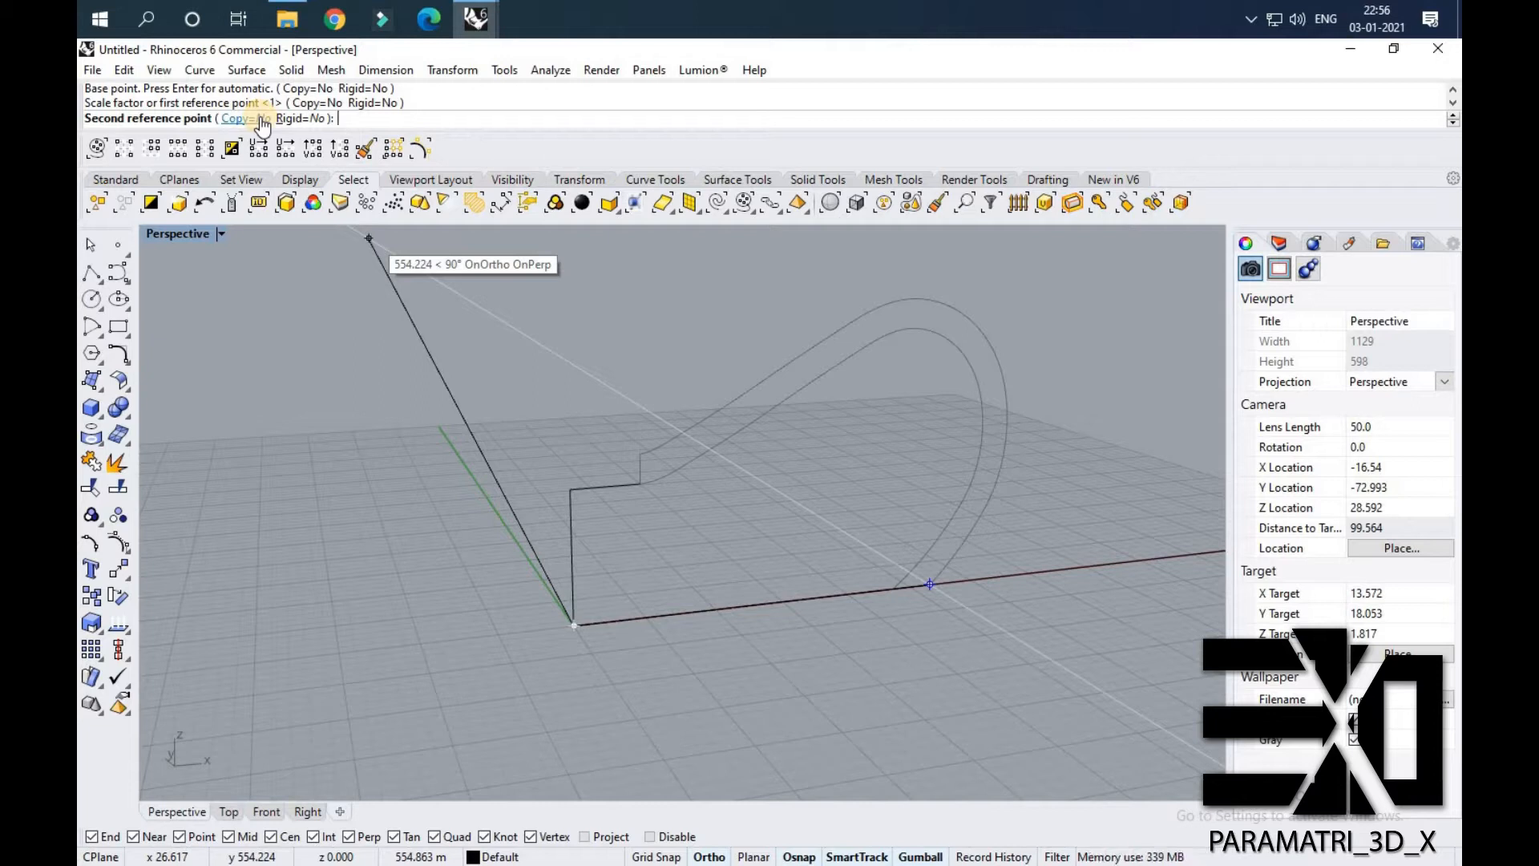
{"action": "left_click", "coordinate": [260, 119]}
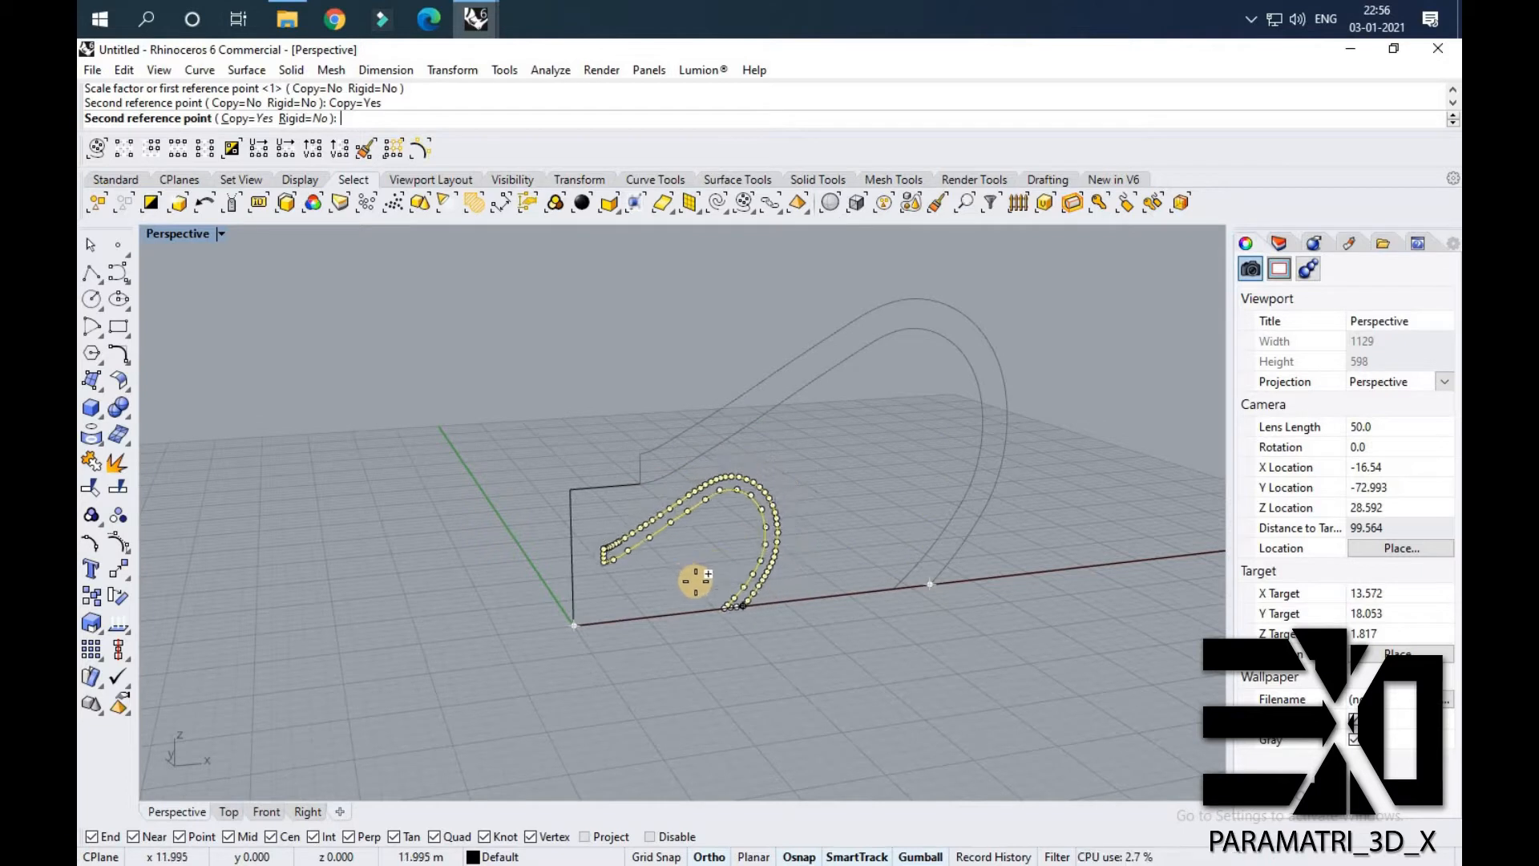
{"action": "scroll", "coordinate": [694, 576], "scroll_direction": "up", "scroll_amount": 2}
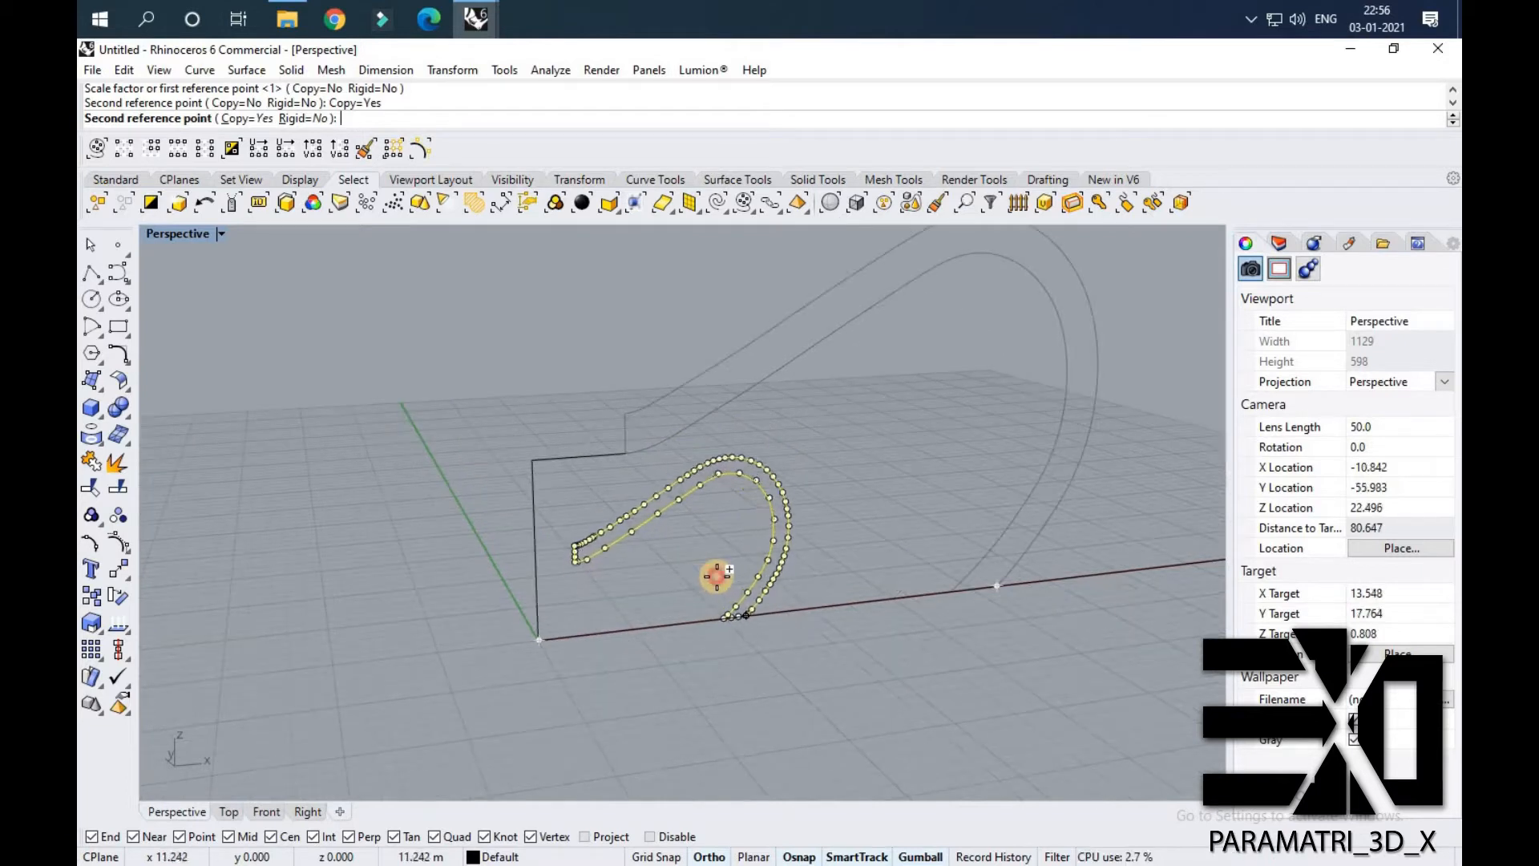
{"action": "left_click", "coordinate": [725, 565]}
{"action": "right_click", "coordinate": [750, 553]}
{"action": "right_click_drag", "start_coordinate": [751, 553], "coordinate": [623, 433]}
{"action": "scroll", "coordinate": [624, 433], "scroll_direction": "up", "scroll_amount": 2}
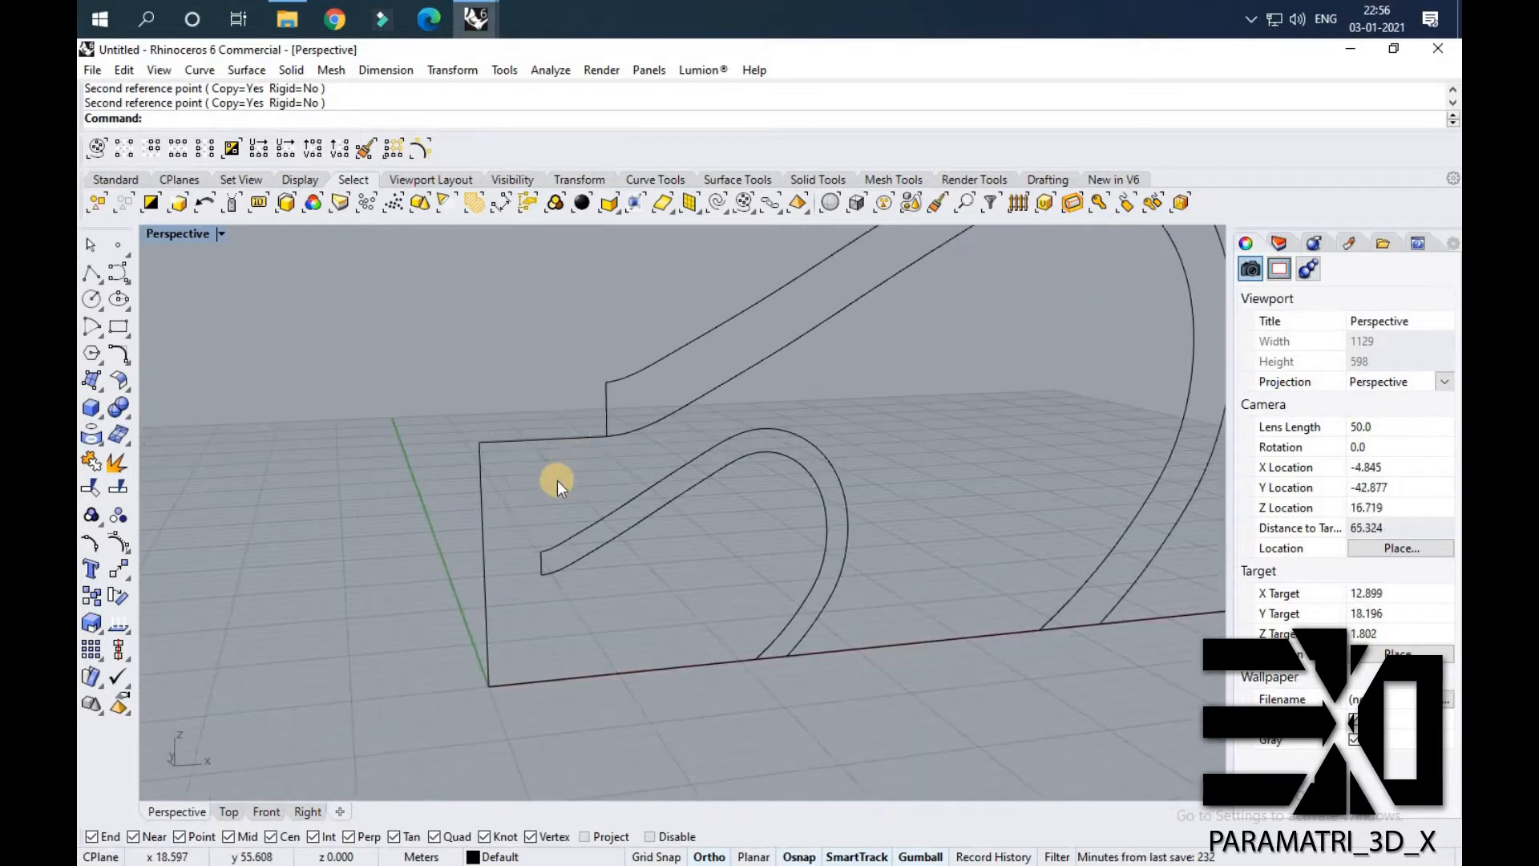
Copy the vertical line at the origin from its upper end to the large rib's inner corner.
{"action": "left_click_drag", "start_coordinate": [550, 481], "coordinate": [356, 518]}
{"action": "type", "text": "Copy"}
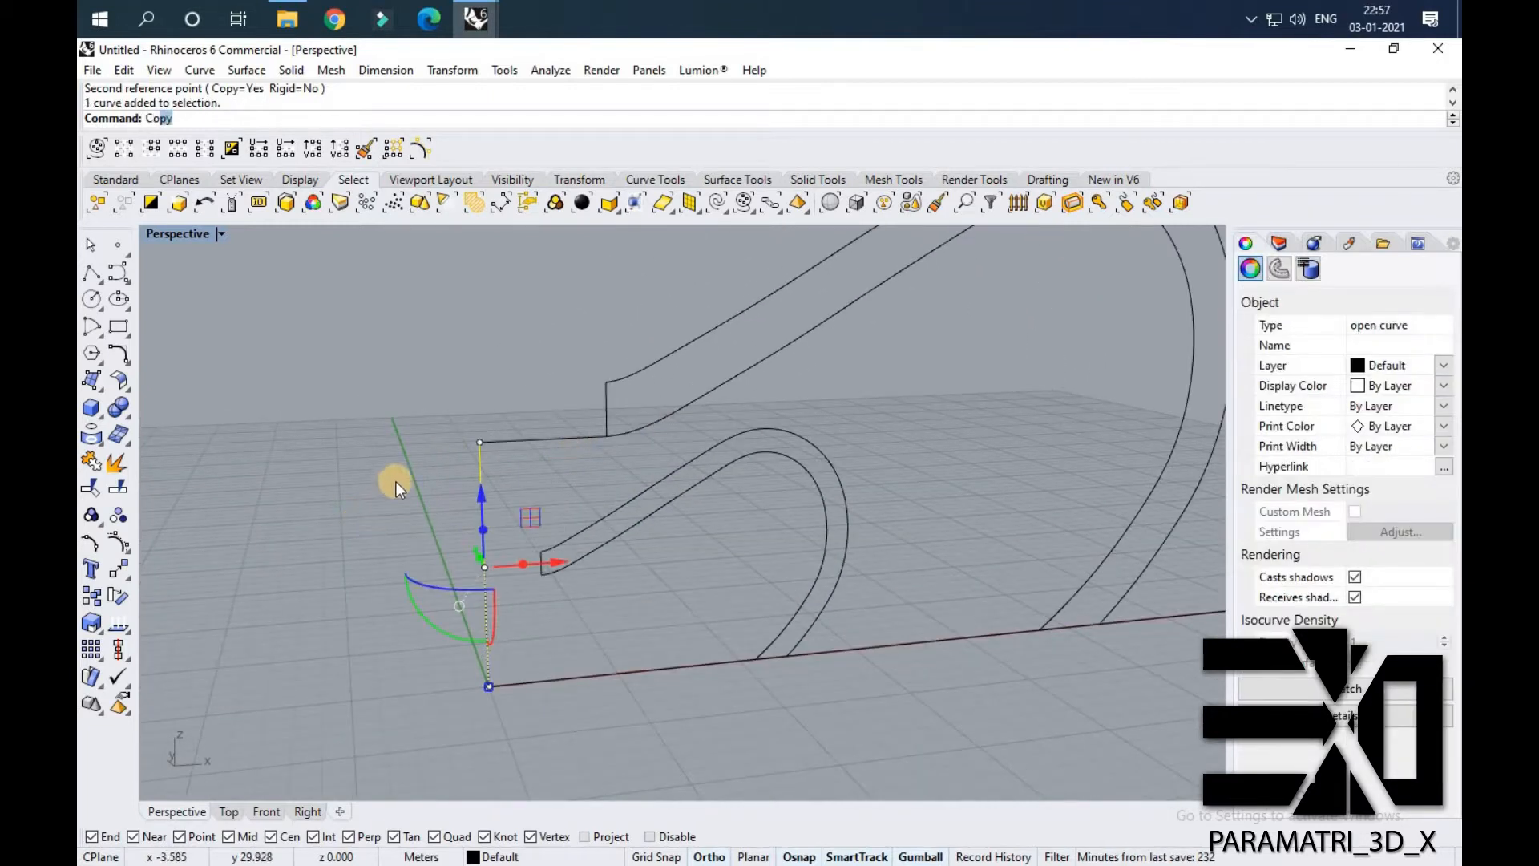
{"action": "key", "text": "Return"}
{"action": "left_click", "coordinate": [480, 441]}
{"action": "left_click", "coordinate": [607, 437]}
{"action": "key", "text": "Escape"}
{"action": "key", "text": "Escape"}
Trim the small section's end beyond the copied vertical line, and trim the line above and below the section.
{"action": "scroll", "coordinate": [673, 601], "scroll_direction": "up", "scroll_amount": 2}
{"action": "left_click_drag", "start_coordinate": [673, 601], "coordinate": [479, 488]}
{"action": "type", "text": "Tr"}
{"action": "left_click", "coordinate": [489, 574]}
{"action": "key", "text": "Escape"}
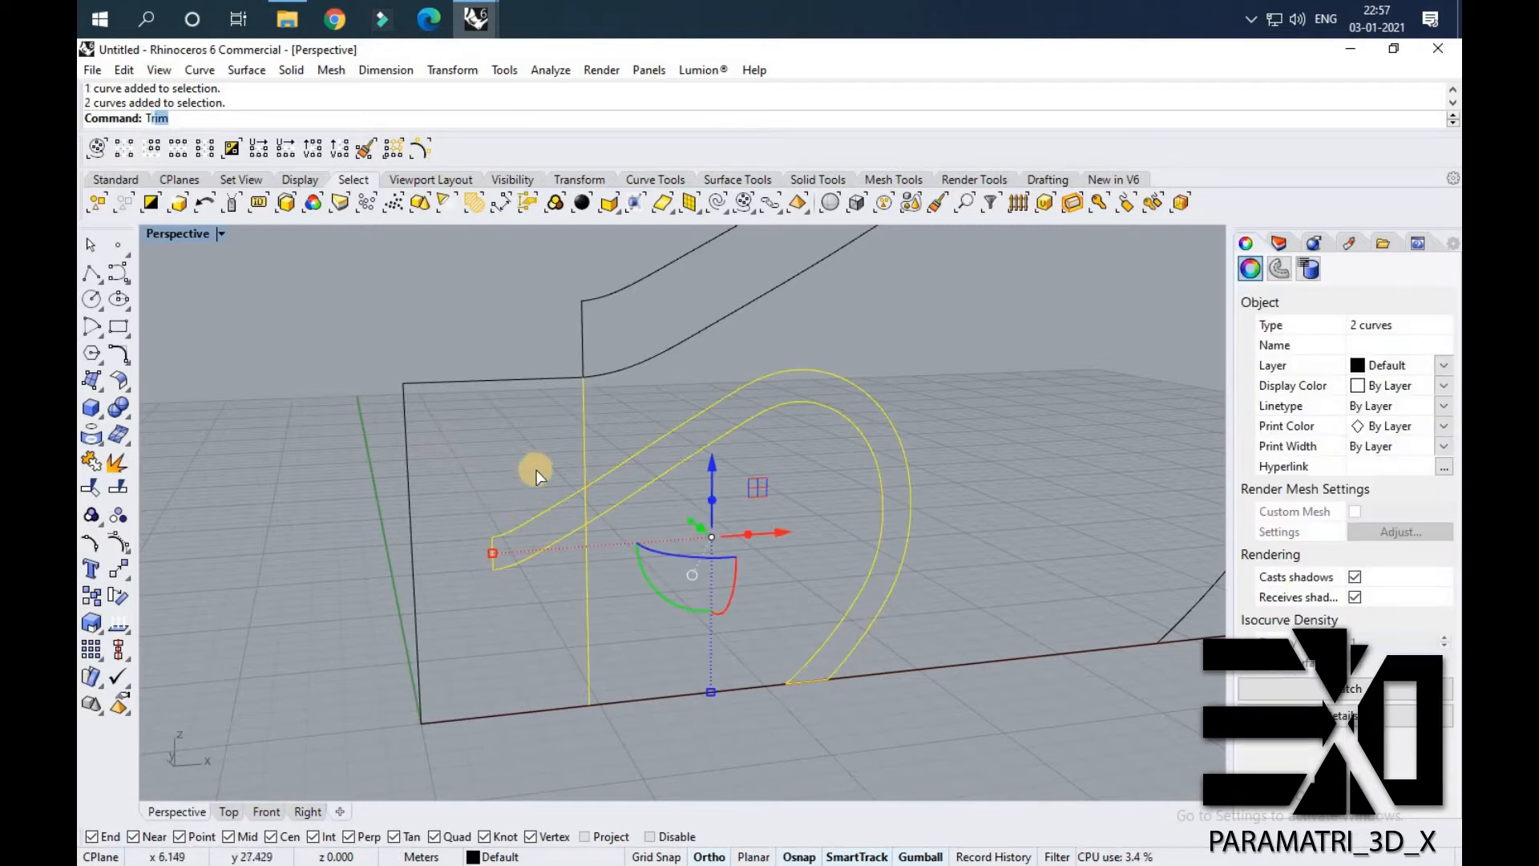
{"action": "key", "text": "Return"}
{"action": "left_click", "coordinate": [517, 556]}
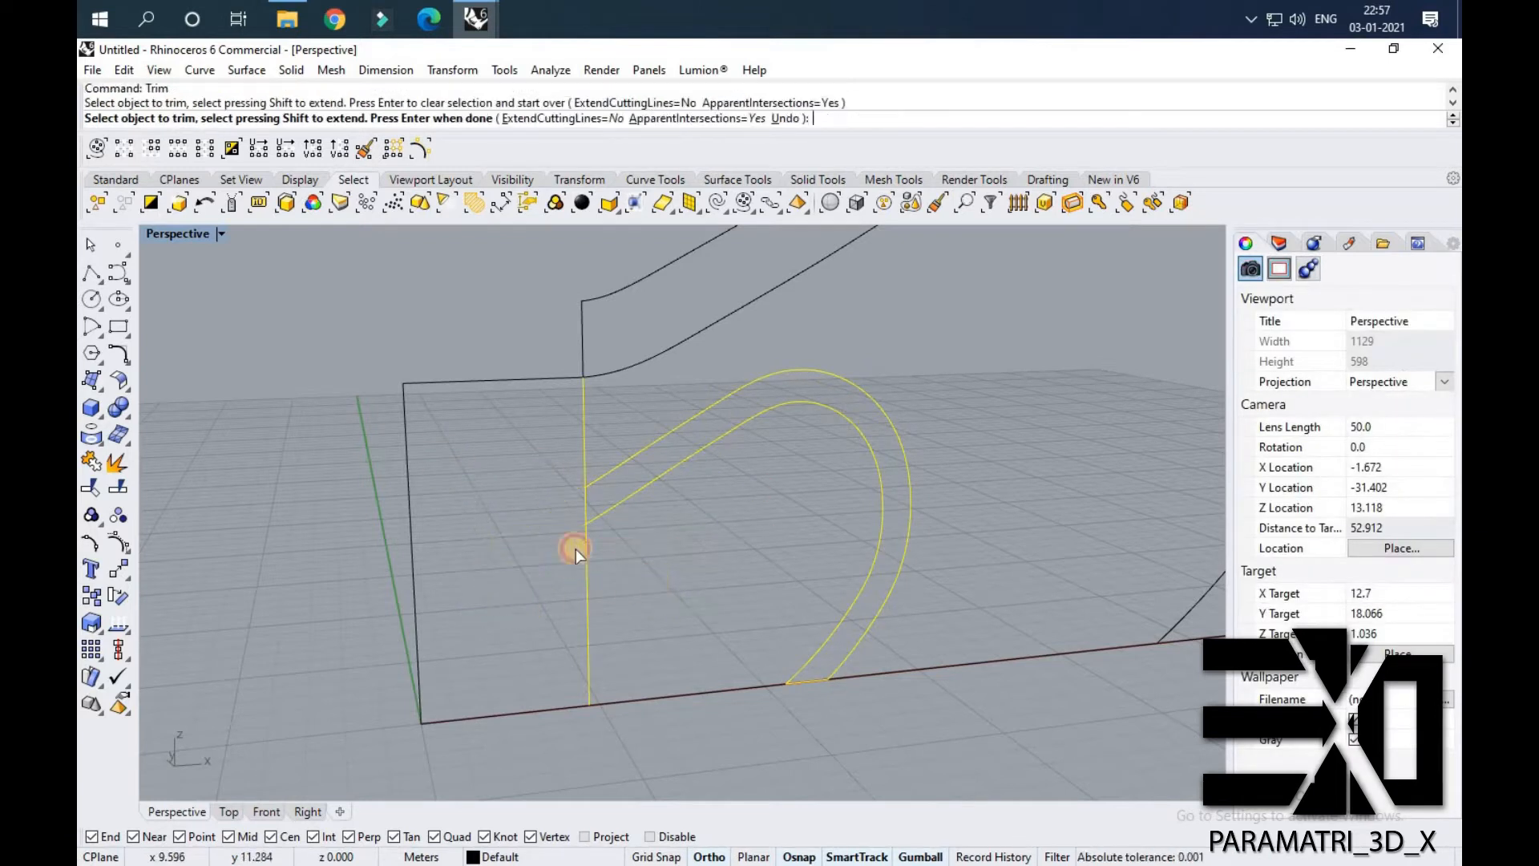
{"action": "left_click", "coordinate": [575, 548]}
{"action": "left_click", "coordinate": [583, 448]}
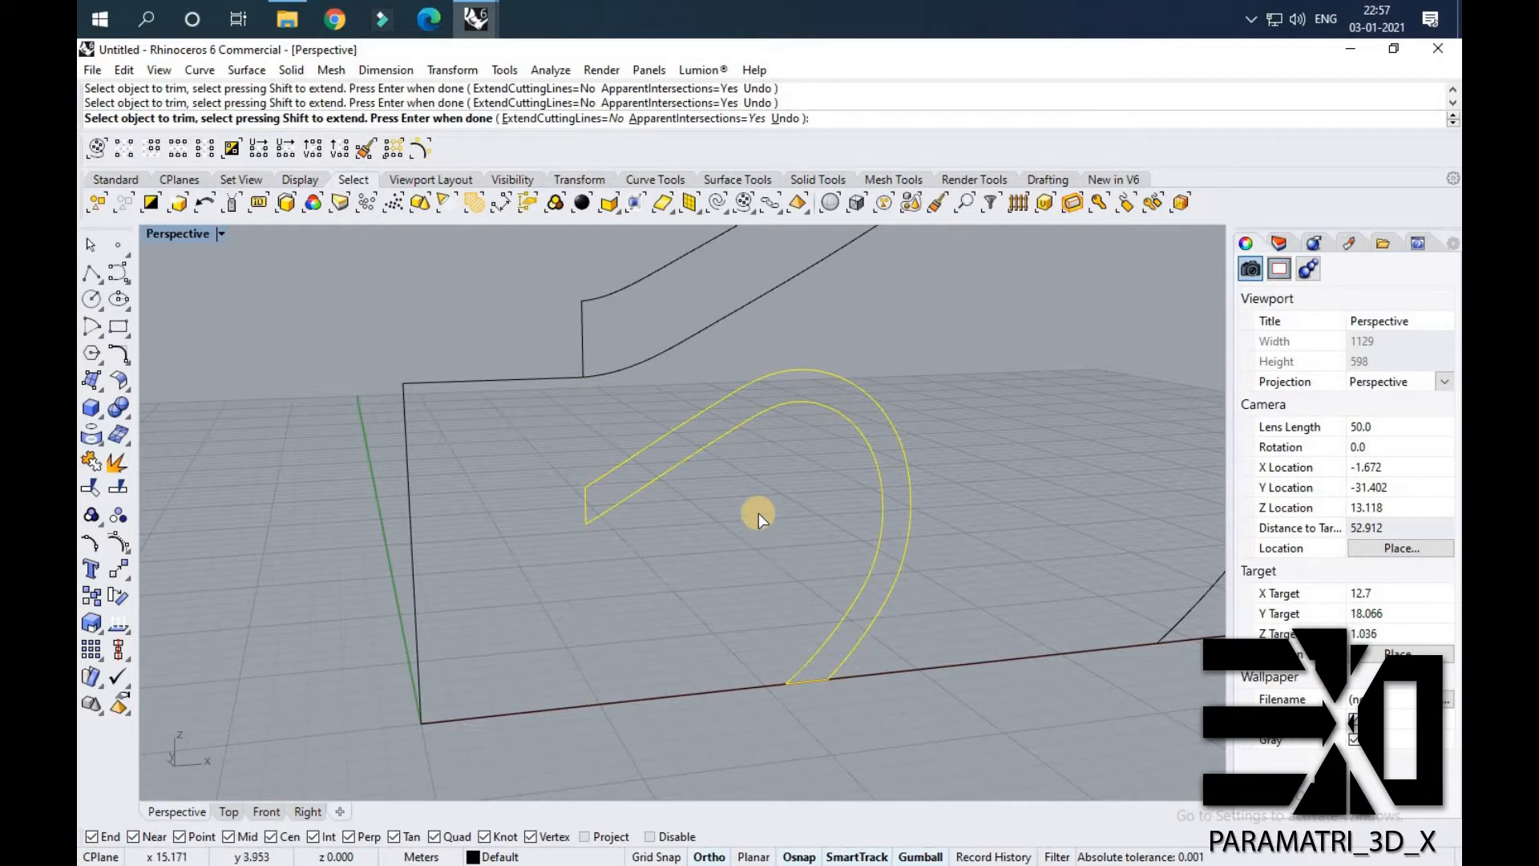
{"action": "key", "text": "Return"}
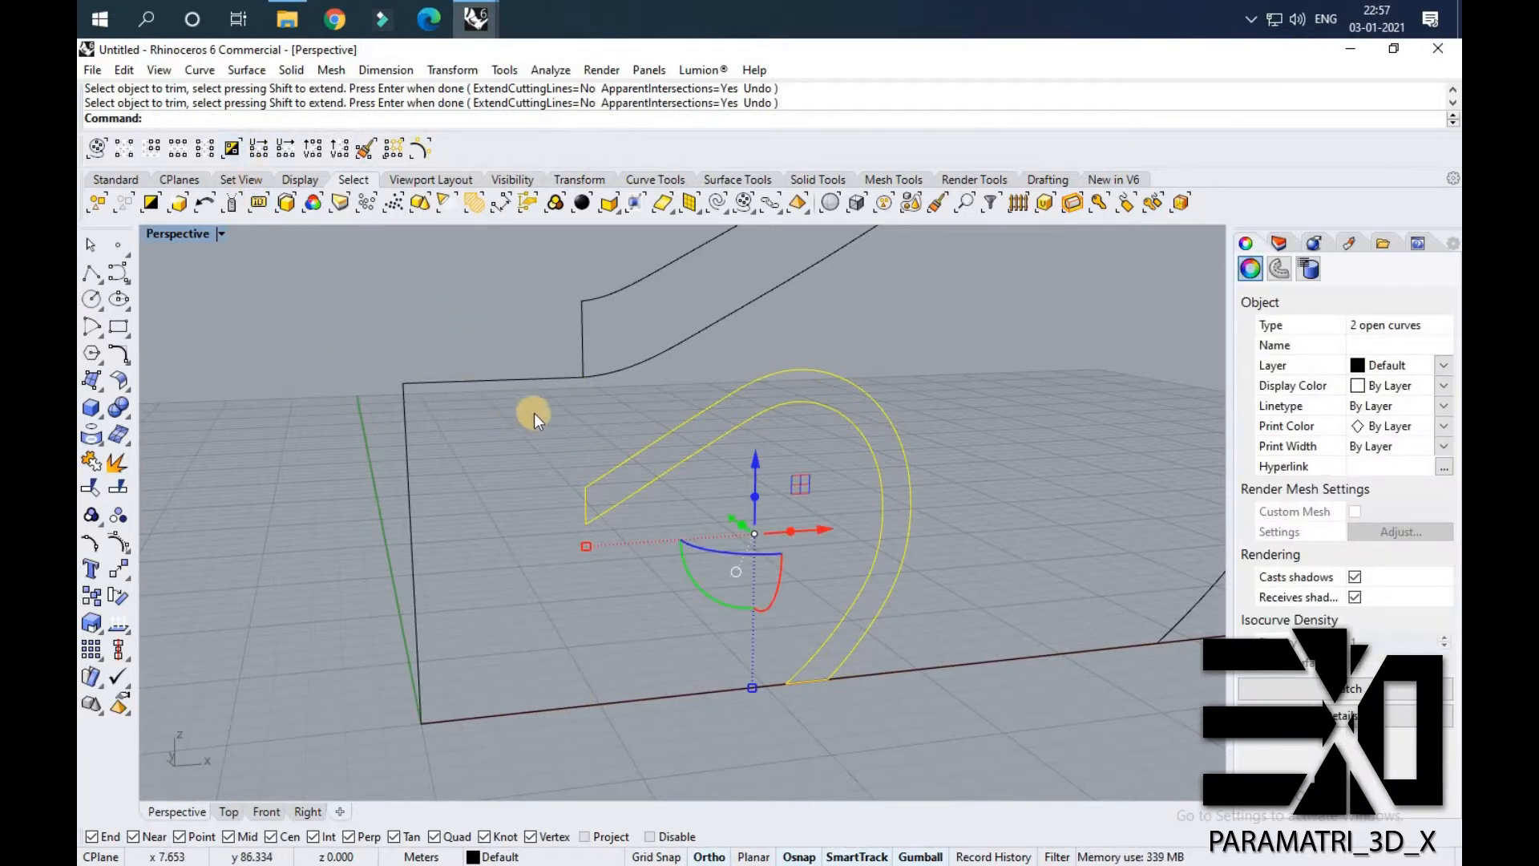
Join the trimmed small section and the remaining vertical segment into one closed curve, and check it by selecting it.
{"action": "key", "text": "ctrl+j"}
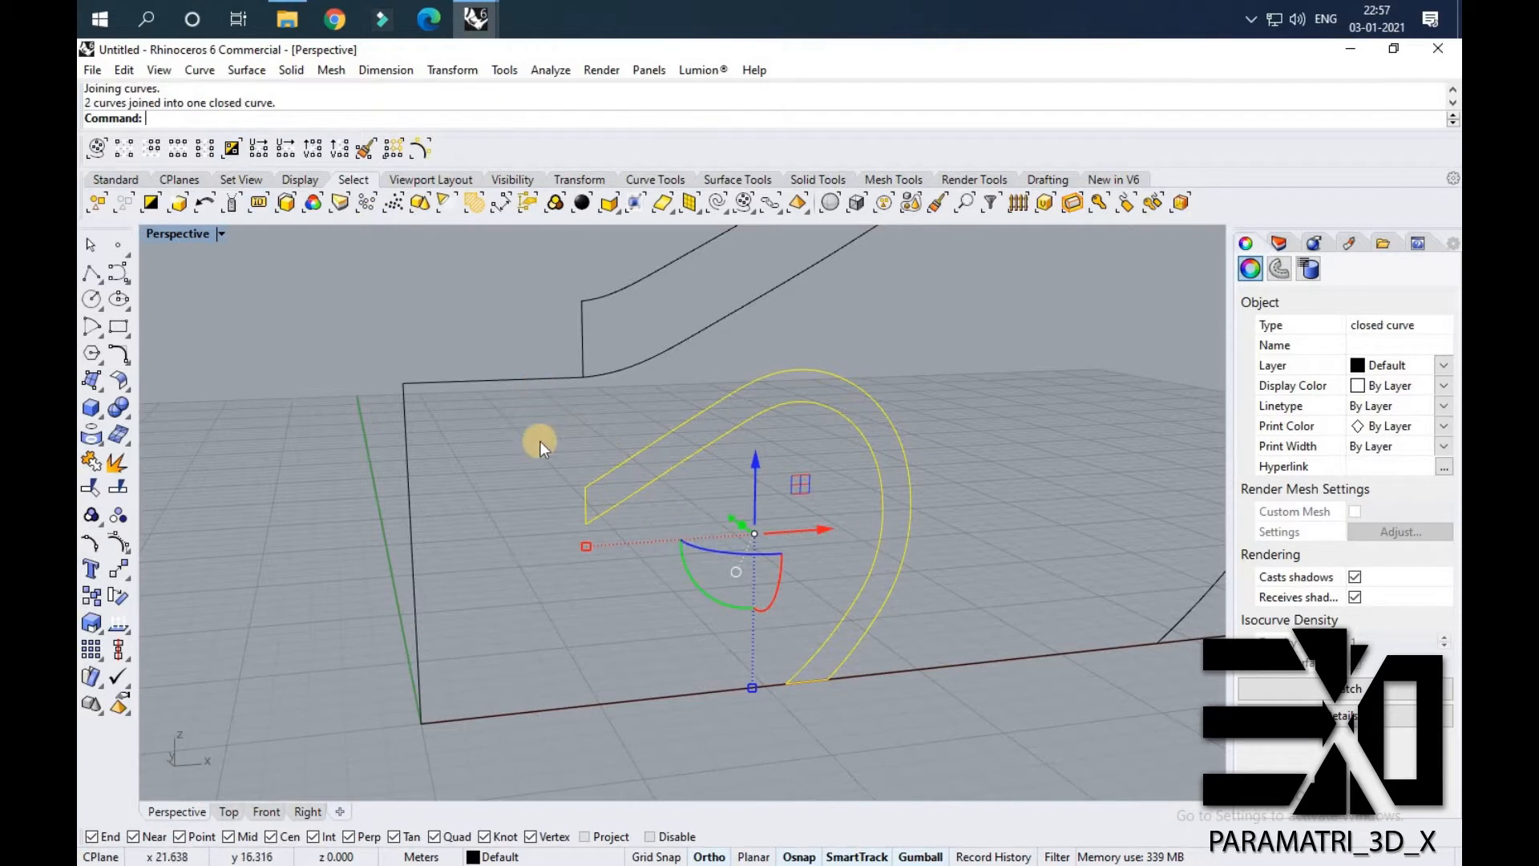
{"action": "key", "text": "Escape"}
{"action": "left_click", "coordinate": [877, 542]}
{"action": "key", "text": "Escape"}
{"action": "key", "text": "Escape"}
{"action": "scroll", "coordinate": [670, 526], "scroll_direction": "down", "scroll_amount": 10}
{"action": "right_click_drag", "start_coordinate": [653, 531], "coordinate": [677, 613]}
{"action": "scroll", "coordinate": [678, 581], "scroll_direction": "up", "scroll_amount": 2}
{"action": "scroll", "coordinate": [677, 614], "scroll_direction": "up", "scroll_amount": 3}
{"action": "left_click", "coordinate": [688, 610]}
{"action": "key", "text": "Escape"}
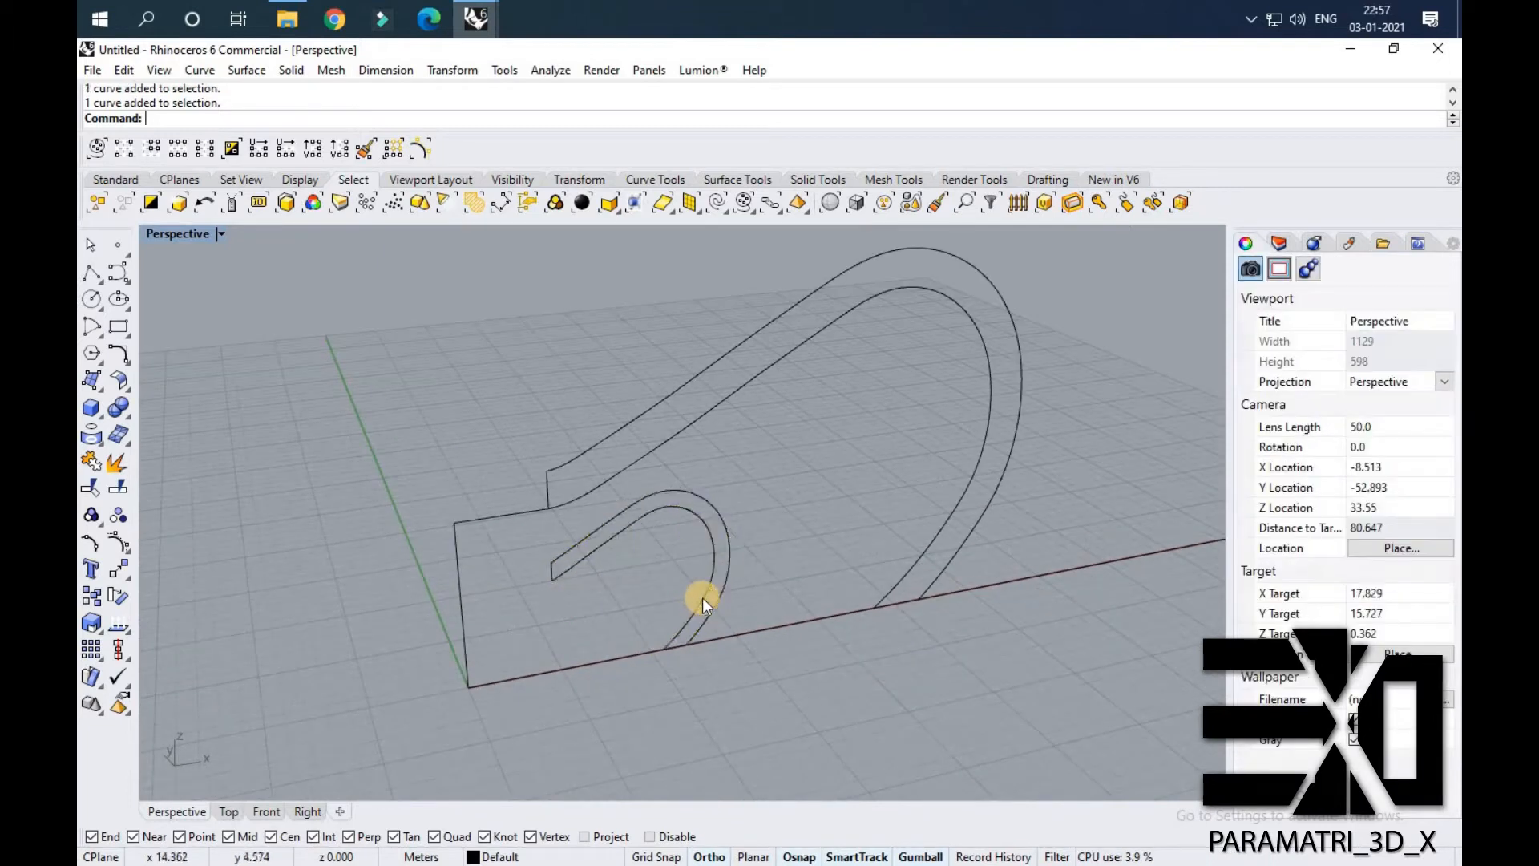
Rotate the small closed section freely about the origin by about 40° clockwise, using its outer foot as the reference point.
{"action": "left_click", "coordinate": [119, 298]}
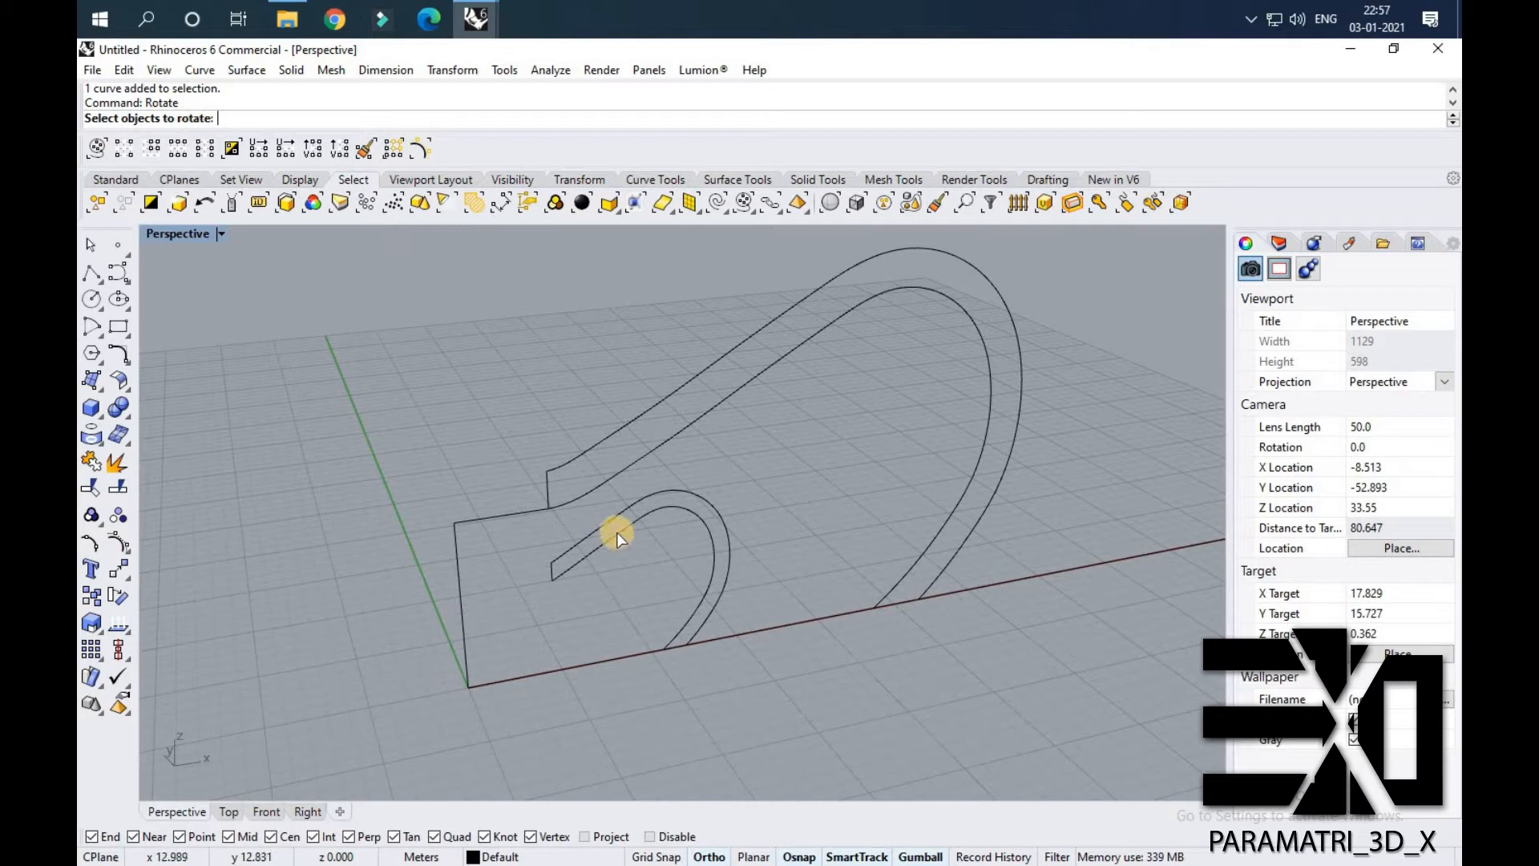
{"action": "left_click", "coordinate": [578, 557]}
{"action": "scroll", "coordinate": [561, 561], "scroll_direction": "down", "scroll_amount": 2}
{"action": "key", "text": "Return"}
{"action": "scroll", "coordinate": [495, 578], "scroll_direction": "down", "scroll_amount": 1}
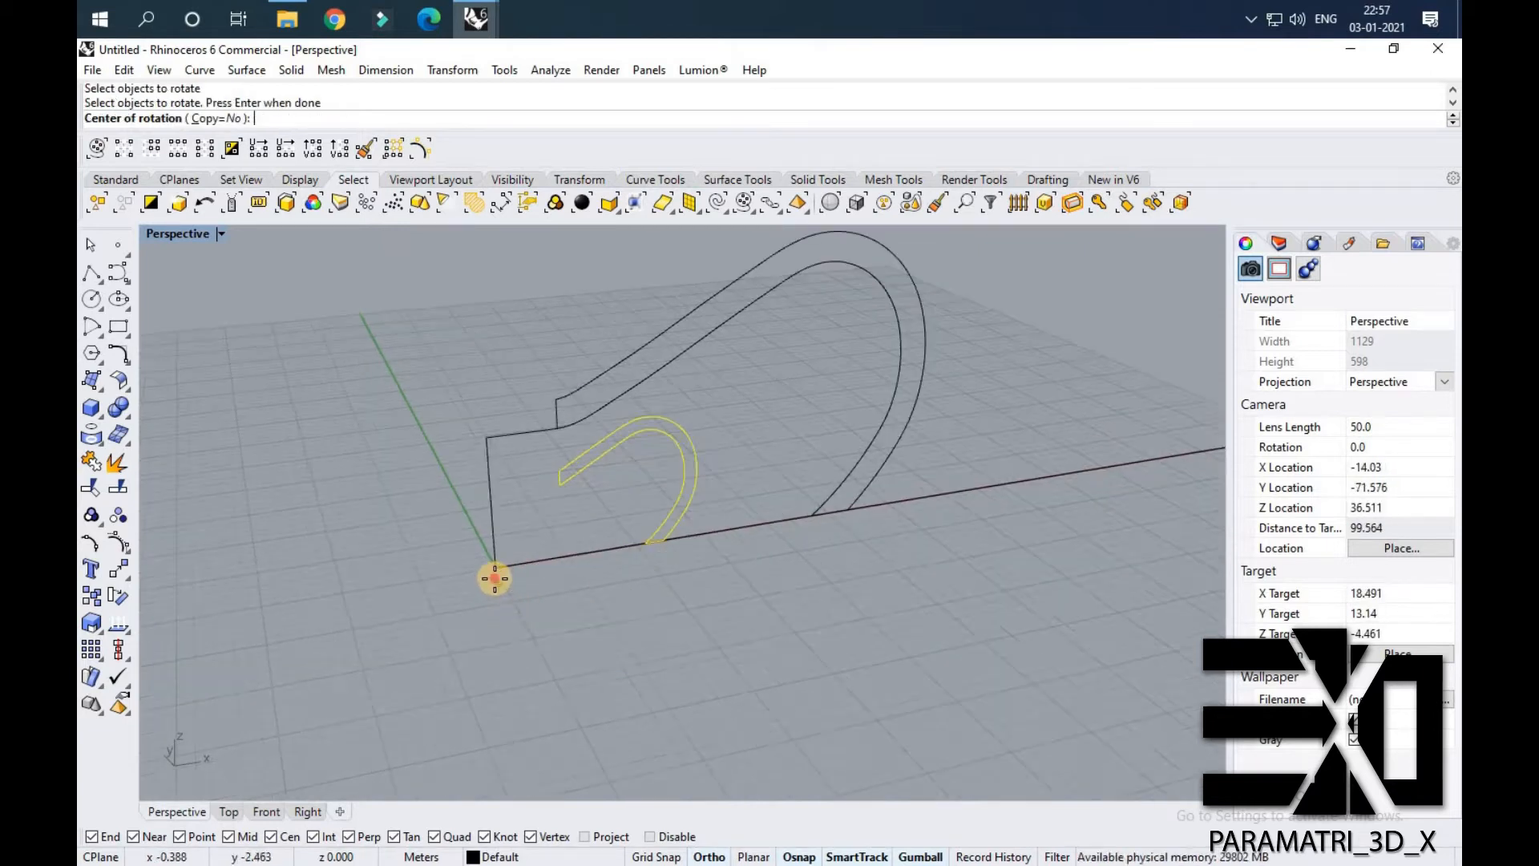
{"action": "left_click", "coordinate": [494, 578]}
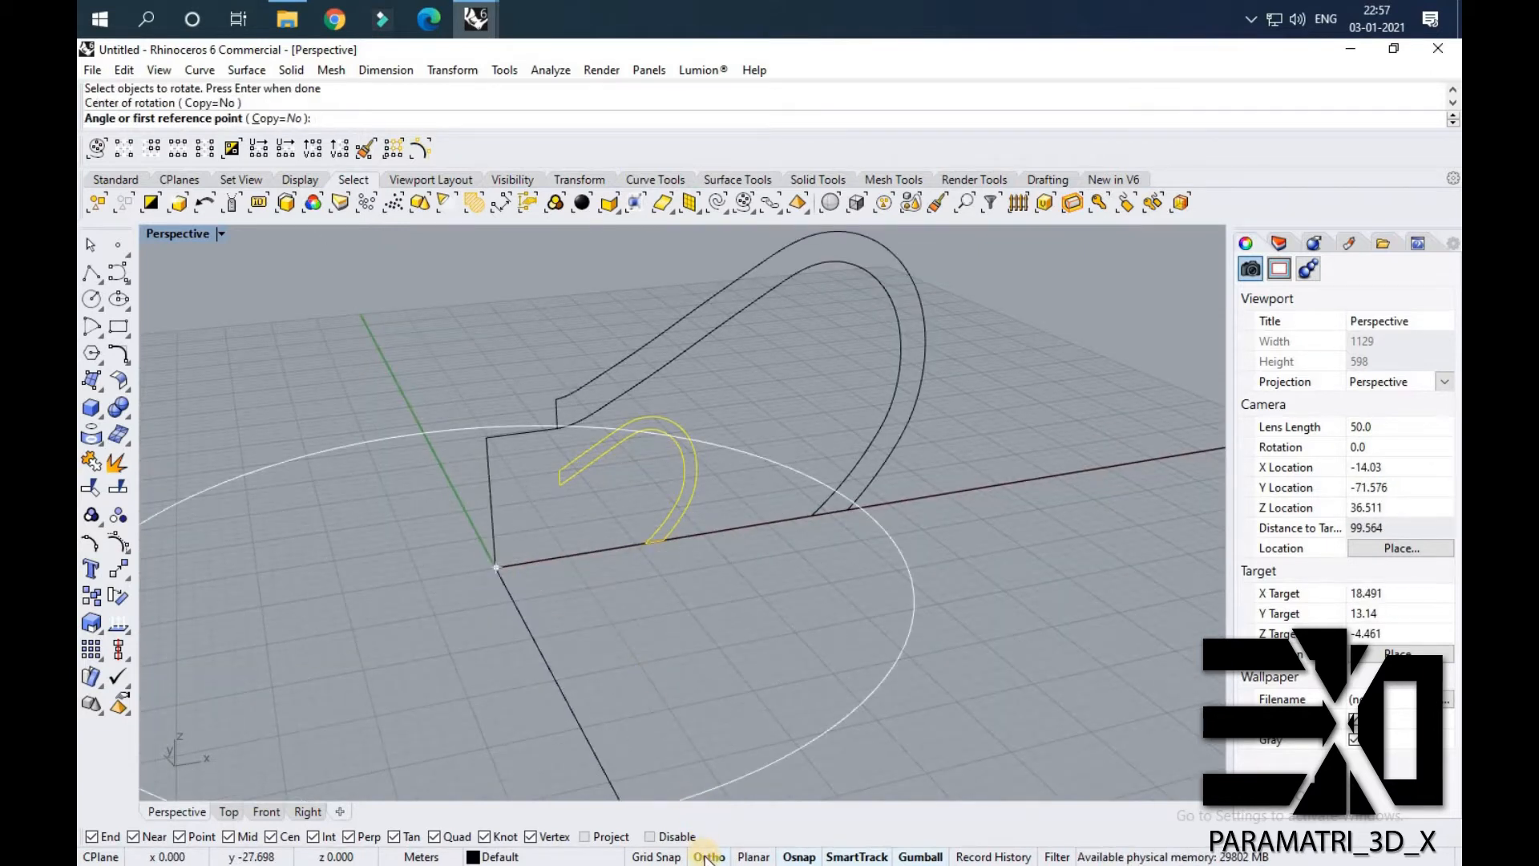
{"action": "scroll", "coordinate": [663, 536], "scroll_direction": "up", "scroll_amount": 2}
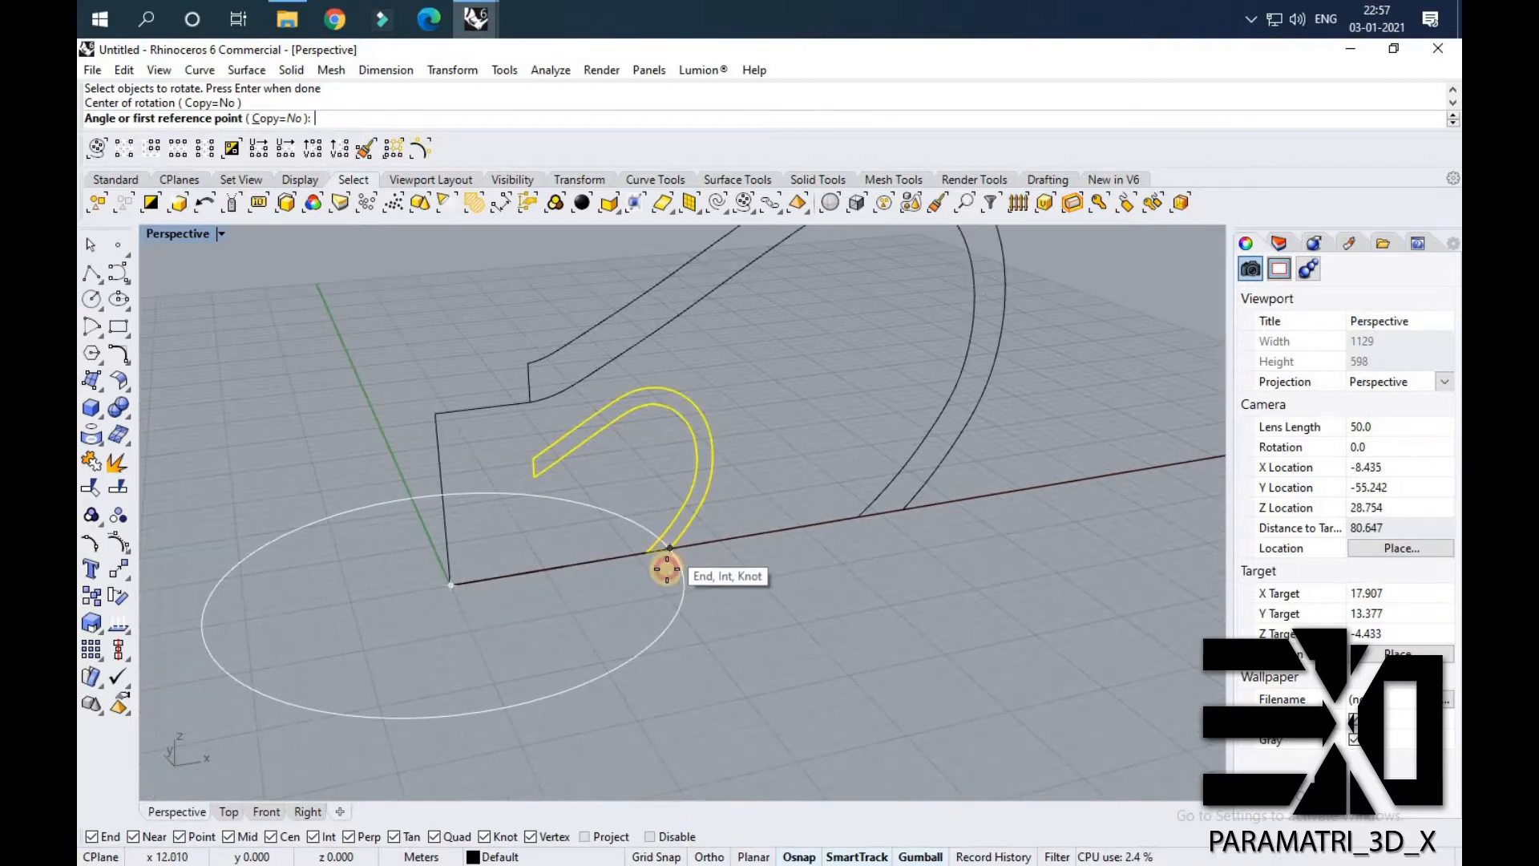
{"action": "left_click", "coordinate": [666, 569]}
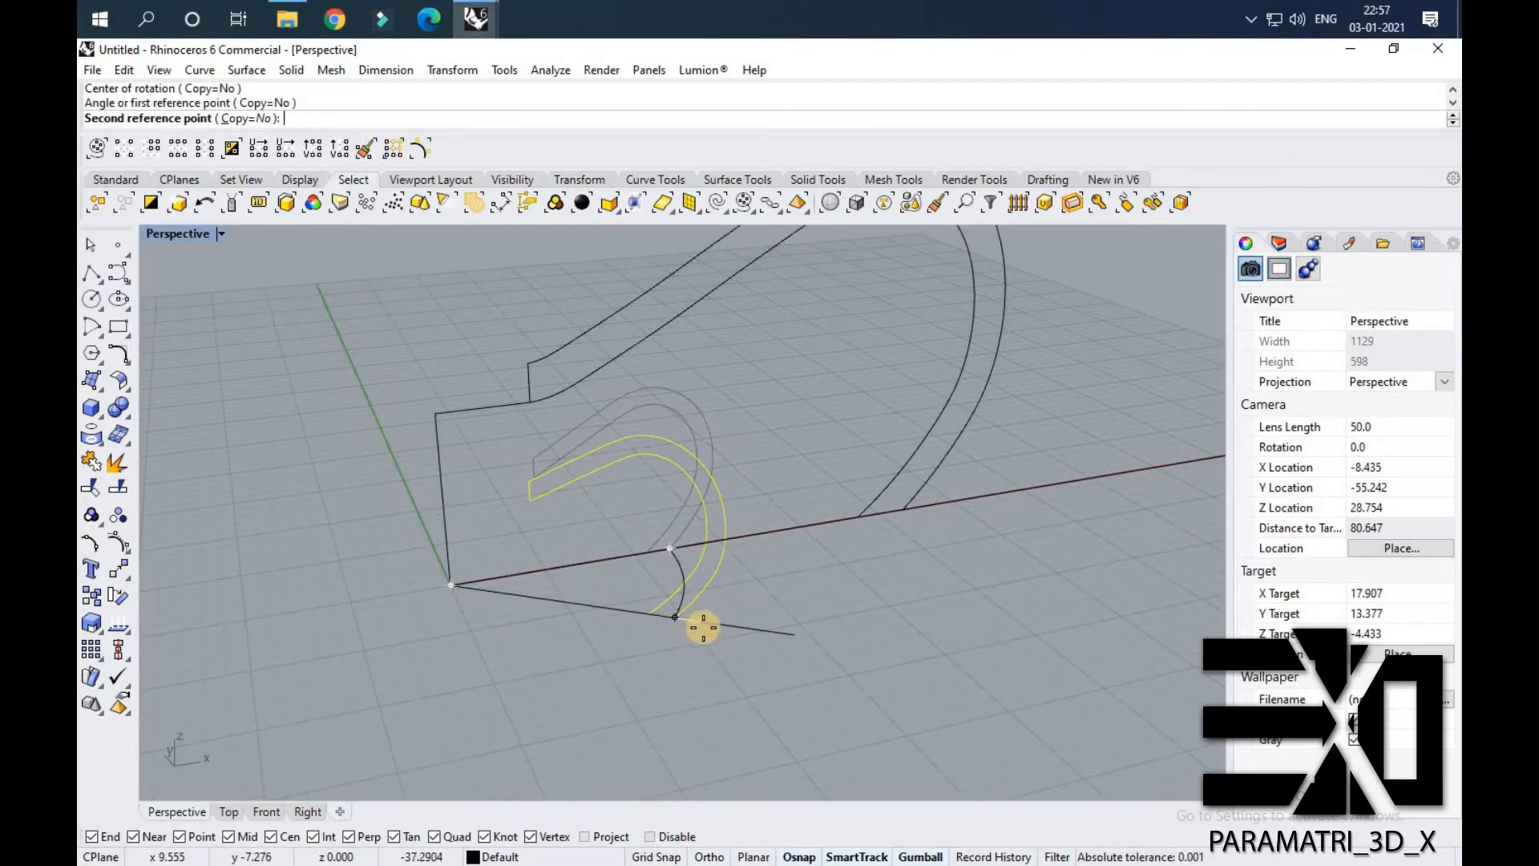
{"action": "right_click_drag", "start_coordinate": [622, 636], "coordinate": [536, 665]}
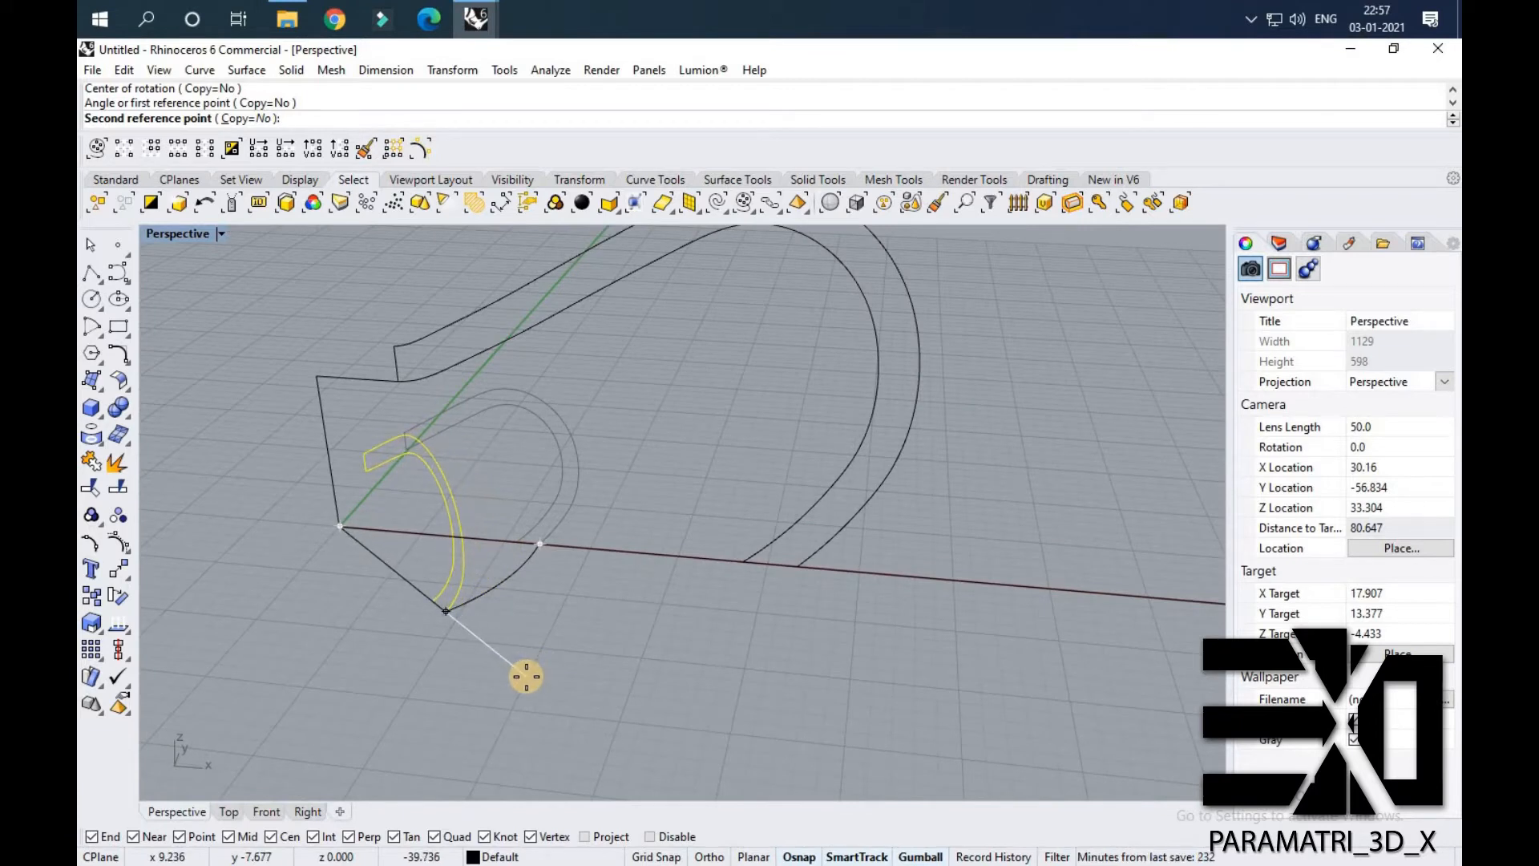
{"action": "left_click", "coordinate": [528, 677]}
{"action": "right_click_drag", "start_coordinate": [532, 567], "coordinate": [404, 458]}
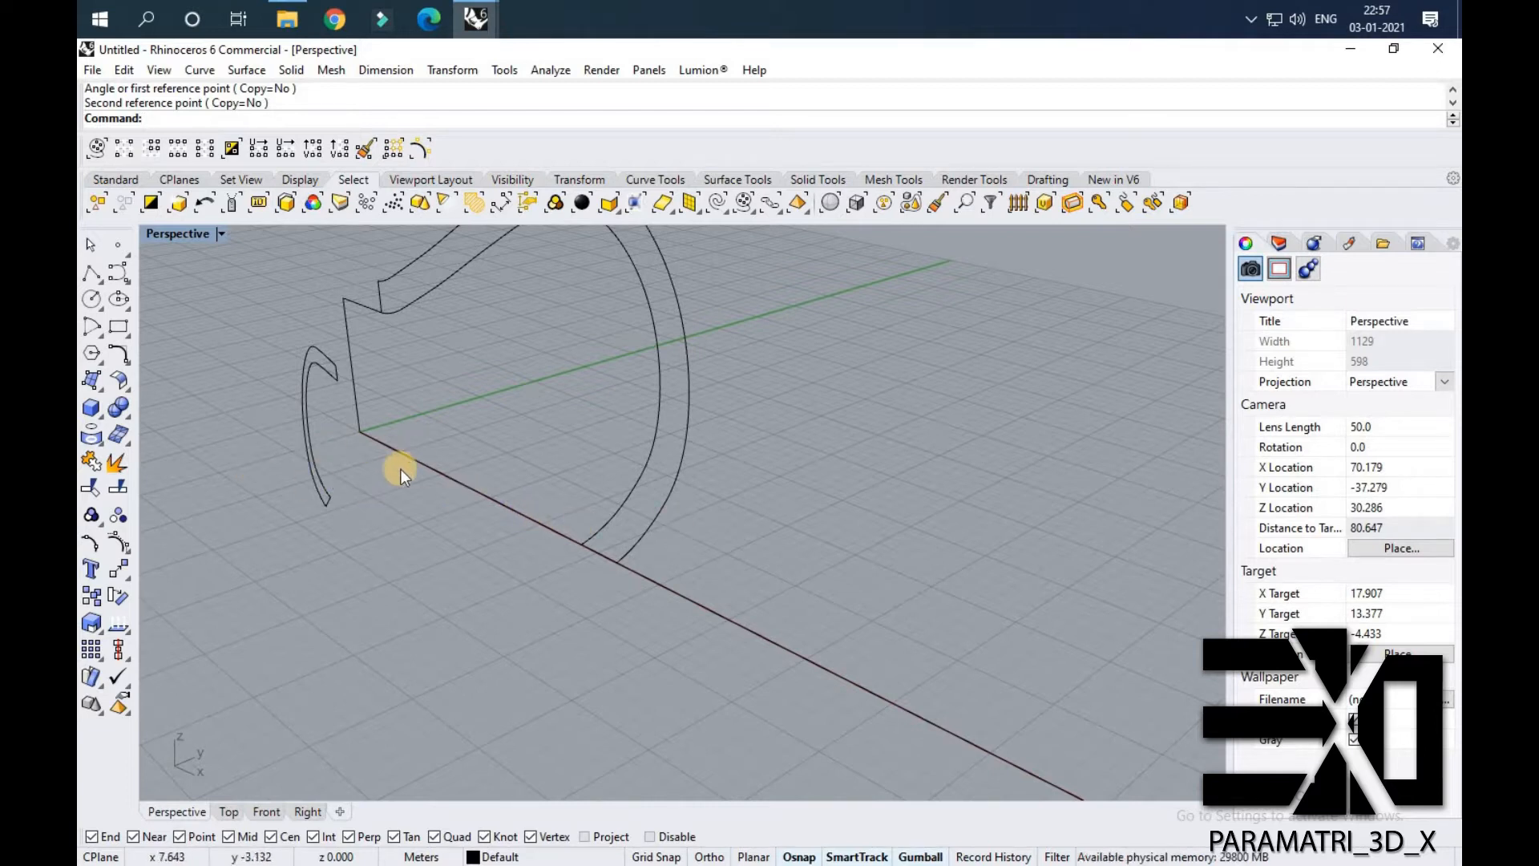
{"action": "right_click_drag", "start_coordinate": [508, 496], "coordinate": [490, 575]}
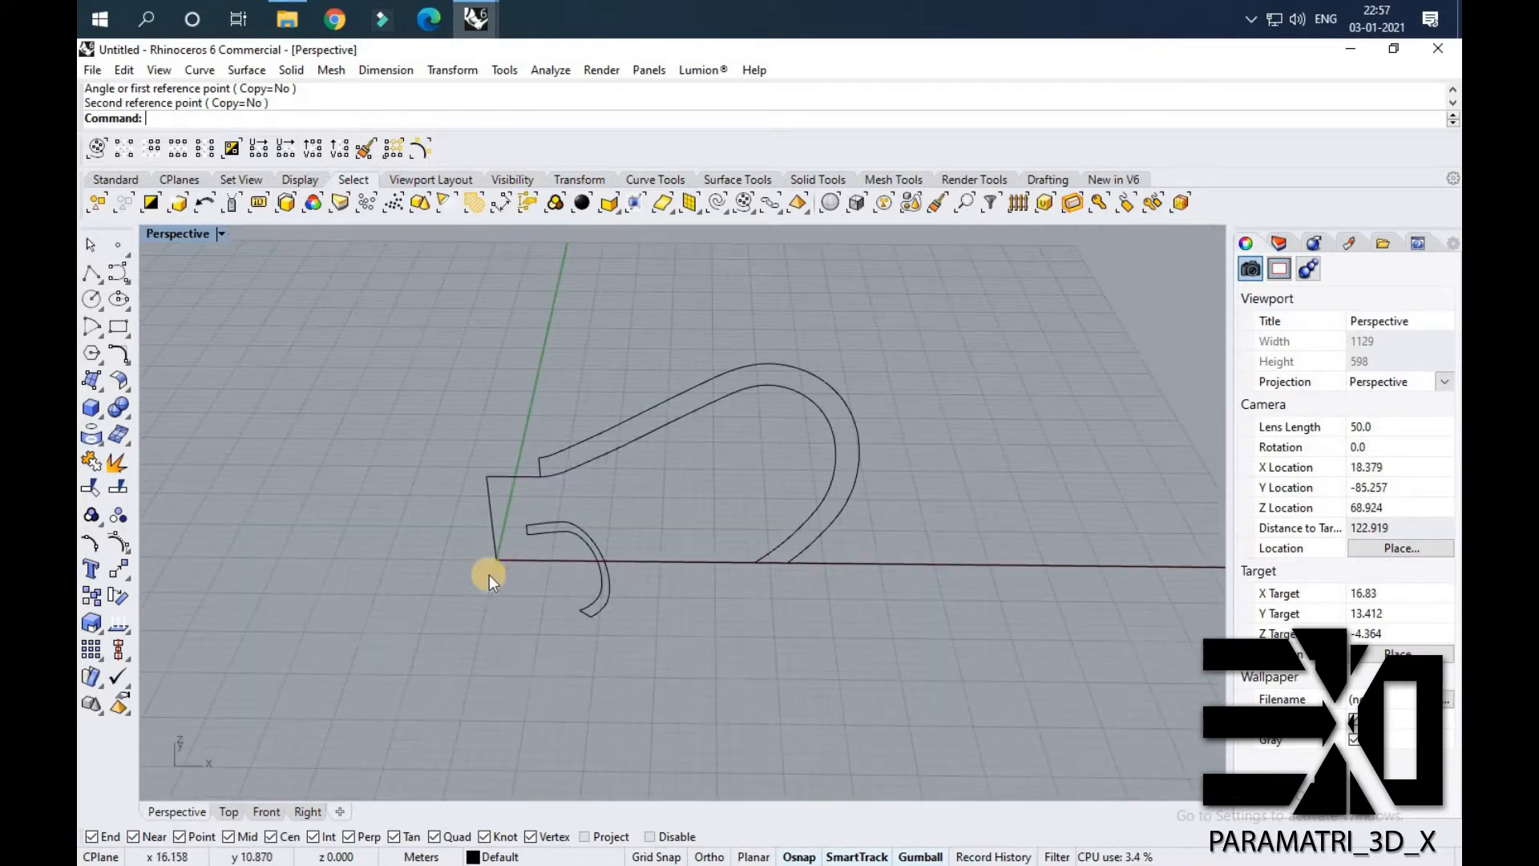
Examine the model in the other open Rhino window, and return to the working file to compare the two rib sections.
{"action": "left_click", "coordinate": [474, 17]}
{"action": "left_click", "coordinate": [561, 114]}
{"action": "right_click_drag", "start_coordinate": [652, 545], "coordinate": [922, 561]}
{"action": "scroll", "coordinate": [801, 647], "scroll_direction": "up", "scroll_amount": 2}
{"action": "left_click", "coordinate": [474, 17]}
{"action": "left_click", "coordinate": [441, 148]}
{"action": "mouse_move", "coordinate": [529, 504]}
{"action": "right_mouse_down"}
{"action": "mouse_move", "coordinate": [722, 470]}
{"action": "mouse_move", "coordinate": [422, 457]}
{"action": "mouse_move", "coordinate": [583, 478]}
{"action": "mouse_move", "coordinate": [659, 344]}
{"action": "mouse_move", "coordinate": [776, 571]}
{"action": "right_mouse_up"}
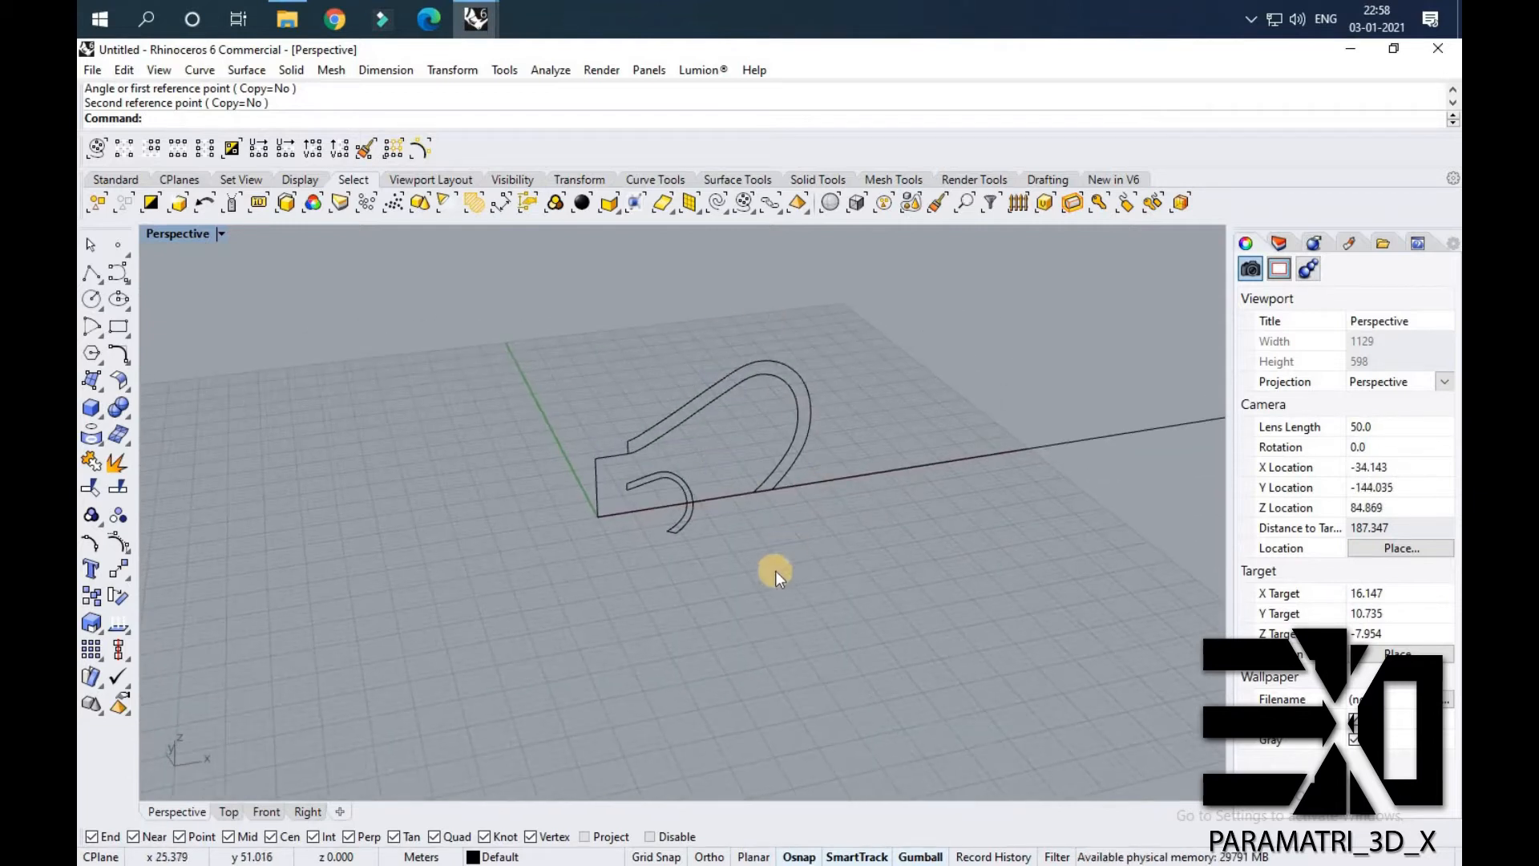
{"action": "scroll", "coordinate": [621, 470], "scroll_direction": "up", "scroll_amount": 2}
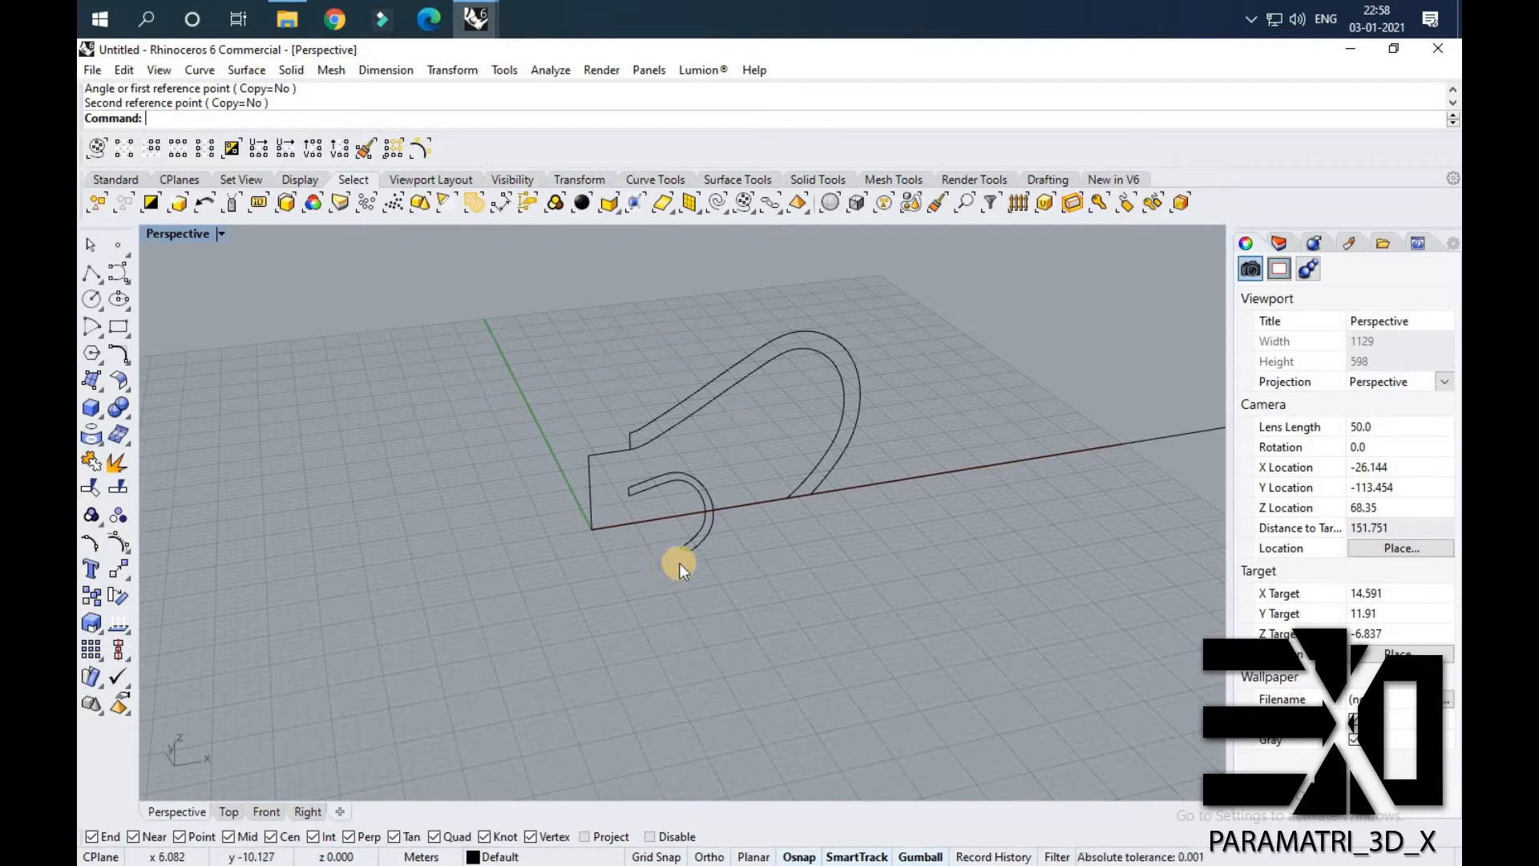
{"action": "scroll", "coordinate": [139, 295], "scroll_direction": "up", "scroll_amount": 2}
{"action": "left_click", "coordinate": [128, 282]}
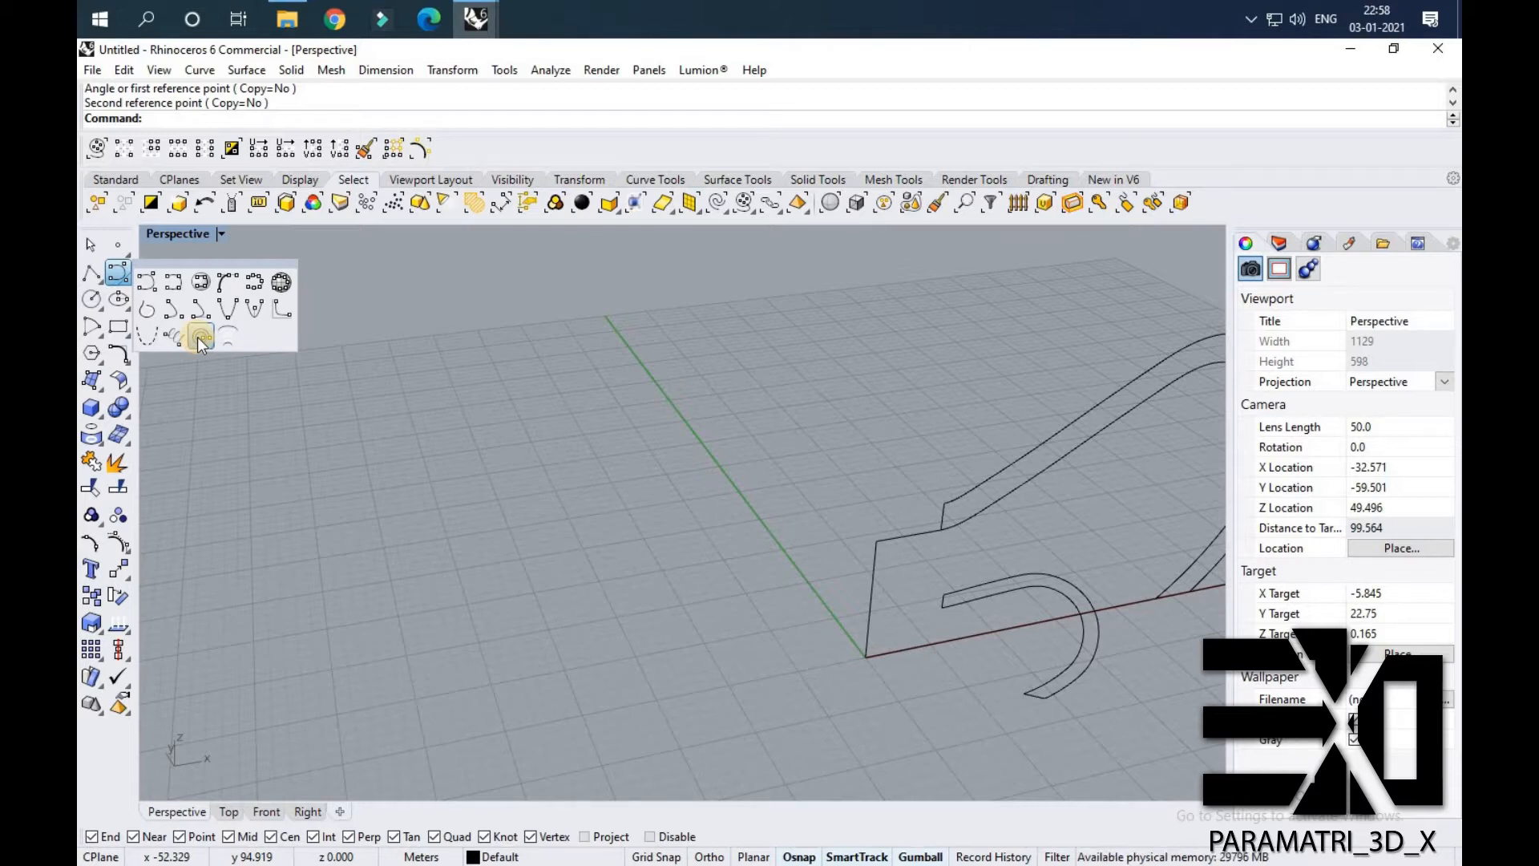
{"action": "left_click", "coordinate": [200, 336]}
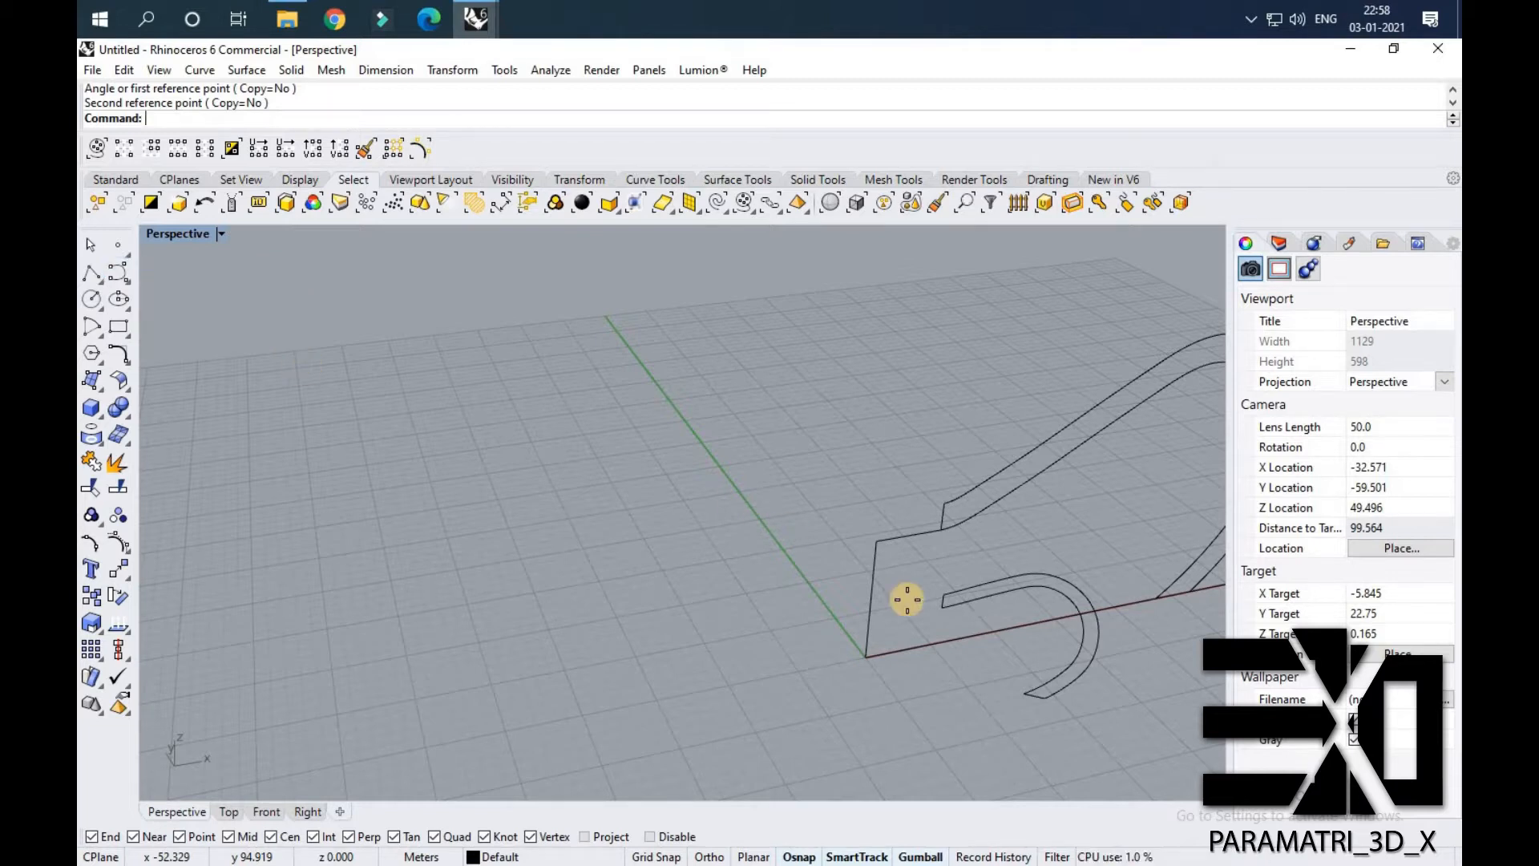
{"action": "scroll", "coordinate": [955, 648], "scroll_direction": "down", "scroll_amount": 2}
{"action": "scroll", "coordinate": [986, 566], "scroll_direction": "up", "scroll_amount": 1}
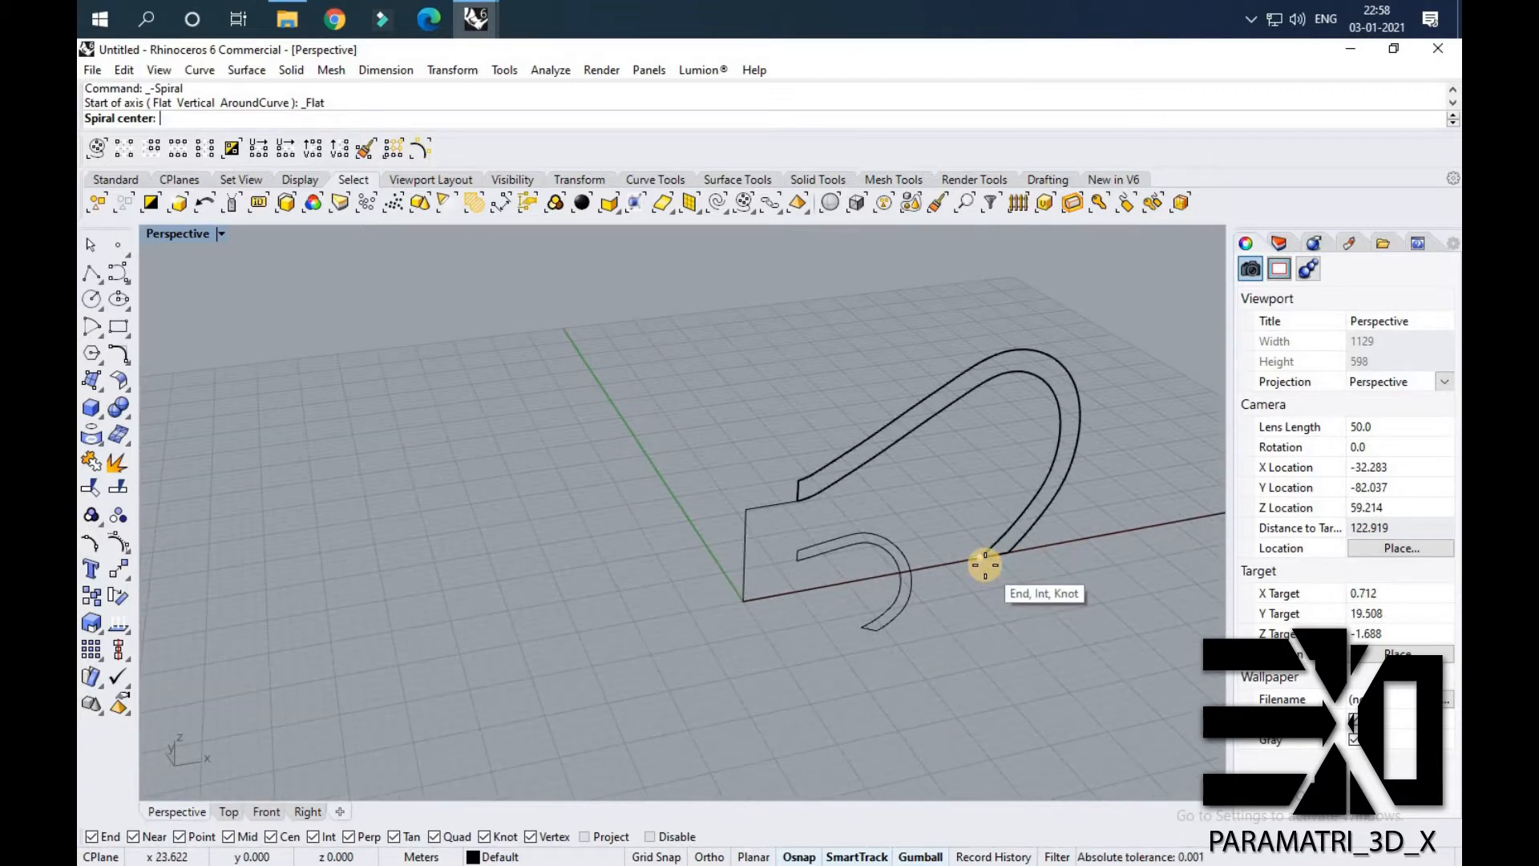
{"action": "left_click", "coordinate": [985, 564]}
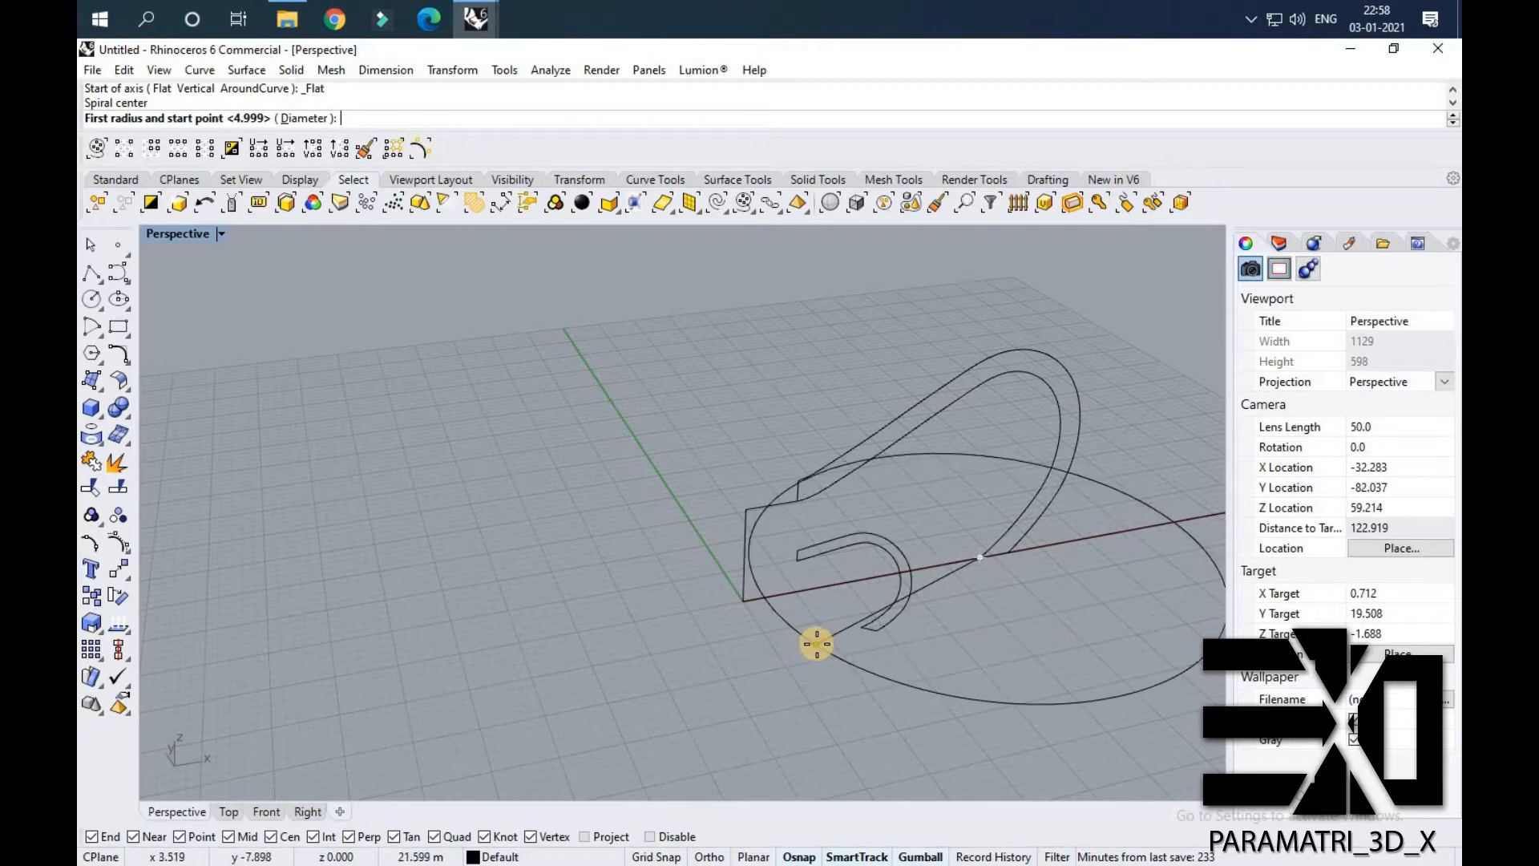
{"action": "key", "text": "Escape"}
Draw a one-turn flat spiral centred on the origin, from the large section's inner foot to the small section's inner foot.
{"action": "key", "text": "Return"}
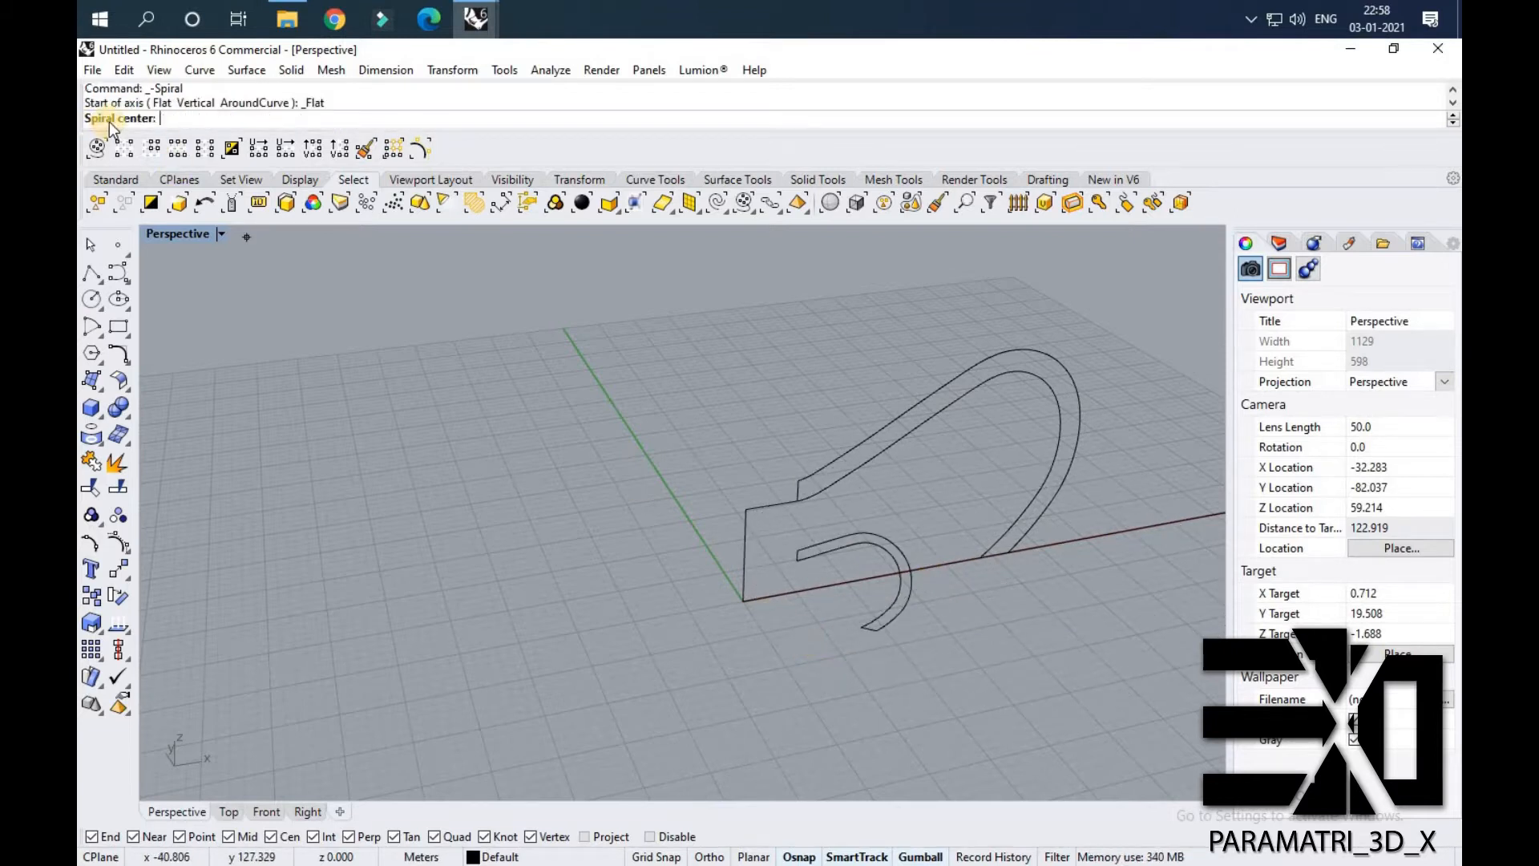
{"action": "left_click", "coordinate": [745, 602]}
{"action": "scroll", "coordinate": [972, 557], "scroll_direction": "up", "scroll_amount": 2}
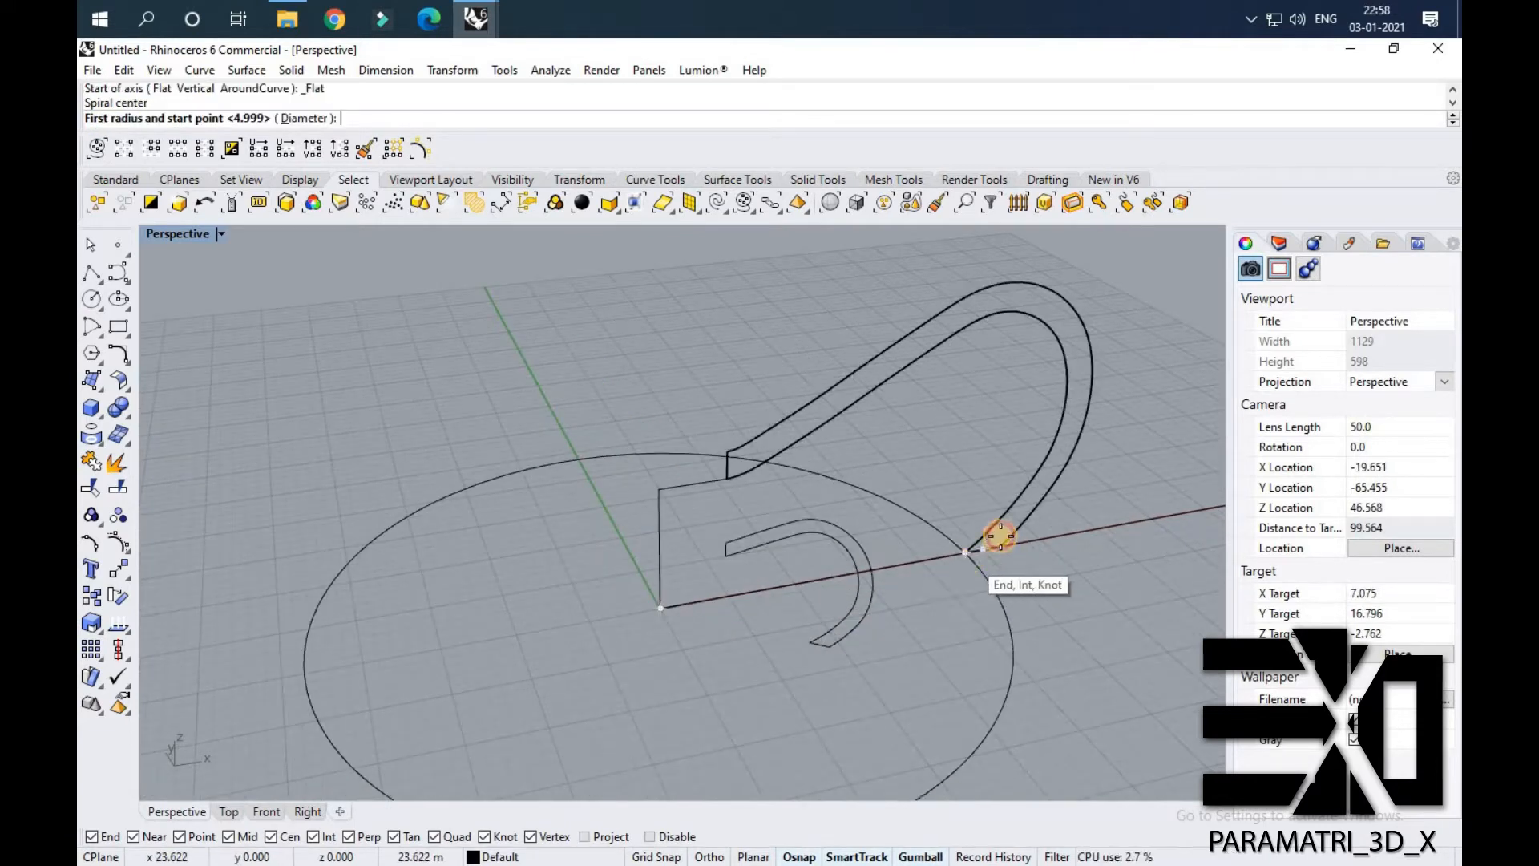
{"action": "left_click", "coordinate": [969, 556]}
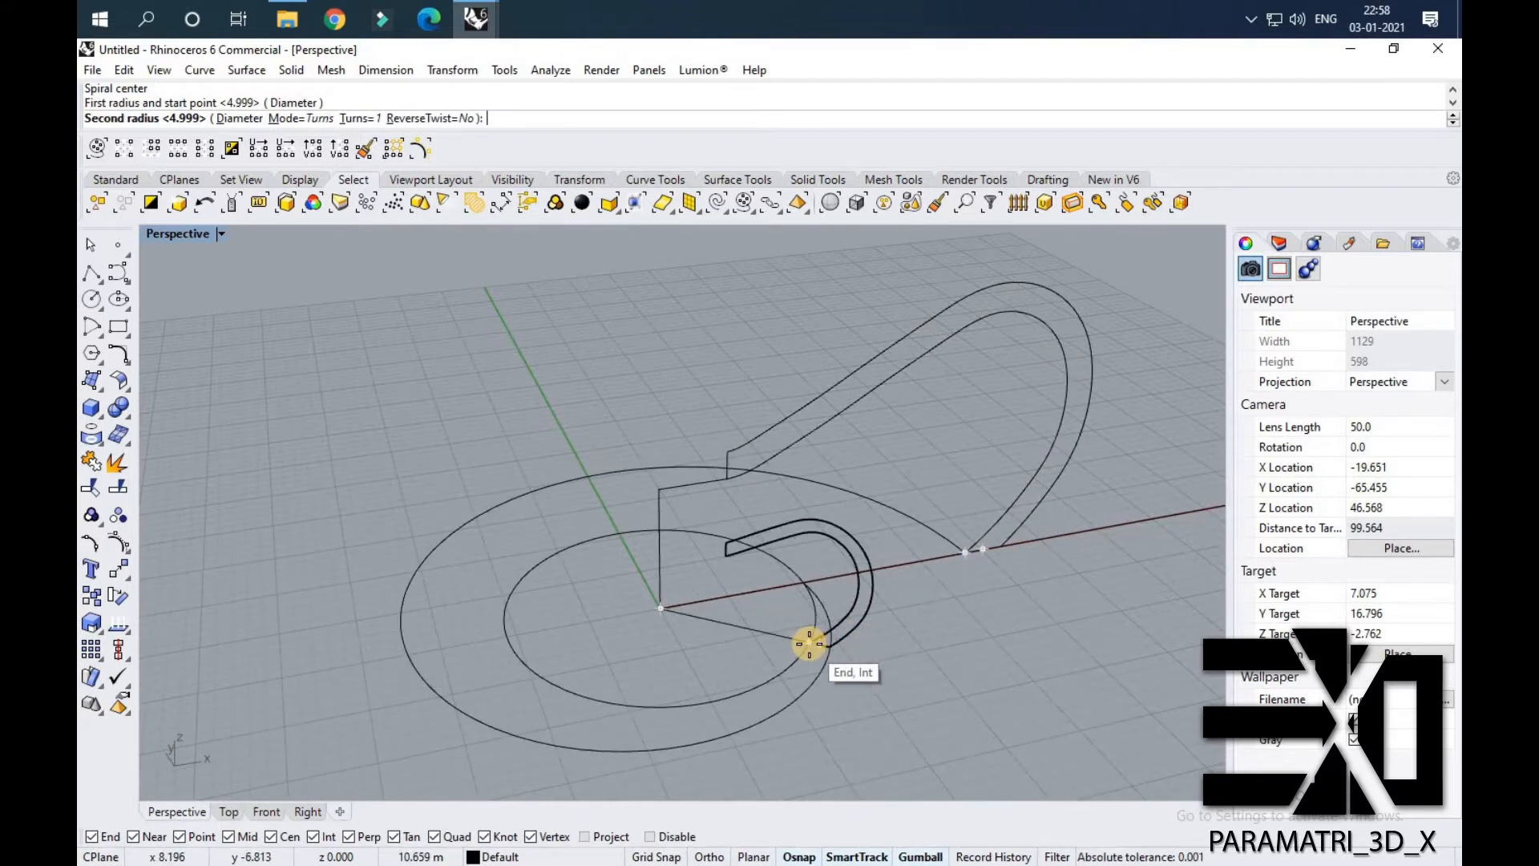
{"action": "left_click", "coordinate": [810, 643]}
Trim the flat spiral at the small section's foot and delete the leftover piece running to the X axis.
{"action": "right_click_drag", "start_coordinate": [894, 647], "coordinate": [744, 460]}
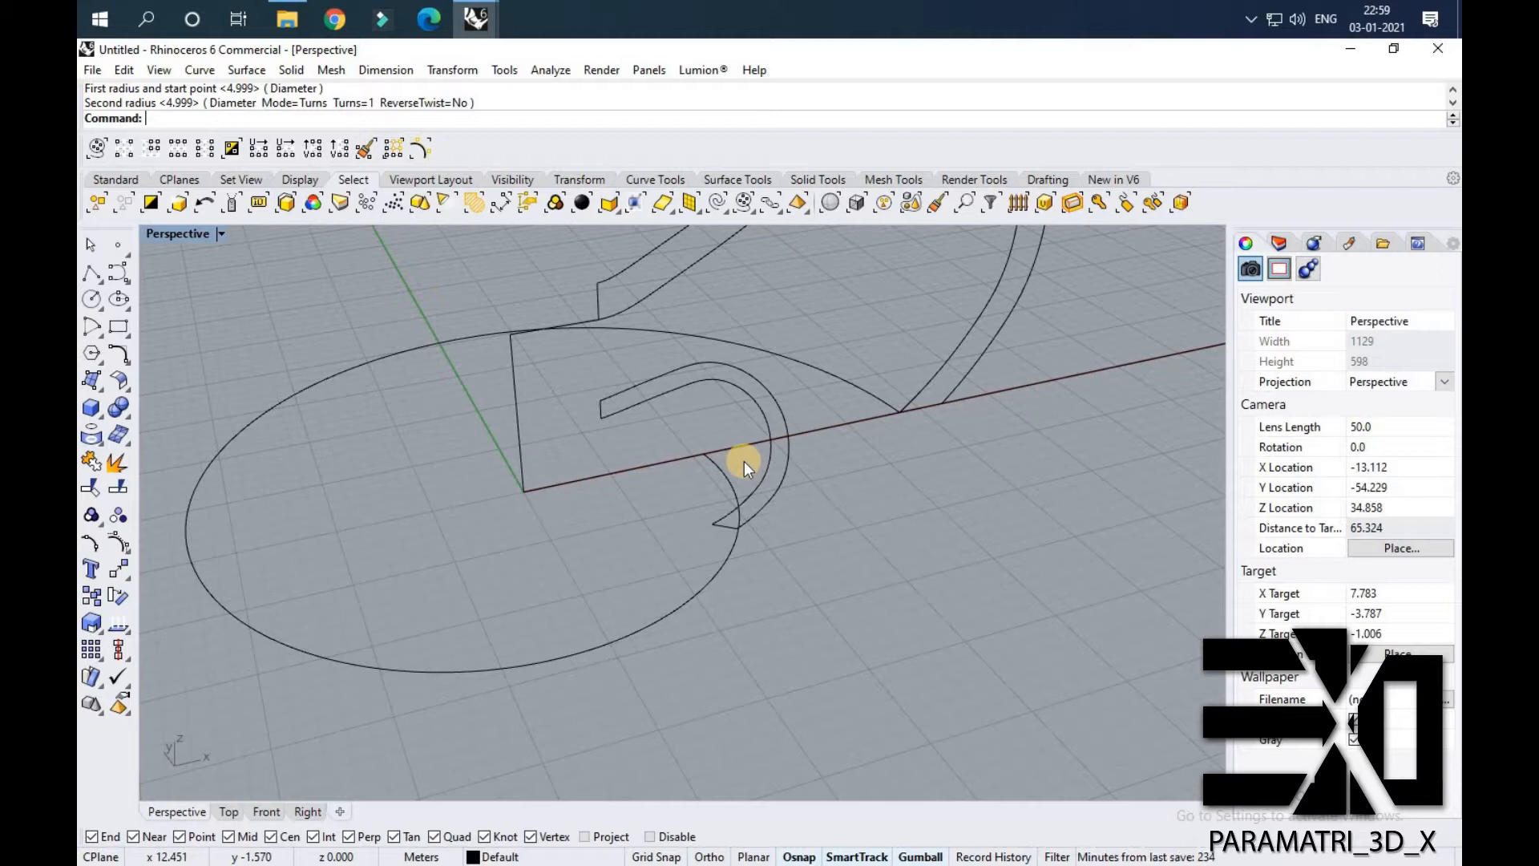
{"action": "right_click_drag", "start_coordinate": [882, 550], "coordinate": [731, 474]}
{"action": "scroll", "coordinate": [732, 474], "scroll_direction": "up", "scroll_amount": 6}
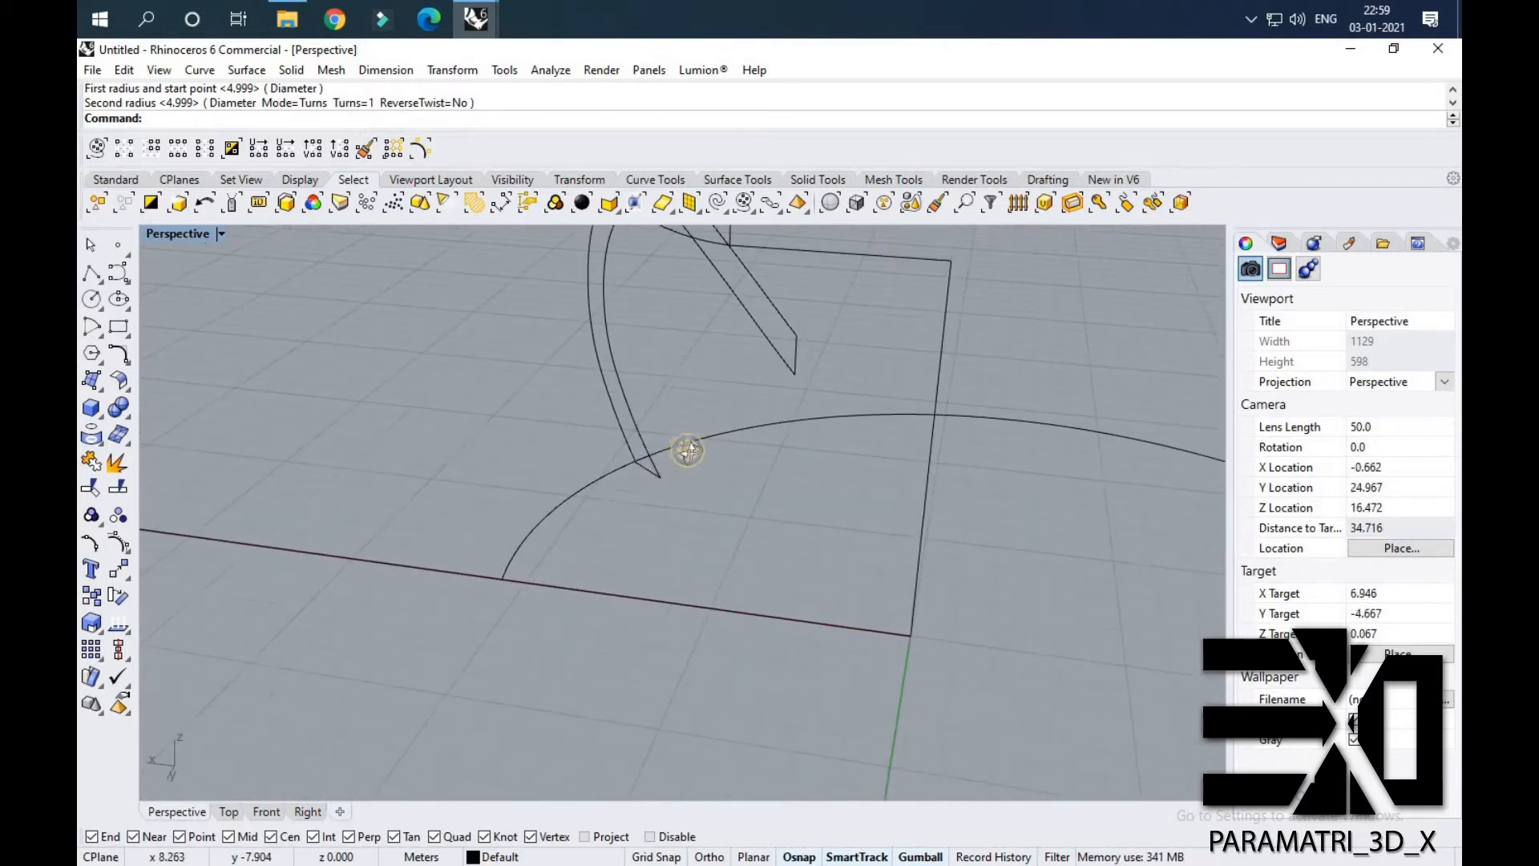
{"action": "scroll", "coordinate": [645, 489], "scroll_direction": "up", "scroll_amount": 4}
{"action": "right_click_drag", "start_coordinate": [626, 464], "coordinate": [601, 434]}
{"action": "scroll", "coordinate": [694, 515], "scroll_direction": "up", "scroll_amount": 4}
{"action": "right_click_drag", "start_coordinate": [688, 518], "coordinate": [736, 465]}
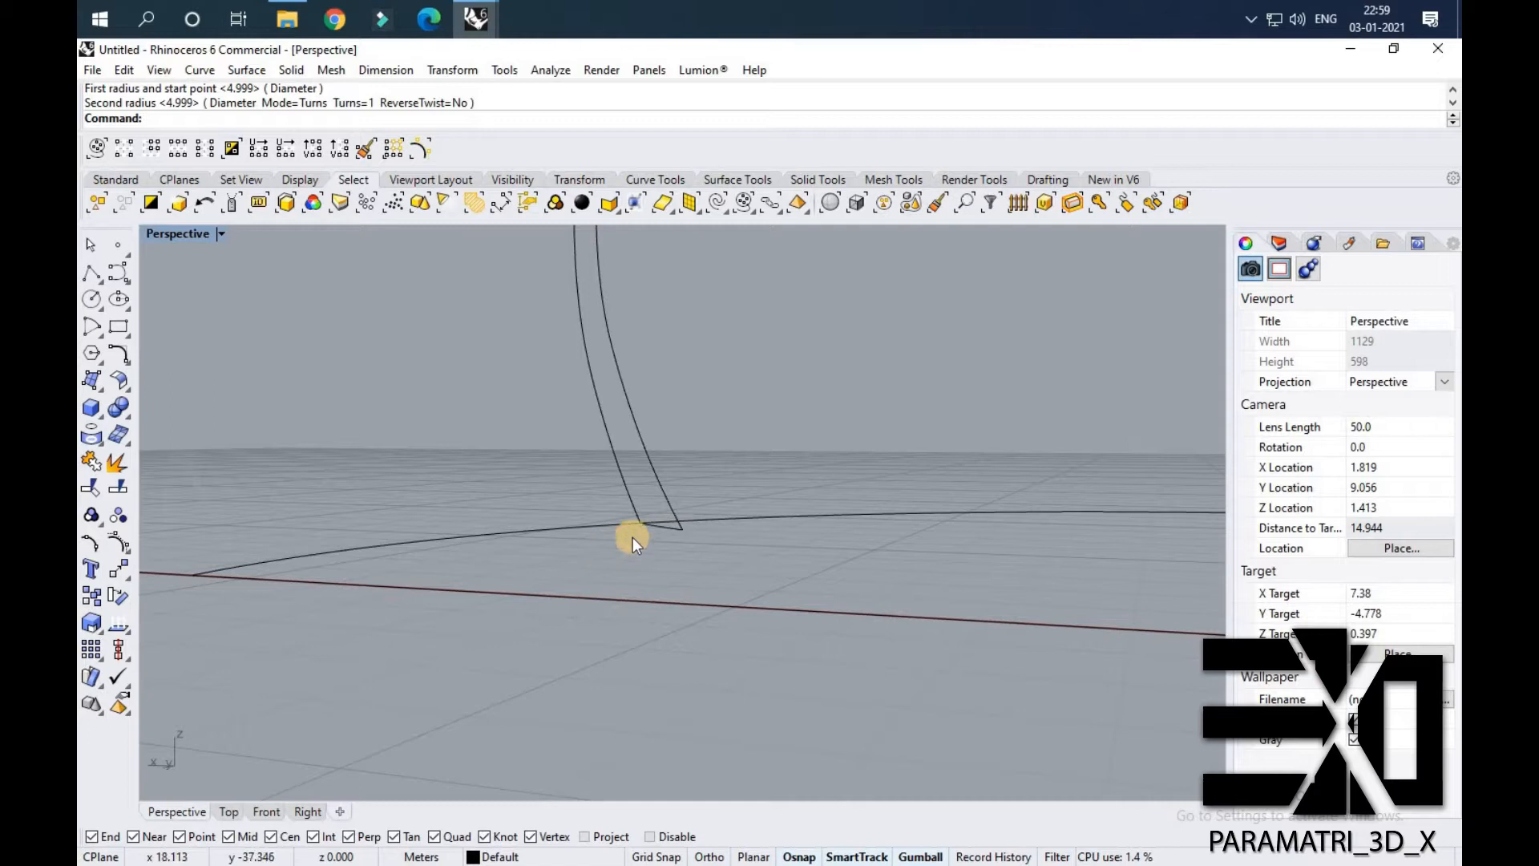
{"action": "key", "text": "ctrl+a"}
{"action": "type", "text": "Tr"}
{"action": "key", "text": "Return"}
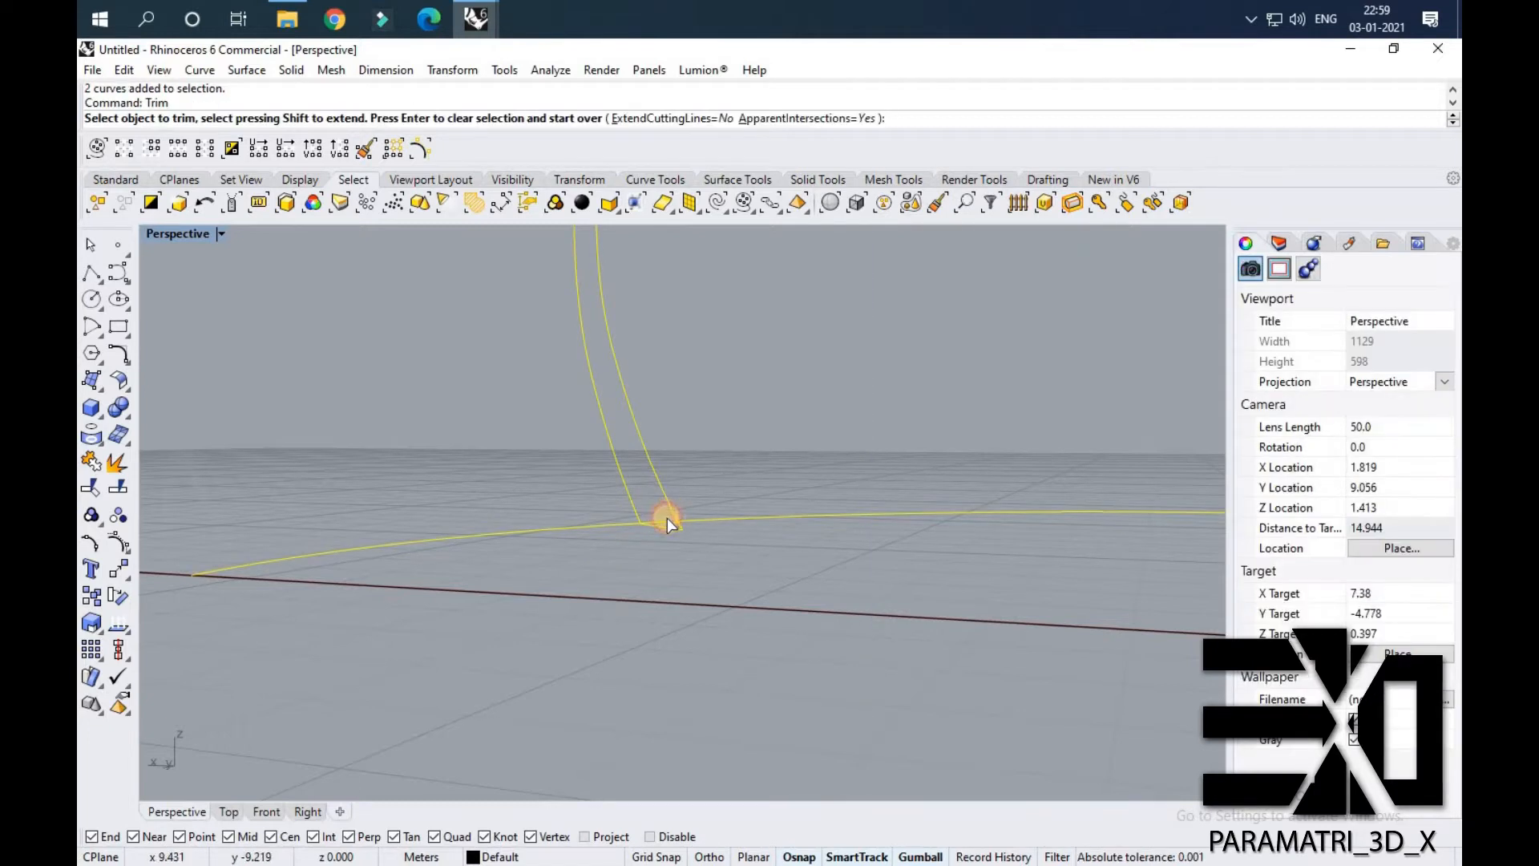
{"action": "left_click", "coordinate": [667, 518]}
{"action": "mouse_move", "coordinate": [712, 503]}
{"action": "right_mouse_down"}
{"action": "mouse_move", "coordinate": [703, 514]}
{"action": "mouse_move", "coordinate": [720, 491]}
{"action": "right_mouse_up"}
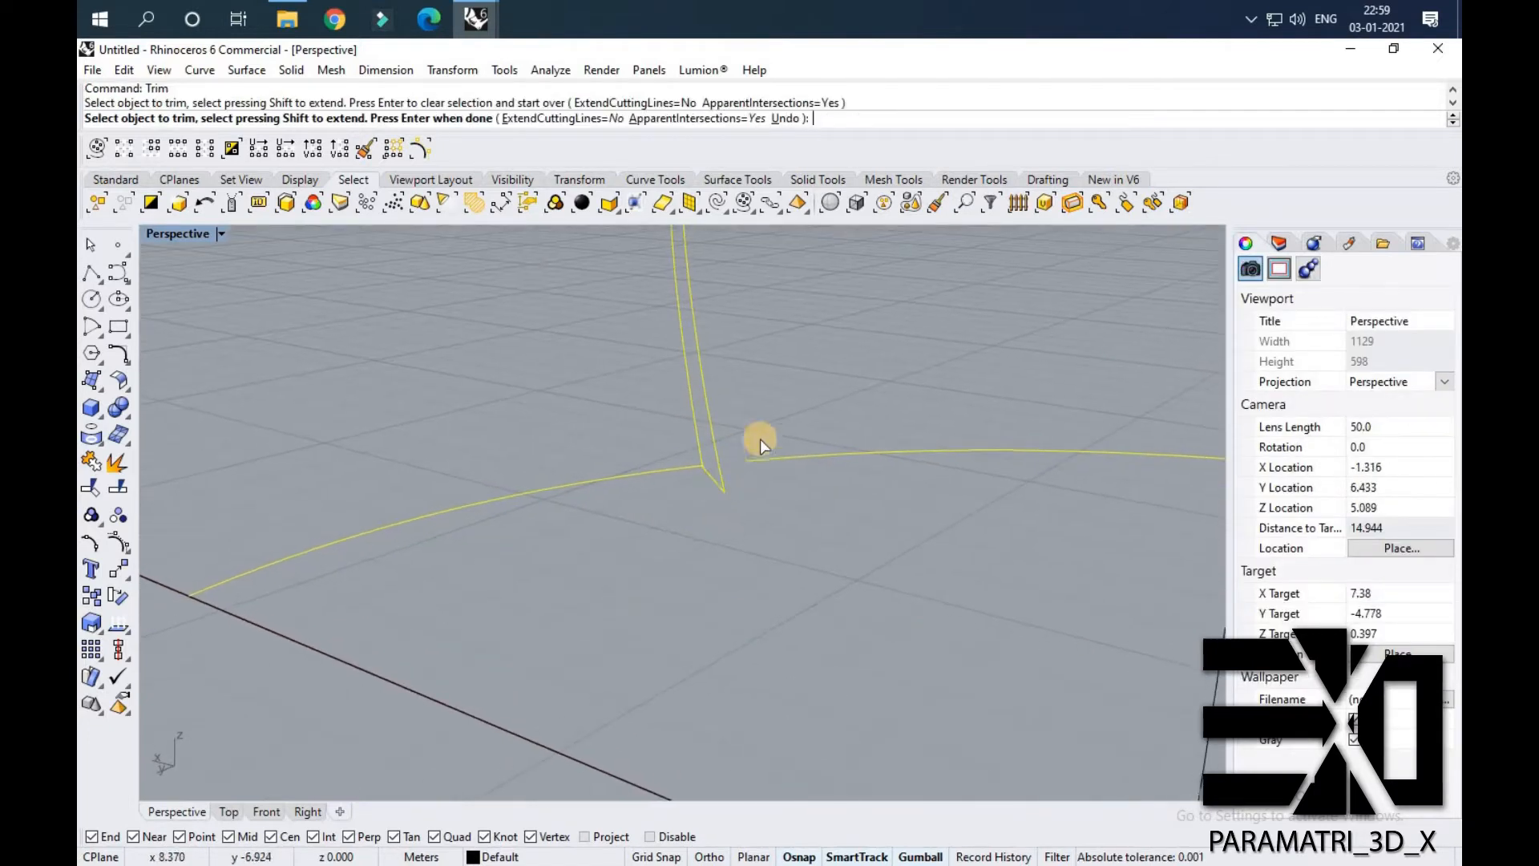
{"action": "right_click_drag", "start_coordinate": [752, 457], "coordinate": [825, 464]}
{"action": "key", "text": "Escape"}
{"action": "key", "text": "Escape"}
{"action": "left_click", "coordinate": [600, 435]}
{"action": "key", "text": "Delete"}
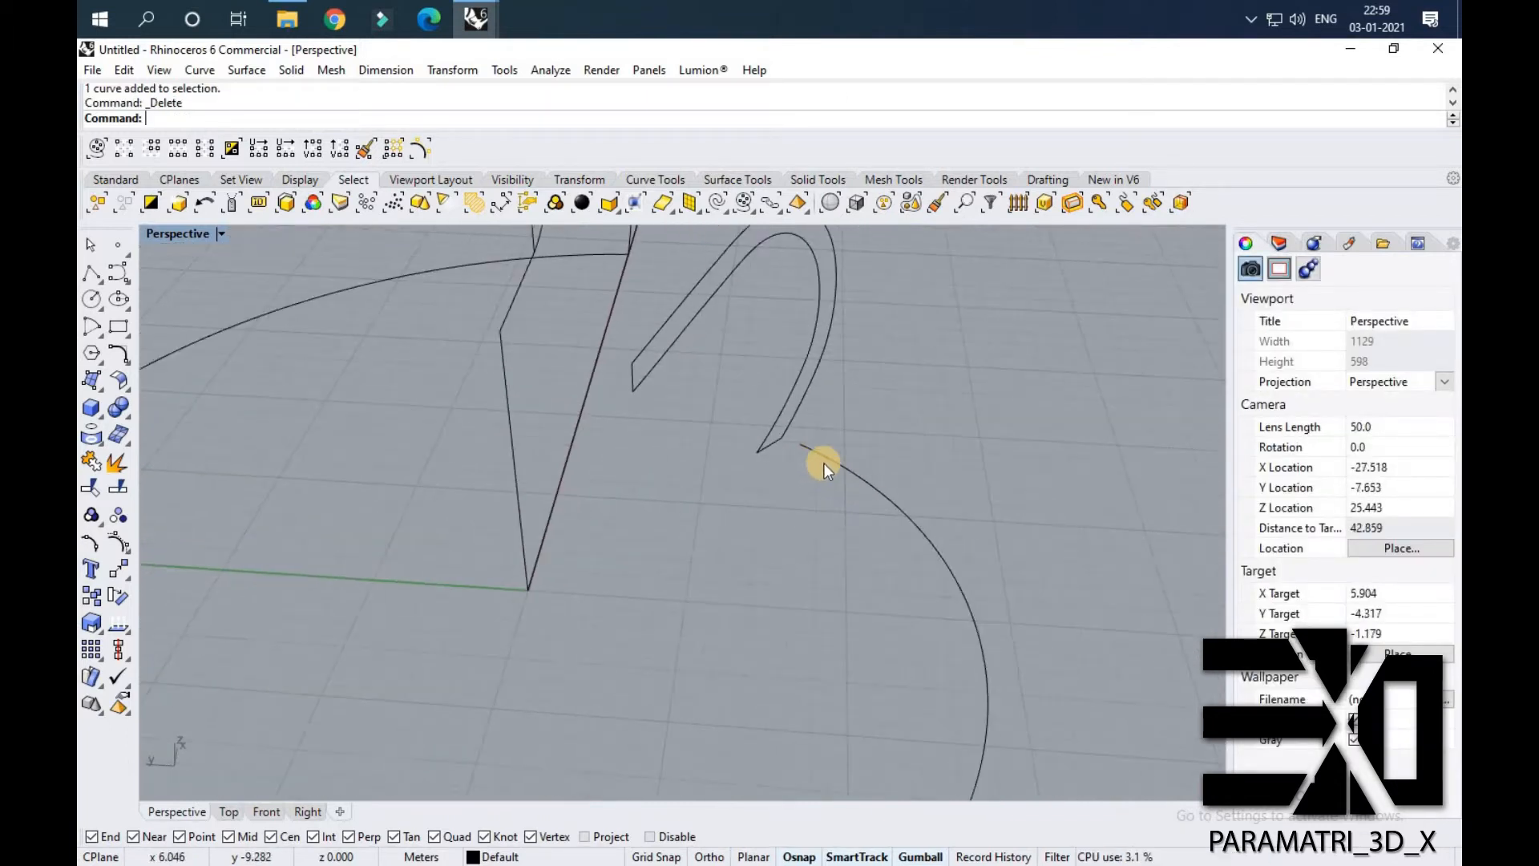
Move the end control point of the trimmed spiral onto the inner foot corner of the small section.
{"action": "left_click", "coordinate": [821, 460]}
{"action": "scroll", "coordinate": [821, 459], "scroll_direction": "up", "scroll_amount": 2}
{"action": "key", "text": "Escape"}
{"action": "left_click", "coordinate": [803, 445]}
{"action": "scroll", "coordinate": [791, 439], "scroll_direction": "up", "scroll_amount": 4}
{"action": "left_click_drag", "start_coordinate": [789, 437], "coordinate": [699, 461]}
{"action": "left_click_drag", "start_coordinate": [821, 457], "coordinate": [804, 424]}
Smooth the spiral's end by shifting the control points next to the small section's foot, and turn the points off.
{"action": "right_click_drag", "start_coordinate": [829, 434], "coordinate": [497, 493]}
{"action": "scroll", "coordinate": [786, 505], "scroll_direction": "down", "scroll_amount": 2}
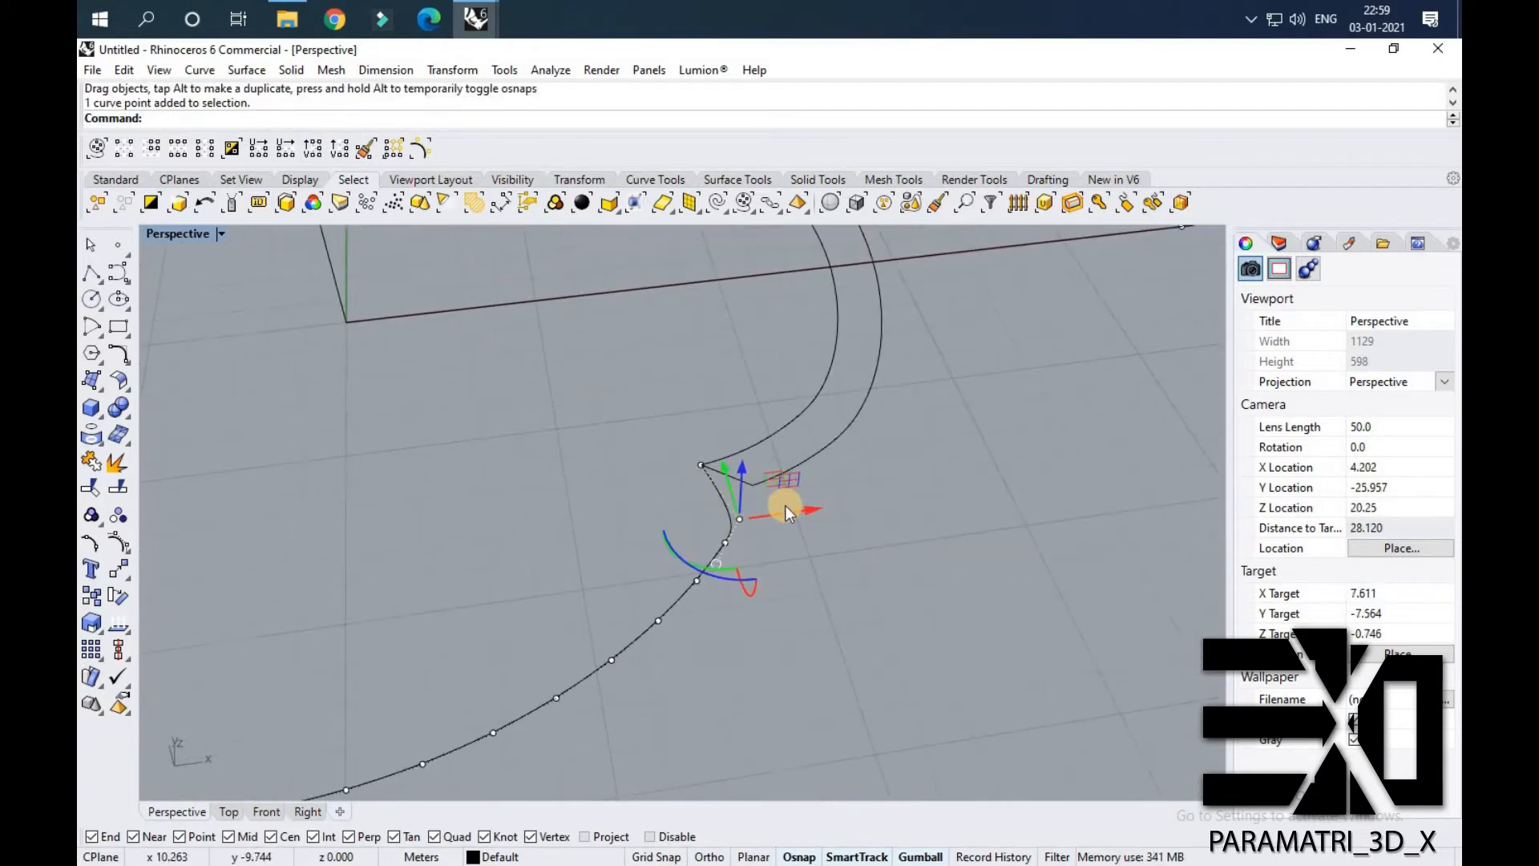
{"action": "left_click_drag", "start_coordinate": [762, 506], "coordinate": [706, 486]}
{"action": "left_click", "coordinate": [781, 522]}
{"action": "left_click", "coordinate": [701, 542]}
{"action": "scroll", "coordinate": [703, 542], "scroll_direction": "up", "scroll_amount": 4}
{"action": "mouse_move", "coordinate": [762, 557]}
{"action": "left_mouse_down"}
{"action": "mouse_move", "coordinate": [695, 536]}
{"action": "mouse_move", "coordinate": [780, 554]}
{"action": "left_mouse_up"}
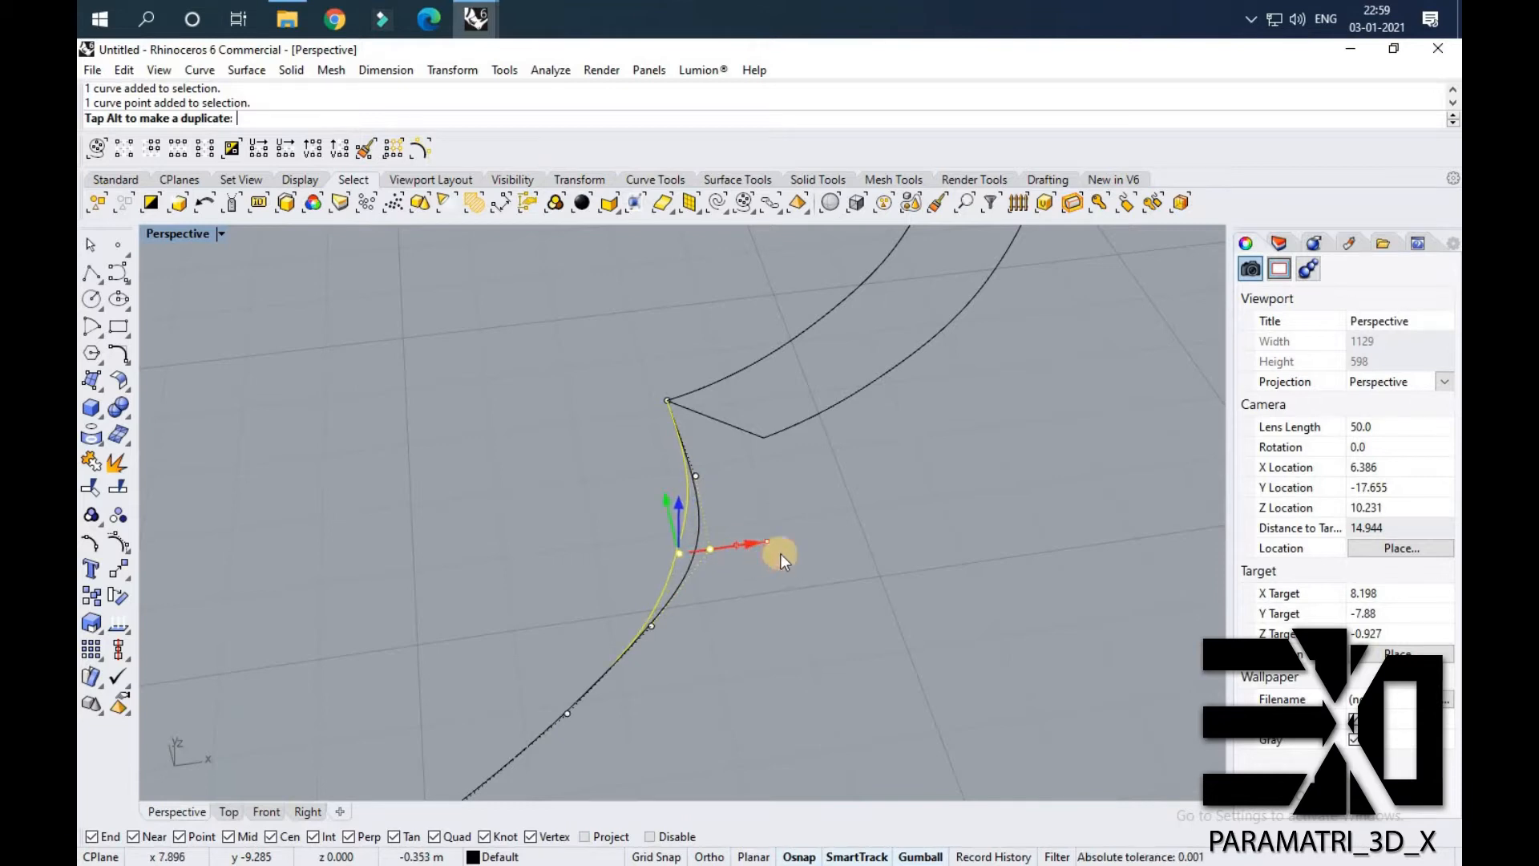
{"action": "key", "text": "Escape"}
{"action": "key", "text": "Escape"}
Draw a one-turn spiral along the vertical edge down to the origin, from the large section's inner end to the small section's lower end corner.
{"action": "right_click_drag", "start_coordinate": [817, 555], "coordinate": [925, 441]}
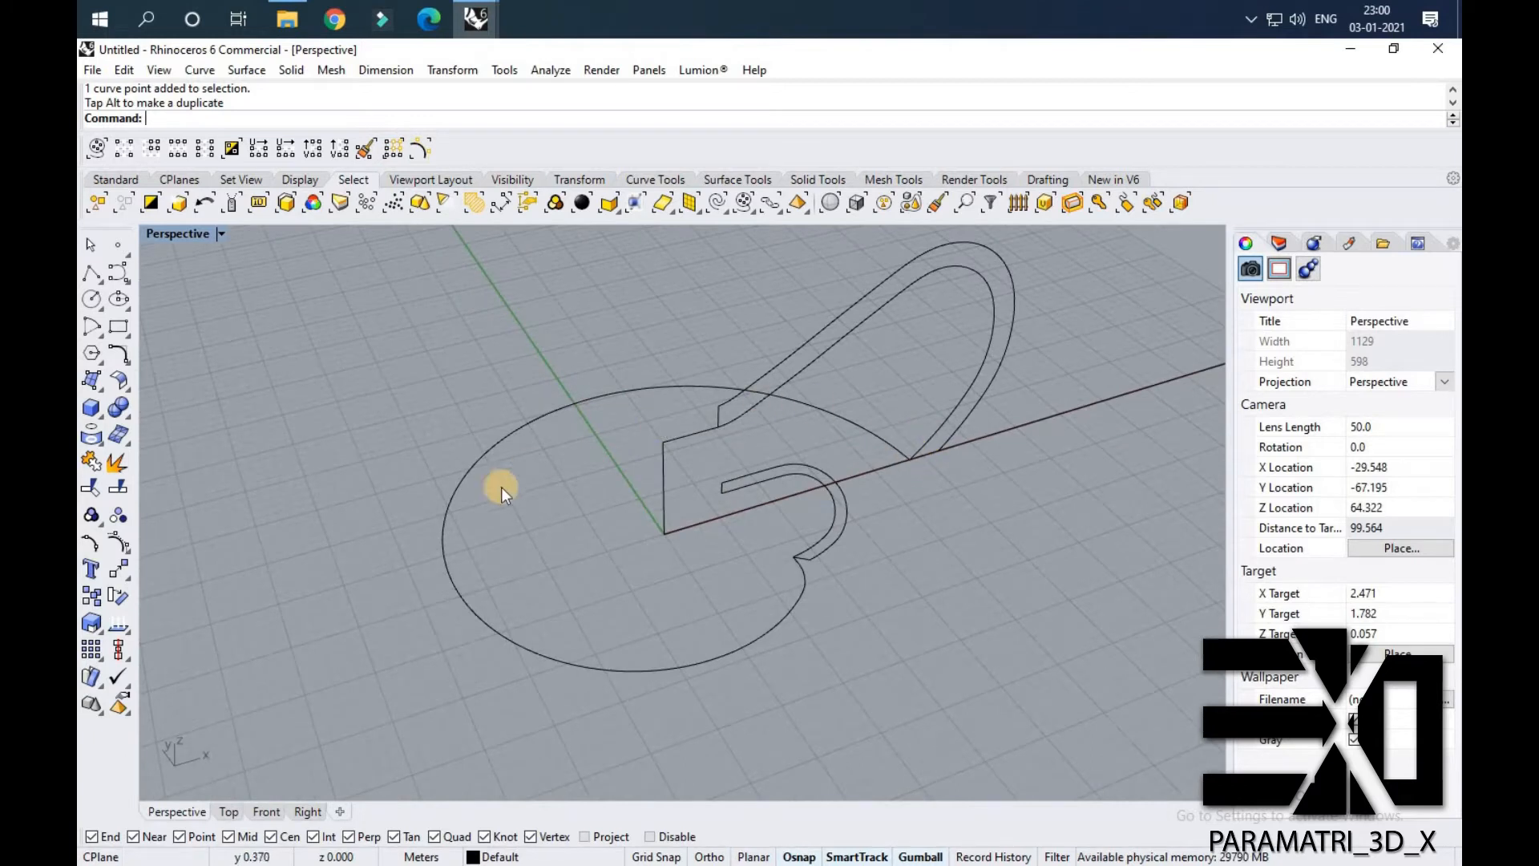
{"action": "right_click_drag", "start_coordinate": [686, 584], "coordinate": [721, 571]}
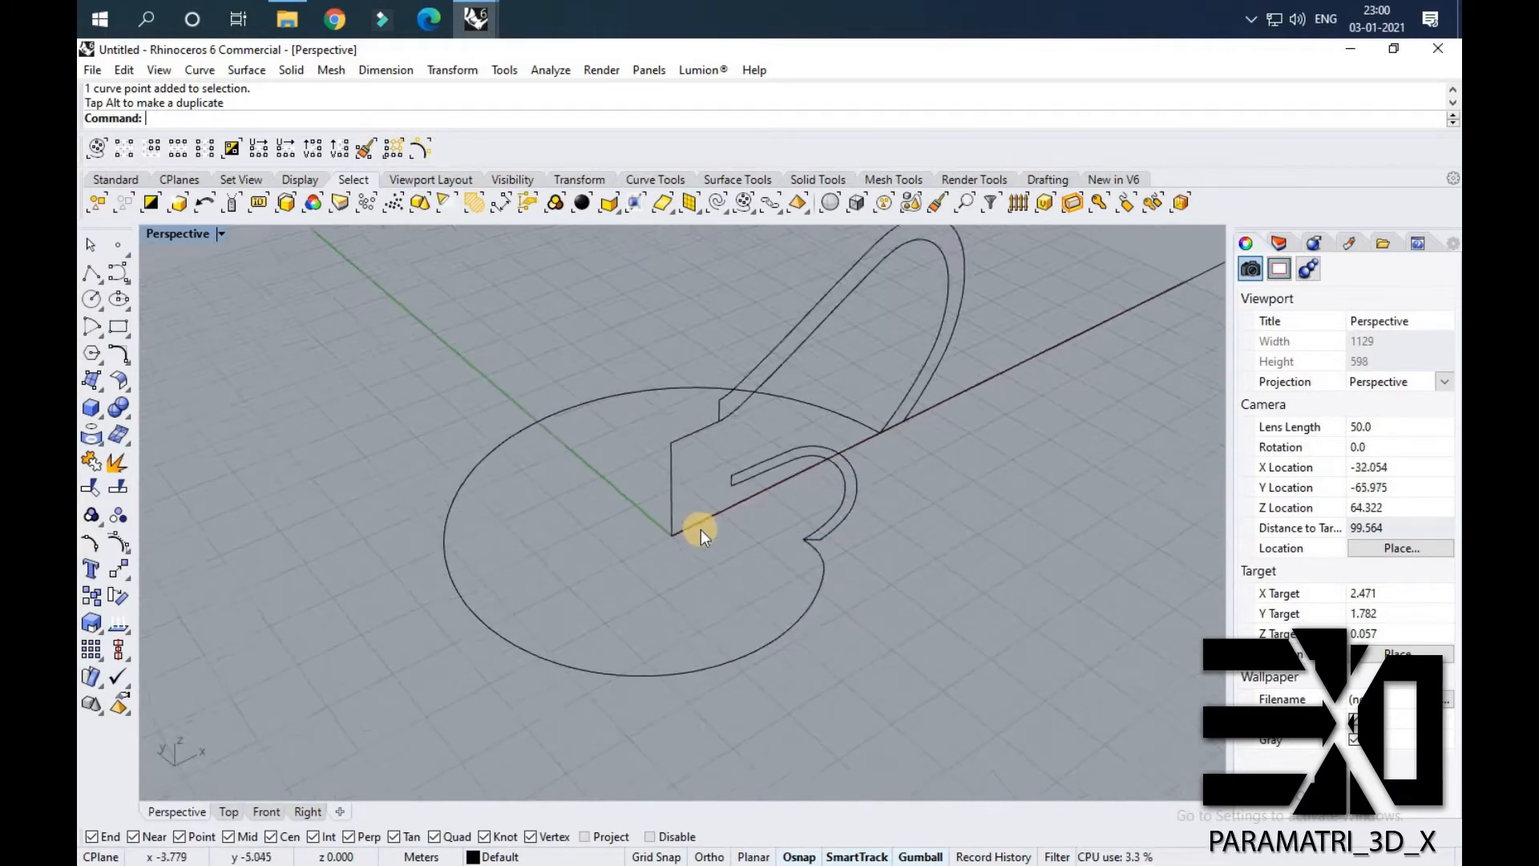
{"action": "scroll", "coordinate": [677, 435], "scroll_direction": "up", "scroll_amount": 4}
{"action": "right_click_drag", "start_coordinate": [667, 435], "coordinate": [670, 433]}
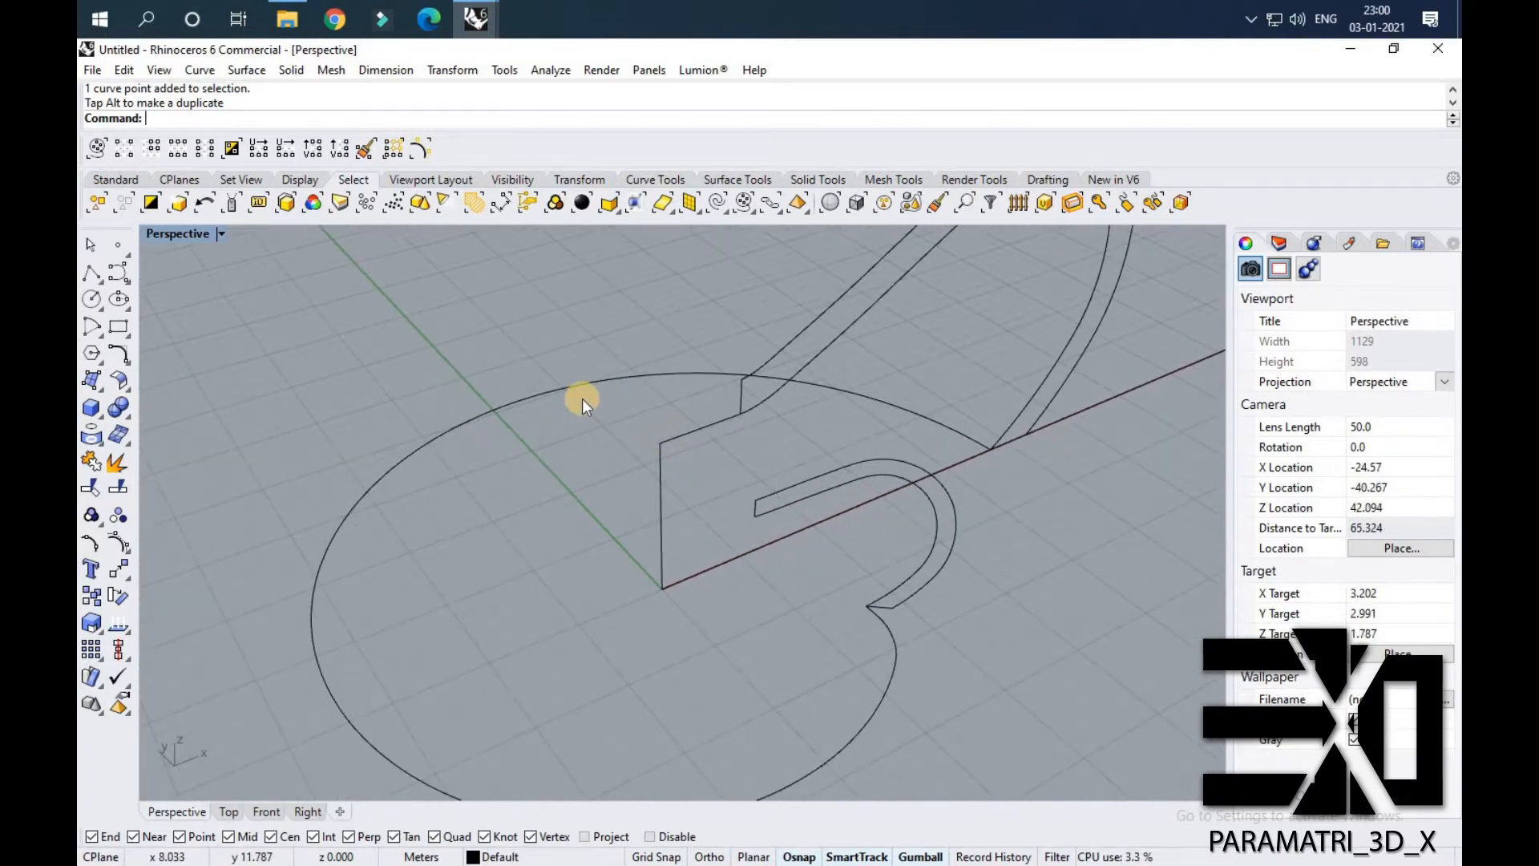
{"action": "right_click_drag", "start_coordinate": [585, 399], "coordinate": [821, 396]}
{"action": "right_click_drag", "start_coordinate": [696, 457], "coordinate": [721, 455]}
{"action": "left_click", "coordinate": [128, 281]}
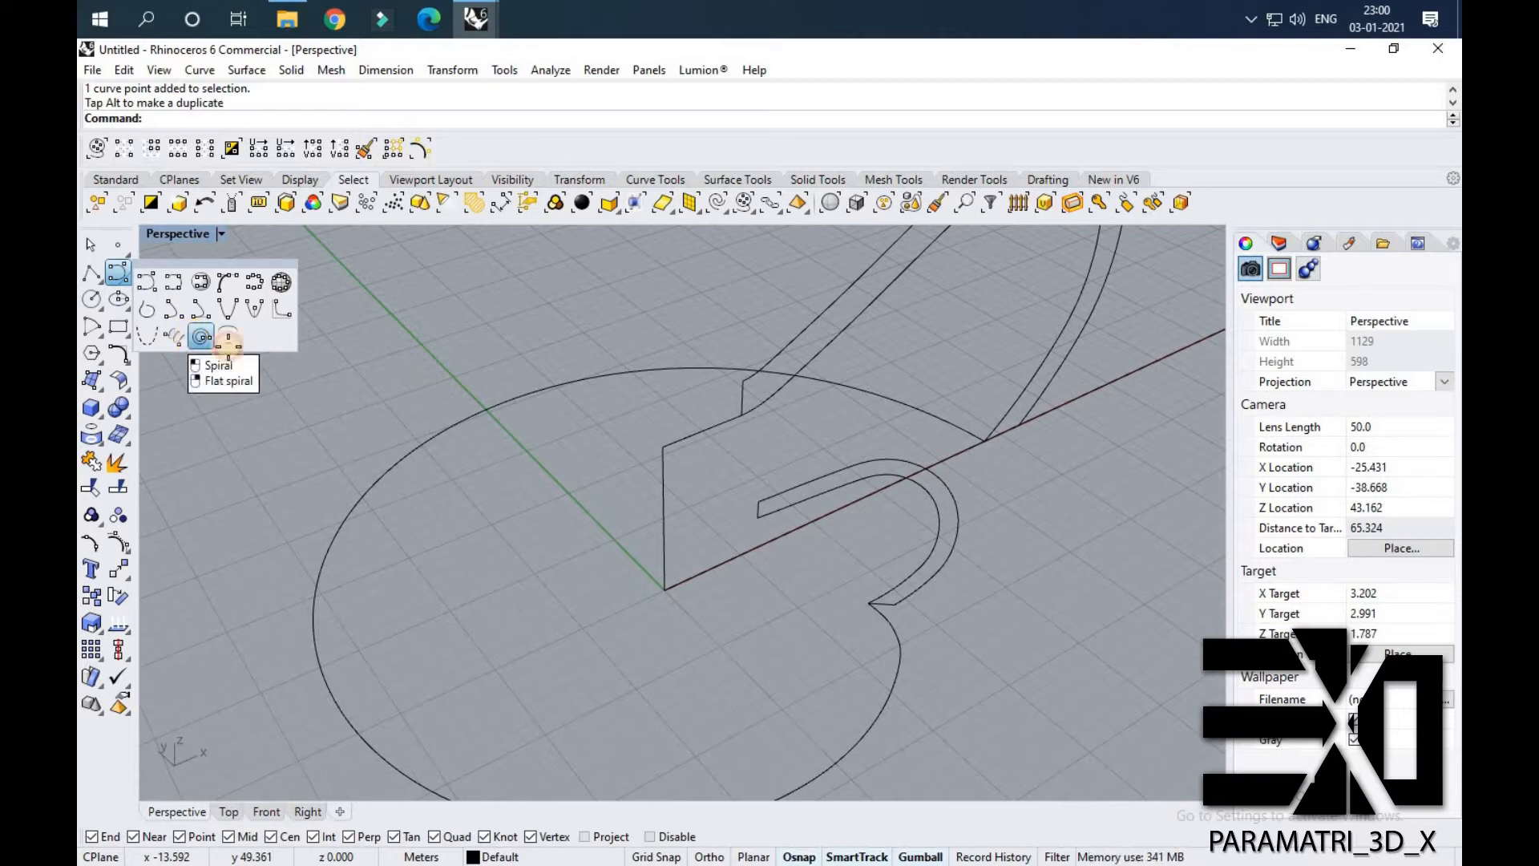
{"action": "left_click", "coordinate": [197, 340]}
{"action": "scroll", "coordinate": [715, 431], "scroll_direction": "up", "scroll_amount": 2}
{"action": "right_click_drag", "start_coordinate": [559, 353], "coordinate": [560, 352]}
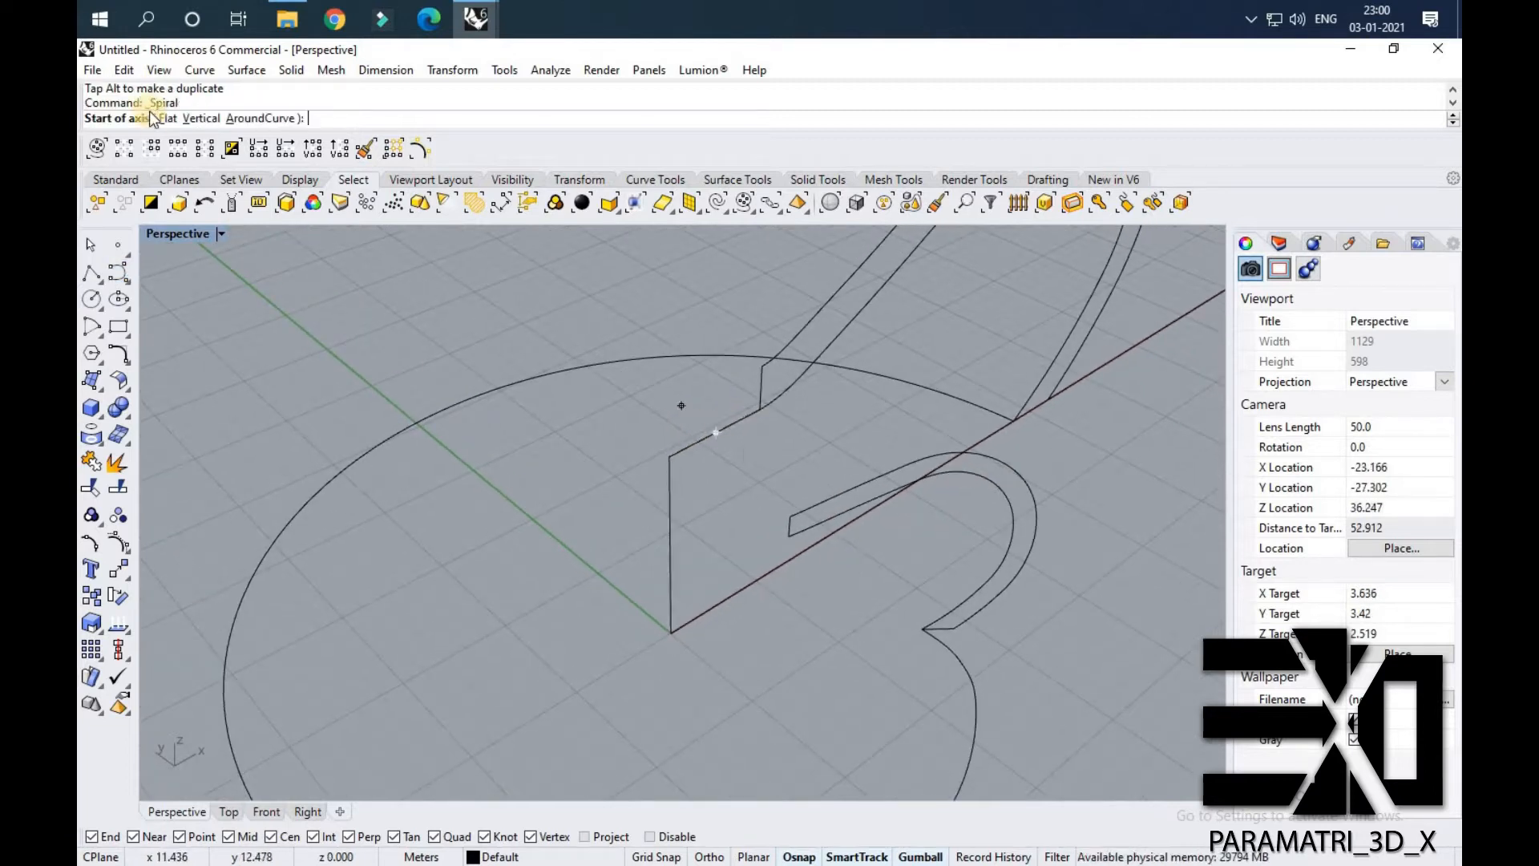
{"action": "left_click", "coordinate": [675, 459]}
{"action": "left_click", "coordinate": [669, 634]}
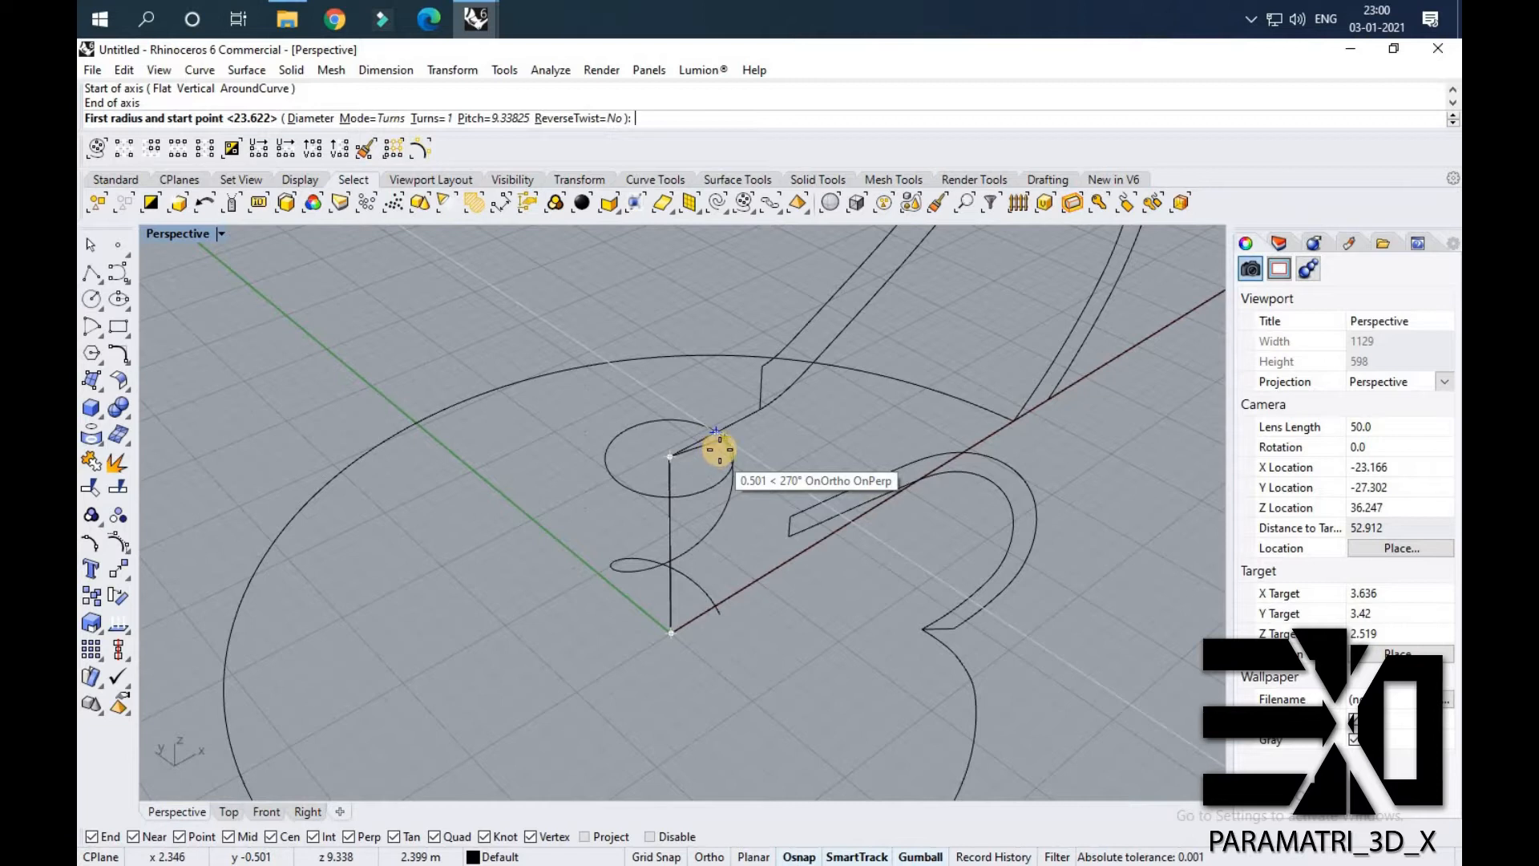
{"action": "left_click", "coordinate": [768, 466]}
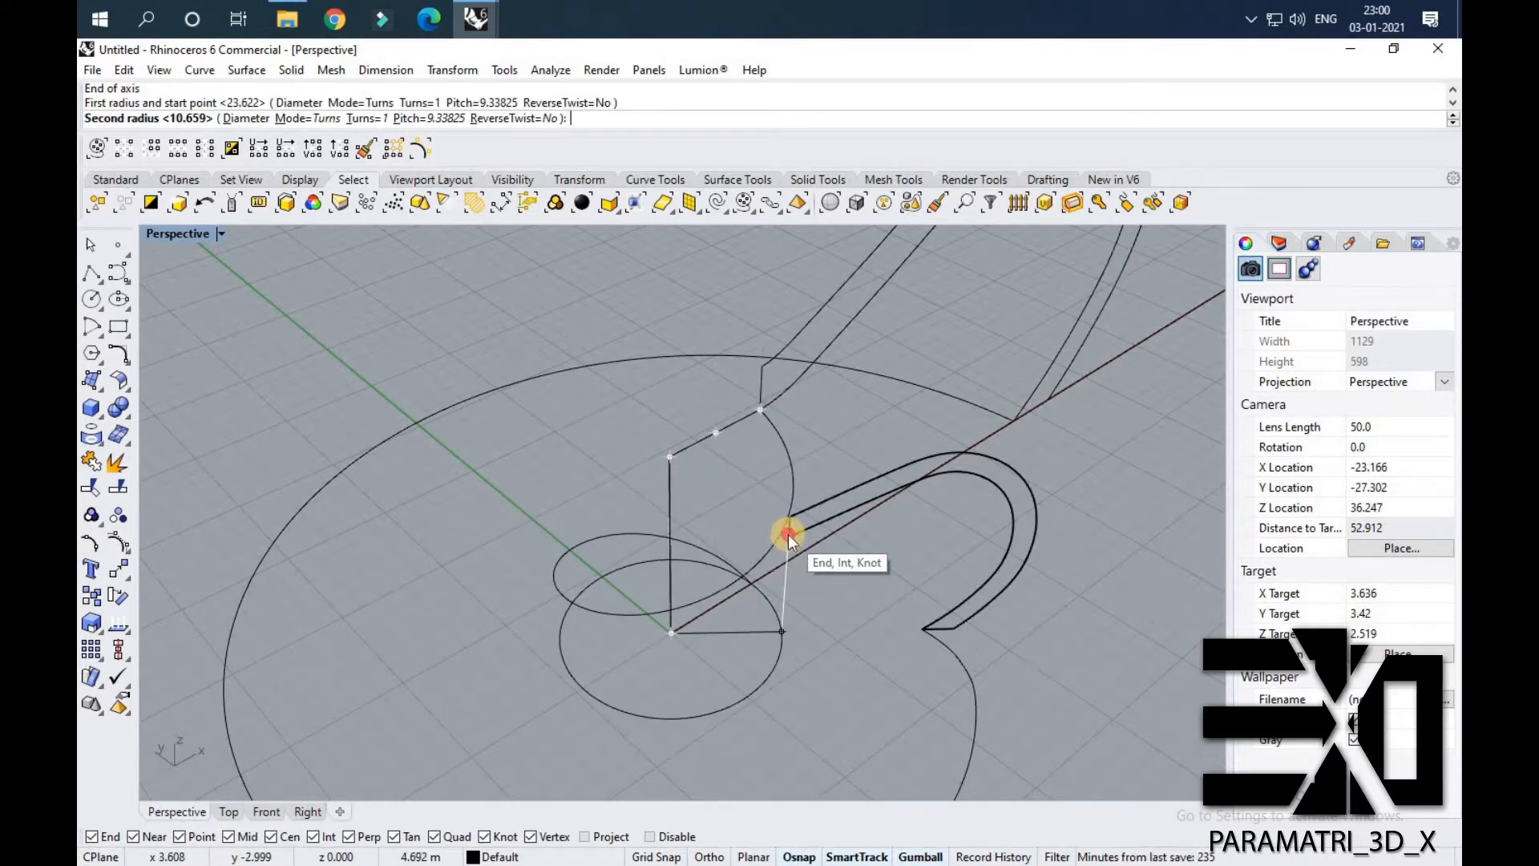
{"action": "left_click", "coordinate": [787, 534]}
Move the new spiral from its upper end to the top corner of the large section's short end edge.
{"action": "right_click_drag", "start_coordinate": [684, 537], "coordinate": [678, 535]}
{"action": "right_click_drag", "start_coordinate": [771, 553], "coordinate": [782, 415]}
{"action": "scroll", "coordinate": [783, 416], "scroll_direction": "up", "scroll_amount": 2}
{"action": "left_click", "coordinate": [784, 417]}
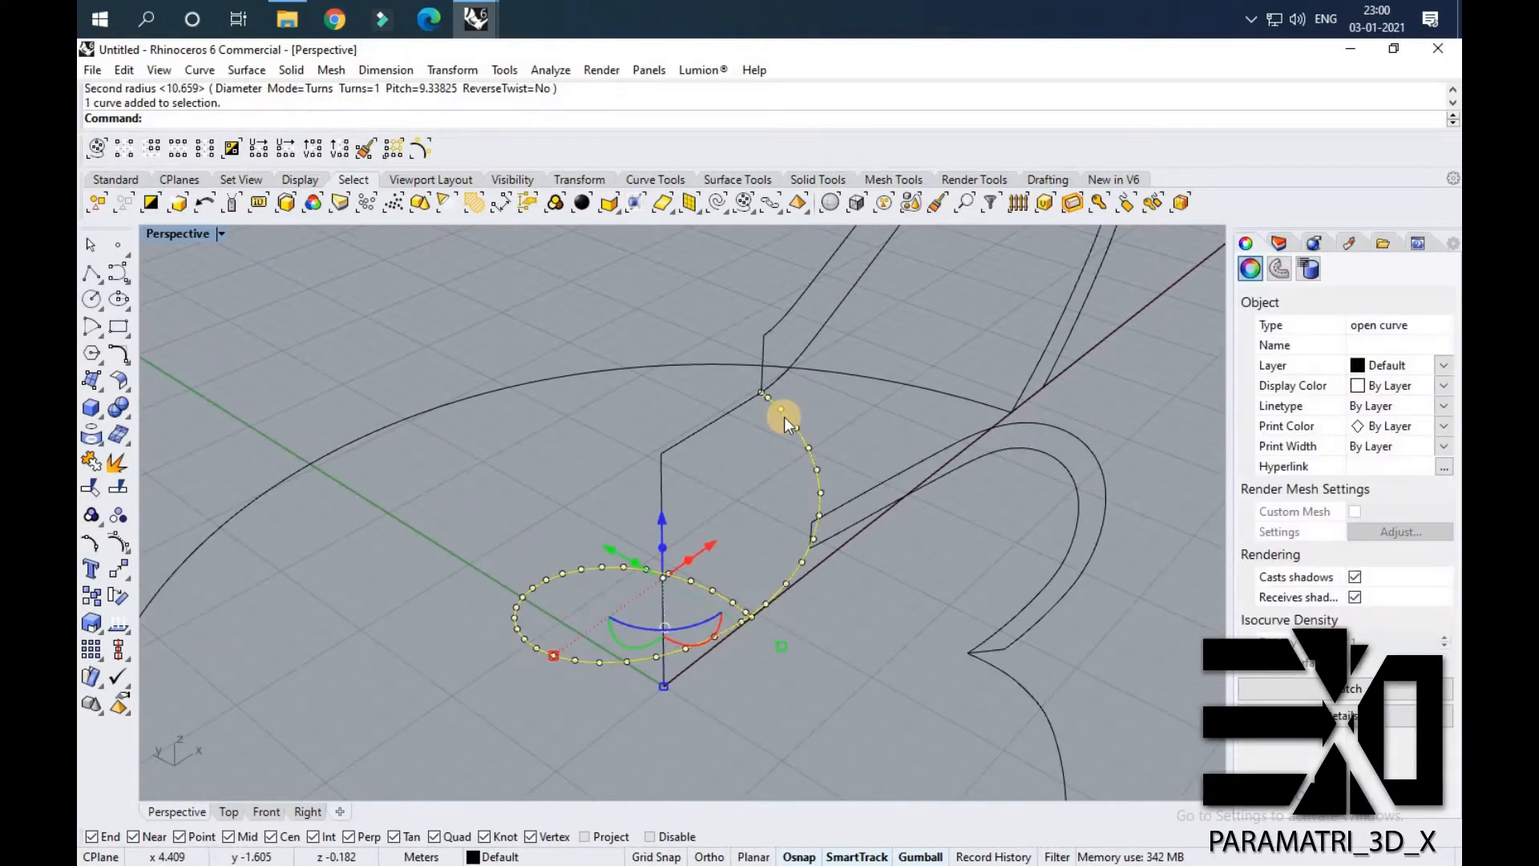
{"action": "type", "text": "m"}
{"action": "key", "text": "Return"}
{"action": "left_click", "coordinate": [762, 395]}
{"action": "left_click", "coordinate": [720, 385]}
Mirror a copy of the upper spiral across the large section's plane, starting from the top of the vertical edge.
{"action": "right_click_drag", "start_coordinate": [719, 385], "coordinate": [587, 541]}
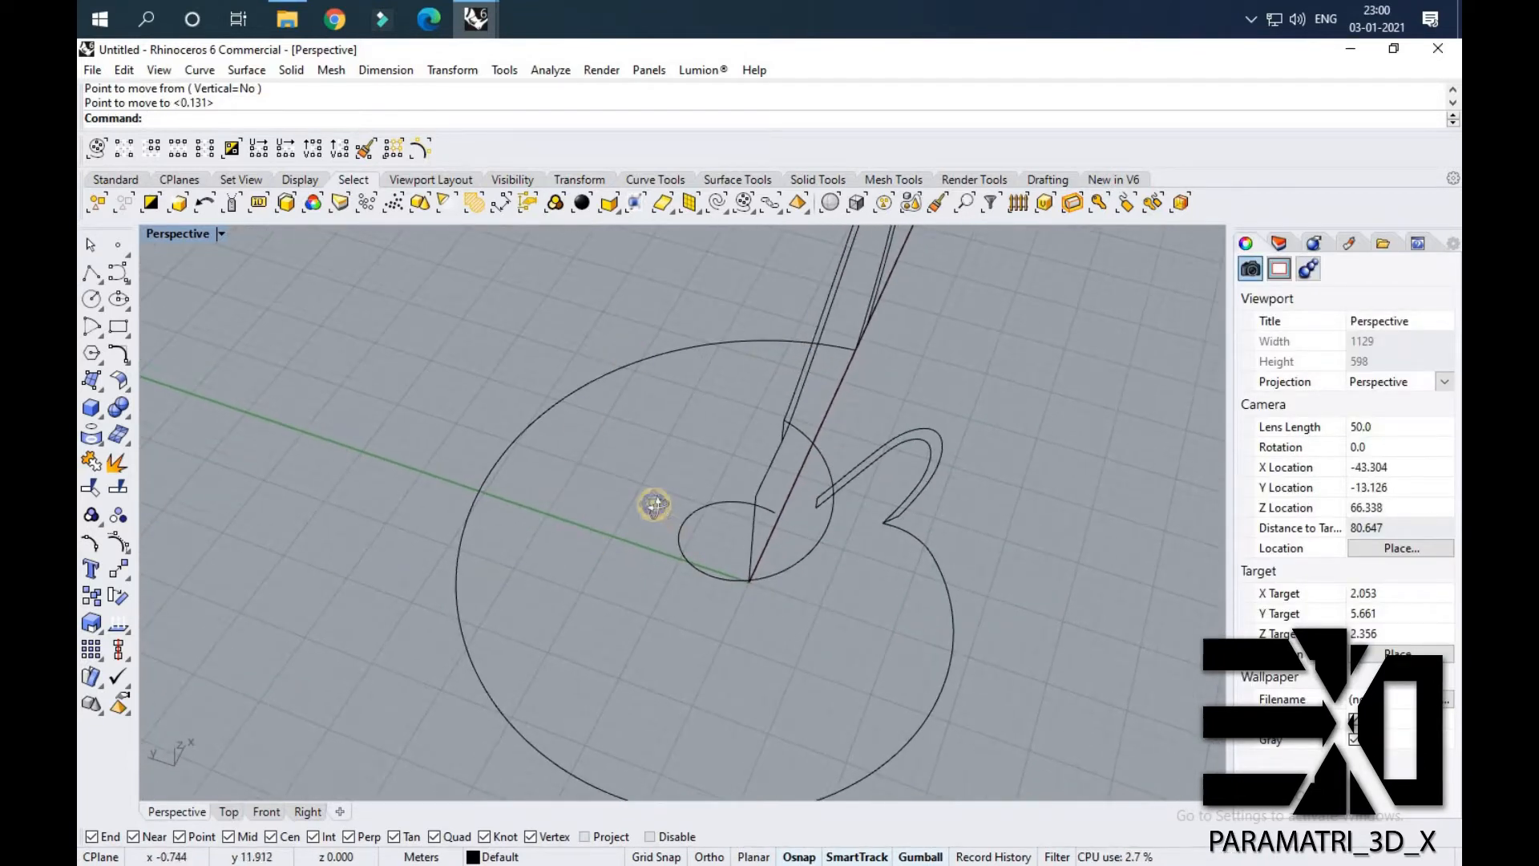
{"action": "right_click_drag", "start_coordinate": [649, 502], "coordinate": [572, 426]}
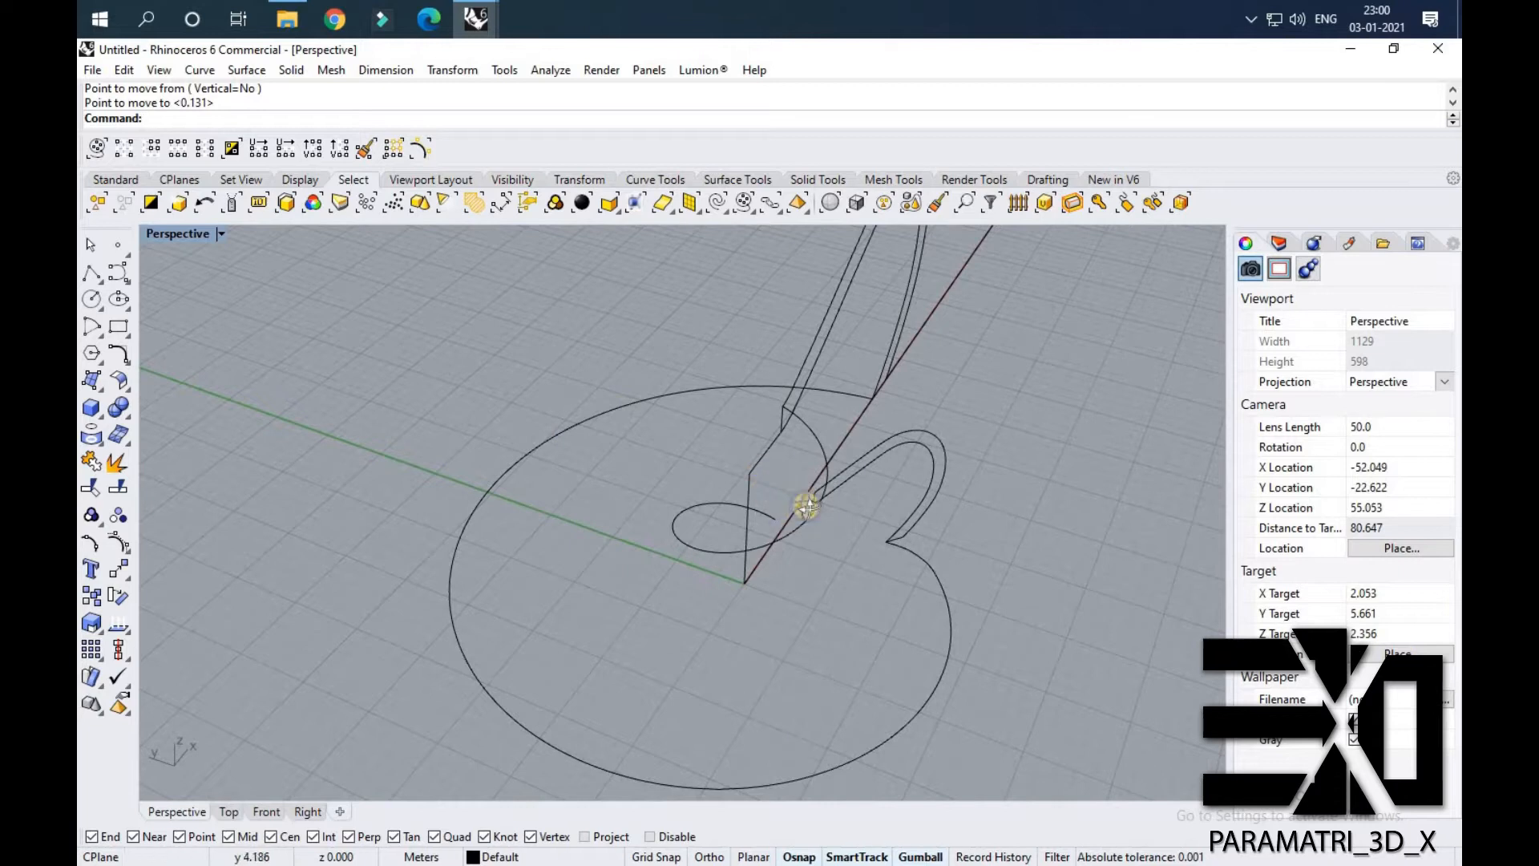
{"action": "right_click_drag", "start_coordinate": [804, 505], "coordinate": [761, 336]}
{"action": "right_click_drag", "start_coordinate": [900, 532], "coordinate": [885, 455]}
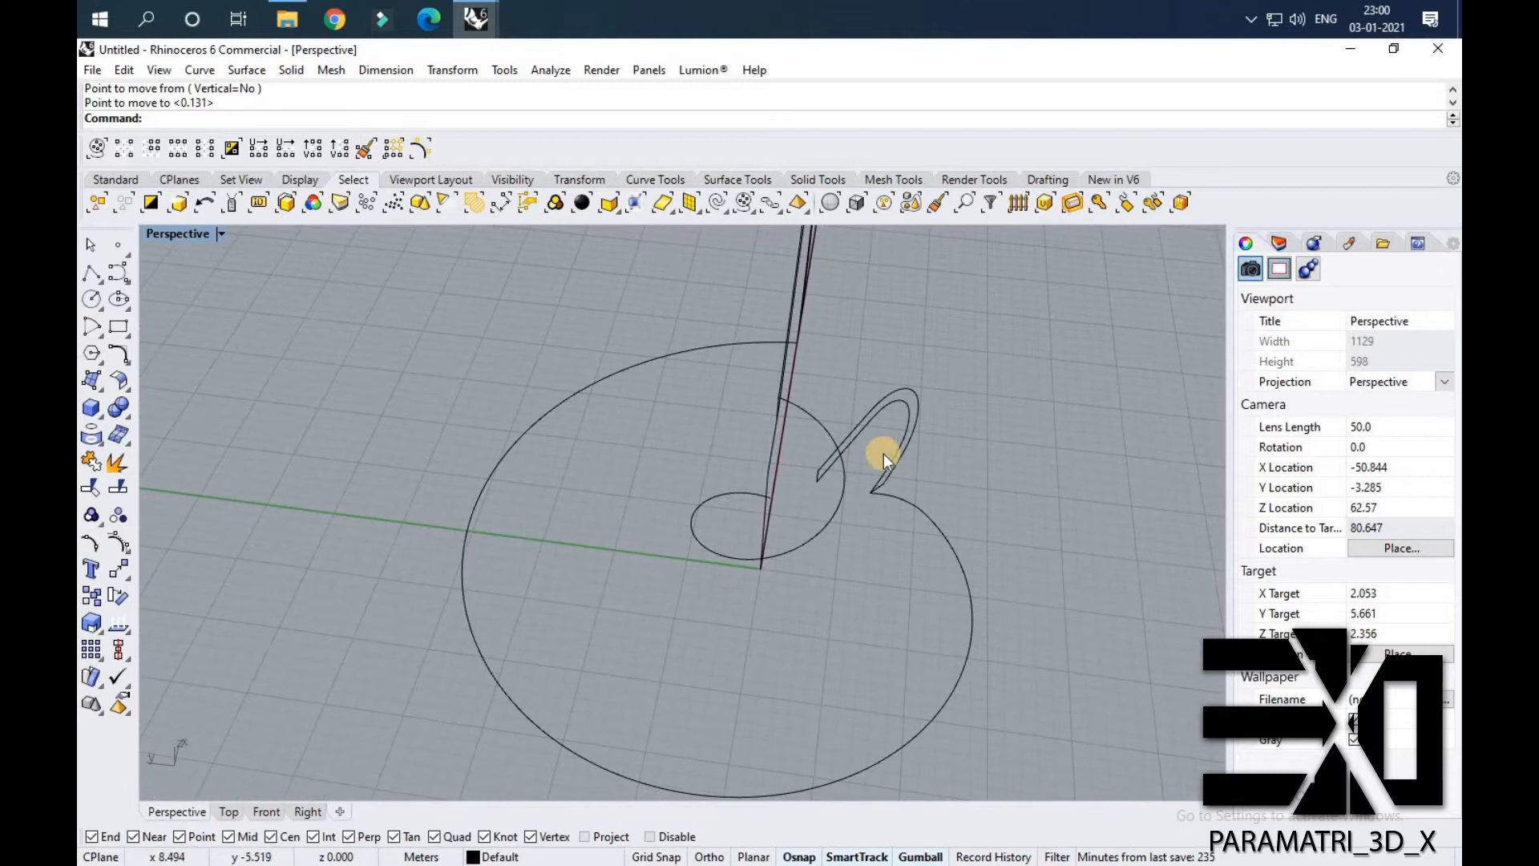
{"action": "scroll", "coordinate": [843, 468], "scroll_direction": "up", "scroll_amount": 5}
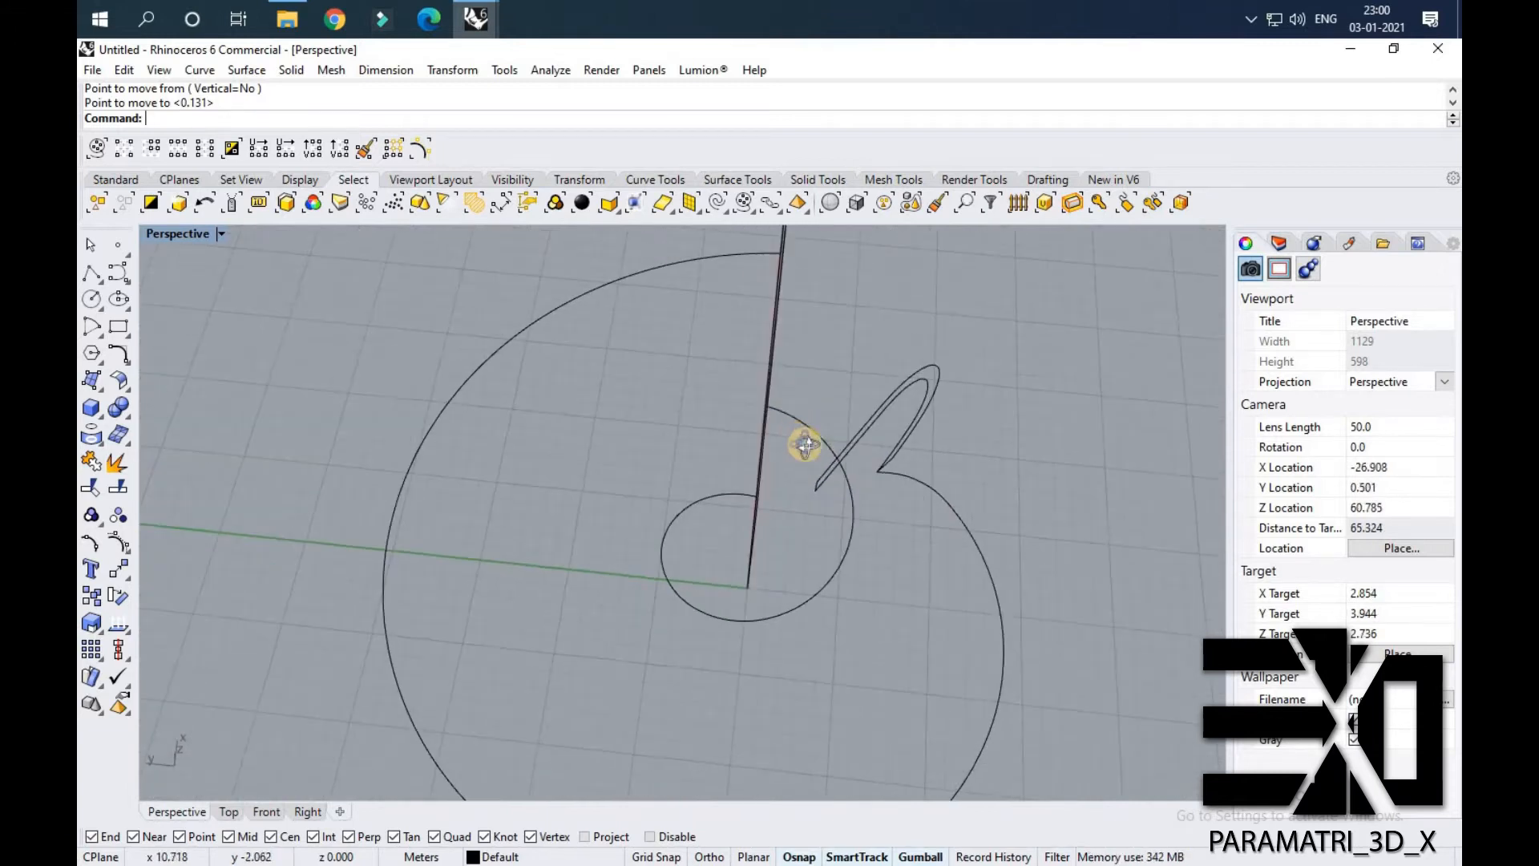
{"action": "left_click", "coordinate": [814, 431]}
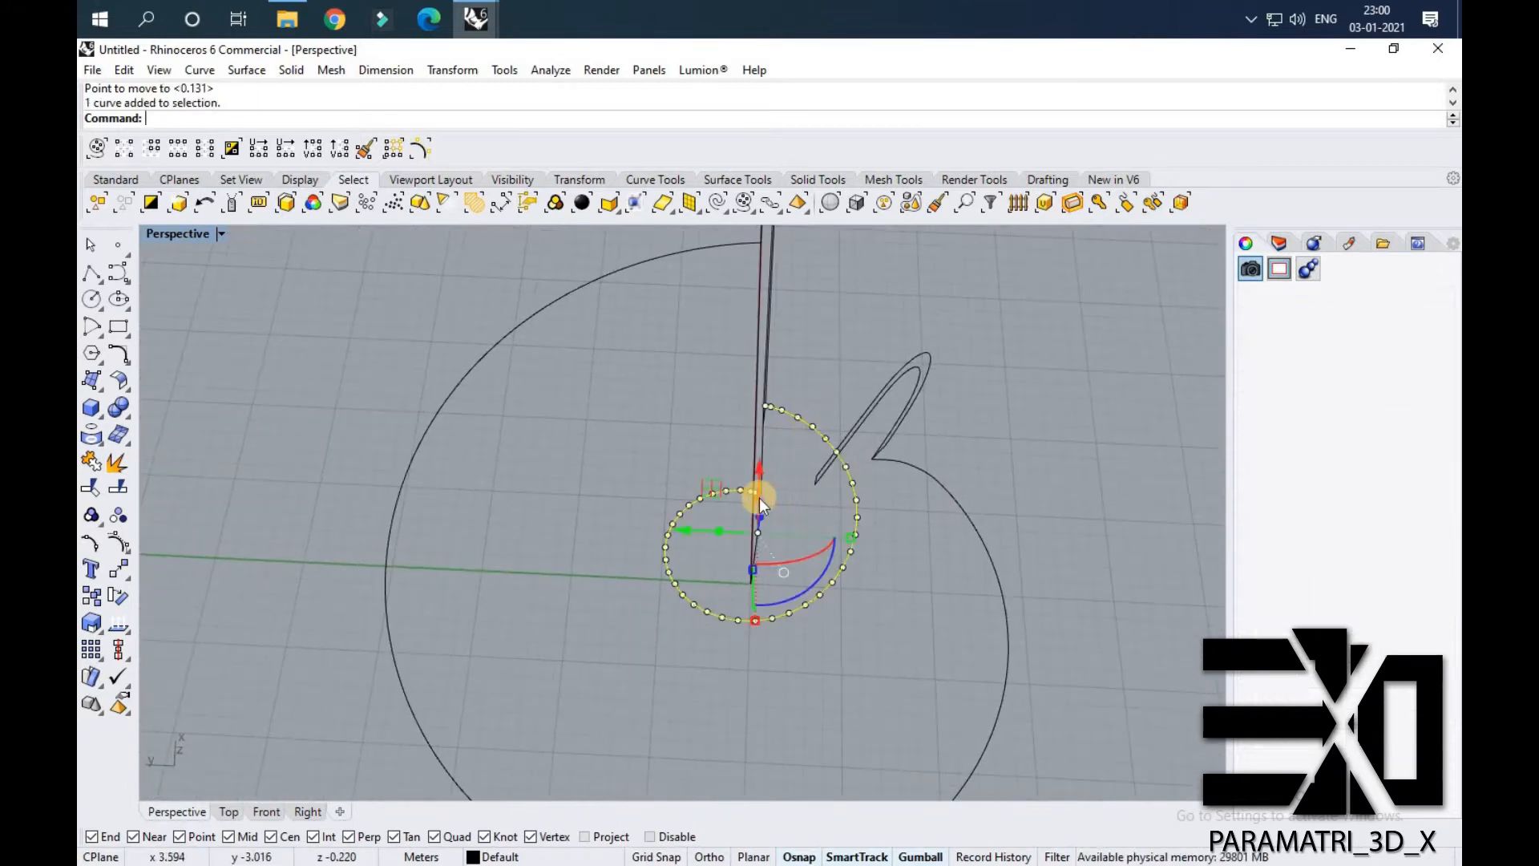
{"action": "scroll", "coordinate": [763, 483], "scroll_direction": "up", "scroll_amount": 4}
{"action": "right_click_drag", "start_coordinate": [764, 483], "coordinate": [764, 480]}
{"action": "left_click", "coordinate": [820, 426]}
{"action": "left_click", "coordinate": [866, 398]}
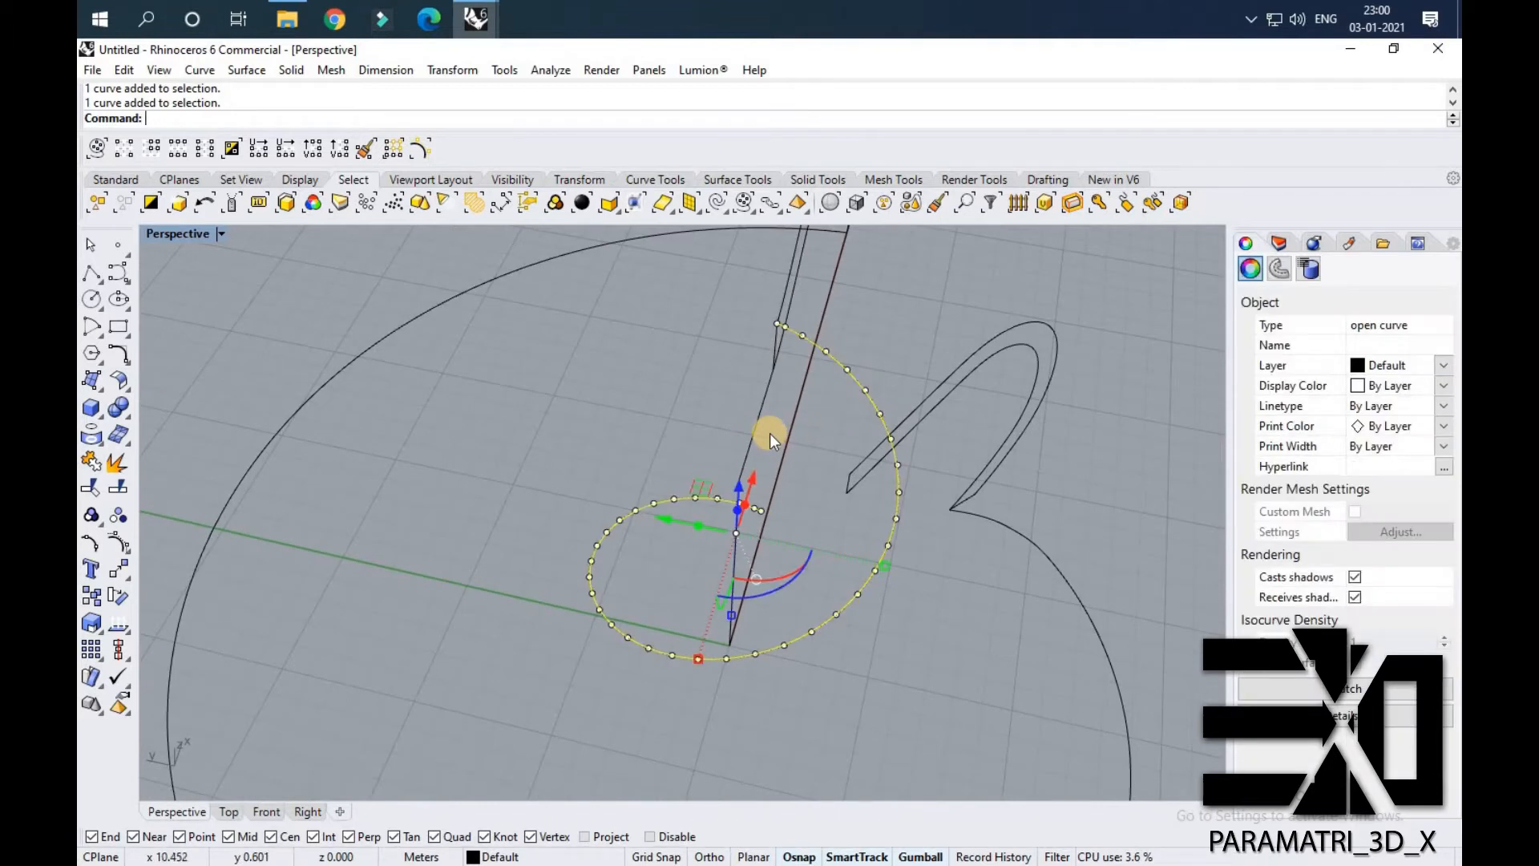
{"action": "type", "text": "mirror"}
{"action": "key", "text": "Return"}
{"action": "left_click", "coordinate": [739, 480]}
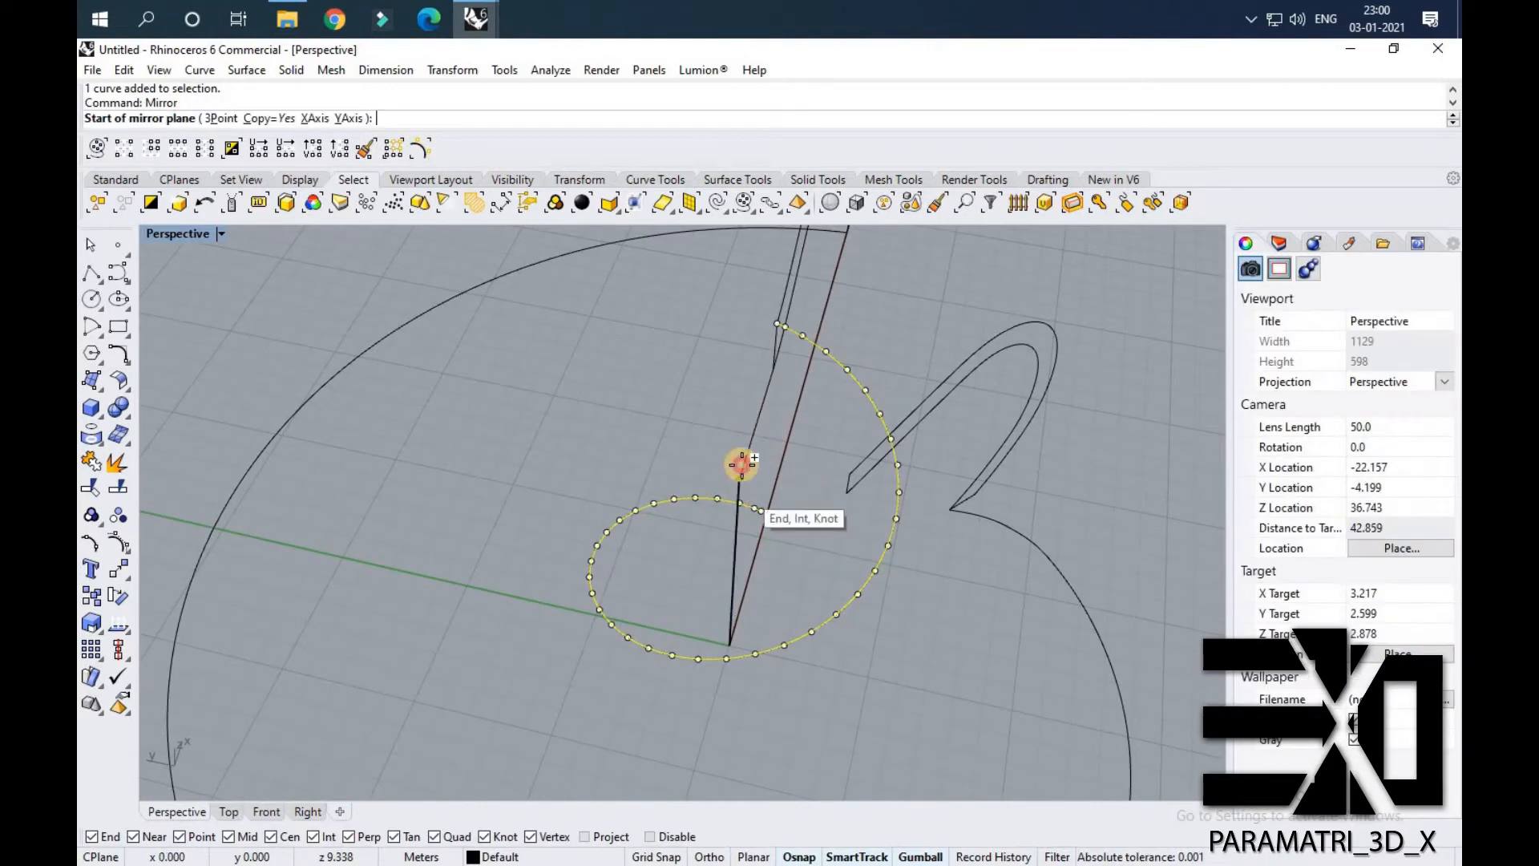
{"action": "left_click", "coordinate": [767, 393]}
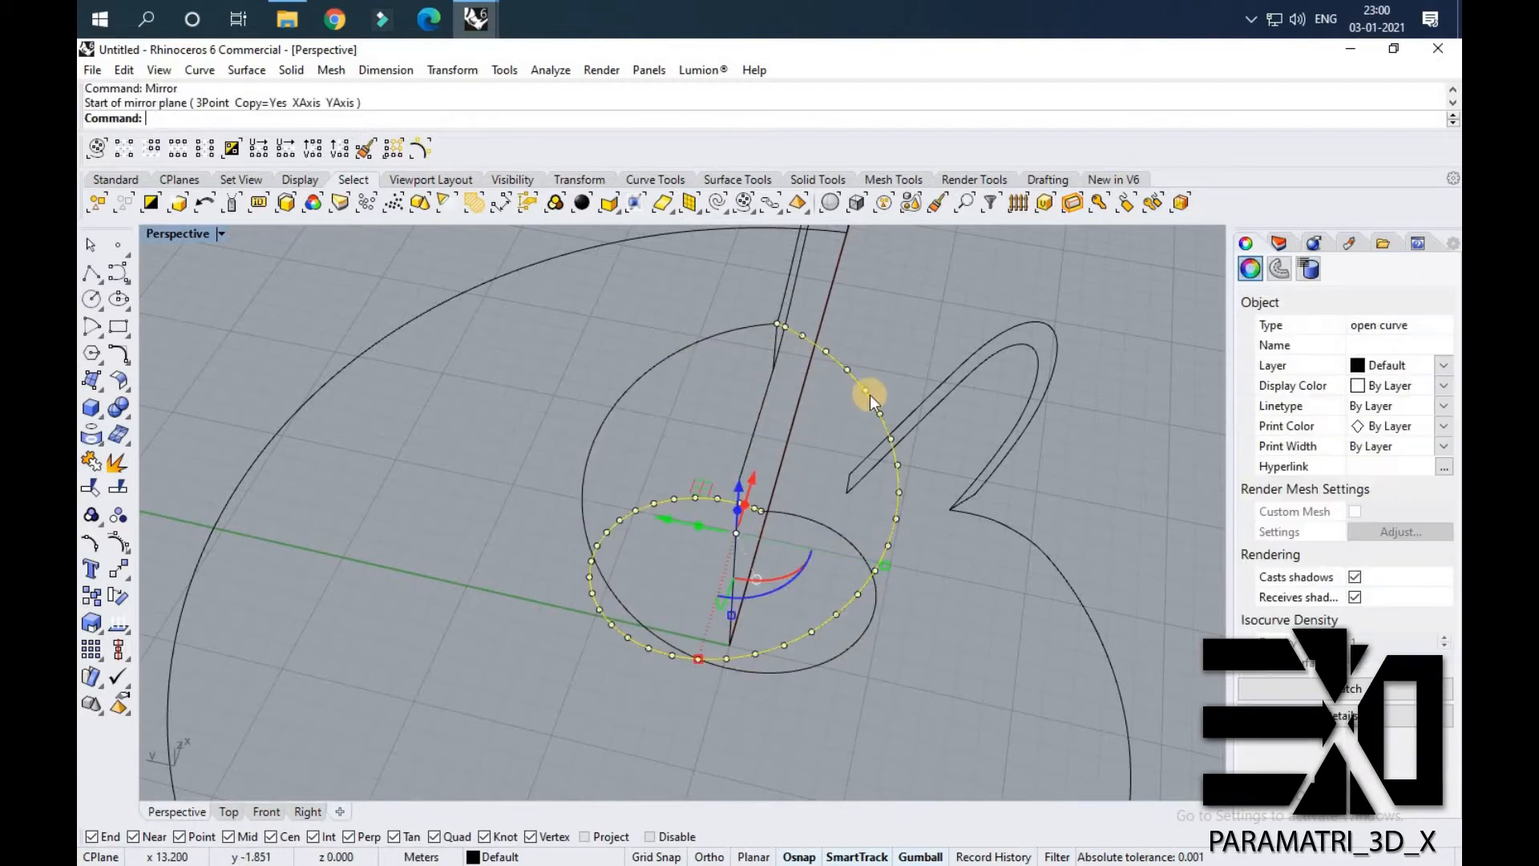
Delete the original upper spiral, keeping only its mirrored copy.
{"action": "left_click", "coordinate": [867, 393]}
{"action": "left_click", "coordinate": [867, 393]}
{"action": "key", "text": "Delete"}
Scale the upper spiral in one direction with Scale1D from its upper end, bringing its lower end to the height of the small section's top corner.
{"action": "right_click_drag", "start_coordinate": [804, 450], "coordinate": [776, 523]}
{"action": "left_click", "coordinate": [780, 528]}
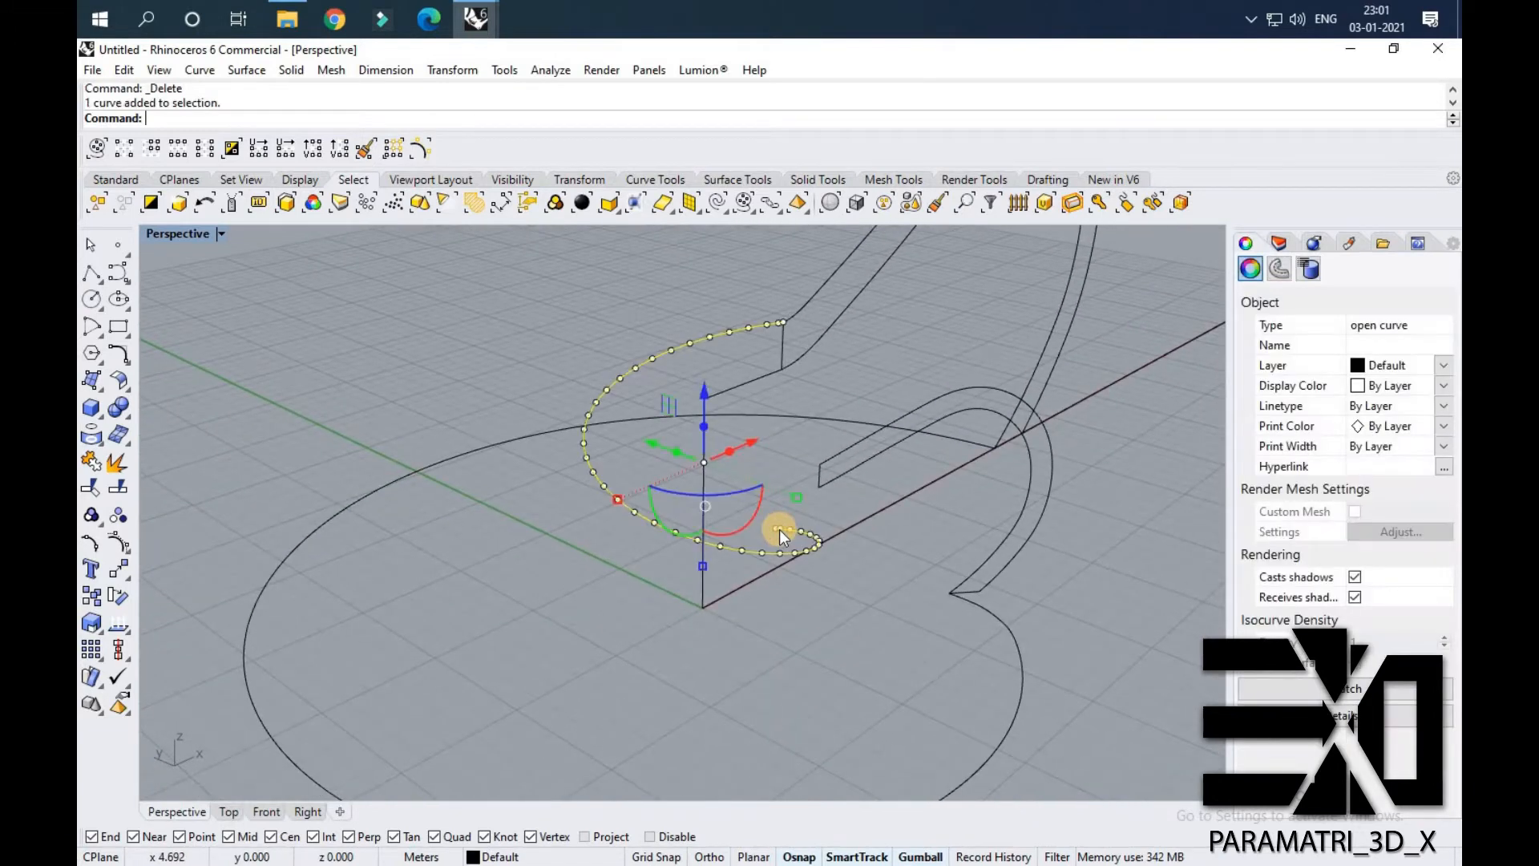
{"action": "key", "text": "Escape"}
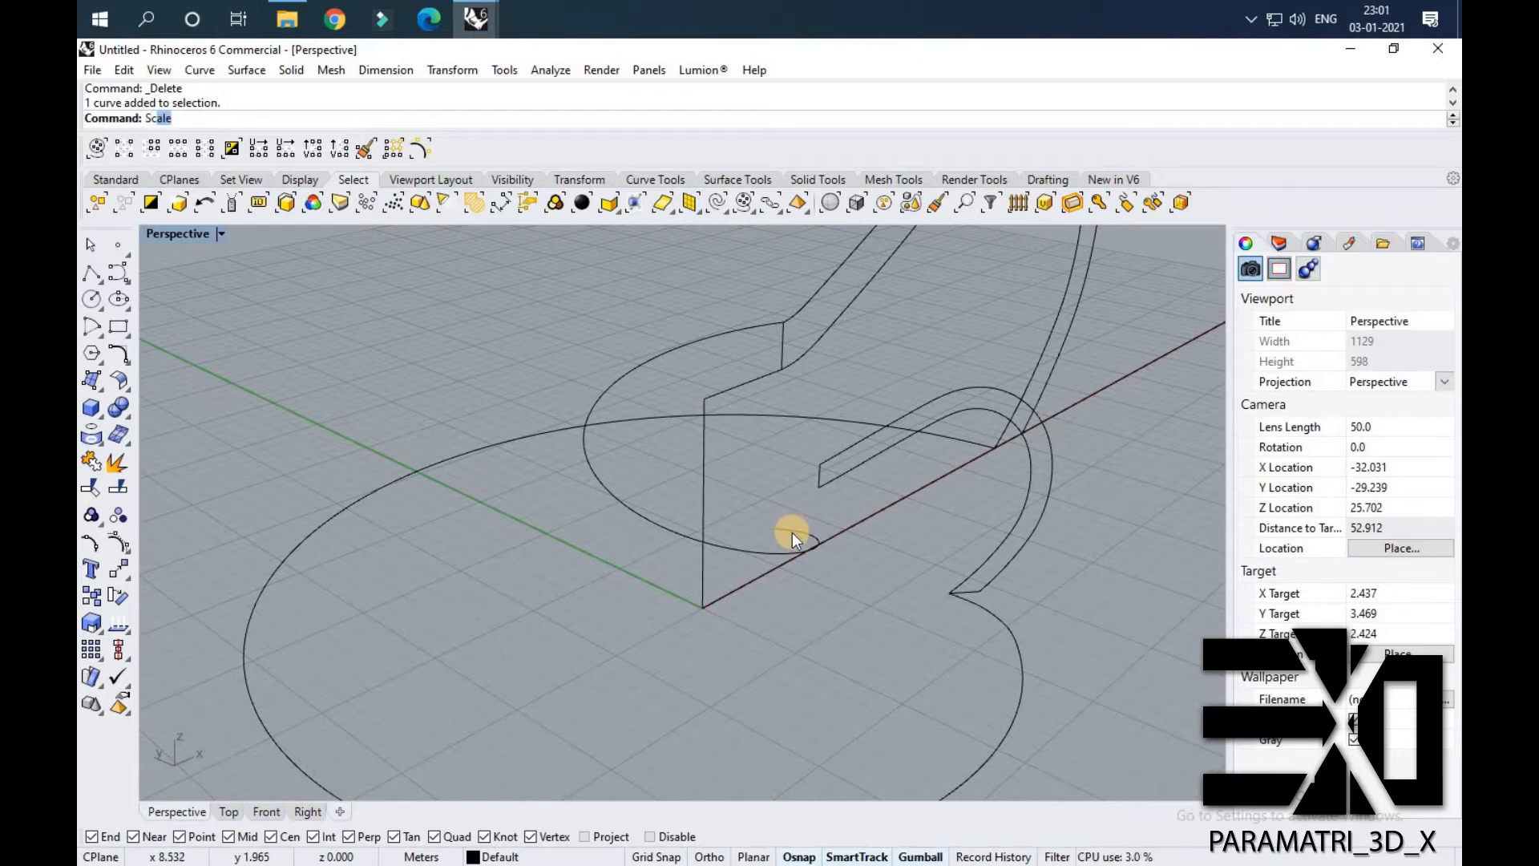
{"action": "left_click", "coordinate": [204, 152]}
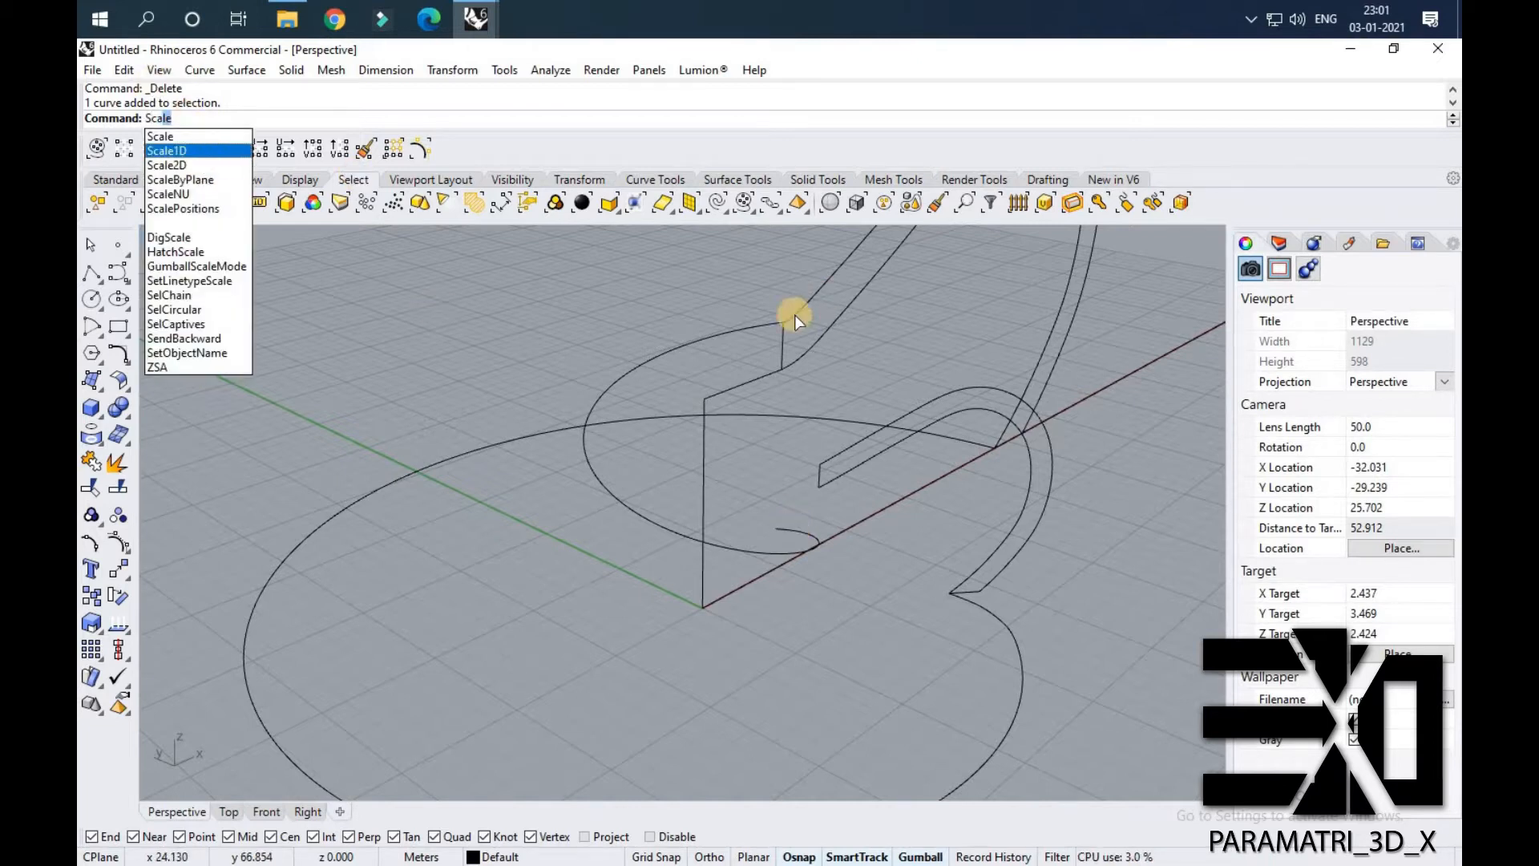
{"action": "left_click", "coordinate": [754, 323]}
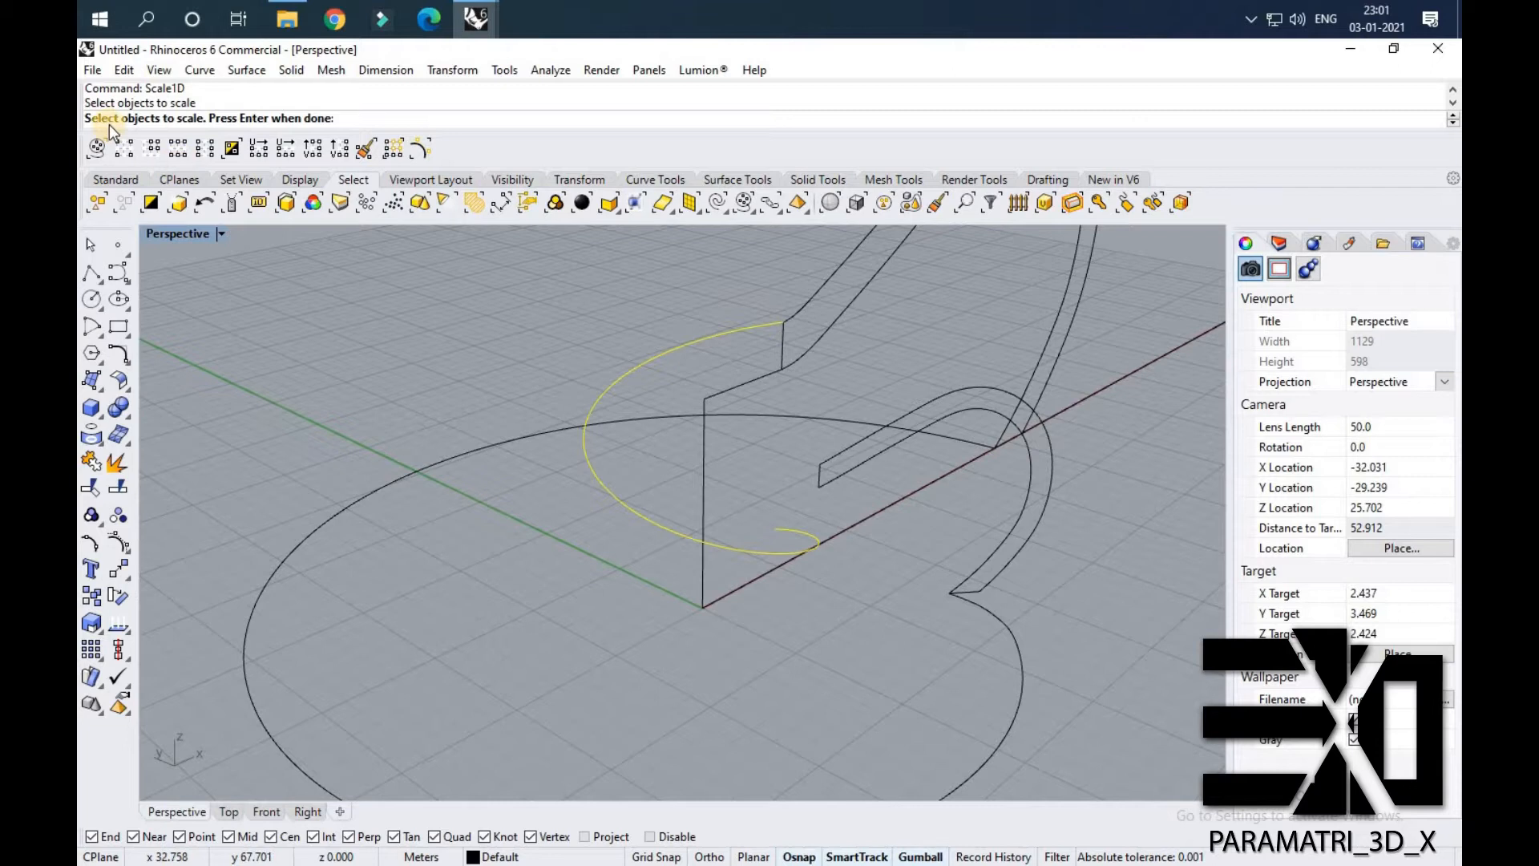
{"action": "key", "text": "Return"}
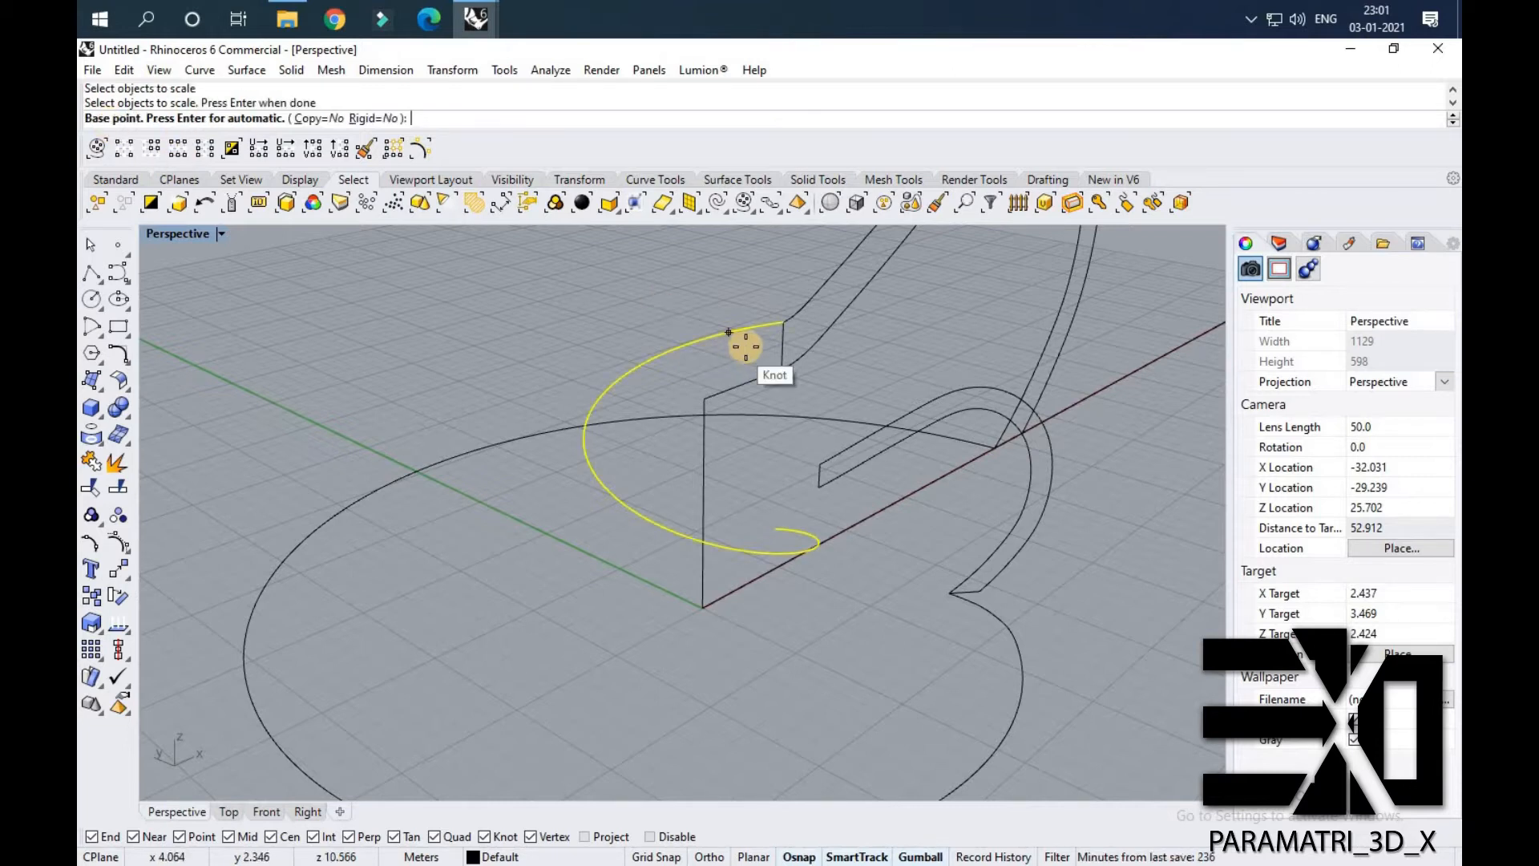
{"action": "left_click", "coordinate": [783, 321]}
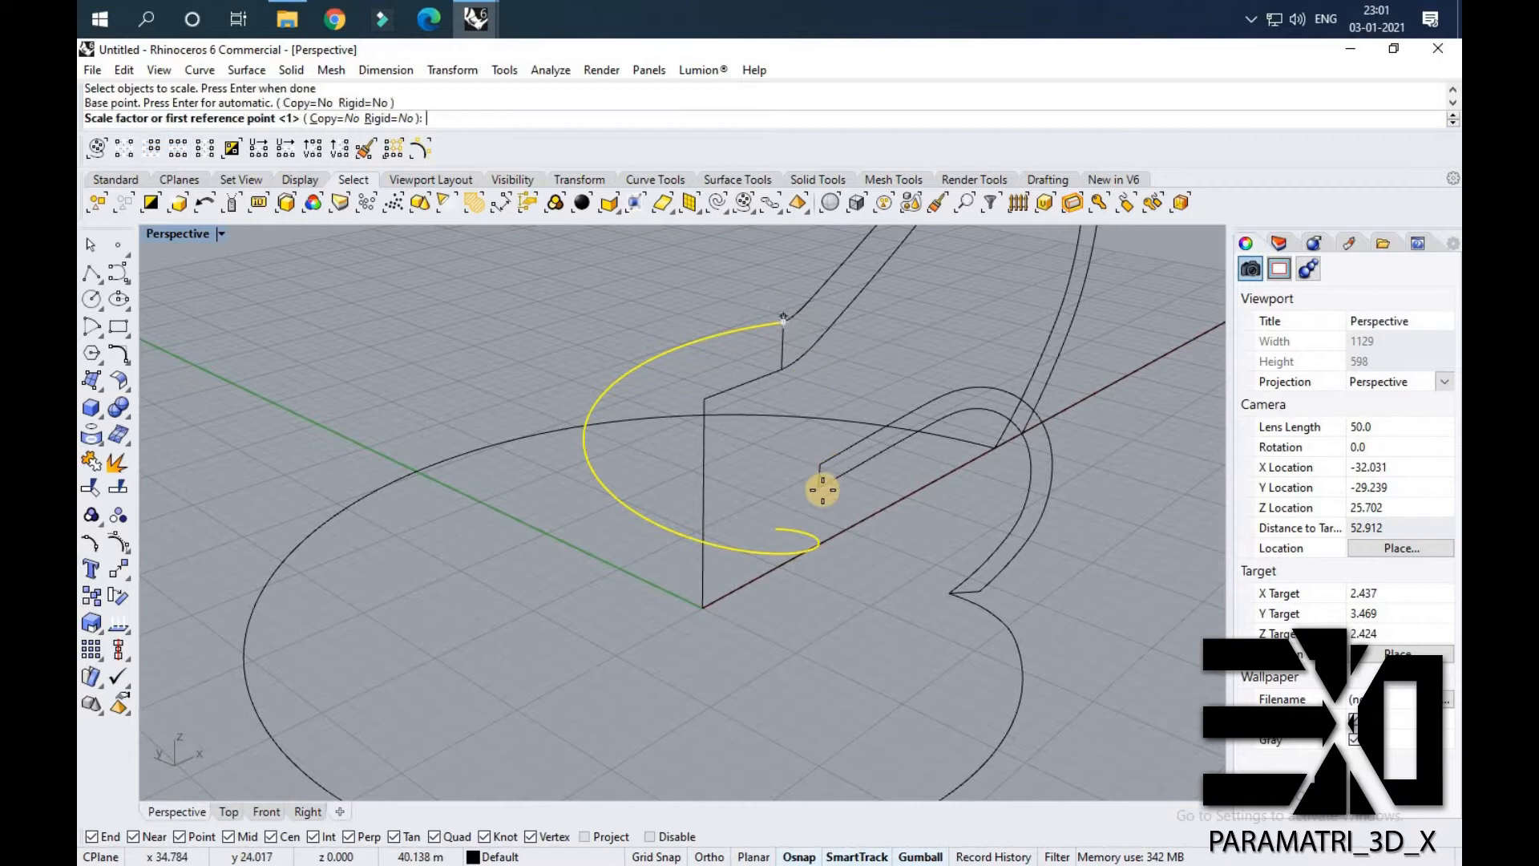
{"action": "left_click", "coordinate": [781, 528]}
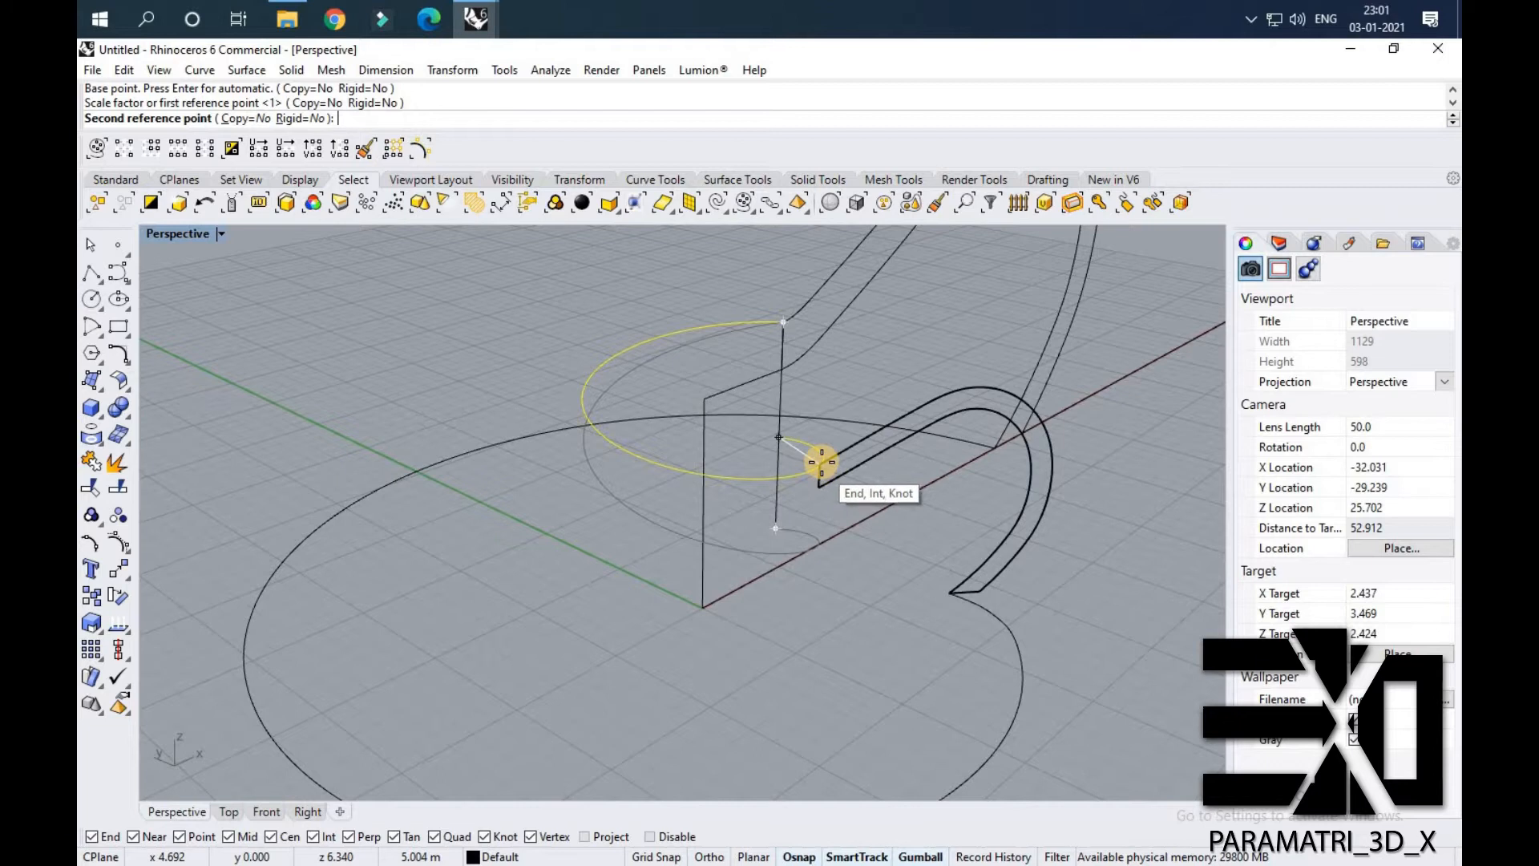
{"action": "left_click", "coordinate": [822, 463]}
Trim the upper spiral where it crosses the small section, using the spiral and the section's curves as cutting objects.
{"action": "right_click_drag", "start_coordinate": [841, 471], "coordinate": [833, 532]}
{"action": "scroll", "coordinate": [827, 534], "scroll_direction": "up", "scroll_amount": 4}
{"action": "scroll", "coordinate": [796, 527], "scroll_direction": "up", "scroll_amount": 2}
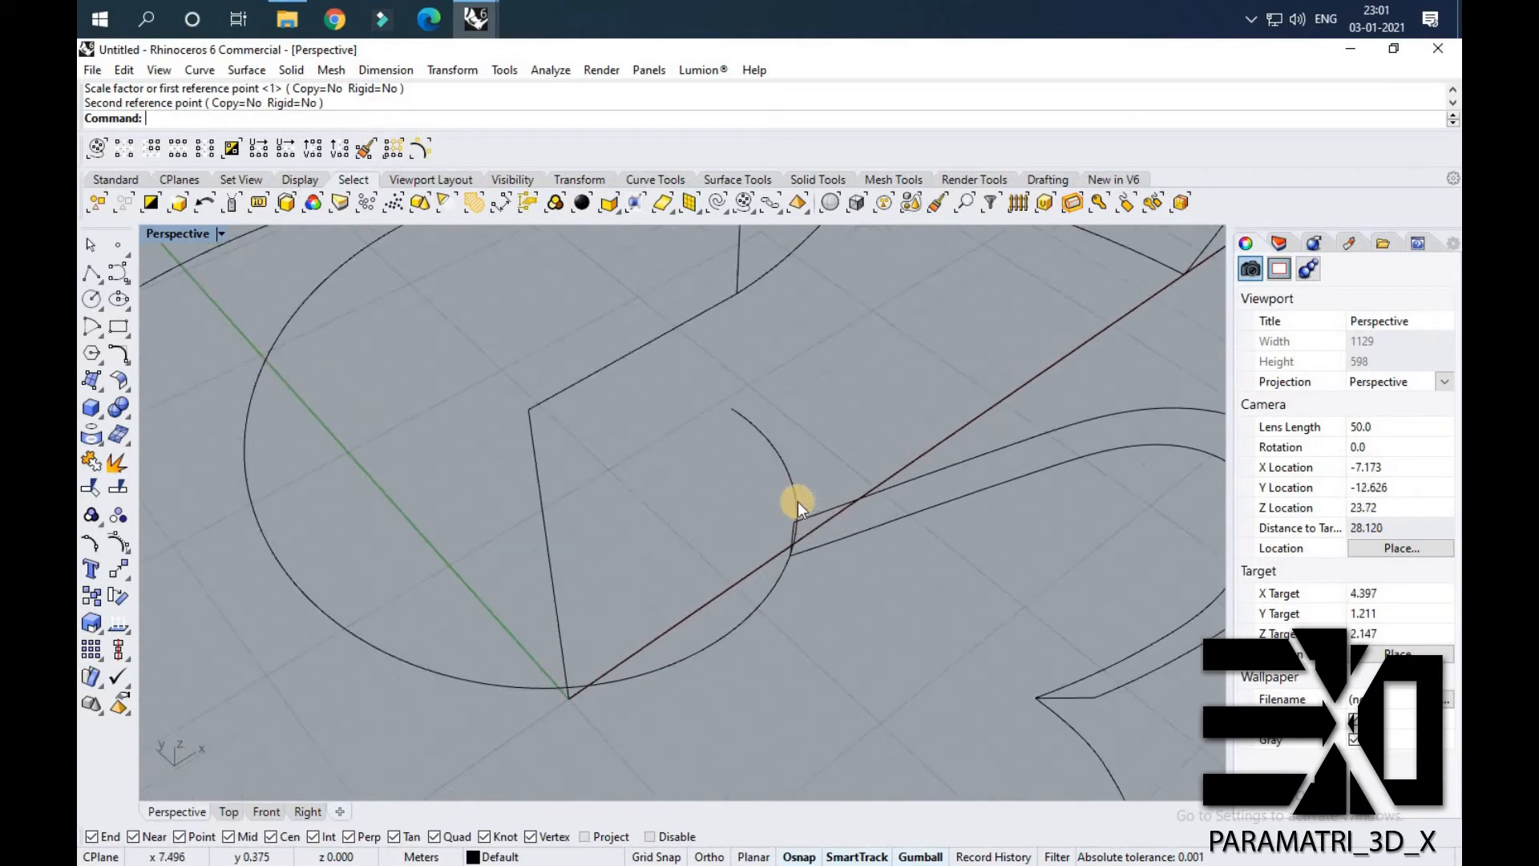
{"action": "scroll", "coordinate": [810, 475], "scroll_direction": "down", "scroll_amount": 2}
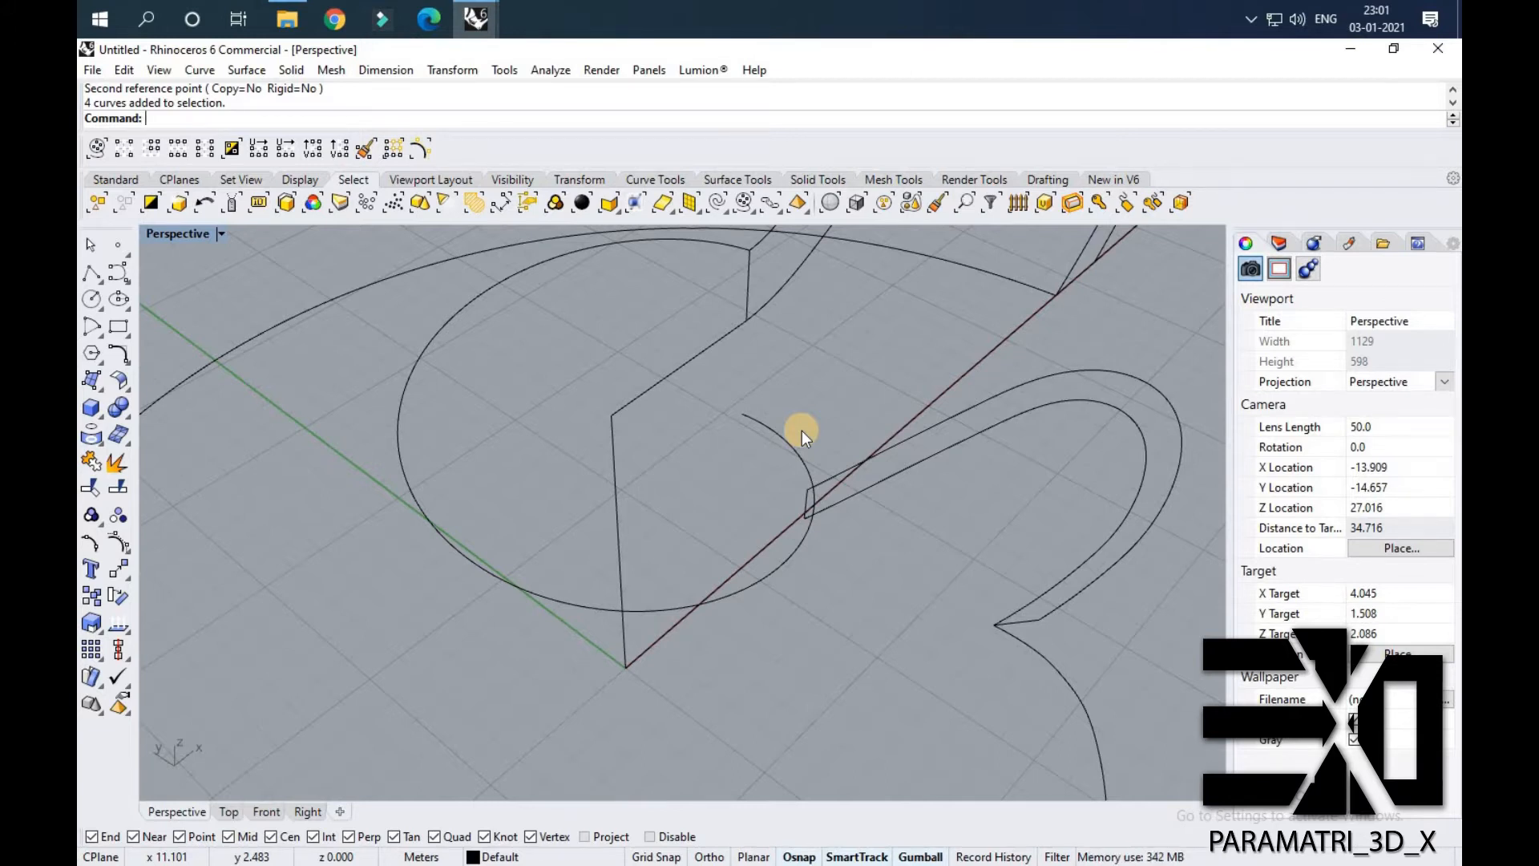
{"action": "right_click_drag", "start_coordinate": [802, 431], "coordinate": [829, 454]}
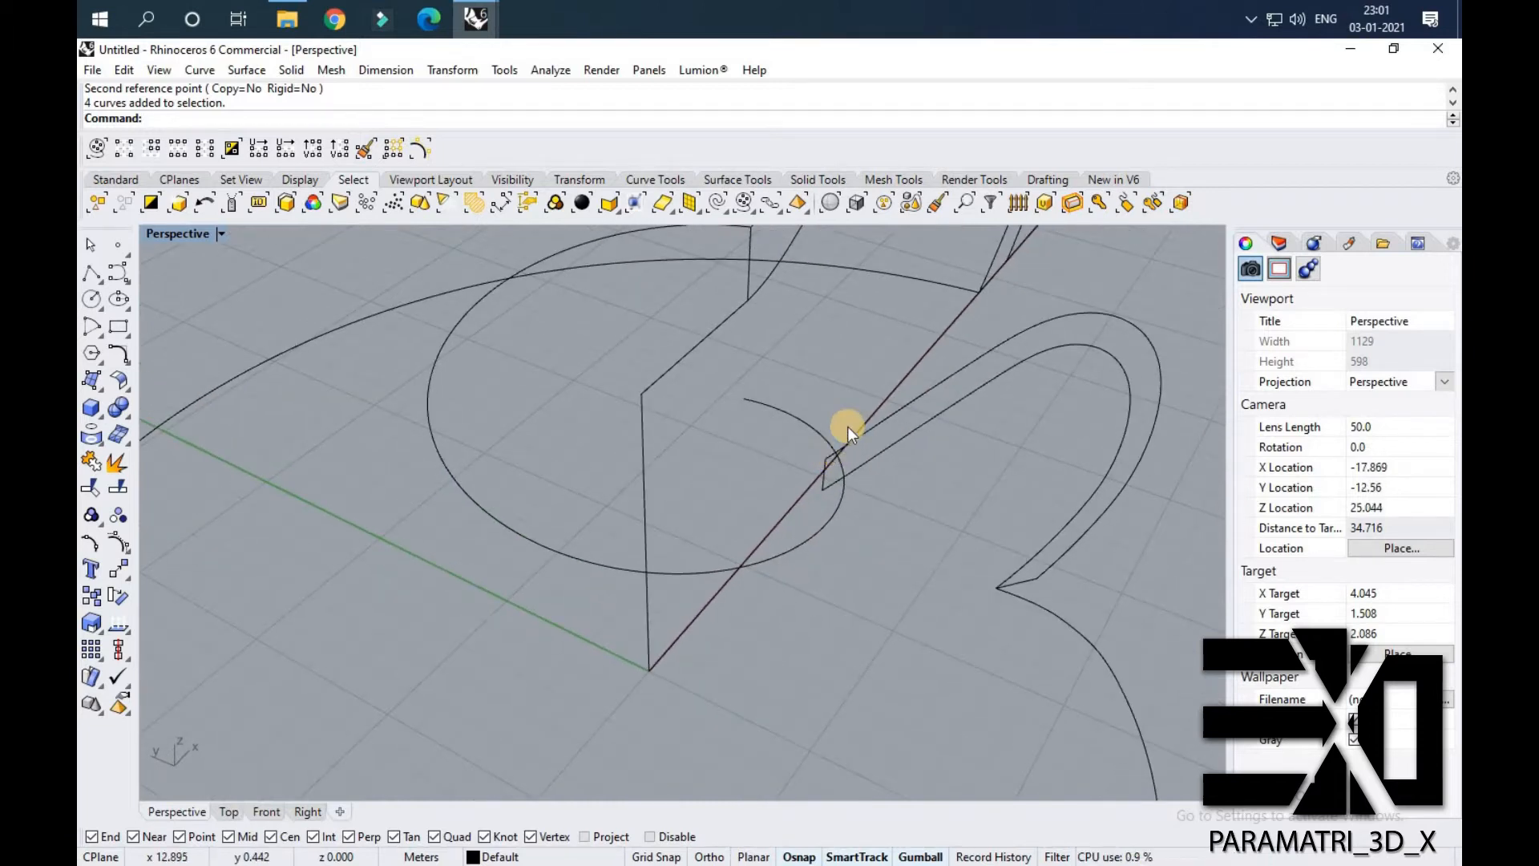
{"action": "right_click_drag", "start_coordinate": [834, 449], "coordinate": [869, 510]}
{"action": "scroll", "coordinate": [850, 504], "scroll_direction": "up", "scroll_amount": 4}
{"action": "left_click_drag", "start_coordinate": [825, 450], "coordinate": [833, 465]}
{"action": "scroll", "coordinate": [843, 493], "scroll_direction": "up", "scroll_amount": 2}
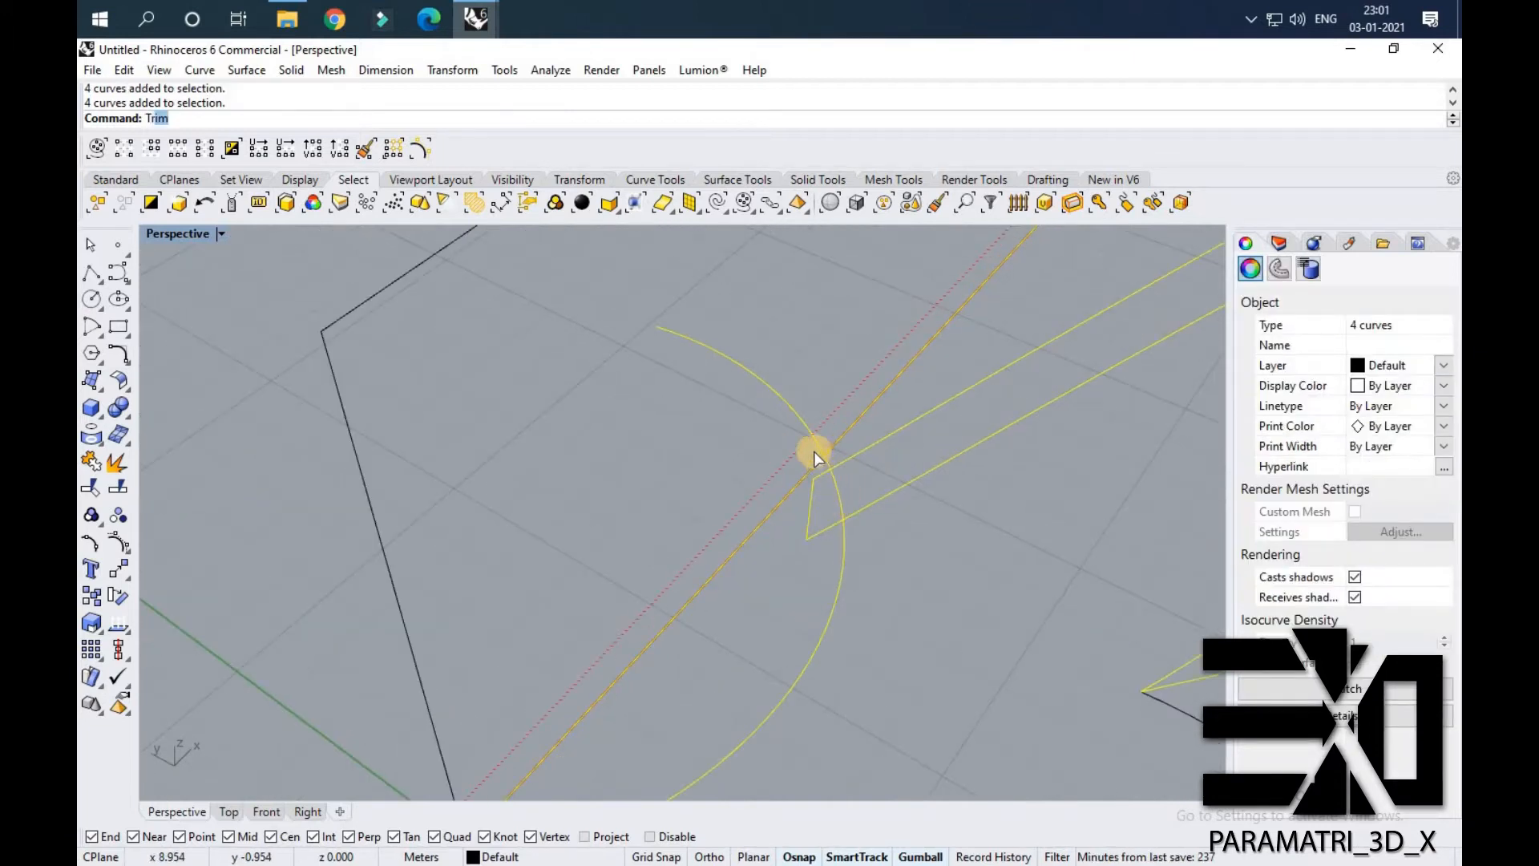
{"action": "key", "text": "Return"}
{"action": "left_click", "coordinate": [829, 463]}
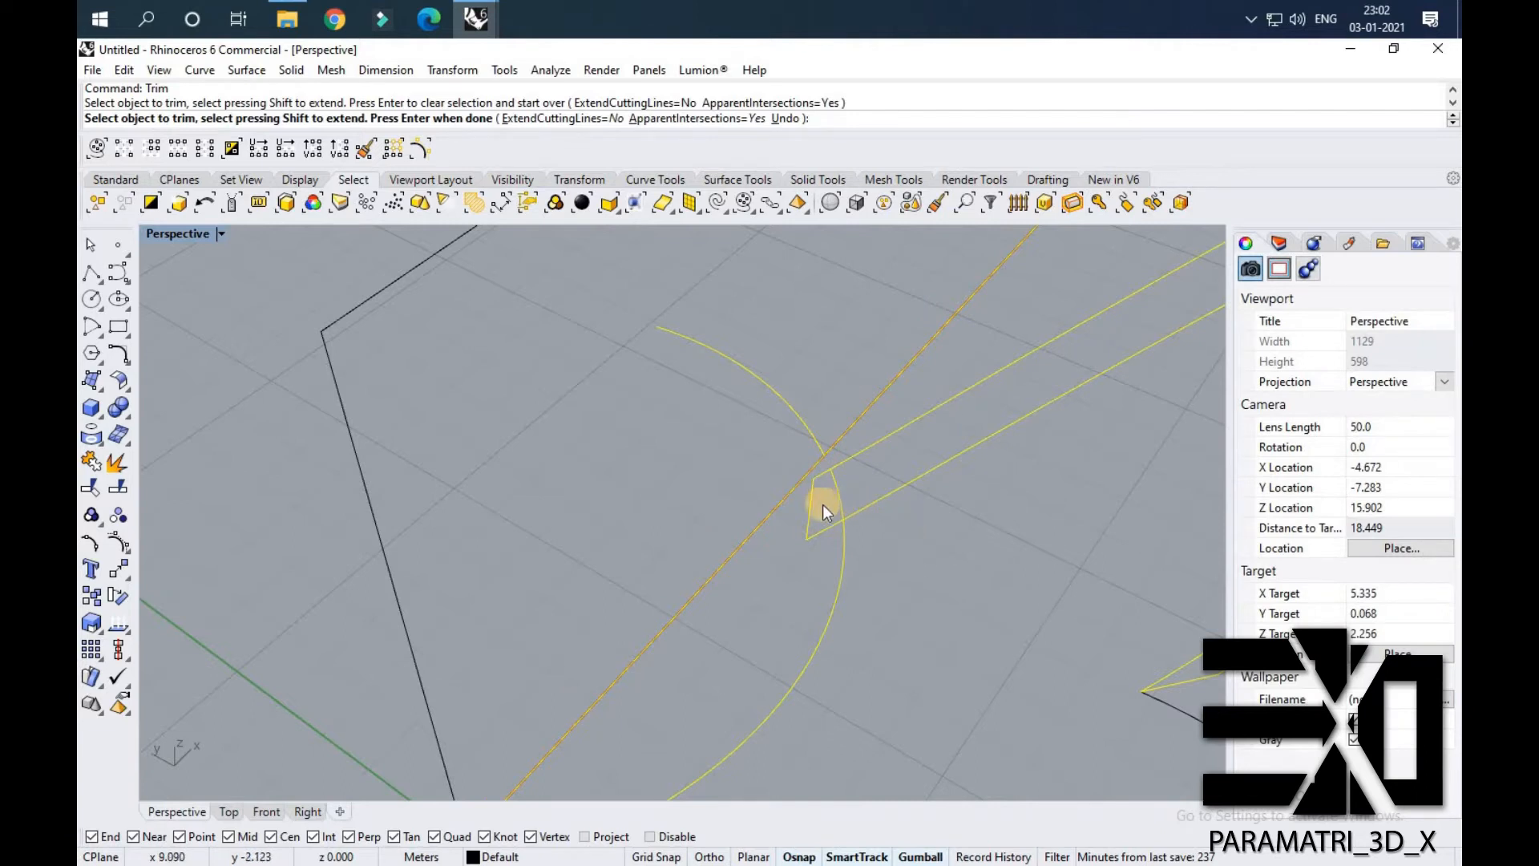
{"action": "key", "text": "Return"}
Delete the leftover short piece of the spiral beyond the small section.
{"action": "right_click_drag", "start_coordinate": [920, 465], "coordinate": [892, 329]}
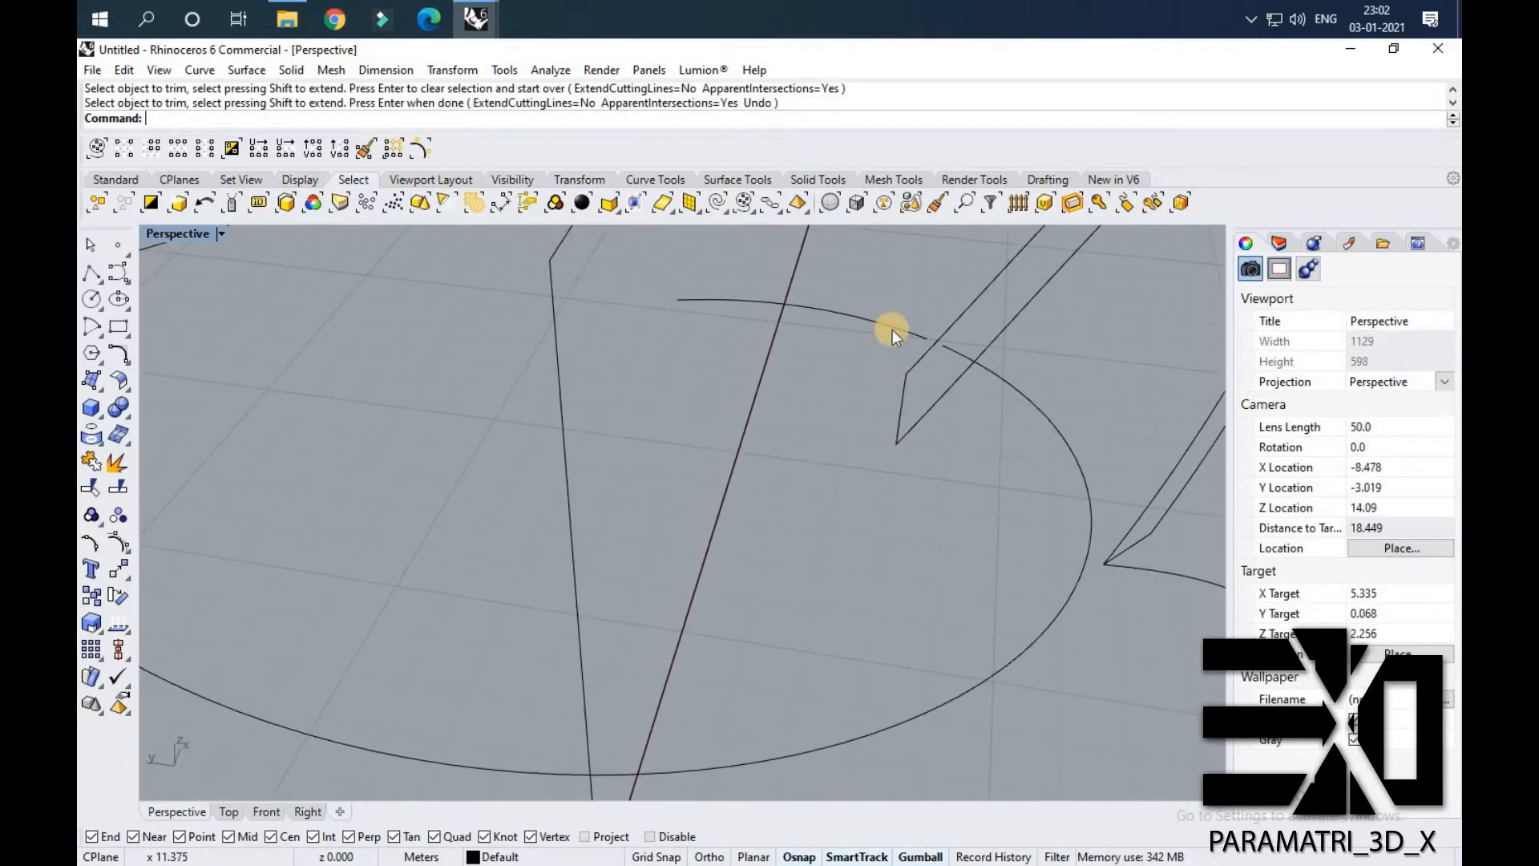
{"action": "left_click", "coordinate": [893, 330]}
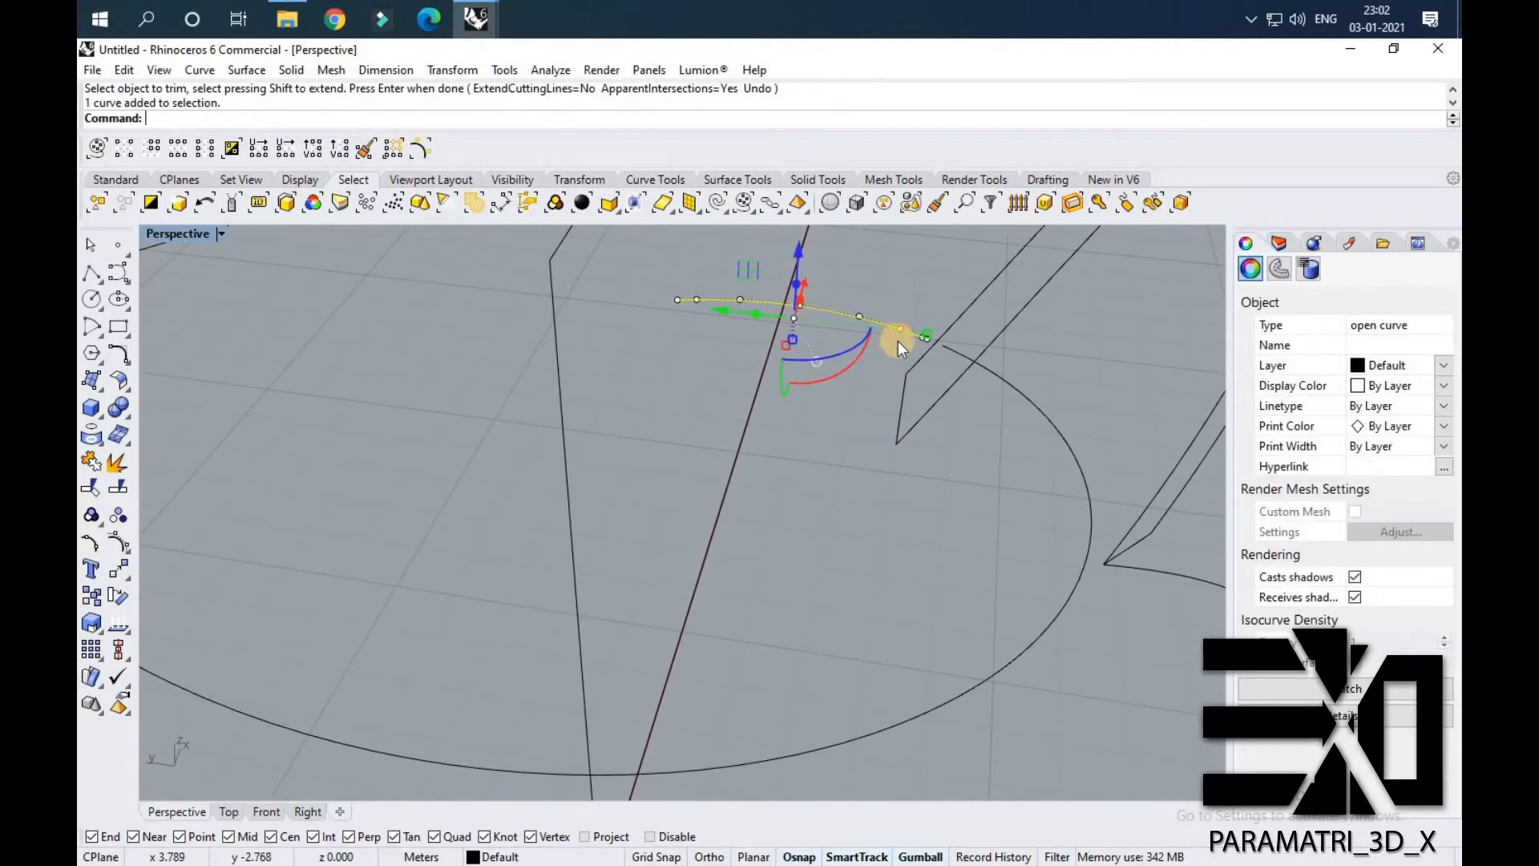
{"action": "key", "text": "Delete"}
Move the trimmed end point of the upper spiral onto the top corner of the small section's inner end.
{"action": "left_click", "coordinate": [956, 361]}
{"action": "right_click_drag", "start_coordinate": [956, 361], "coordinate": [840, 414]}
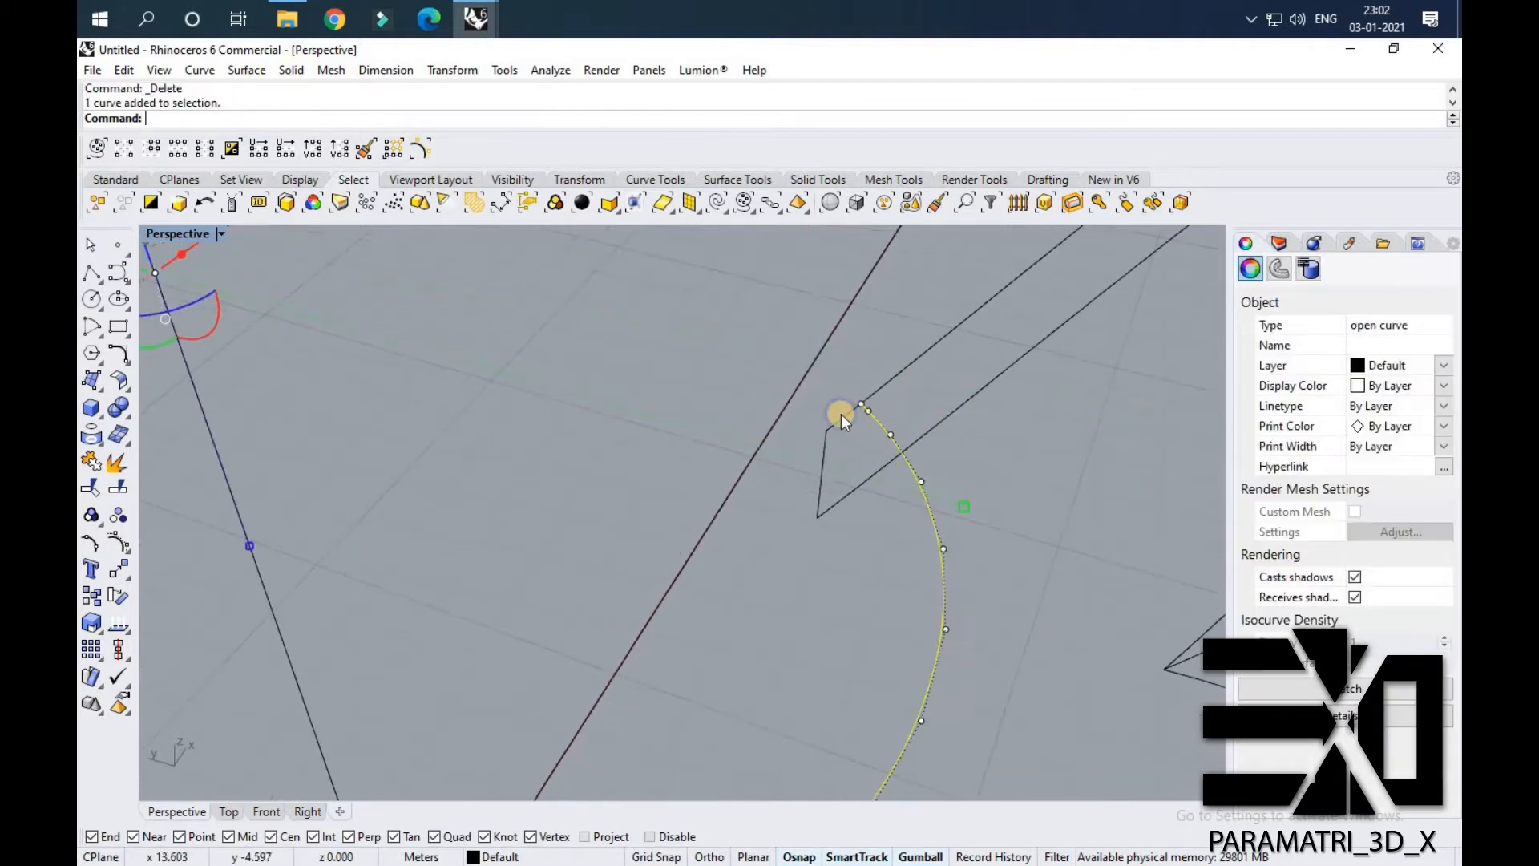
{"action": "left_click_drag", "start_coordinate": [862, 404], "coordinate": [827, 430]}
Adjust the upper spiral's control points near the small section to smooth the kink before its end corner.
{"action": "right_click_drag", "start_coordinate": [857, 406], "coordinate": [474, 238]}
{"action": "scroll", "coordinate": [474, 238], "scroll_direction": "up", "scroll_amount": 4}
{"action": "left_click", "coordinate": [484, 311]}
{"action": "scroll", "coordinate": [489, 300], "scroll_direction": "up", "scroll_amount": 2}
{"action": "left_click_drag", "start_coordinate": [479, 292], "coordinate": [565, 361]}
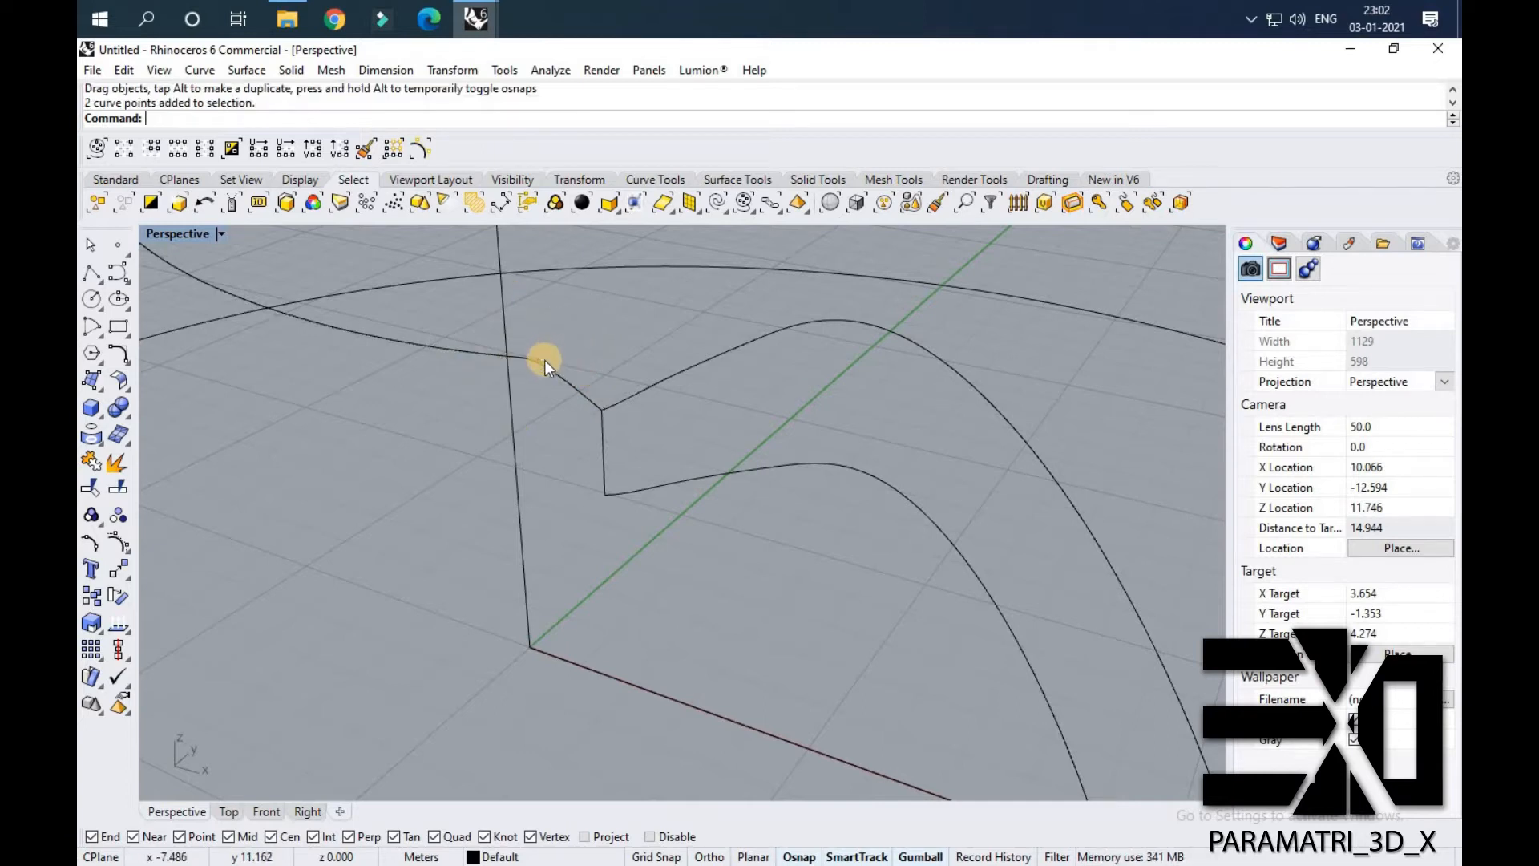
{"action": "left_click", "coordinate": [544, 359]}
{"action": "left_click", "coordinate": [543, 358]}
{"action": "left_click_drag", "start_coordinate": [542, 343], "coordinate": [430, 319]}
{"action": "left_click", "coordinate": [436, 335]}
{"action": "left_click", "coordinate": [427, 412]}
Create a two-rail sweep along the lower and upper spirals, using the small and large closed sections as cross sections.
{"action": "right_click_drag", "start_coordinate": [574, 489], "coordinate": [497, 488]}
{"action": "scroll", "coordinate": [497, 488], "scroll_direction": "down", "scroll_amount": 4}
{"action": "left_click", "coordinate": [93, 380]}
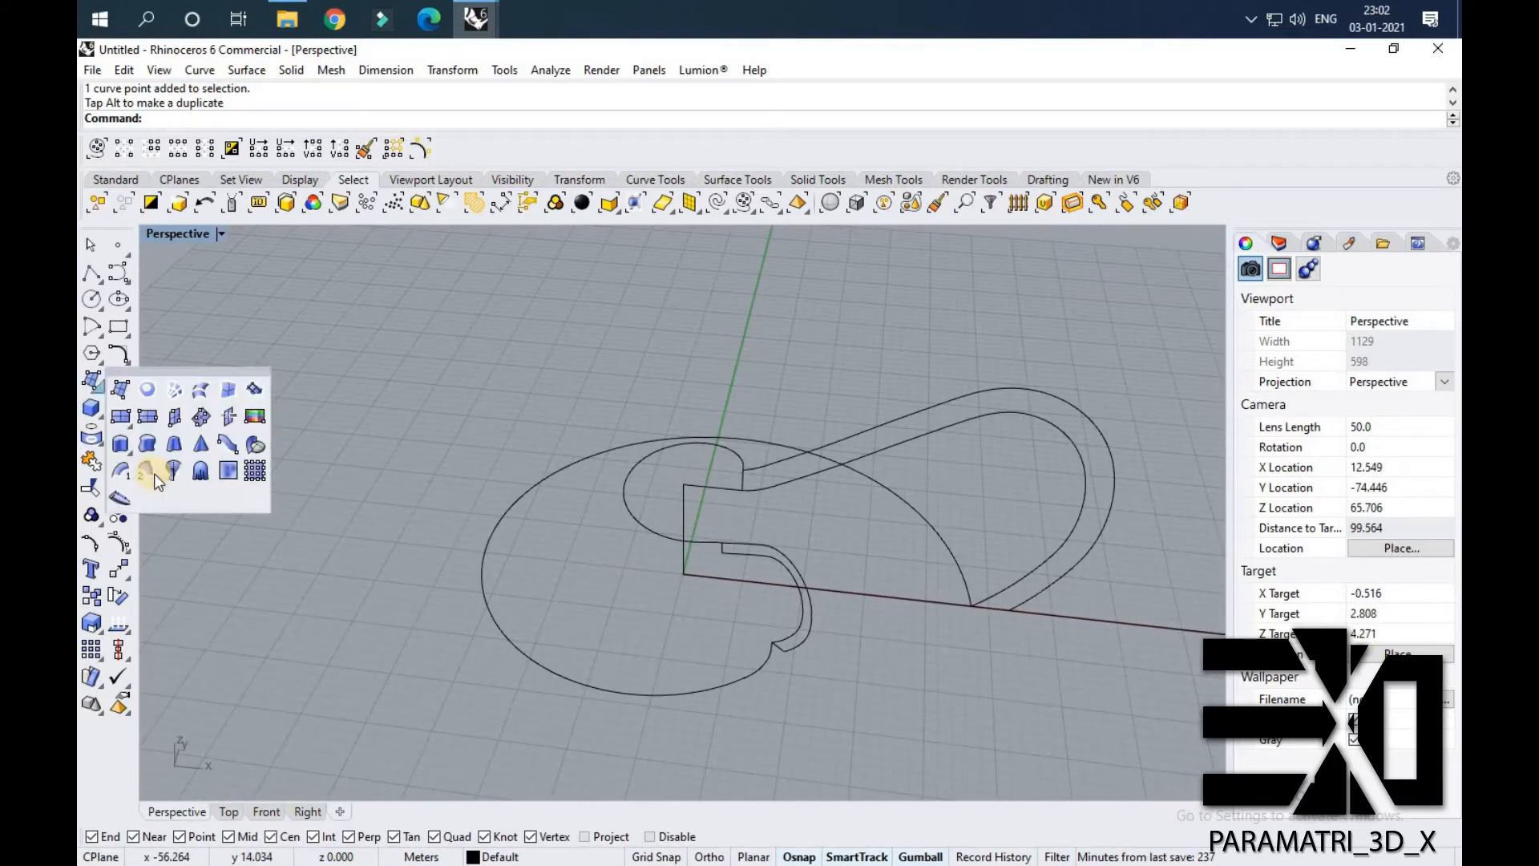
{"action": "left_click", "coordinate": [149, 472]}
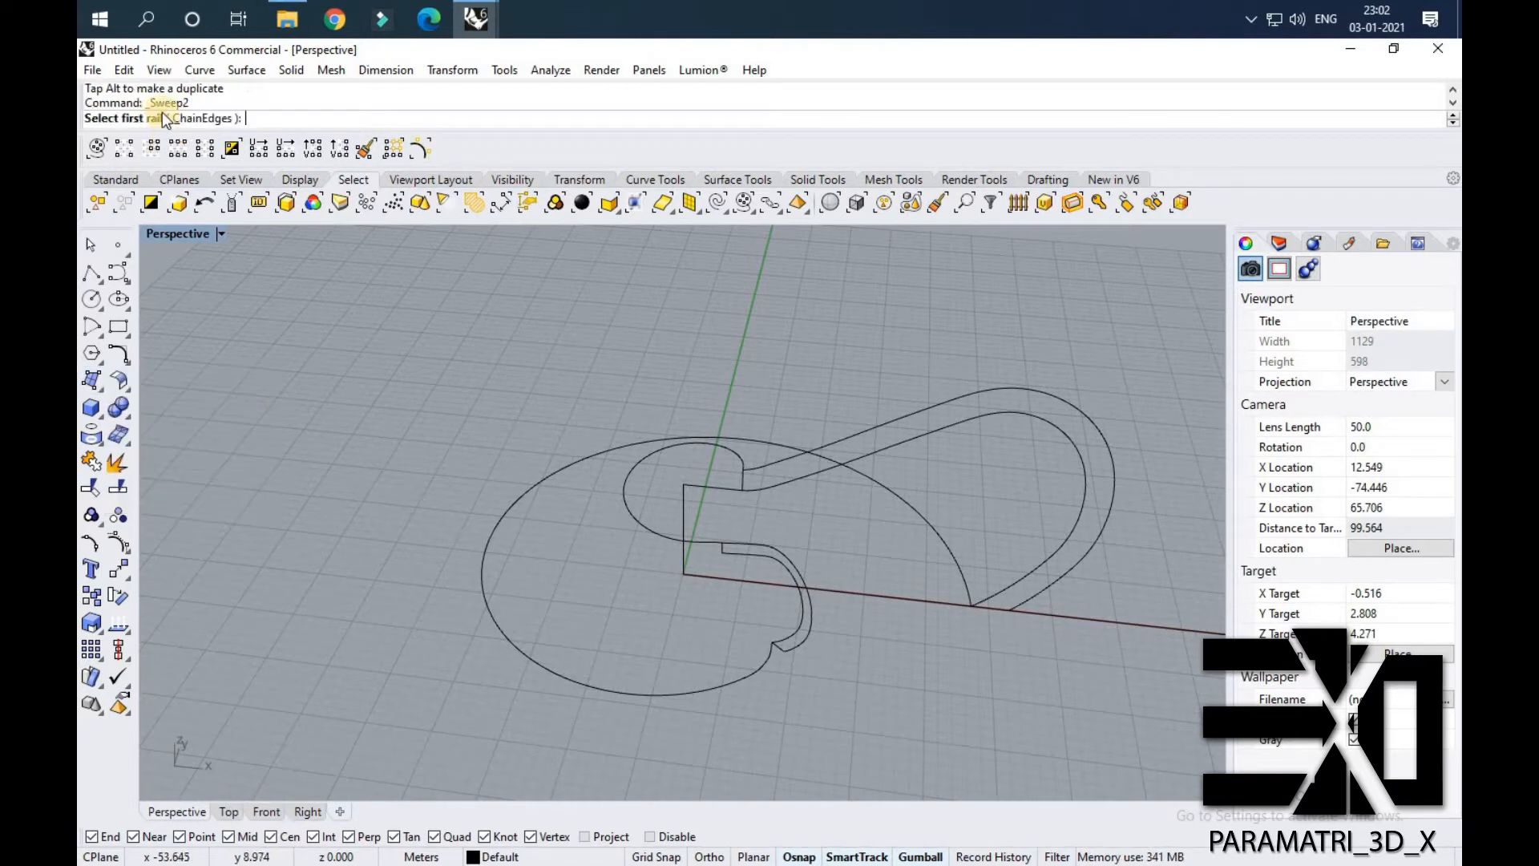
{"action": "left_click", "coordinate": [709, 688]}
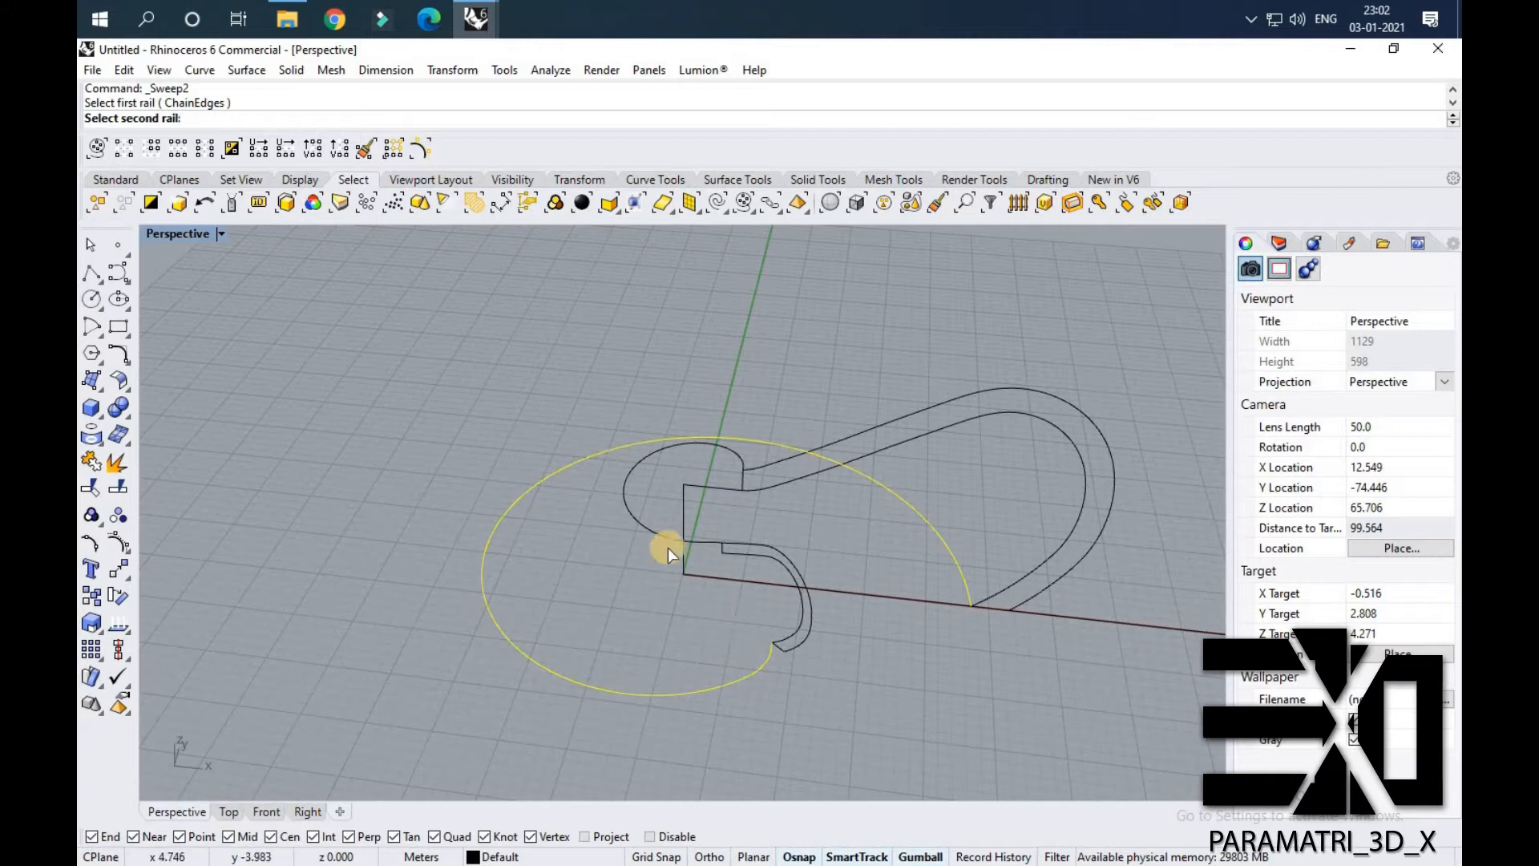
{"action": "left_click", "coordinate": [642, 524]}
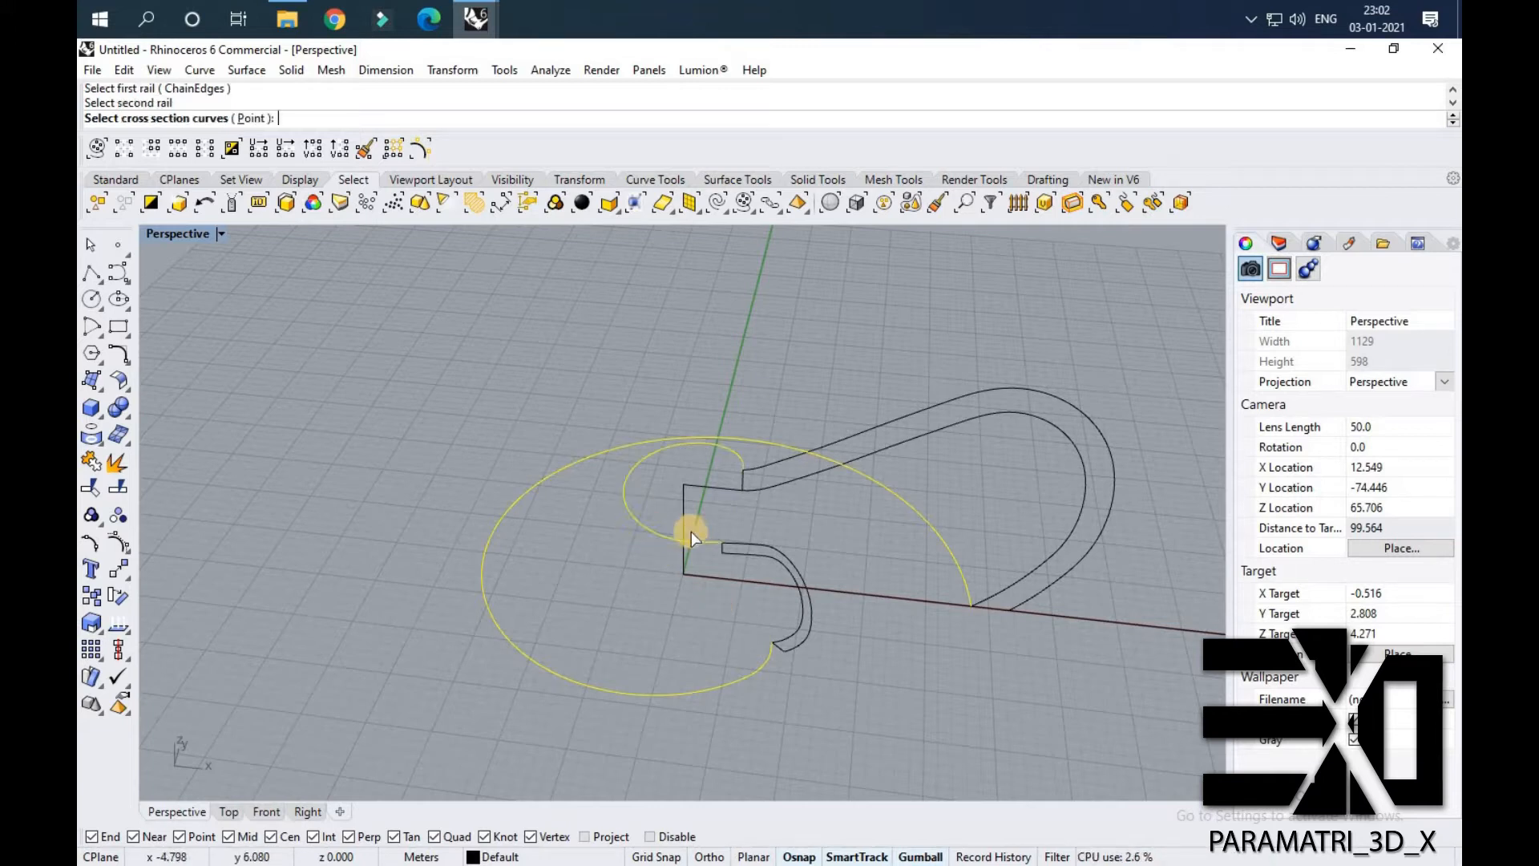
{"action": "left_click", "coordinate": [783, 563]}
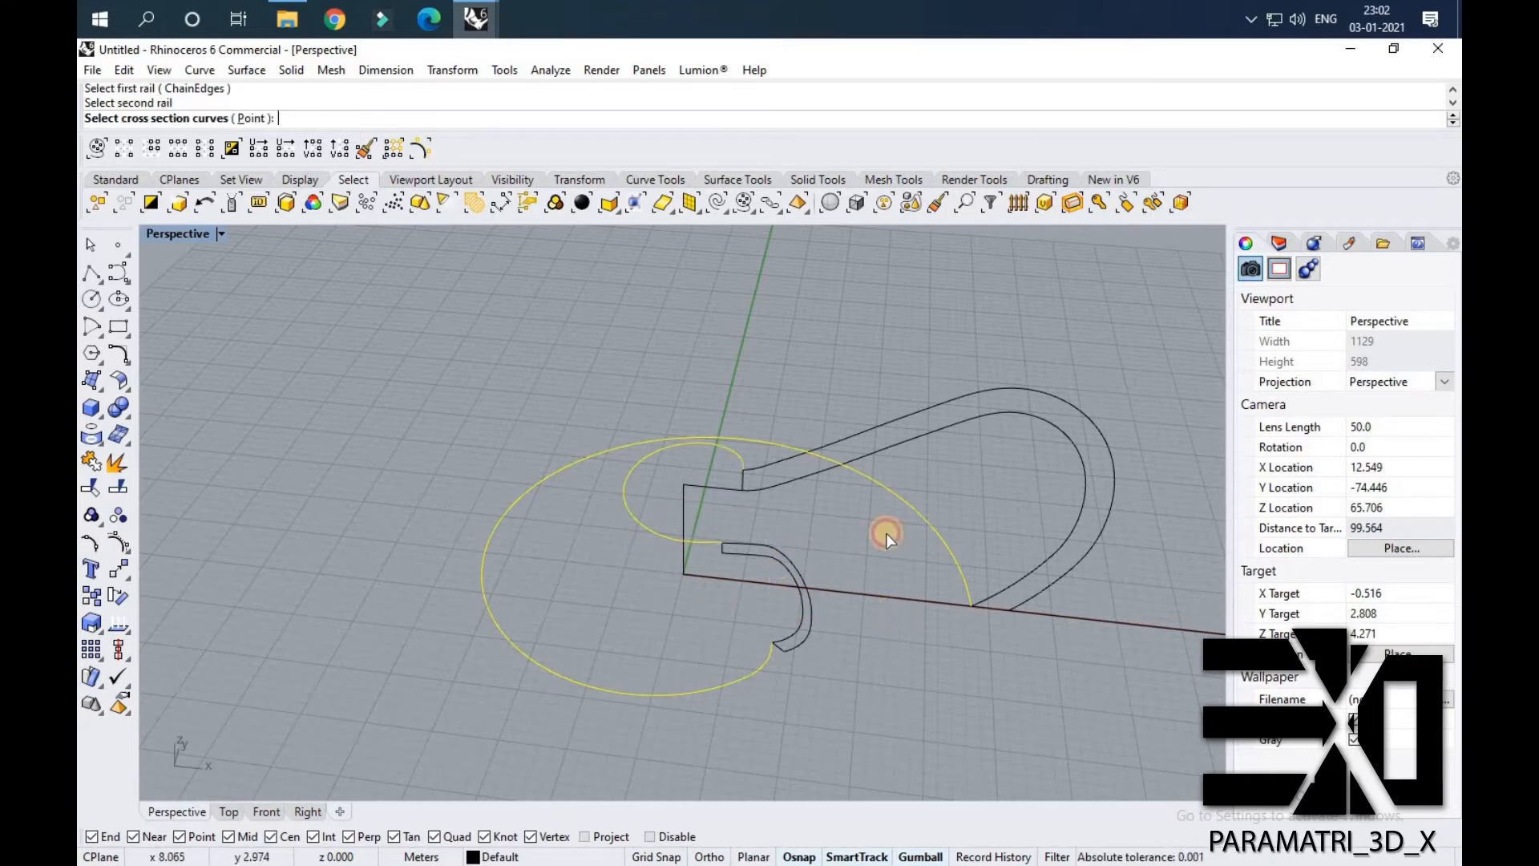
{"action": "left_click", "coordinate": [1036, 412]}
{"action": "key", "text": "Return"}
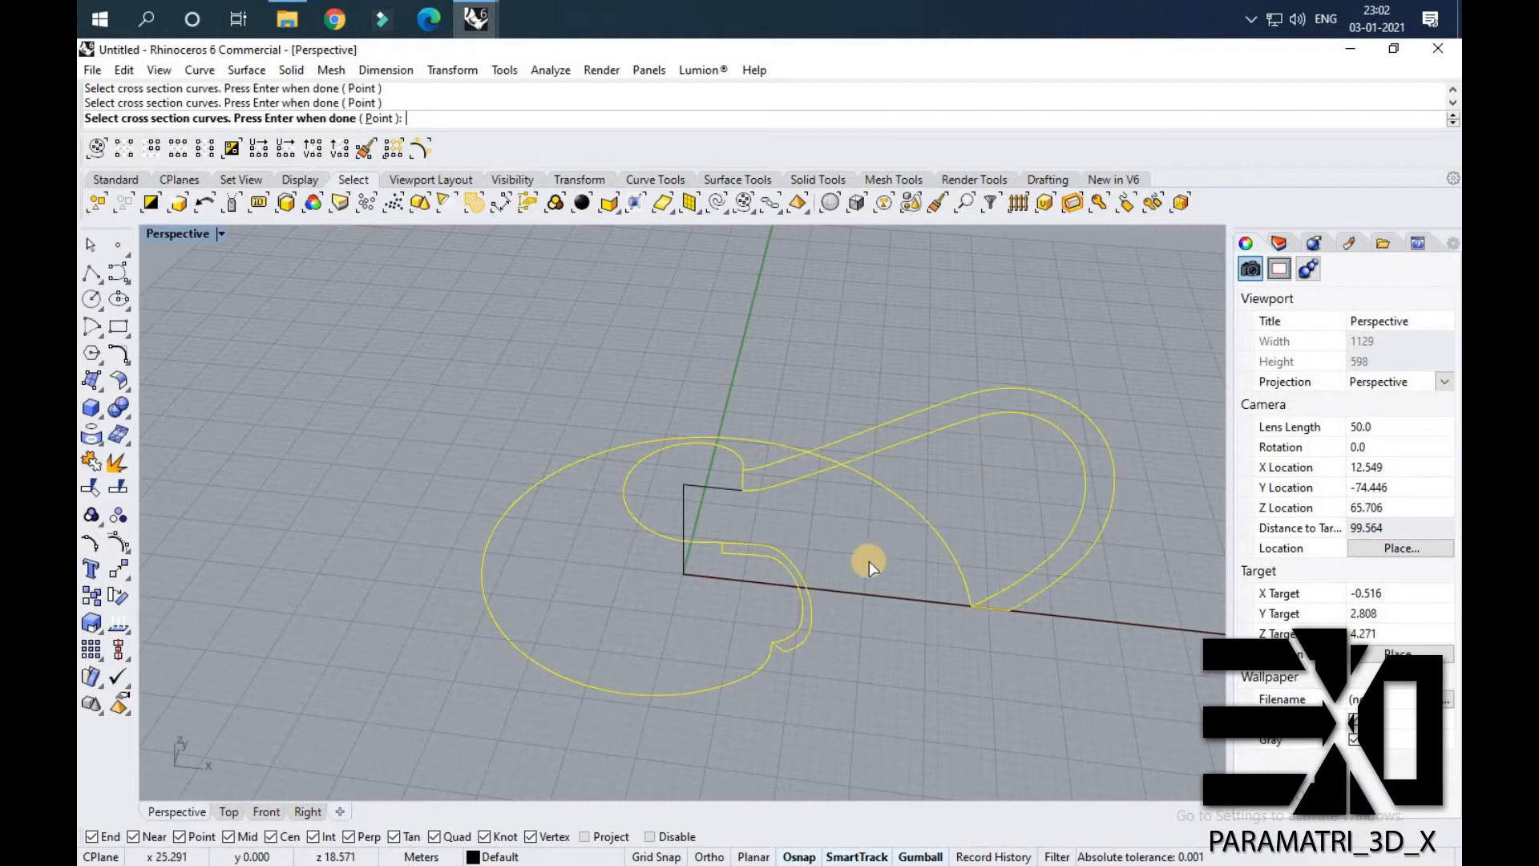
{"action": "right_click_drag", "start_coordinate": [868, 553], "coordinate": [927, 527]}
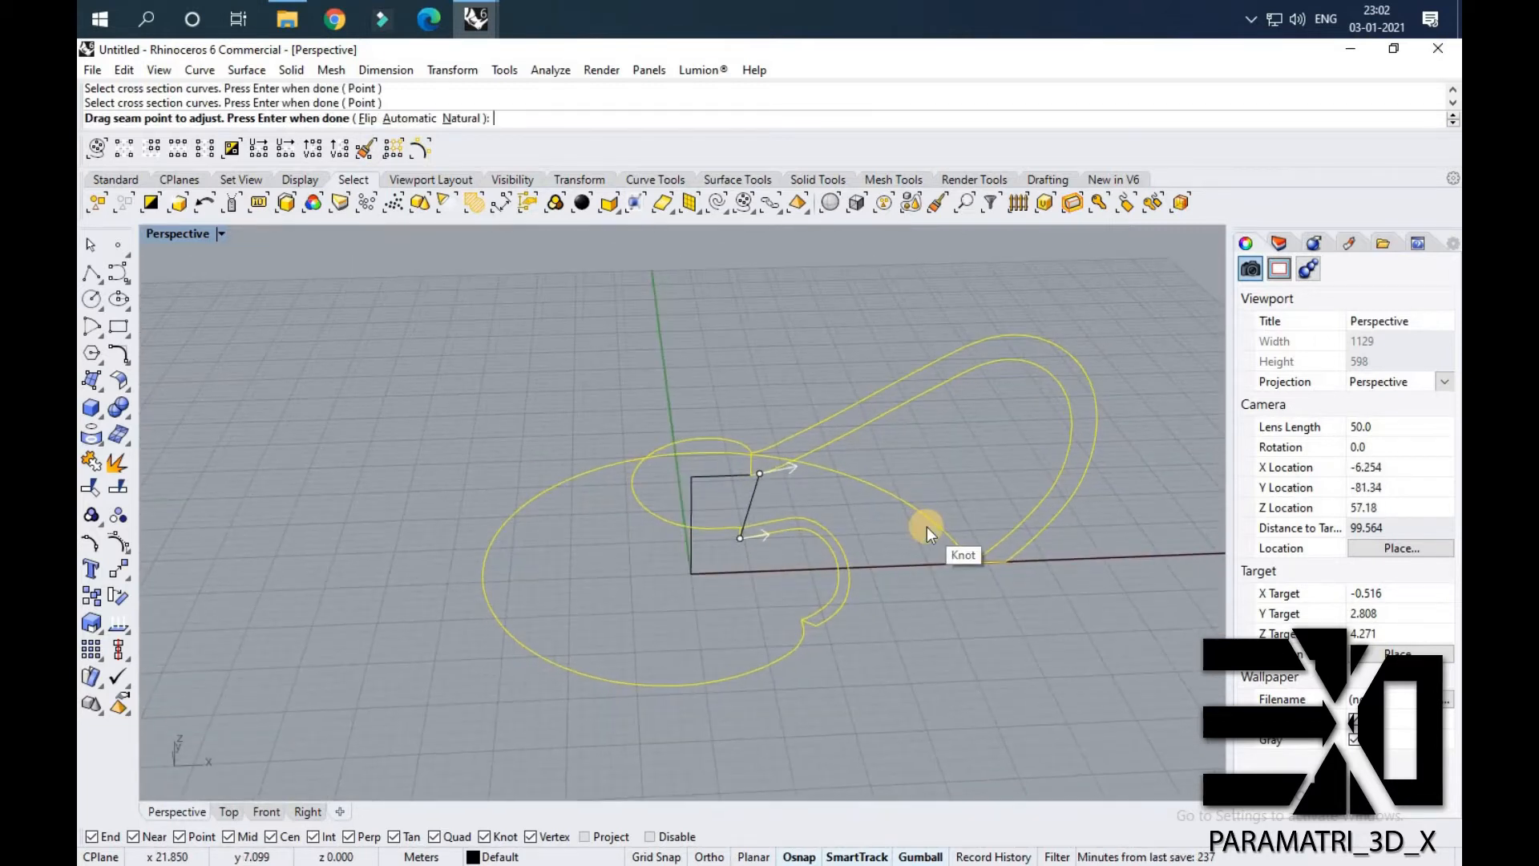
{"action": "key", "text": "Return"}
{"action": "right_click_drag", "start_coordinate": [762, 479], "coordinate": [1162, 743]}
{"action": "left_click", "coordinate": [1033, 706]}
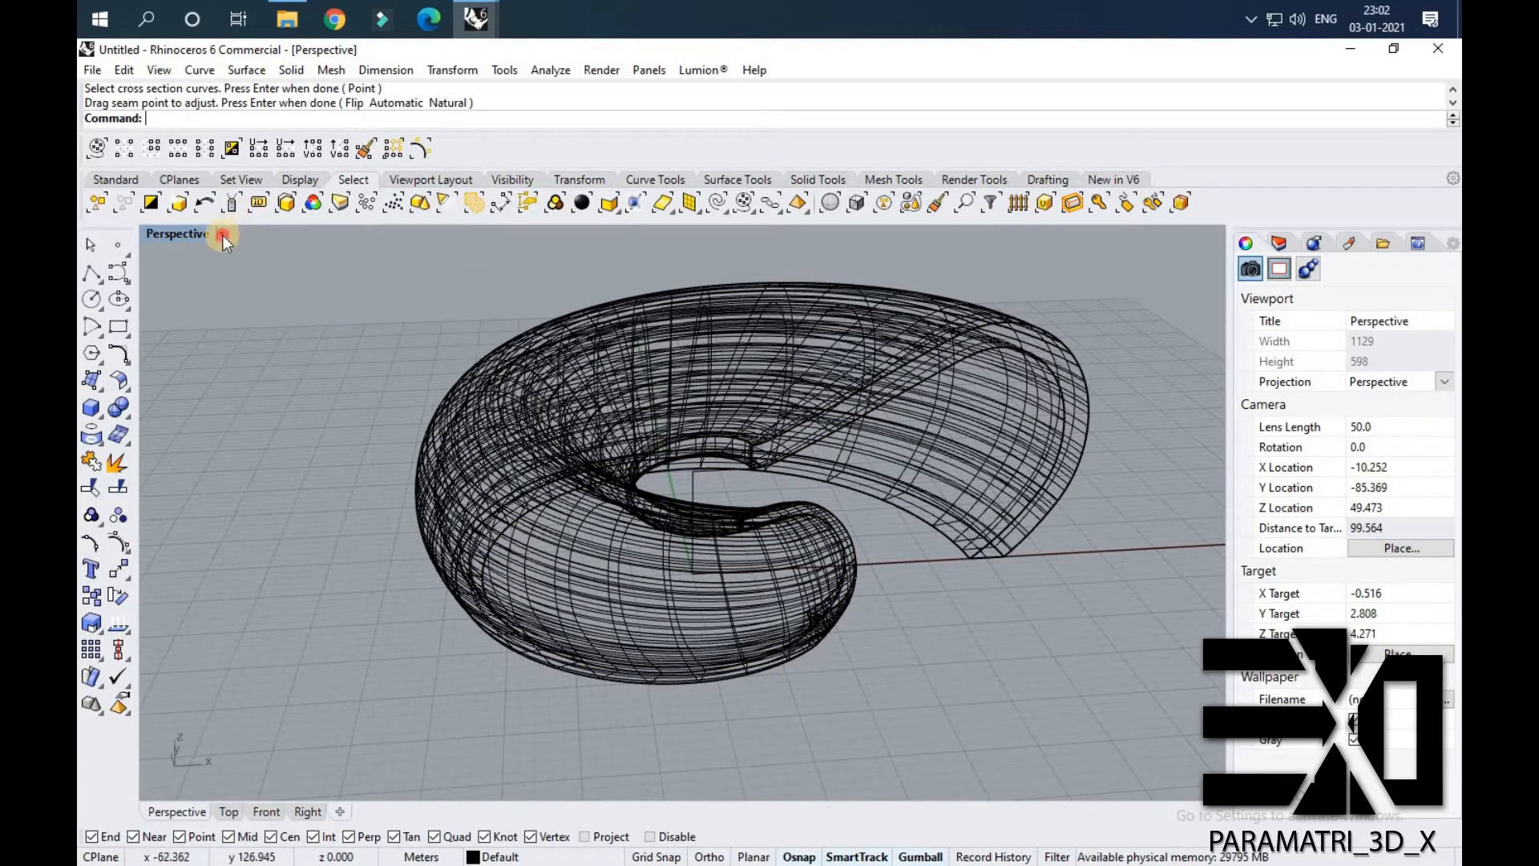
Set the perspective viewport's display mode to Shaded and inspect the swept shell from several angles.
{"action": "left_click", "coordinate": [222, 234]}
{"action": "mouse_move", "coordinate": [581, 468]}
{"action": "right_mouse_down"}
{"action": "mouse_move", "coordinate": [883, 497]}
{"action": "mouse_move", "coordinate": [906, 551]}
{"action": "right_mouse_up"}
{"action": "right_click_drag", "start_coordinate": [959, 504], "coordinate": [782, 485]}
{"action": "scroll", "coordinate": [783, 486], "scroll_direction": "down", "scroll_amount": 4}
{"action": "right_click_drag", "start_coordinate": [834, 563], "coordinate": [561, 481]}
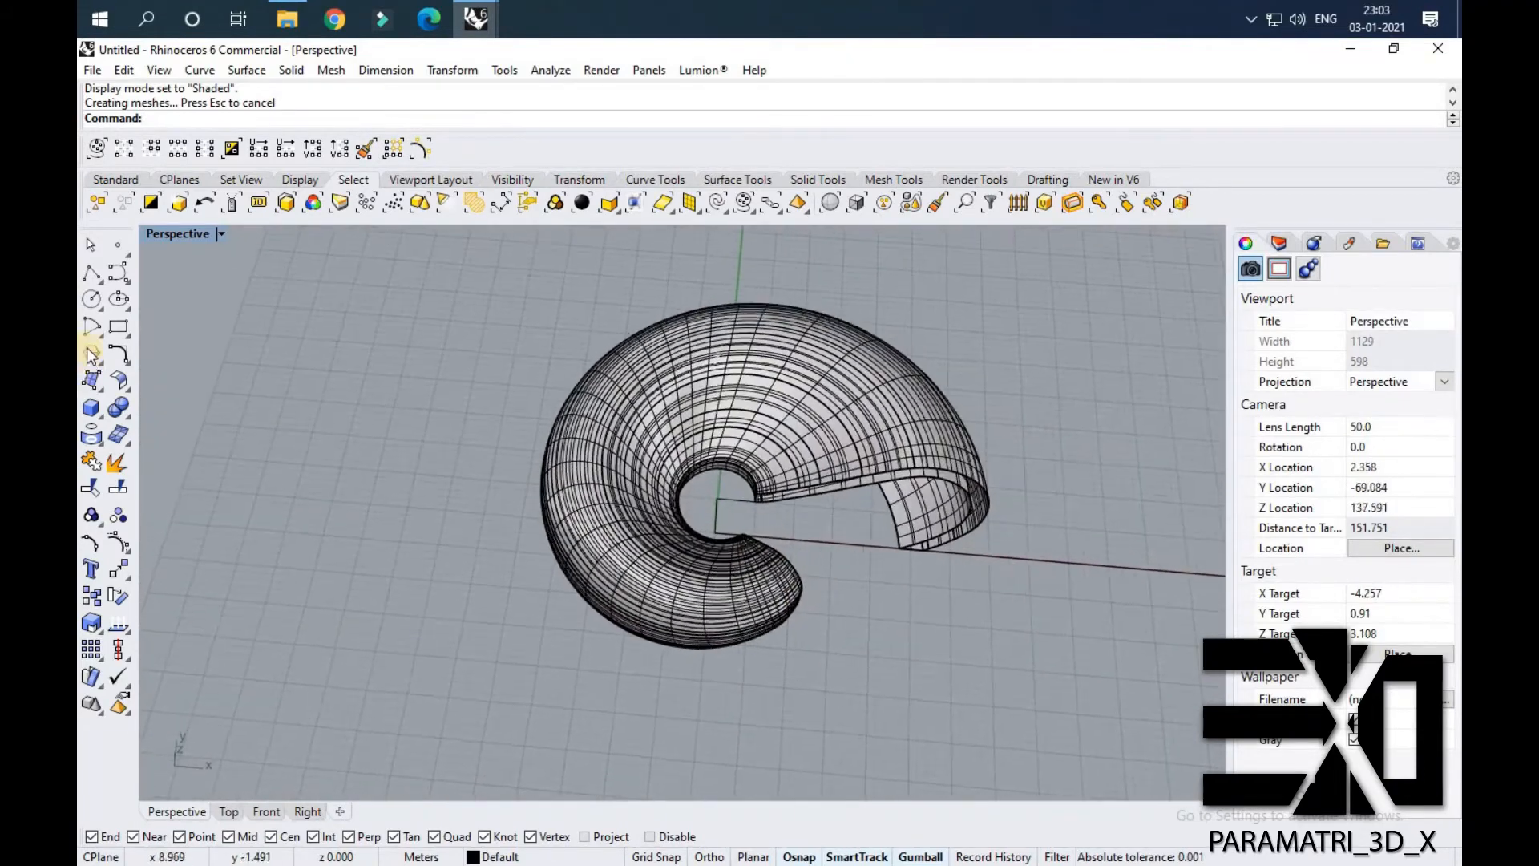
Draw a circle around the shell, centred at the origin, with a radius of about 65 m reaching the long X-axis line's midpoint.
{"action": "left_click", "coordinate": [91, 298]}
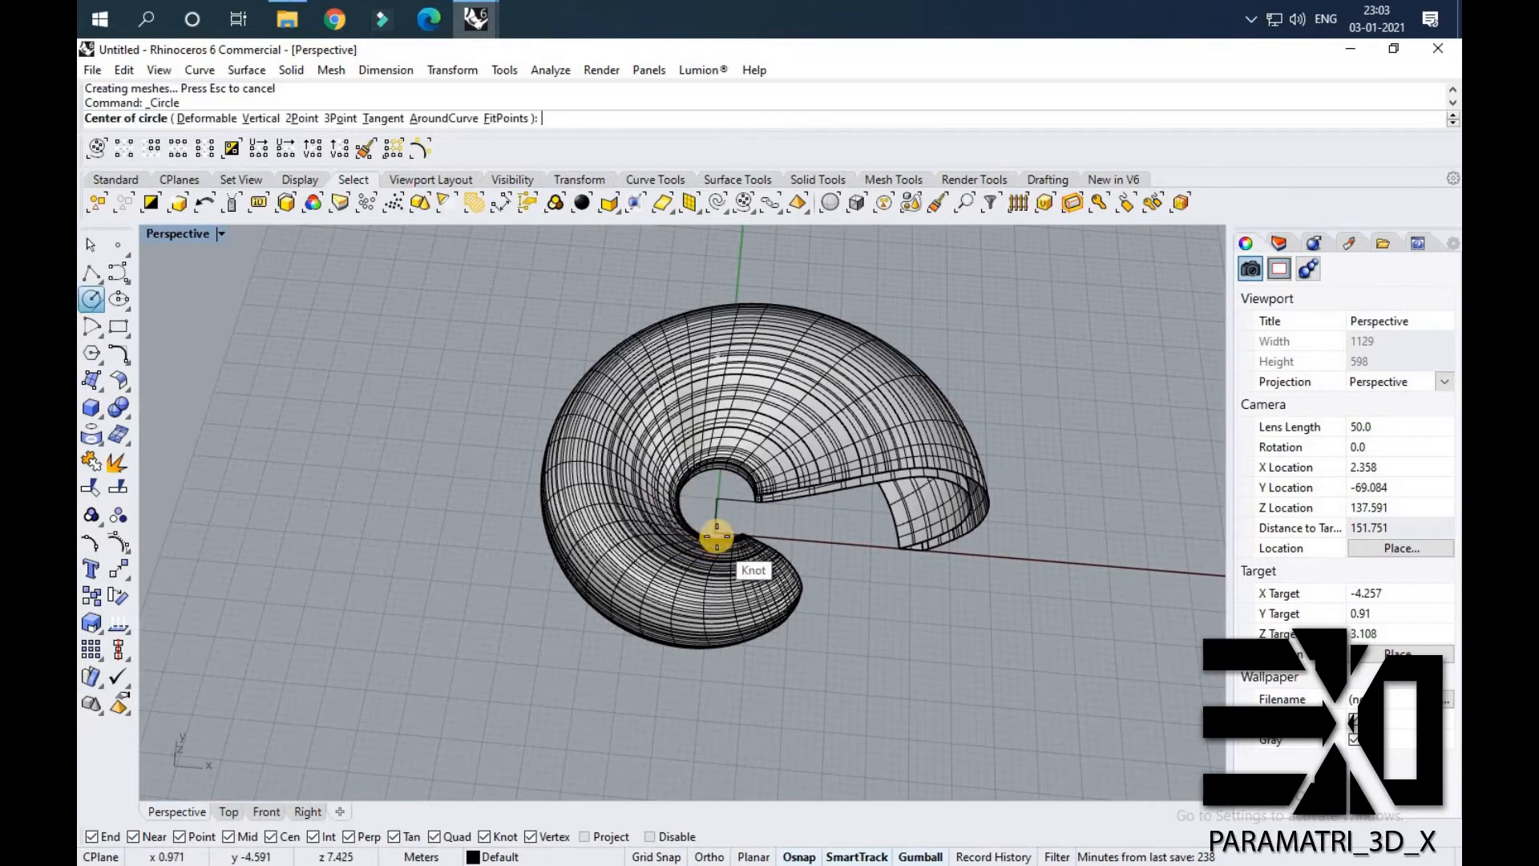
{"action": "left_click", "coordinate": [716, 543]}
{"action": "scroll", "coordinate": [688, 497], "scroll_direction": "down", "scroll_amount": 5}
{"action": "scroll", "coordinate": [690, 498], "scroll_direction": "up", "scroll_amount": 4}
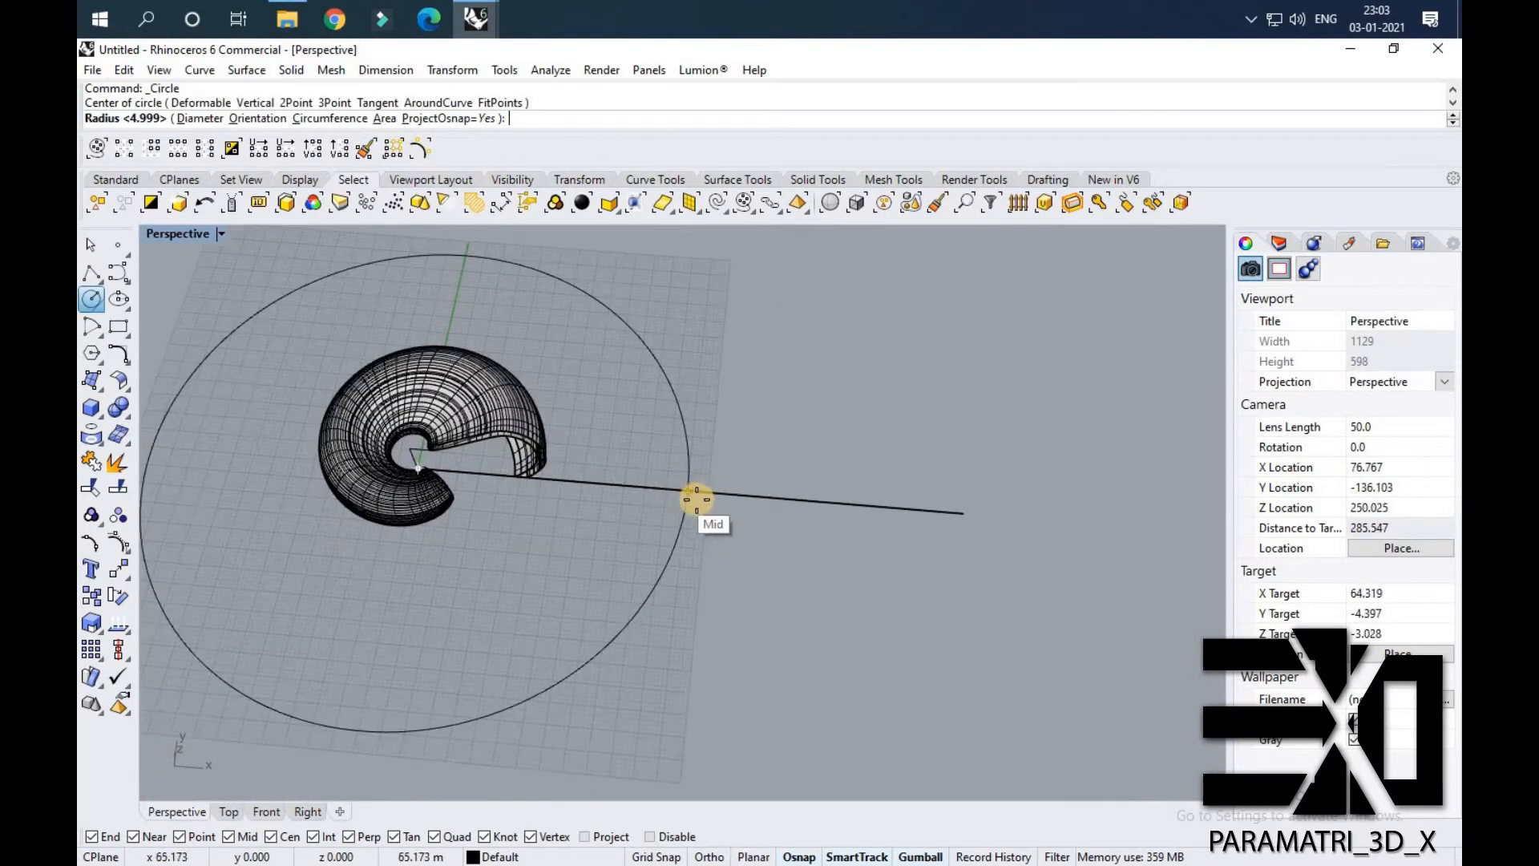
{"action": "left_click", "coordinate": [688, 491]}
{"action": "scroll", "coordinate": [470, 470], "scroll_direction": "up", "scroll_amount": 2}
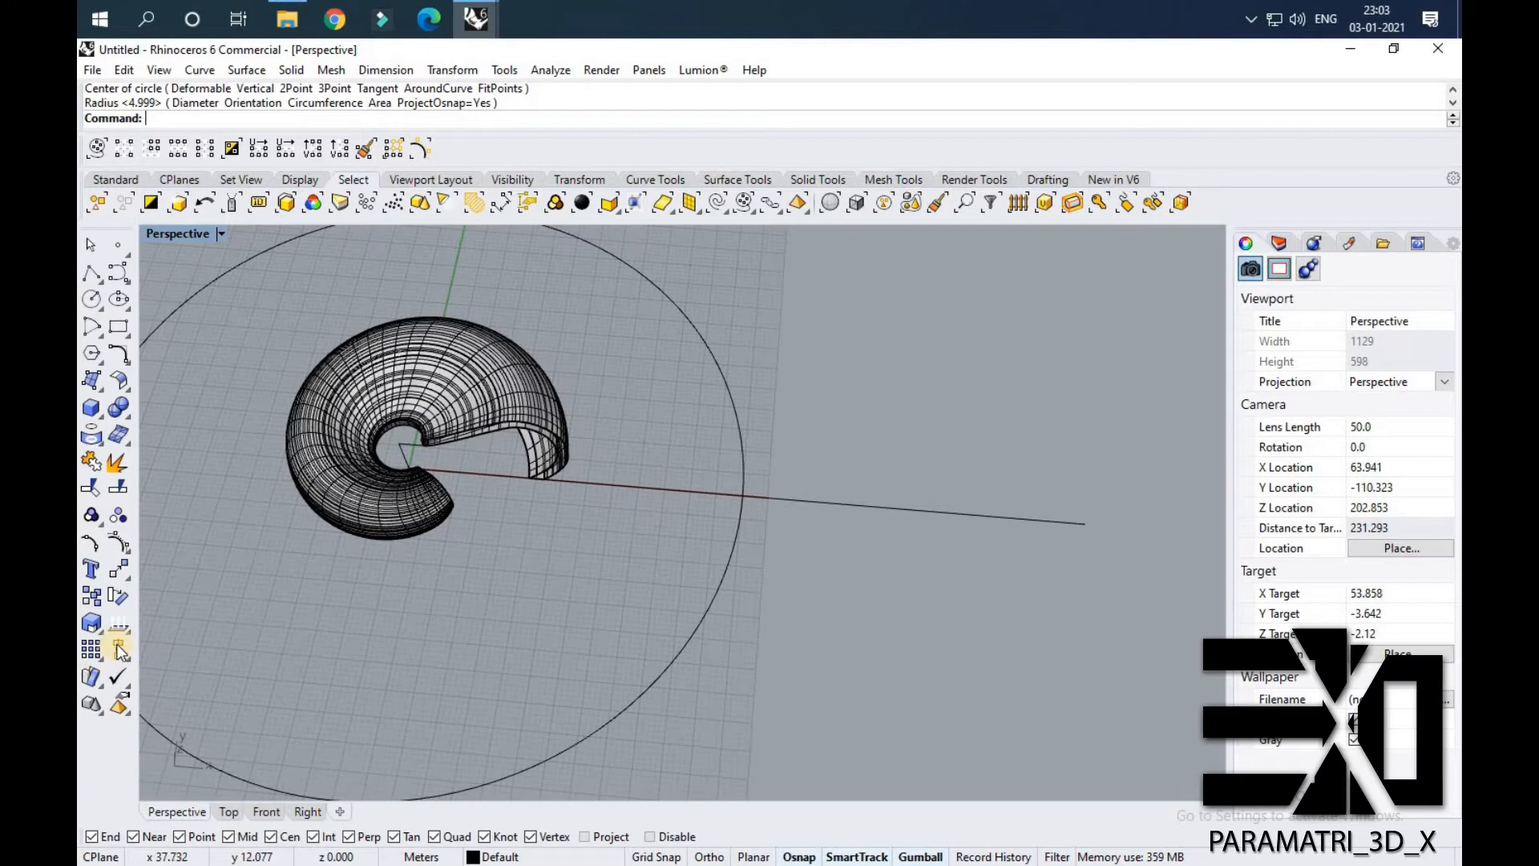
Polar array the long X-axis line around the origin with 24 items over 360 degrees.
{"action": "left_click", "coordinate": [101, 662]}
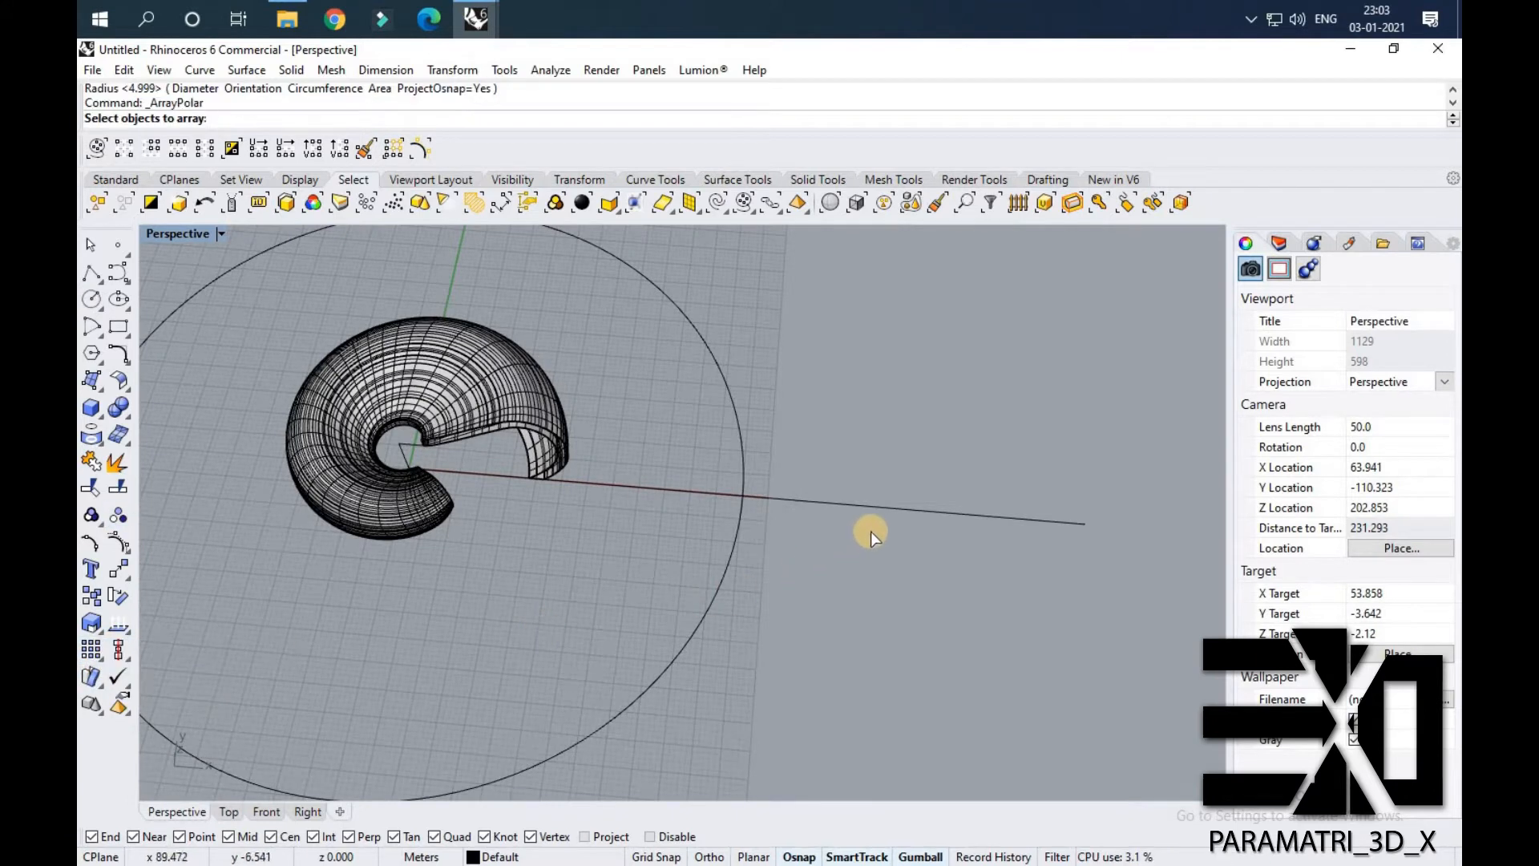
{"action": "left_click", "coordinate": [874, 505]}
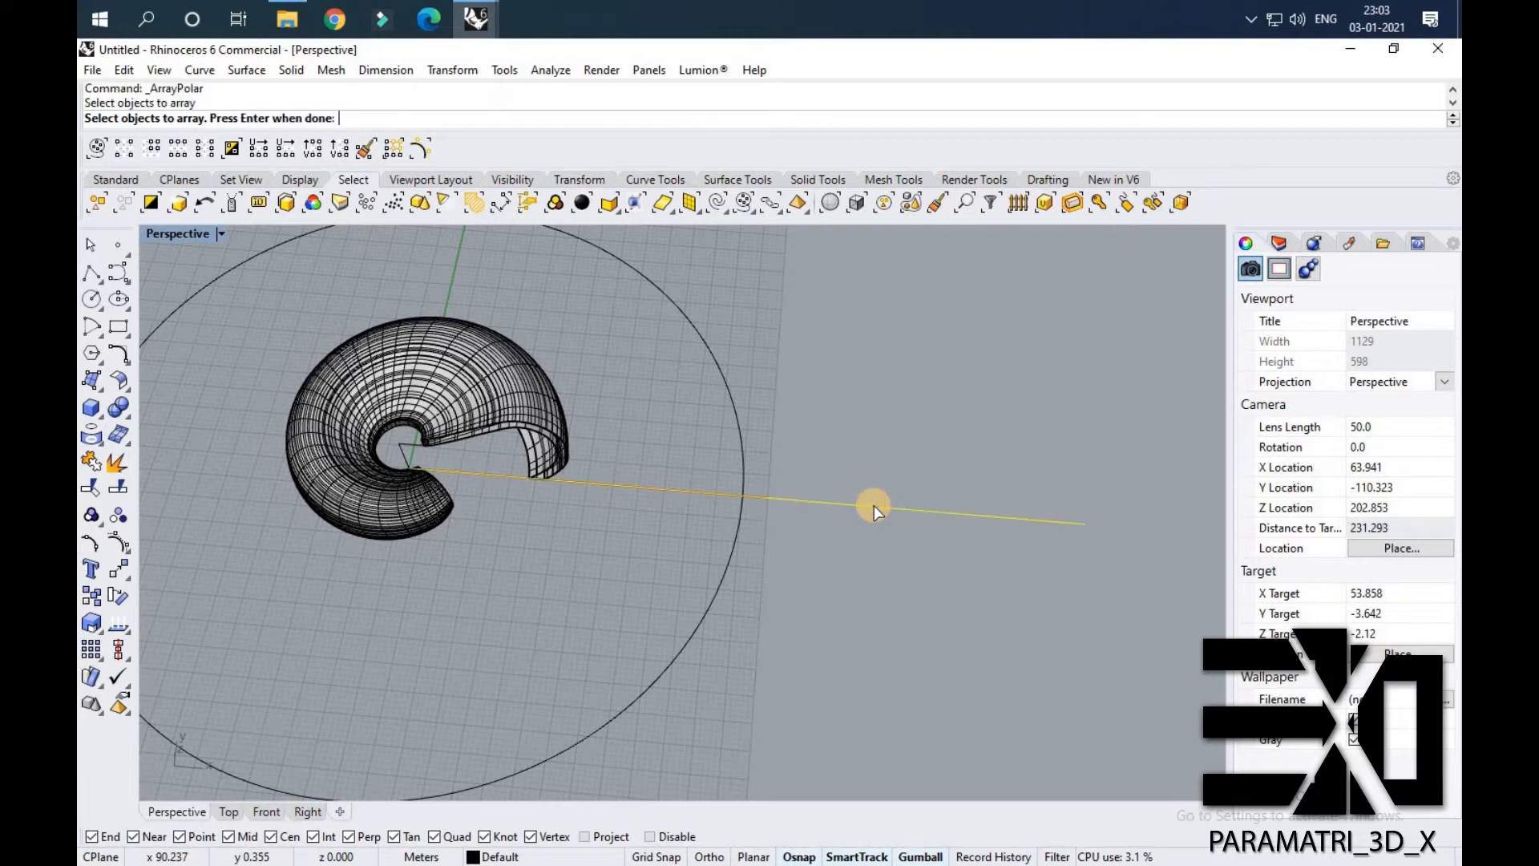
{"action": "key", "text": "Return"}
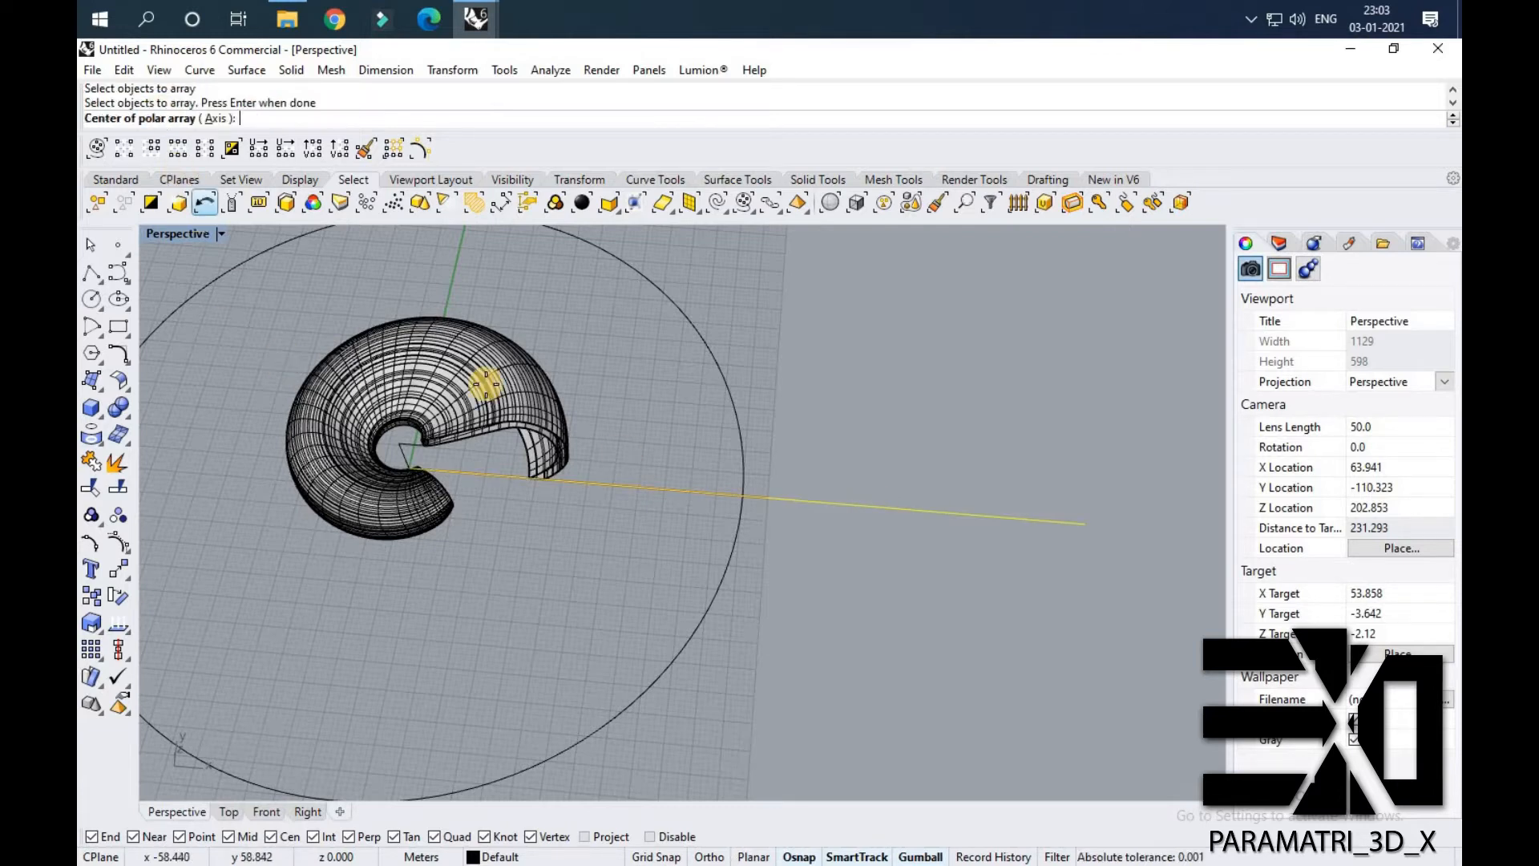
{"action": "scroll", "coordinate": [493, 474], "scroll_direction": "up", "scroll_amount": 3}
{"action": "right_click_drag", "start_coordinate": [378, 393], "coordinate": [491, 368]}
{"action": "scroll", "coordinate": [473, 353], "scroll_direction": "up", "scroll_amount": 8}
{"action": "left_click", "coordinate": [471, 361]}
{"action": "scroll", "coordinate": [670, 356], "scroll_direction": "down", "scroll_amount": 5}
{"action": "scroll", "coordinate": [673, 356], "scroll_direction": "down", "scroll_amount": 5}
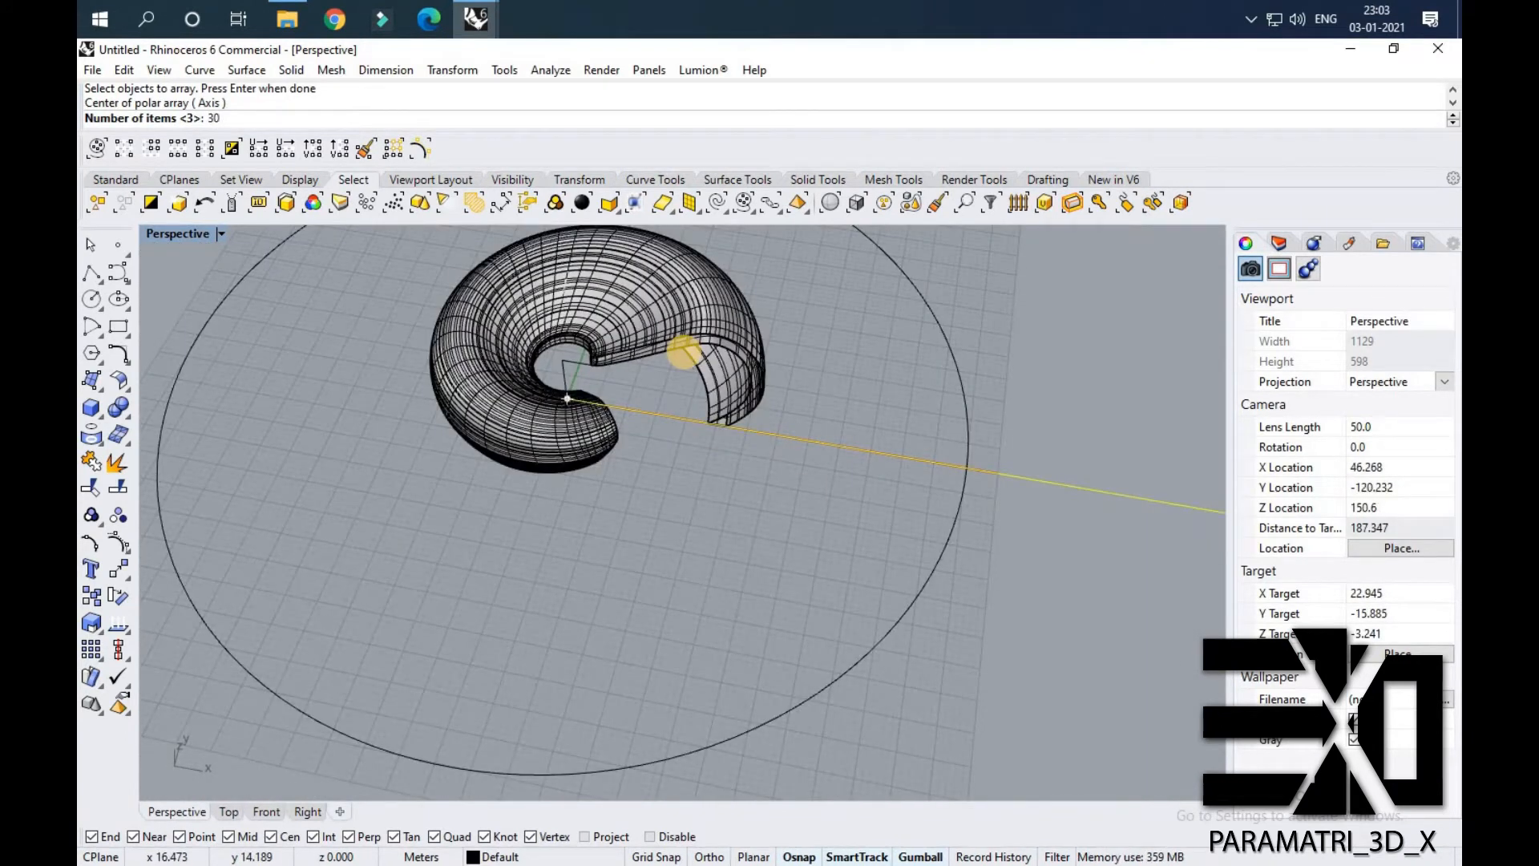
{"action": "type", "text": "24"}
{"action": "key", "text": "Return"}
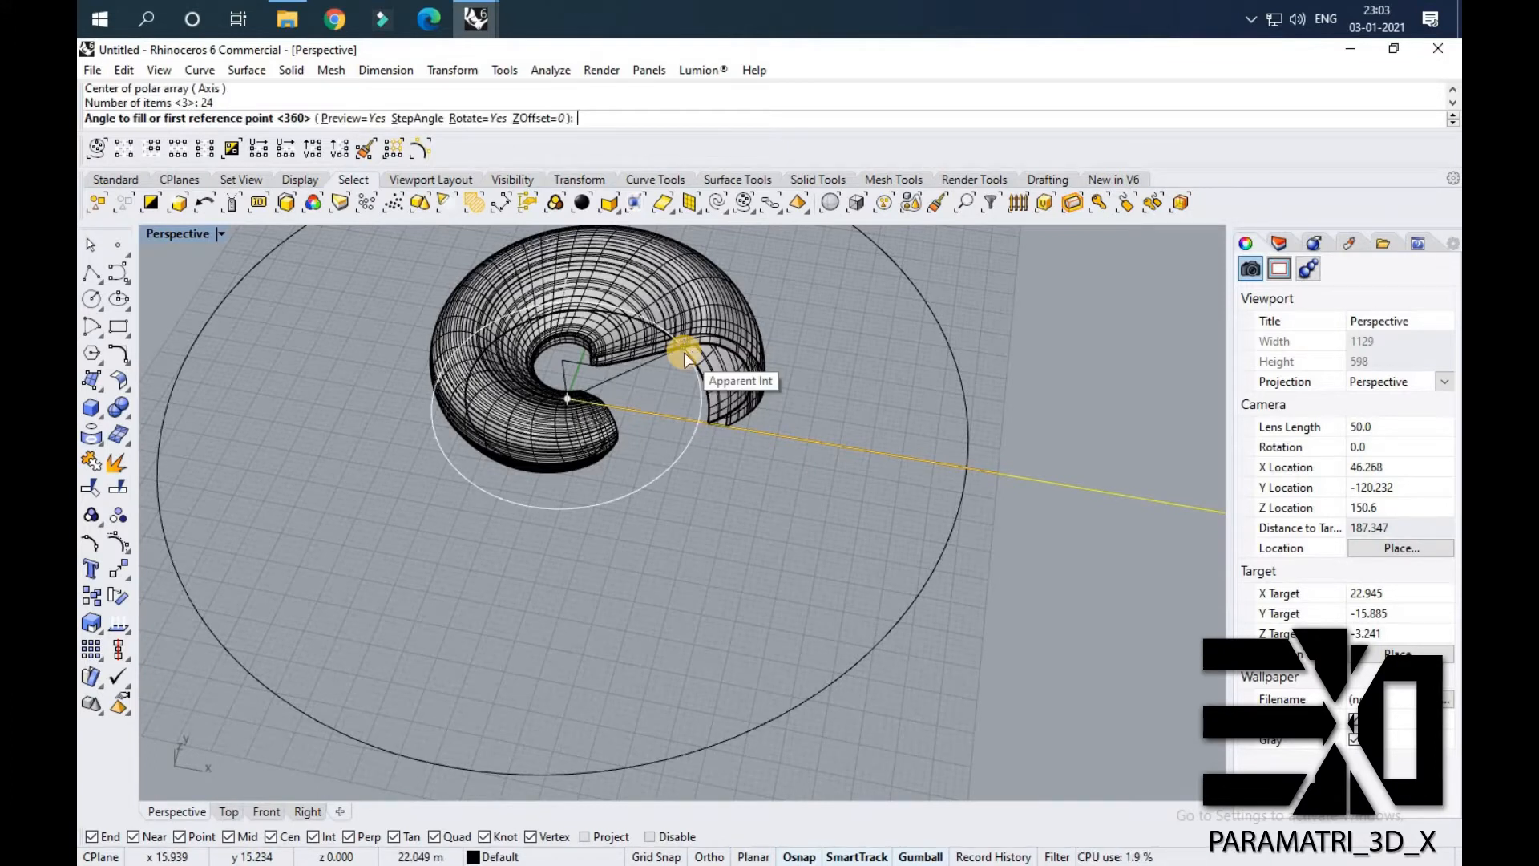
{"action": "key", "text": "Return"}
{"action": "key", "text": "Return"}
Move all the arrayed radial lines straight up so they float well above the shell.
{"action": "scroll", "coordinate": [832, 497], "scroll_direction": "down", "scroll_amount": 10}
{"action": "right_click_drag", "start_coordinate": [832, 497], "coordinate": [898, 367]}
{"action": "right_click_drag", "start_coordinate": [557, 423], "coordinate": [557, 438]}
{"action": "right_click_drag", "start_coordinate": [561, 331], "coordinate": [561, 383]}
{"action": "left_click_drag", "start_coordinate": [577, 282], "coordinate": [446, 639]}
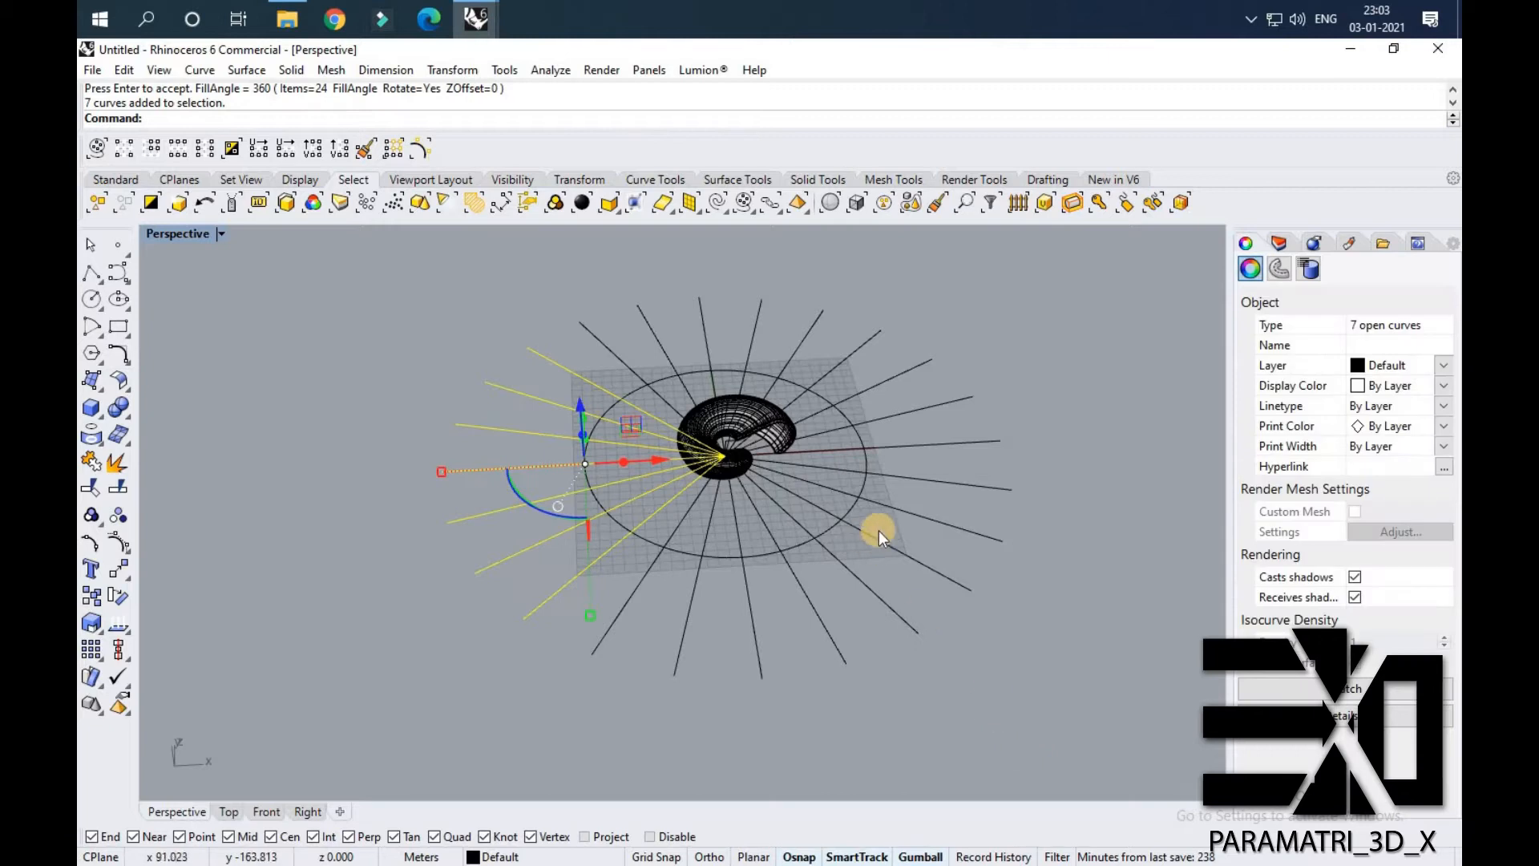
{"action": "left_click_drag", "start_coordinate": [966, 667], "coordinate": [908, 342], "text": "shift"}
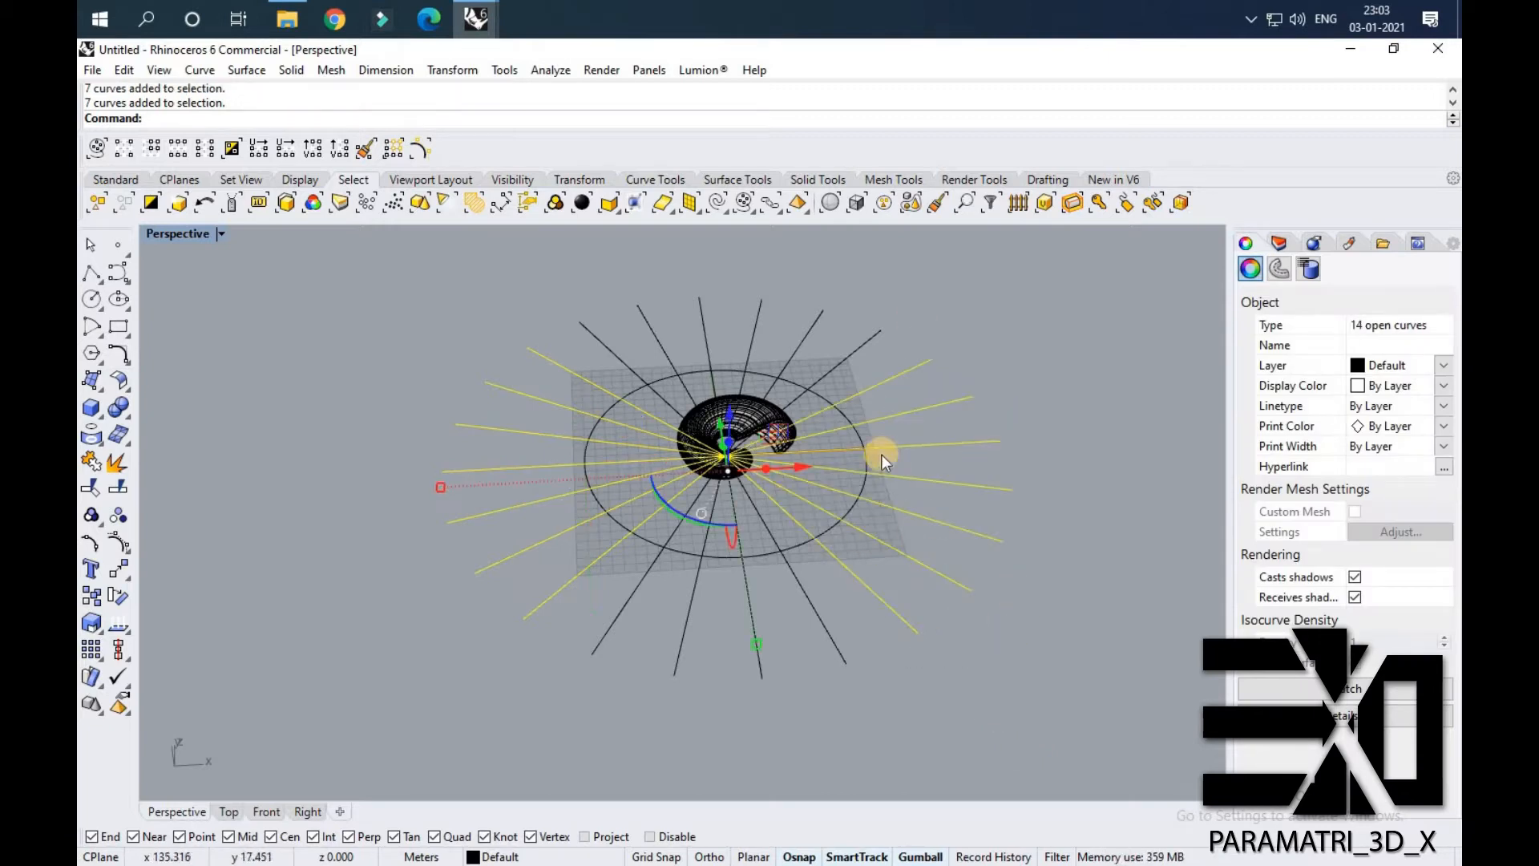
{"action": "right_click_drag", "start_coordinate": [881, 454], "coordinate": [769, 483], "text": "shift"}
{"action": "left_click_drag", "start_coordinate": [816, 367], "coordinate": [376, 254], "text": "shift"}
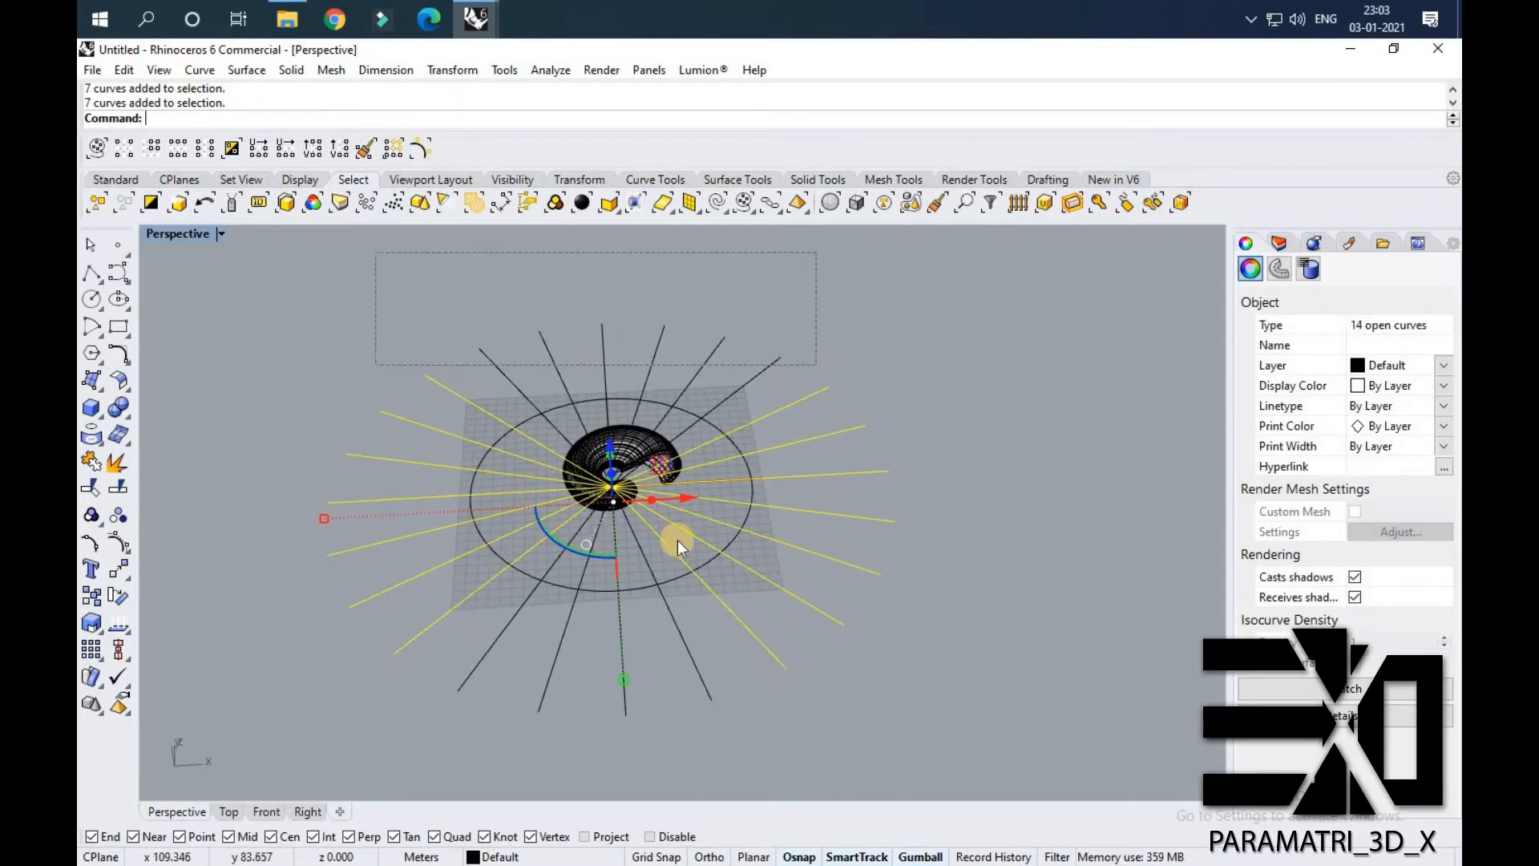
{"action": "scroll", "coordinate": [677, 540], "scroll_direction": "down", "scroll_amount": 4}
{"action": "right_click_drag", "start_coordinate": [745, 681], "coordinate": [707, 594], "text": "shift"}
{"action": "scroll", "coordinate": [707, 593], "scroll_direction": "up", "scroll_amount": 2}
{"action": "left_click_drag", "start_coordinate": [381, 488], "coordinate": [380, 485], "text": "shift"}
{"action": "right_click_drag", "start_coordinate": [539, 449], "coordinate": [566, 332]}
{"action": "left_click_drag", "start_coordinate": [593, 321], "coordinate": [603, 245]}
{"action": "key", "text": "Escape"}
Inspect the shell and the raised radial lines above it from several angles and distances.
{"action": "right_click_drag", "start_coordinate": [743, 327], "coordinate": [448, 402]}
{"action": "scroll", "coordinate": [449, 402], "scroll_direction": "up", "scroll_amount": 4}
{"action": "right_click_drag", "start_coordinate": [641, 473], "coordinate": [648, 527]}
{"action": "scroll", "coordinate": [647, 526], "scroll_direction": "up", "scroll_amount": 4}
{"action": "right_click_drag", "start_coordinate": [693, 419], "coordinate": [651, 383]}
{"action": "scroll", "coordinate": [651, 383], "scroll_direction": "up", "scroll_amount": 8}
{"action": "scroll", "coordinate": [695, 433], "scroll_direction": "up", "scroll_amount": 3}
{"action": "mouse_move", "coordinate": [747, 426]}
{"action": "right_mouse_down"}
{"action": "mouse_move", "coordinate": [757, 372]}
{"action": "mouse_move", "coordinate": [736, 421]}
{"action": "right_mouse_up"}
{"action": "scroll", "coordinate": [758, 372], "scroll_direction": "up", "scroll_amount": 3}
{"action": "scroll", "coordinate": [678, 406], "scroll_direction": "down", "scroll_amount": 10}
{"action": "scroll", "coordinate": [705, 411], "scroll_direction": "up", "scroll_amount": 10}
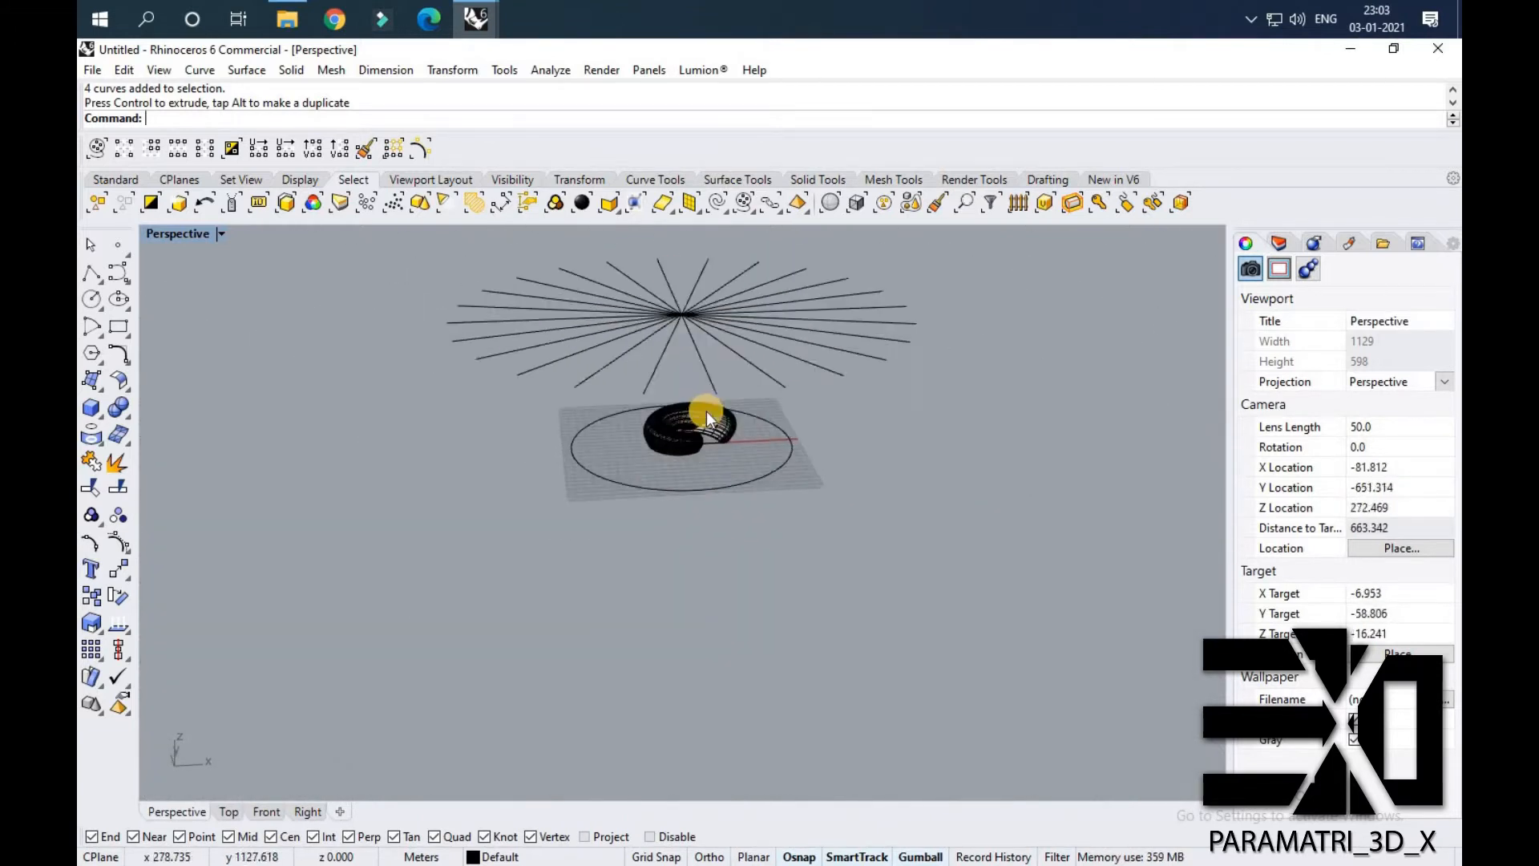
{"action": "left_click", "coordinate": [687, 397]}
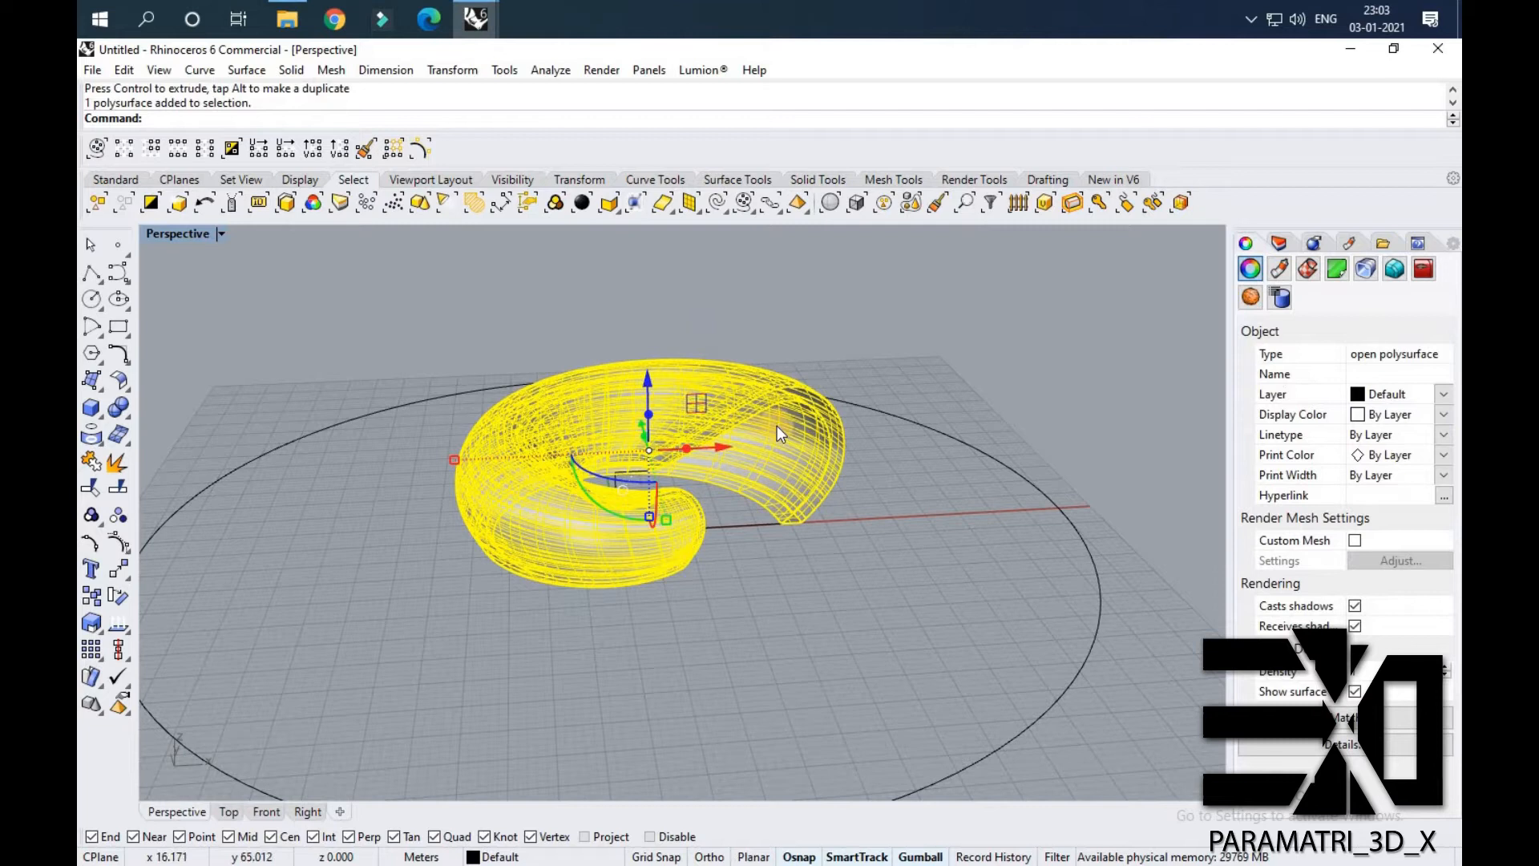
{"action": "scroll", "coordinate": [687, 498], "scroll_direction": "down", "scroll_amount": 4}
{"action": "left_click", "coordinate": [669, 477]}
{"action": "scroll", "coordinate": [670, 478], "scroll_direction": "down", "scroll_amount": 6}
{"action": "mouse_move", "coordinate": [691, 518]}
{"action": "right_mouse_down"}
{"action": "mouse_move", "coordinate": [676, 465]}
{"action": "mouse_move", "coordinate": [690, 494]}
{"action": "right_mouse_up"}
Project the raised radial lines onto the shell polysurface, with the direction set to CPlaneZ.
{"action": "type", "text": "Project"}
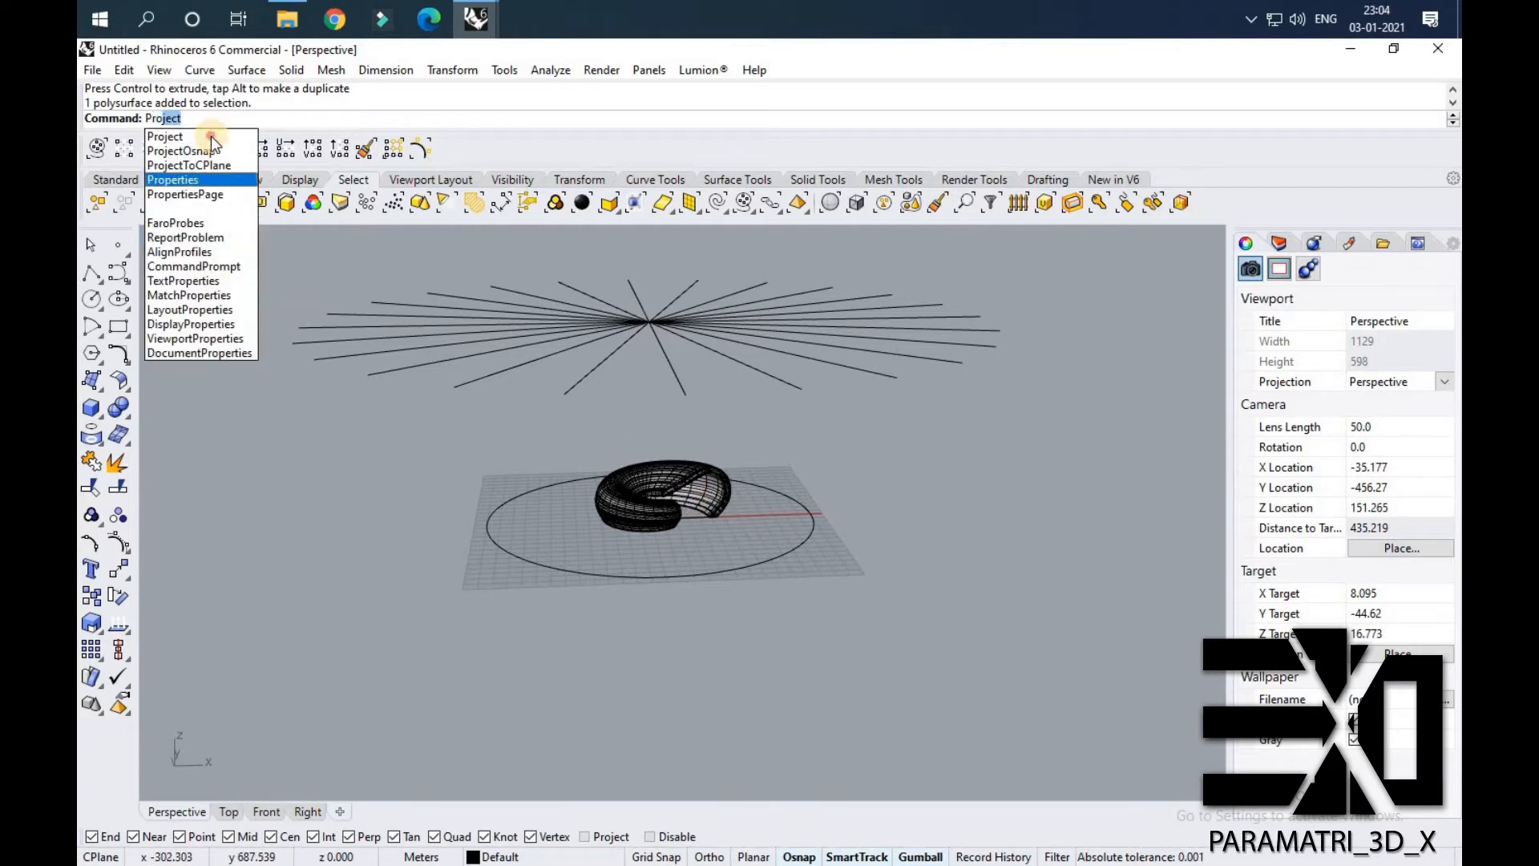
{"action": "left_click", "coordinate": [210, 137]}
{"action": "right_click_drag", "start_coordinate": [286, 287], "coordinate": [231, 279]}
{"action": "left_click_drag", "start_coordinate": [1071, 392], "coordinate": [1071, 396]}
{"action": "right_click", "coordinate": [930, 381]}
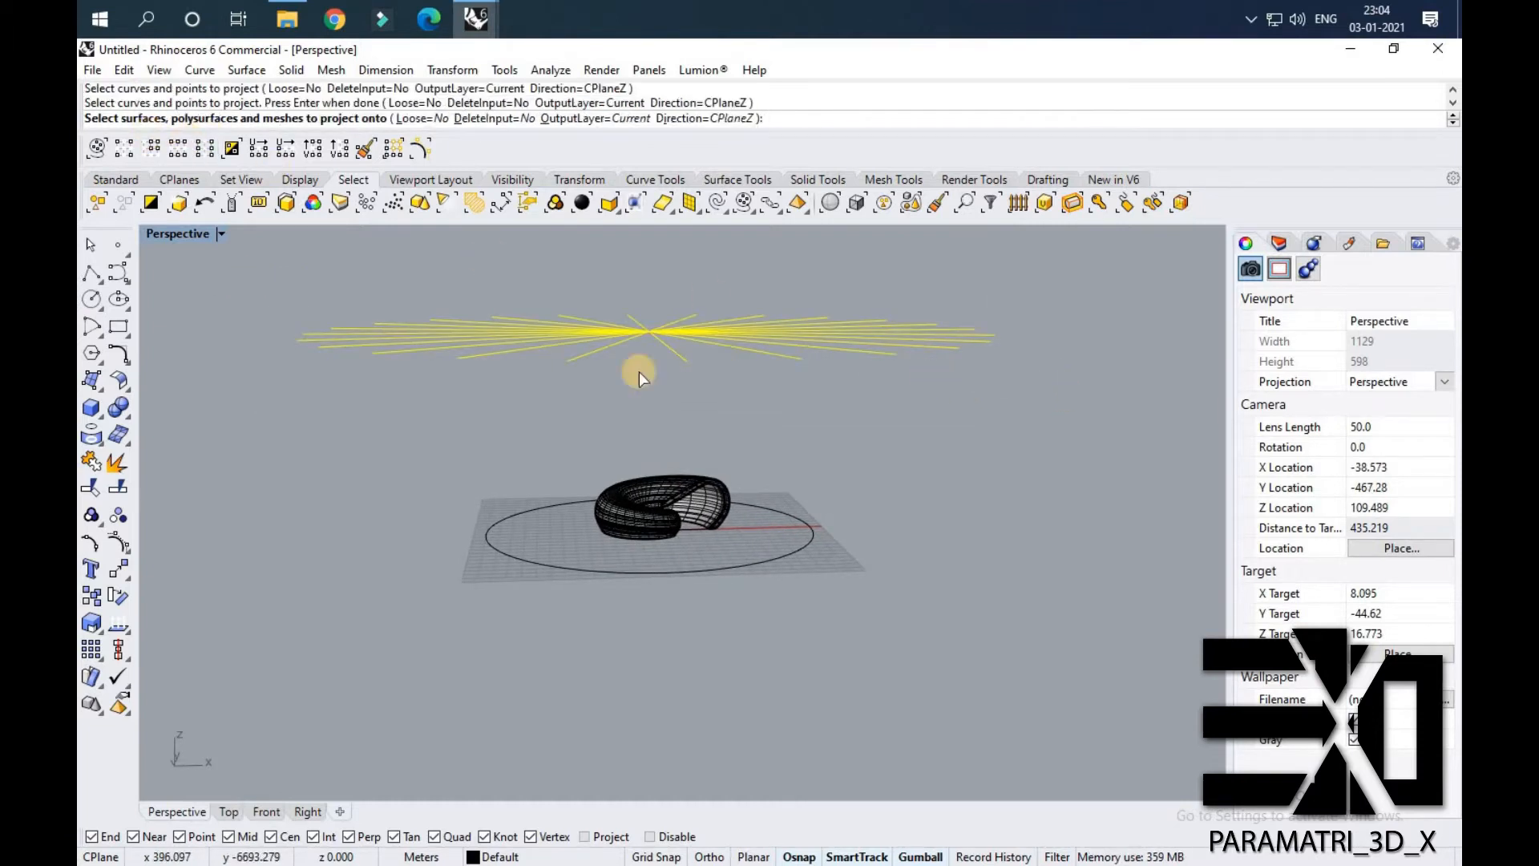
{"action": "right_click_drag", "start_coordinate": [705, 547], "coordinate": [650, 481]}
{"action": "scroll", "coordinate": [667, 431], "scroll_direction": "up", "scroll_amount": 15}
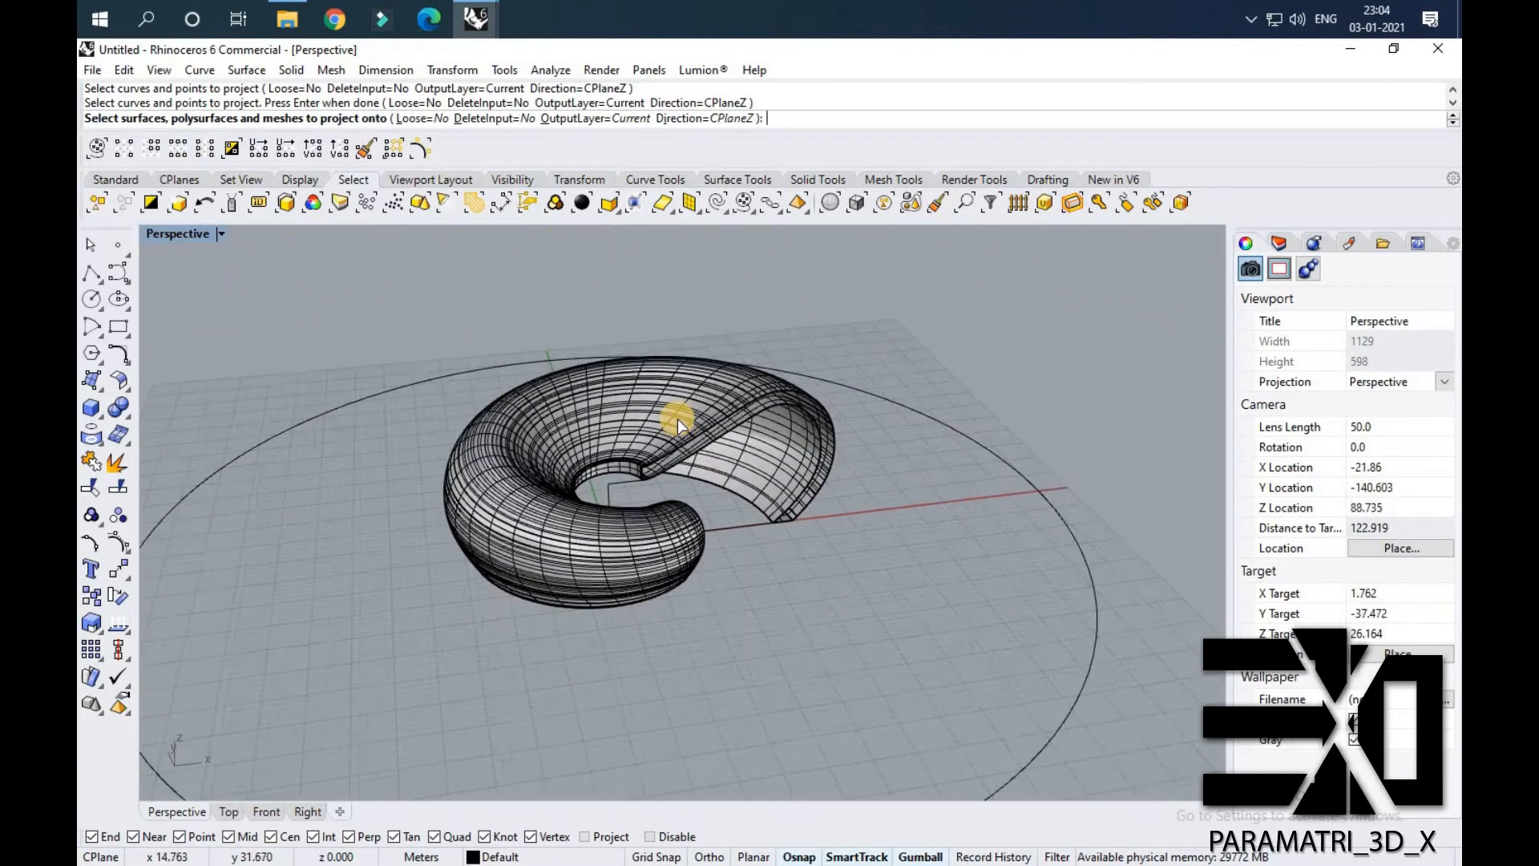
{"action": "left_click", "coordinate": [681, 422]}
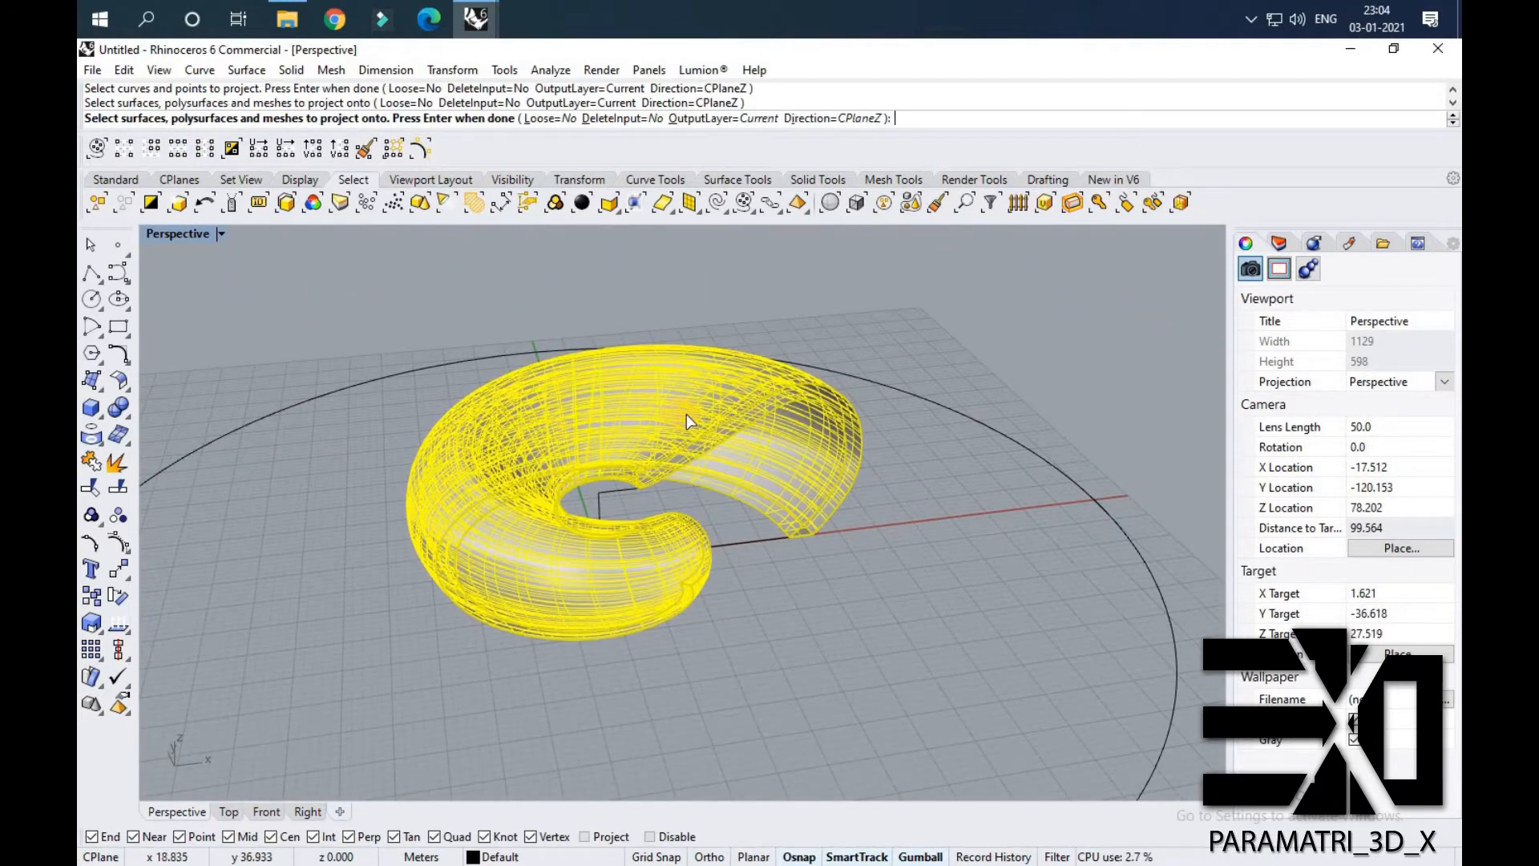
{"action": "right_click", "coordinate": [686, 413]}
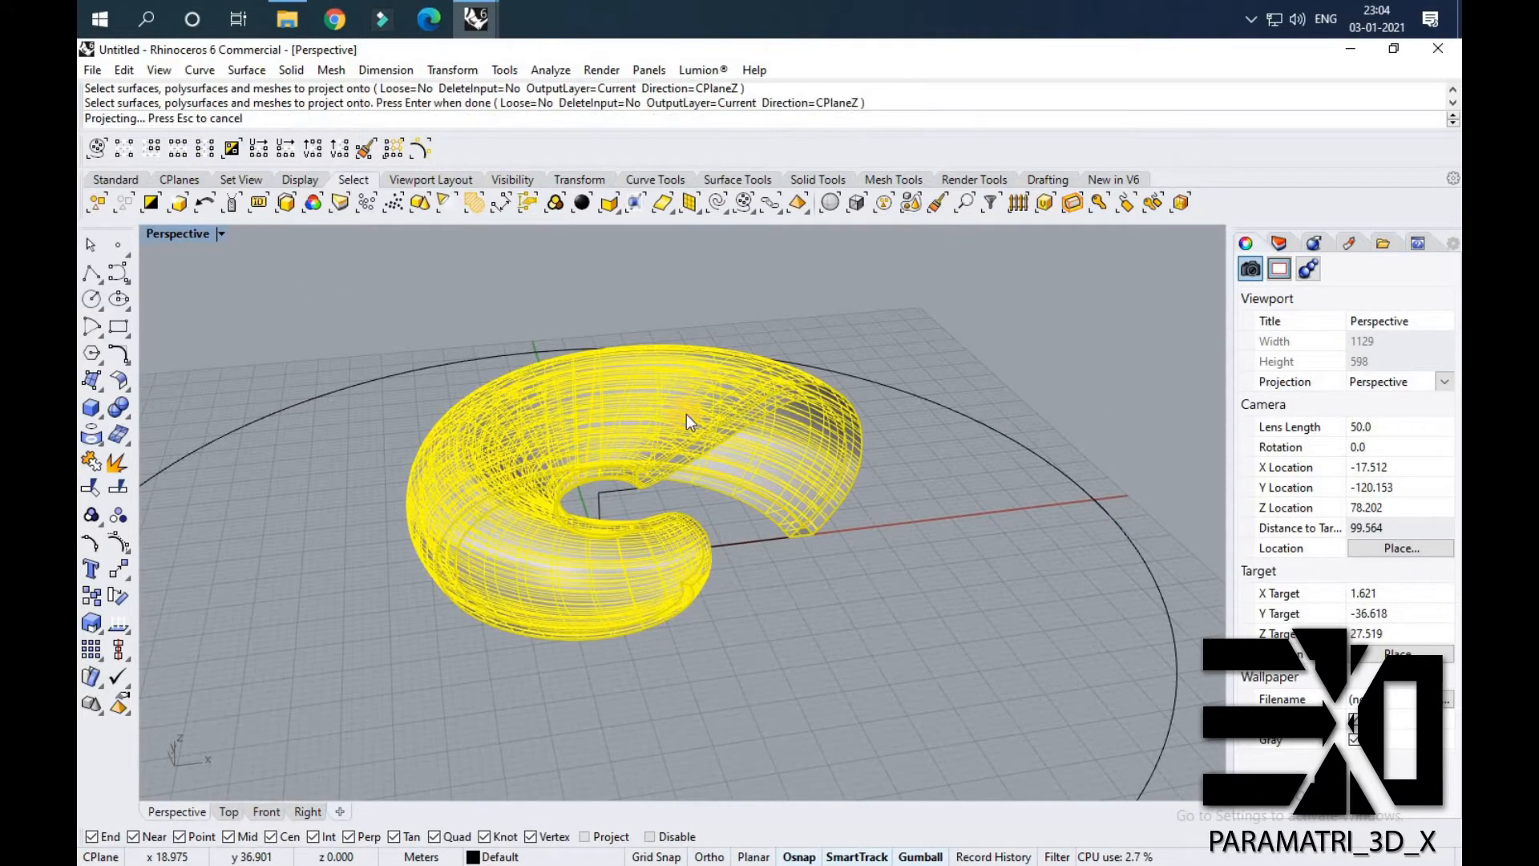
Hide the shell polysurface so that only the projected rib curves and rails are shown.
{"action": "right_click_drag", "start_coordinate": [673, 418], "coordinate": [773, 532]}
{"action": "scroll", "coordinate": [773, 550], "scroll_direction": "down", "scroll_amount": 6}
{"action": "scroll", "coordinate": [772, 532], "scroll_direction": "up", "scroll_amount": 6}
{"action": "scroll", "coordinate": [831, 481], "scroll_direction": "up", "scroll_amount": 4}
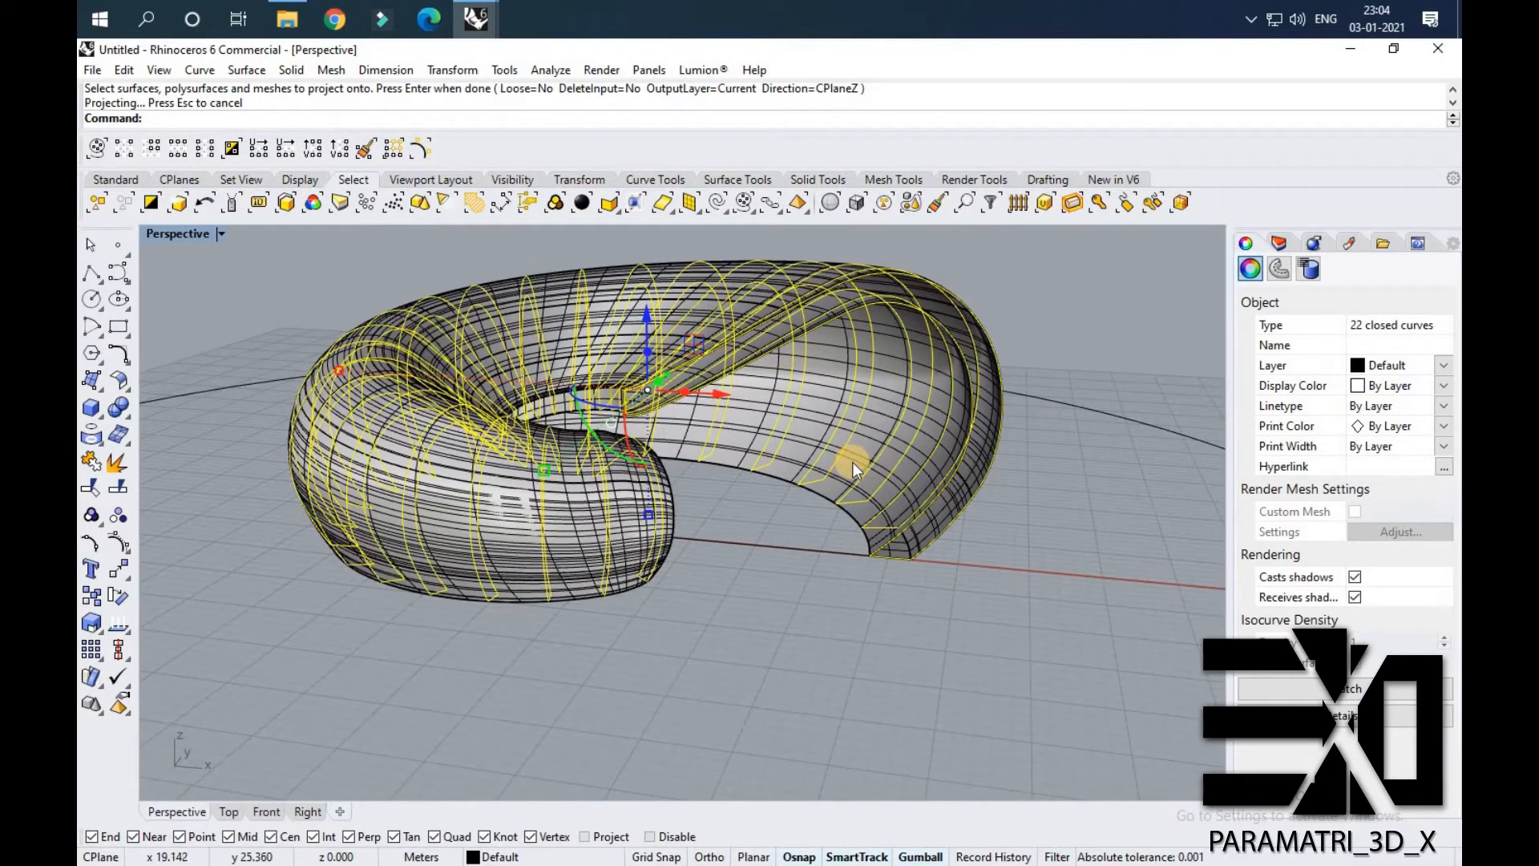
{"action": "left_click", "coordinate": [851, 449]}
{"action": "middle_click", "coordinate": [792, 439]}
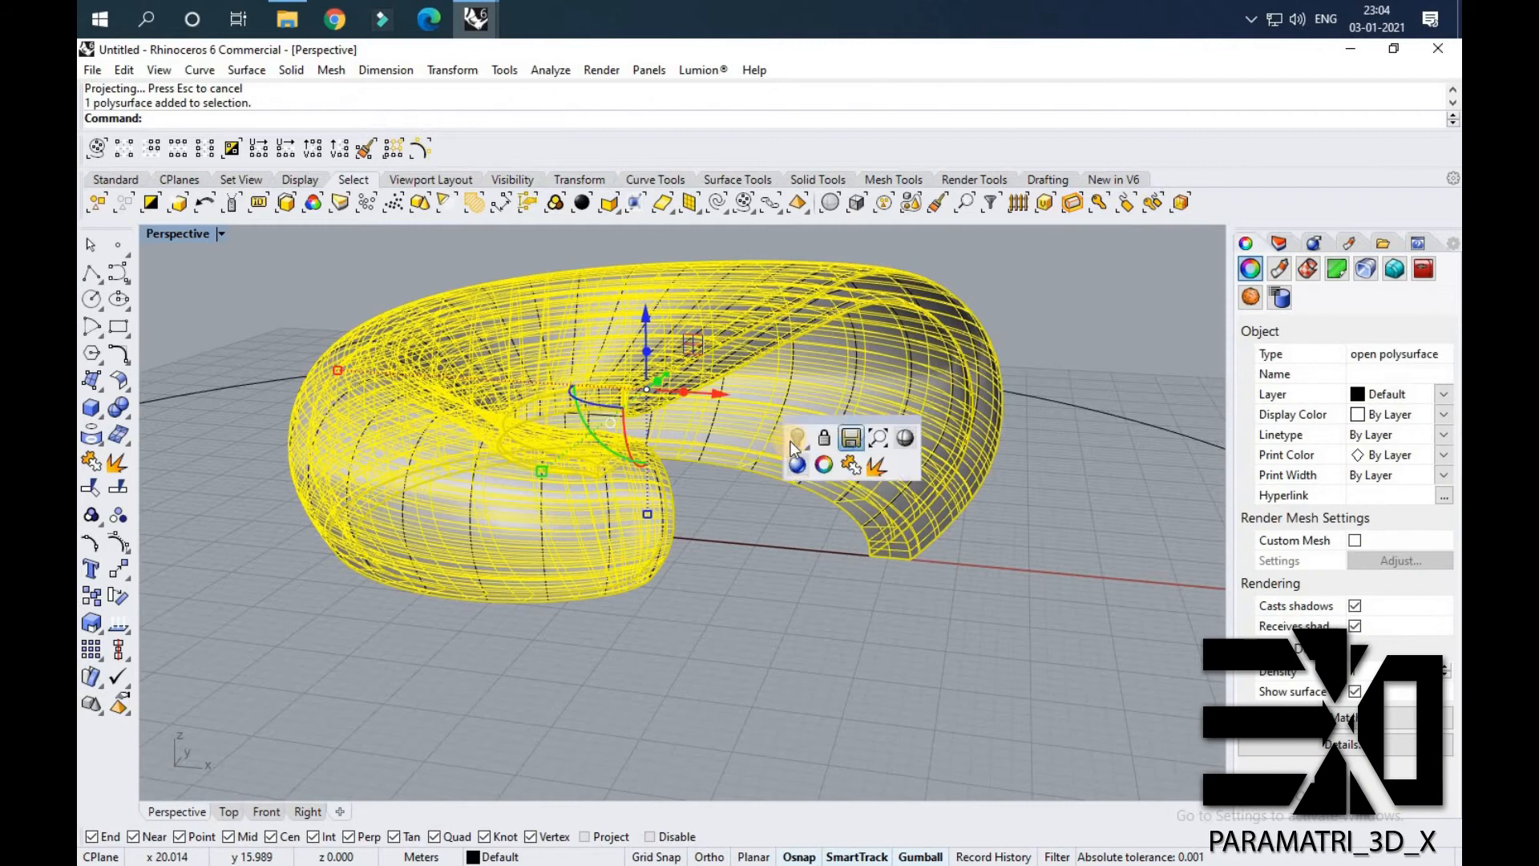
{"action": "left_click", "coordinate": [796, 440]}
Delete the extra closed curve among the ribs at the ring's small end.
{"action": "right_click_drag", "start_coordinate": [652, 464], "coordinate": [734, 468]}
{"action": "left_click", "coordinate": [743, 462]}
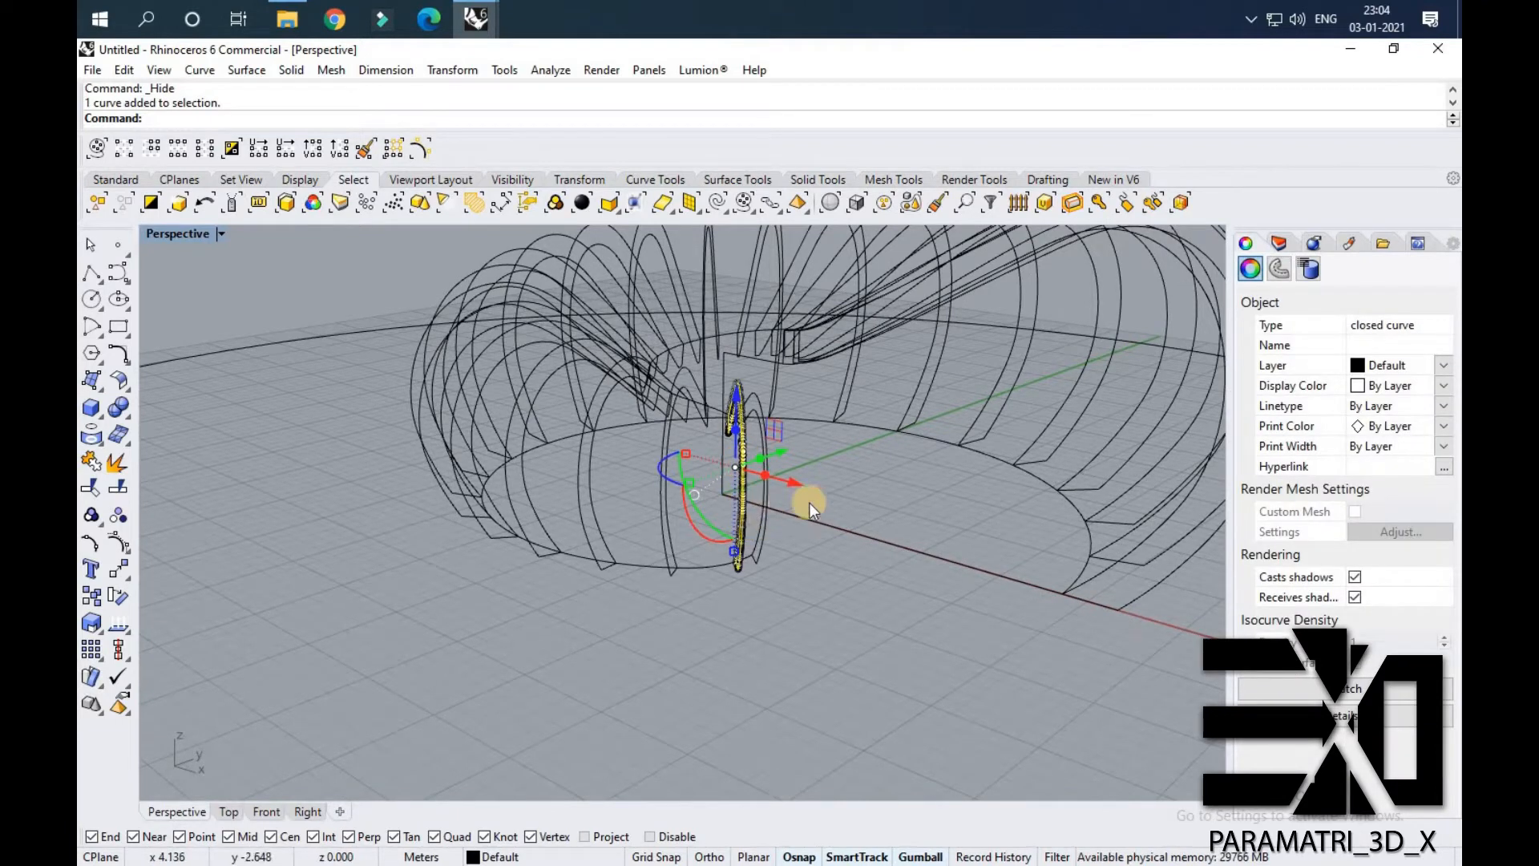
{"action": "key", "text": "Delete"}
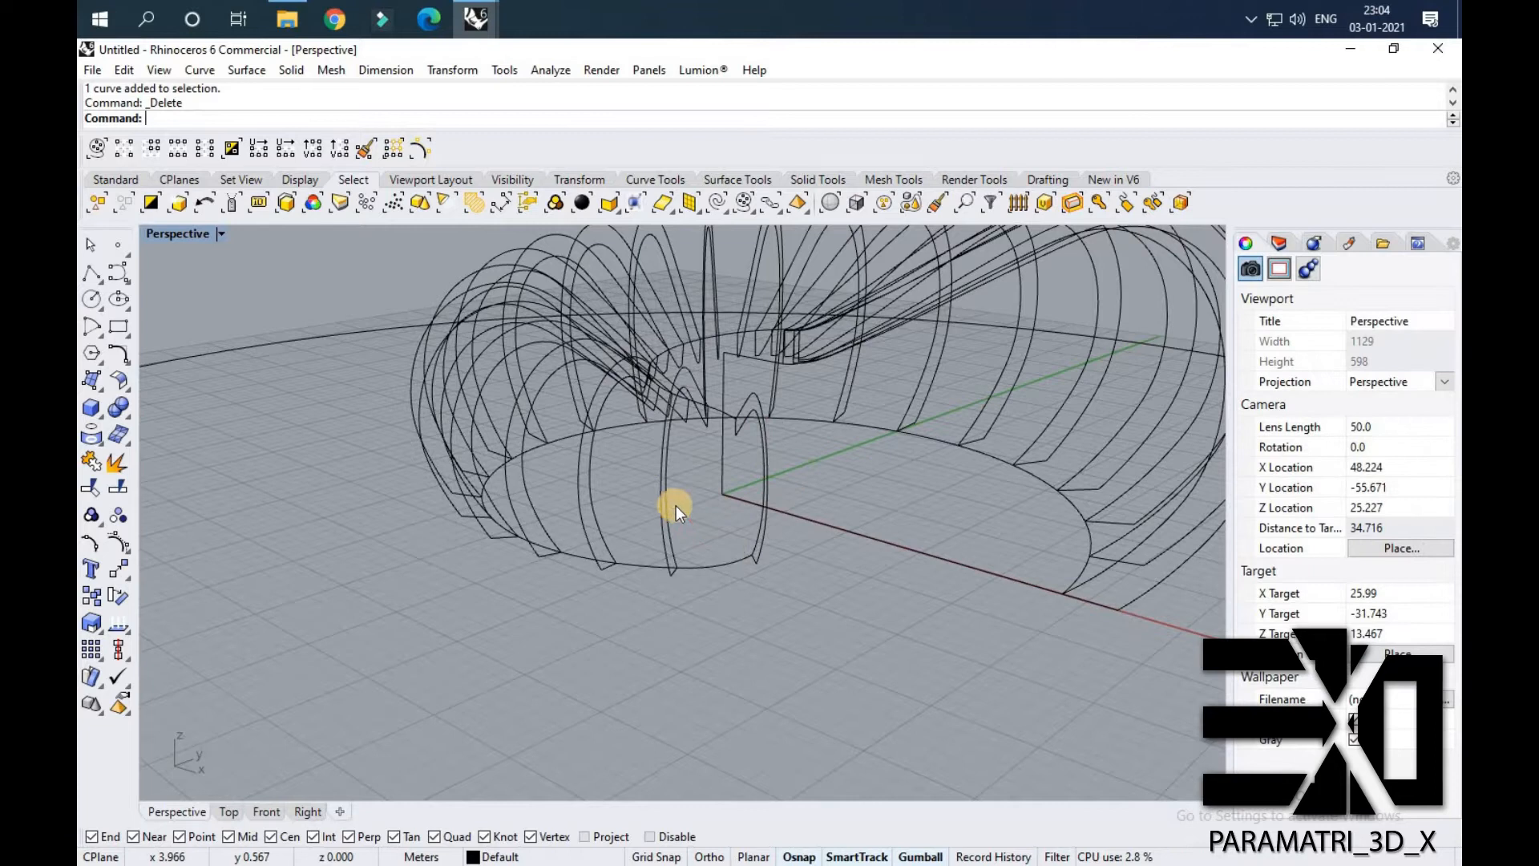
Hide the upper spiral rail running along the inner ends of the projected ribs.
{"action": "scroll", "coordinate": [671, 528], "scroll_direction": "down", "scroll_amount": 5}
{"action": "right_click_drag", "start_coordinate": [739, 552], "coordinate": [619, 471]}
{"action": "scroll", "coordinate": [561, 441], "scroll_direction": "up", "scroll_amount": 5}
{"action": "left_click", "coordinate": [686, 531]}
{"action": "right_click_drag", "start_coordinate": [676, 656], "coordinate": [685, 656]}
{"action": "left_click", "coordinate": [622, 566], "text": "shift"}
{"action": "middle_click", "coordinate": [633, 647]}
{"action": "left_click", "coordinate": [630, 645]}
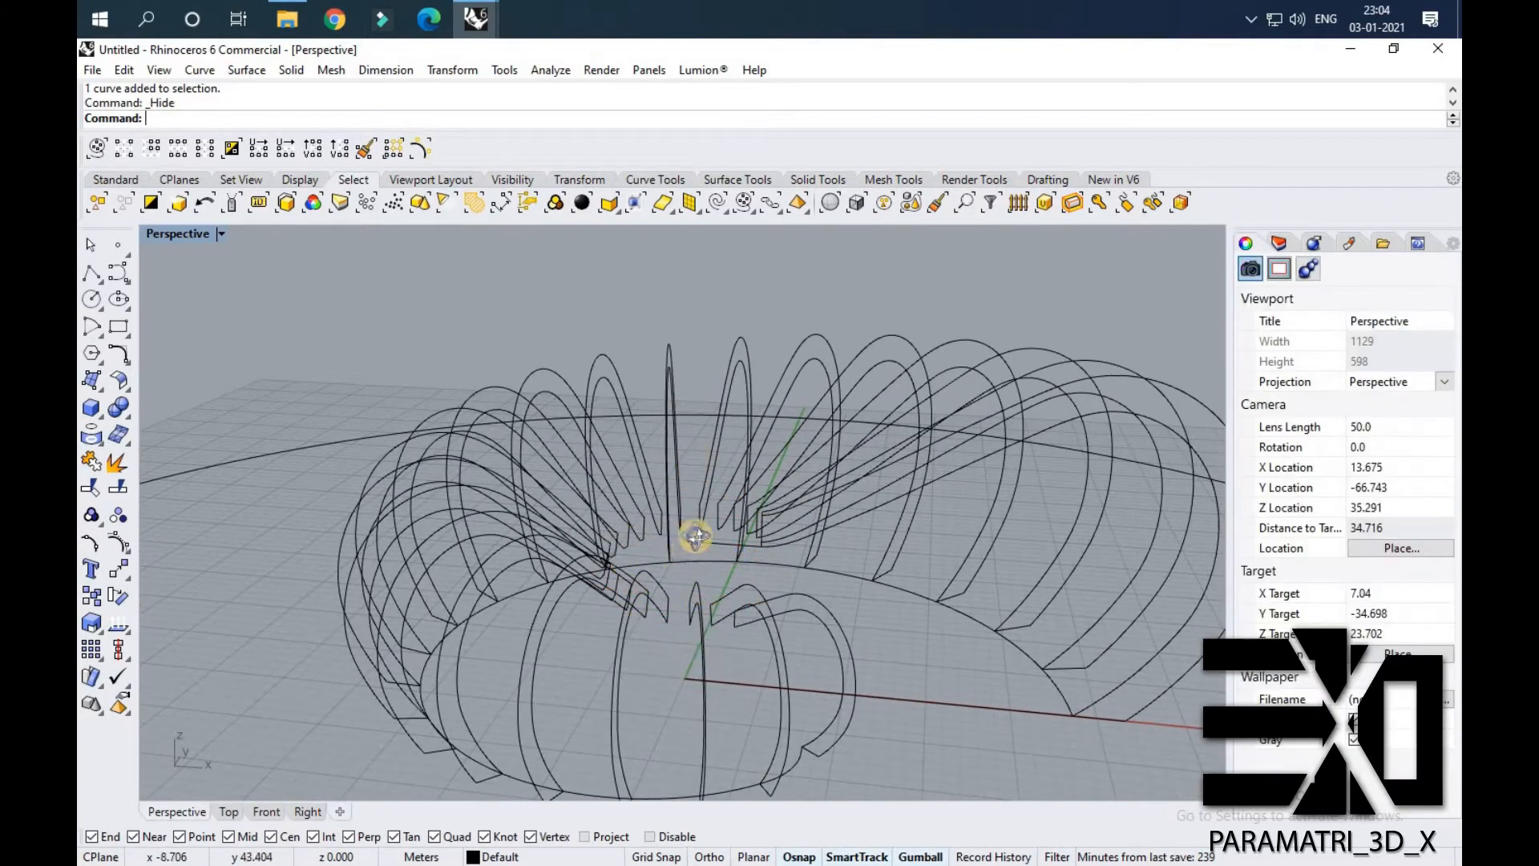
Explode all the closed rib curves into segments, leaving the lower spiral rail out of the selection.
{"action": "scroll", "coordinate": [561, 449], "scroll_direction": "down", "scroll_amount": 3}
{"action": "left_click_drag", "start_coordinate": [1029, 728], "coordinate": [1030, 728]}
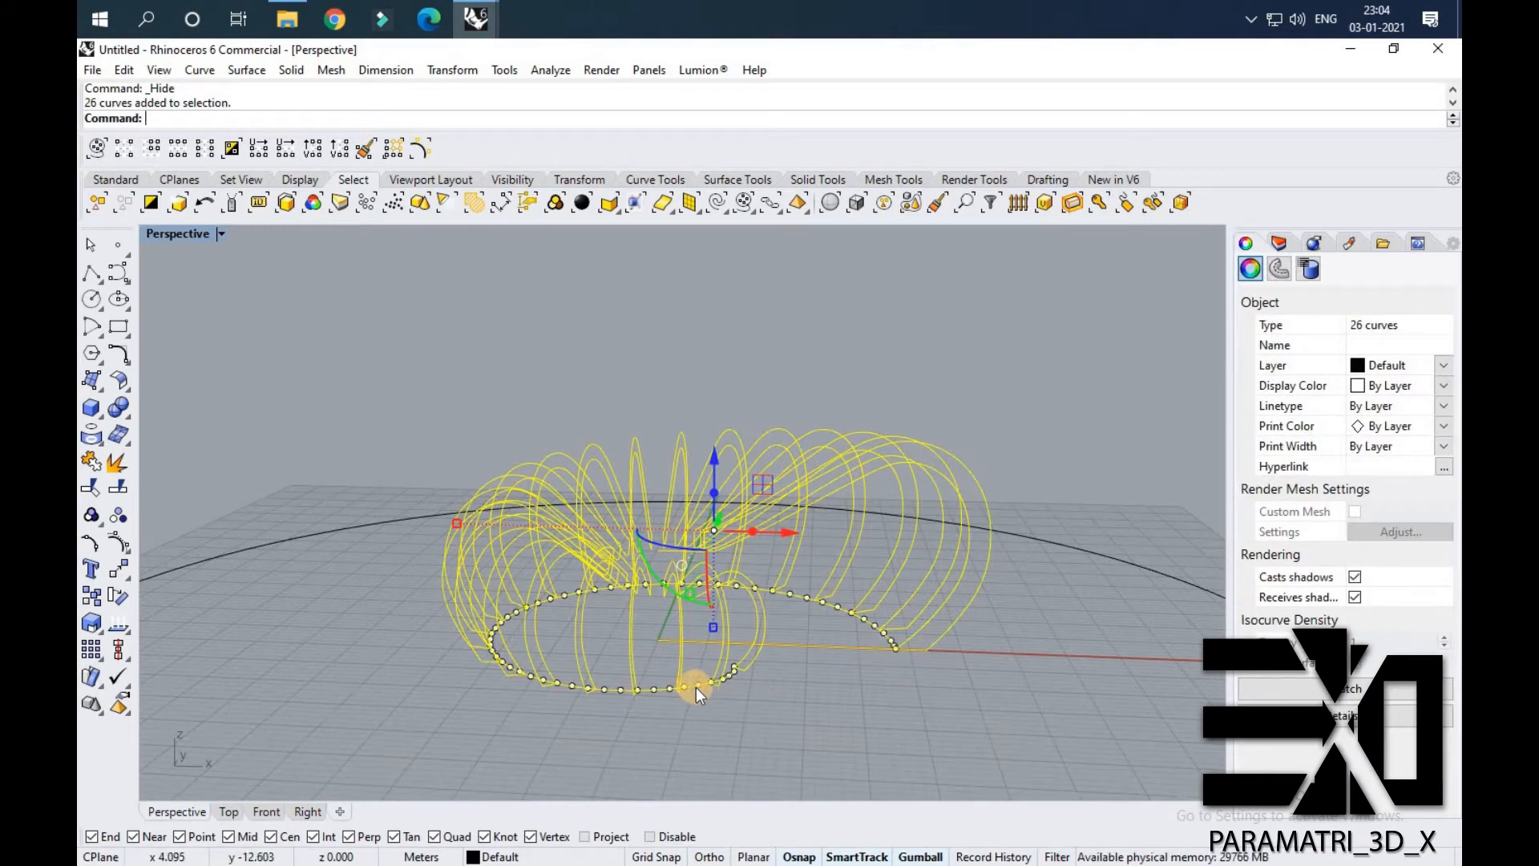
{"action": "key", "text": "Escape"}
{"action": "left_click_drag", "start_coordinate": [1084, 699], "coordinate": [346, 305]}
{"action": "left_click", "coordinate": [652, 690], "text": "ctrl"}
{"action": "right_click_drag", "start_coordinate": [618, 625], "coordinate": [412, 423]}
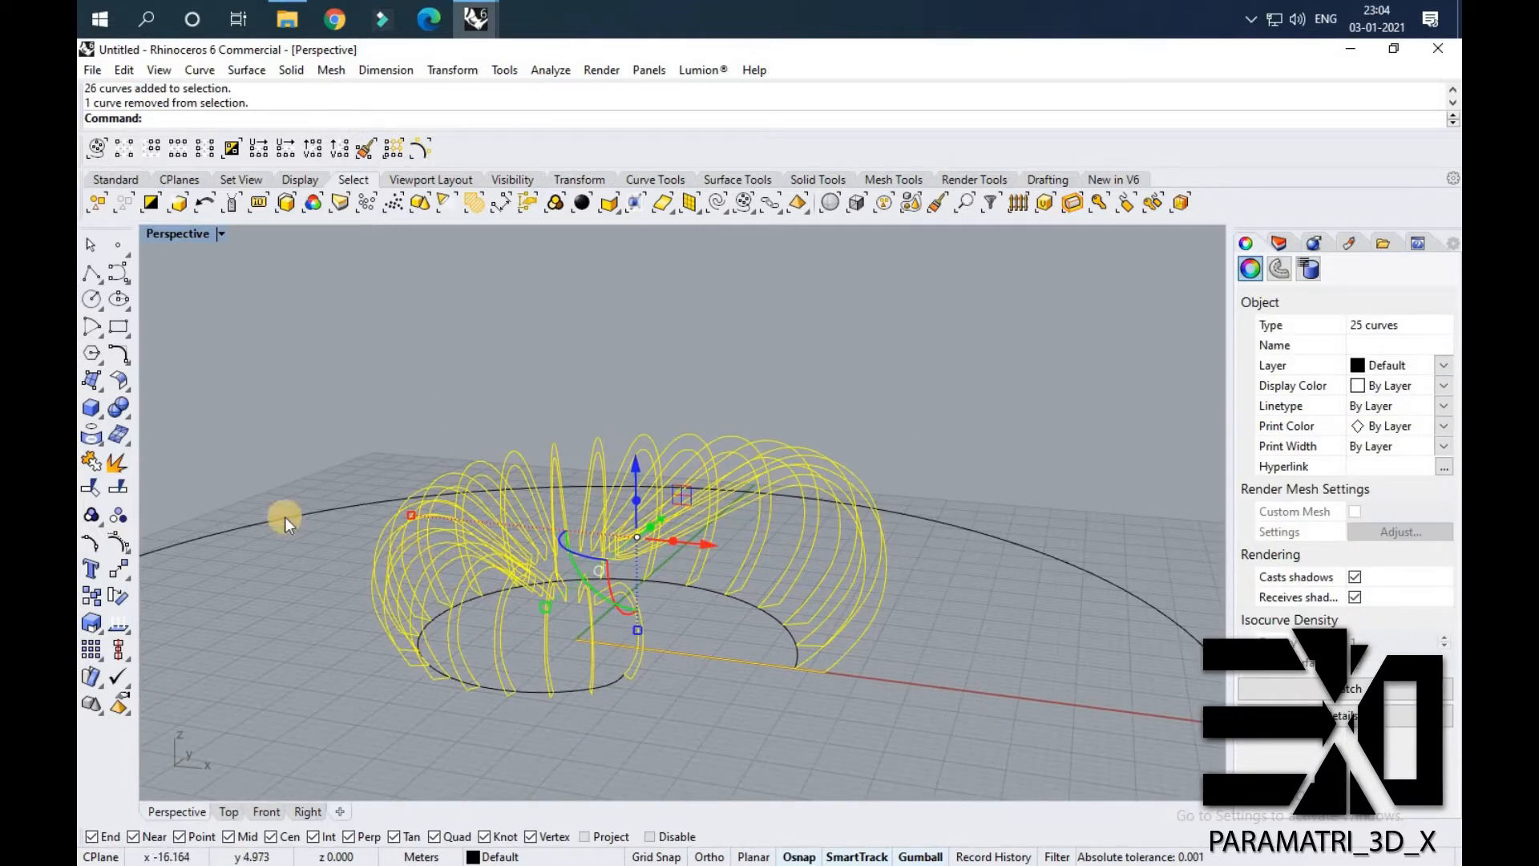
{"action": "left_click", "coordinate": [117, 467]}
{"action": "left_click", "coordinate": [662, 660]}
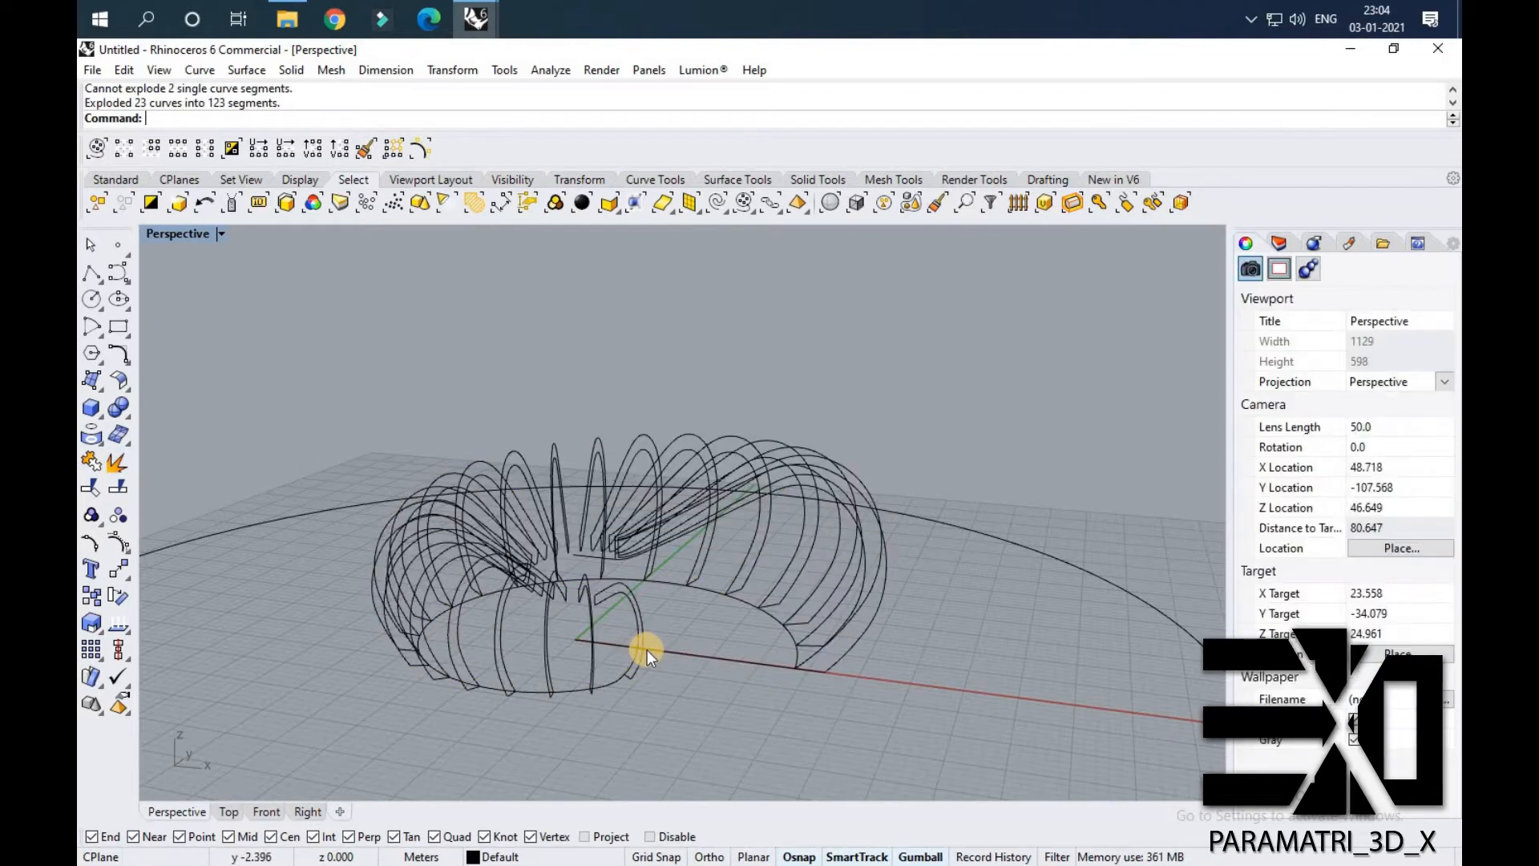
Examine the exploded rib curves around the ring, checking an individual segment near the small end.
{"action": "scroll", "coordinate": [646, 643], "scroll_direction": "up", "scroll_amount": 4}
{"action": "left_click", "coordinate": [638, 612]}
{"action": "left_click", "coordinate": [91, 543]}
{"action": "scroll", "coordinate": [353, 581], "scroll_direction": "down", "scroll_amount": 2}
{"action": "scroll", "coordinate": [421, 588], "scroll_direction": "down", "scroll_amount": 8}
{"action": "key", "text": "Escape"}
{"action": "right_click_drag", "start_coordinate": [742, 491], "coordinate": [652, 503]}
{"action": "scroll", "coordinate": [580, 502], "scroll_direction": "up", "scroll_amount": 10}
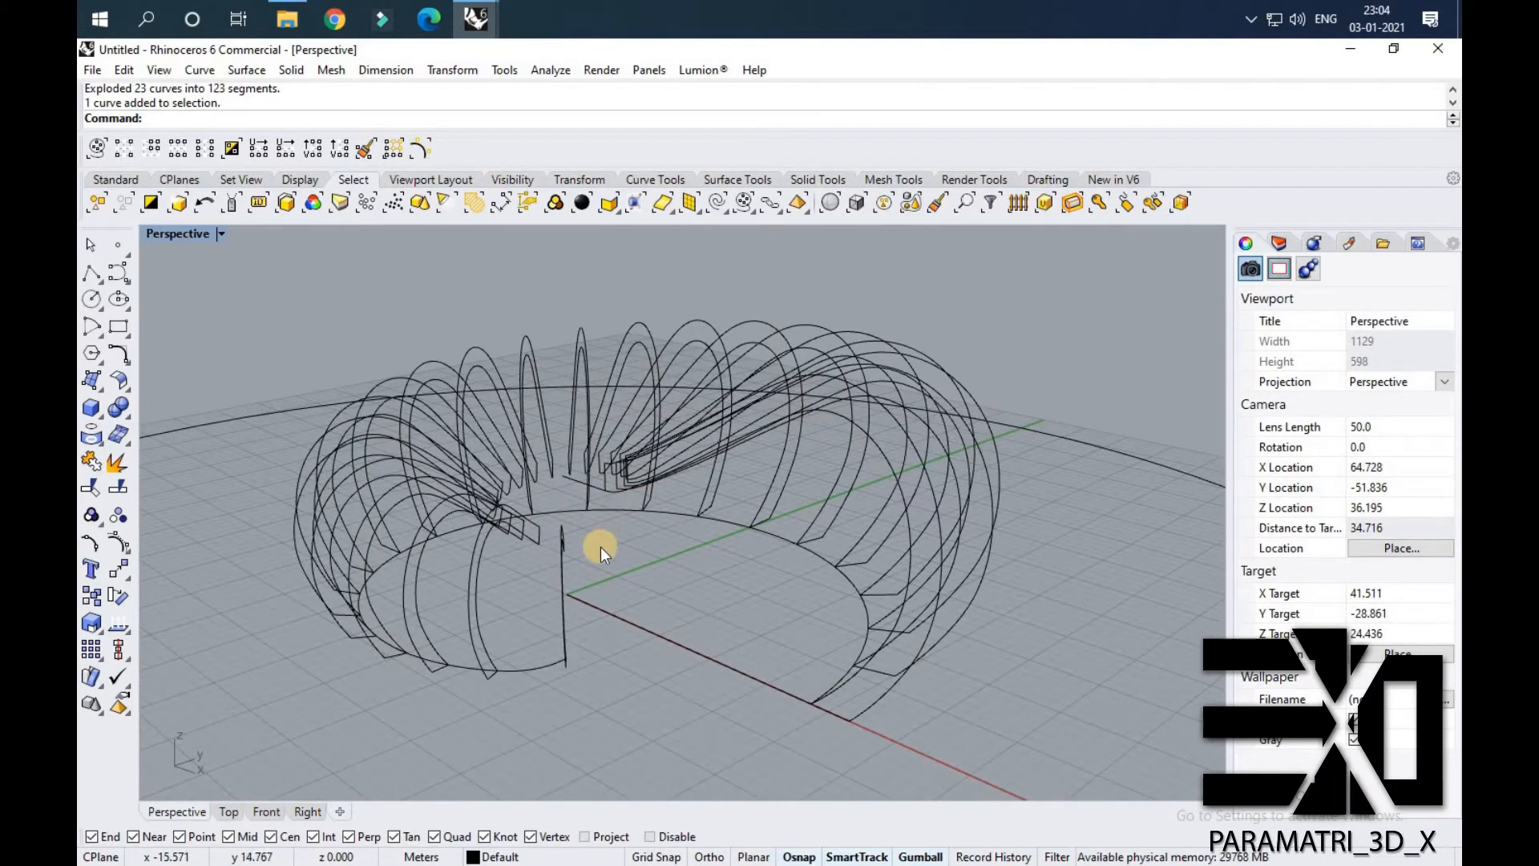
{"action": "scroll", "coordinate": [508, 552], "scroll_direction": "up", "scroll_amount": 3}
{"action": "scroll", "coordinate": [589, 502], "scroll_direction": "down", "scroll_amount": 12}
{"action": "mouse_move", "coordinate": [615, 394]}
{"action": "right_mouse_down"}
{"action": "mouse_move", "coordinate": [584, 405]}
{"action": "mouse_move", "coordinate": [603, 408]}
{"action": "right_mouse_up"}
{"action": "scroll", "coordinate": [725, 512], "scroll_direction": "up", "scroll_amount": 12}
{"action": "scroll", "coordinate": [707, 513], "scroll_direction": "up", "scroll_amount": 5}
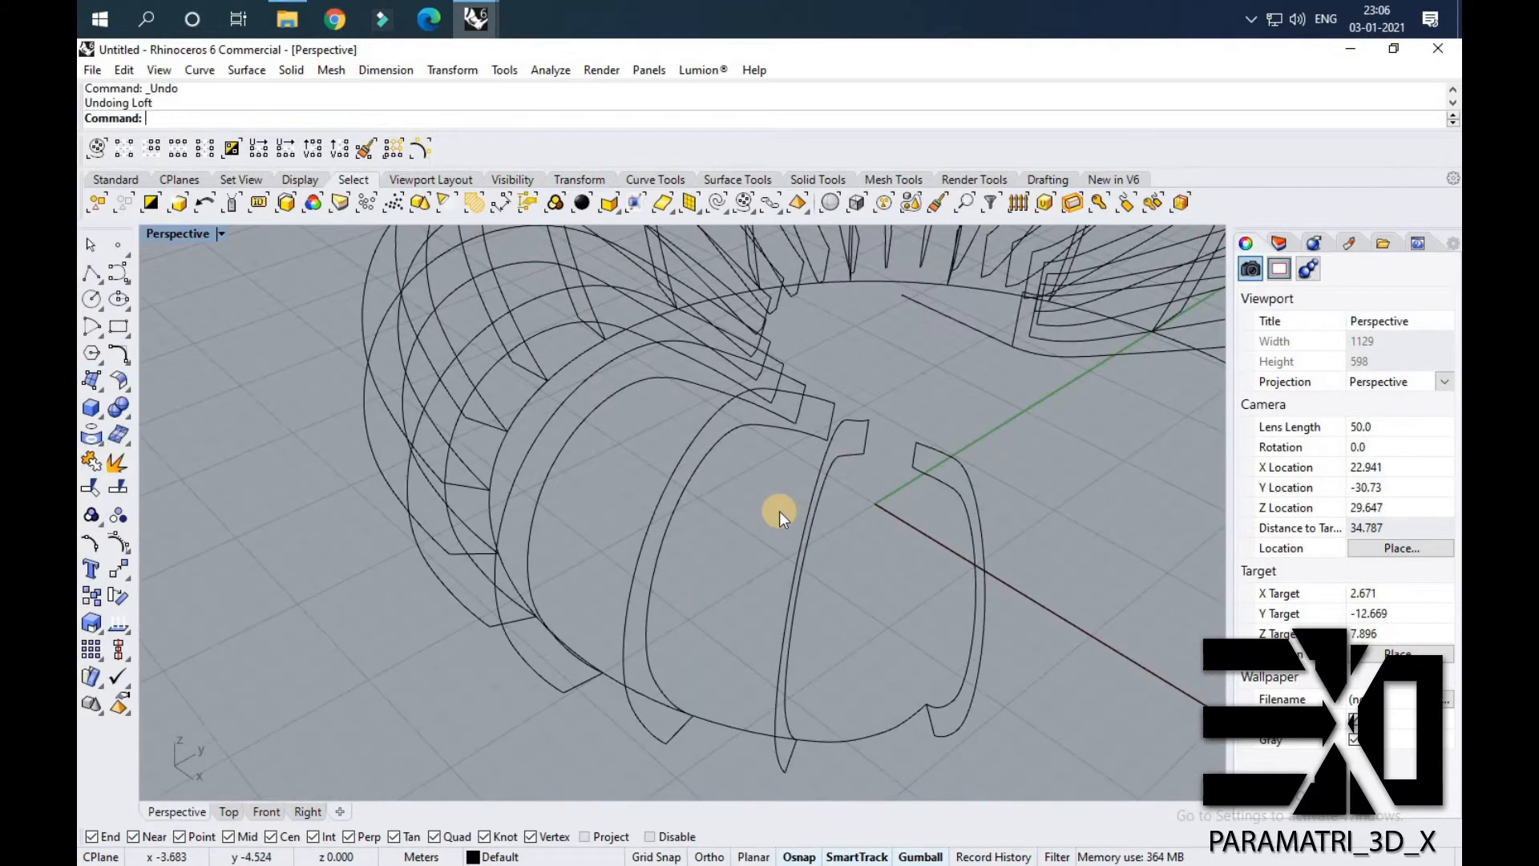
Loft a rib's outer arc near the small end to the neighbouring rib's inner arc, with straight sections rebuilt with 12 control points.
{"action": "scroll", "coordinate": [782, 512], "scroll_direction": "up", "scroll_amount": 4}
{"action": "right_click_drag", "start_coordinate": [817, 503], "coordinate": [842, 491]}
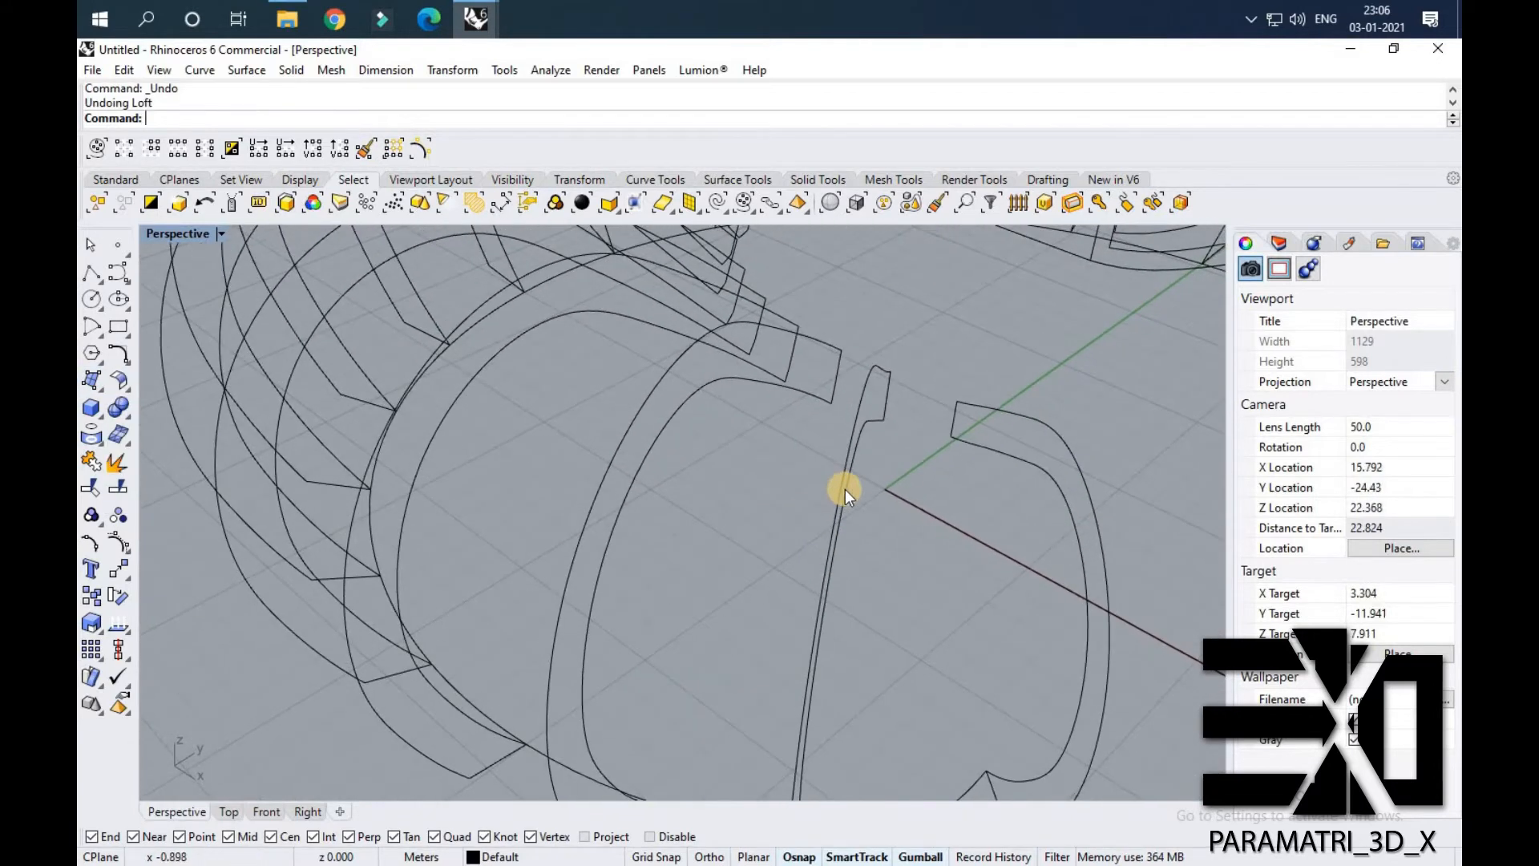
{"action": "left_click", "coordinate": [100, 387]}
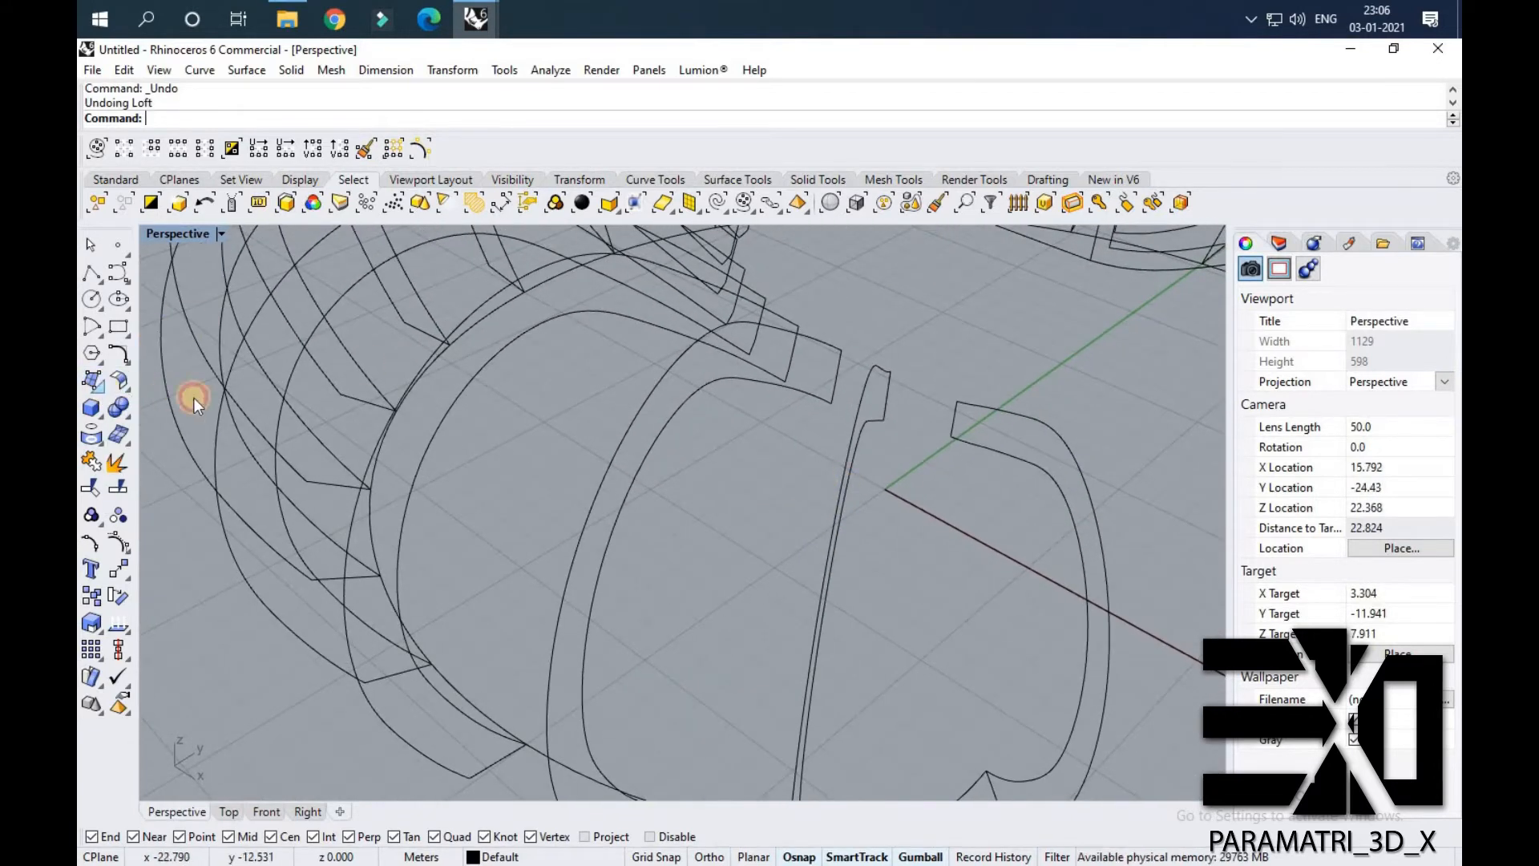
{"action": "left_click", "coordinate": [214, 396]}
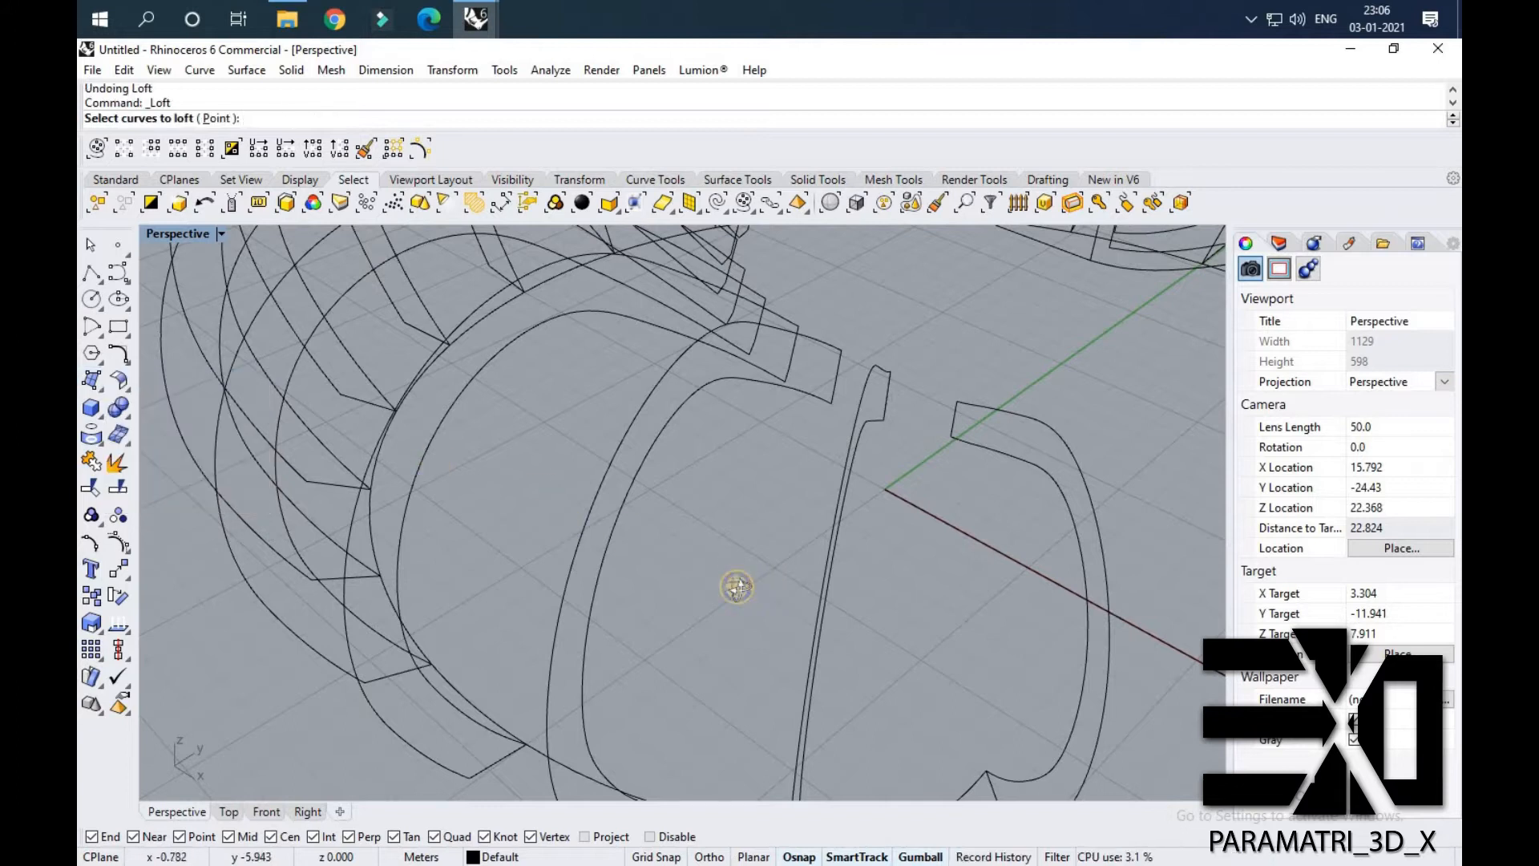
{"action": "right_click_drag", "start_coordinate": [732, 588], "coordinate": [800, 535]}
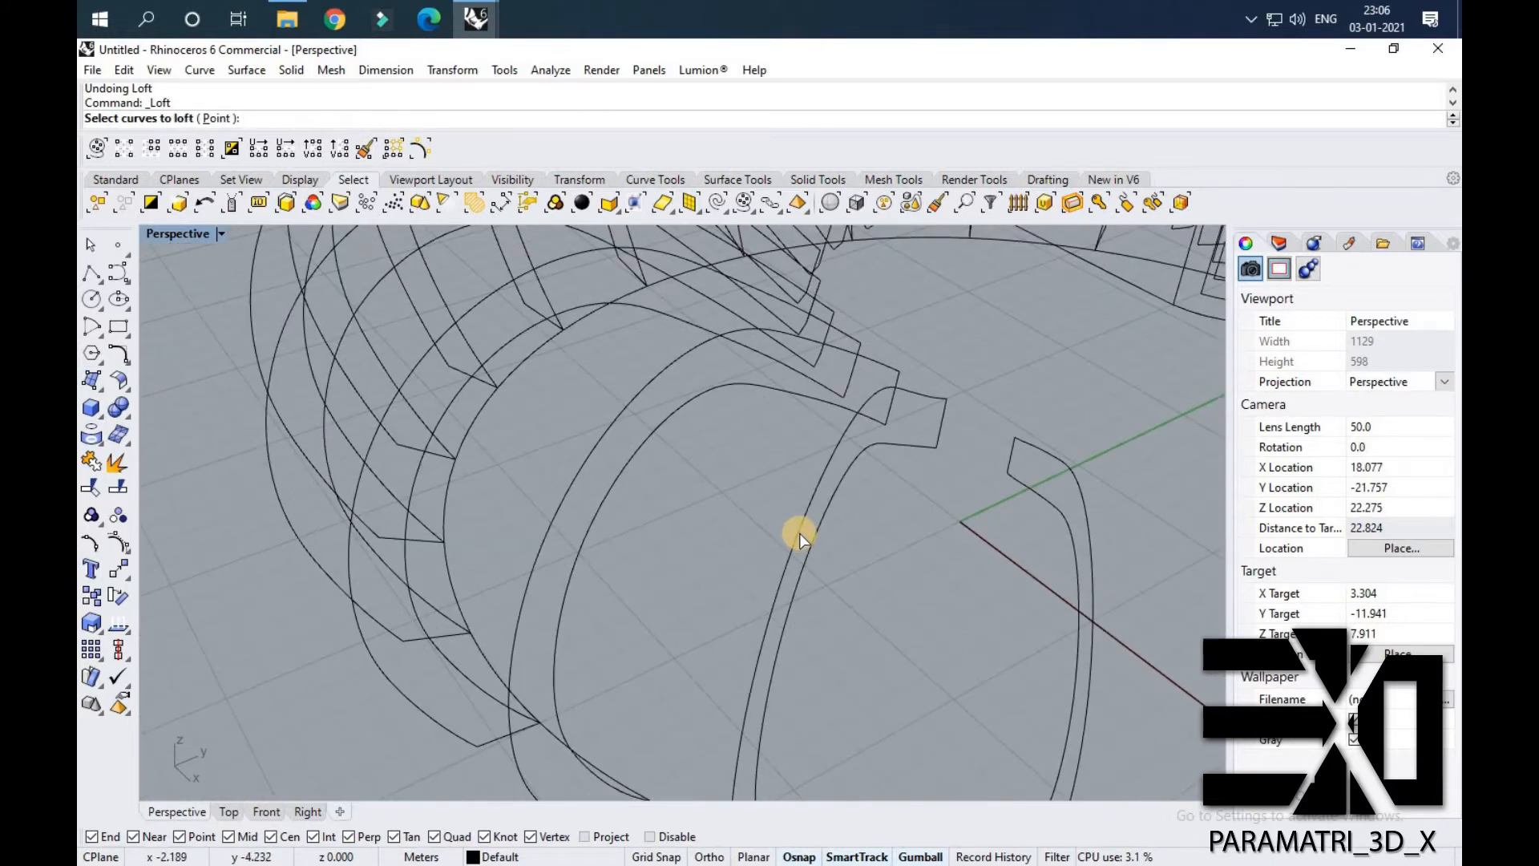
{"action": "left_click", "coordinate": [800, 532]}
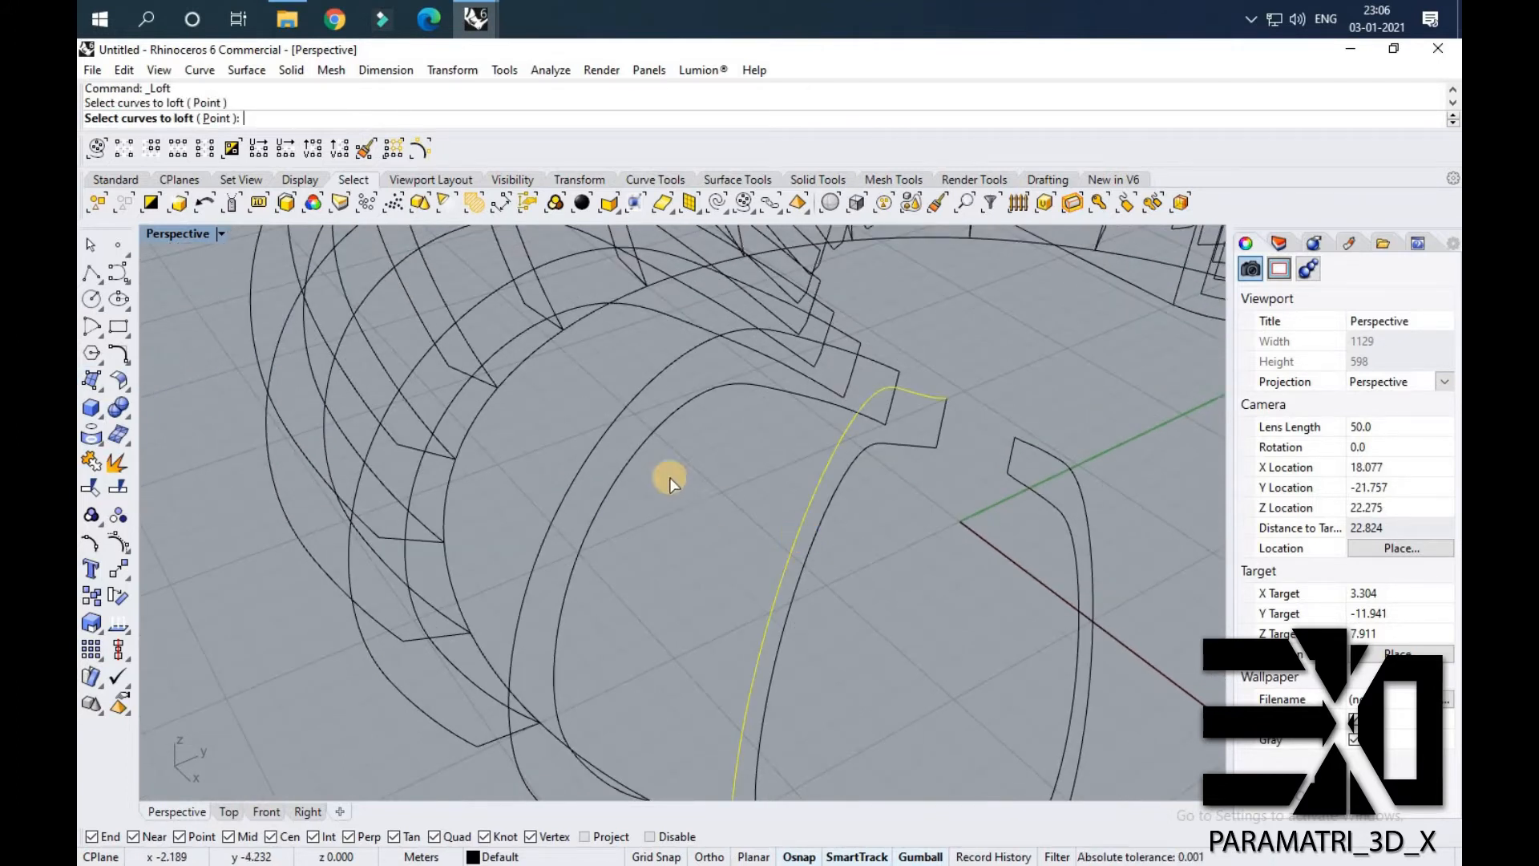
{"action": "left_click", "coordinate": [632, 448]}
{"action": "key", "text": "Return"}
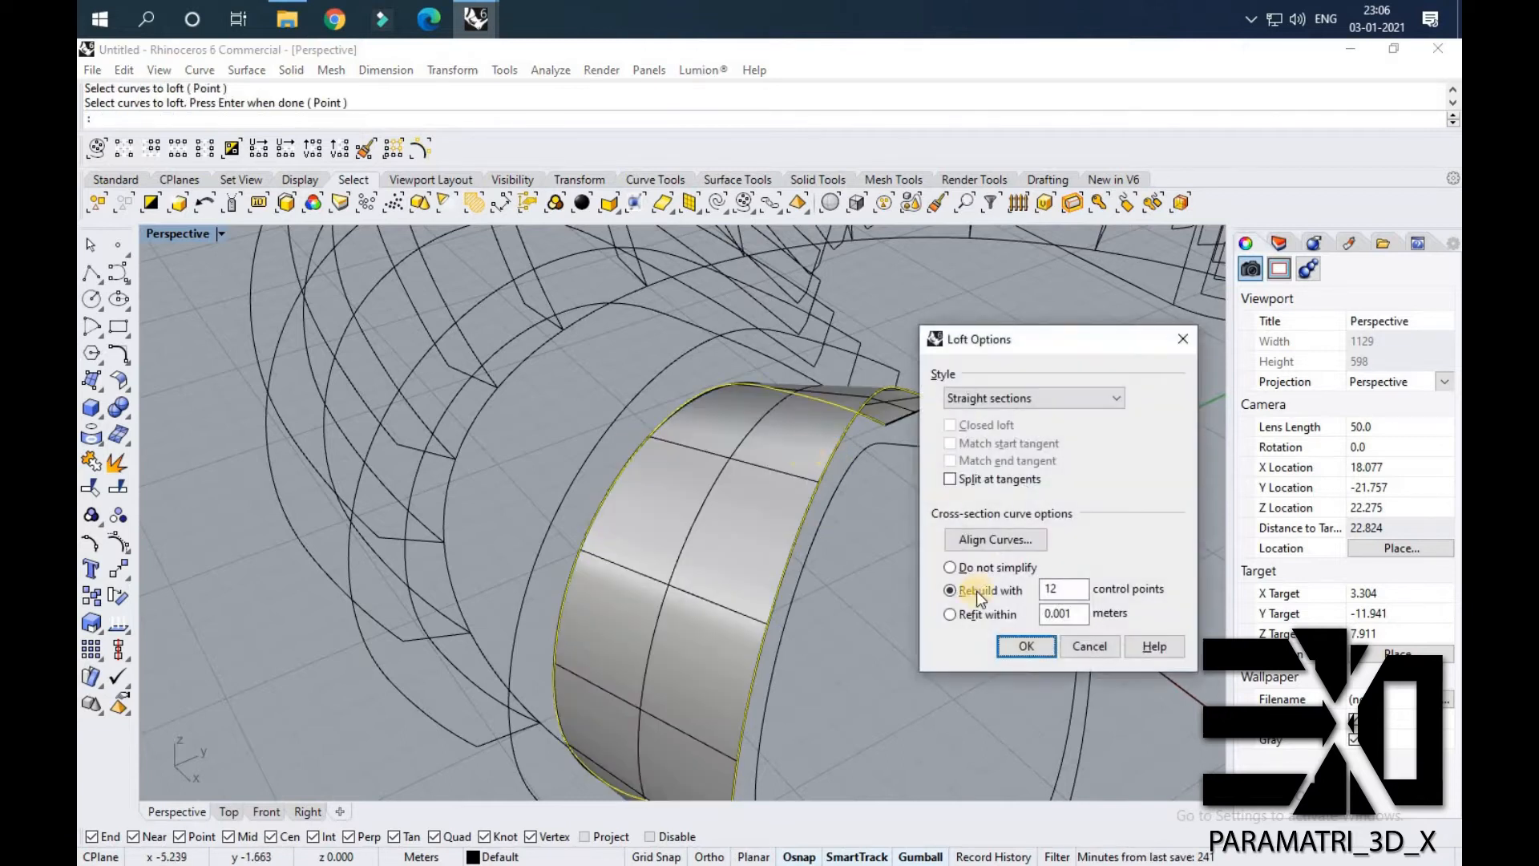
{"action": "left_click", "coordinate": [954, 590]}
{"action": "left_click", "coordinate": [951, 567]}
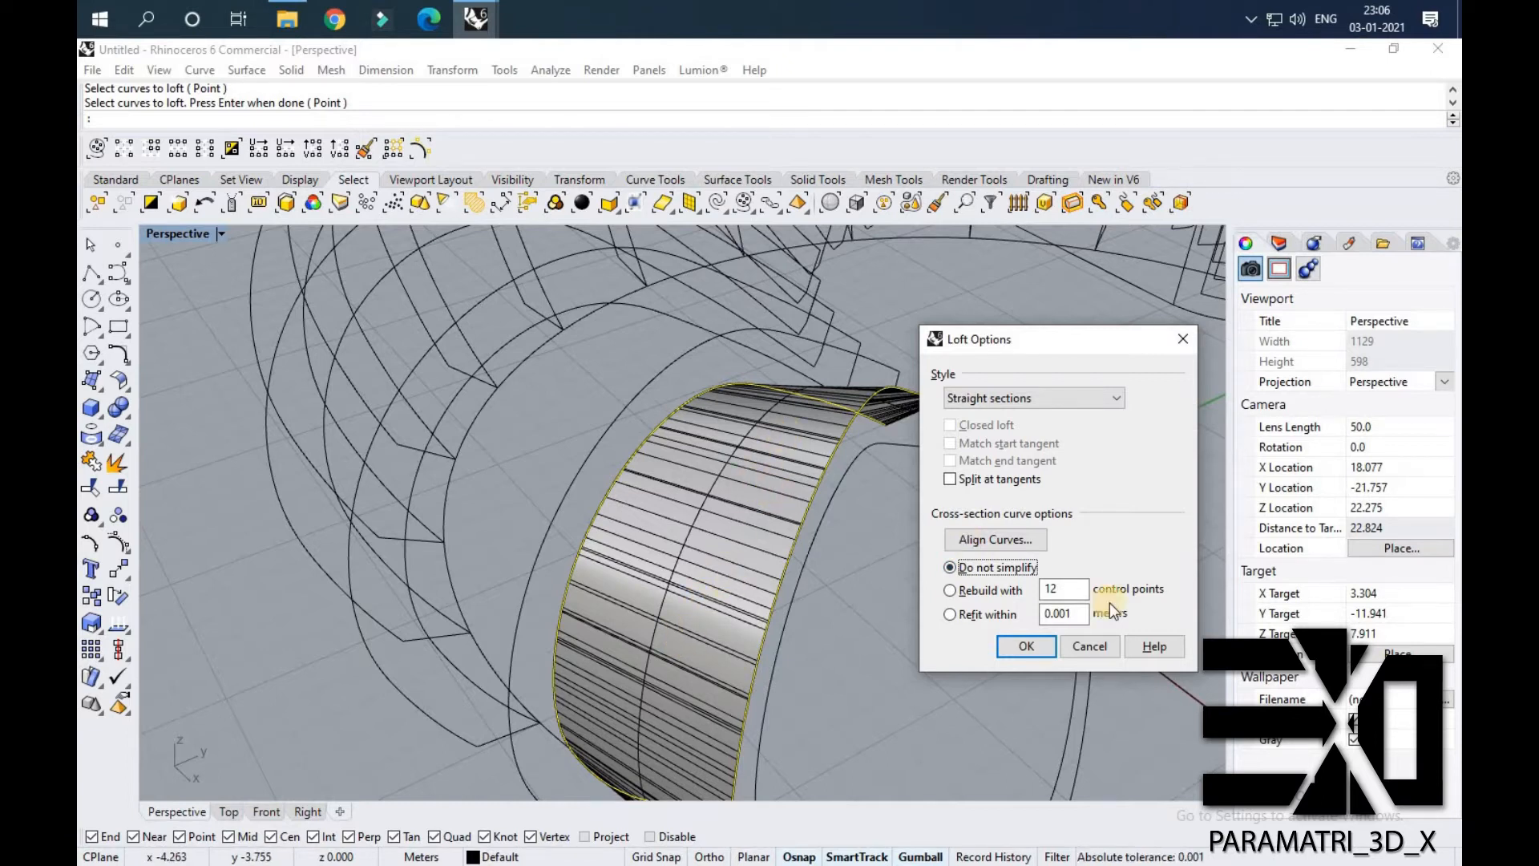
{"action": "left_click", "coordinate": [951, 590]}
{"action": "left_click", "coordinate": [1032, 651]}
Loft a second strip between the next pair of ribs, outer arc to inner arc, with straight sections rebuilt with 12 control points.
{"action": "right_click_drag", "start_coordinate": [845, 630], "coordinate": [805, 498]}
{"action": "right_click_drag", "start_coordinate": [829, 445], "coordinate": [834, 441]}
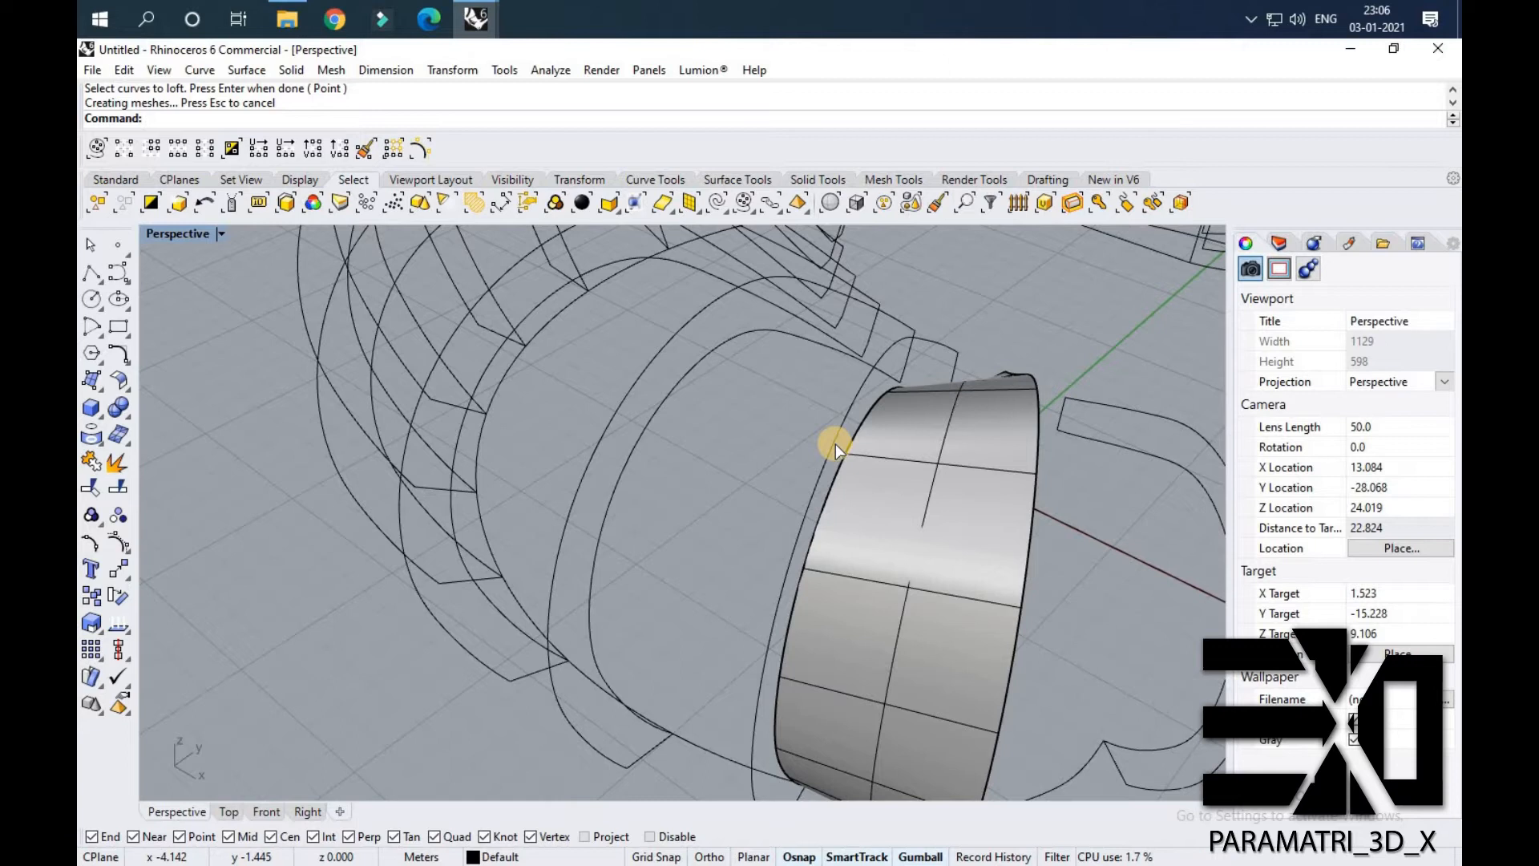
{"action": "key", "text": "Return"}
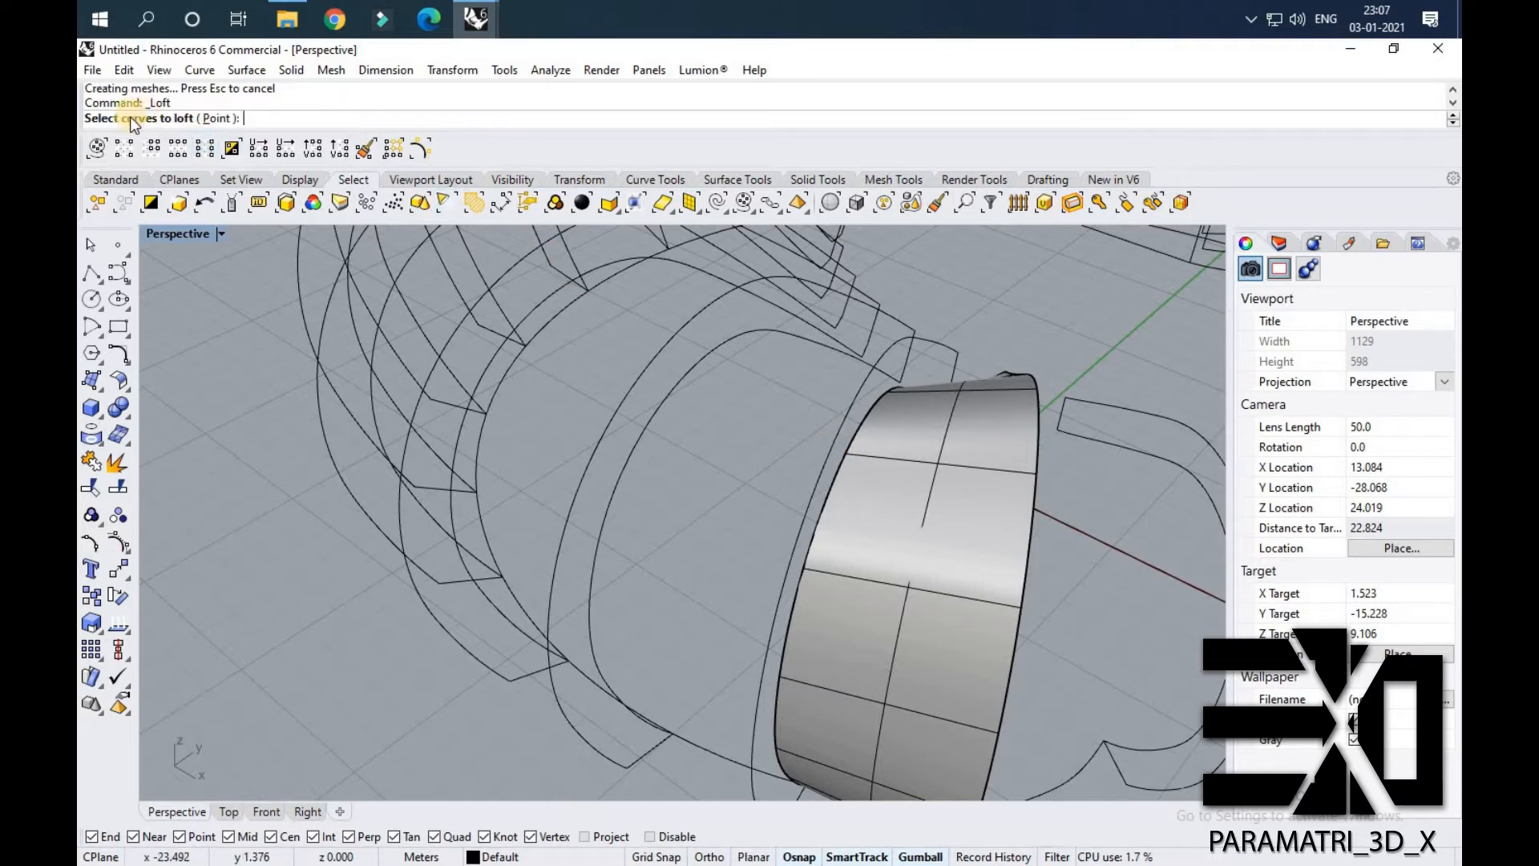
{"action": "left_click", "coordinate": [841, 423]}
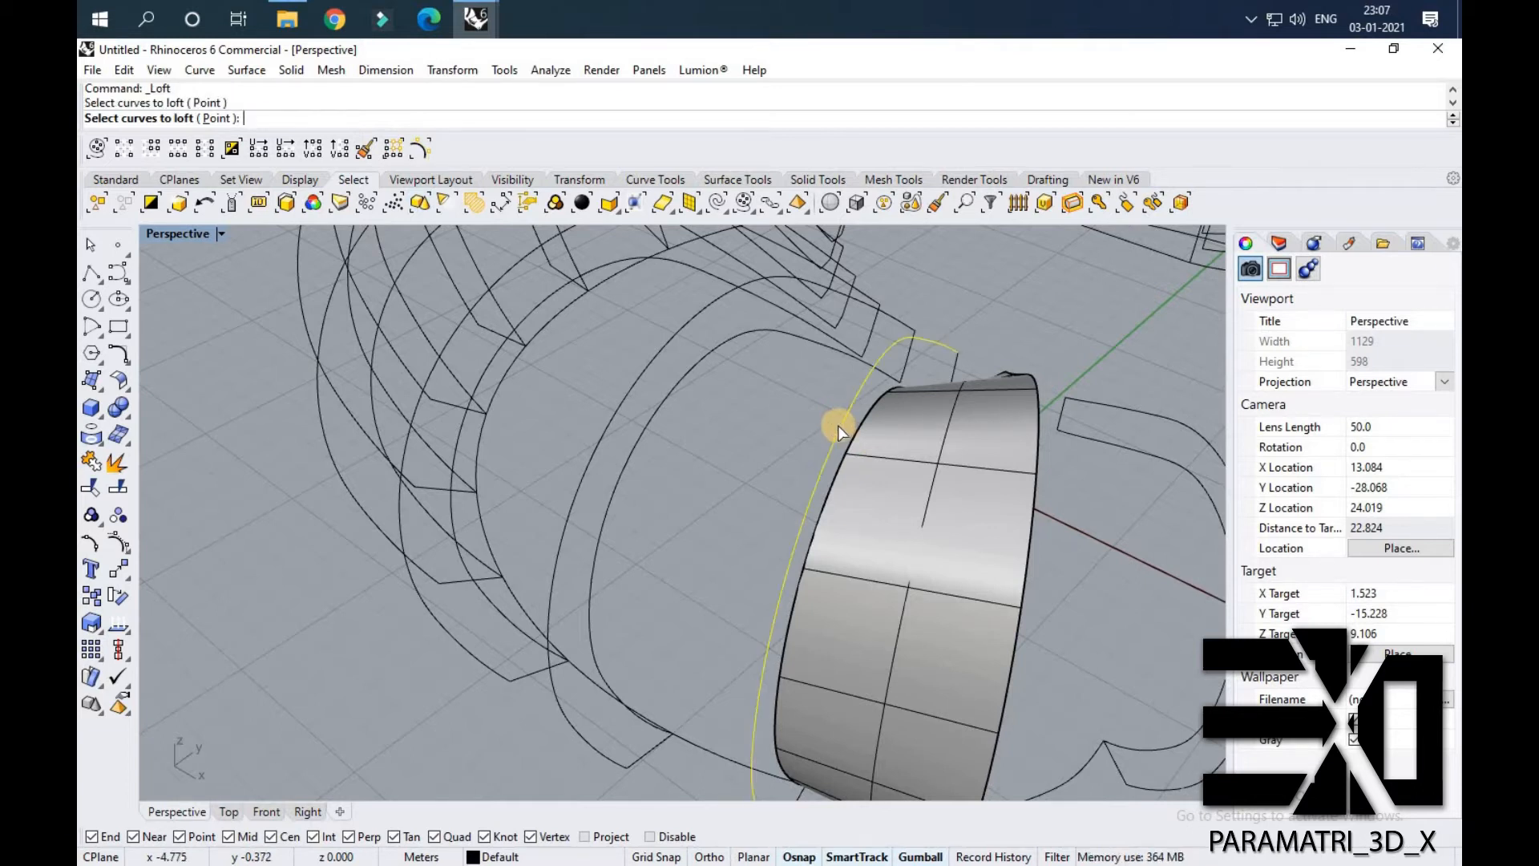
{"action": "left_click", "coordinate": [692, 367]}
{"action": "key", "text": "Return"}
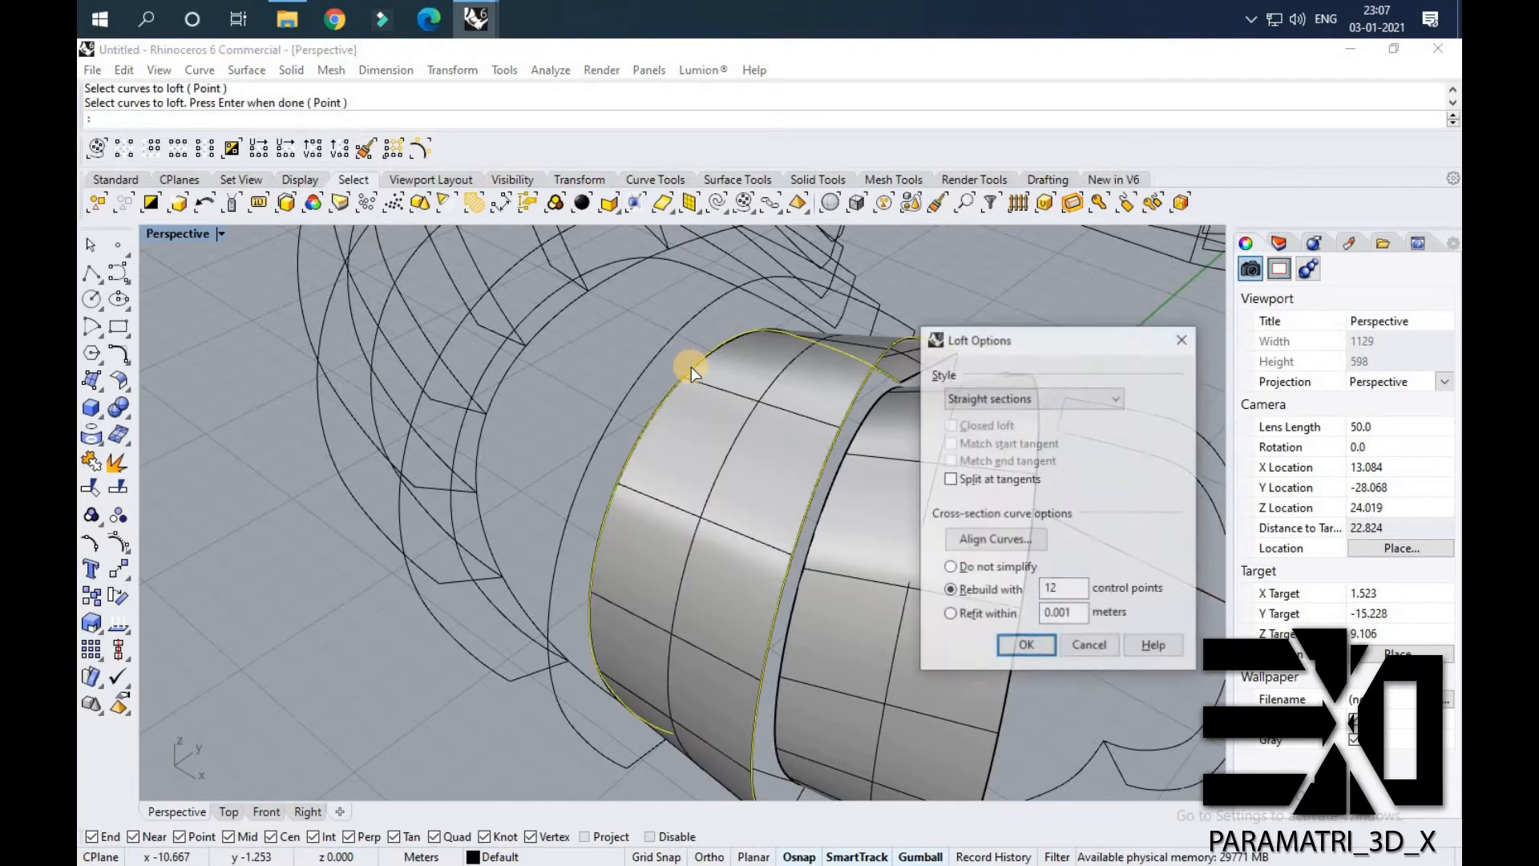
{"action": "left_click", "coordinate": [1031, 645]}
Loft a third strip from the following rib's outer arc to the inner arc of the rib beyond it.
{"action": "right_click_drag", "start_coordinate": [910, 587], "coordinate": [864, 474]}
{"action": "scroll", "coordinate": [866, 476], "scroll_direction": "up", "scroll_amount": 2}
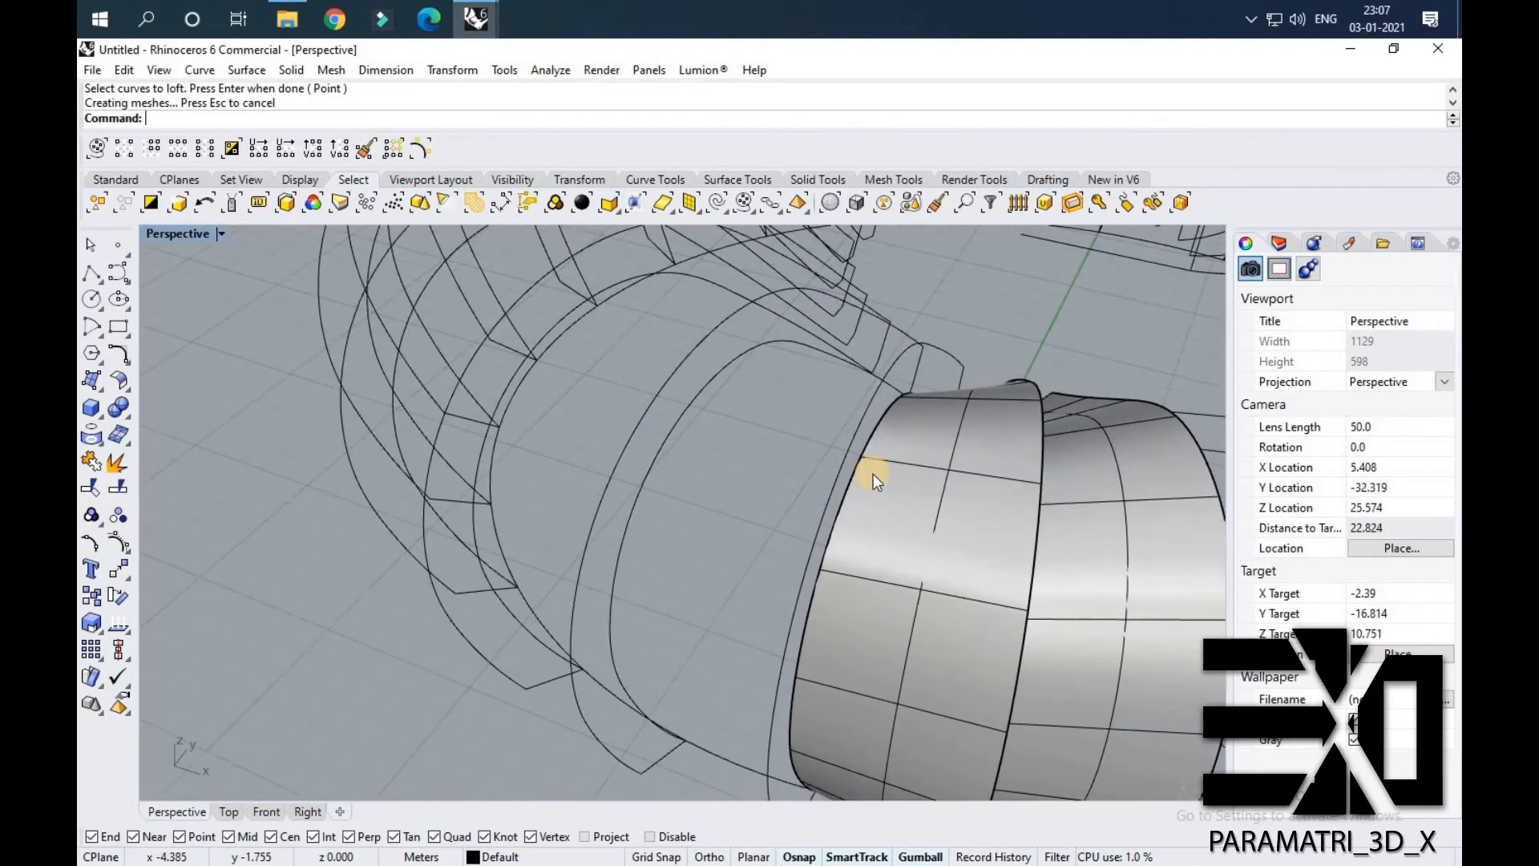
{"action": "key", "text": "Return"}
{"action": "left_click", "coordinate": [845, 462]}
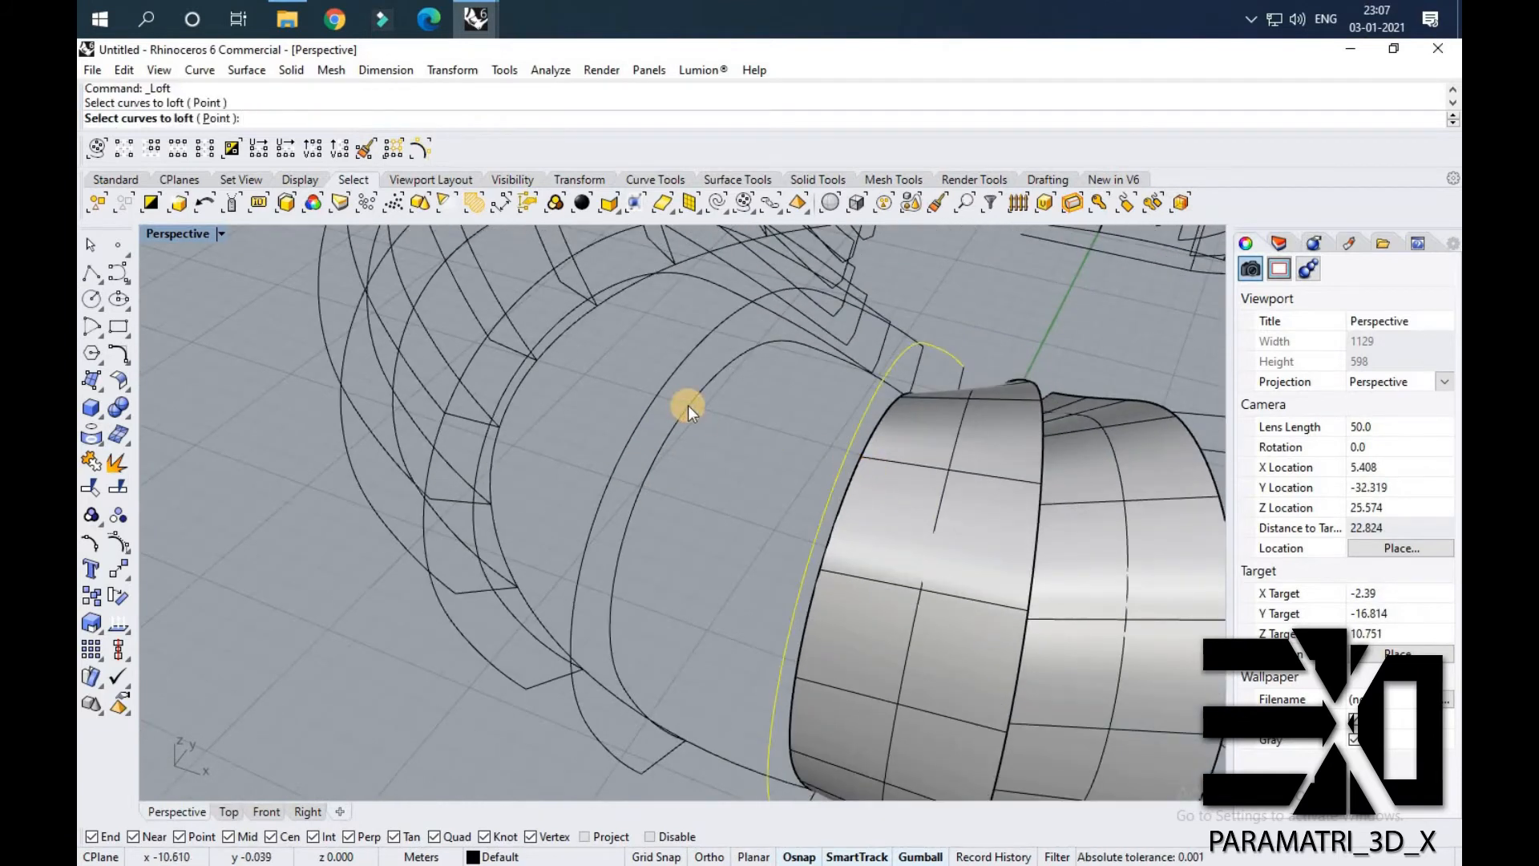
{"action": "key", "text": "Escape"}
{"action": "left_click", "coordinate": [857, 441]}
{"action": "left_click", "coordinate": [741, 407]}
{"action": "key", "text": "Return"}
{"action": "left_click", "coordinate": [855, 459]}
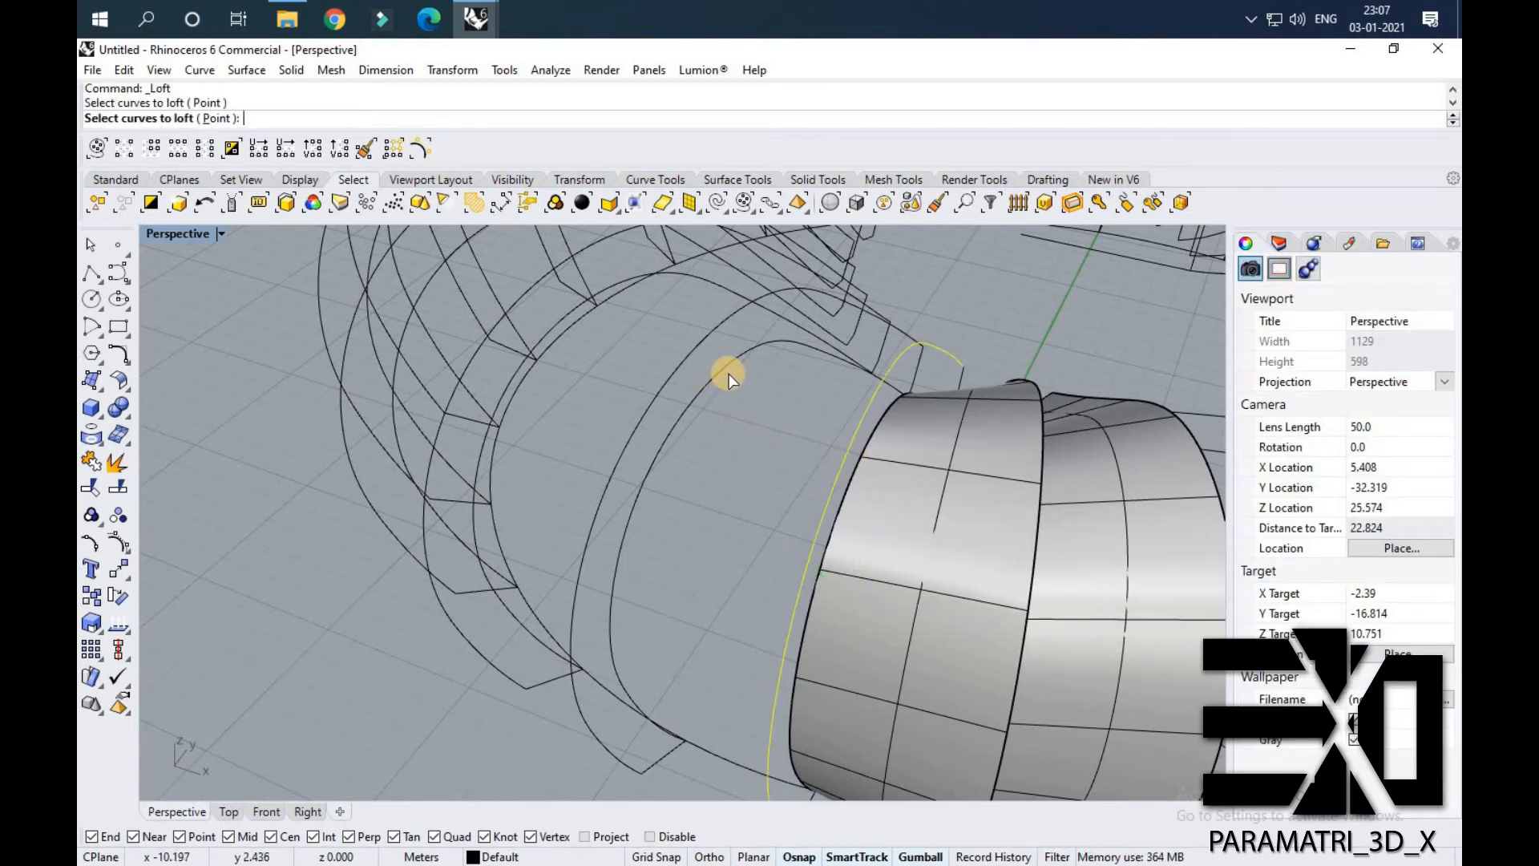
Loft the next two pairs of open profile curves beside the existing shells, using straight sections rebuilt with 12 control points.
{"action": "left_click", "coordinate": [724, 365]}
{"action": "key", "text": "Return"}
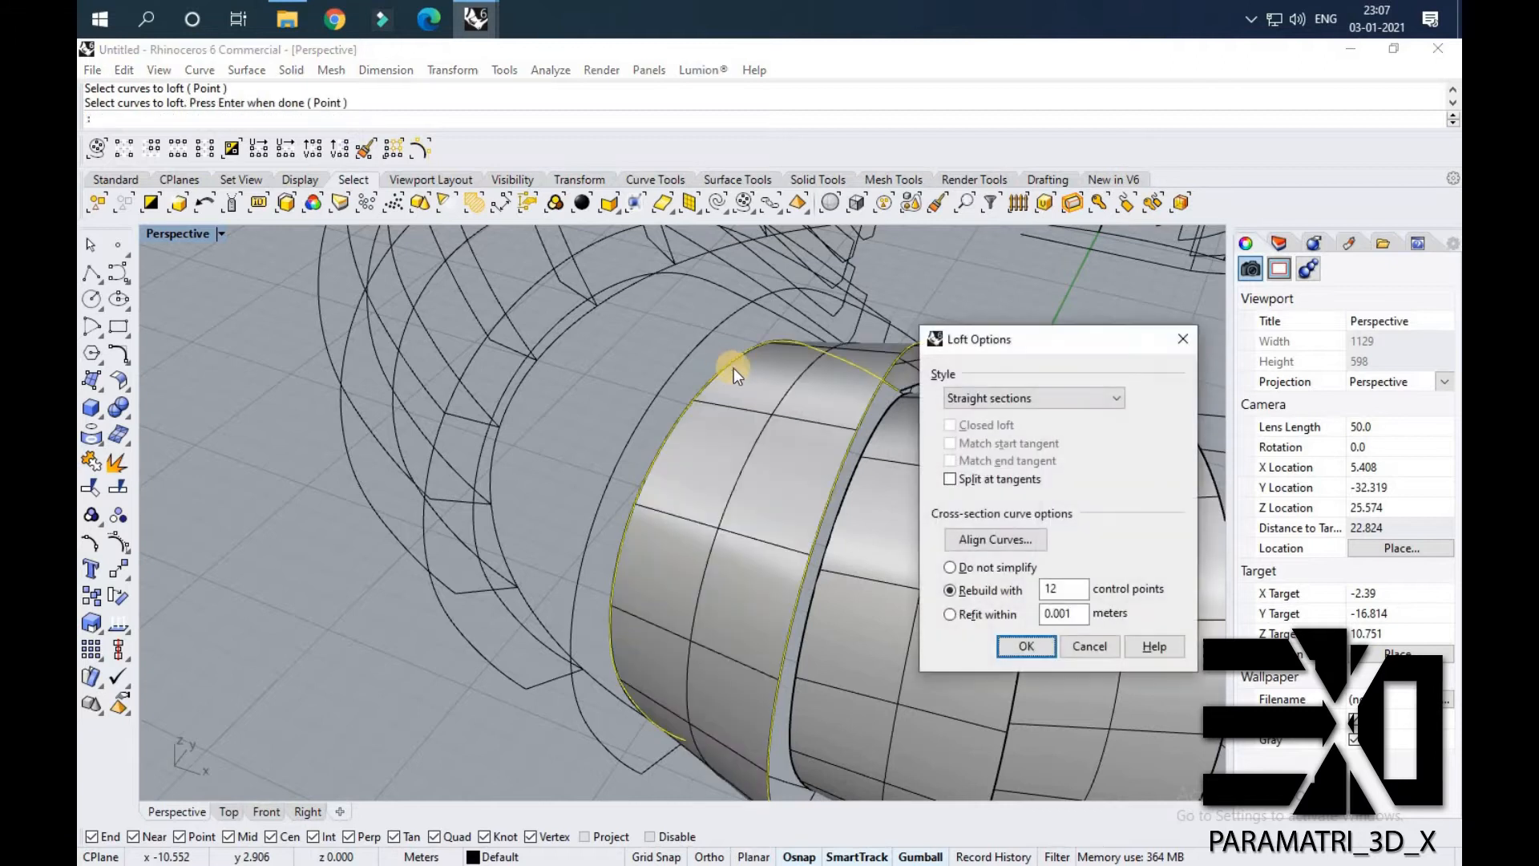
{"action": "key", "text": "Return"}
{"action": "scroll", "coordinate": [712, 464], "scroll_direction": "down", "scroll_amount": 8}
{"action": "right_click_drag", "start_coordinate": [704, 489], "coordinate": [445, 288]}
{"action": "scroll", "coordinate": [768, 435], "scroll_direction": "up", "scroll_amount": 4}
{"action": "key", "text": "Return"}
{"action": "left_click", "coordinate": [757, 423]}
{"action": "left_click", "coordinate": [686, 349]}
{"action": "key", "text": "Return"}
{"action": "key", "text": "Return"}
Continue the row of shells around the ring by lofting two more curve pairs with straight sections and 12 control points.
{"action": "scroll", "coordinate": [746, 389], "scroll_direction": "down", "scroll_amount": 6}
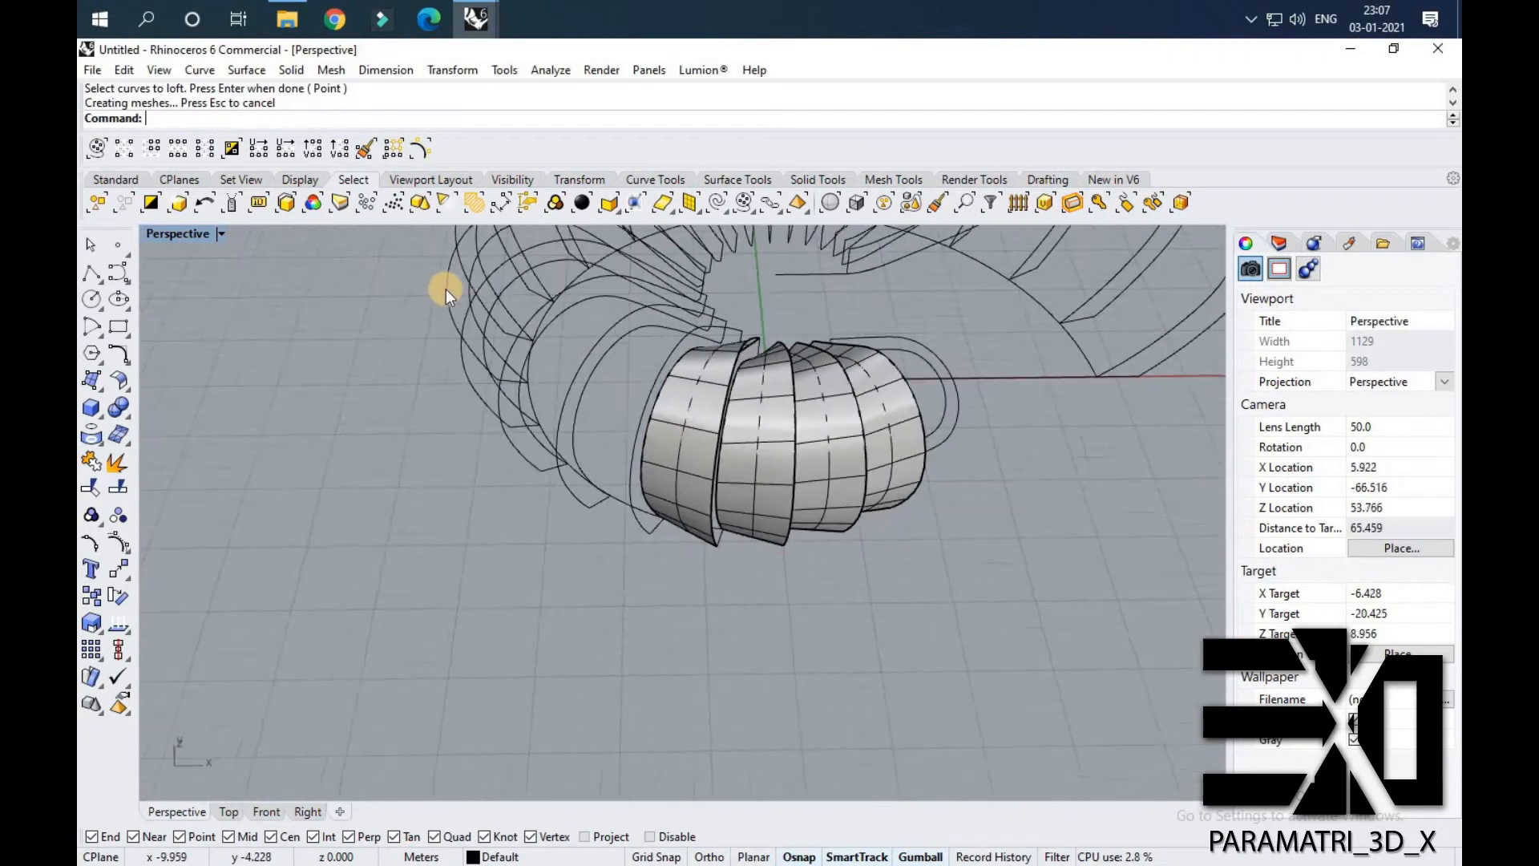
{"action": "scroll", "coordinate": [836, 387], "scroll_direction": "up", "scroll_amount": 5}
{"action": "left_click", "coordinate": [842, 401]}
{"action": "key", "text": "Return"}
{"action": "left_click", "coordinate": [758, 370]}
{"action": "key", "text": "Return"}
{"action": "key", "text": "Return"}
{"action": "key", "text": "Return"}
{"action": "left_click", "coordinate": [724, 352]}
{"action": "left_click", "coordinate": [679, 303]}
{"action": "key", "text": "Return"}
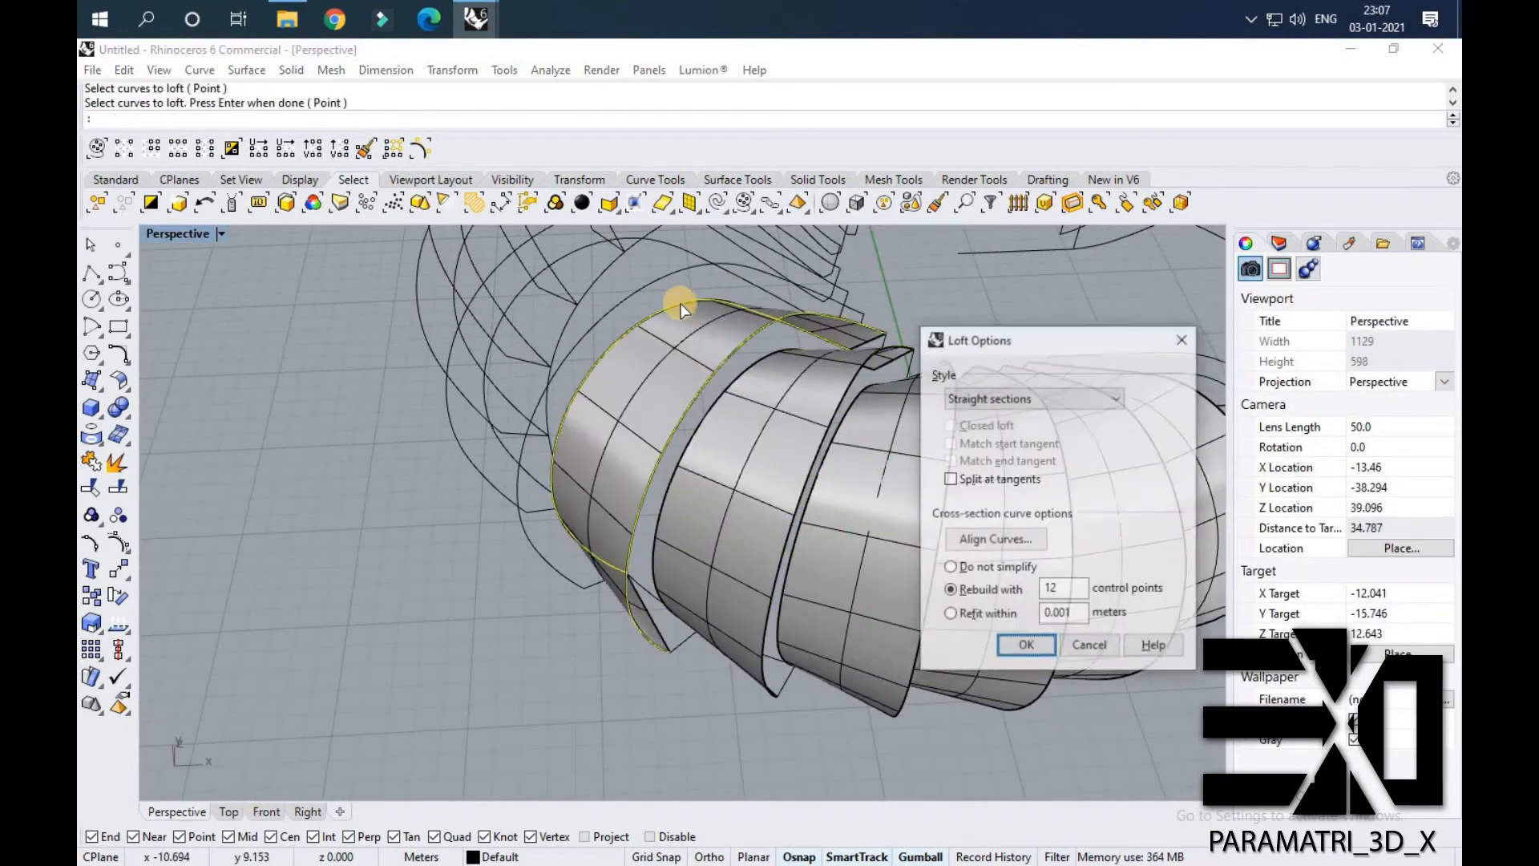
{"action": "key", "text": "Return"}
Loft the pair of profile curves directly following the last shell, keeping the same loft settings.
{"action": "scroll", "coordinate": [689, 345], "scroll_direction": "down", "scroll_amount": 8}
{"action": "right_click_drag", "start_coordinate": [605, 379], "coordinate": [769, 401]}
{"action": "scroll", "coordinate": [593, 341], "scroll_direction": "up", "scroll_amount": 8}
{"action": "key", "text": "Return"}
{"action": "left_click", "coordinate": [702, 347]}
{"action": "left_click", "coordinate": [609, 330]}
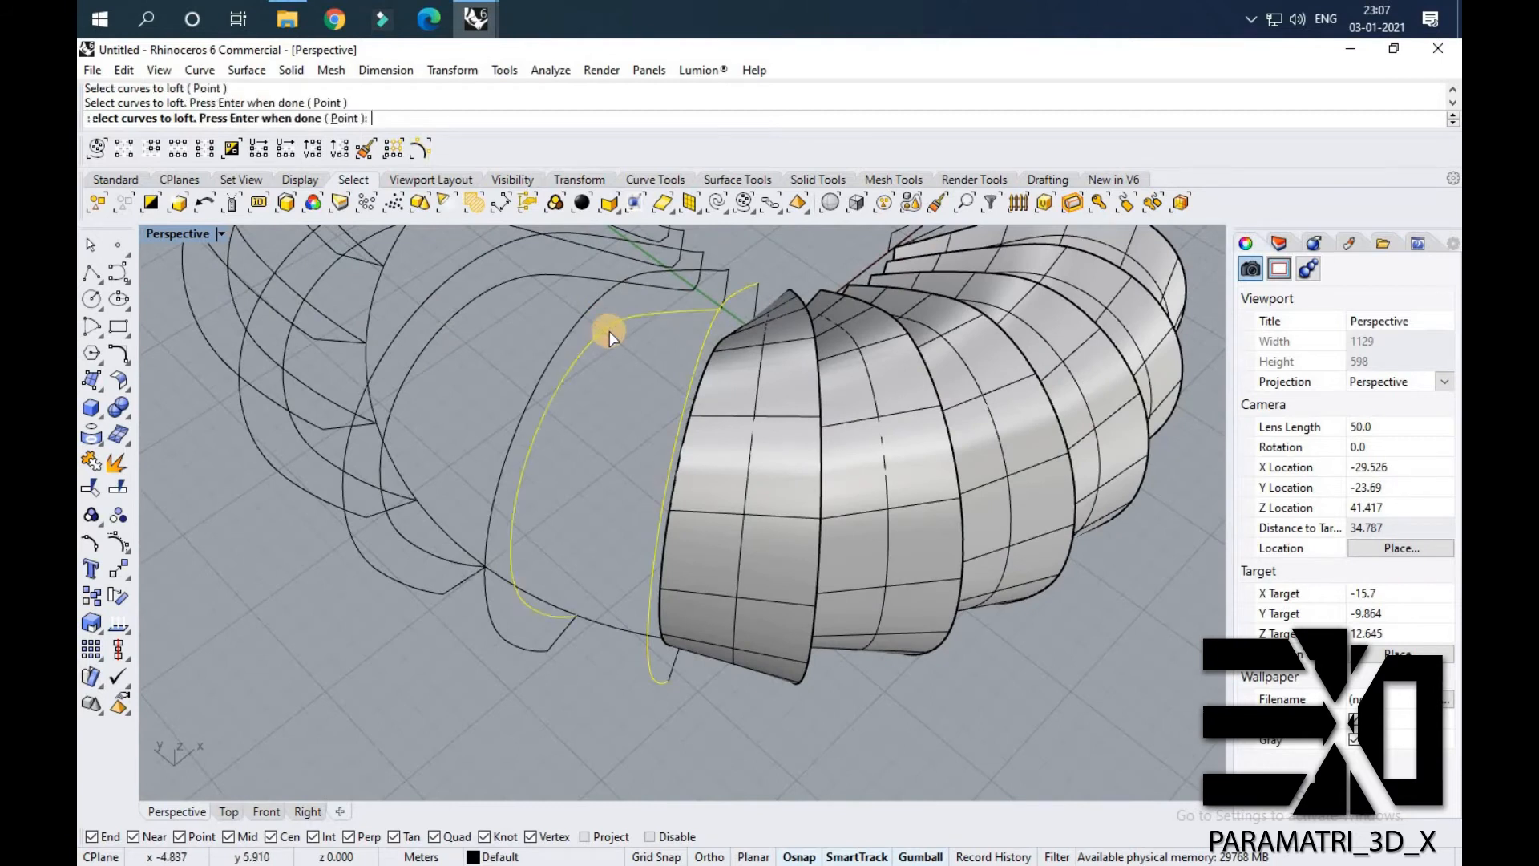
{"action": "key", "text": "Return"}
{"action": "key", "text": "Return"}
Create two further lofted shells from the next two profile curve pairs along the ring.
{"action": "scroll", "coordinate": [601, 352], "scroll_direction": "down", "scroll_amount": 2}
{"action": "key", "text": "Return"}
{"action": "right_click_drag", "start_coordinate": [599, 359], "coordinate": [506, 359]}
{"action": "left_click", "coordinate": [555, 341]}
{"action": "left_click", "coordinate": [495, 311]}
{"action": "key", "text": "Return"}
{"action": "key", "text": "Return"}
{"action": "scroll", "coordinate": [633, 381], "scroll_direction": "down", "scroll_amount": 4}
{"action": "key", "text": "Return"}
{"action": "left_click", "coordinate": [426, 421]}
{"action": "left_click", "coordinate": [351, 437]}
{"action": "key", "text": "Return"}
{"action": "key", "text": "Return"}
Try to loft the next two curves after the last shell and undo that loft.
{"action": "scroll", "coordinate": [674, 413], "scroll_direction": "down", "scroll_amount": 8}
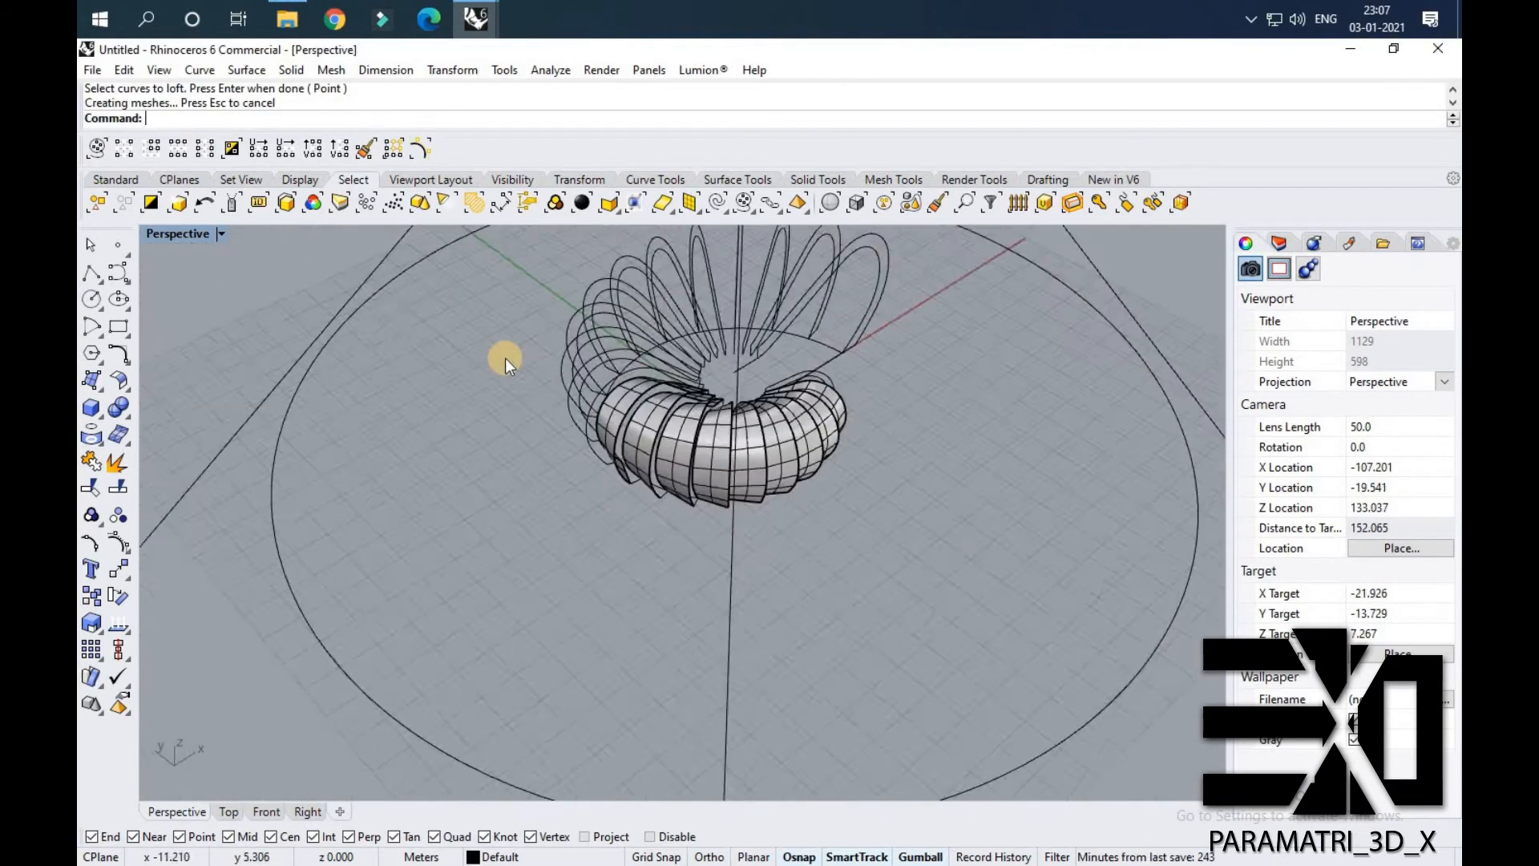
{"action": "scroll", "coordinate": [505, 358], "scroll_direction": "up", "scroll_amount": 9}
{"action": "key", "text": "Return"}
{"action": "left_click", "coordinate": [959, 436]}
{"action": "left_click", "coordinate": [954, 331]}
{"action": "key", "text": "Return"}
{"action": "key", "text": "Return"}
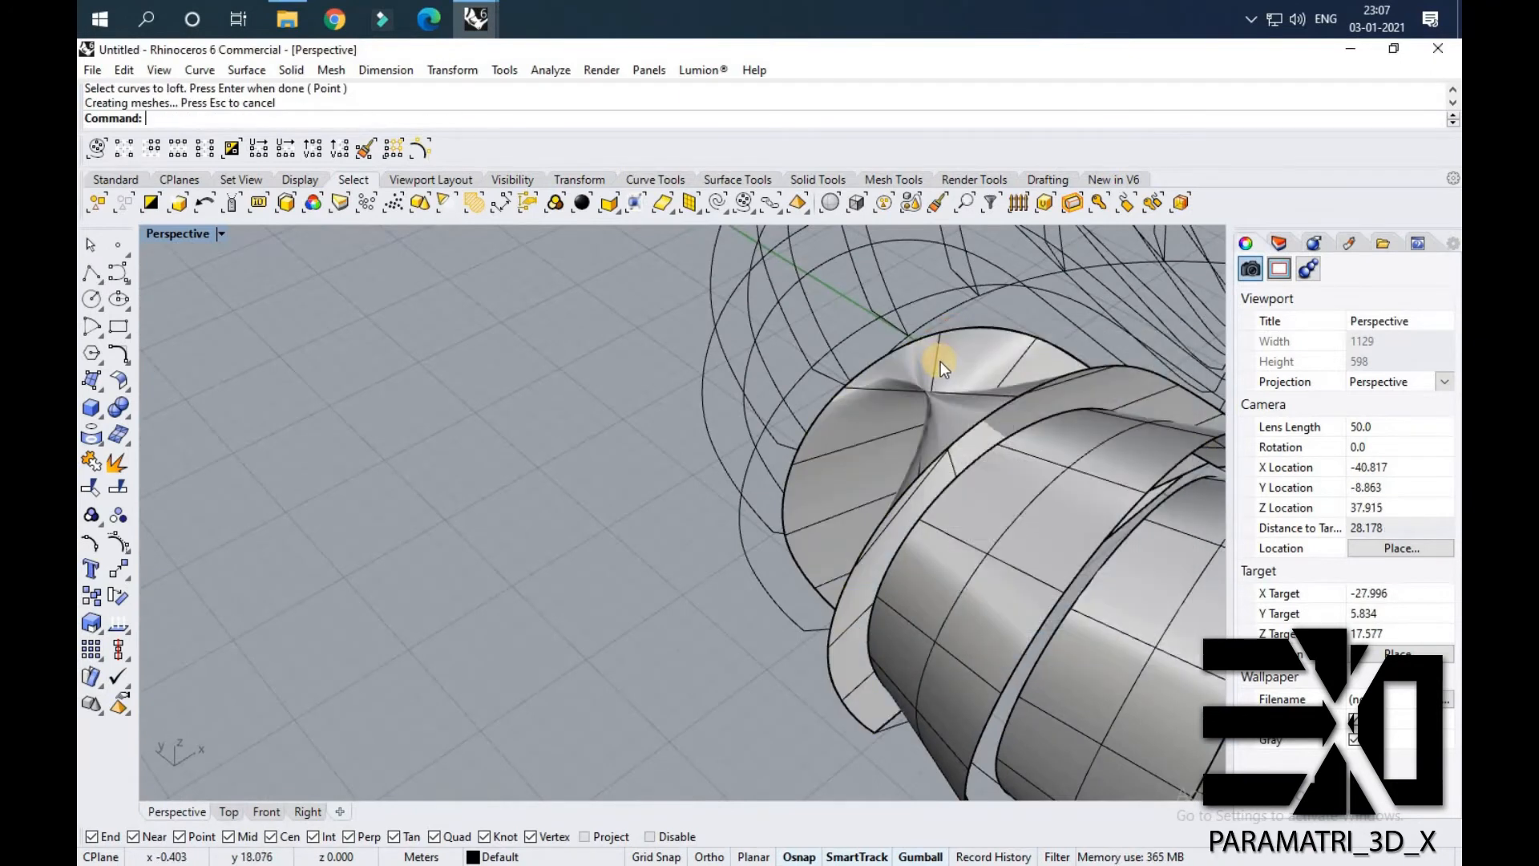
{"action": "key", "text": "ctrl+z"}
Loft two successive curve pairs further around the ring, viewing them from the outer side.
{"action": "scroll", "coordinate": [1059, 380], "scroll_direction": "down", "scroll_amount": 4}
{"action": "right_click_drag", "start_coordinate": [1060, 380], "coordinate": [777, 508]}
{"action": "scroll", "coordinate": [942, 386], "scroll_direction": "up", "scroll_amount": 4}
{"action": "key", "text": "Return"}
{"action": "left_click", "coordinate": [942, 381]}
{"action": "left_click", "coordinate": [869, 315]}
{"action": "key", "text": "Return"}
{"action": "key", "text": "Return"}
{"action": "scroll", "coordinate": [1039, 456], "scroll_direction": "down", "scroll_amount": 4}
{"action": "key", "text": "Return"}
{"action": "left_click", "coordinate": [850, 358]}
{"action": "left_click", "coordinate": [796, 311]}
{"action": "key", "text": "Return"}
{"action": "key", "text": "Return"}
Loft the profile curve pair adjacent to the newest shell with the same straight-section settings.
{"action": "scroll", "coordinate": [834, 367], "scroll_direction": "down", "scroll_amount": 8}
{"action": "scroll", "coordinate": [777, 508], "scroll_direction": "up", "scroll_amount": 8}
{"action": "key", "text": "Return"}
{"action": "left_click", "coordinate": [786, 508]}
{"action": "left_click", "coordinate": [707, 482]}
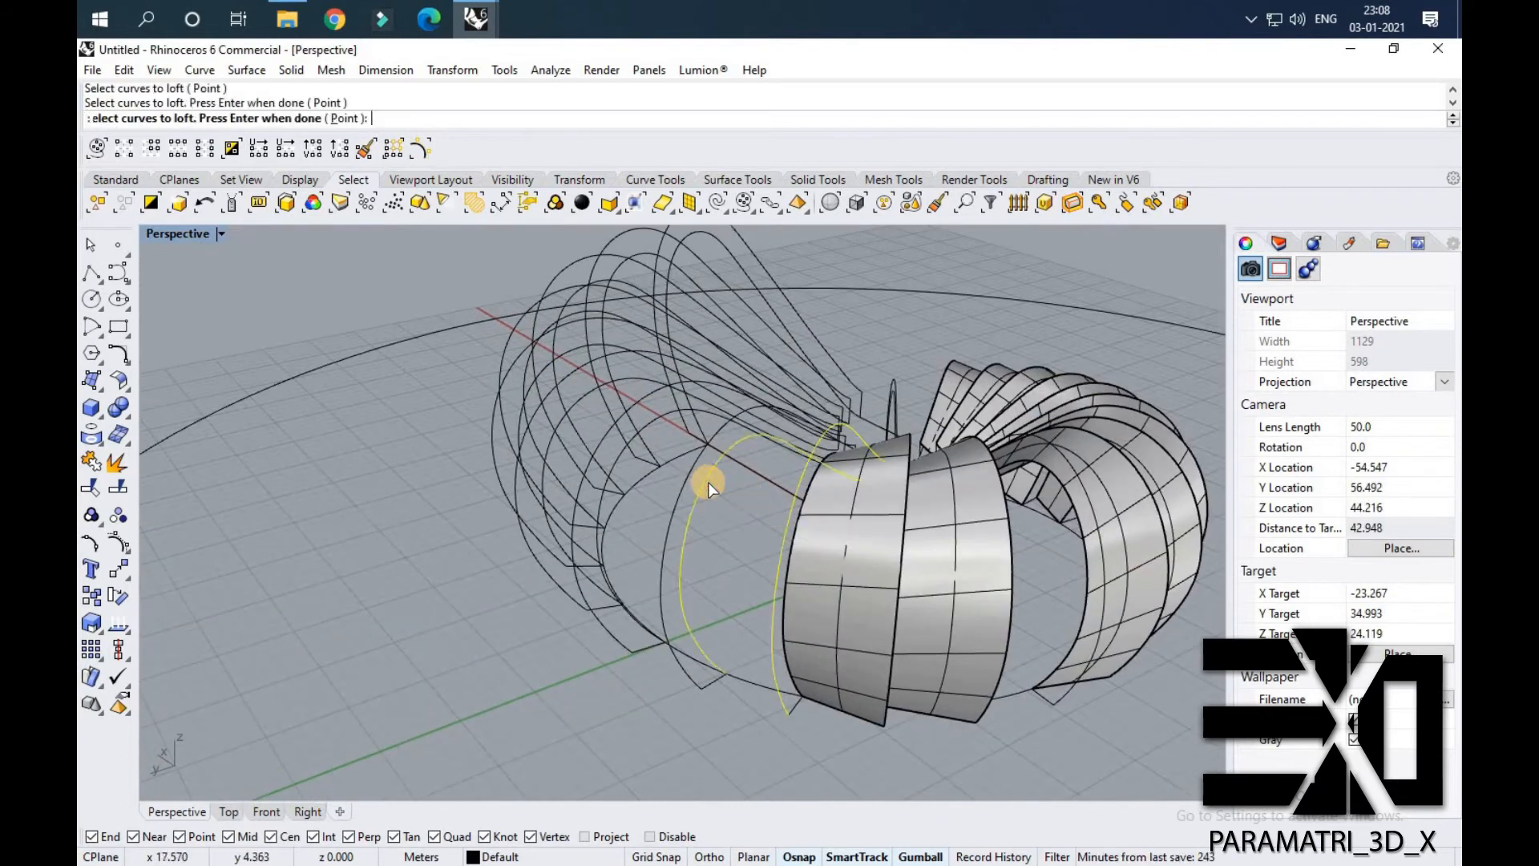
{"action": "key", "text": "Return"}
{"action": "key", "text": "Return"}
Try to loft the two neighbouring profile curves beyond the newest shell and undo the result.
{"action": "key", "text": "Return"}
{"action": "left_click", "coordinate": [686, 465]}
{"action": "left_click", "coordinate": [666, 416]}
{"action": "key", "text": "Return"}
{"action": "key", "text": "Return"}
{"action": "right_click_drag", "start_coordinate": [667, 416], "coordinate": [962, 490]}
{"action": "key", "text": "ctrl+z"}
Loft the profile curve pair on the unfinished side of the ring, choosing the overlapping second curve explicitly.
{"action": "scroll", "coordinate": [842, 489], "scroll_direction": "down", "scroll_amount": 6}
{"action": "scroll", "coordinate": [234, 373], "scroll_direction": "up", "scroll_amount": 8}
{"action": "right_click_drag", "start_coordinate": [553, 329], "coordinate": [561, 364]}
{"action": "key", "text": "Return"}
{"action": "left_click", "coordinate": [561, 360]}
{"action": "left_click", "coordinate": [560, 332]}
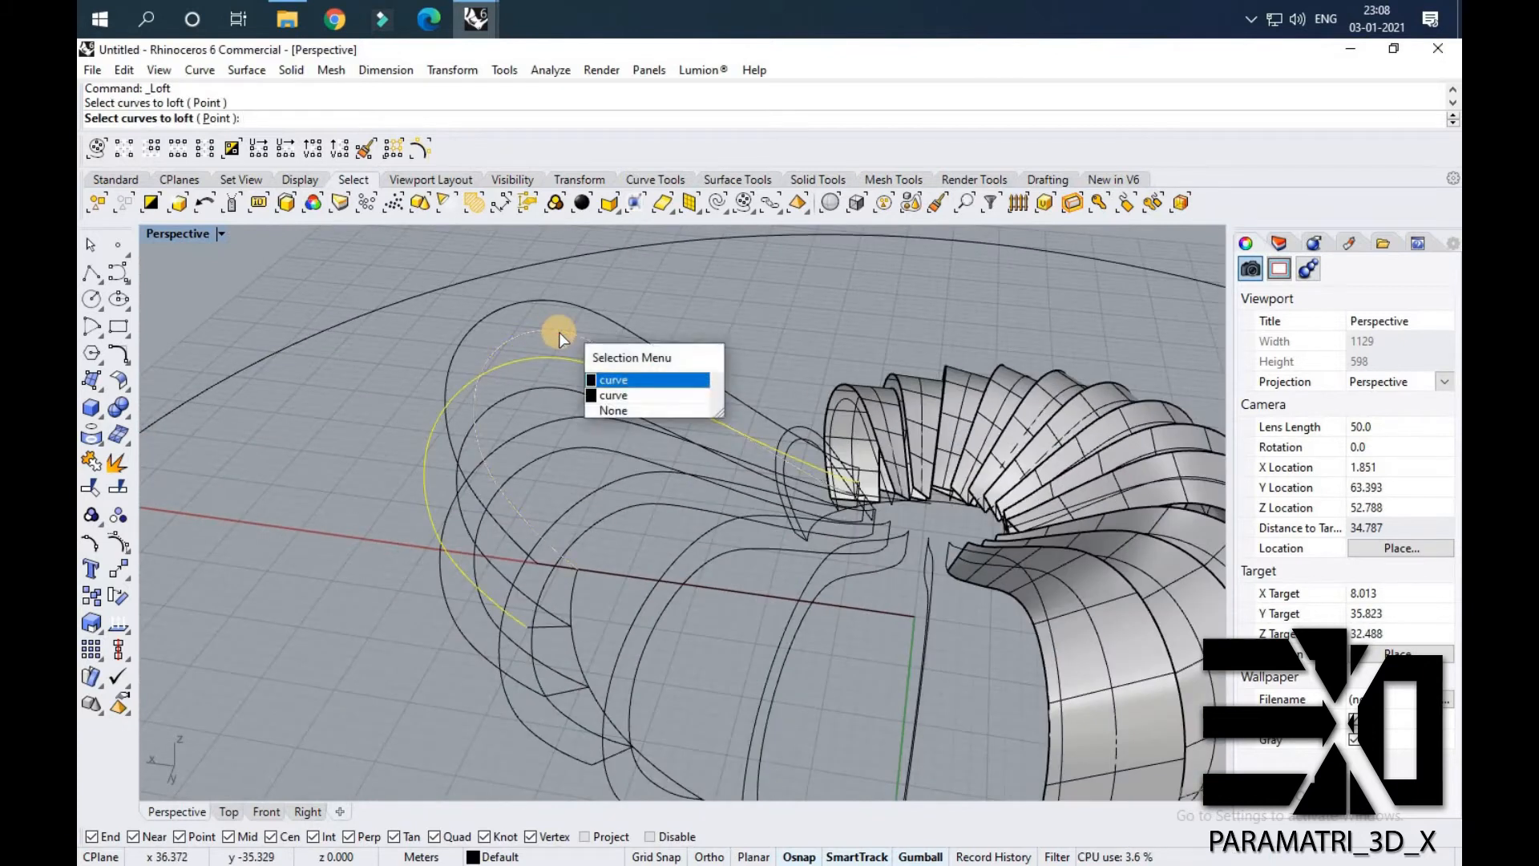
{"action": "left_click", "coordinate": [593, 379]}
{"action": "key", "text": "Return"}
{"action": "key", "text": "Return"}
Loft the adjacent pair of profile curves next to the shell just made on the unfinished side.
{"action": "right_click_drag", "start_coordinate": [470, 443], "coordinate": [461, 591]}
{"action": "scroll", "coordinate": [557, 574], "scroll_direction": "up", "scroll_amount": 4}
{"action": "key", "text": "Return"}
{"action": "left_click", "coordinate": [619, 532]}
{"action": "left_click", "coordinate": [443, 499]}
{"action": "key", "text": "Return"}
{"action": "key", "text": "Return"}
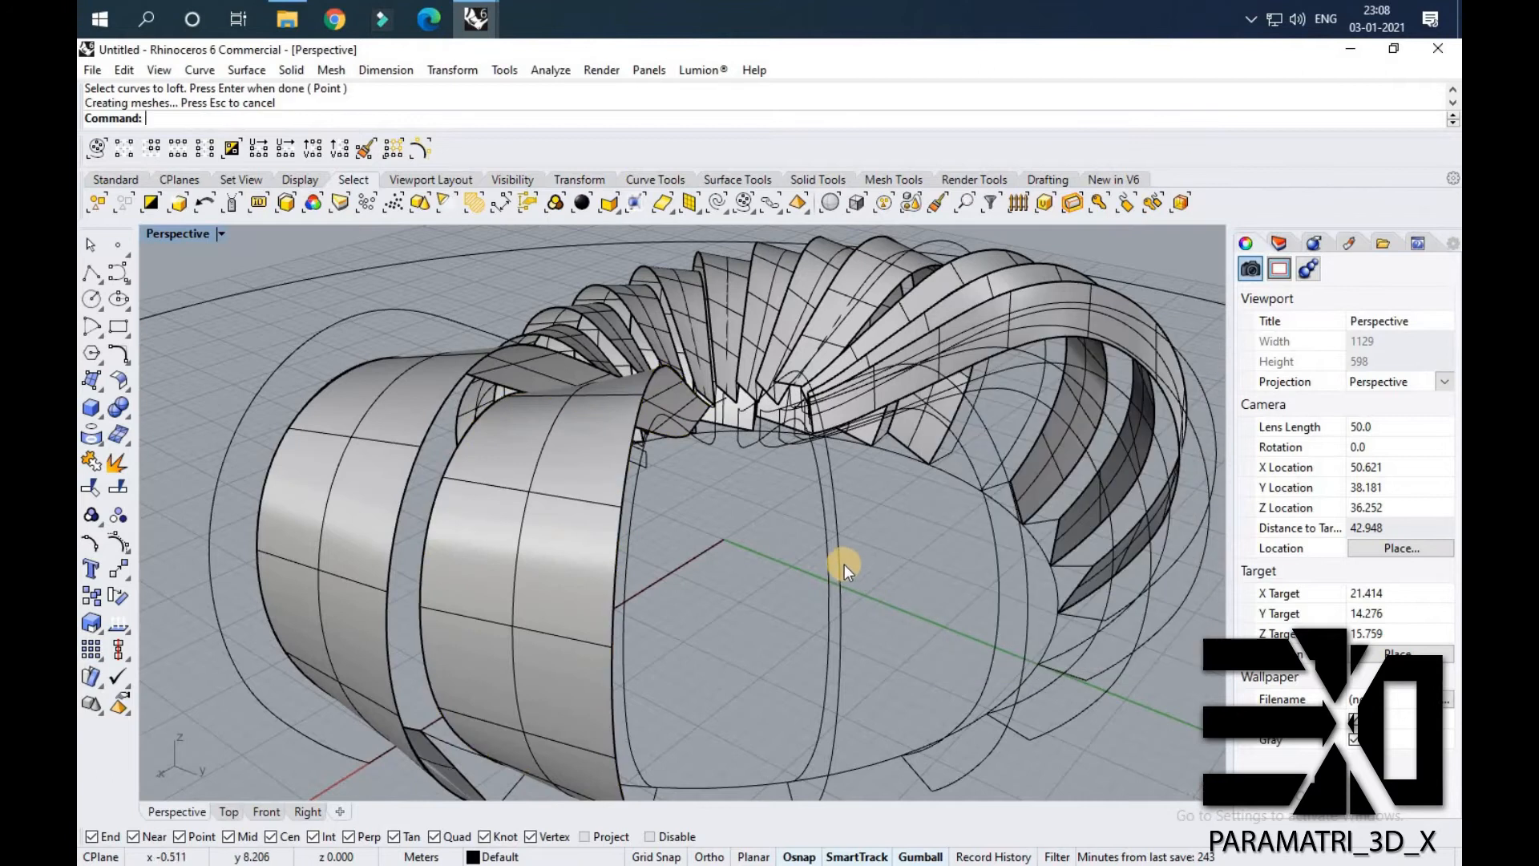
Join the two touching segments of a profile curve near the ring's inner opening.
{"action": "key", "text": "Return"}
{"action": "left_click", "coordinate": [640, 541]}
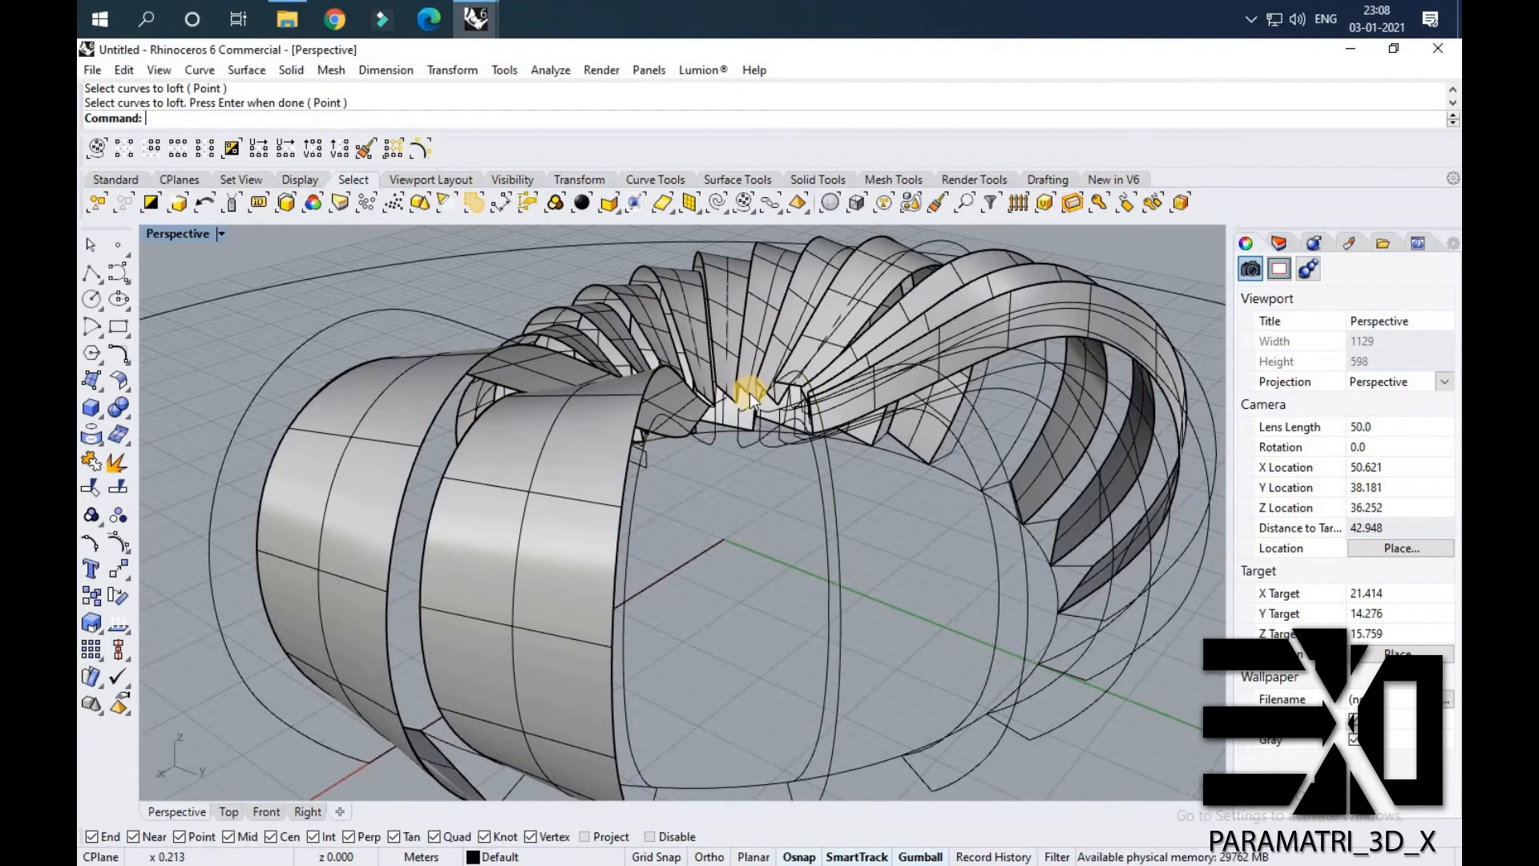
{"action": "scroll", "coordinate": [749, 393], "scroll_direction": "up", "scroll_amount": 10}
{"action": "left_click", "coordinate": [758, 431]}
{"action": "left_click", "coordinate": [734, 446], "text": "shift"}
{"action": "key", "text": "ctrl+j"}
{"action": "left_click", "coordinate": [740, 492]}
{"action": "key", "text": "Return"}
{"action": "key", "text": "Escape"}
{"action": "type", "text": "Loft"}
{"action": "key", "text": "Return"}
{"action": "left_click", "coordinate": [867, 376]}
{"action": "left_click", "coordinate": [642, 538]}
{"action": "scroll", "coordinate": [642, 559], "scroll_direction": "down", "scroll_amount": 13}
{"action": "scroll", "coordinate": [642, 562], "scroll_direction": "up", "scroll_amount": 6}
{"action": "key", "text": "Escape"}
{"action": "left_click", "coordinate": [737, 497]}
{"action": "left_click", "coordinate": [676, 489]}
{"action": "key", "text": "Return"}
{"action": "left_click", "coordinate": [732, 489]}
{"action": "left_click", "coordinate": [715, 483]}
{"action": "key", "text": "Return"}
{"action": "key", "text": "Escape"}
Select the long profile curve and its short end segment at the inner opening and join them into one curve.
{"action": "scroll", "coordinate": [772, 472], "scroll_direction": "up", "scroll_amount": 4}
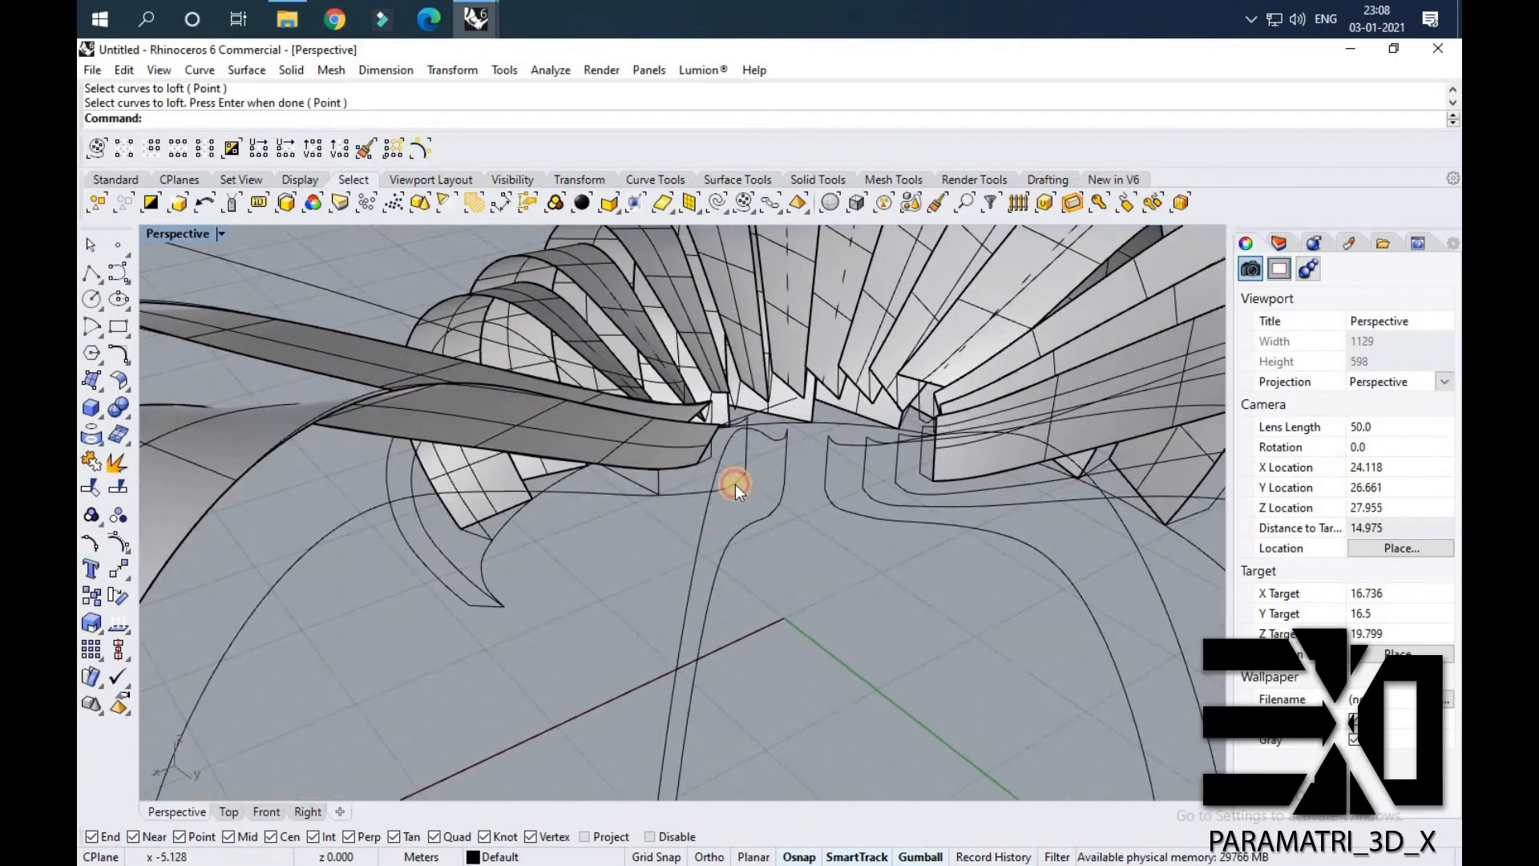
{"action": "left_click", "coordinate": [736, 485]}
{"action": "key", "text": "Escape"}
{"action": "left_click", "coordinate": [737, 480]}
{"action": "left_click", "coordinate": [743, 478]}
{"action": "key", "text": "Escape"}
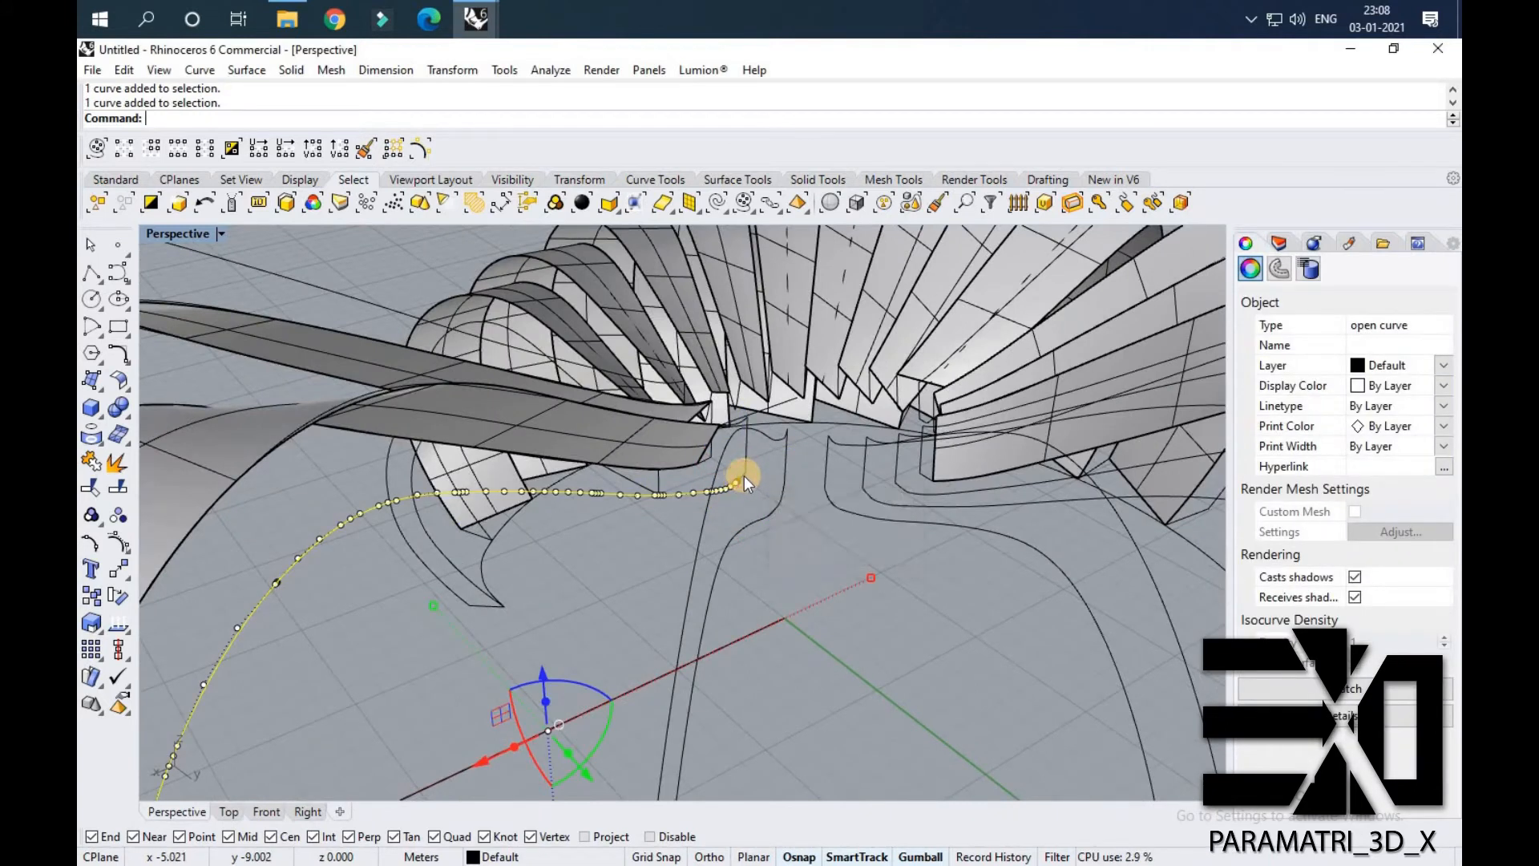
{"action": "left_click", "coordinate": [744, 474], "text": "shift"}
{"action": "key", "text": "Return"}
{"action": "key", "text": "ctrl+j"}
{"action": "key", "text": "Escape"}
{"action": "key", "text": "Return"}
{"action": "left_click", "coordinate": [704, 528]}
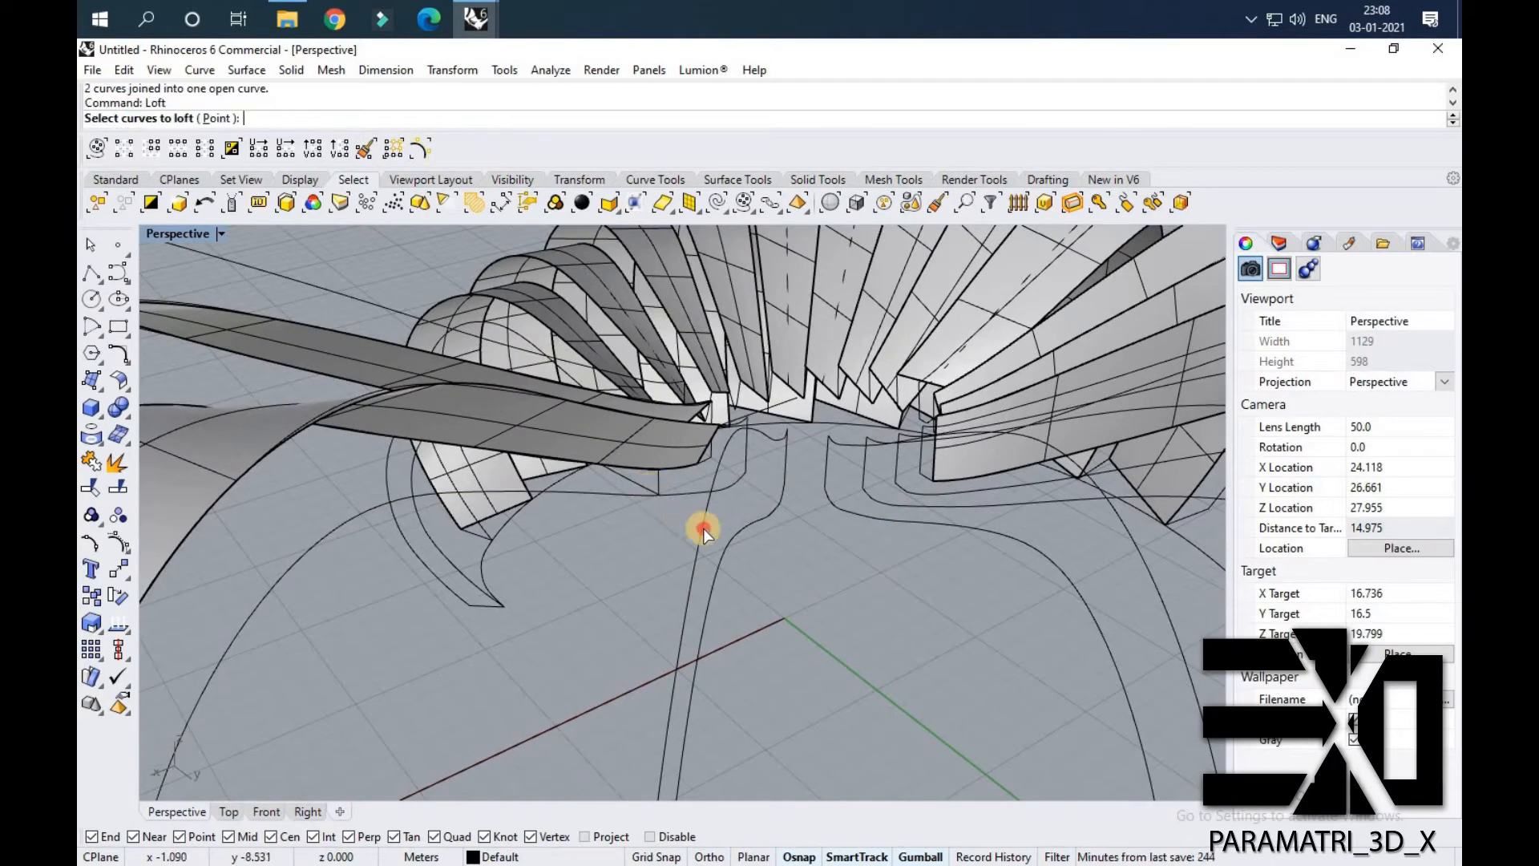
{"action": "key", "text": "Escape"}
Delete one of the two lofted shells made from the unjoined profile curves.
{"action": "scroll", "coordinate": [547, 523], "scroll_direction": "down", "scroll_amount": 8}
{"action": "right_click_drag", "start_coordinate": [532, 526], "coordinate": [517, 480]}
{"action": "left_click", "coordinate": [513, 473]}
{"action": "key", "text": "Delete"}
Join the long profile curve beside the remaining shell with its short segment at the inner end.
{"action": "scroll", "coordinate": [501, 393], "scroll_direction": "up", "scroll_amount": 5}
{"action": "left_click", "coordinate": [503, 374]}
{"action": "left_click", "coordinate": [505, 376], "text": "shift"}
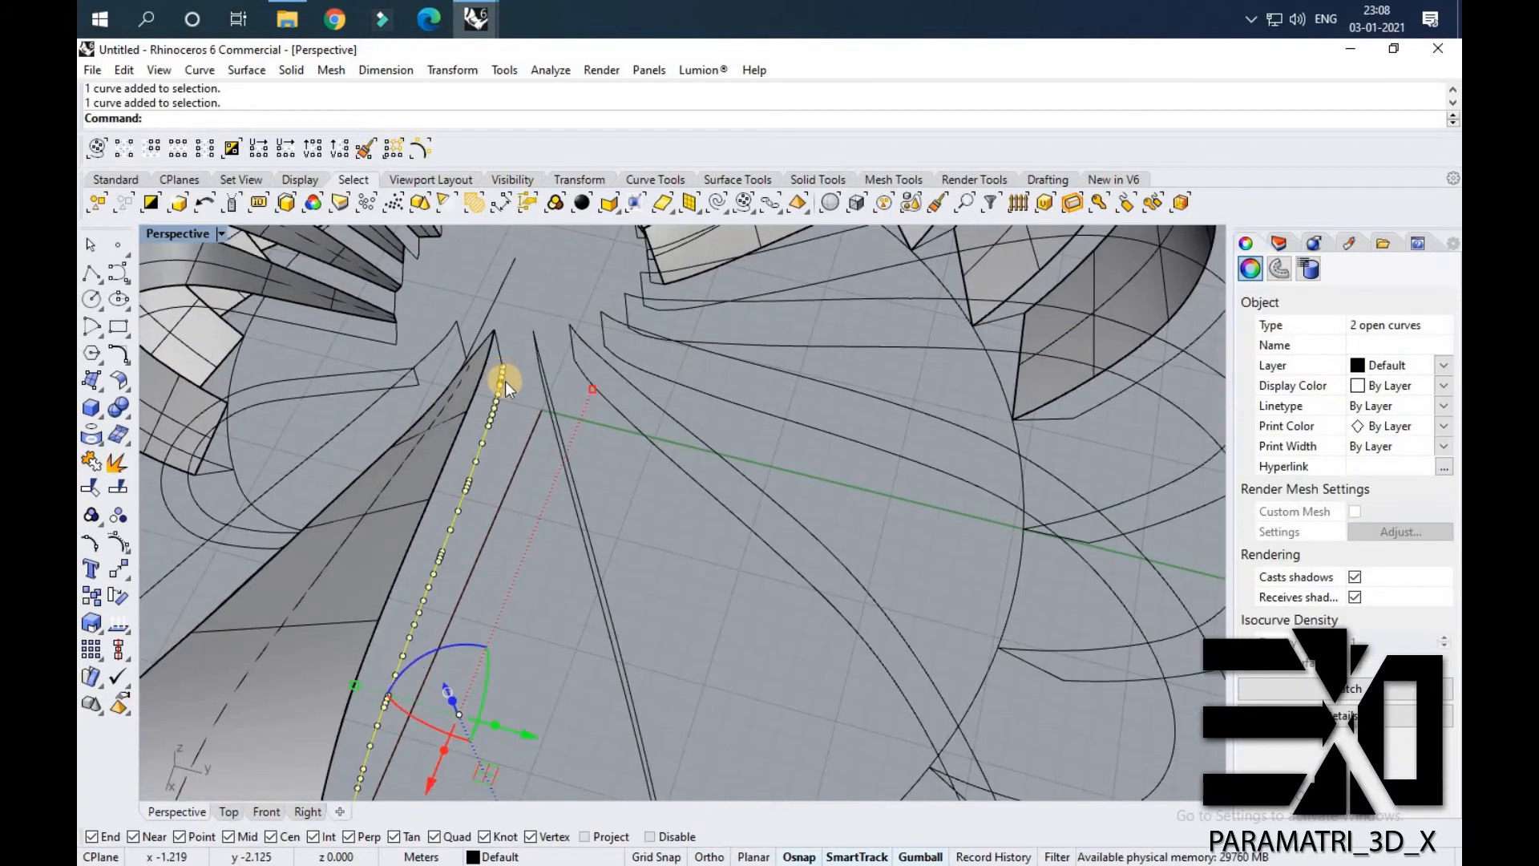
{"action": "key", "text": "ctrl+j"}
{"action": "key", "text": "Escape"}
Delete the remaining lofted shell next to the newly joined profile curve.
{"action": "scroll", "coordinate": [398, 431], "scroll_direction": "down", "scroll_amount": 6}
{"action": "right_click_drag", "start_coordinate": [397, 431], "coordinate": [382, 446]}
{"action": "scroll", "coordinate": [385, 449], "scroll_direction": "up", "scroll_amount": 9}
{"action": "left_click", "coordinate": [397, 470]}
{"action": "key", "text": "Delete"}
{"action": "scroll", "coordinate": [391, 481], "scroll_direction": "up", "scroll_amount": 1}
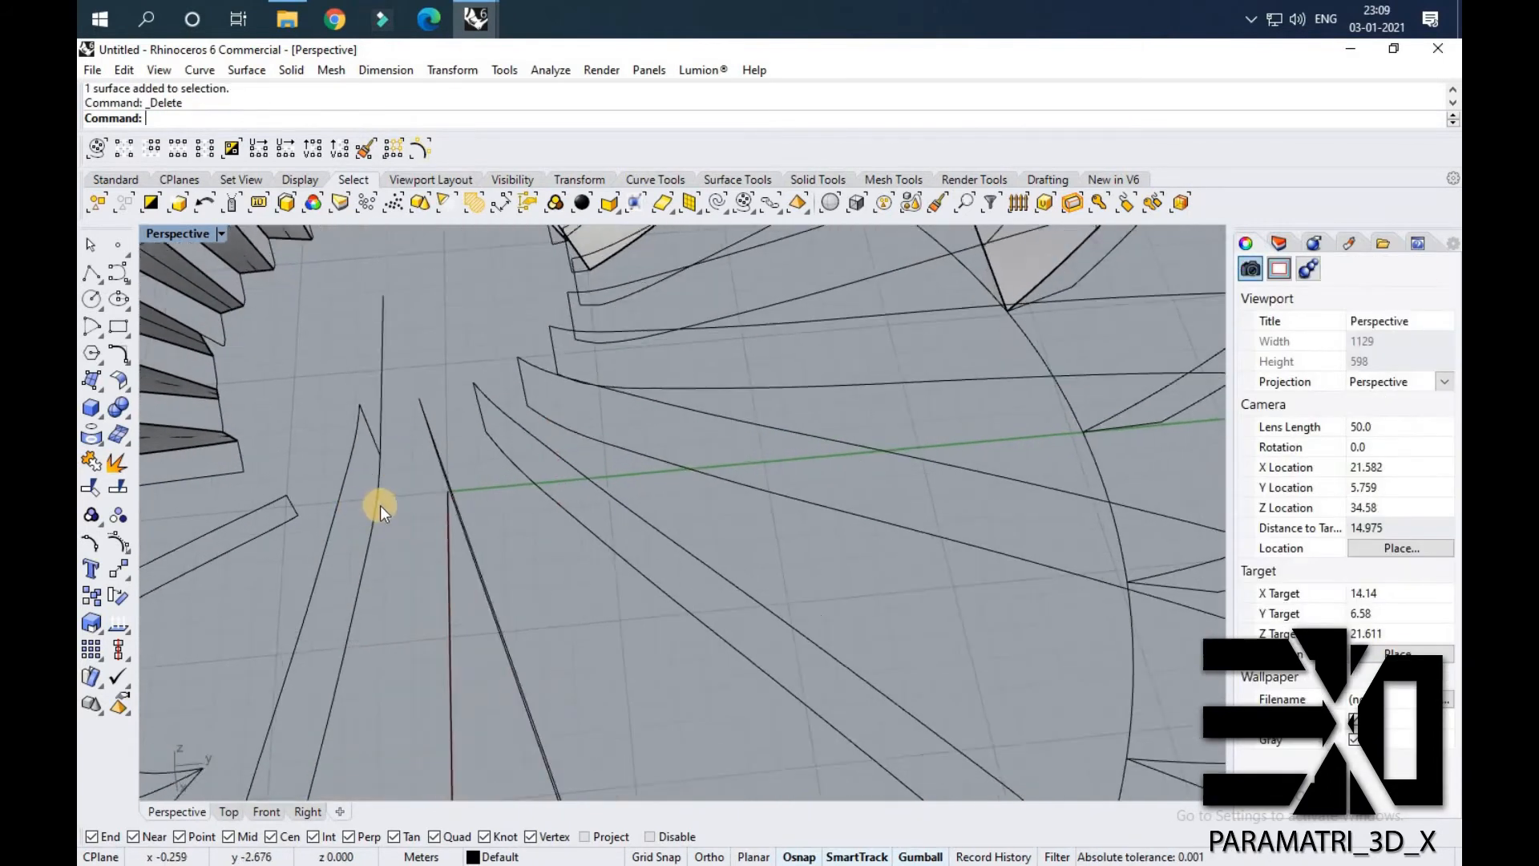
Join the long profile curve beside the gap with its short end segment into one curve.
{"action": "scroll", "coordinate": [581, 582], "scroll_direction": "down", "scroll_amount": 8}
{"action": "left_click", "coordinate": [693, 598]}
{"action": "left_click", "coordinate": [681, 580], "text": "shift"}
{"action": "key", "text": "ctrl+j"}
{"action": "left_click", "coordinate": [716, 479]}
Loft a shell between the newly joined profile curve and its paired profile curve.
{"action": "scroll", "coordinate": [674, 588], "scroll_direction": "down", "scroll_amount": 10}
{"action": "right_click_drag", "start_coordinate": [661, 623], "coordinate": [672, 587]}
{"action": "scroll", "coordinate": [672, 586], "scroll_direction": "up", "scroll_amount": 6}
{"action": "type", "text": "loft"}
{"action": "key", "text": "Return"}
{"action": "left_click", "coordinate": [721, 479]}
{"action": "left_click", "coordinate": [678, 492]}
{"action": "key", "text": "Return"}
{"action": "key", "text": "Return"}
Join the next long profile curve with its short segment at the inner opening.
{"action": "scroll", "coordinate": [518, 545], "scroll_direction": "down", "scroll_amount": 3}
{"action": "right_click_drag", "start_coordinate": [518, 546], "coordinate": [449, 548]}
{"action": "scroll", "coordinate": [465, 542], "scroll_direction": "up", "scroll_amount": 3}
{"action": "key", "text": "Return"}
{"action": "left_click", "coordinate": [647, 450]}
{"action": "key", "text": "Escape"}
{"action": "scroll", "coordinate": [651, 449], "scroll_direction": "up", "scroll_amount": 5}
{"action": "left_click", "coordinate": [655, 452]}
{"action": "scroll", "coordinate": [625, 420], "scroll_direction": "up", "scroll_amount": 7}
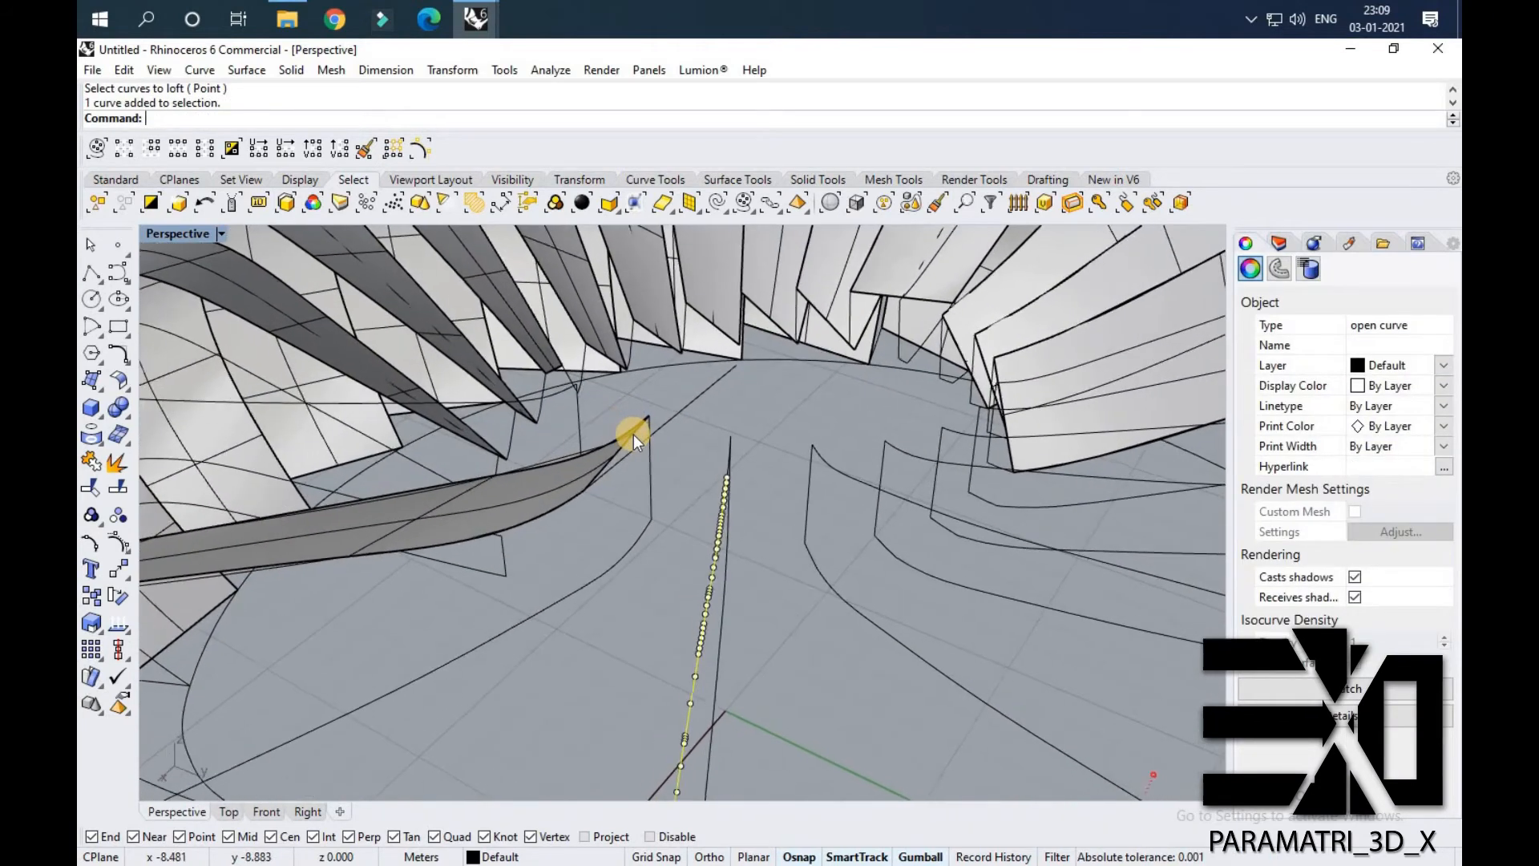
{"action": "scroll", "coordinate": [633, 434], "scroll_direction": "up", "scroll_amount": 6}
{"action": "right_click_drag", "start_coordinate": [648, 439], "coordinate": [725, 459]}
{"action": "left_click", "coordinate": [671, 424], "text": "shift"}
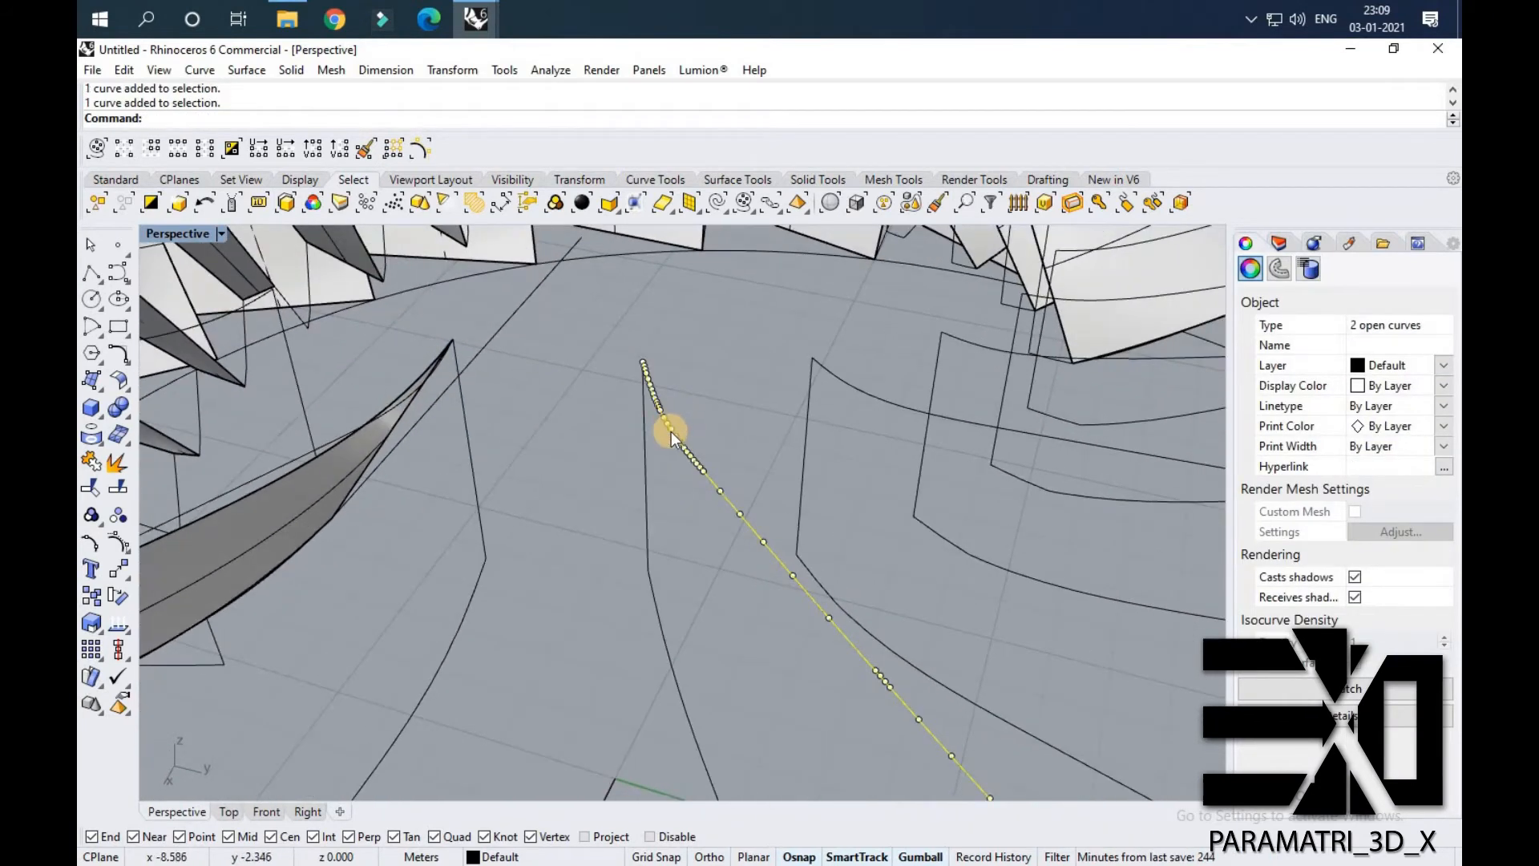
{"action": "key", "text": "Escape"}
Loft a shell between the joined profile curve and the neighbouring profile curve across the gap.
{"action": "key", "text": "Return"}
{"action": "left_click", "coordinate": [691, 451]}
{"action": "left_click", "coordinate": [487, 584]}
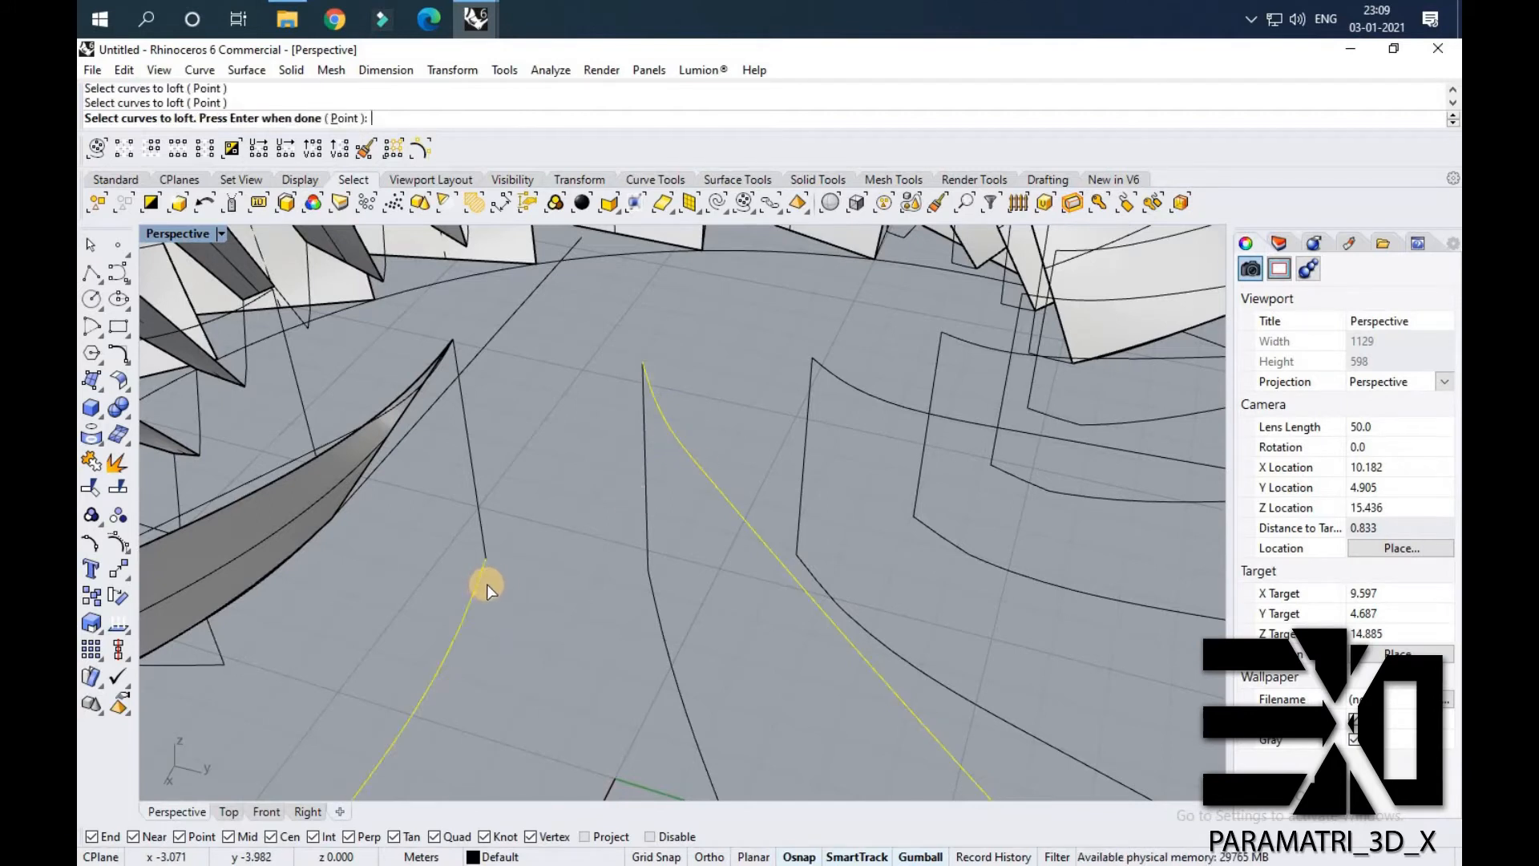
{"action": "key", "text": "Return"}
{"action": "key", "text": "Return"}
Loft the next shell around the ring from the following pair of profile curves.
{"action": "scroll", "coordinate": [603, 526], "scroll_direction": "down", "scroll_amount": 15}
{"action": "scroll", "coordinate": [593, 517], "scroll_direction": "up", "scroll_amount": 4}
{"action": "right_click_drag", "start_coordinate": [547, 479], "coordinate": [552, 451]}
{"action": "key", "text": "Return"}
{"action": "left_click", "coordinate": [551, 451]}
{"action": "left_click", "coordinate": [383, 474]}
{"action": "key", "text": "Return"}
{"action": "key", "text": "Return"}
{"action": "scroll", "coordinate": [523, 536], "scroll_direction": "down", "scroll_amount": 10}
{"action": "scroll", "coordinate": [514, 449], "scroll_direction": "up", "scroll_amount": 8}
{"action": "left_click", "coordinate": [508, 412]}
{"action": "key", "text": "Escape"}
{"action": "key", "text": "Return"}
{"action": "left_click", "coordinate": [511, 411]}
{"action": "left_click", "coordinate": [364, 422]}
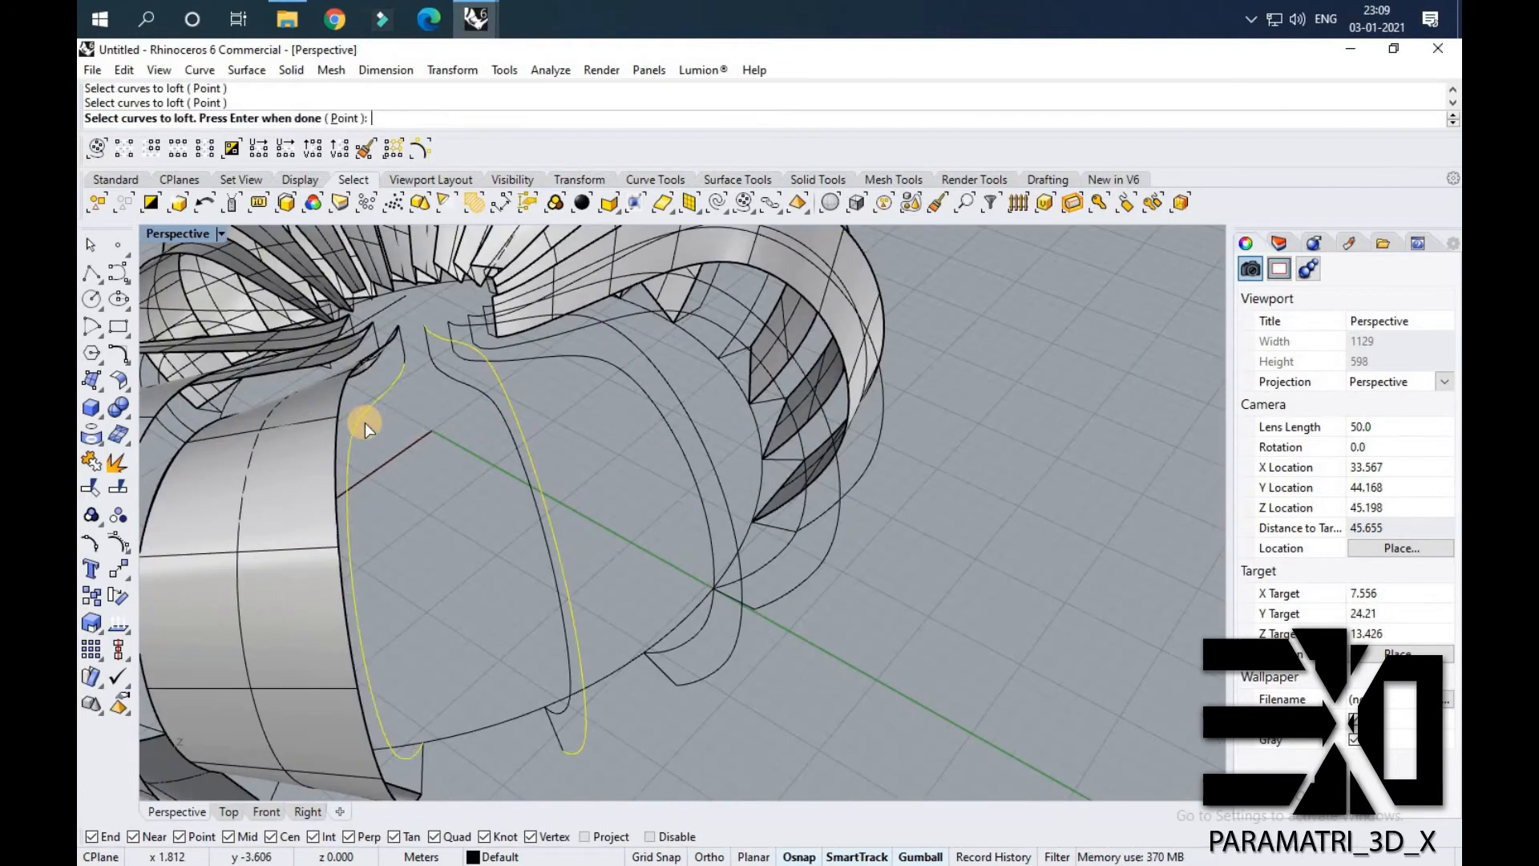
{"action": "key", "text": "Return"}
{"action": "key", "text": "Escape"}
Join the unlofted profile curve beside the last shell with its short inner end segment.
{"action": "scroll", "coordinate": [404, 380], "scroll_direction": "up", "scroll_amount": 6}
{"action": "left_click", "coordinate": [415, 363]}
{"action": "left_click", "coordinate": [417, 364], "text": "shift"}
{"action": "left_click", "coordinate": [458, 412]}
{"action": "scroll", "coordinate": [449, 370], "scroll_direction": "up", "scroll_amount": 5}
{"action": "key", "text": "ctrl+j"}
{"action": "left_click", "coordinate": [431, 361]}
{"action": "scroll", "coordinate": [433, 372], "scroll_direction": "down", "scroll_amount": 3}
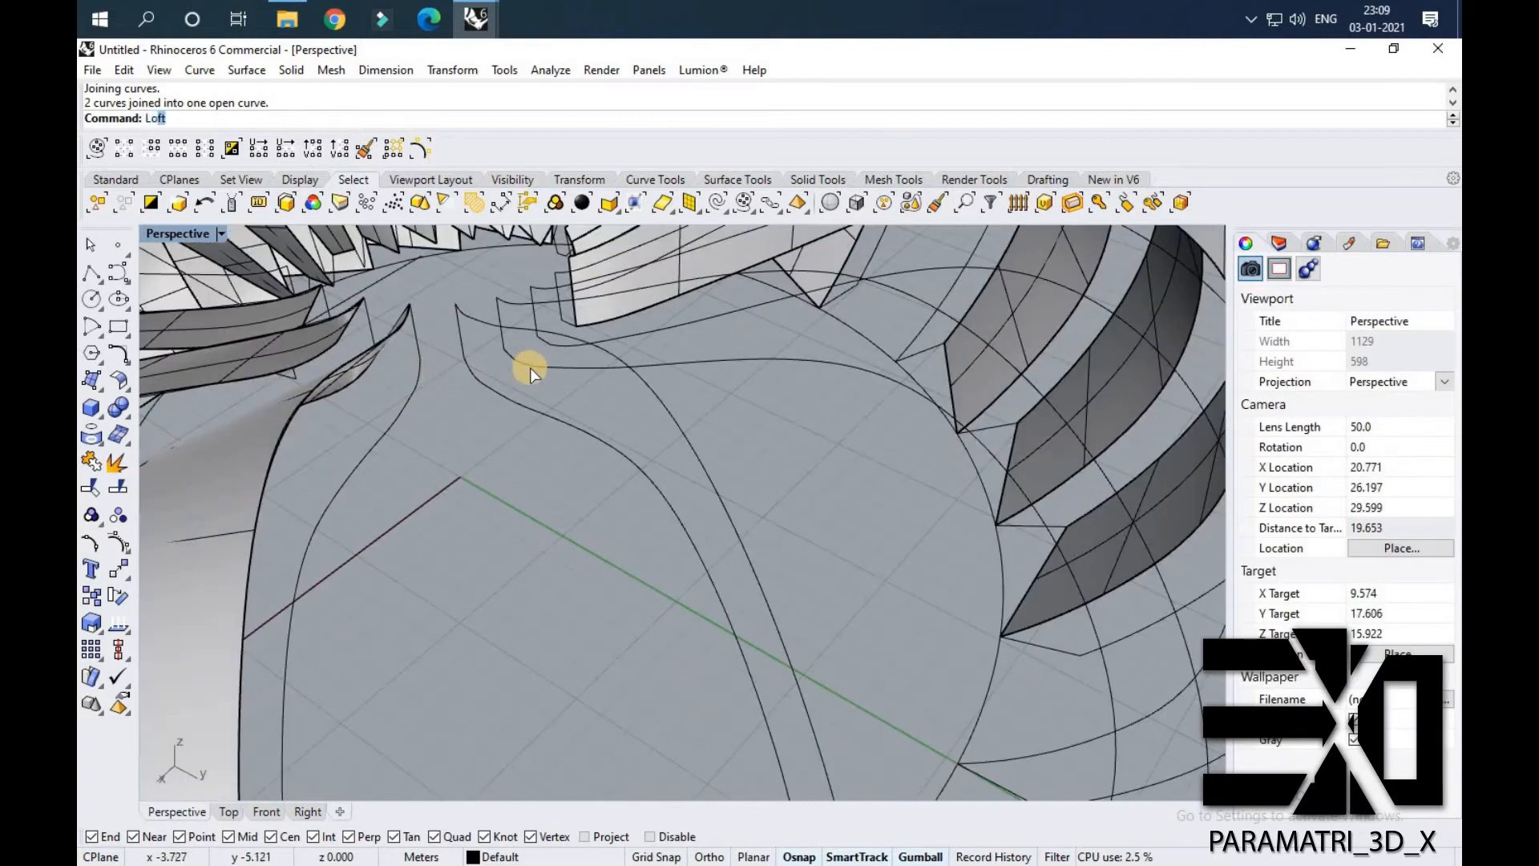
Loft a shell between the newly joined profile curve and the opposite curve of its pair.
{"action": "key", "text": "Return"}
{"action": "left_click", "coordinate": [627, 364]}
{"action": "left_click", "coordinate": [410, 407]}
{"action": "key", "text": "Return"}
{"action": "key", "text": "Return"}
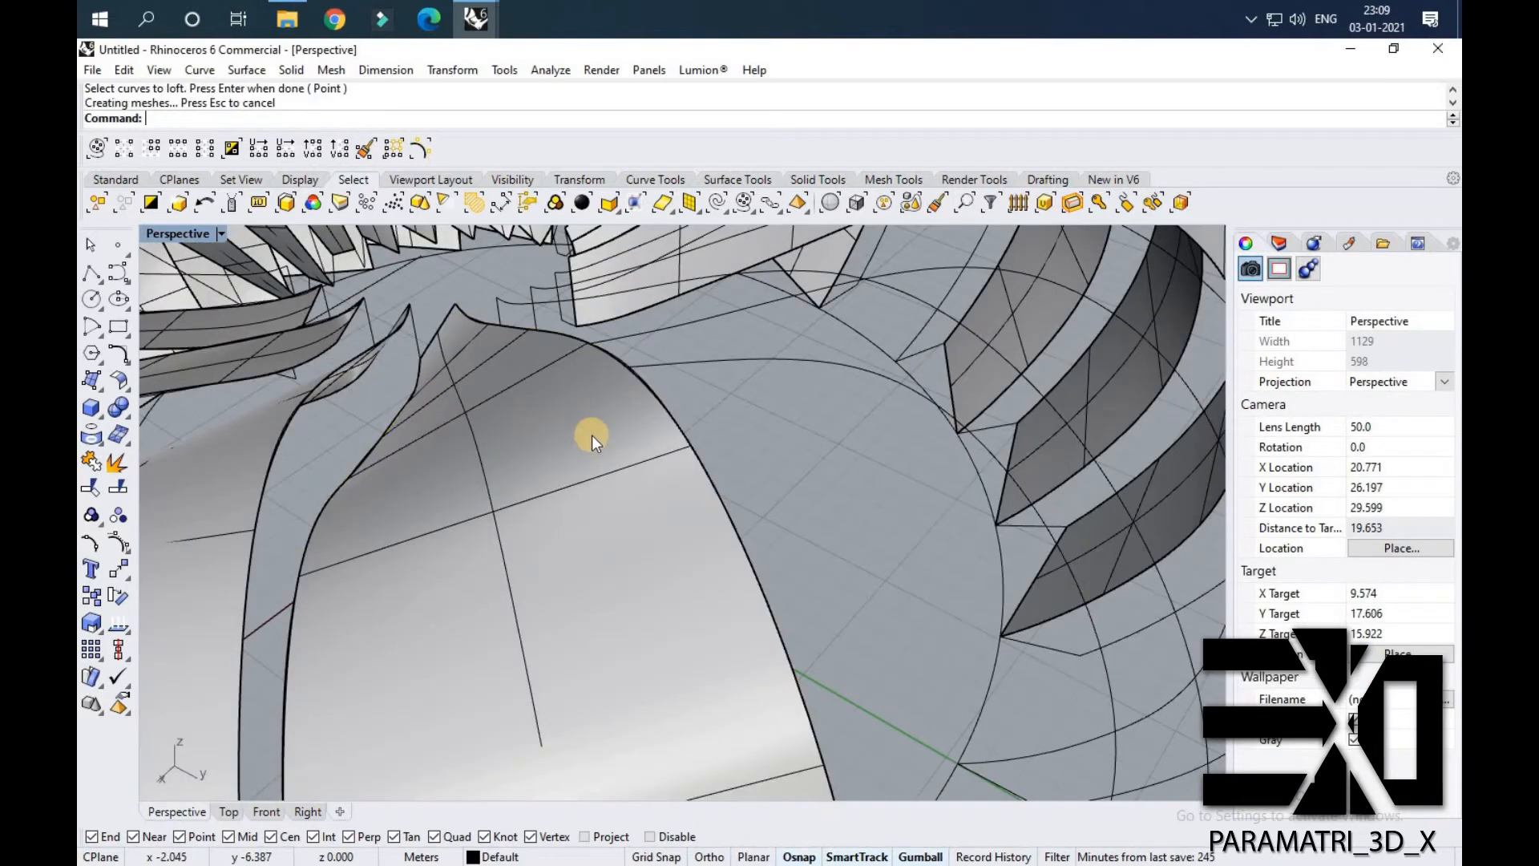
{"action": "scroll", "coordinate": [592, 435], "scroll_direction": "down", "scroll_amount": 12}
{"action": "right_click_drag", "start_coordinate": [592, 436], "coordinate": [577, 336]}
{"action": "scroll", "coordinate": [577, 337], "scroll_direction": "up", "scroll_amount": 4}
{"action": "key", "text": "Return"}
{"action": "left_click", "coordinate": [595, 334]}
{"action": "left_click", "coordinate": [475, 311]}
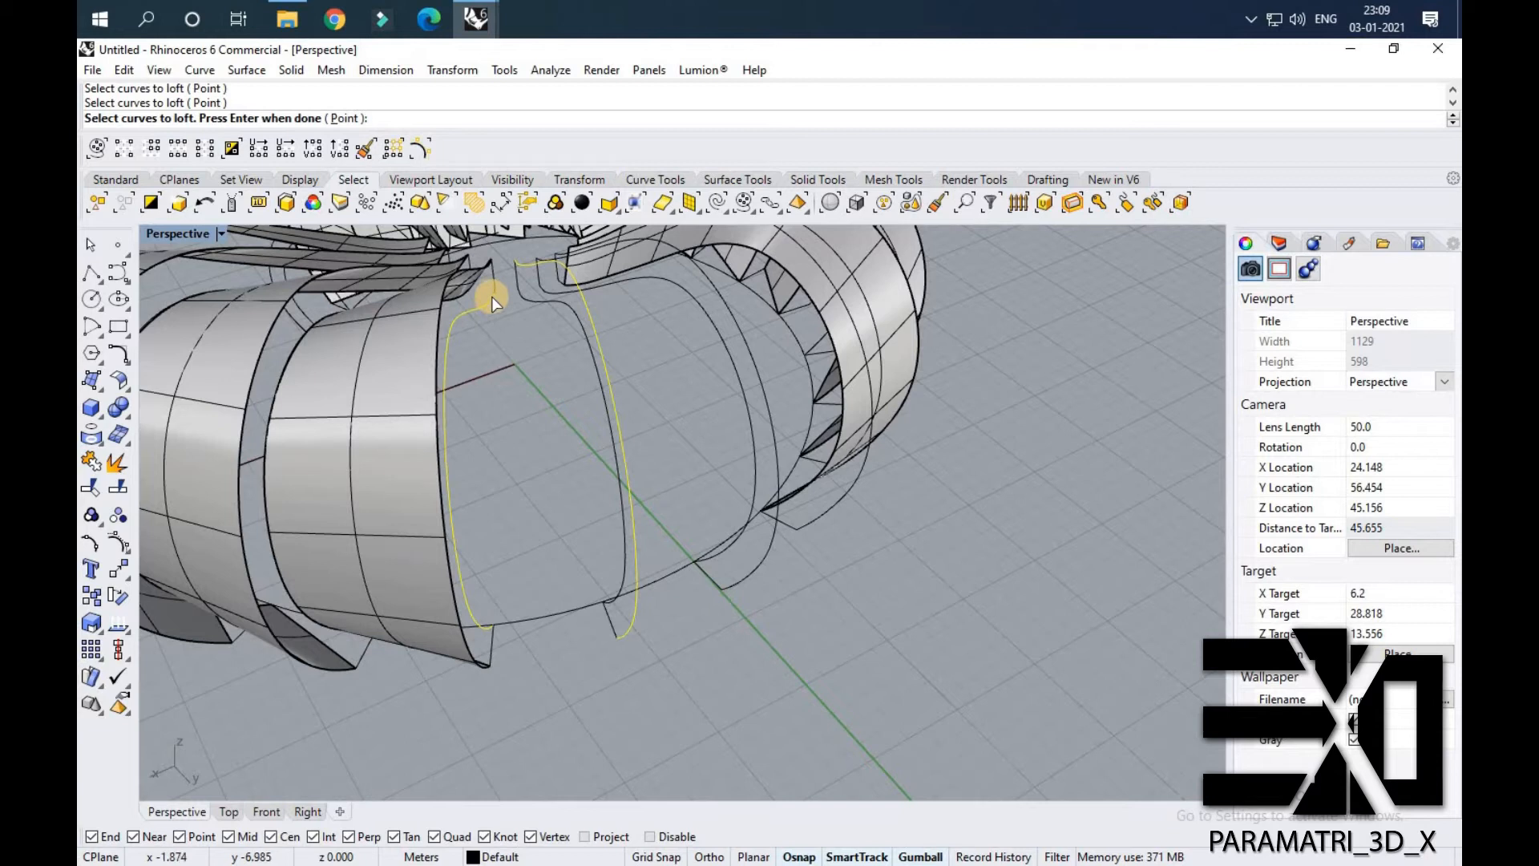
{"action": "scroll", "coordinate": [492, 297], "scroll_direction": "up", "scroll_amount": 5}
{"action": "key", "text": "Escape"}
Join the profile curve next to the latest shell with its short segment at the inner opening.
{"action": "left_click", "coordinate": [458, 328]}
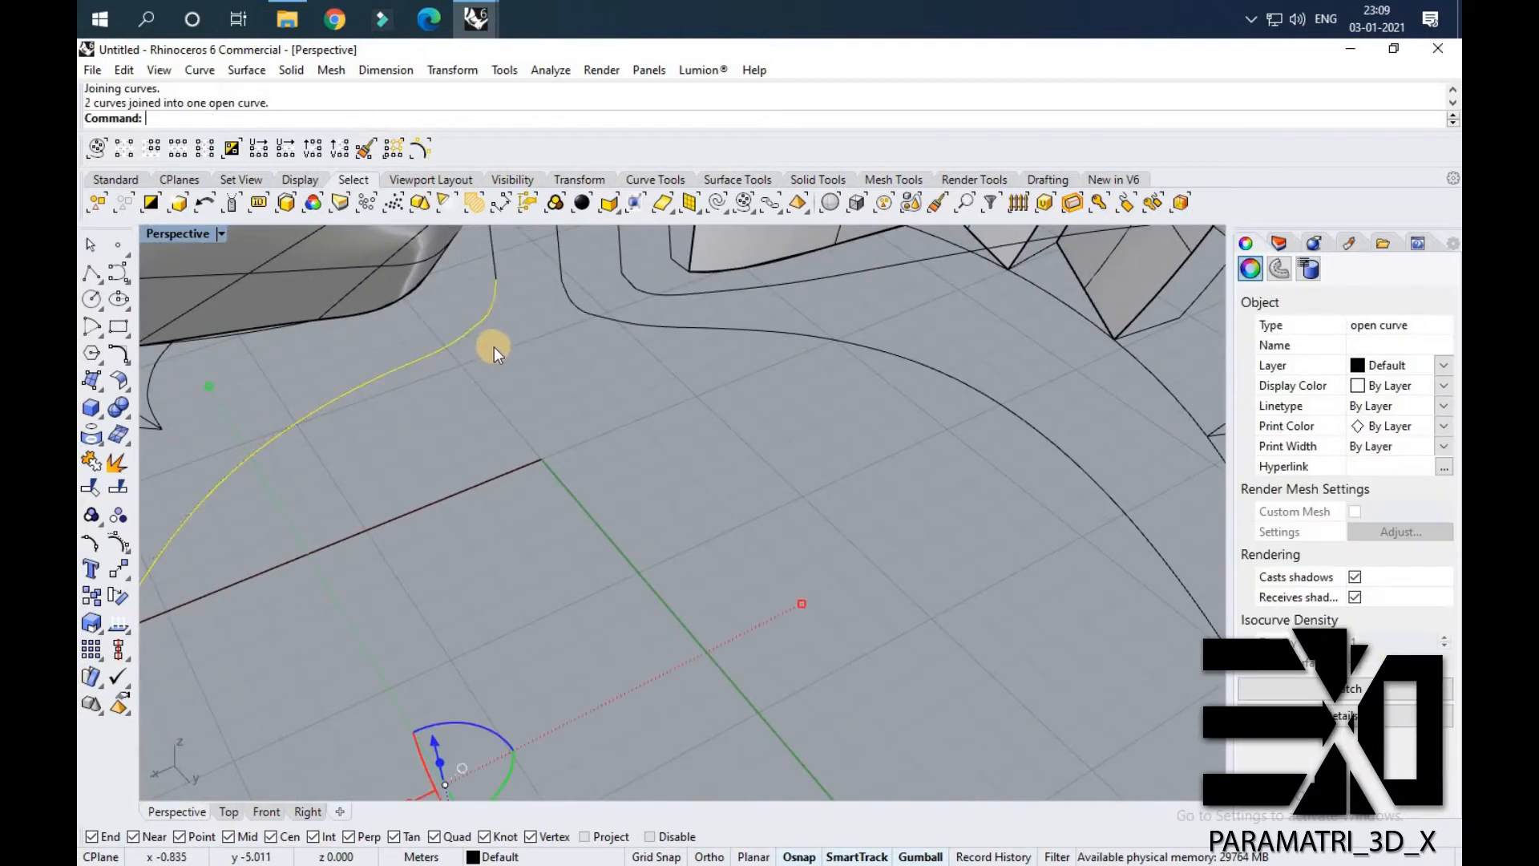
{"action": "scroll", "coordinate": [494, 346], "scroll_direction": "down", "scroll_amount": 3}
{"action": "left_click", "coordinate": [667, 434]}
Loft the joined profile curve with its paired curve on the far side of the gap.
{"action": "left_click", "coordinate": [791, 369]}
{"action": "left_click", "coordinate": [440, 358]}
{"action": "key", "text": "Return"}
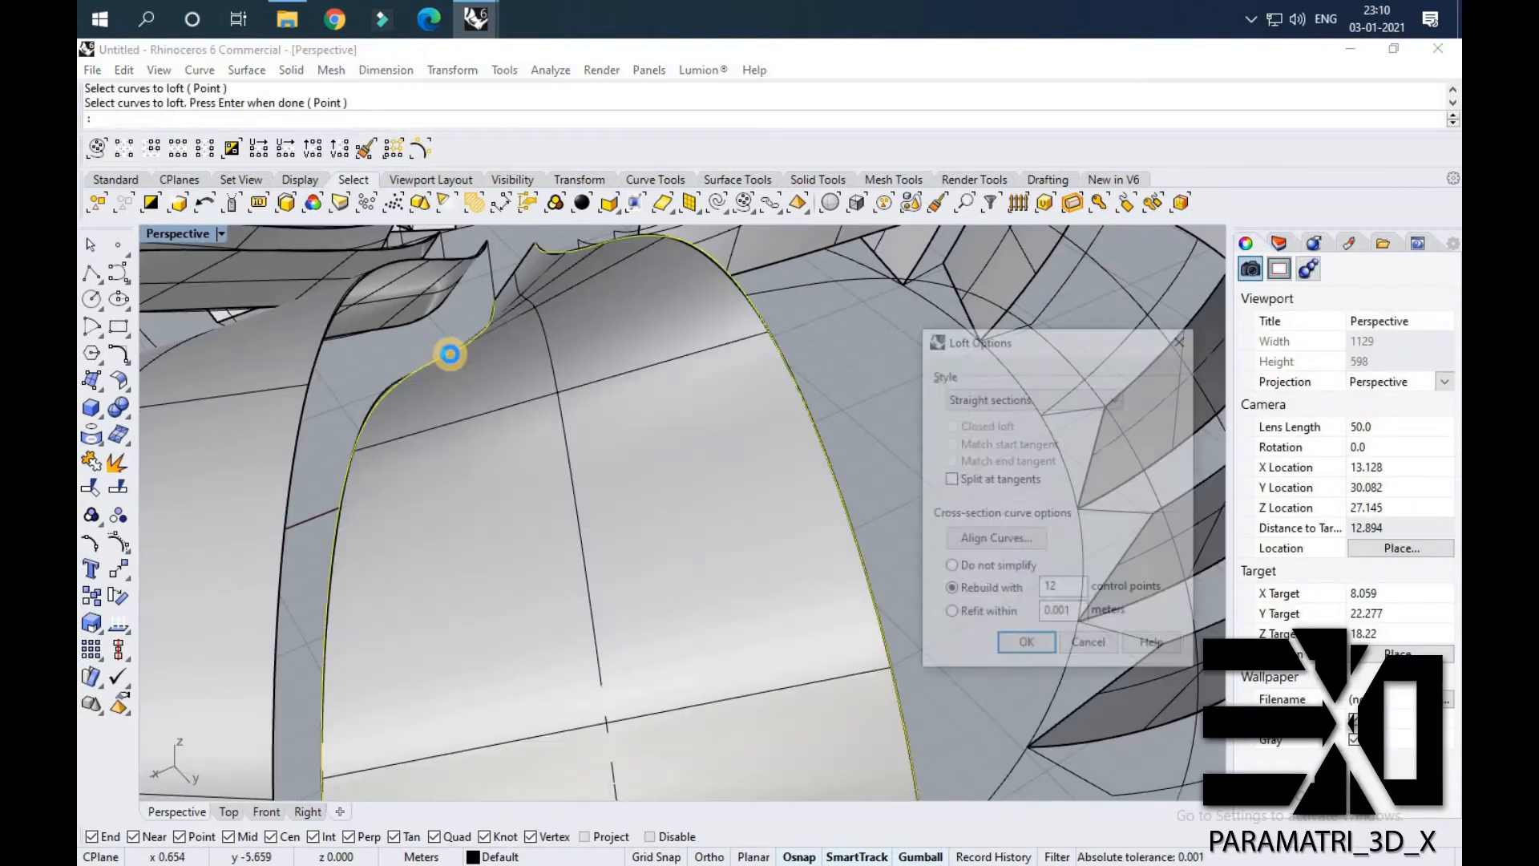
{"action": "key", "text": "Return"}
Join the next profile curve beside the newest shell with its short pieces at the inner end.
{"action": "scroll", "coordinate": [672, 392], "scroll_direction": "down", "scroll_amount": 10}
{"action": "right_click_drag", "start_coordinate": [672, 392], "coordinate": [611, 352]}
{"action": "scroll", "coordinate": [609, 335], "scroll_direction": "up", "scroll_amount": 5}
{"action": "left_click", "coordinate": [609, 335]}
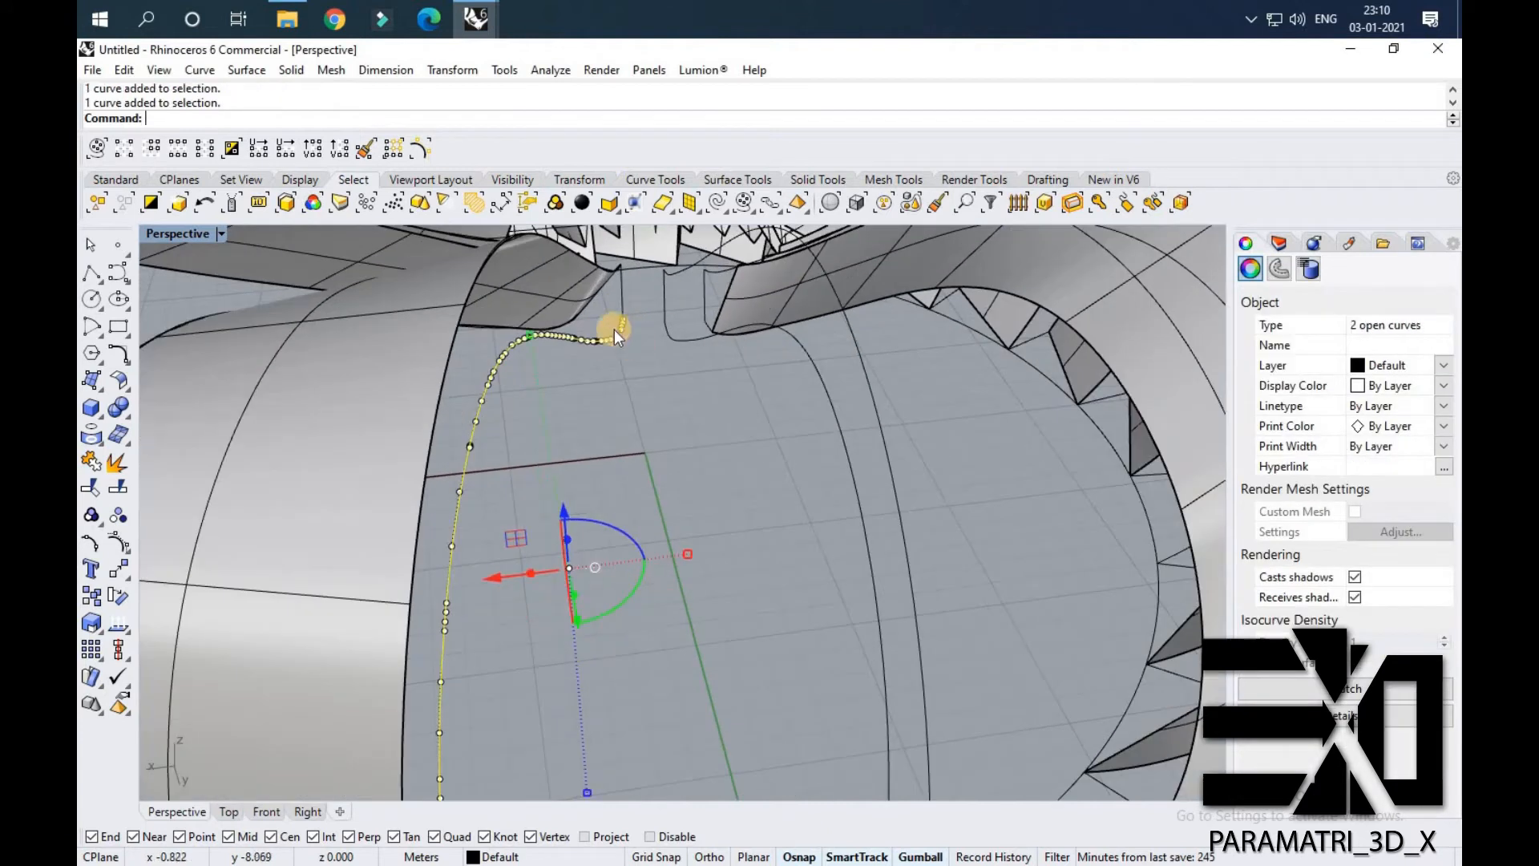
{"action": "key", "text": "ctrl+j"}
{"action": "left_click", "coordinate": [645, 369]}
Loft the next shell between a pair of profile curves at the remaining gap.
{"action": "scroll", "coordinate": [643, 369], "scroll_direction": "down", "scroll_amount": 7}
{"action": "type", "text": "Loft"}
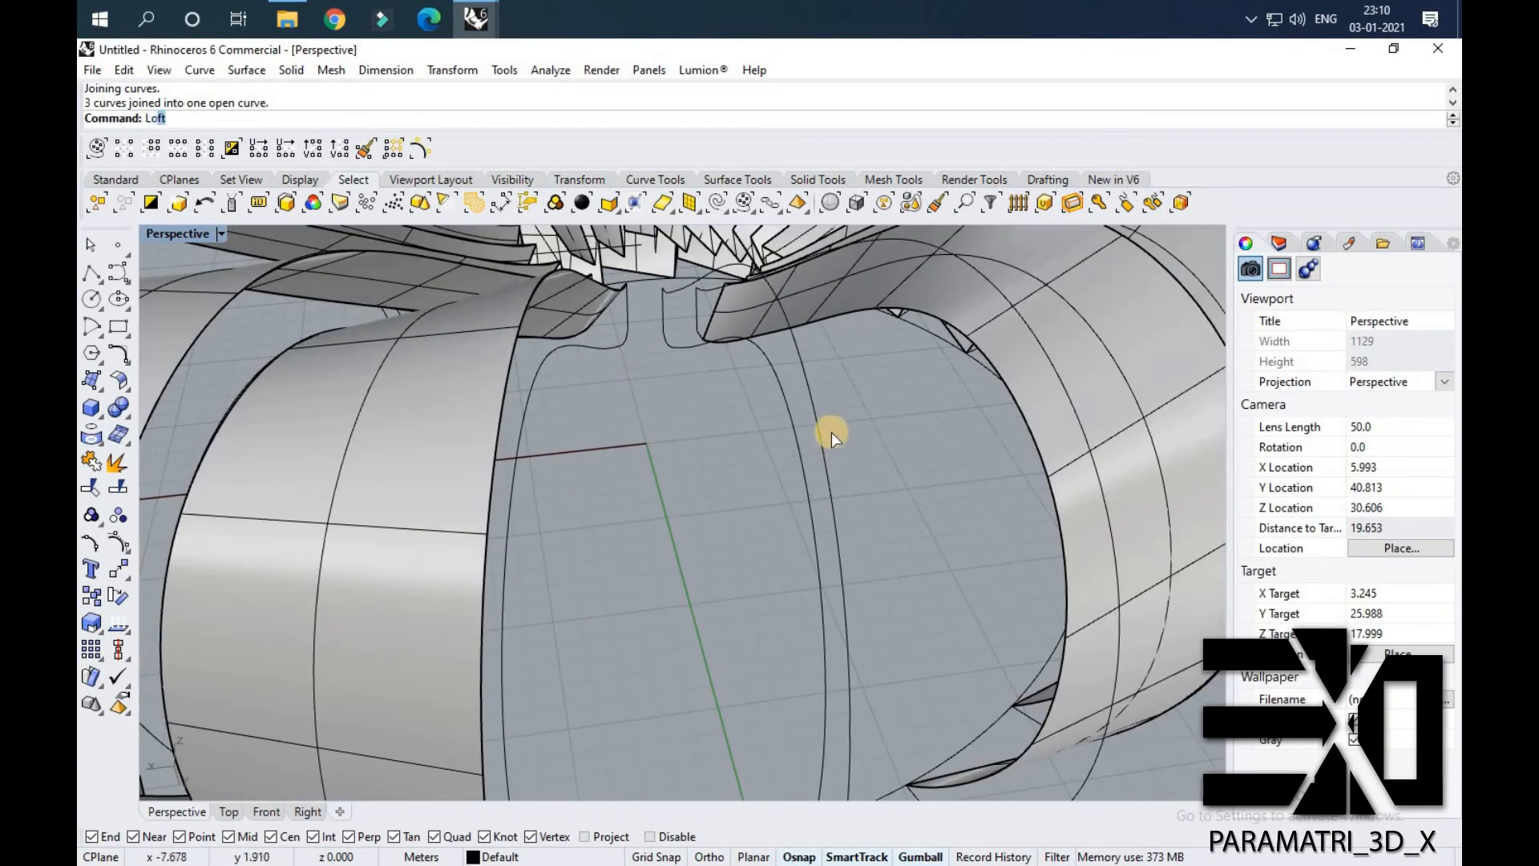
{"action": "scroll", "coordinate": [611, 353], "scroll_direction": "down", "scroll_amount": 5}
{"action": "key", "text": "Return"}
{"action": "key", "text": "Return"}
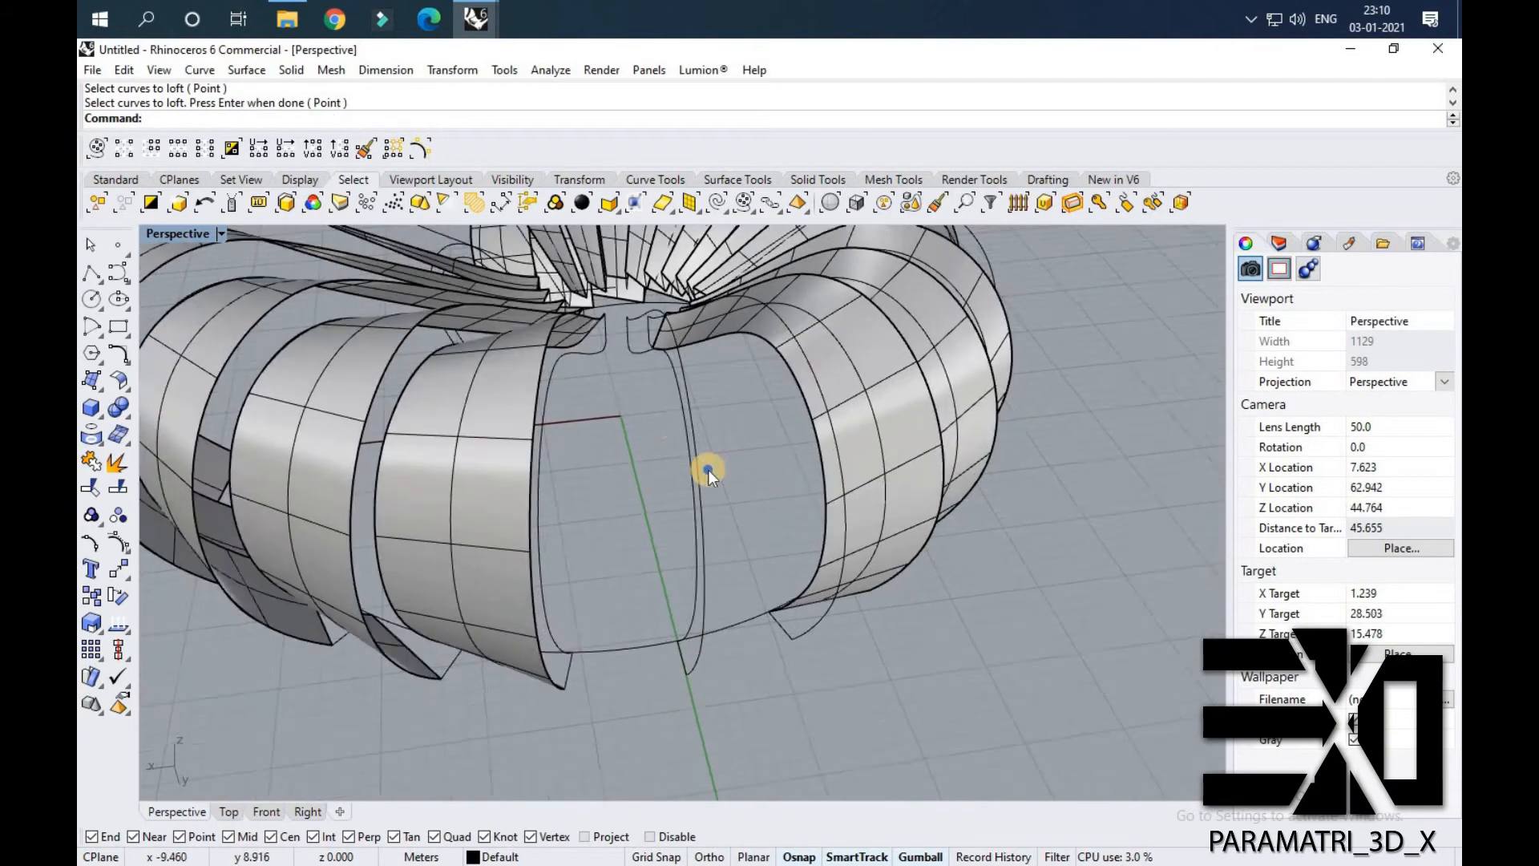
Select the long profile curve and its curved inner end segment and join them into one curve.
{"action": "scroll", "coordinate": [708, 470], "scroll_direction": "up", "scroll_amount": 5}
{"action": "left_click", "coordinate": [760, 349]}
{"action": "scroll", "coordinate": [778, 340], "scroll_direction": "up", "scroll_amount": 4}
{"action": "left_click", "coordinate": [794, 357], "text": "shift"}
{"action": "scroll", "coordinate": [797, 327], "scroll_direction": "up", "scroll_amount": 2}
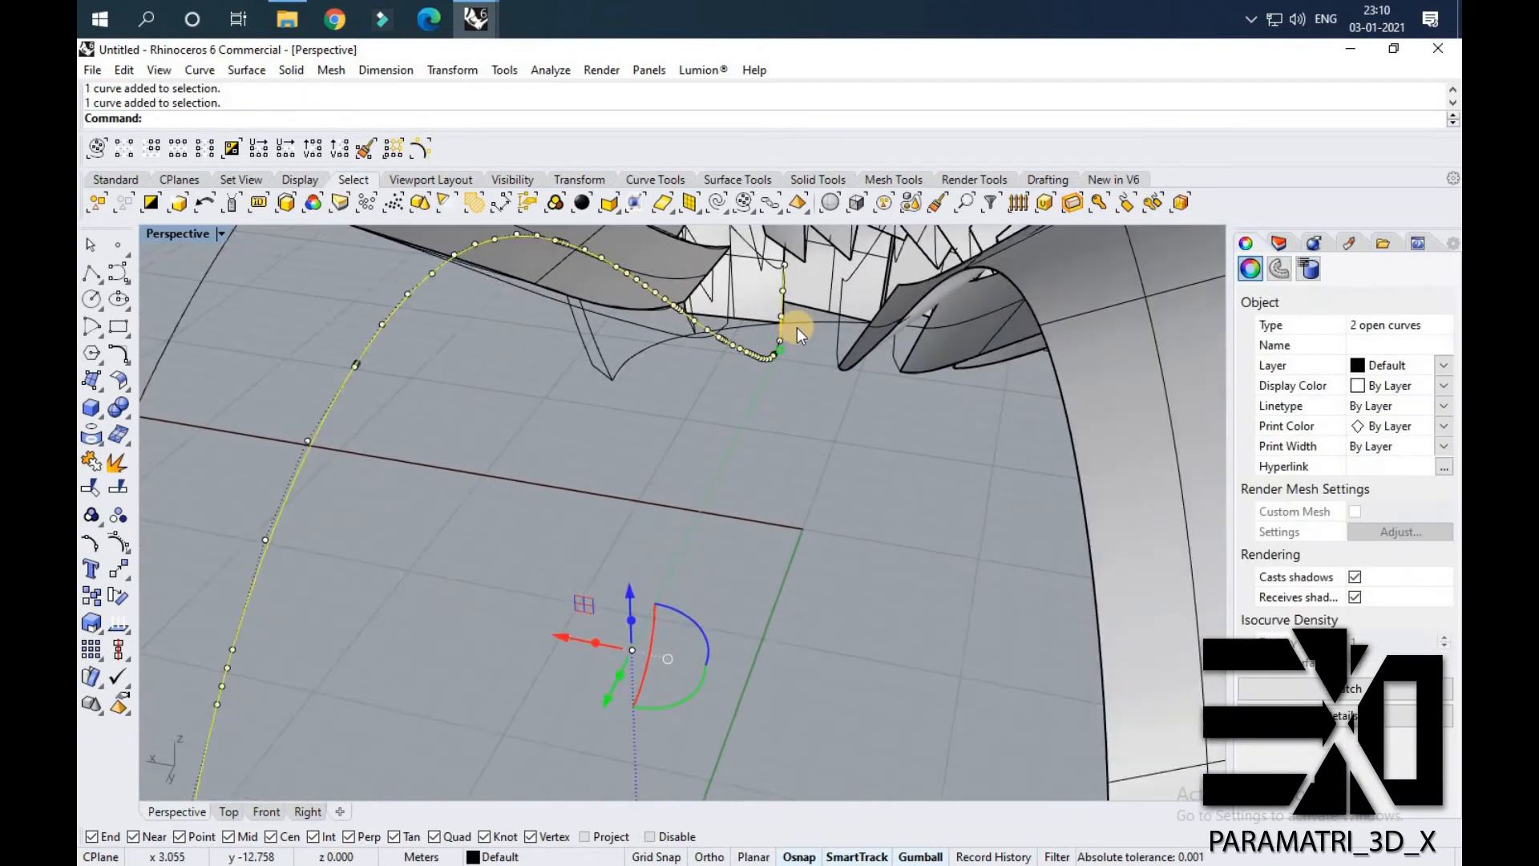
{"action": "left_click", "coordinate": [799, 328]}
{"action": "scroll", "coordinate": [800, 328], "scroll_direction": "up", "scroll_amount": 6}
{"action": "left_click", "coordinate": [682, 441]}
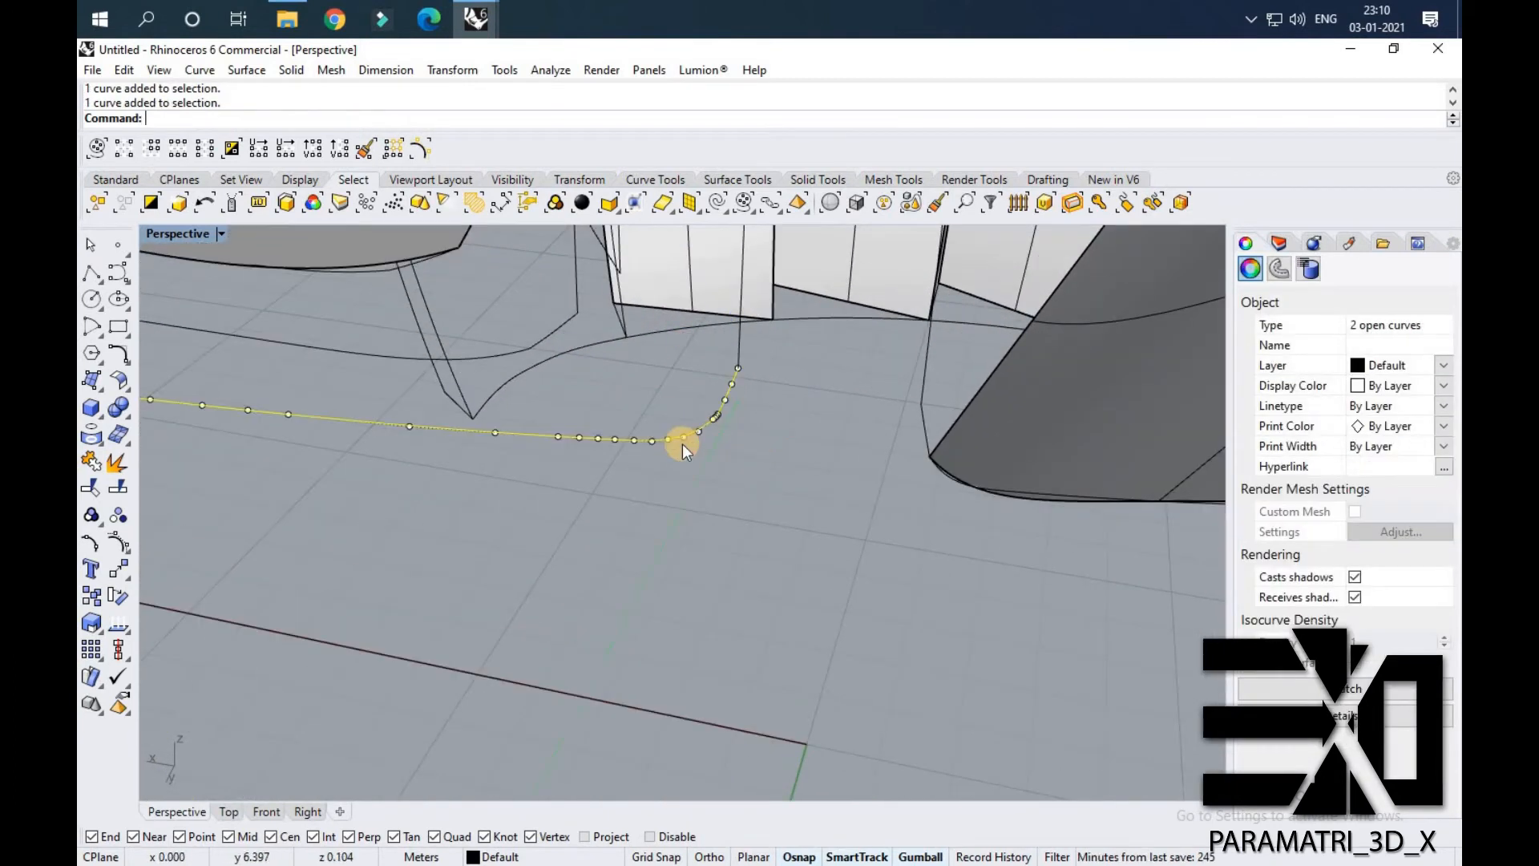
{"action": "left_click", "coordinate": [802, 446]}
{"action": "scroll", "coordinate": [802, 446], "scroll_direction": "down", "scroll_amount": 5}
{"action": "scroll", "coordinate": [904, 413], "scroll_direction": "up", "scroll_amount": 8}
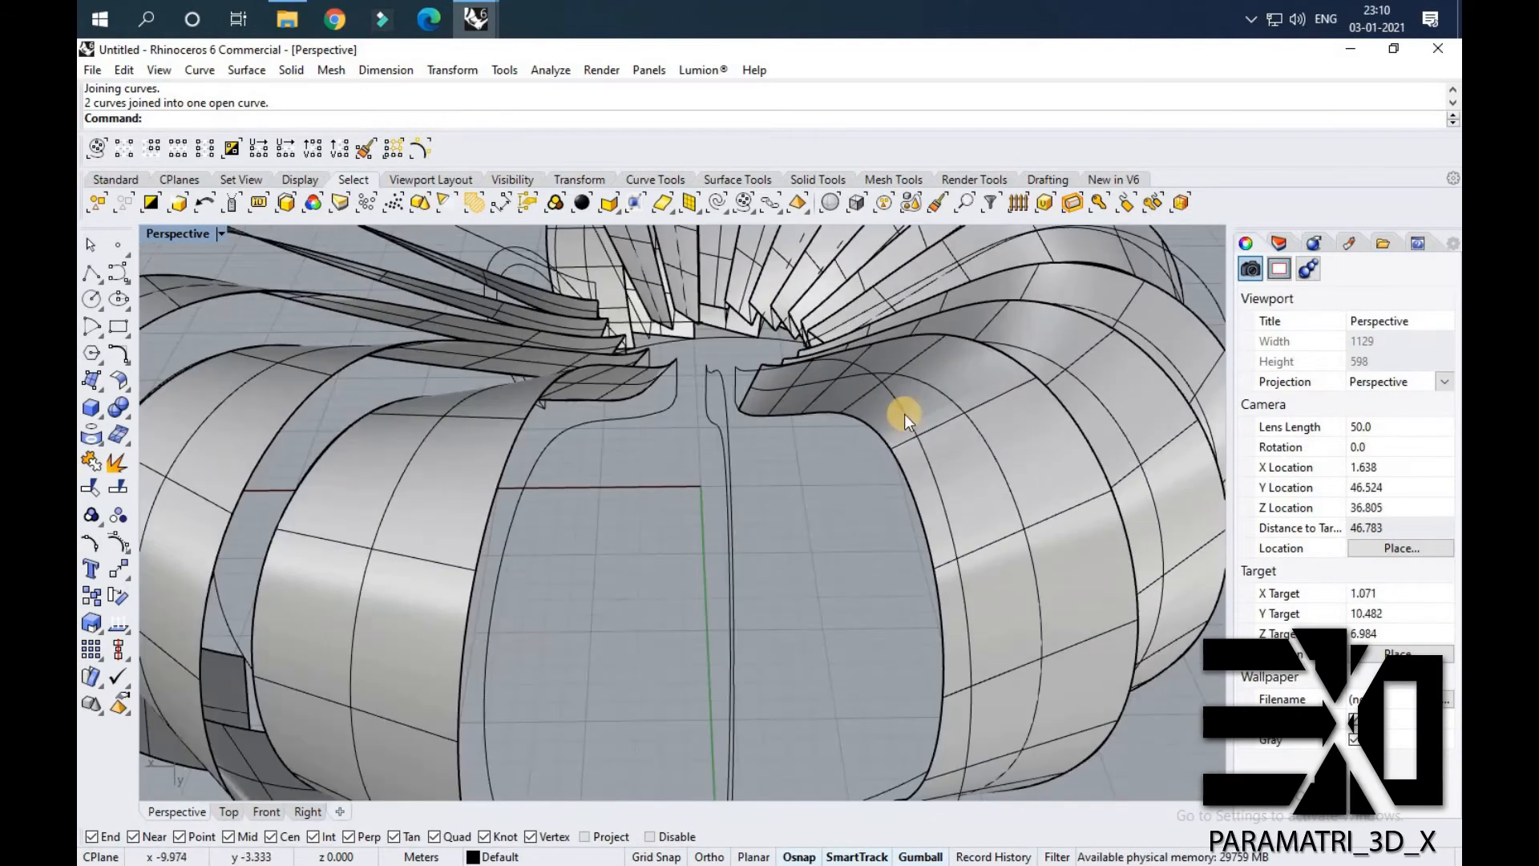
Try to join the middle profile curve with the profile curve across the gap.
{"action": "left_click", "coordinate": [907, 414]}
{"action": "left_click", "coordinate": [718, 431], "text": "shift"}
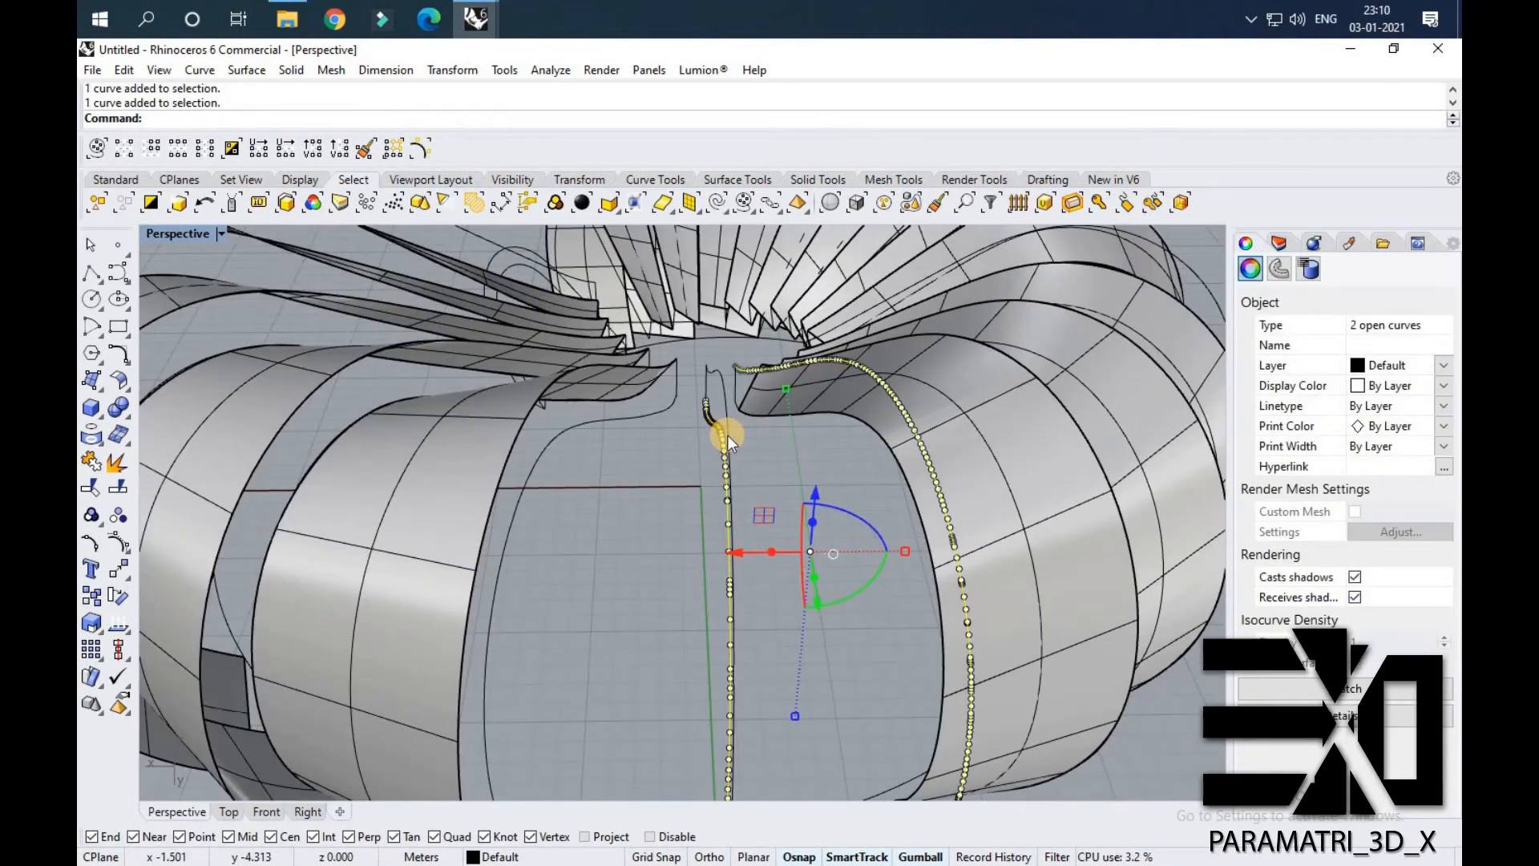
{"action": "key", "text": "ctrl+j"}
{"action": "left_click", "coordinate": [773, 507]}
Loft a shell between the middle profile curve and the profile curve across the gap.
{"action": "left_click", "coordinate": [888, 398]}
{"action": "left_click", "coordinate": [714, 435]}
{"action": "key", "text": "Return"}
{"action": "key", "text": "Return"}
Join the following profile curve with its short segment at the inner end of the ring.
{"action": "scroll", "coordinate": [647, 449], "scroll_direction": "down", "scroll_amount": 5}
{"action": "right_click_drag", "start_coordinate": [721, 465], "coordinate": [670, 421]}
{"action": "left_click", "coordinate": [670, 420]}
{"action": "scroll", "coordinate": [671, 409], "scroll_direction": "up", "scroll_amount": 6}
{"action": "left_click", "coordinate": [582, 489]}
{"action": "key", "text": "ctrl+j"}
{"action": "right_click_drag", "start_coordinate": [622, 497], "coordinate": [805, 365]}
Loft the joined profile curve with its paired curve using straight sections.
{"action": "type", "text": "loft"}
{"action": "key", "text": "Return"}
{"action": "left_click", "coordinate": [805, 365]}
{"action": "left_click", "coordinate": [581, 503]}
{"action": "key", "text": "Return"}
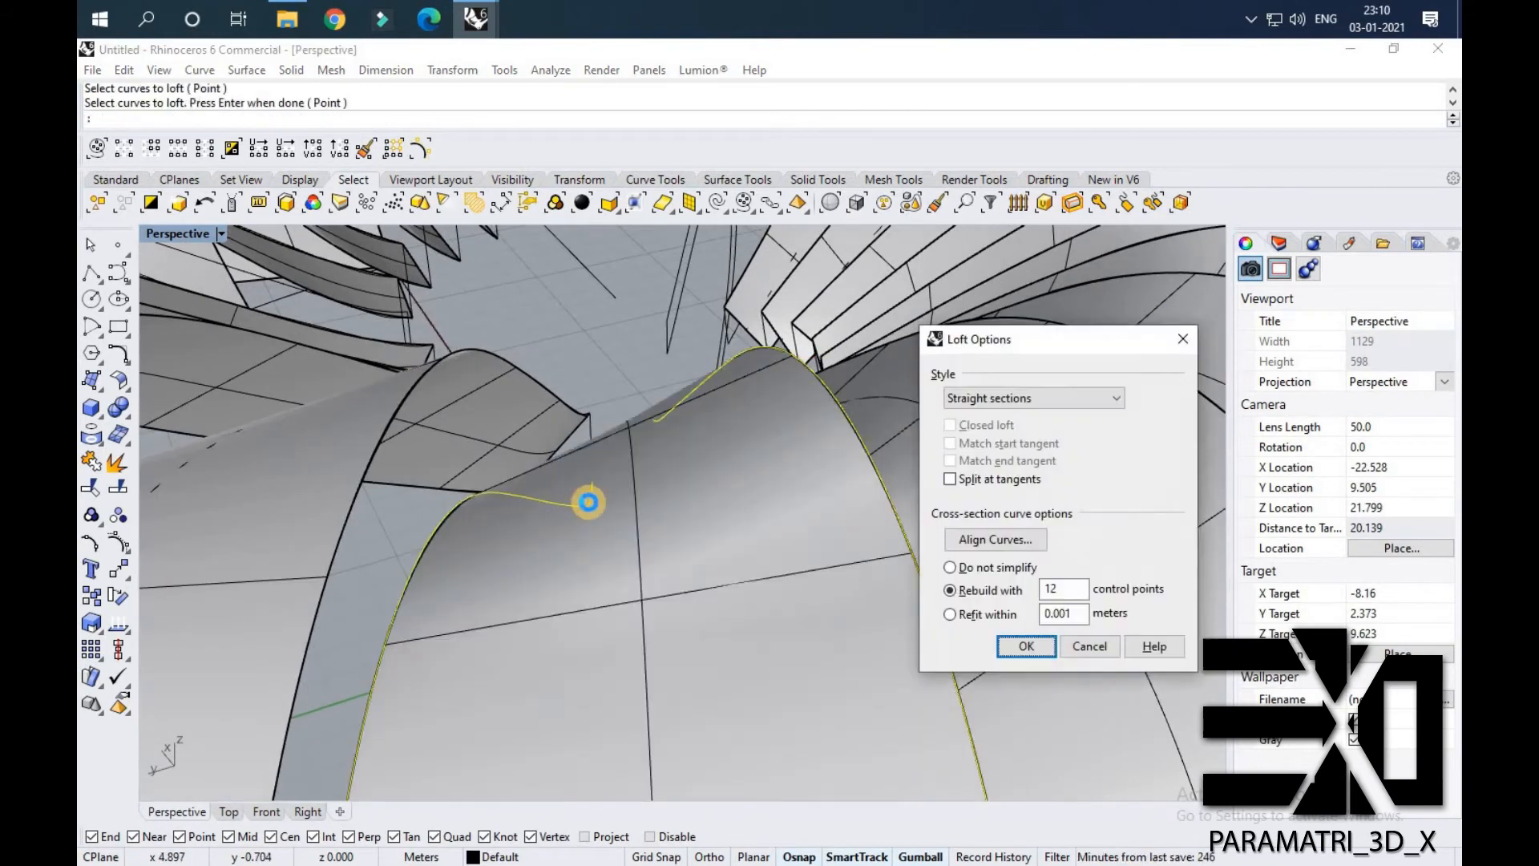
{"action": "key", "text": "Return"}
{"action": "scroll", "coordinate": [588, 502], "scroll_direction": "down", "scroll_amount": 8}
{"action": "right_click_drag", "start_coordinate": [588, 502], "coordinate": [645, 617]}
{"action": "scroll", "coordinate": [649, 627], "scroll_direction": "up", "scroll_amount": 4}
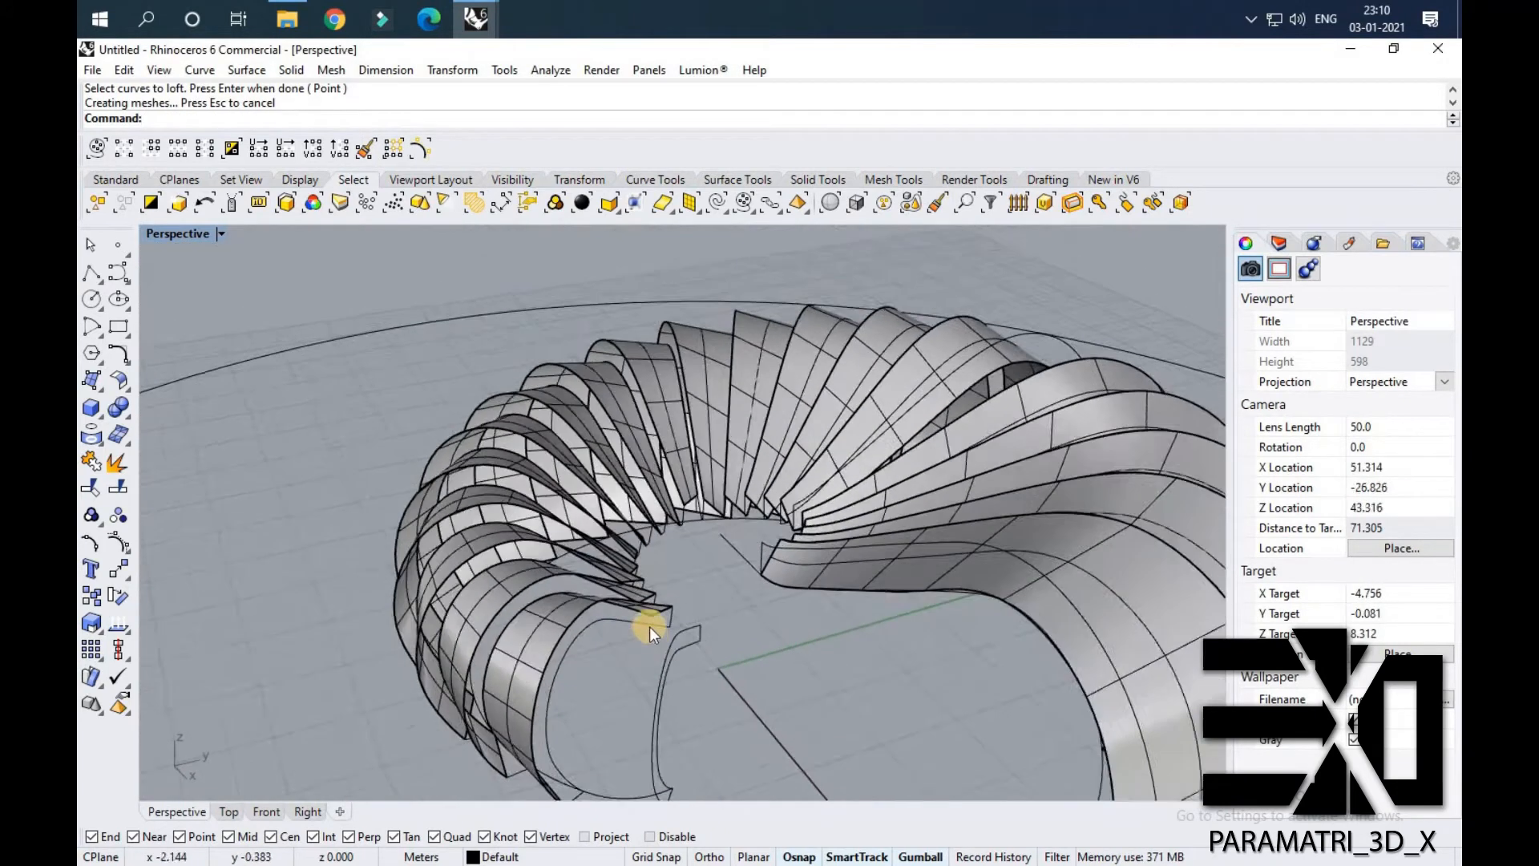
{"action": "scroll", "coordinate": [649, 627], "scroll_direction": "up", "scroll_amount": 5}
{"action": "left_click", "coordinate": [653, 621]}
{"action": "scroll", "coordinate": [667, 550], "scroll_direction": "down", "scroll_amount": 8}
{"action": "scroll", "coordinate": [656, 705], "scroll_direction": "up", "scroll_amount": 10}
{"action": "key", "text": "Escape"}
Loft the next shell from the remaining paired profile curves beside the open gap.
{"action": "left_click", "coordinate": [790, 546]}
{"action": "right_click_drag", "start_coordinate": [783, 561], "coordinate": [773, 571]}
{"action": "key", "text": "Escape"}
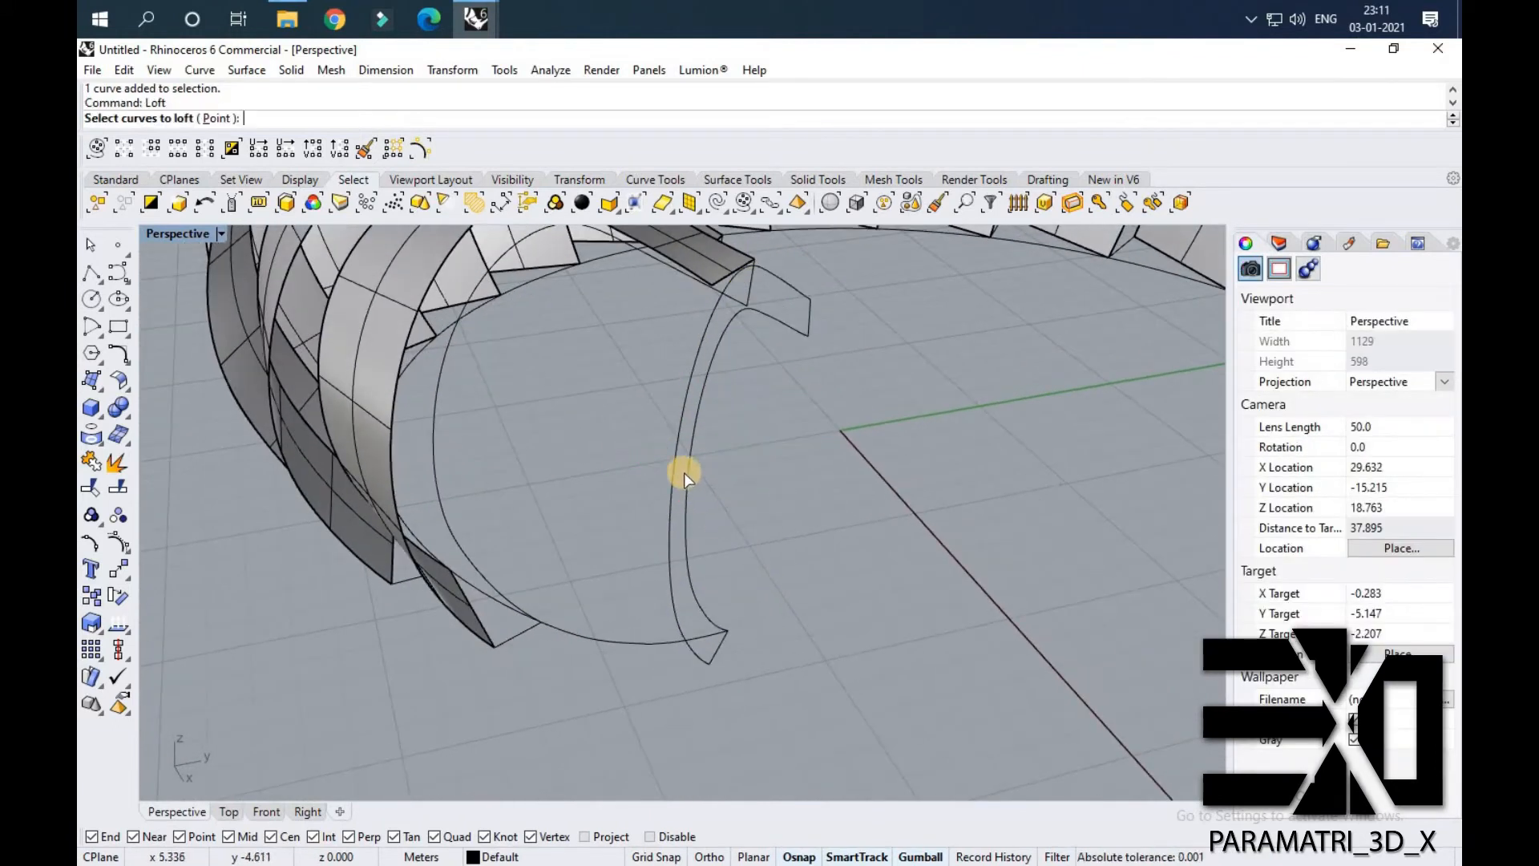
{"action": "key", "text": "Return"}
{"action": "key", "text": "Return"}
Loft a shell between the two profile curves of the open gap near the green axis.
{"action": "scroll", "coordinate": [561, 508], "scroll_direction": "down", "scroll_amount": 12}
{"action": "right_click_drag", "start_coordinate": [497, 513], "coordinate": [709, 553]}
{"action": "scroll", "coordinate": [709, 553], "scroll_direction": "up", "scroll_amount": 4}
{"action": "scroll", "coordinate": [594, 433], "scroll_direction": "up", "scroll_amount": 2}
{"action": "left_click", "coordinate": [605, 452]}
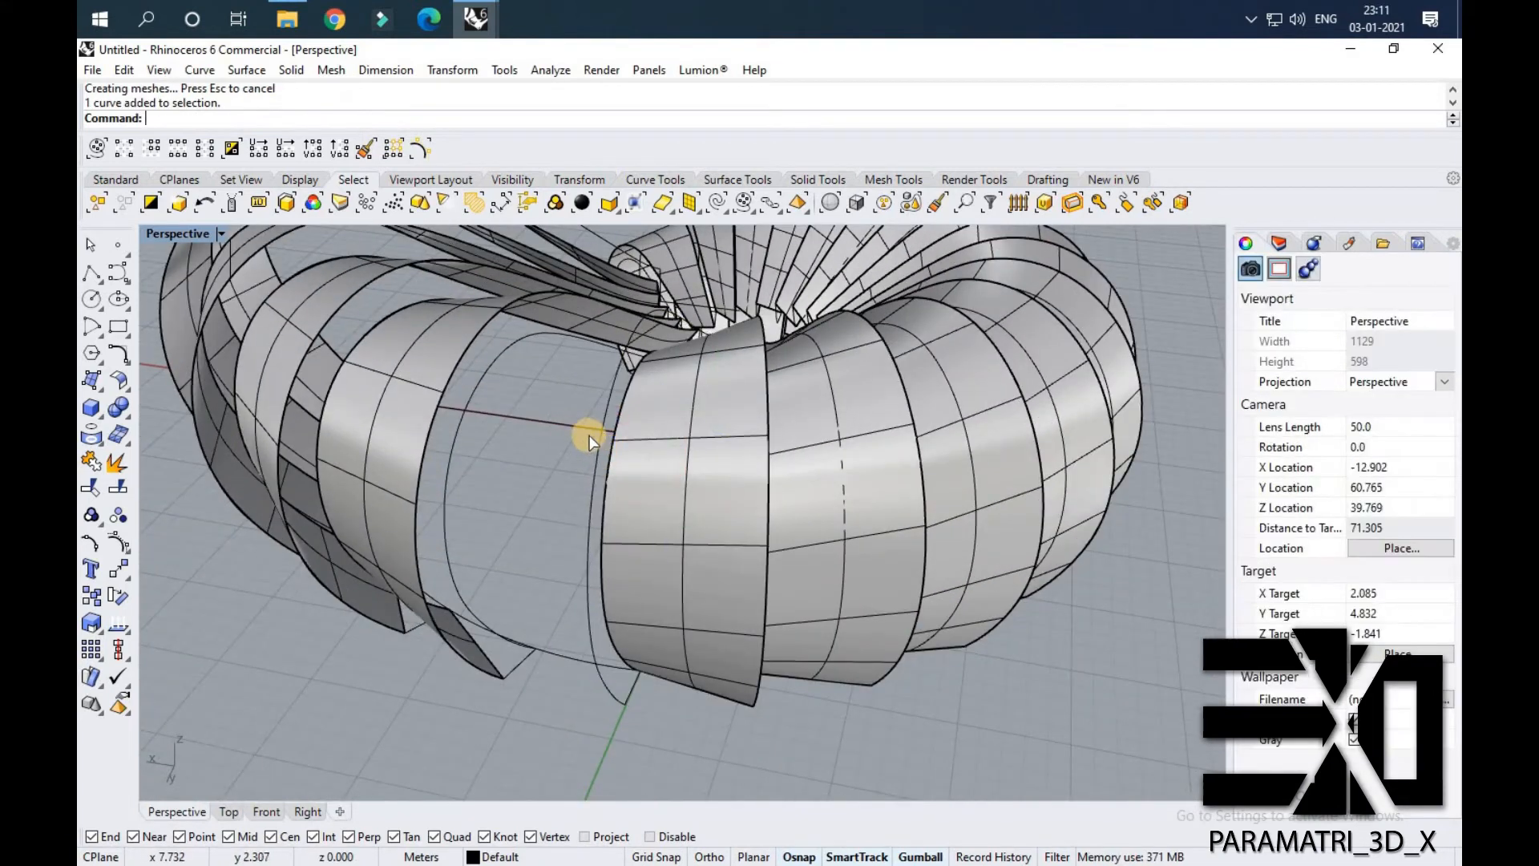
{"action": "left_click", "coordinate": [469, 391]}
{"action": "key", "text": "Return"}
{"action": "key", "text": "Return"}
Offset the last shell at the open end of the ring into a solid with OffsetSrf at distance 1.6.
{"action": "scroll", "coordinate": [557, 406], "scroll_direction": "down", "scroll_amount": 10}
{"action": "right_click_drag", "start_coordinate": [561, 406], "coordinate": [453, 515]}
{"action": "scroll", "coordinate": [901, 343], "scroll_direction": "up", "scroll_amount": 8}
{"action": "scroll", "coordinate": [388, 507], "scroll_direction": "up", "scroll_amount": 6}
{"action": "left_click", "coordinate": [454, 515]}
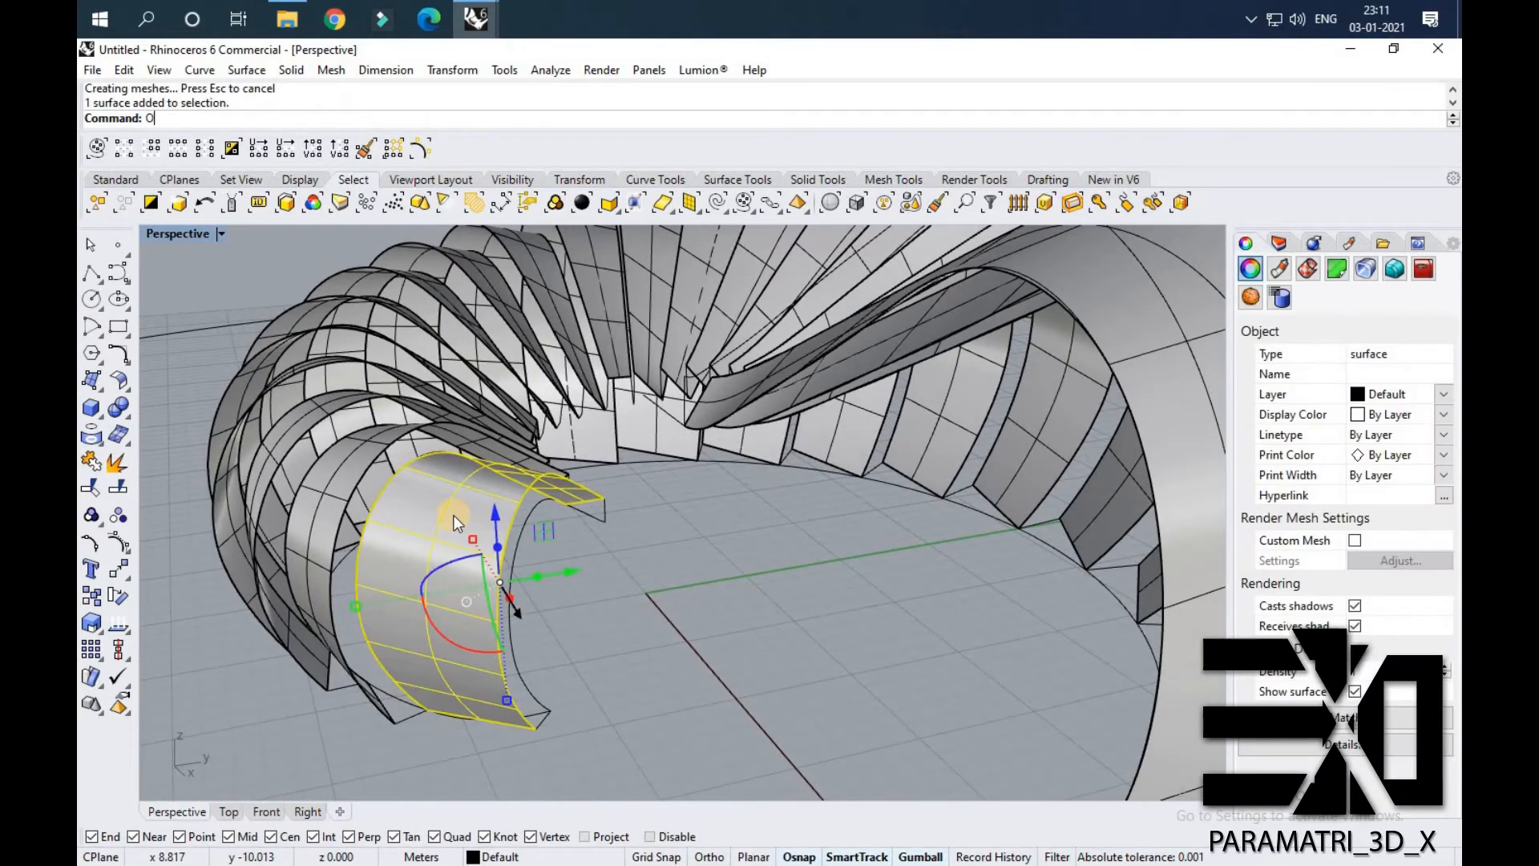
{"action": "type", "text": "OffsetSrf"}
{"action": "key", "text": "Return"}
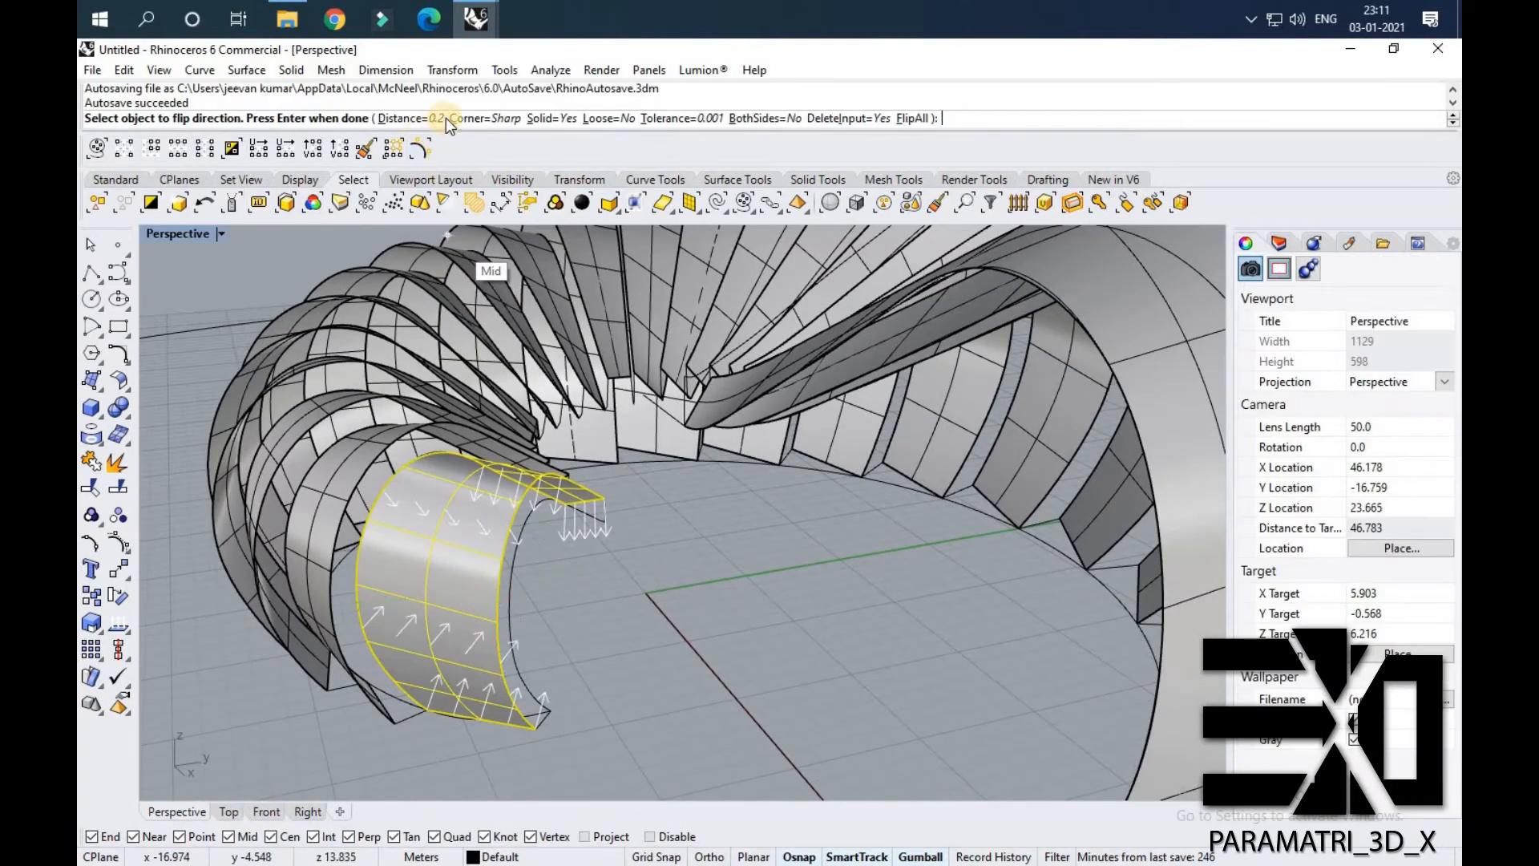
{"action": "left_click", "coordinate": [440, 118]}
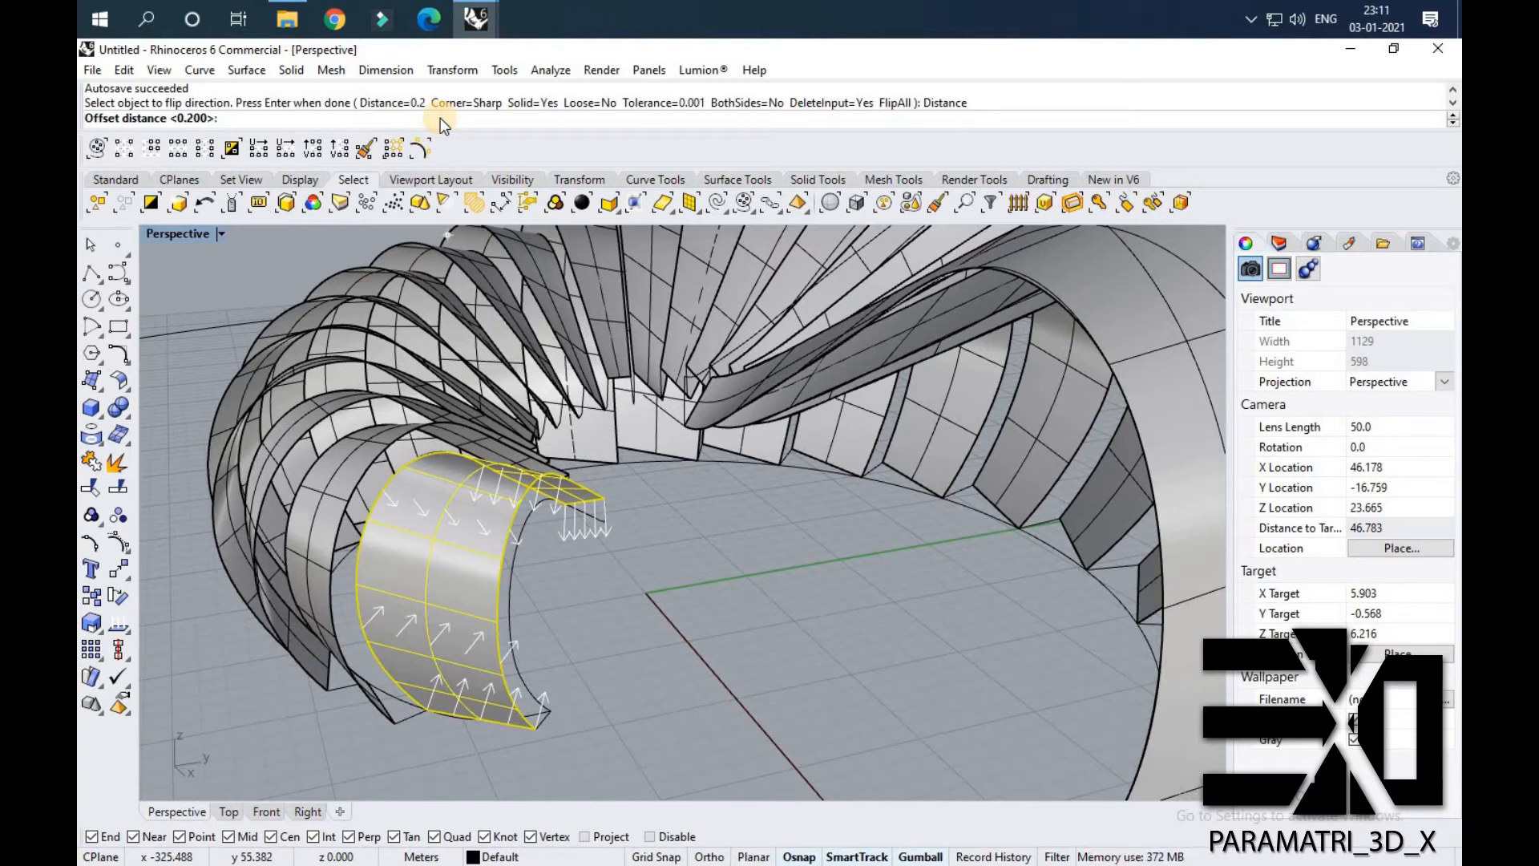
{"action": "type", "text": "1.6"}
{"action": "key", "text": "Return"}
{"action": "key", "text": "Return"}
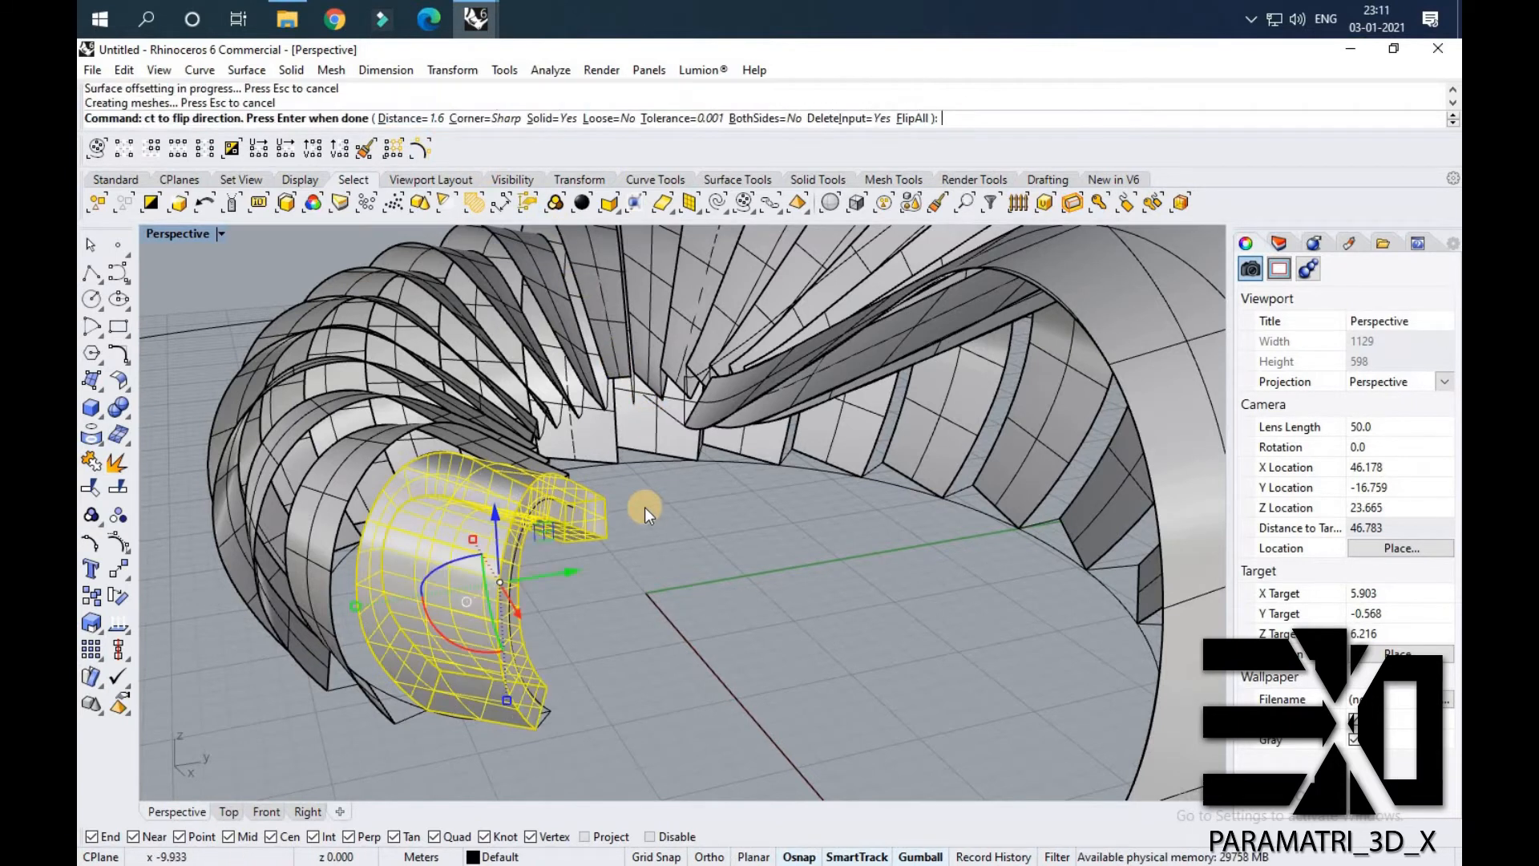
Offset the neighbouring shell into a solid at distance 1.6 with the offset direction flipped.
{"action": "right_click_drag", "start_coordinate": [384, 514], "coordinate": [479, 503]}
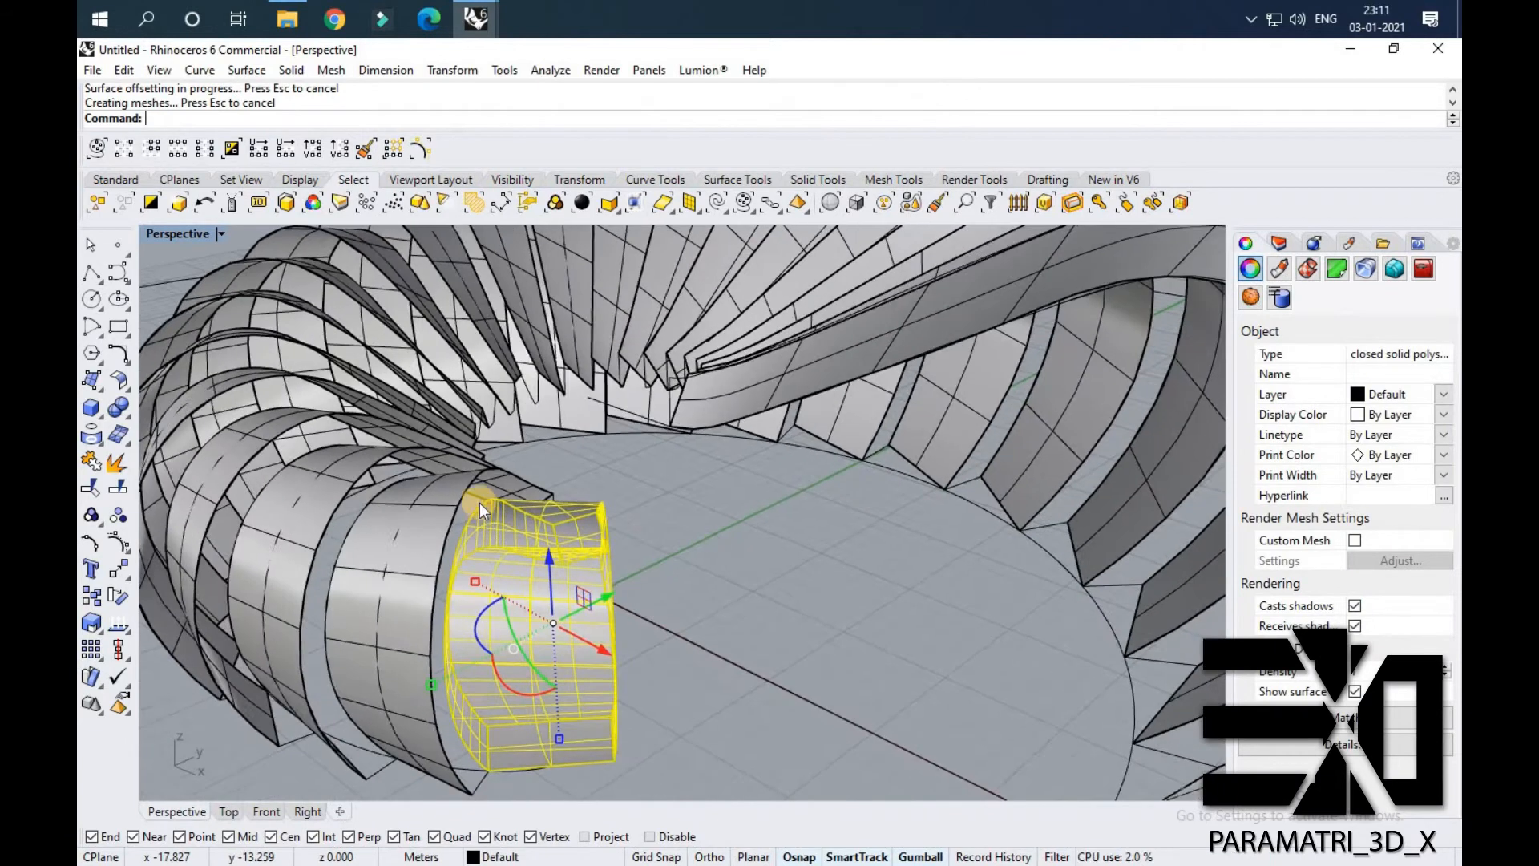
{"action": "left_click", "coordinate": [441, 500]}
{"action": "key", "text": "Return"}
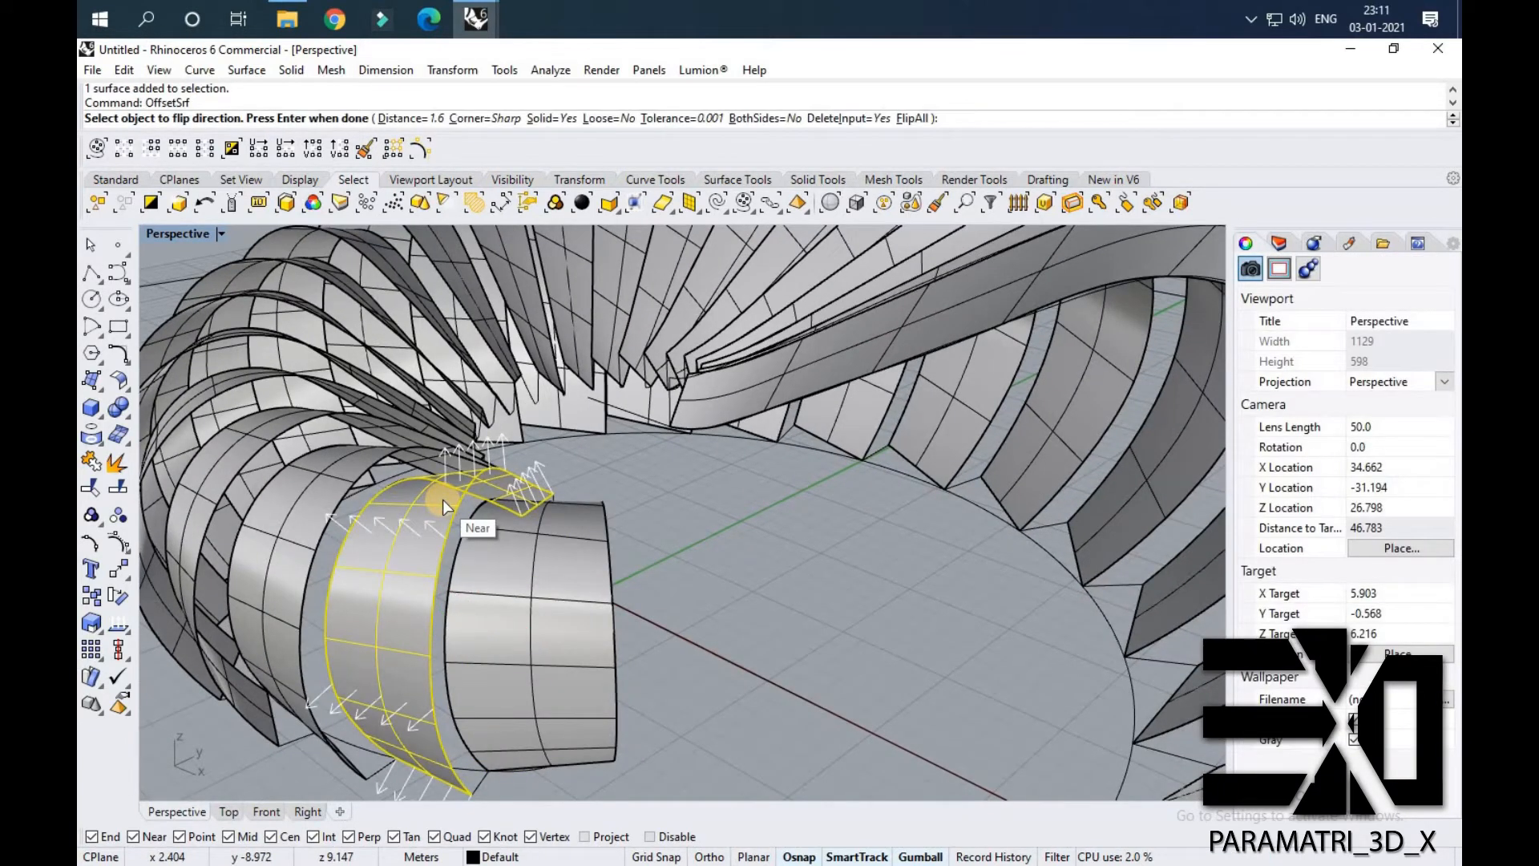
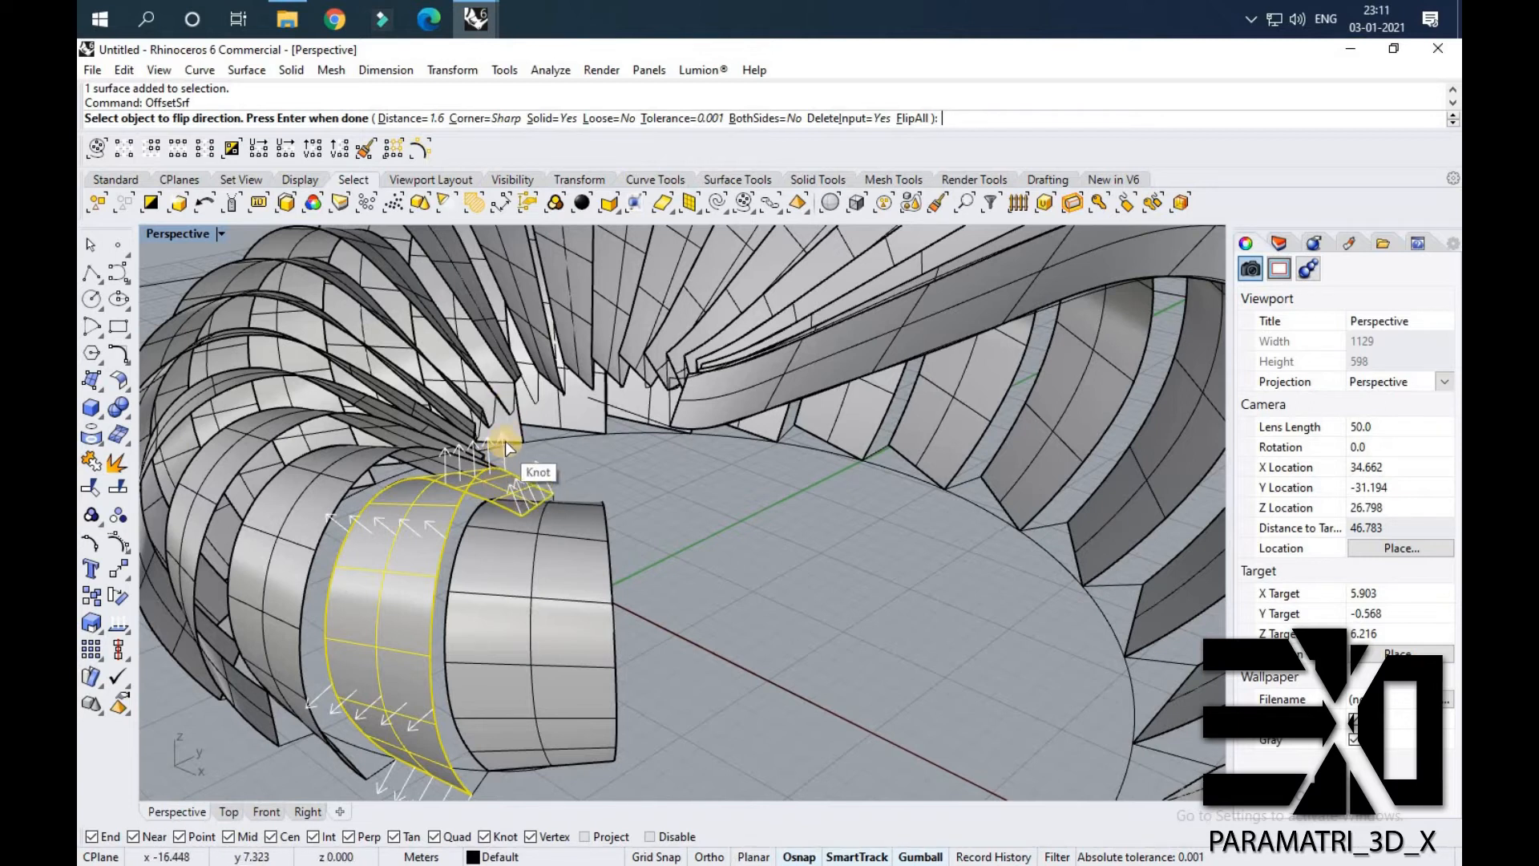
{"action": "left_click", "coordinate": [911, 119]}
{"action": "right_click", "coordinate": [508, 532]}
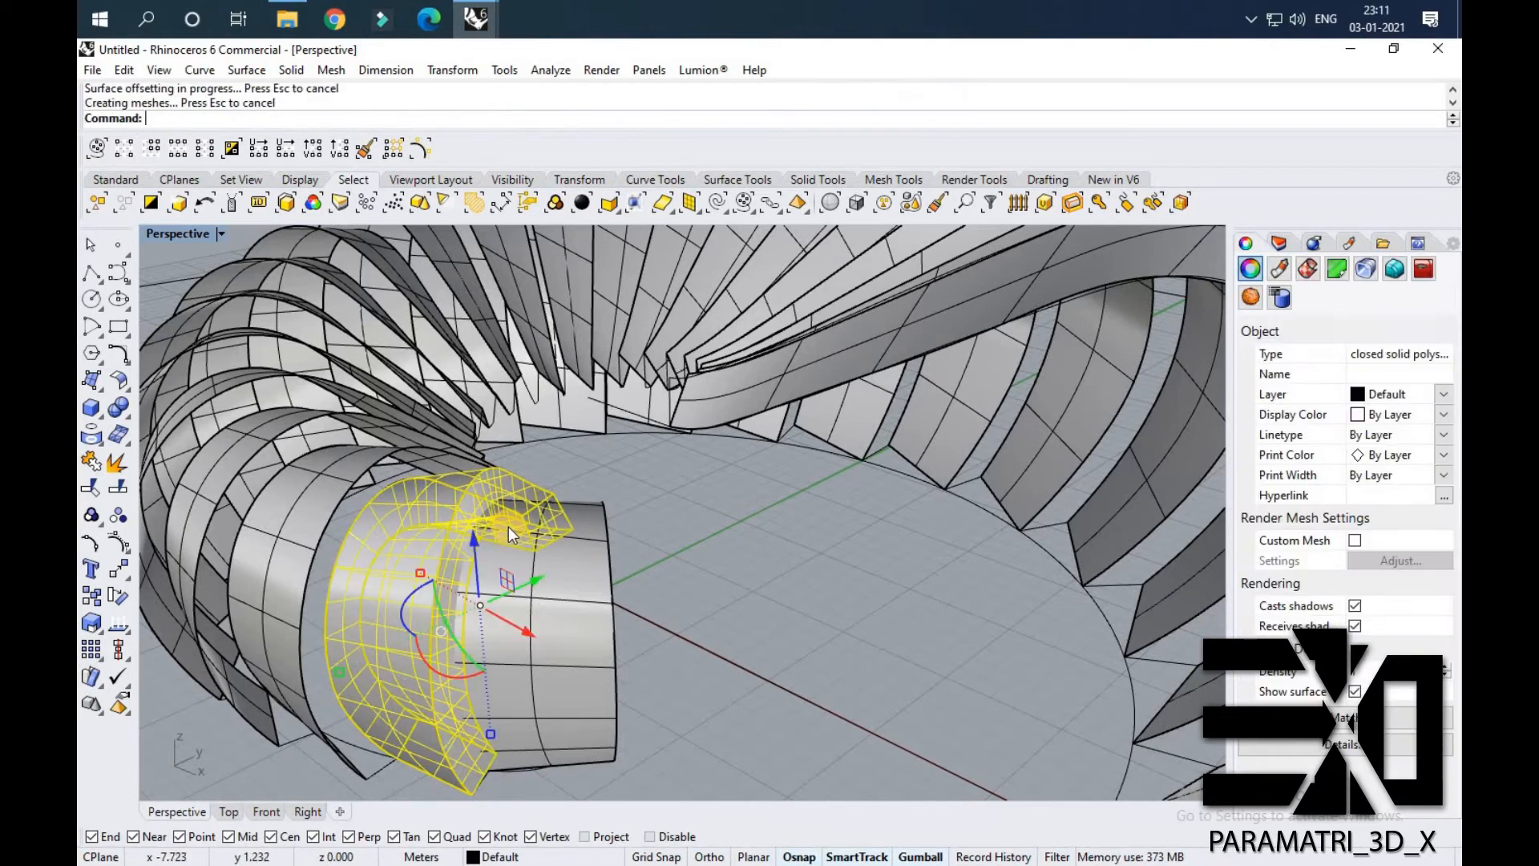
{"action": "left_click", "coordinate": [585, 471]}
{"action": "scroll", "coordinate": [336, 518], "scroll_direction": "down", "scroll_amount": 5}
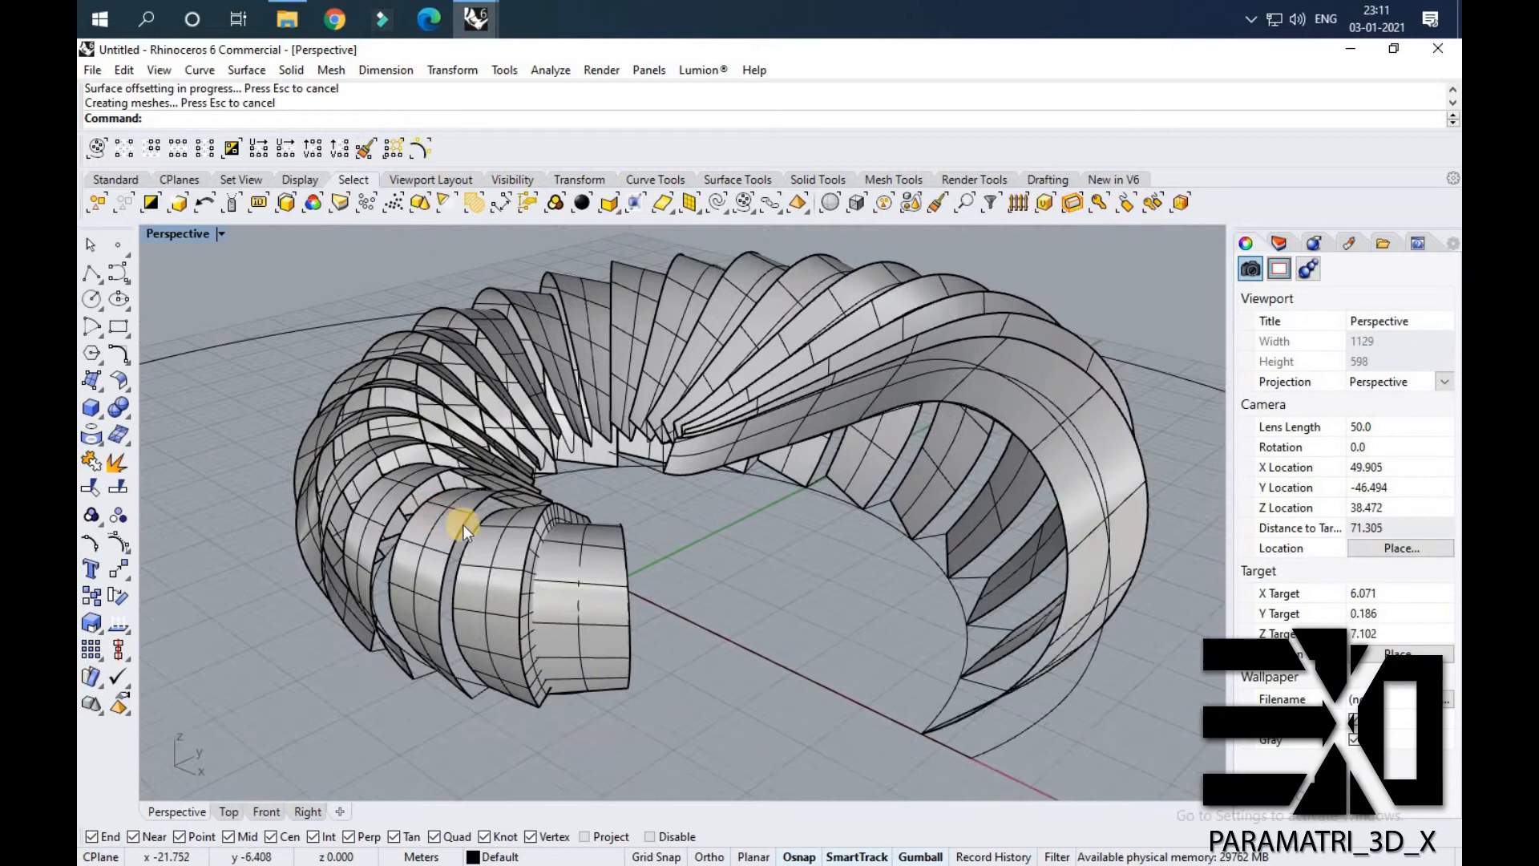
Offset the next thin shell behind the finished end solids into a solid at distance 1.6 with the direction flipped.
{"action": "scroll", "coordinate": [467, 526], "scroll_direction": "up", "scroll_amount": 7}
{"action": "left_click", "coordinate": [509, 528]}
{"action": "right_click", "coordinate": [826, 258]}
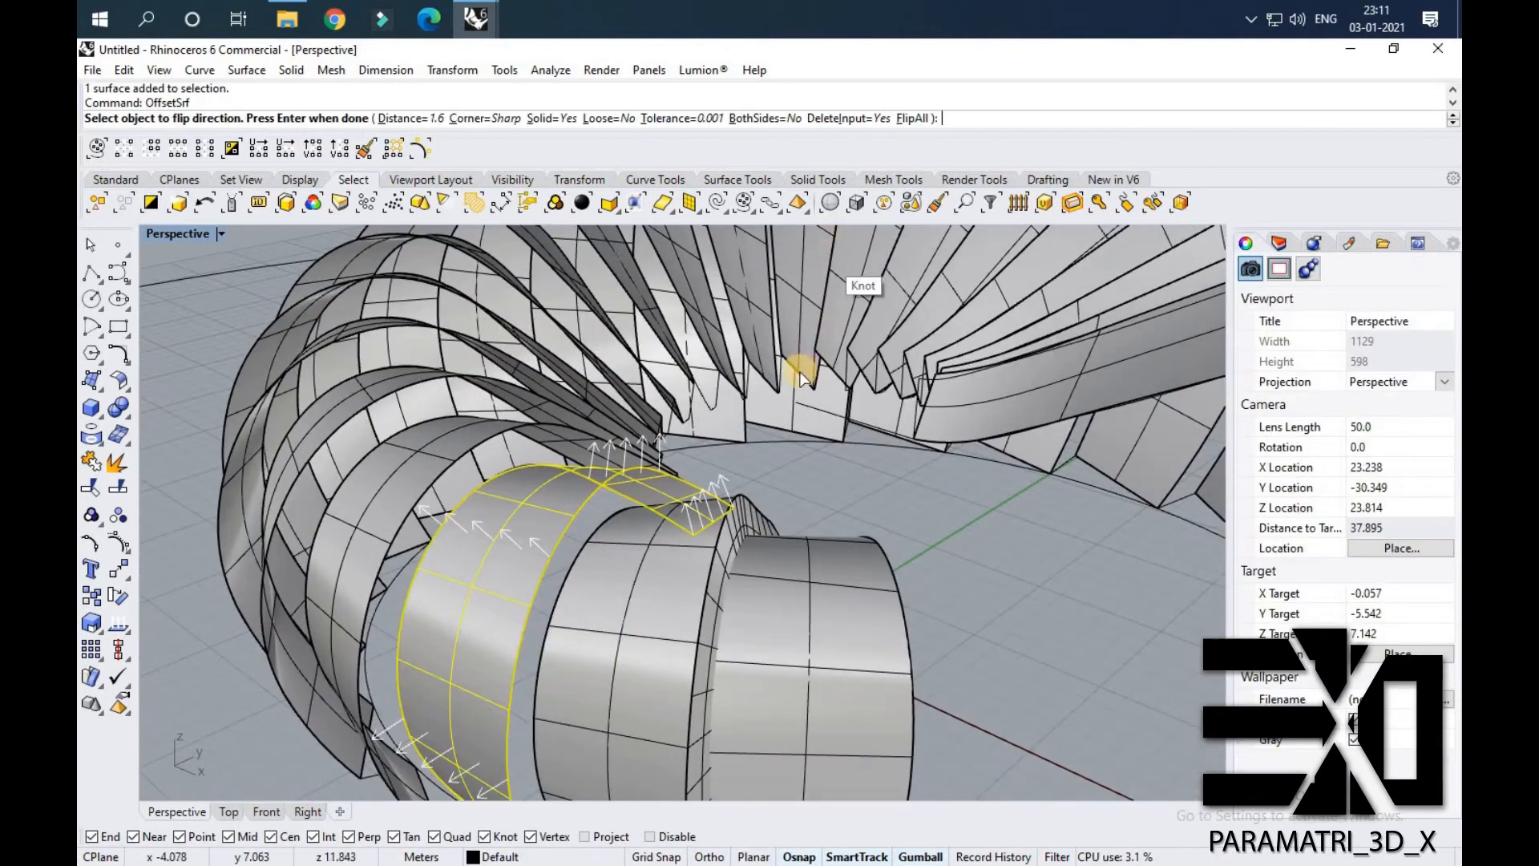
{"action": "type", "text": "f"}
{"action": "key", "text": "Return"}
{"action": "type", "text": "f"}
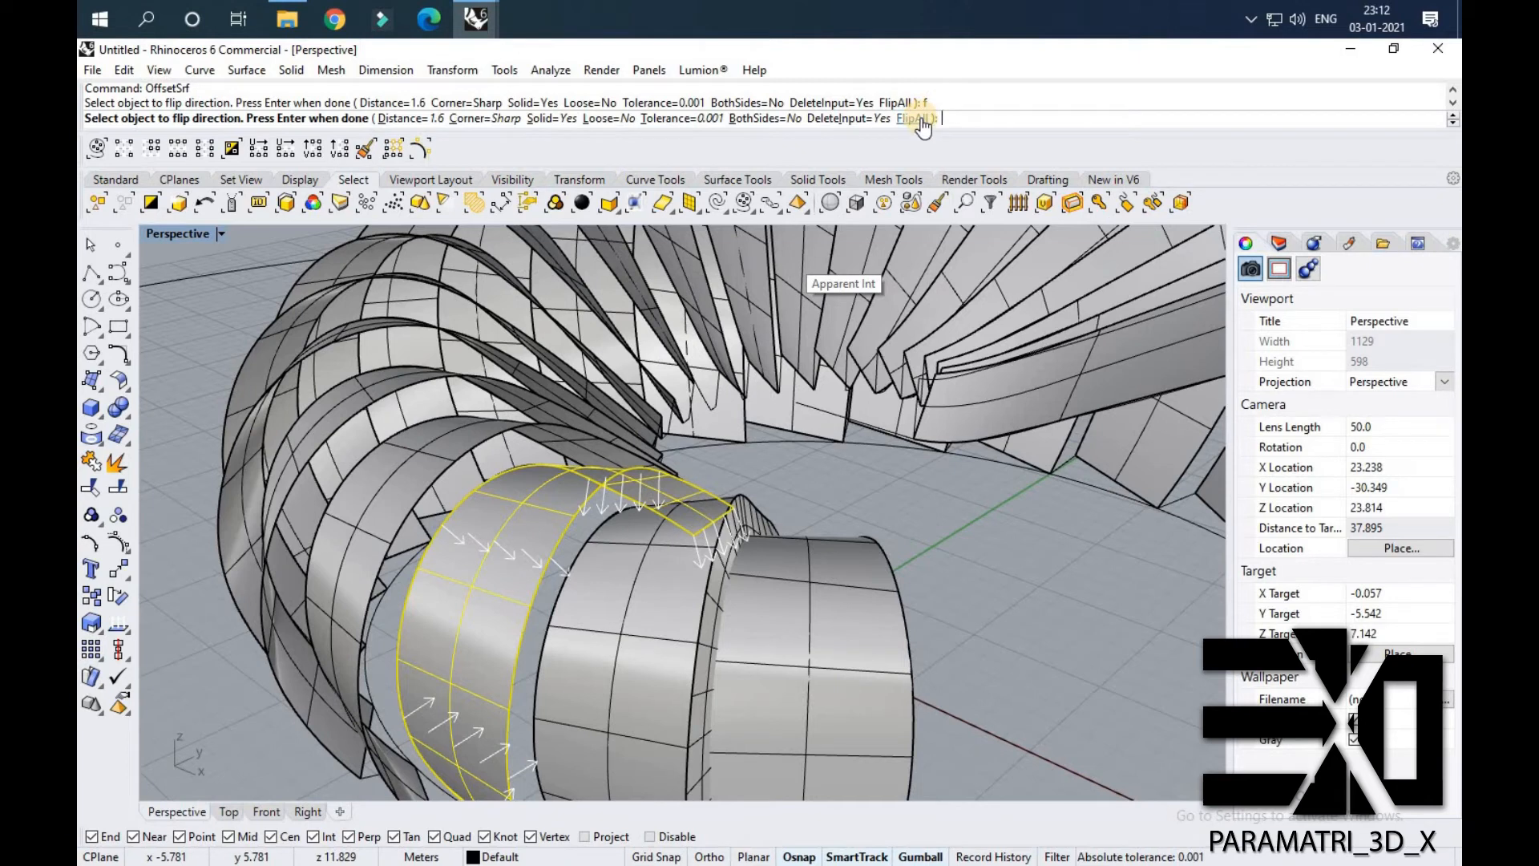
{"action": "key", "text": "Return"}
{"action": "right_click", "coordinate": [624, 431]}
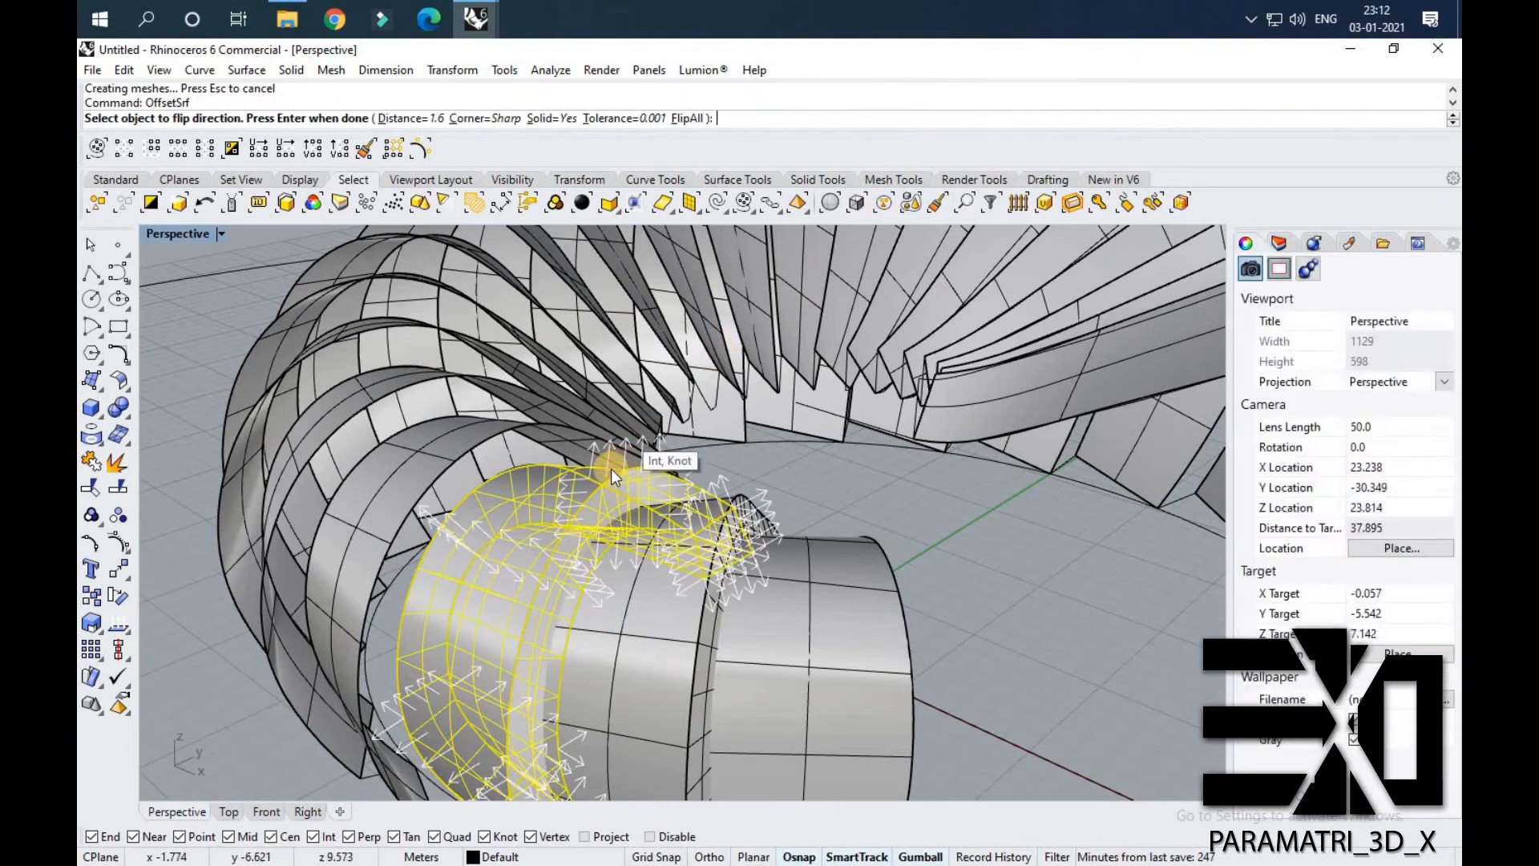
{"action": "key", "text": "Escape"}
{"action": "key", "text": "Escape"}
Offset the two shells following the newest solid into solids at distance 1.6, directed toward the shells' inside.
{"action": "left_click", "coordinate": [445, 454]}
{"action": "right_click_drag", "start_coordinate": [651, 509], "coordinate": [1120, 426]}
{"action": "scroll", "coordinate": [508, 522], "scroll_direction": "up", "scroll_amount": 3}
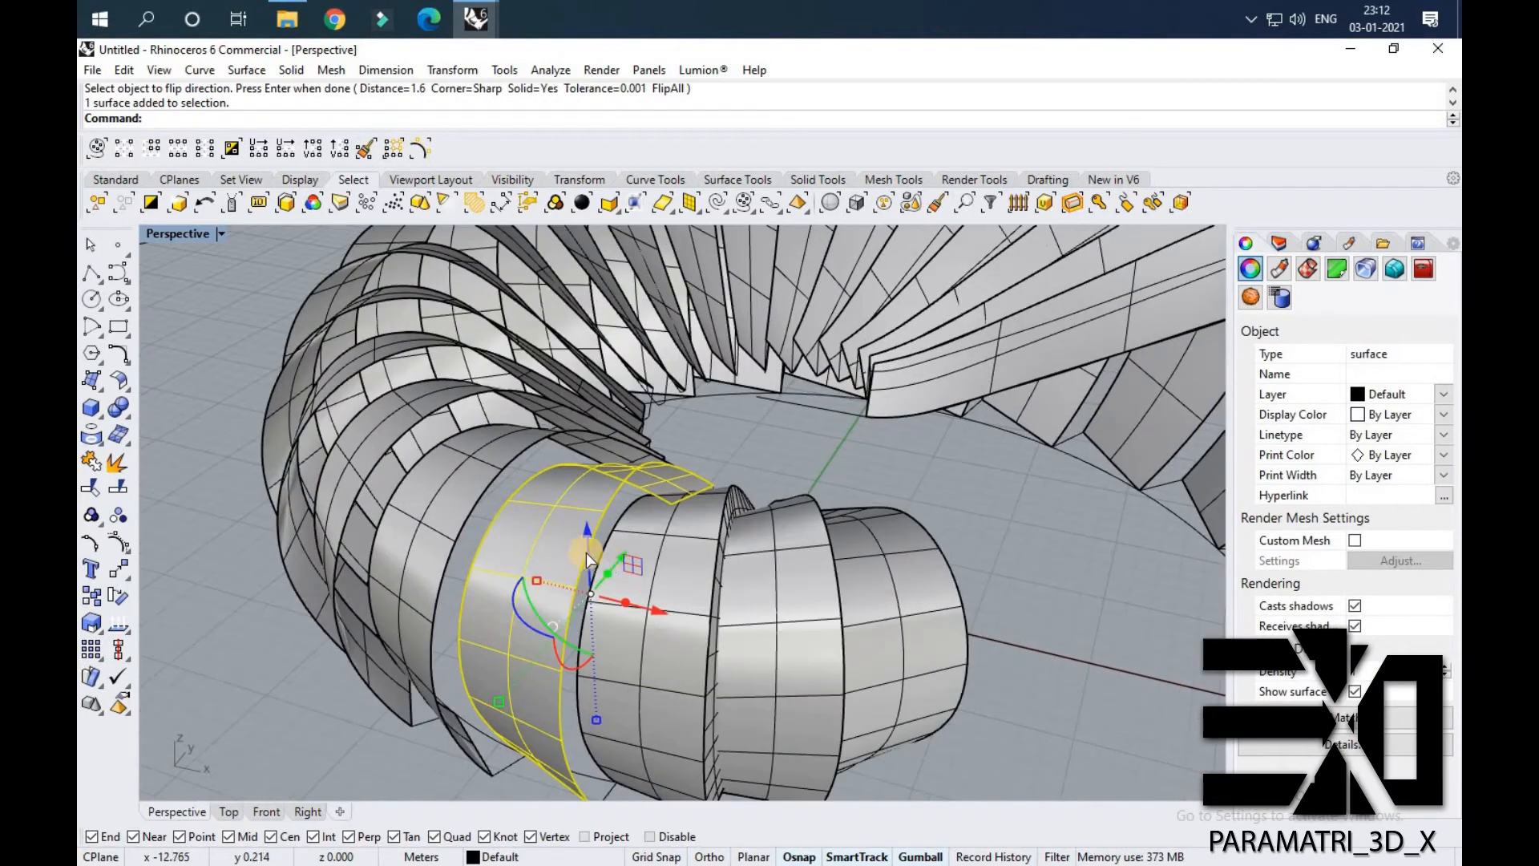
{"action": "right_click", "coordinate": [603, 561]}
{"action": "right_click", "coordinate": [603, 560]}
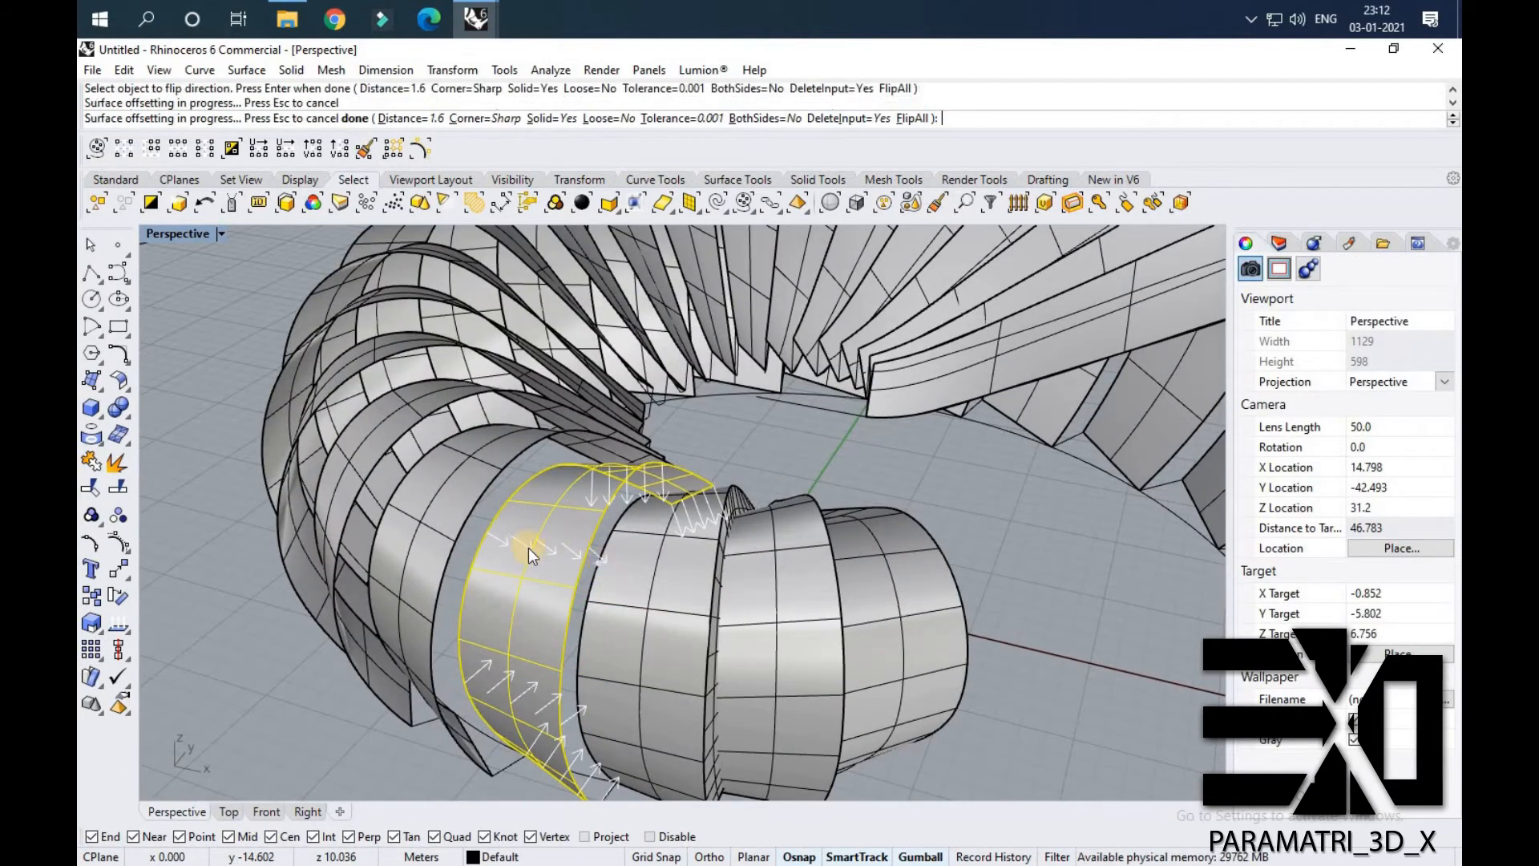
{"action": "key", "text": "Escape"}
{"action": "left_click", "coordinate": [459, 483]}
{"action": "right_click", "coordinate": [459, 484]}
{"action": "left_click", "coordinate": [460, 484]}
{"action": "right_click", "coordinate": [489, 497]}
Continue around the ring and offset two more thin shells into solids at distance 1.6 with the direction flipped inward.
{"action": "scroll", "coordinate": [488, 497], "scroll_direction": "down", "scroll_amount": 3}
{"action": "right_click_drag", "start_coordinate": [377, 489], "coordinate": [524, 547]}
{"action": "scroll", "coordinate": [454, 533], "scroll_direction": "up", "scroll_amount": 2}
{"action": "left_click", "coordinate": [455, 534]}
{"action": "right_click", "coordinate": [455, 534]}
{"action": "left_click", "coordinate": [456, 534]}
{"action": "right_click", "coordinate": [456, 534]}
{"action": "key", "text": "Escape"}
{"action": "right_click", "coordinate": [465, 560]}
{"action": "left_click", "coordinate": [465, 561]}
{"action": "right_click", "coordinate": [465, 561]}
{"action": "left_click", "coordinate": [466, 561]}
{"action": "right_click", "coordinate": [467, 561]}
Thicken the following two shells on the ring's outer curve with OffsetSrf at 1.6, flipping each direction inward.
{"action": "left_click", "coordinate": [441, 552]}
{"action": "right_click", "coordinate": [441, 551]}
{"action": "left_click", "coordinate": [441, 552]}
{"action": "right_click", "coordinate": [445, 551]}
{"action": "right_click", "coordinate": [423, 576]}
{"action": "left_click", "coordinate": [423, 576]}
{"action": "right_click", "coordinate": [423, 575]}
{"action": "left_click", "coordinate": [427, 574]}
{"action": "right_click", "coordinate": [430, 574]}
Offset the shell adjoining the finished solids and its neighbour inward by 1.6 as solids.
{"action": "left_click", "coordinate": [525, 549]}
{"action": "right_click", "coordinate": [525, 548]}
{"action": "left_click", "coordinate": [525, 549]}
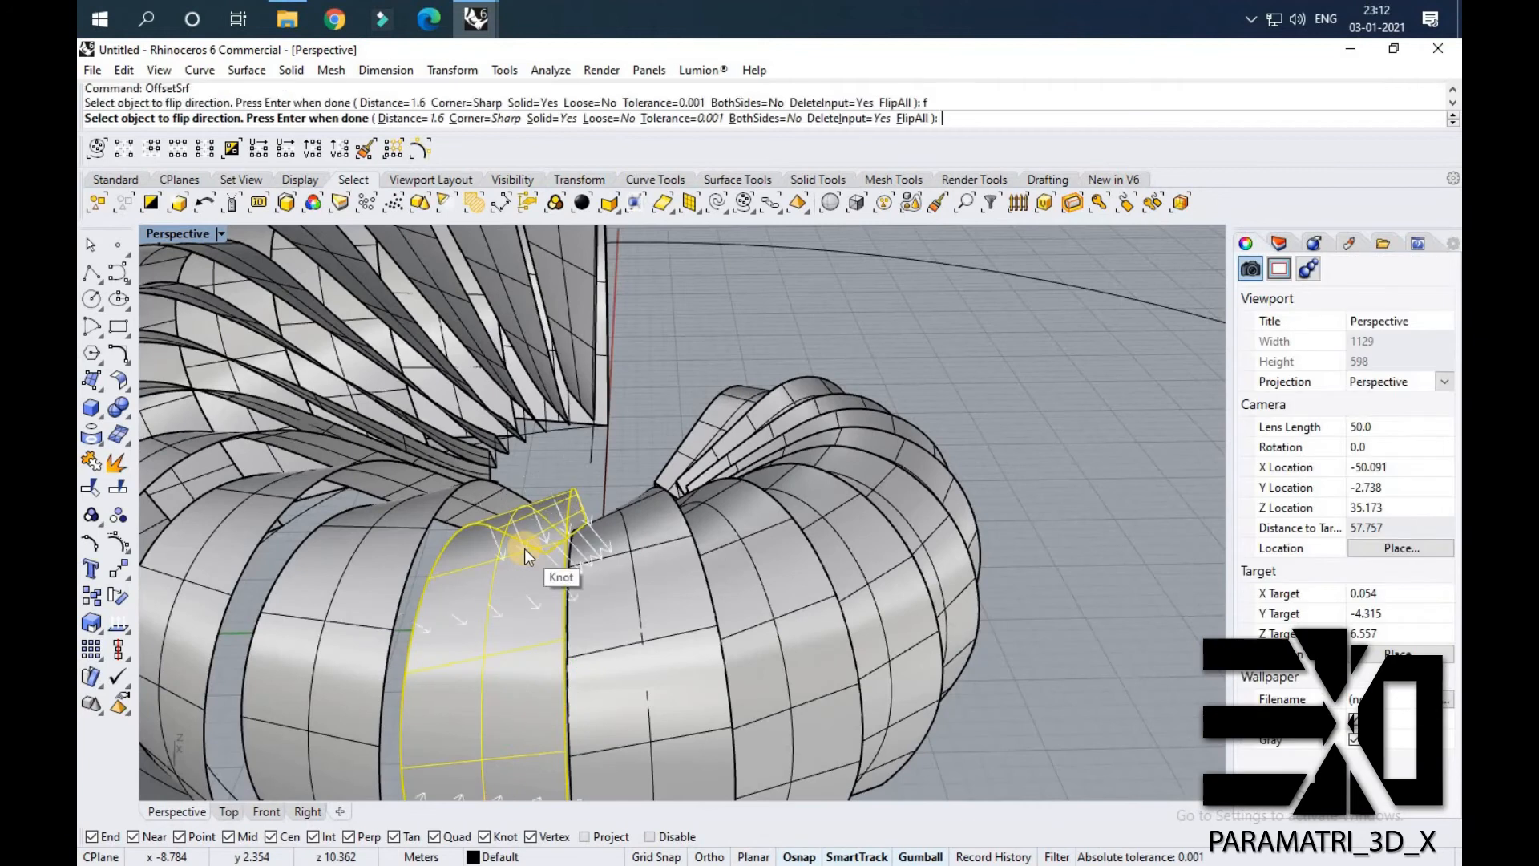
{"action": "right_click", "coordinate": [525, 548]}
{"action": "left_click", "coordinate": [403, 542]}
{"action": "right_click", "coordinate": [403, 542]}
{"action": "left_click", "coordinate": [403, 542]}
{"action": "right_click", "coordinate": [403, 541]}
Turn the next pair of thin shells toward the back of the ring into solids with an inward offset of 1.6.
{"action": "right_click_drag", "start_coordinate": [432, 552], "coordinate": [704, 685]}
{"action": "left_click", "coordinate": [383, 555]}
{"action": "right_click", "coordinate": [385, 555]}
{"action": "left_click", "coordinate": [385, 555]}
{"action": "right_click", "coordinate": [385, 555]}
{"action": "left_click", "coordinate": [436, 558]}
{"action": "right_click", "coordinate": [436, 558]}
{"action": "left_click", "coordinate": [436, 558]}
{"action": "right_click", "coordinate": [436, 558]}
Offset two further shells along the back of the ring into solids at 1.6, flipping the direction inward.
{"action": "scroll", "coordinate": [436, 558], "scroll_direction": "down", "scroll_amount": 4}
{"action": "left_click", "coordinate": [425, 607]}
{"action": "right_click", "coordinate": [425, 606]}
{"action": "type", "text": "f"}
{"action": "right_click", "coordinate": [425, 606]}
{"action": "type", "text": "f"}
{"action": "right_click", "coordinate": [430, 608]}
{"action": "right_click", "coordinate": [430, 607]}
{"action": "left_click", "coordinate": [489, 622]}
{"action": "right_click", "coordinate": [490, 622]}
{"action": "right_click", "coordinate": [489, 622]}
Thicken the next two shells toward the ring's wide end into solids with OffsetSrf at 1.6 and flipped direction.
{"action": "left_click", "coordinate": [547, 643]}
{"action": "right_click", "coordinate": [549, 643]}
{"action": "right_click", "coordinate": [548, 641]}
{"action": "key", "text": "Escape"}
{"action": "left_click", "coordinate": [624, 657]}
{"action": "right_click", "coordinate": [624, 657]}
{"action": "type", "text": "f"}
{"action": "right_click", "coordinate": [624, 657]}
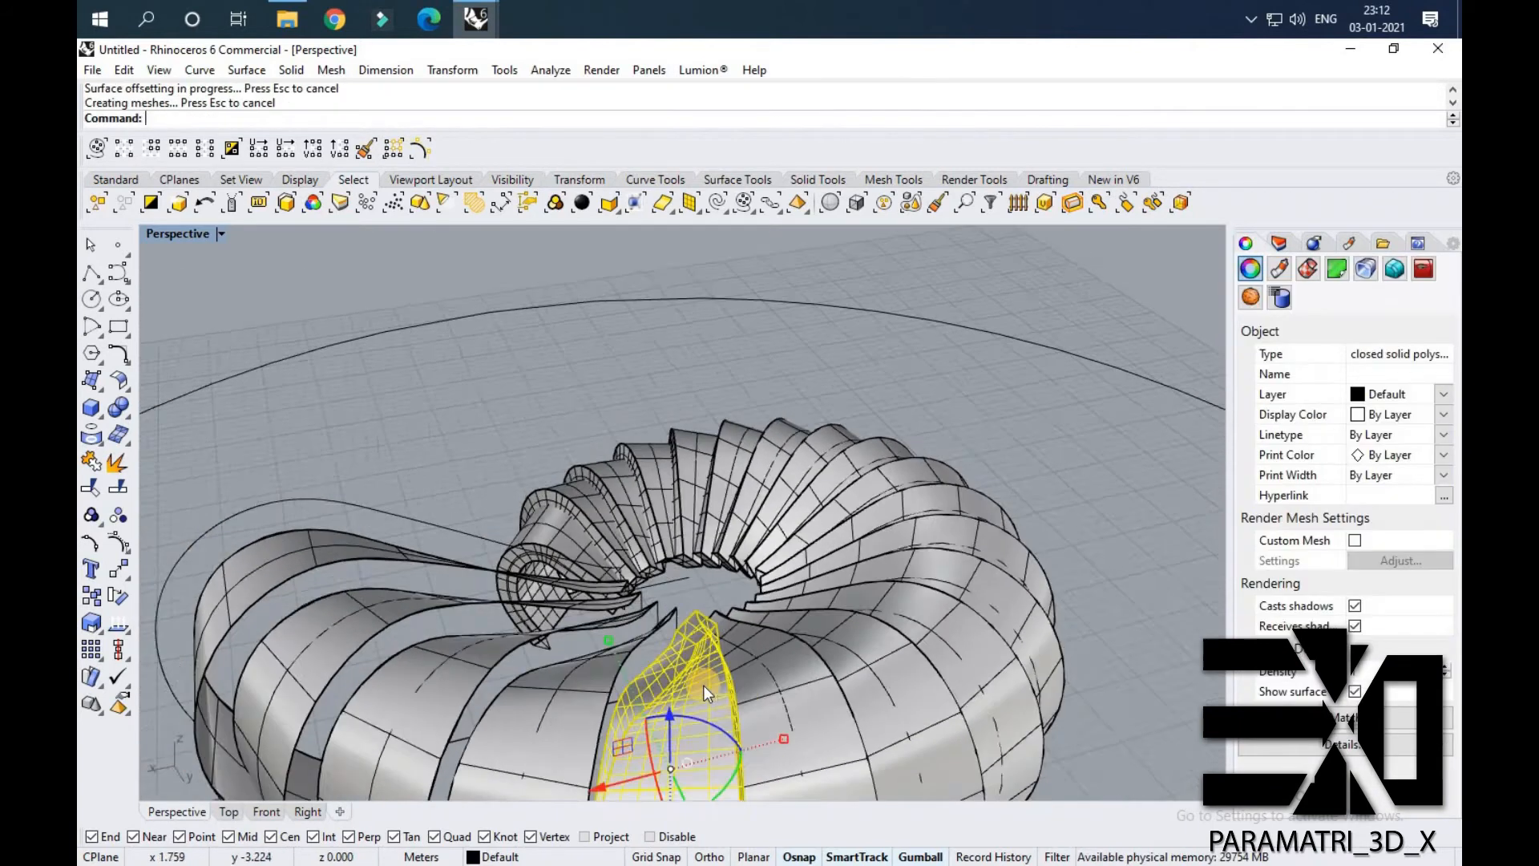
Offset the single thin shell beside the newest solid inward by 1.6 as a solid.
{"action": "left_click", "coordinate": [701, 686]}
{"action": "right_click", "coordinate": [701, 686]}
{"action": "type", "text": "f"}
{"action": "right_click", "coordinate": [701, 686]}
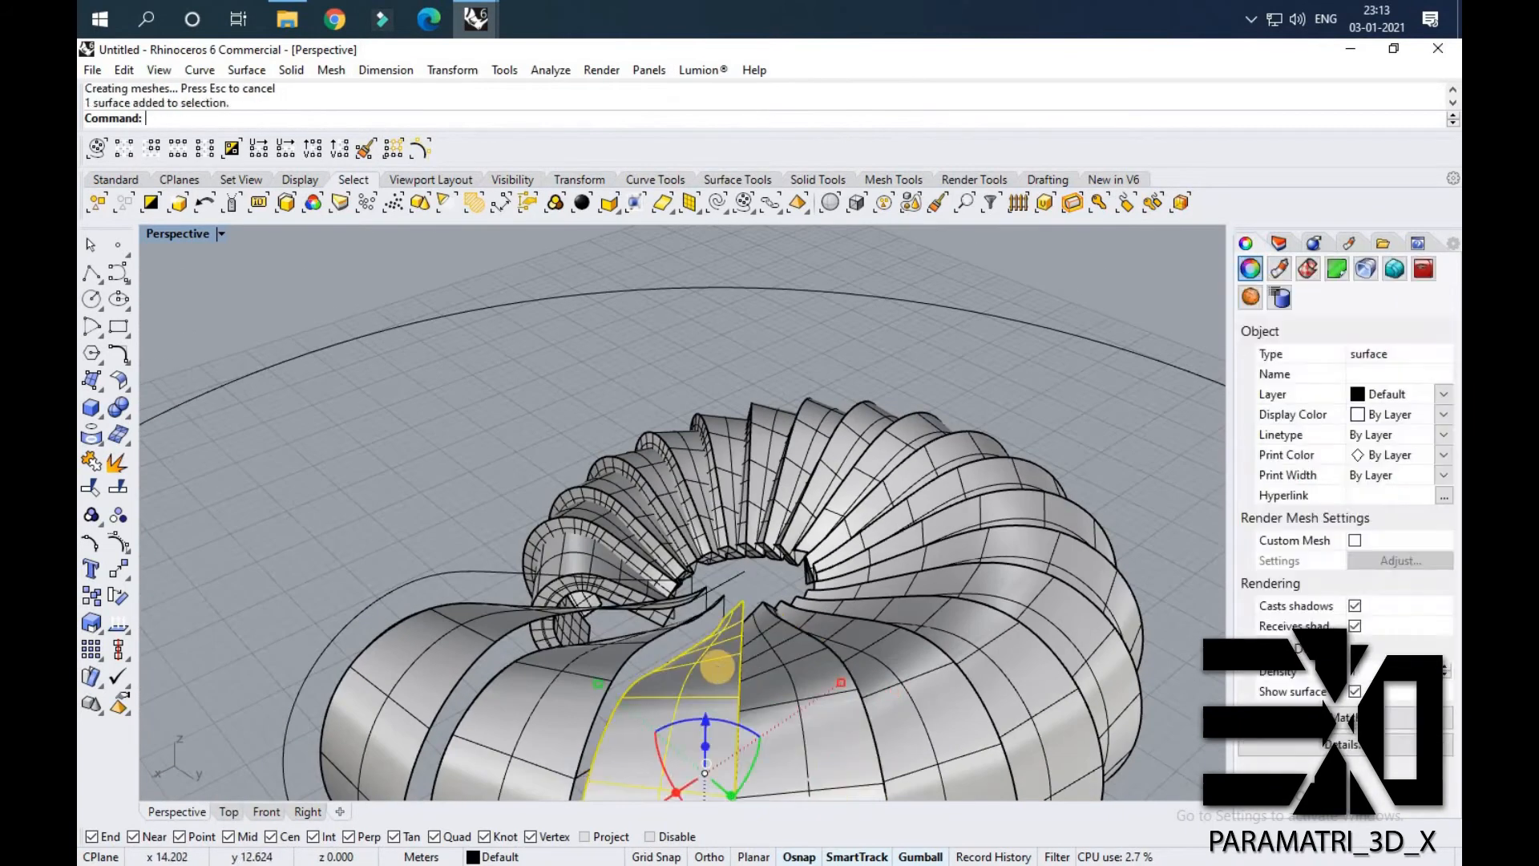
{"action": "key", "text": "Escape"}
Offset the next remaining shell near the ring's wide end into a solid at 1.6 with all directions flipped.
{"action": "mouse_move", "coordinate": [720, 667]}
{"action": "right_mouse_down"}
{"action": "mouse_move", "coordinate": [789, 657]}
{"action": "mouse_move", "coordinate": [716, 647]}
{"action": "right_mouse_up"}
{"action": "left_click", "coordinate": [778, 667]}
{"action": "right_click", "coordinate": [777, 667]}
{"action": "type", "text": "f"}
{"action": "right_click", "coordinate": [777, 667]}
{"action": "right_click", "coordinate": [778, 667]}
Offset the last thin shell at the wide open end into a solid at distance 1.6 with the direction flipped.
{"action": "left_click", "coordinate": [789, 658]}
{"action": "type", "text": "f"}
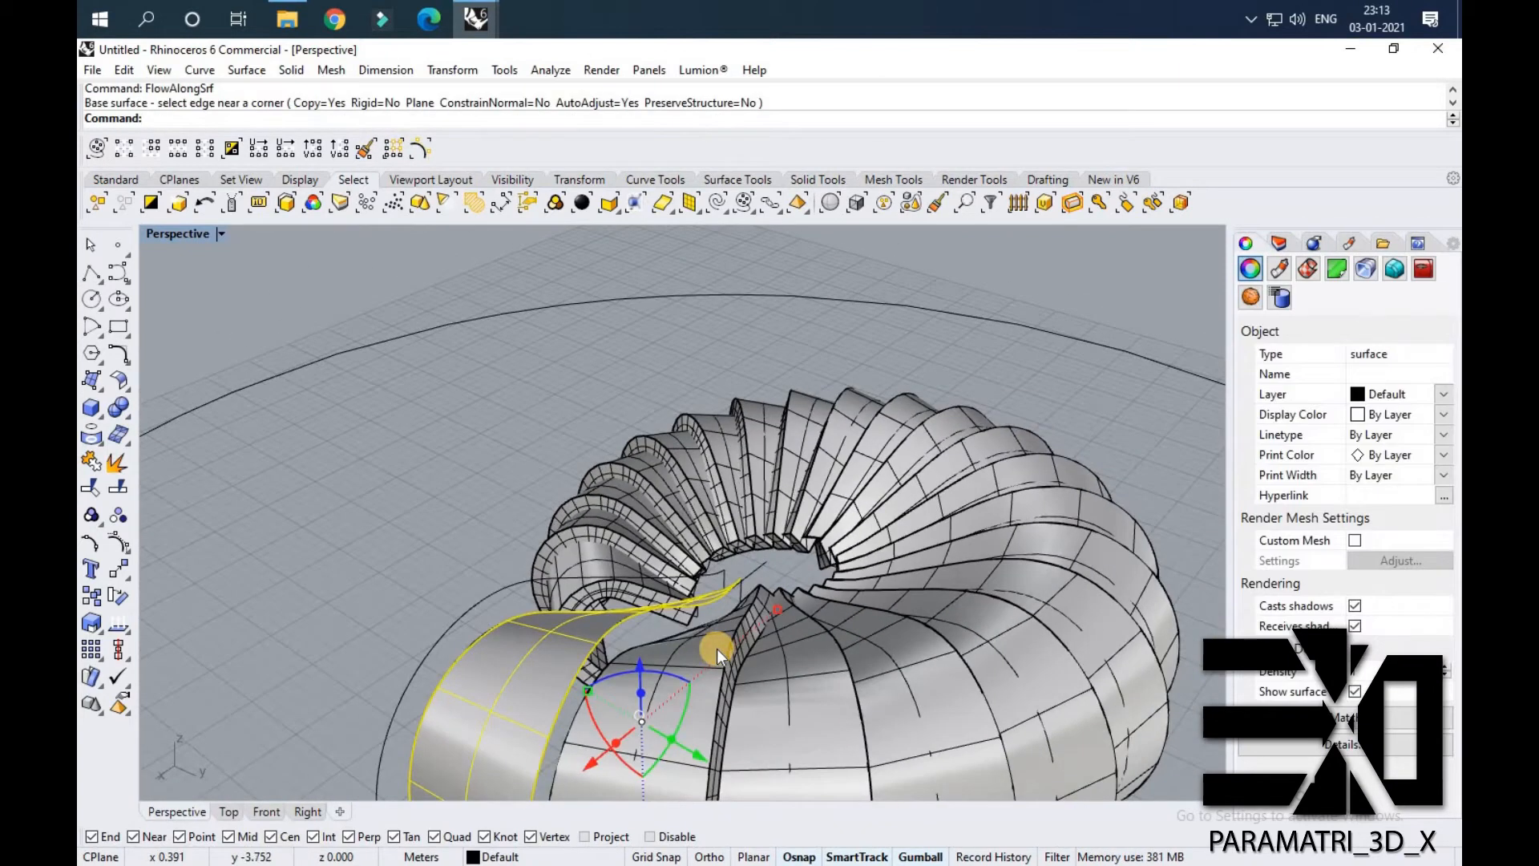
{"action": "type", "text": "o"}
{"action": "right_click", "coordinate": [601, 620]}
{"action": "type", "text": "f"}
{"action": "right_click", "coordinate": [601, 621]}
{"action": "right_click", "coordinate": [601, 621]}
{"action": "right_click_drag", "start_coordinate": [612, 574], "coordinate": [827, 489]}
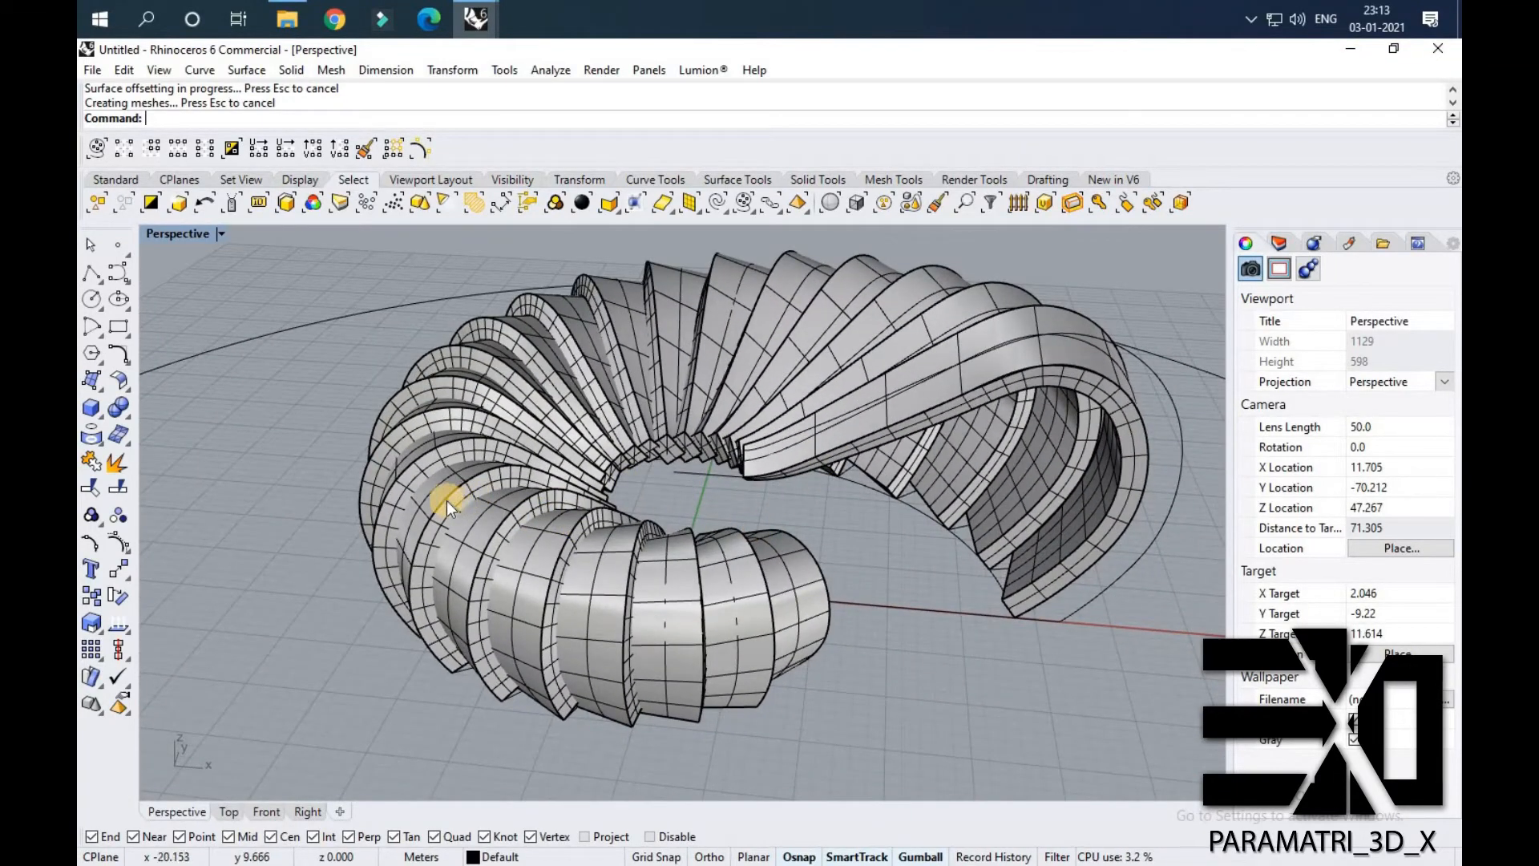
Inspect the thickened shells and compare them with the rib bands in the finished reference model sd.3dm.
{"action": "scroll", "coordinate": [454, 502], "scroll_direction": "down", "scroll_amount": 10}
{"action": "right_click_drag", "start_coordinate": [461, 508], "coordinate": [475, 523]}
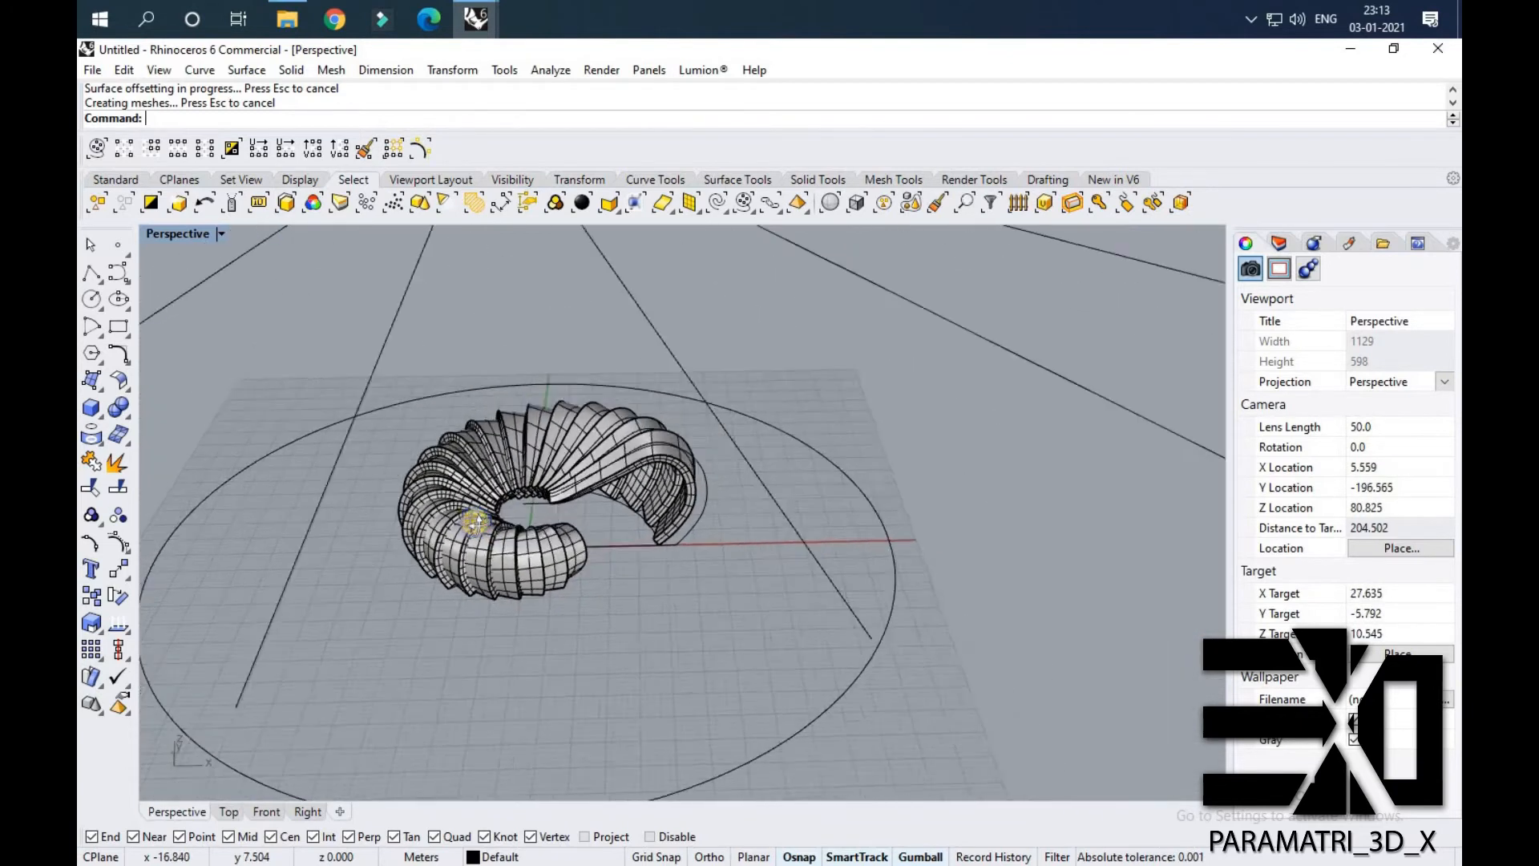
{"action": "scroll", "coordinate": [618, 498], "scroll_direction": "up", "scroll_amount": 14}
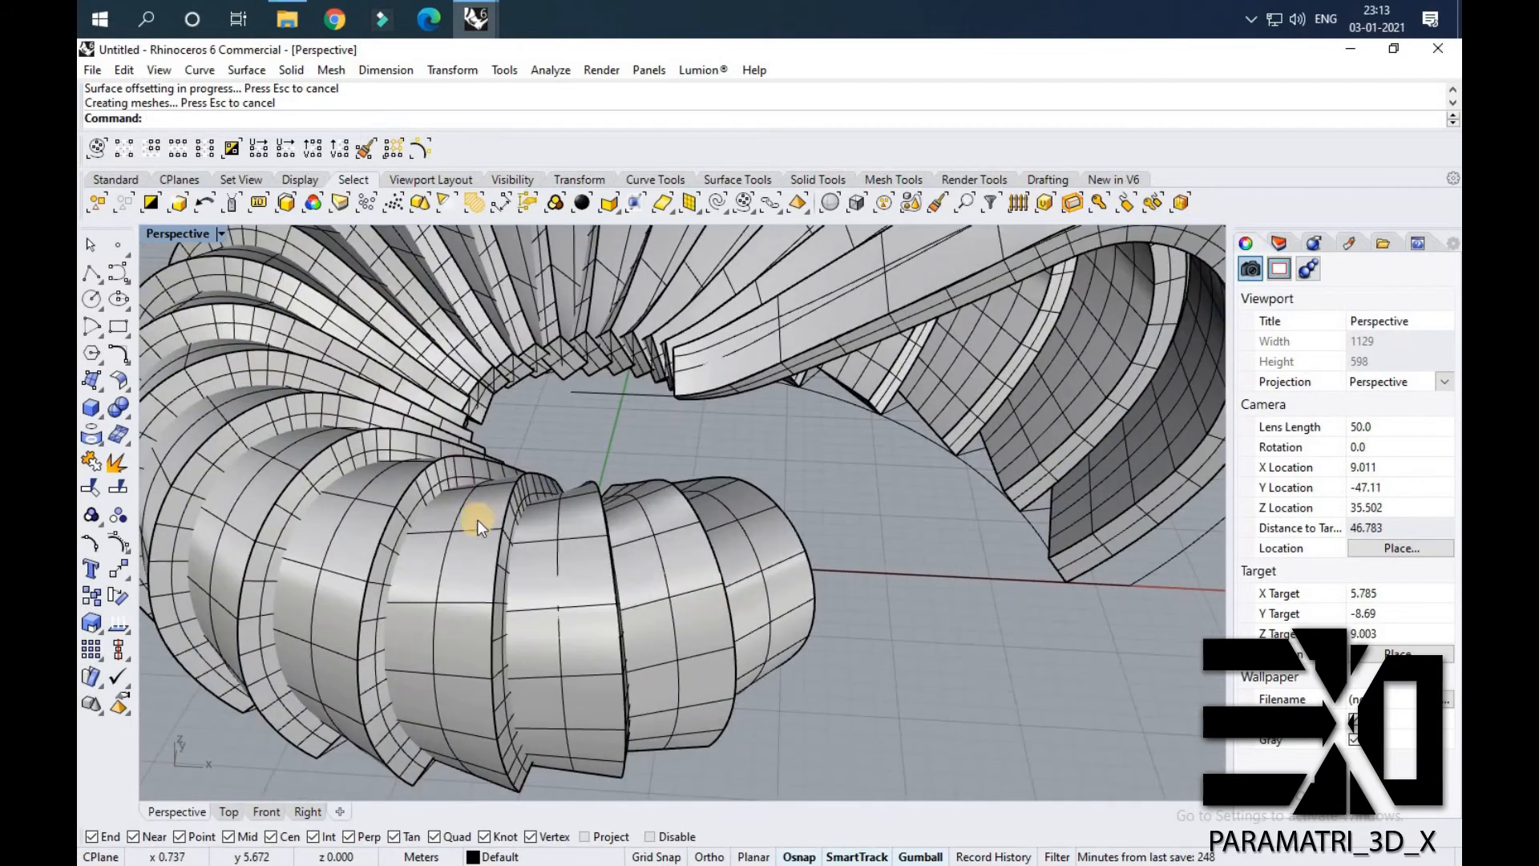
{"action": "left_click", "coordinate": [484, 506]}
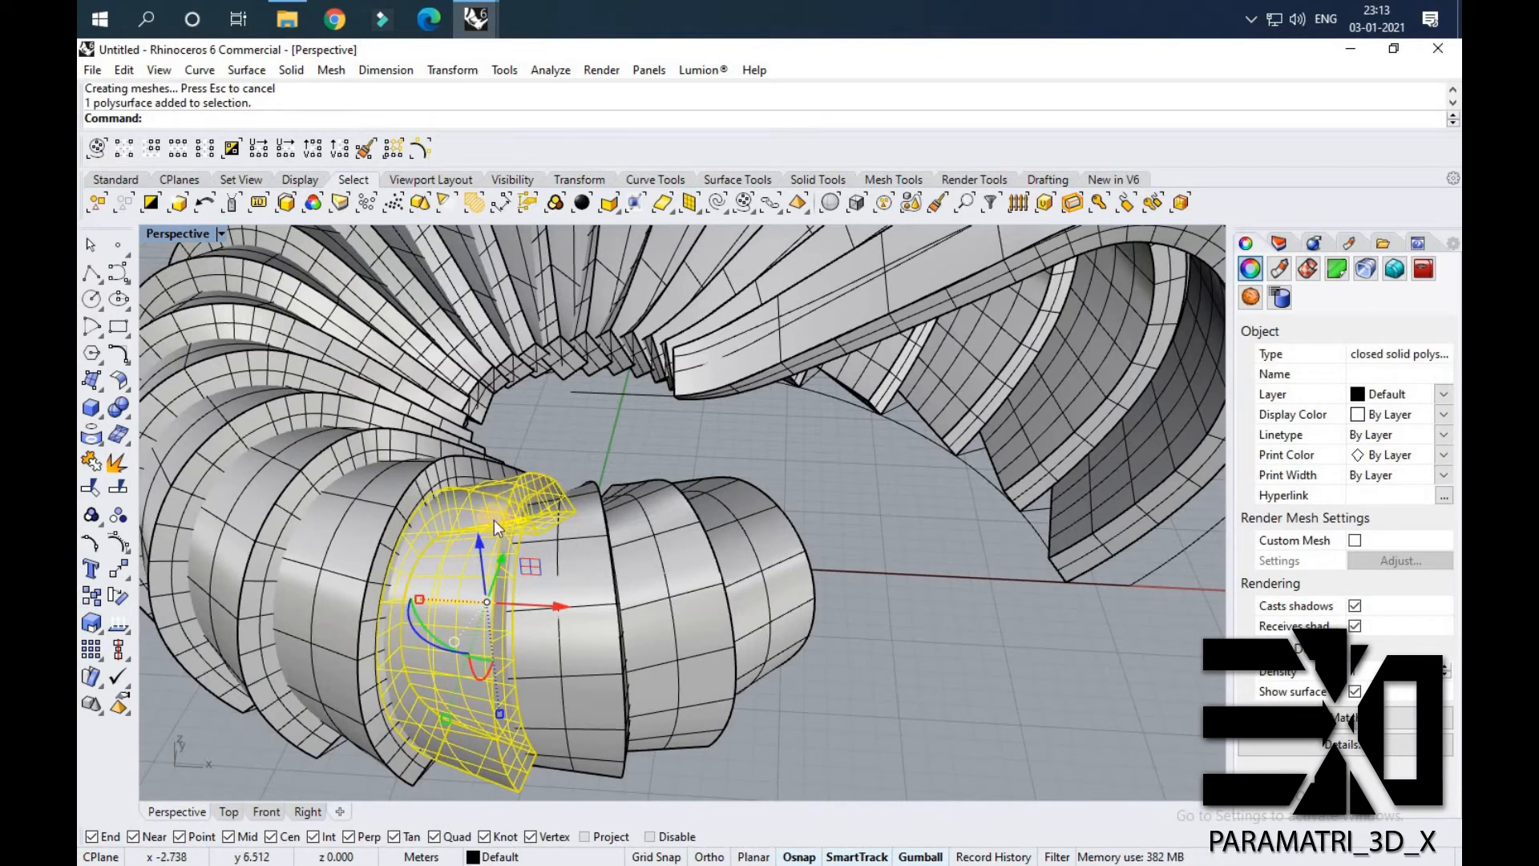
{"action": "left_click", "coordinate": [476, 20]}
{"action": "left_click", "coordinate": [584, 132]}
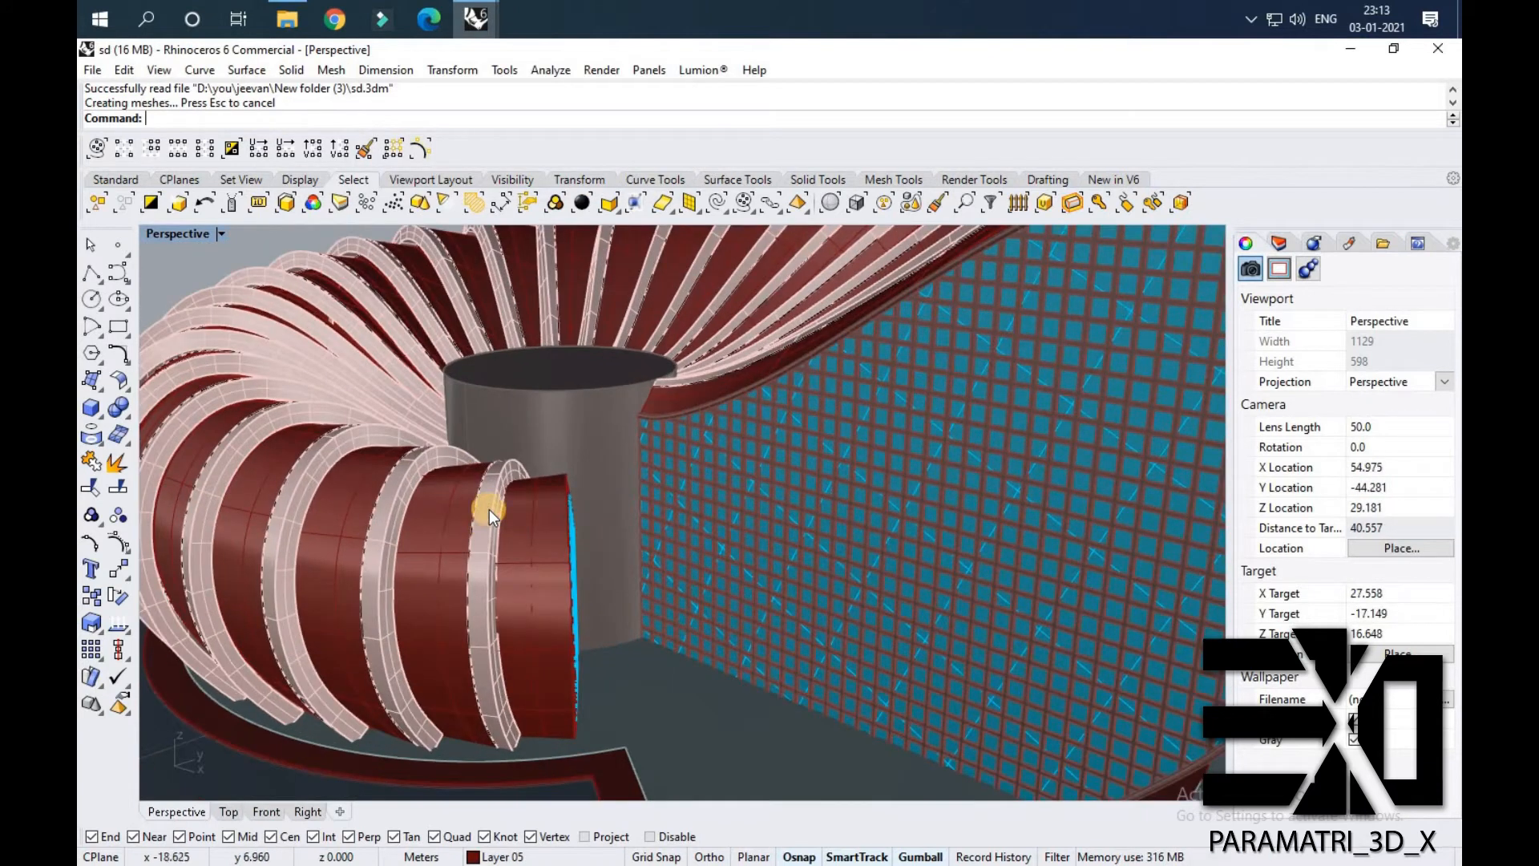
{"action": "left_click", "coordinate": [489, 508]}
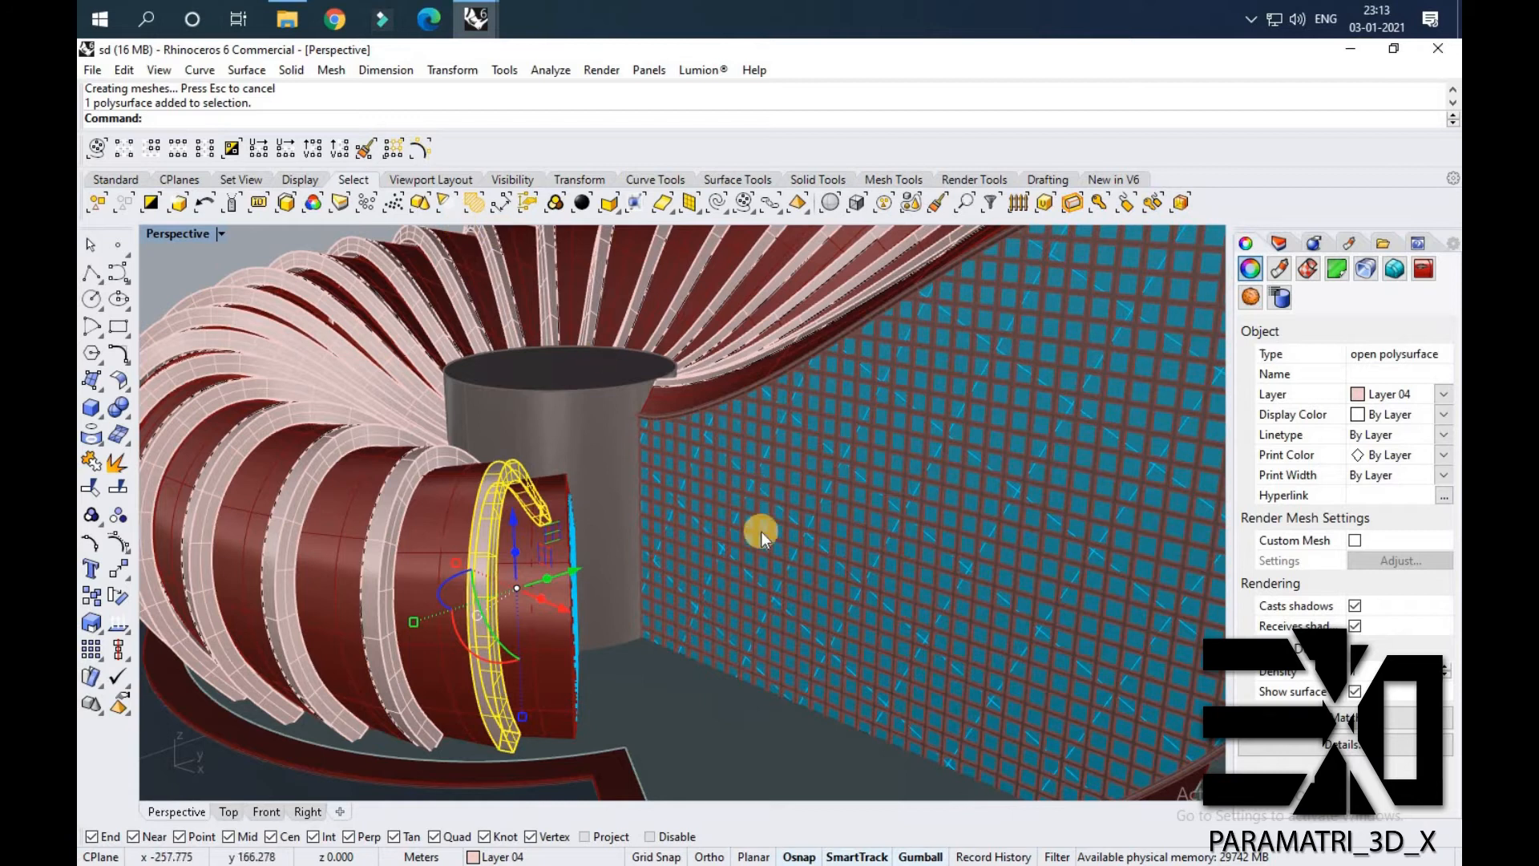
{"action": "scroll", "coordinate": [561, 409], "scroll_direction": "down", "scroll_amount": 5}
{"action": "mouse_move", "coordinate": [487, 26]}
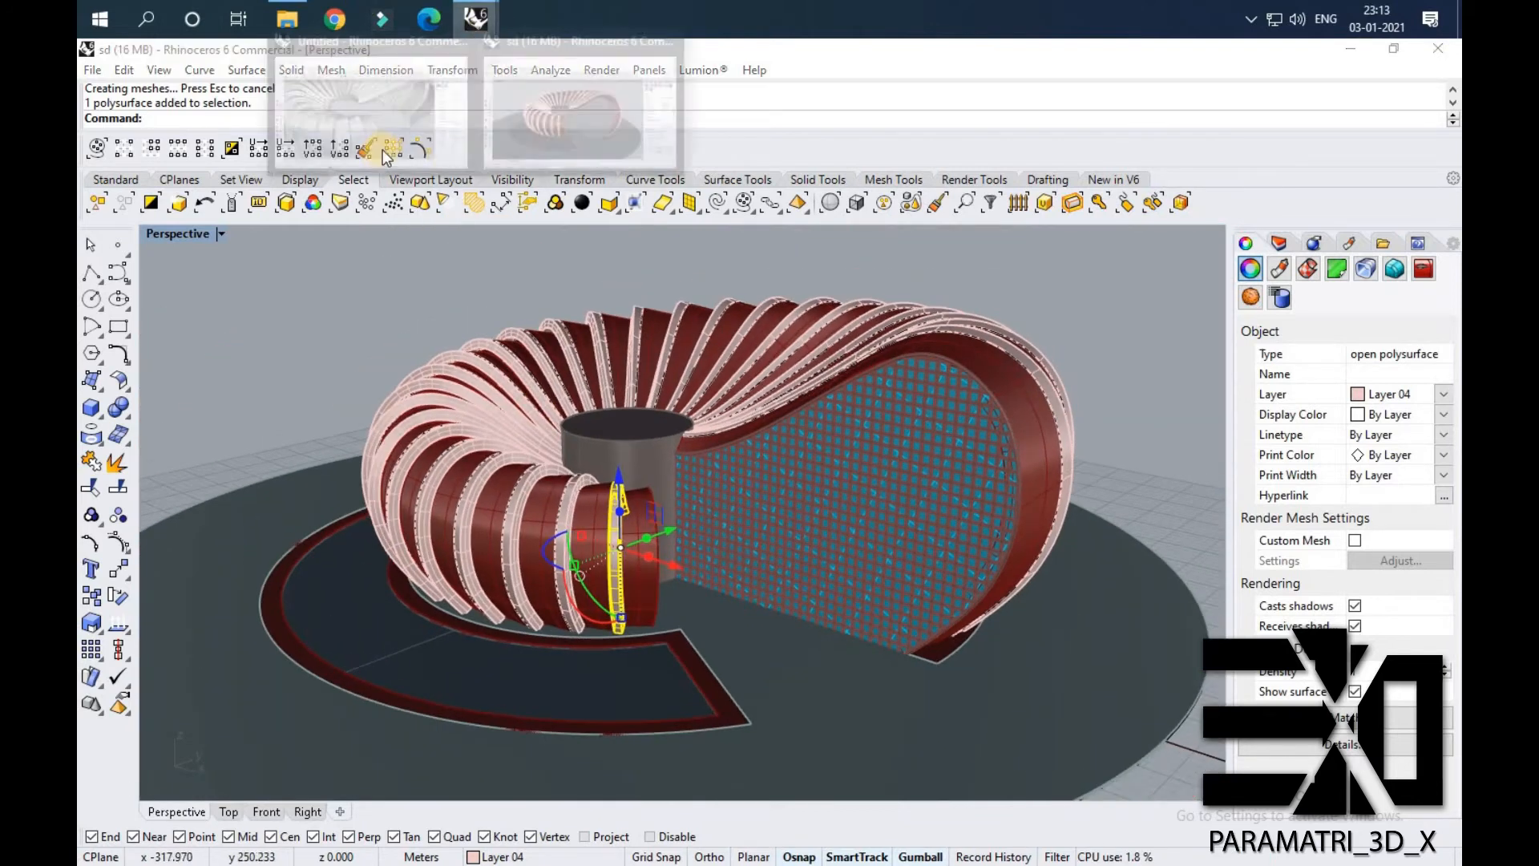
{"action": "left_click", "coordinate": [383, 149]}
In the Top view, delete the two radial construction lines that cross the ring's open gap.
{"action": "scroll", "coordinate": [657, 572], "scroll_direction": "down", "scroll_amount": 10}
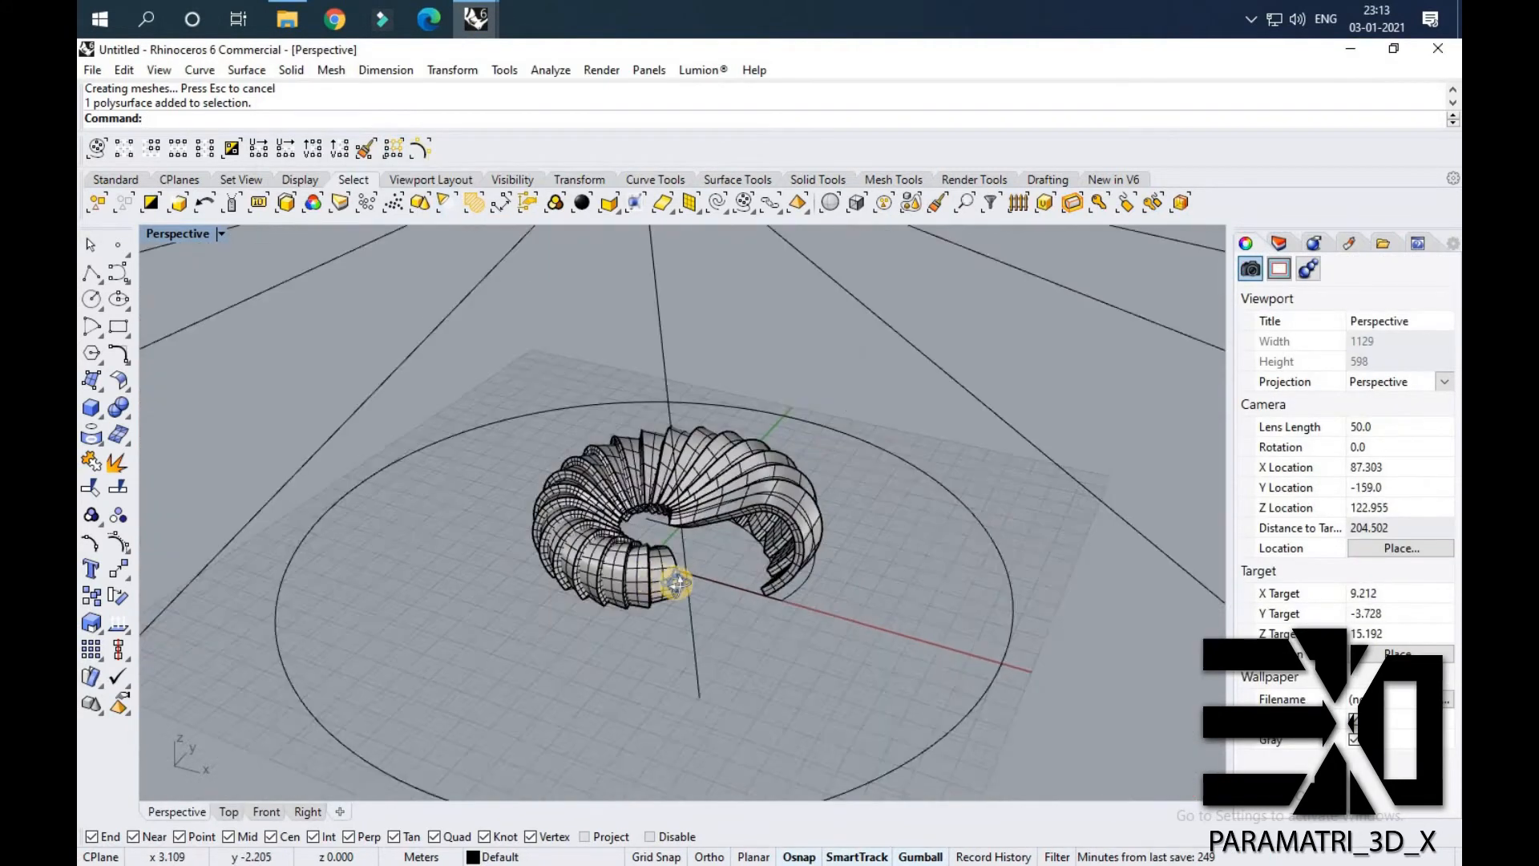
{"action": "double_click", "coordinate": [171, 233]}
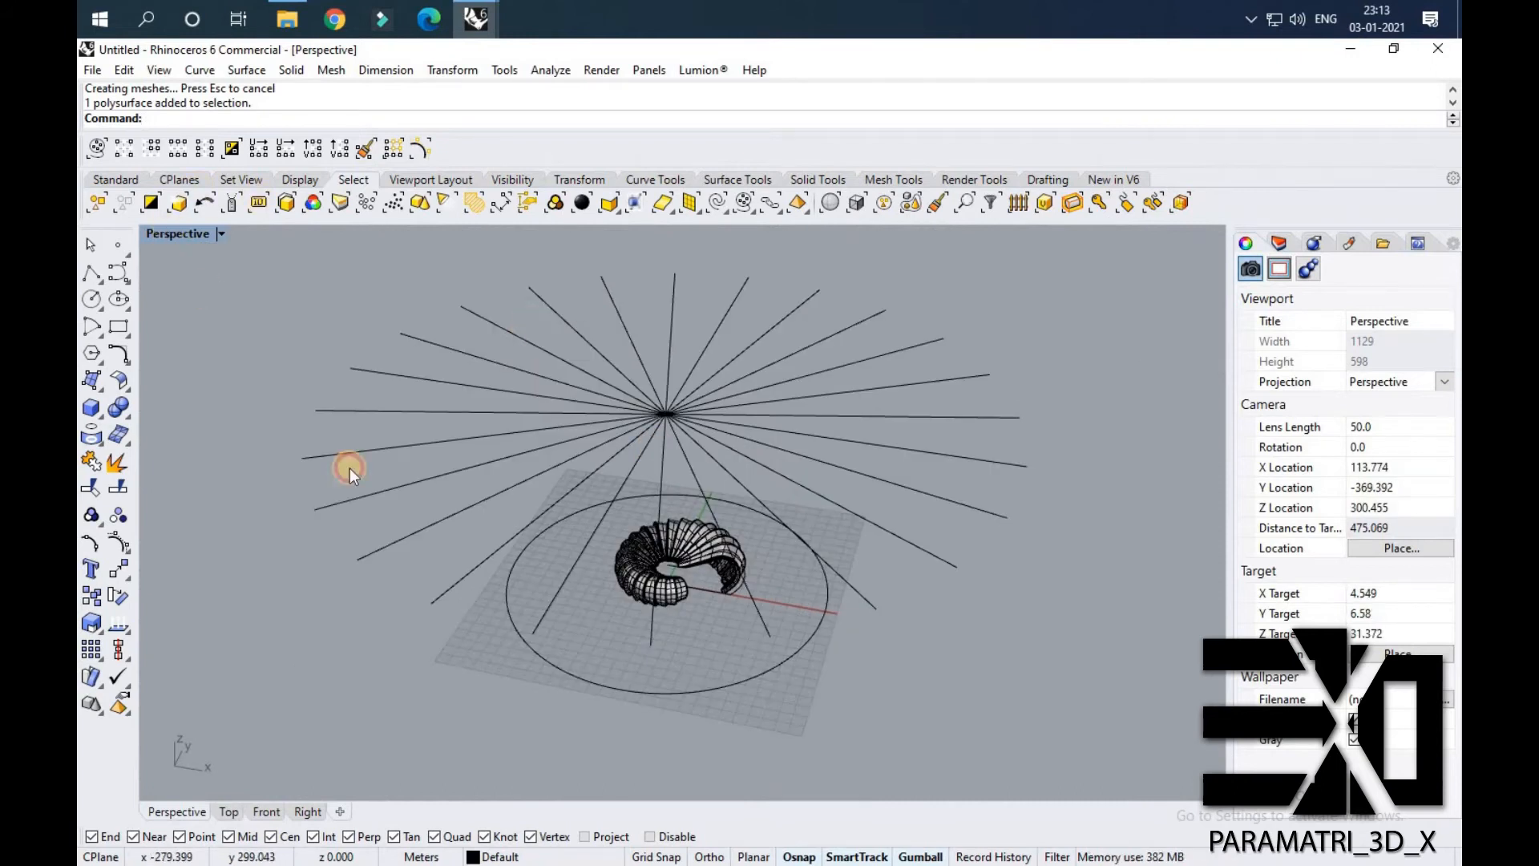
{"action": "double_click", "coordinate": [156, 523]}
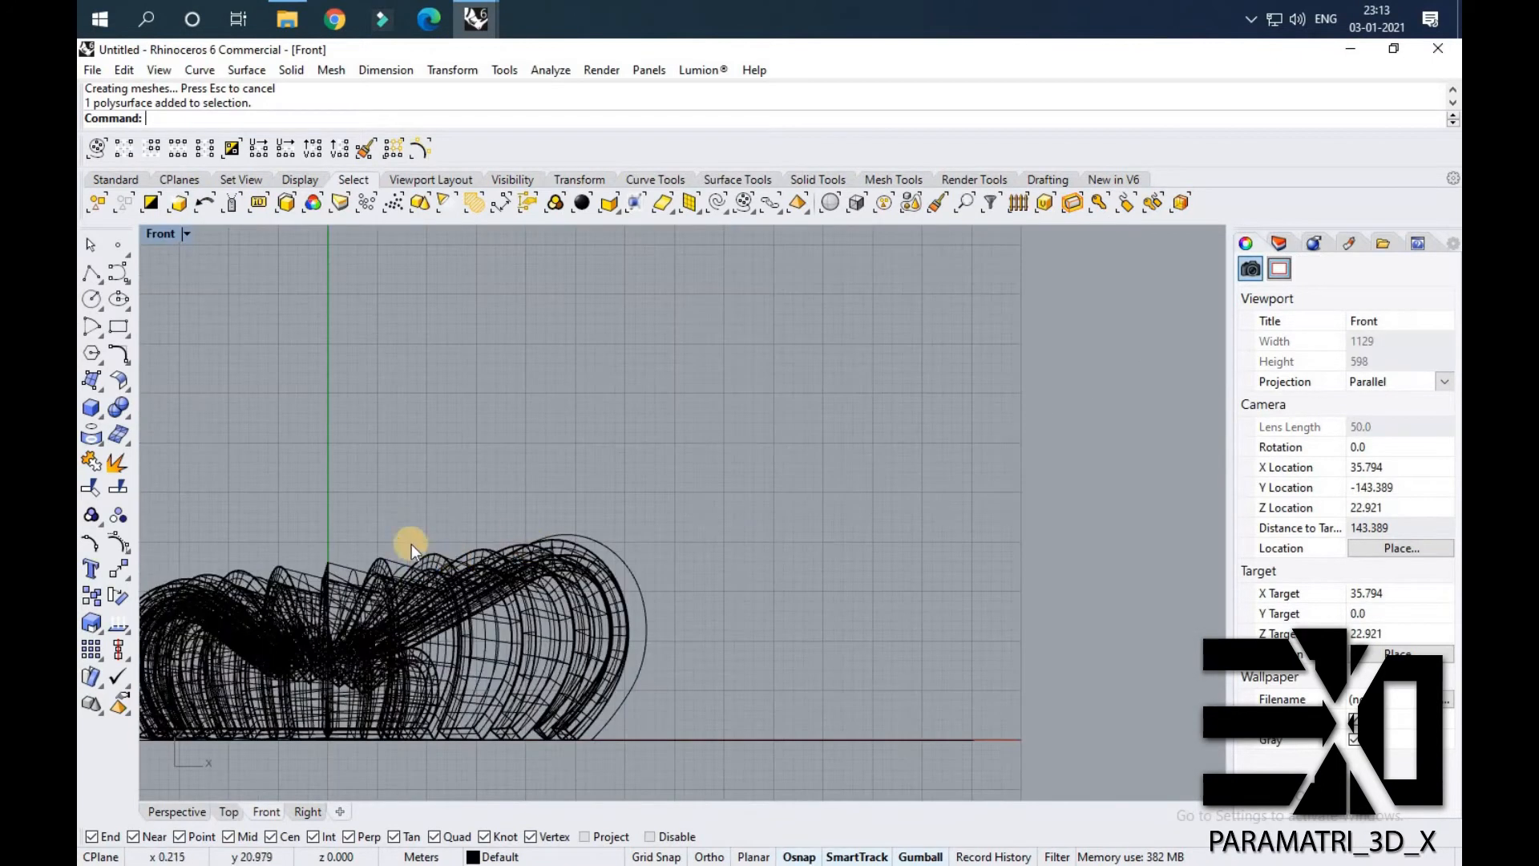
{"action": "double_click", "coordinate": [165, 234]}
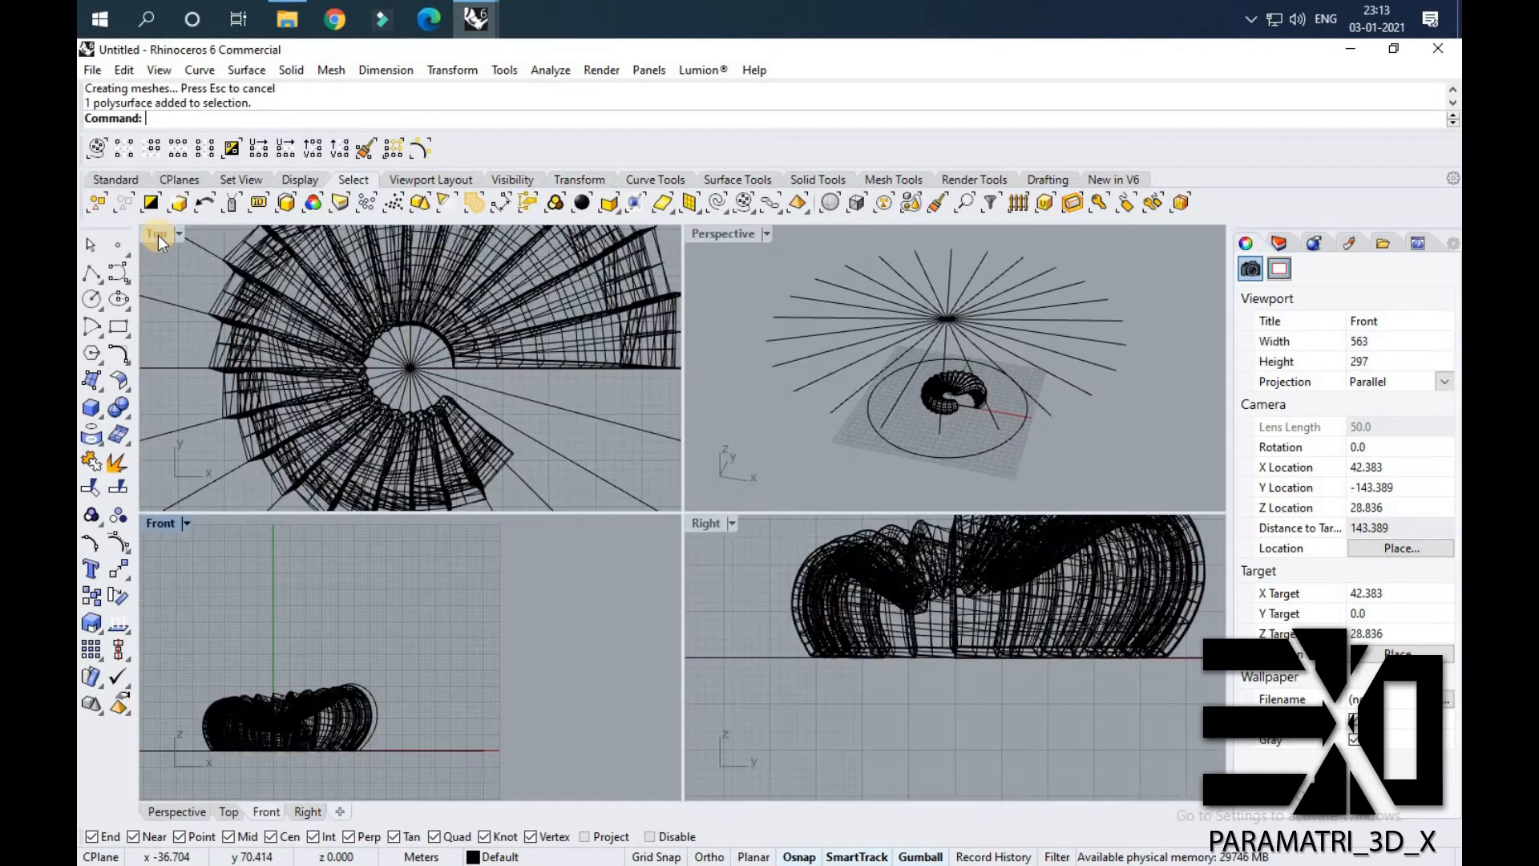
{"action": "double_click", "coordinate": [158, 234]}
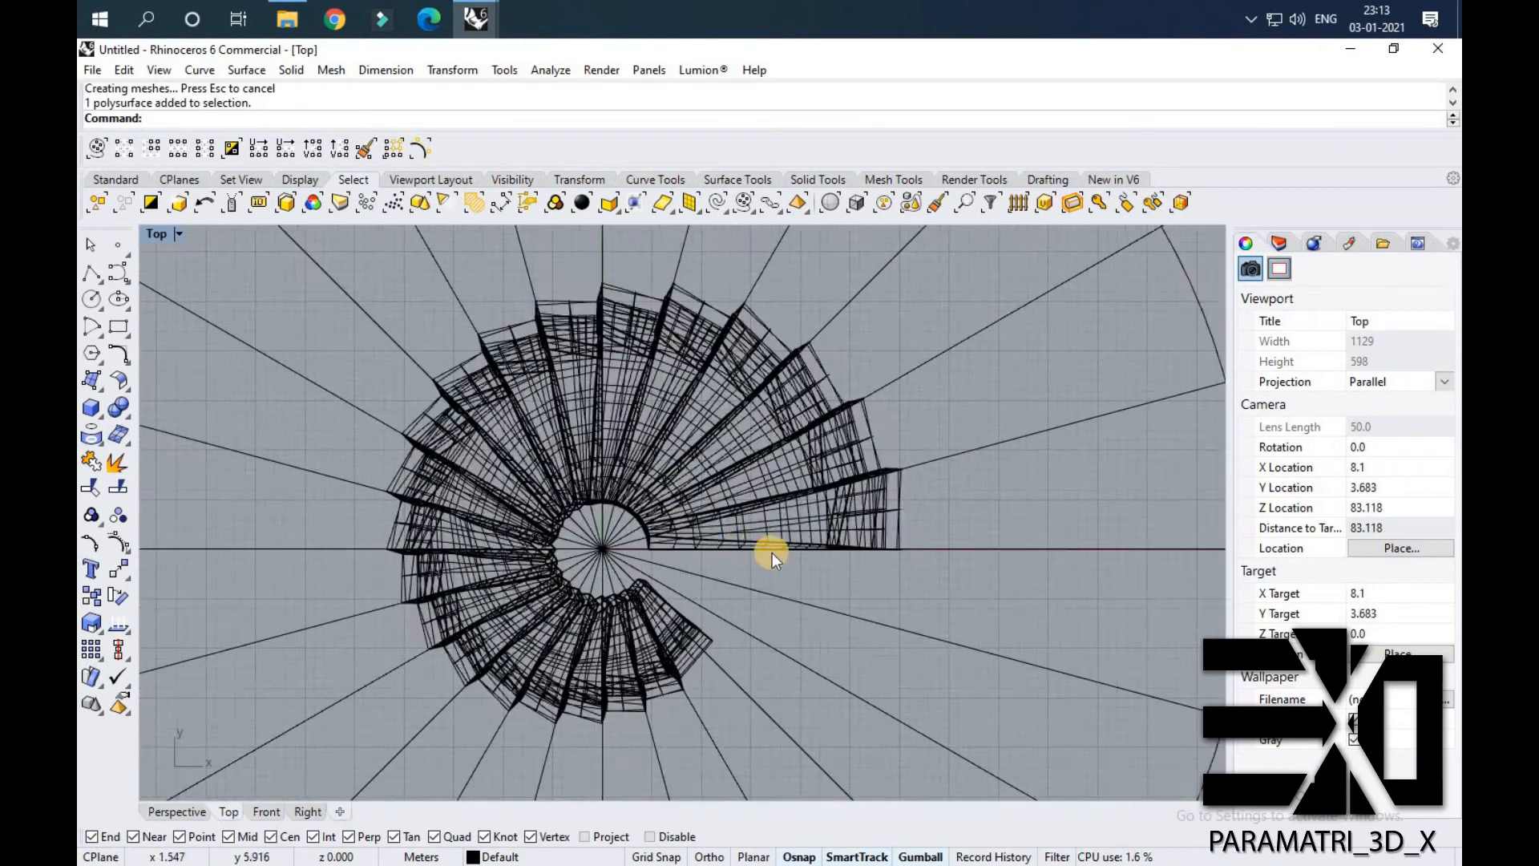
{"action": "scroll", "coordinate": [797, 604], "scroll_direction": "up", "scroll_amount": 4}
{"action": "left_click_drag", "start_coordinate": [787, 455], "coordinate": [787, 449]}
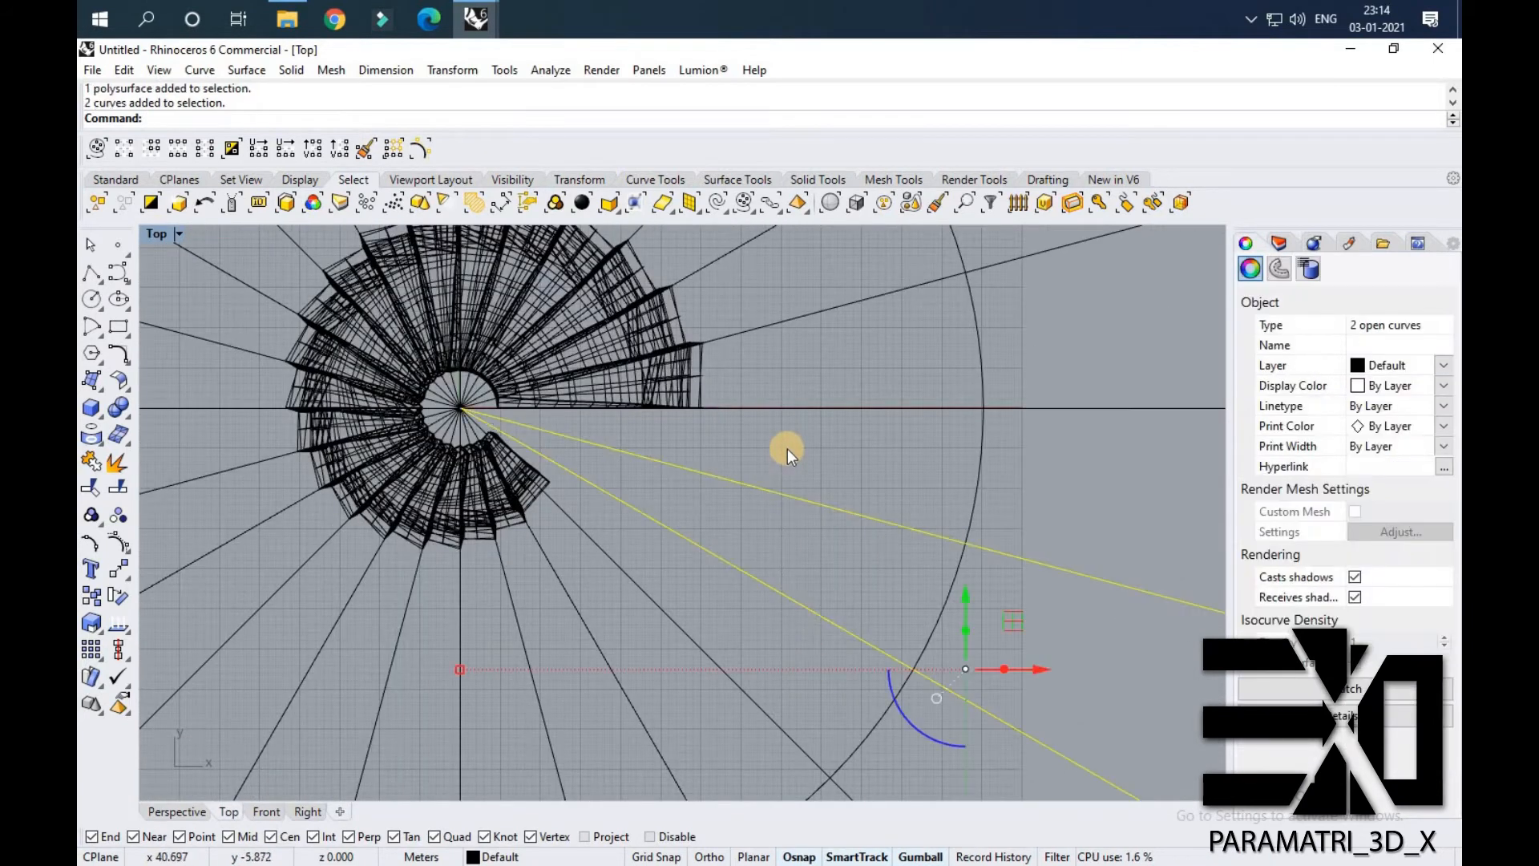
{"action": "scroll", "coordinate": [623, 462], "scroll_direction": "down", "scroll_amount": 2}
{"action": "key", "text": "Delete"}
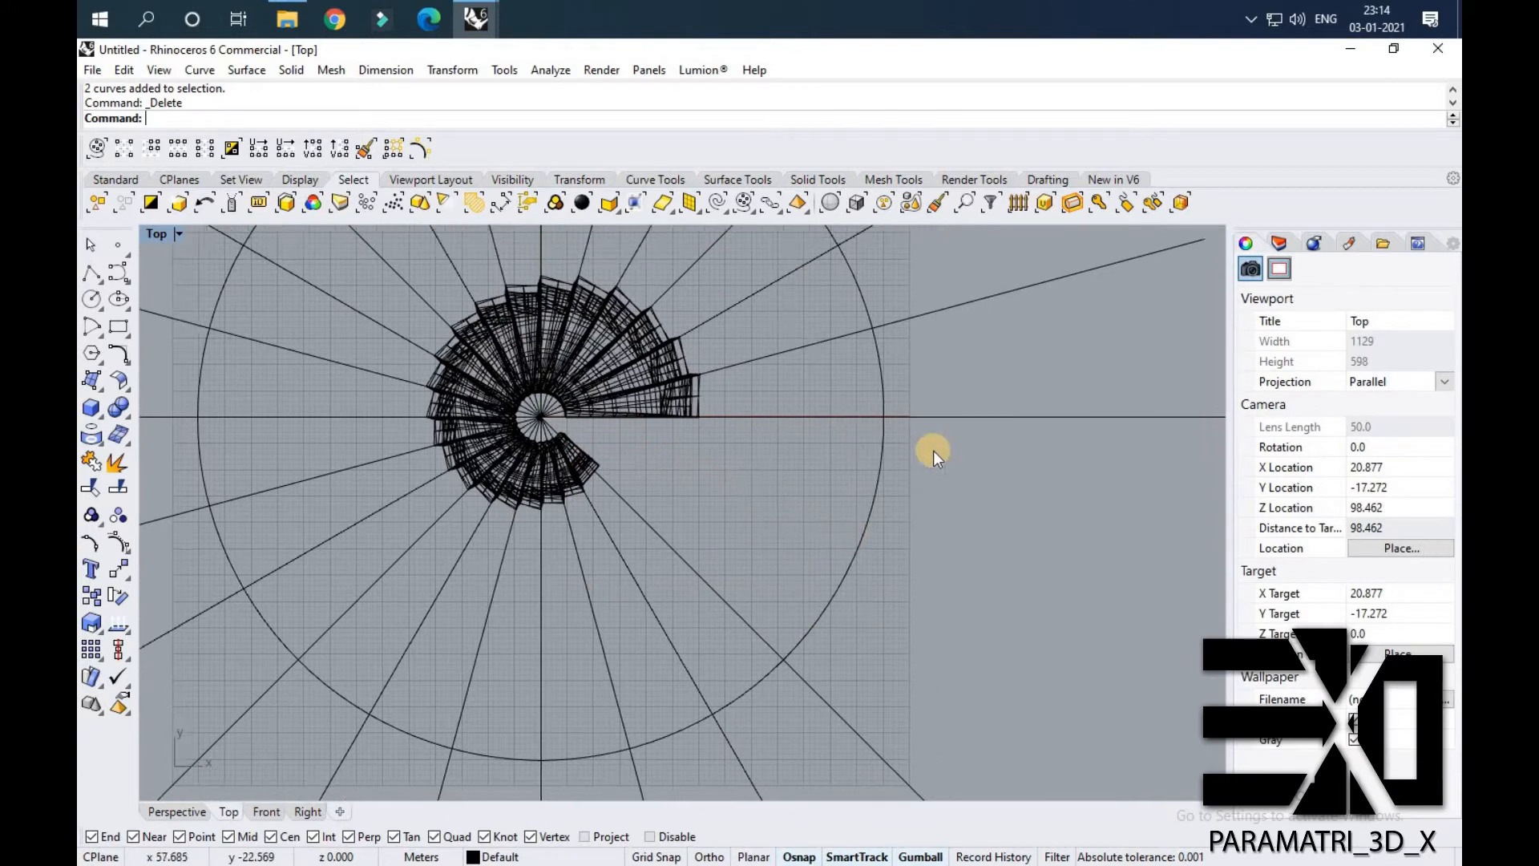
Rotate all remaining radial construction lines about their common centre by about 3 degrees clockwise.
{"action": "scroll", "coordinate": [933, 451], "scroll_direction": "down", "scroll_amount": 5}
{"action": "scroll", "coordinate": [573, 629], "scroll_direction": "up", "scroll_amount": 2}
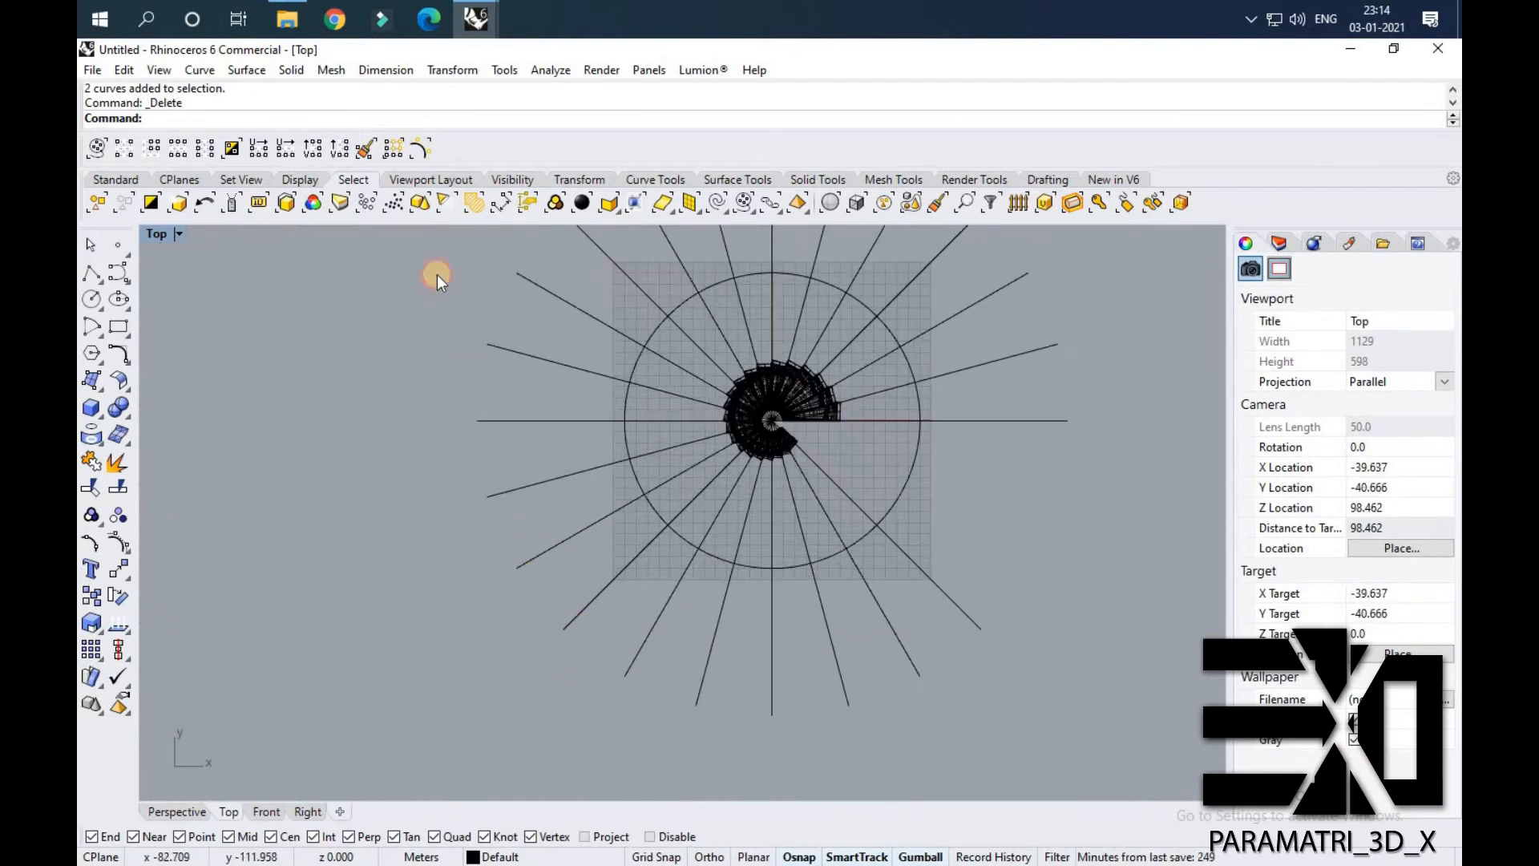
{"action": "left_click_drag", "start_coordinate": [585, 674], "coordinate": [437, 274]}
{"action": "scroll", "coordinate": [448, 441], "scroll_direction": "down", "scroll_amount": 8}
{"action": "scroll", "coordinate": [579, 373], "scroll_direction": "up", "scroll_amount": 6}
{"action": "left_click_drag", "start_coordinate": [921, 342], "coordinate": [782, 452]}
{"action": "left_click_drag", "start_coordinate": [669, 676], "coordinate": [428, 648]}
{"action": "scroll", "coordinate": [742, 210], "scroll_direction": "up", "scroll_amount": 1}
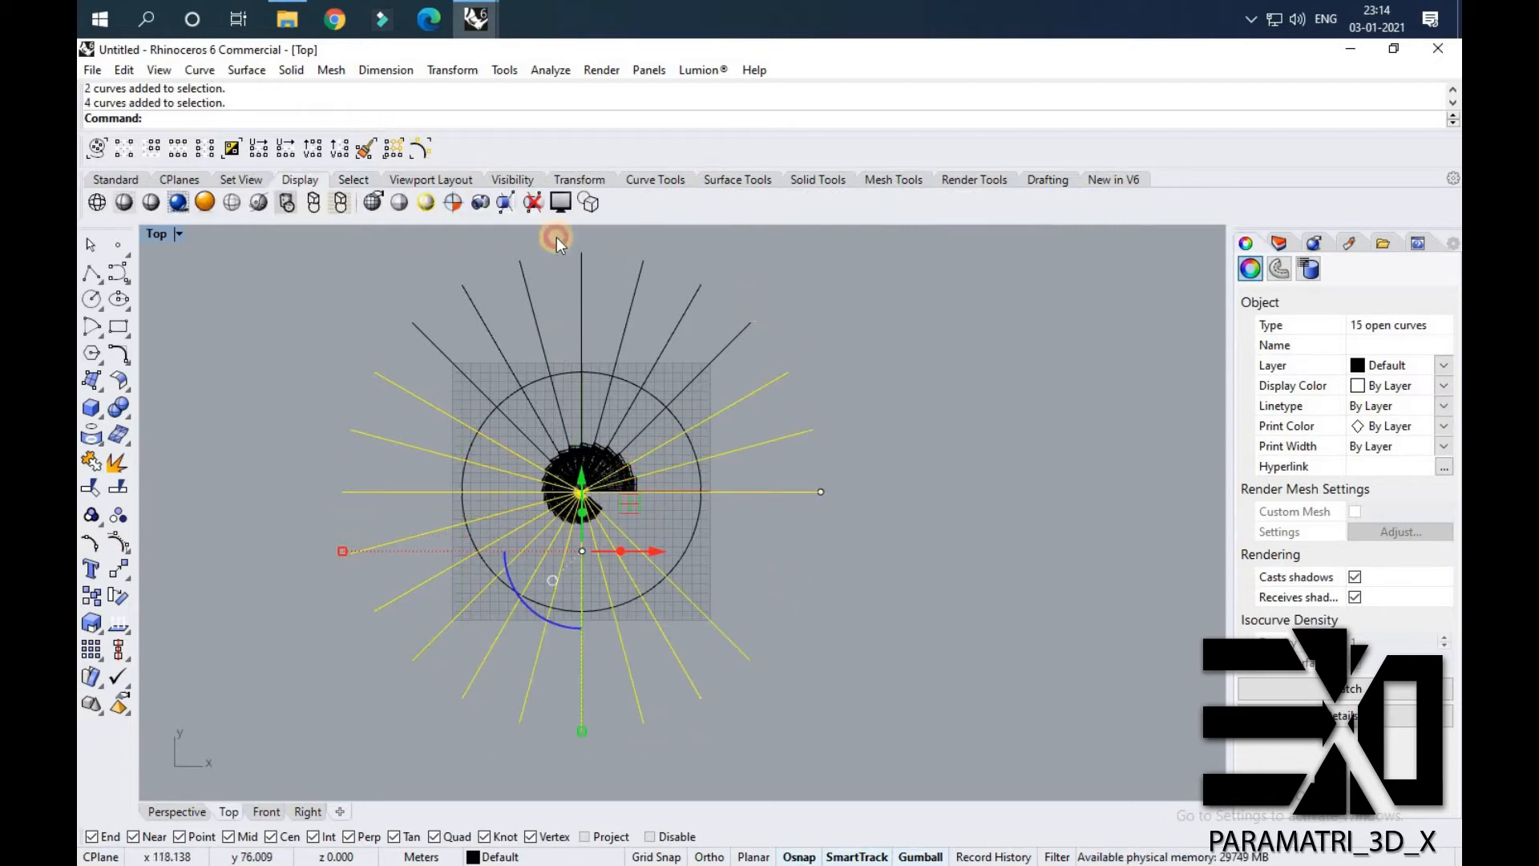
{"action": "left_click_drag", "start_coordinate": [772, 232], "coordinate": [417, 264]}
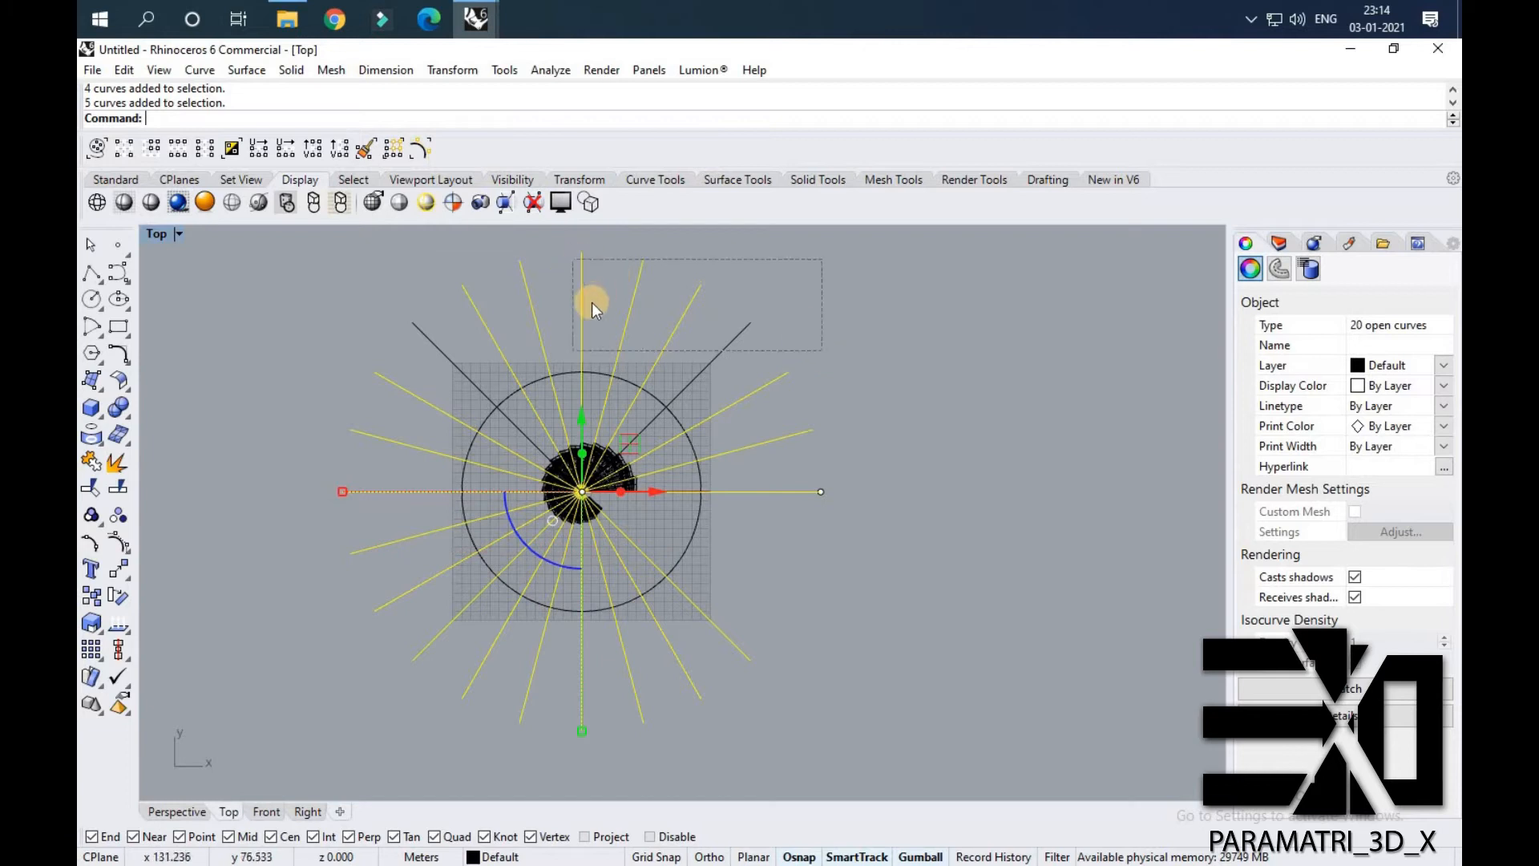
{"action": "scroll", "coordinate": [565, 546], "scroll_direction": "up", "scroll_amount": 5}
{"action": "scroll", "coordinate": [569, 541], "scroll_direction": "up", "scroll_amount": 3}
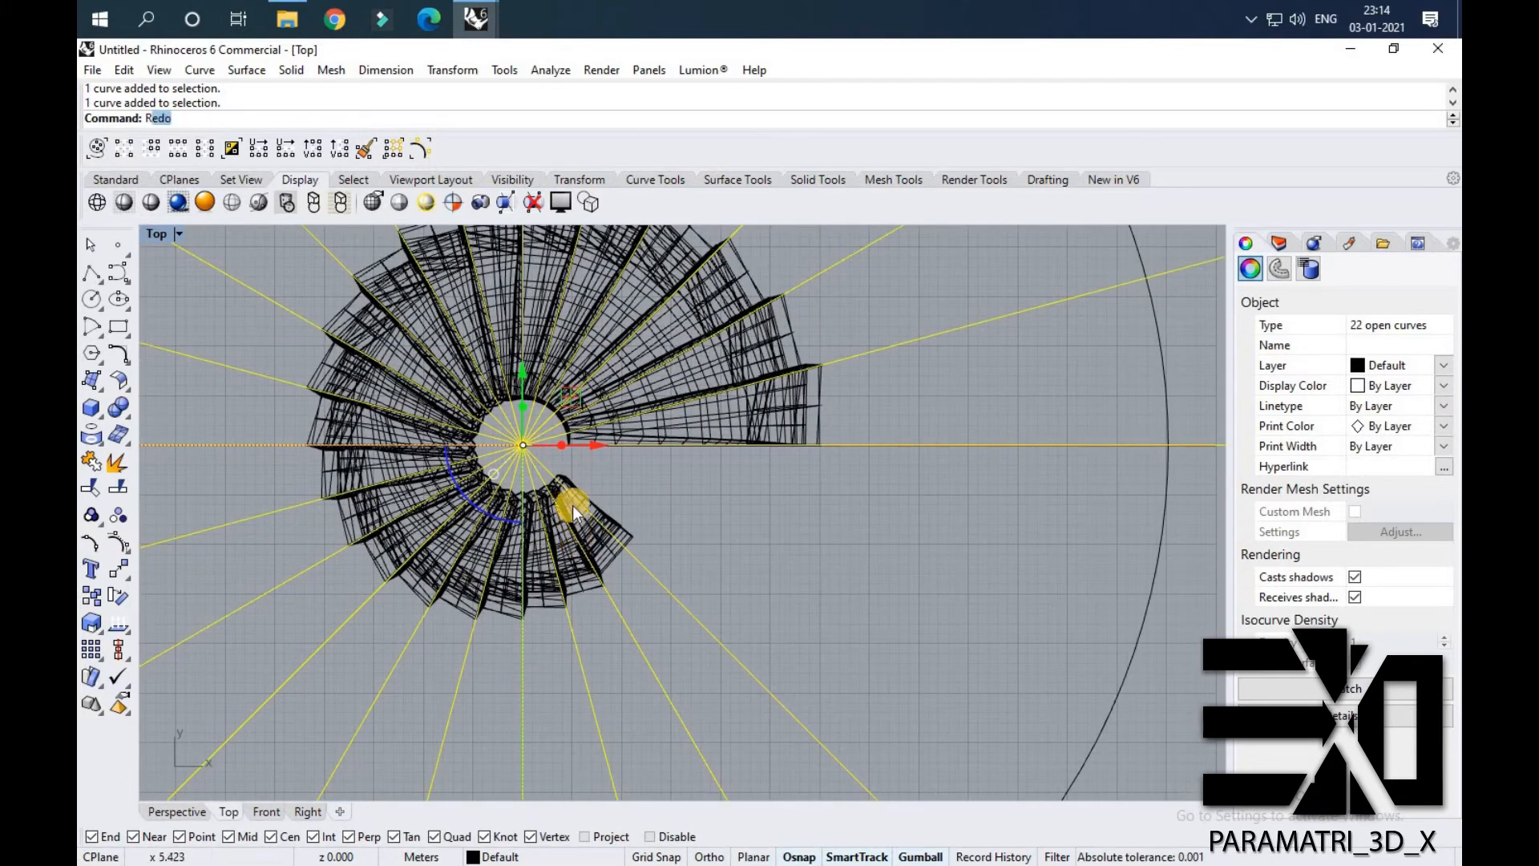
{"action": "key", "text": "Return"}
{"action": "scroll", "coordinate": [522, 445], "scroll_direction": "up", "scroll_amount": 3}
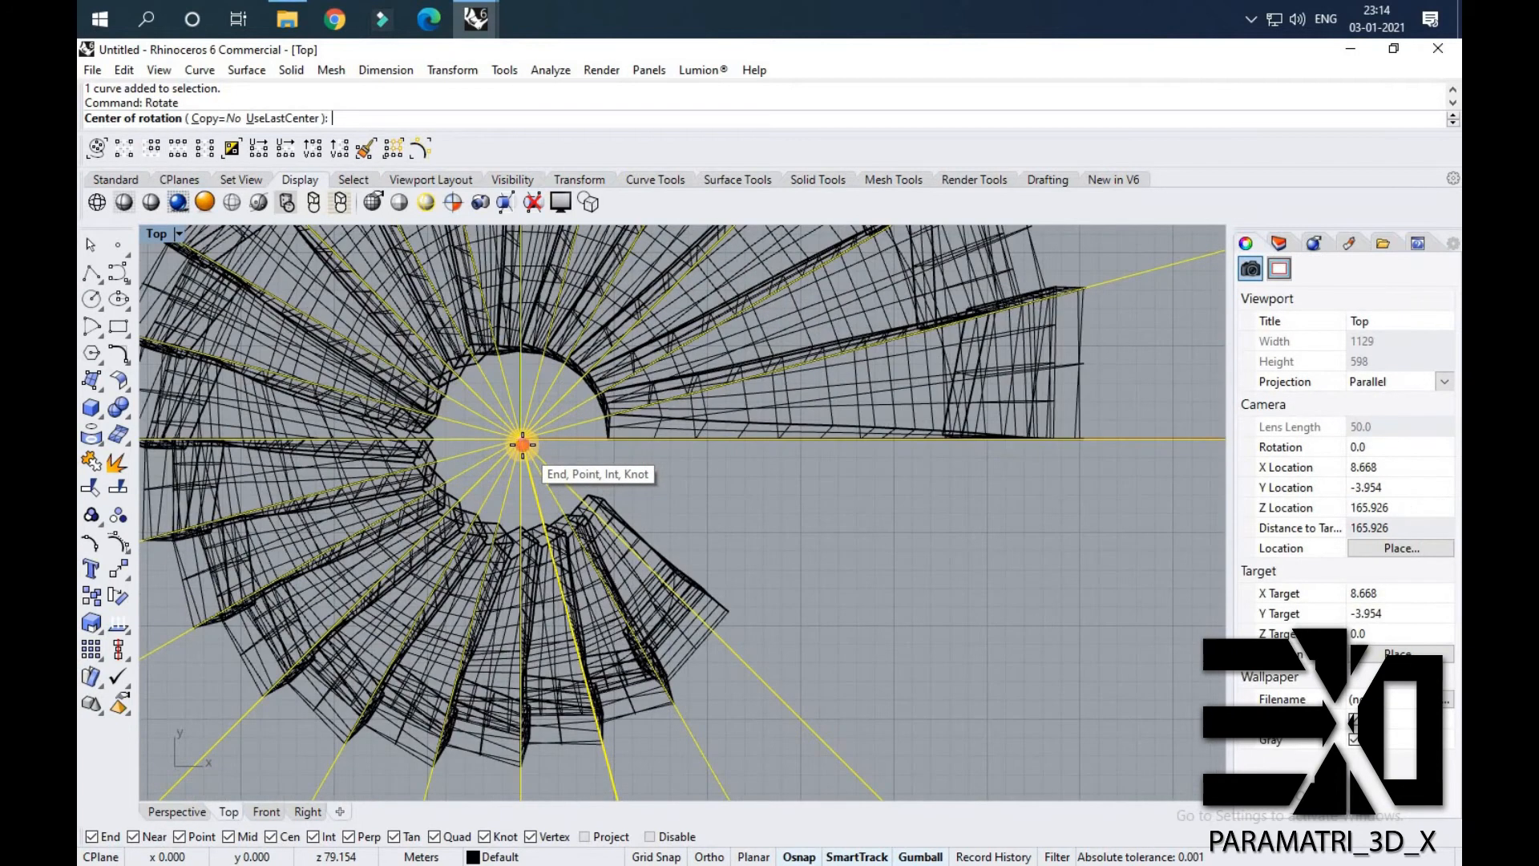
{"action": "left_click", "coordinate": [522, 445]}
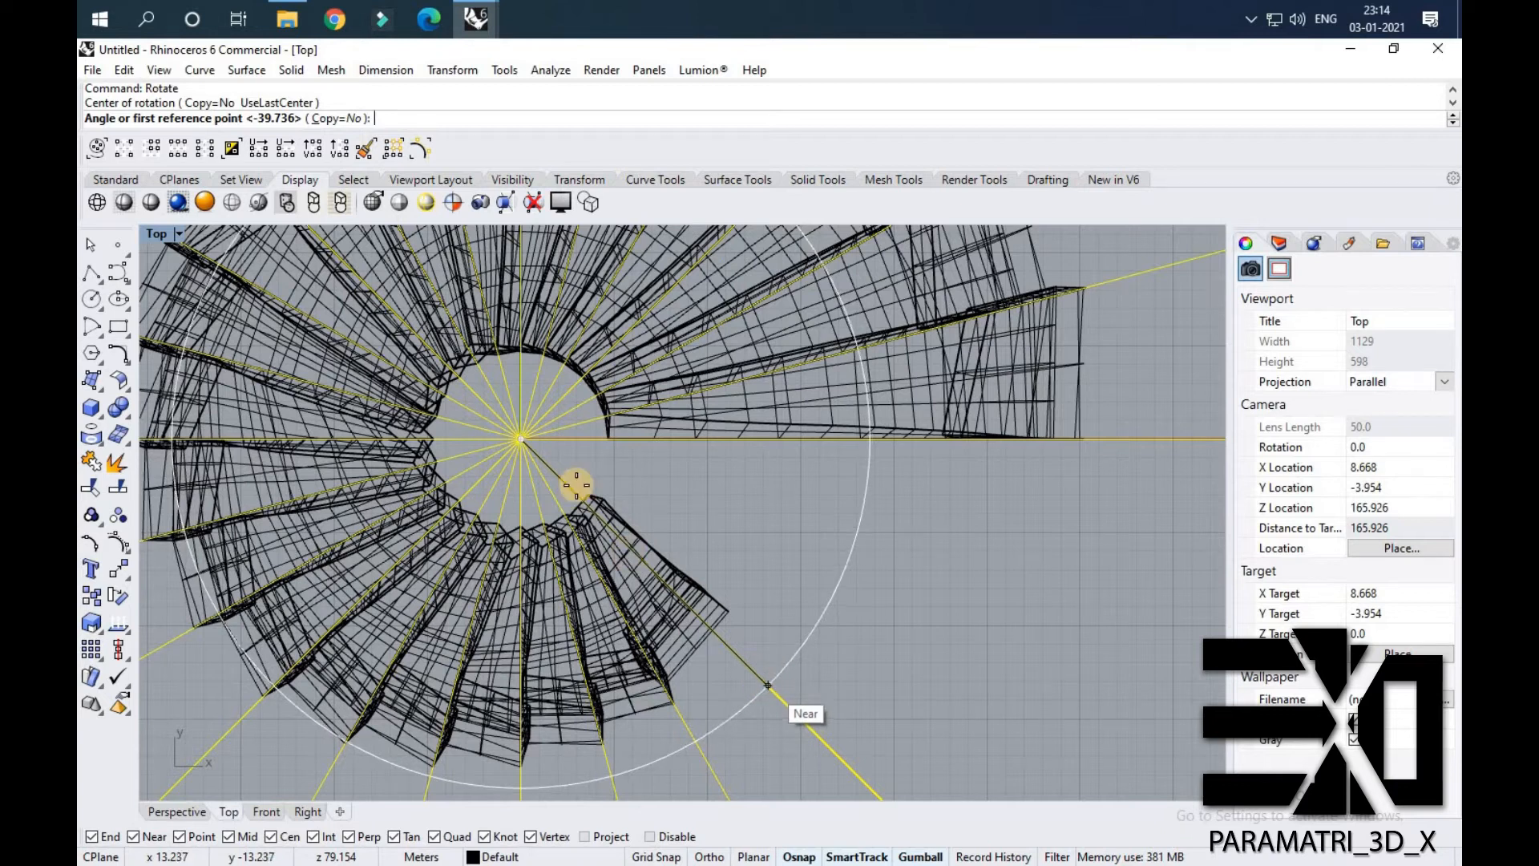
{"action": "scroll", "coordinate": [636, 559], "scroll_direction": "down", "scroll_amount": 3}
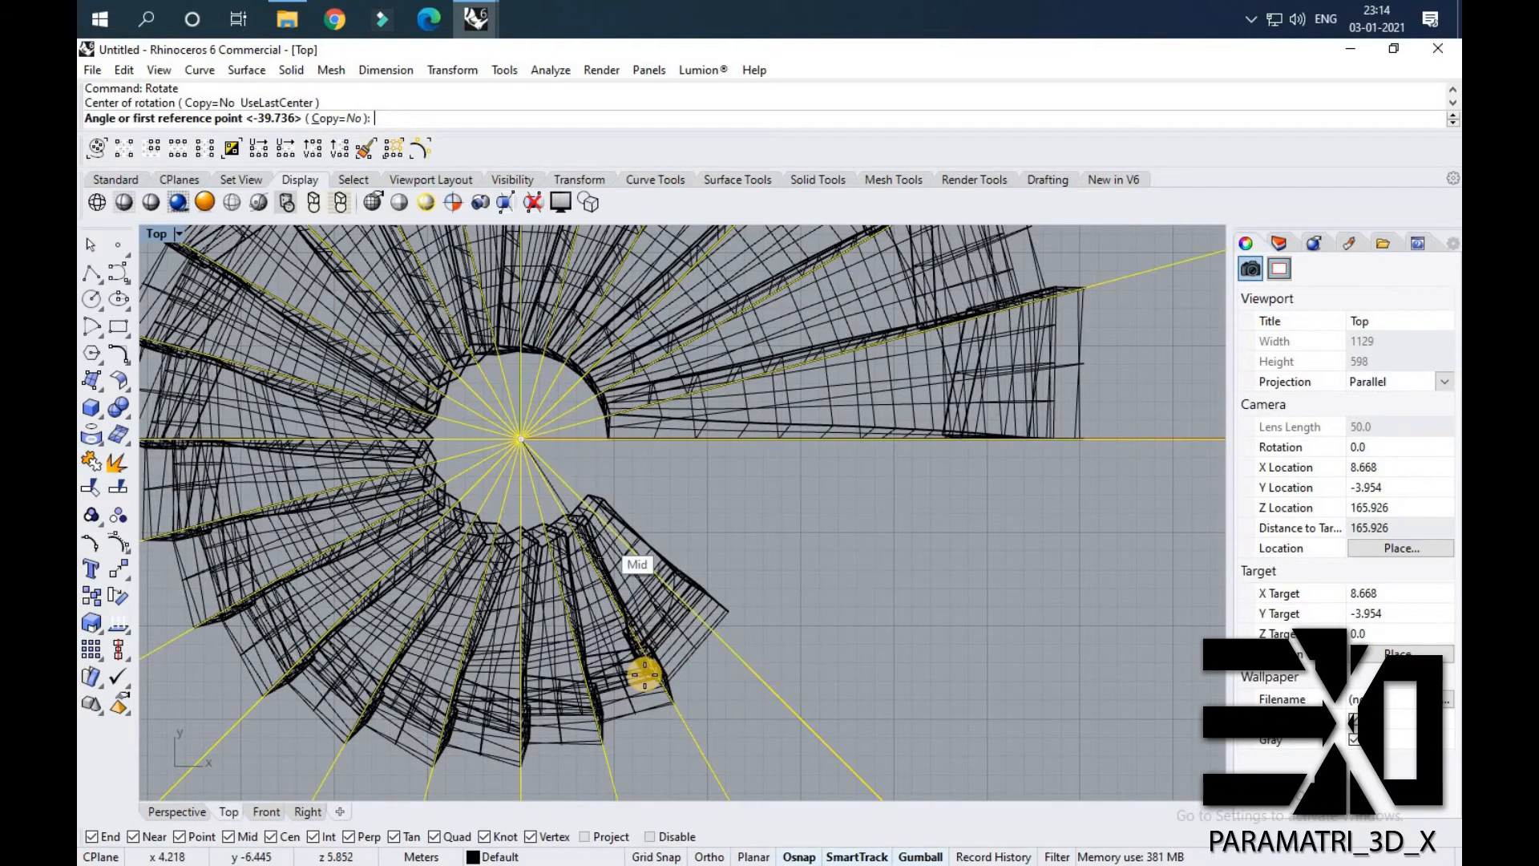
{"action": "scroll", "coordinate": [660, 642], "scroll_direction": "up", "scroll_amount": 4}
{"action": "left_click", "coordinate": [662, 639]}
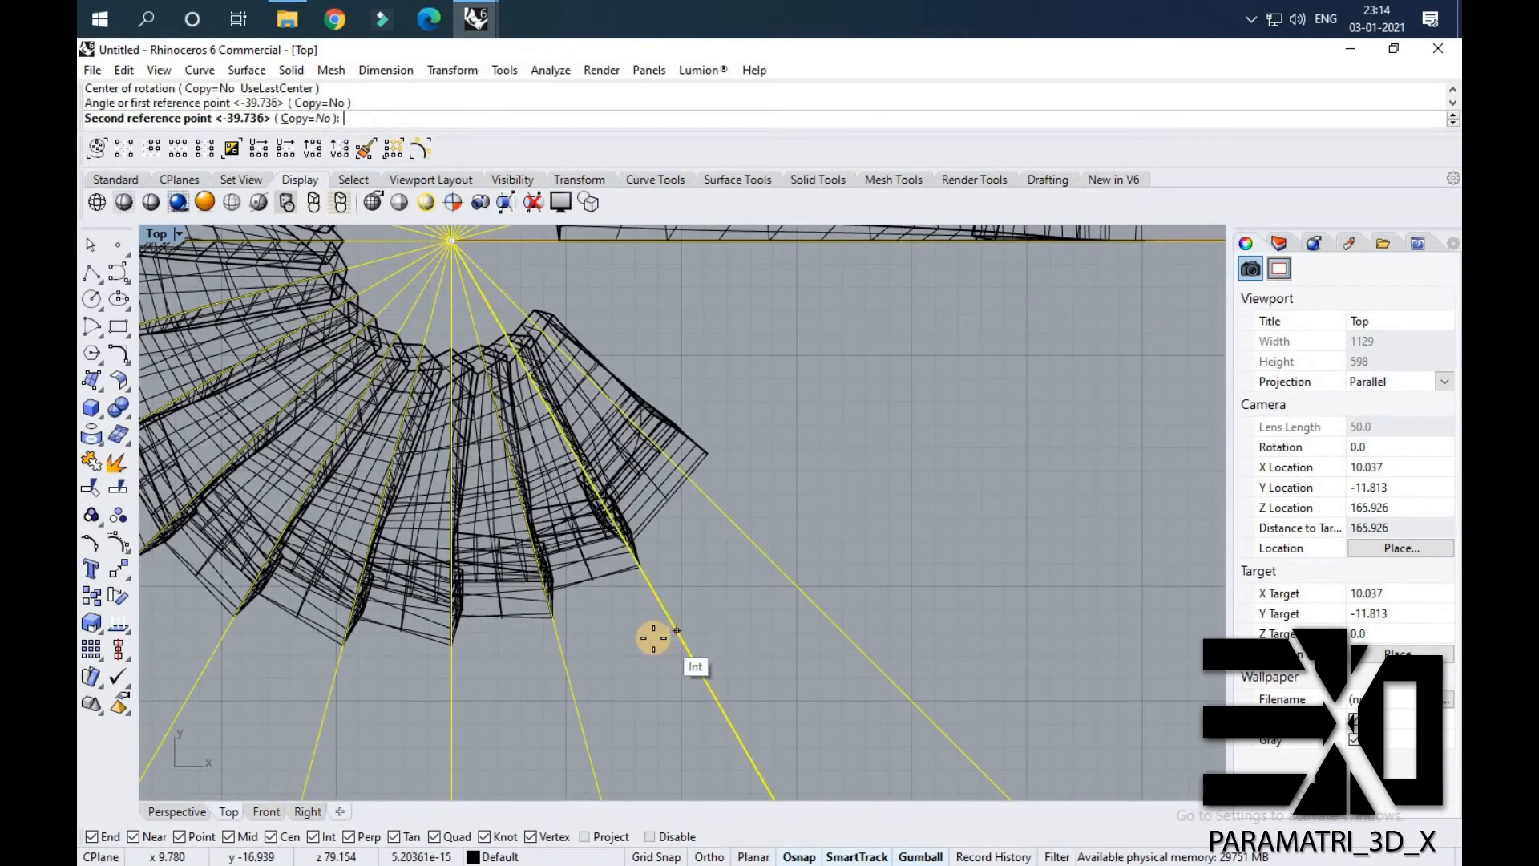
{"action": "scroll", "coordinate": [650, 635], "scroll_direction": "up", "scroll_amount": 2}
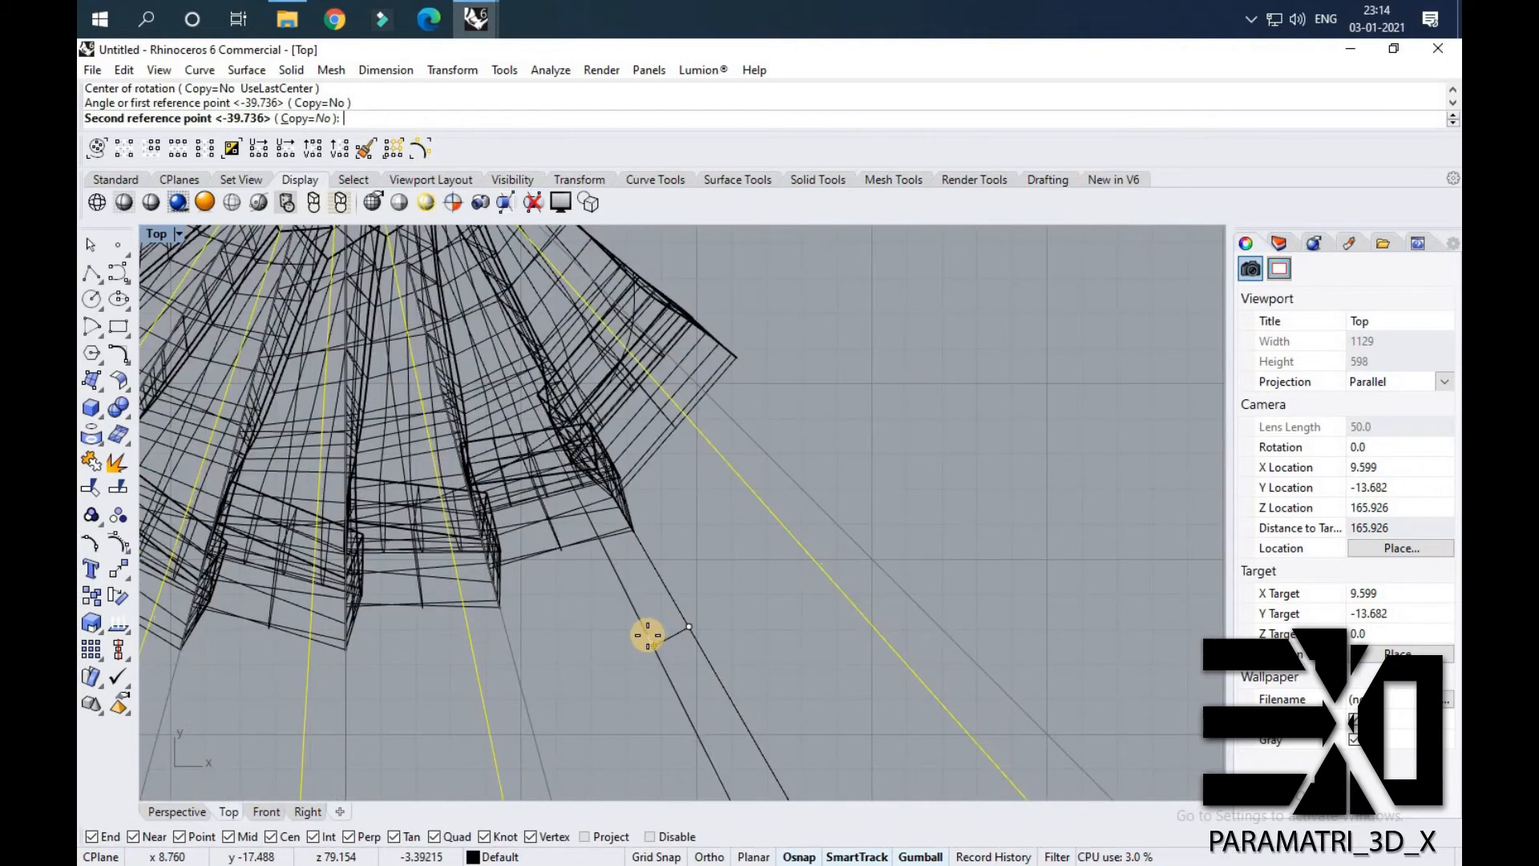
{"action": "left_click", "coordinate": [613, 532]}
{"action": "scroll", "coordinate": [614, 529], "scroll_direction": "down", "scroll_amount": 5}
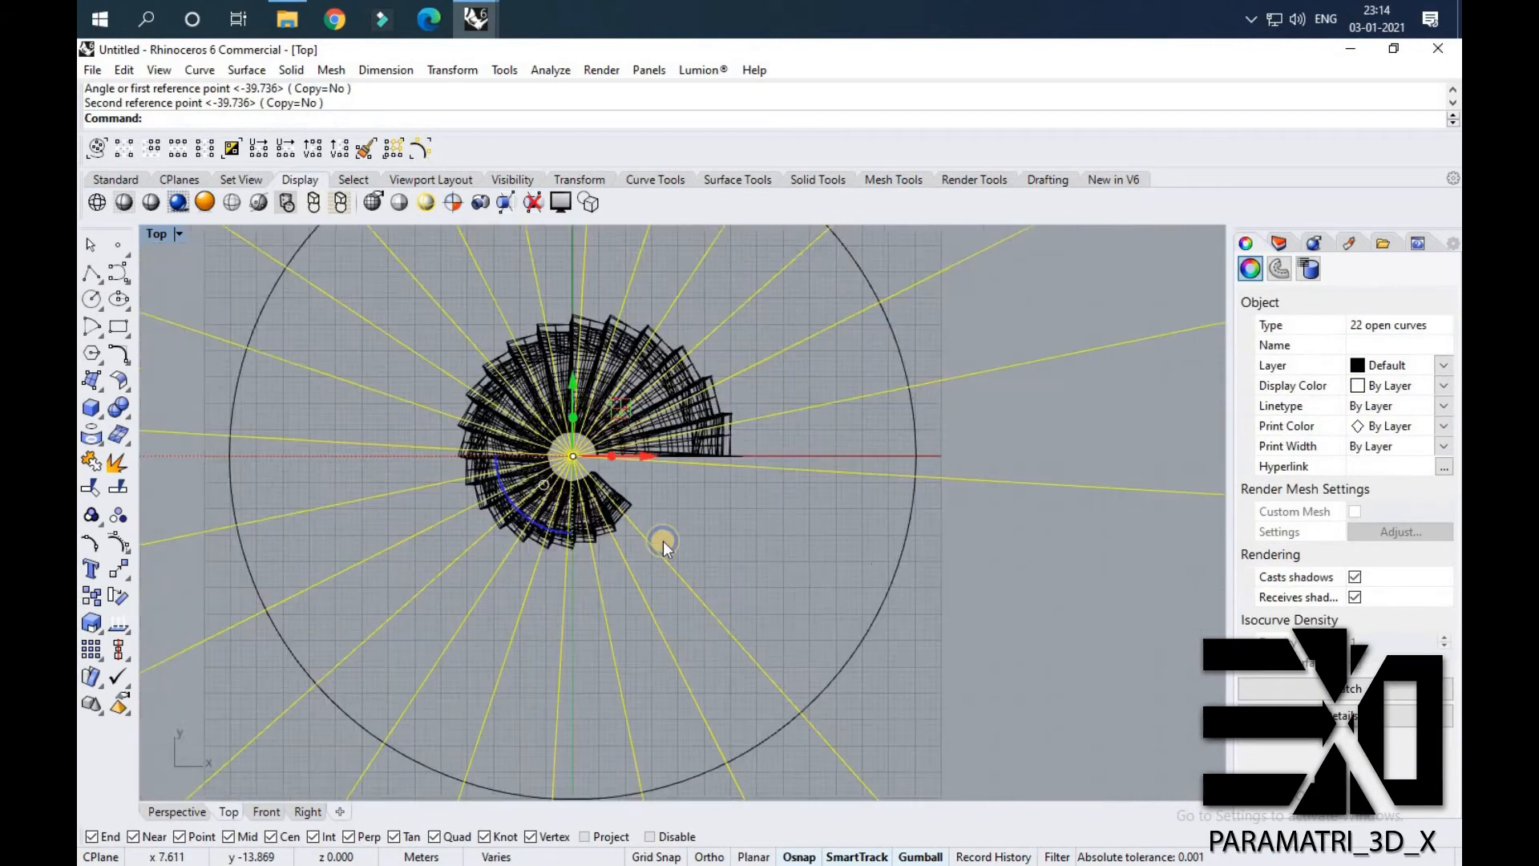
Project the rotated radial lines onto the shell solids in the Perspective view, using the CPlaneZ direction.
{"action": "double_click", "coordinate": [160, 234]}
{"action": "double_click", "coordinate": [723, 233]}
{"action": "mouse_move", "coordinate": [683, 431]}
{"action": "right_mouse_down"}
{"action": "mouse_move", "coordinate": [671, 566]}
{"action": "mouse_move", "coordinate": [696, 541]}
{"action": "mouse_move", "coordinate": [853, 565]}
{"action": "right_mouse_up"}
{"action": "scroll", "coordinate": [676, 566], "scroll_direction": "up", "scroll_amount": 4}
{"action": "key", "text": "Return"}
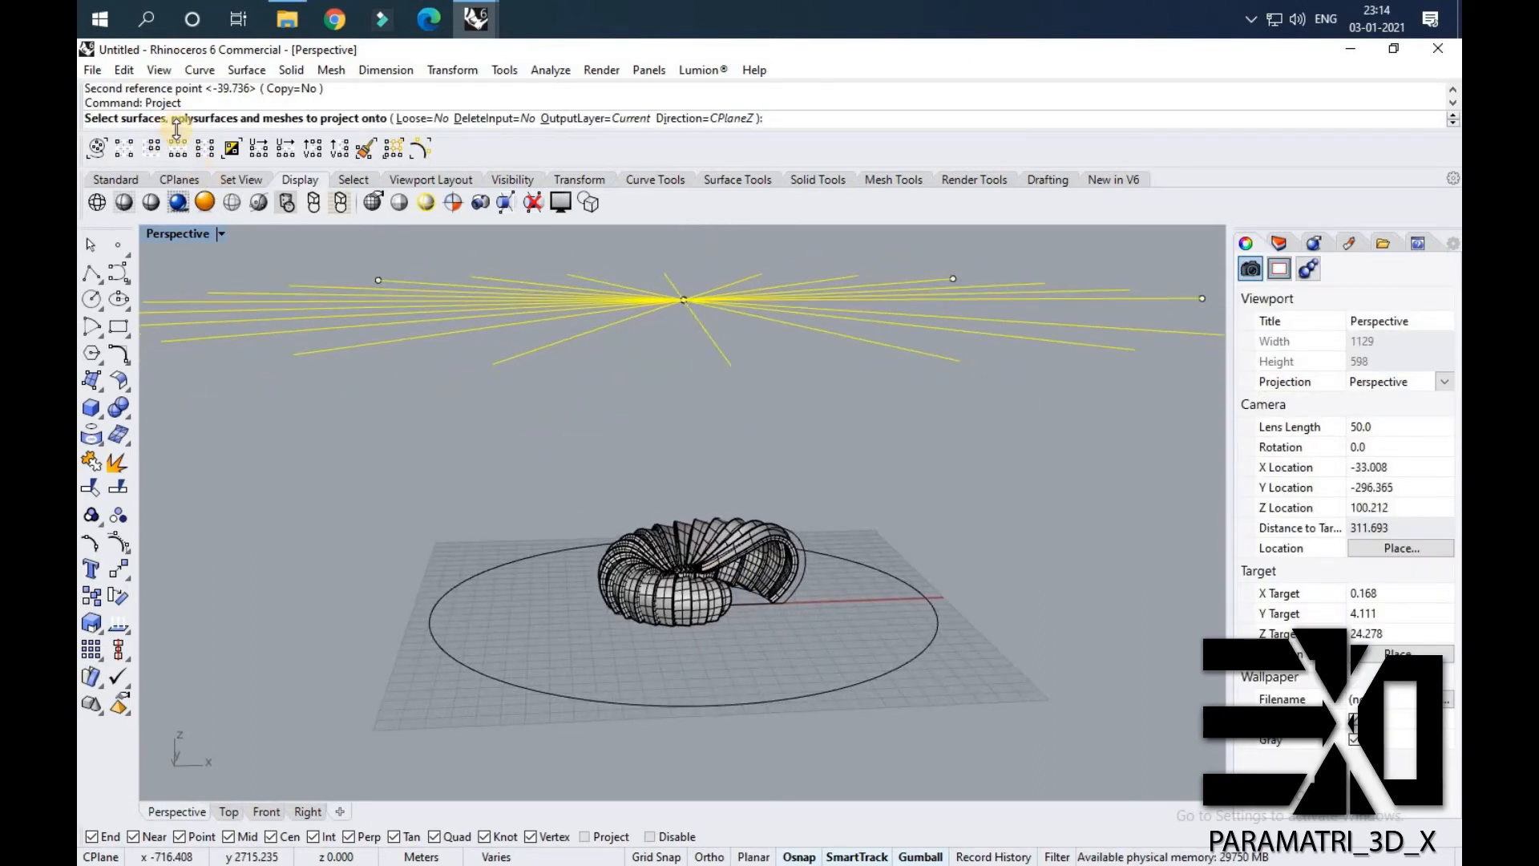
{"action": "left_click", "coordinate": [789, 595]}
{"action": "scroll", "coordinate": [790, 595], "scroll_direction": "up", "scroll_amount": 2}
{"action": "key", "text": "Return"}
{"action": "right_click_drag", "start_coordinate": [802, 586], "coordinate": [700, 599]}
{"action": "left_click", "coordinate": [725, 658]}
{"action": "scroll", "coordinate": [674, 613], "scroll_direction": "up", "scroll_amount": 10}
{"action": "right_click_drag", "start_coordinate": [587, 614], "coordinate": [628, 628]}
{"action": "scroll", "coordinate": [627, 627], "scroll_direction": "up", "scroll_amount": 8}
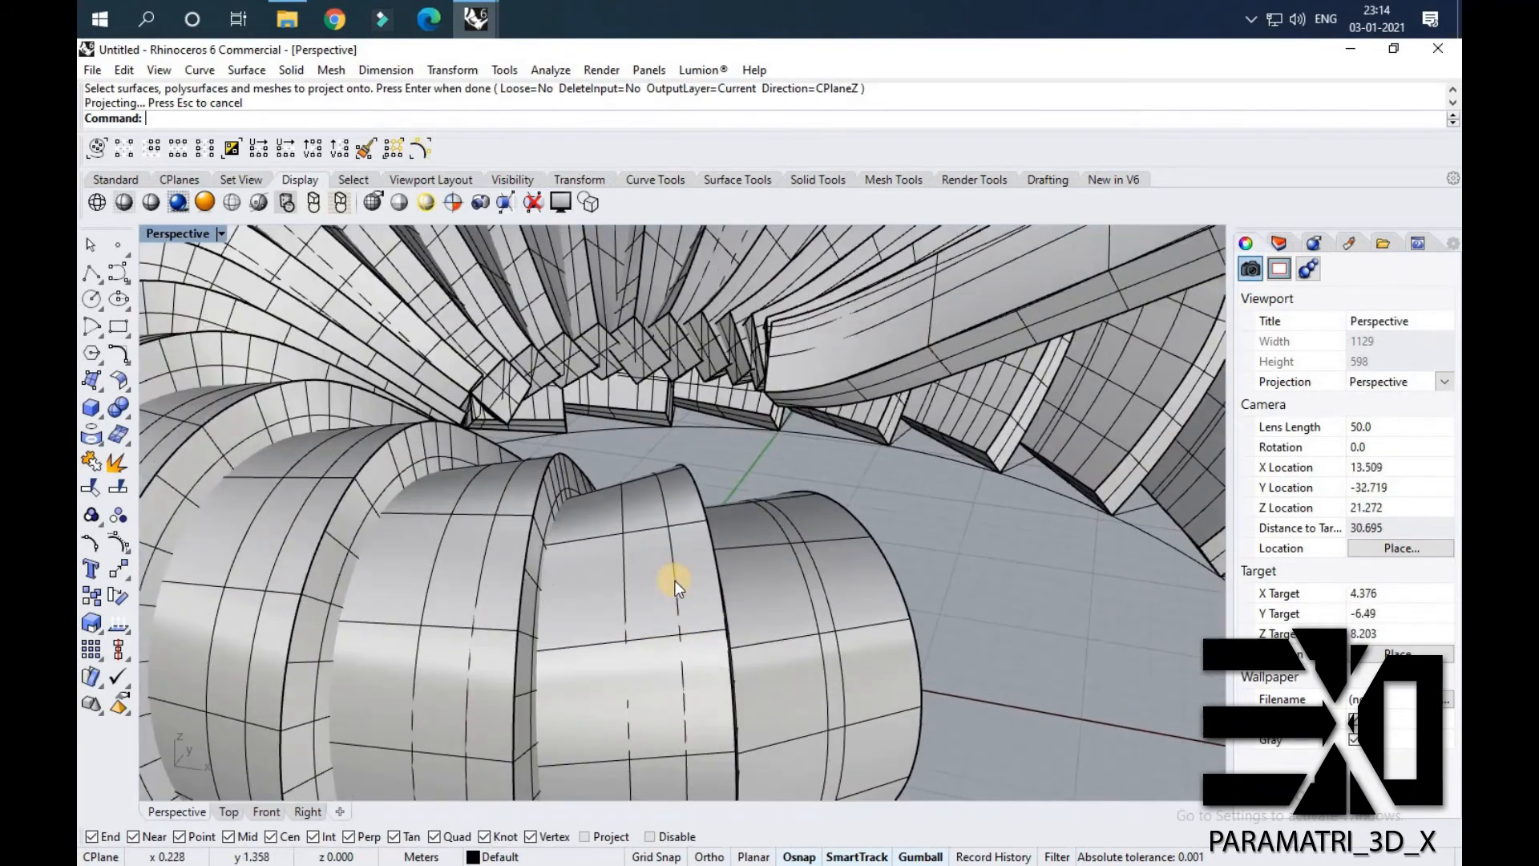
Split the second shell from the ring's open end, using the radial curve projected onto it as the cutting object.
{"action": "left_click", "coordinate": [676, 579]}
{"action": "left_click", "coordinate": [722, 631]}
{"action": "right_click_drag", "start_coordinate": [721, 631], "coordinate": [707, 570]}
{"action": "key", "text": "Escape"}
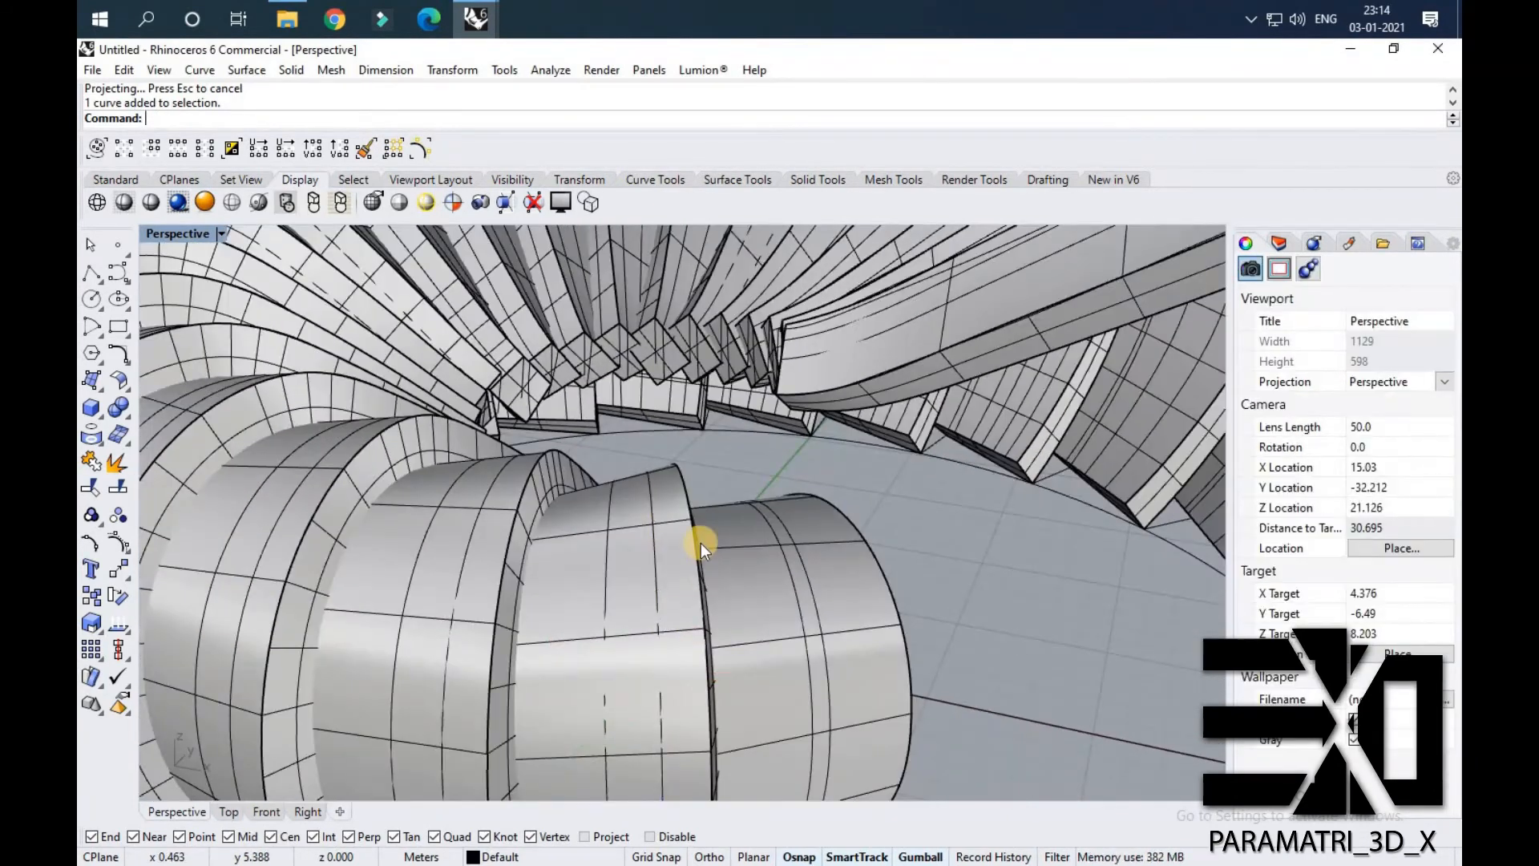
{"action": "scroll", "coordinate": [701, 542], "scroll_direction": "down", "scroll_amount": 5}
{"action": "scroll", "coordinate": [195, 474], "scroll_direction": "up", "scroll_amount": 4}
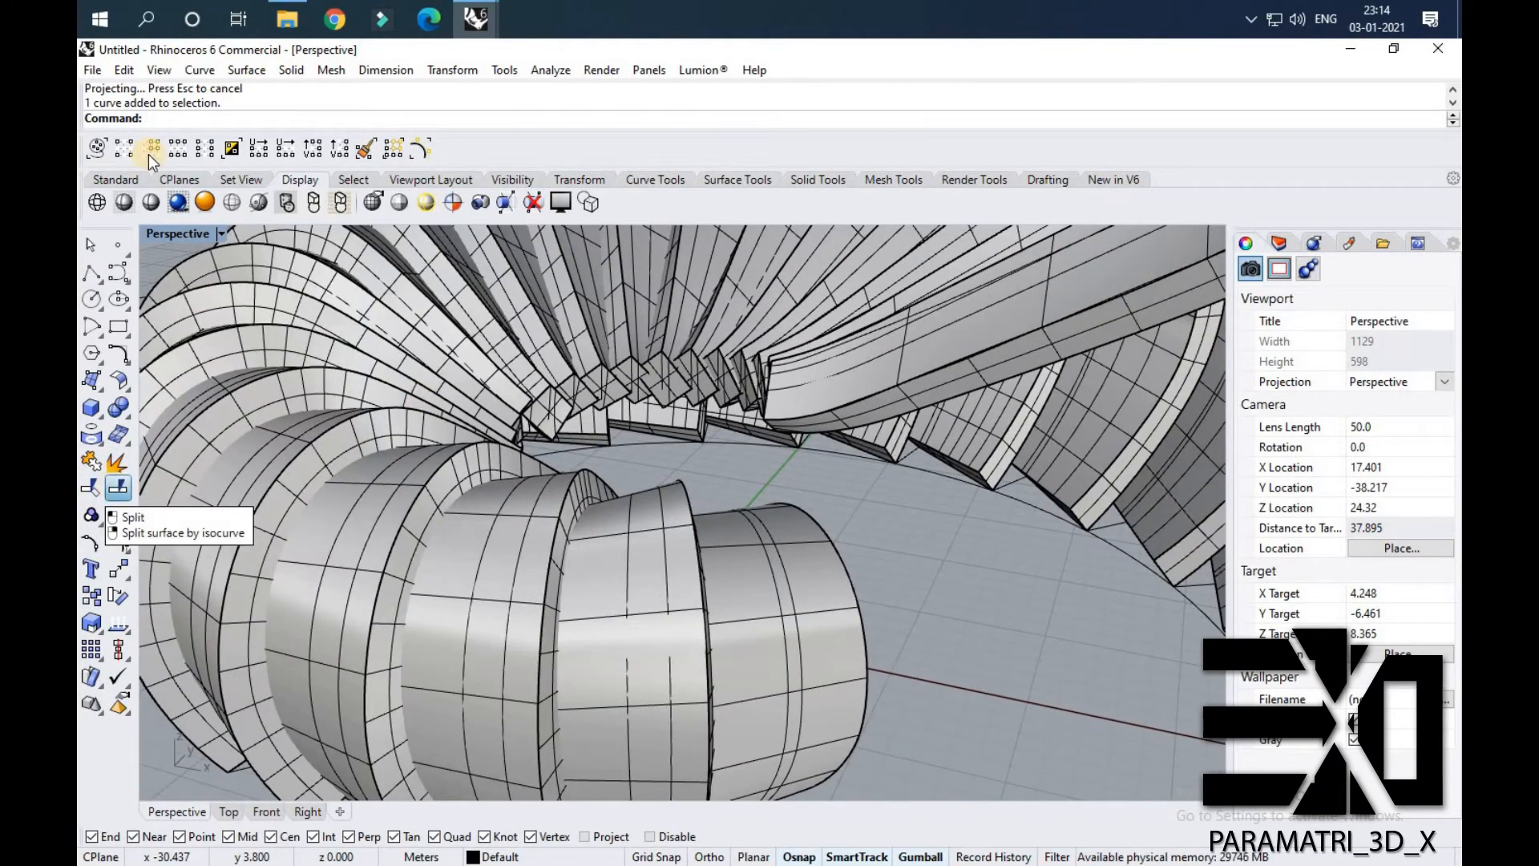
{"action": "left_click", "coordinate": [117, 489]}
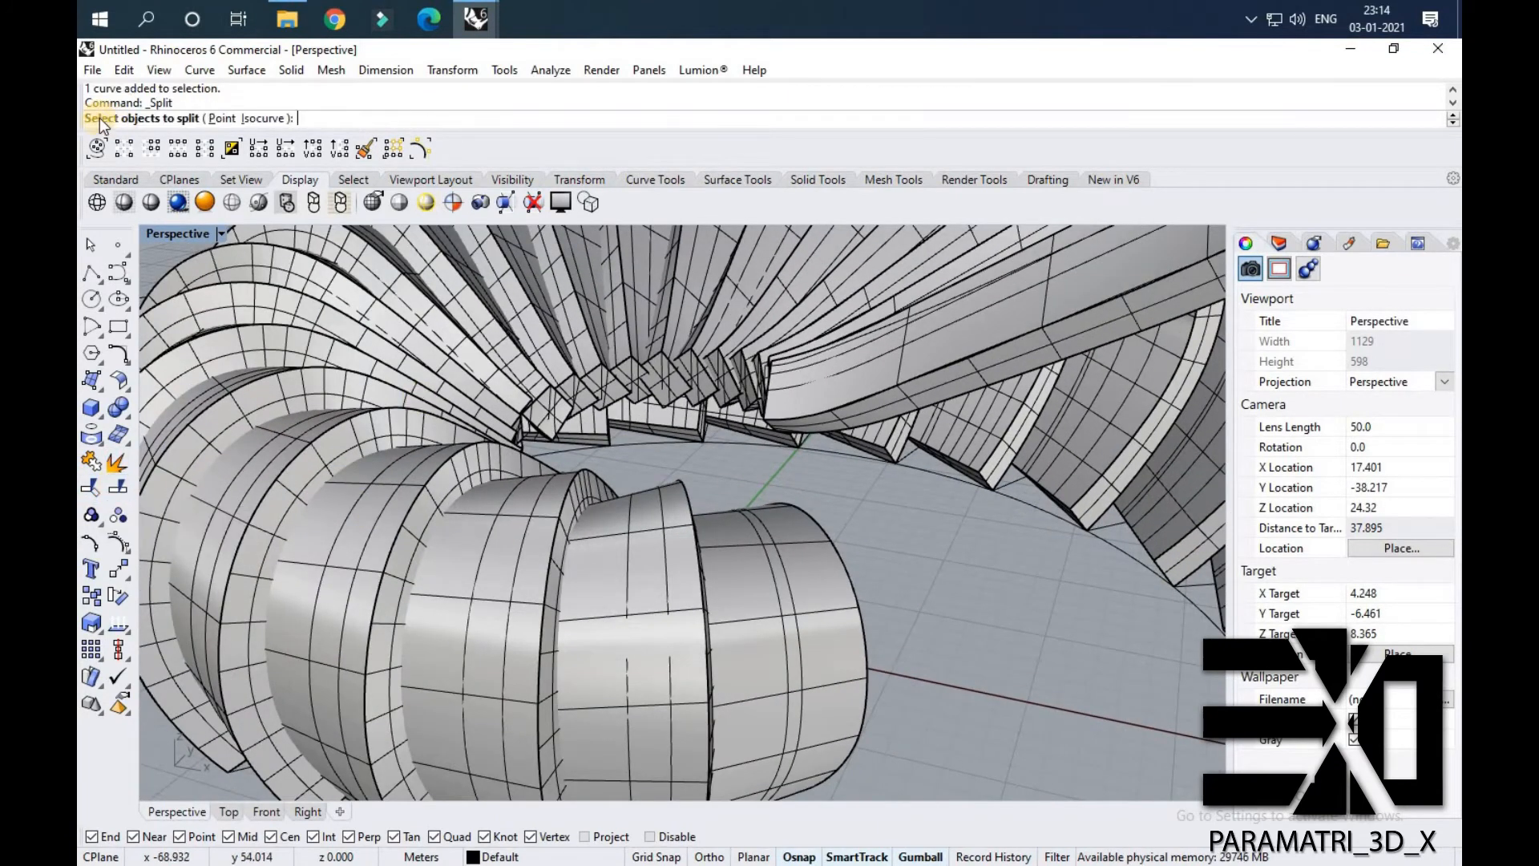
{"action": "left_click", "coordinate": [648, 554]}
{"action": "key", "text": "Return"}
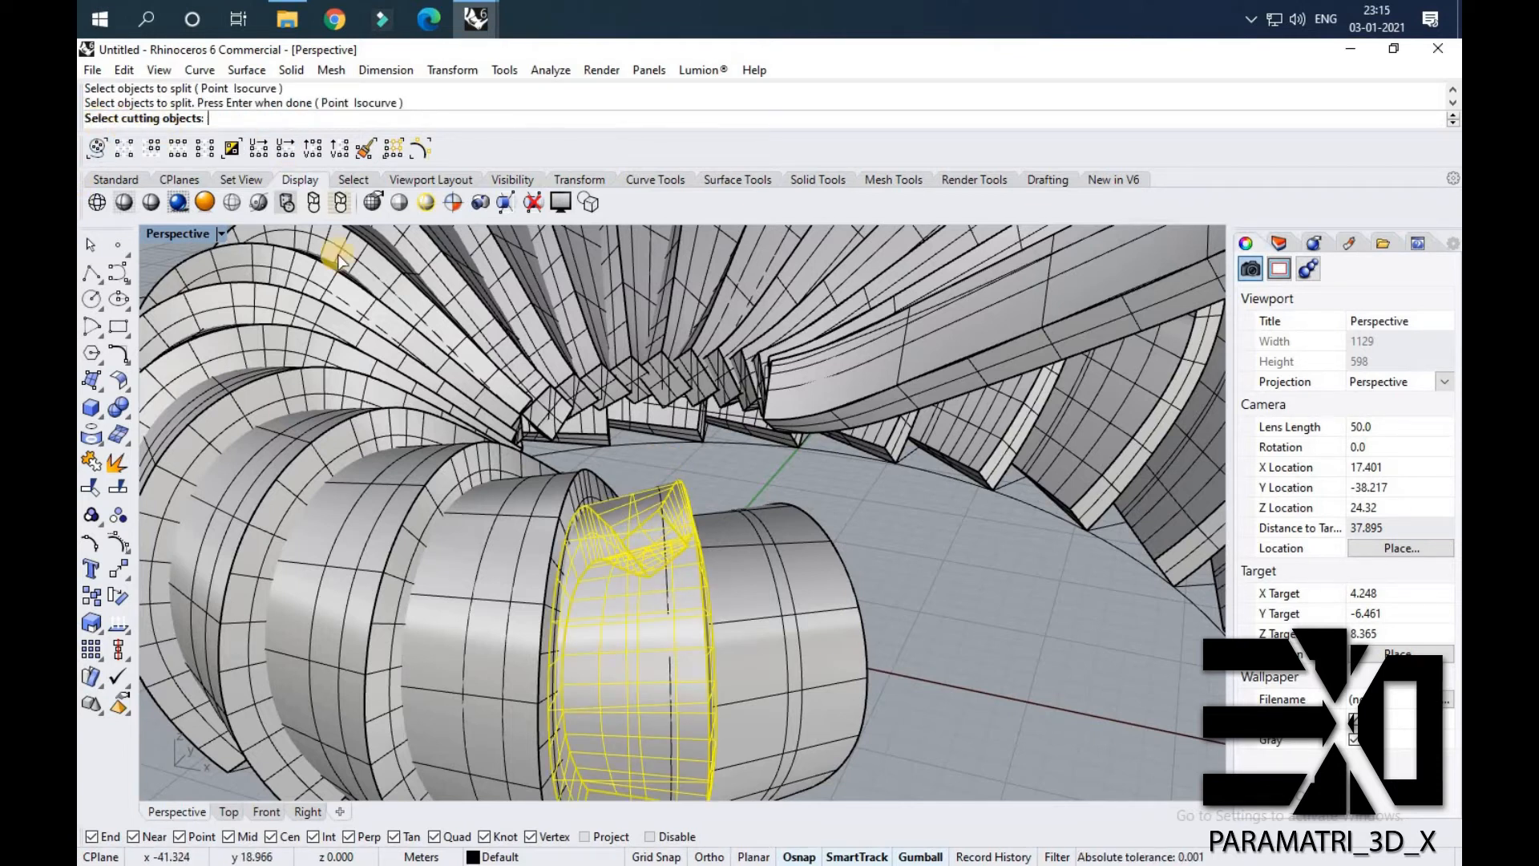
{"action": "scroll", "coordinate": [672, 597], "scroll_direction": "up", "scroll_amount": 2}
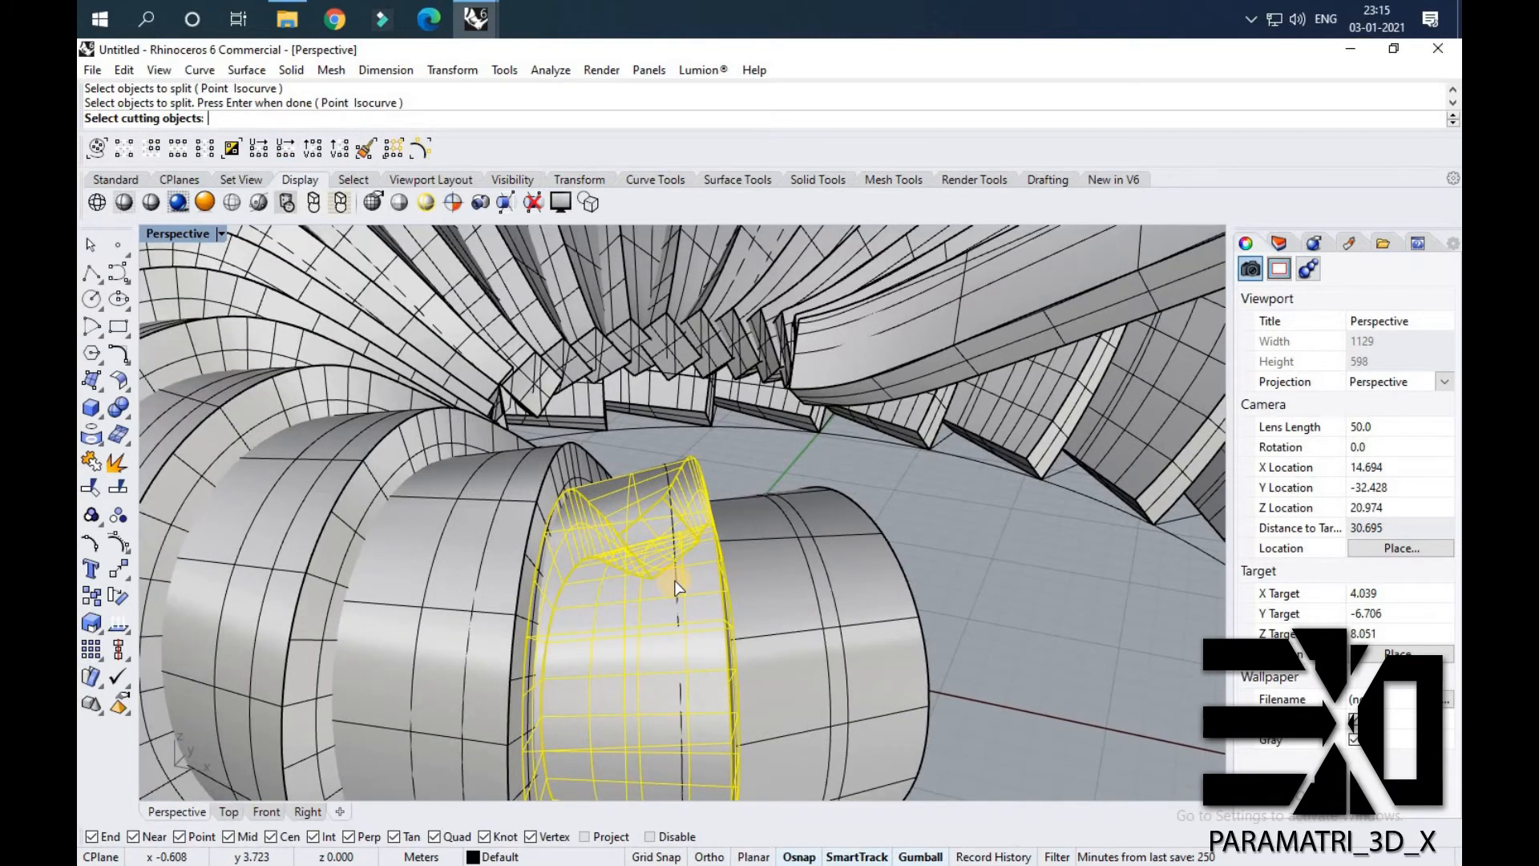
{"action": "left_click", "coordinate": [675, 587]}
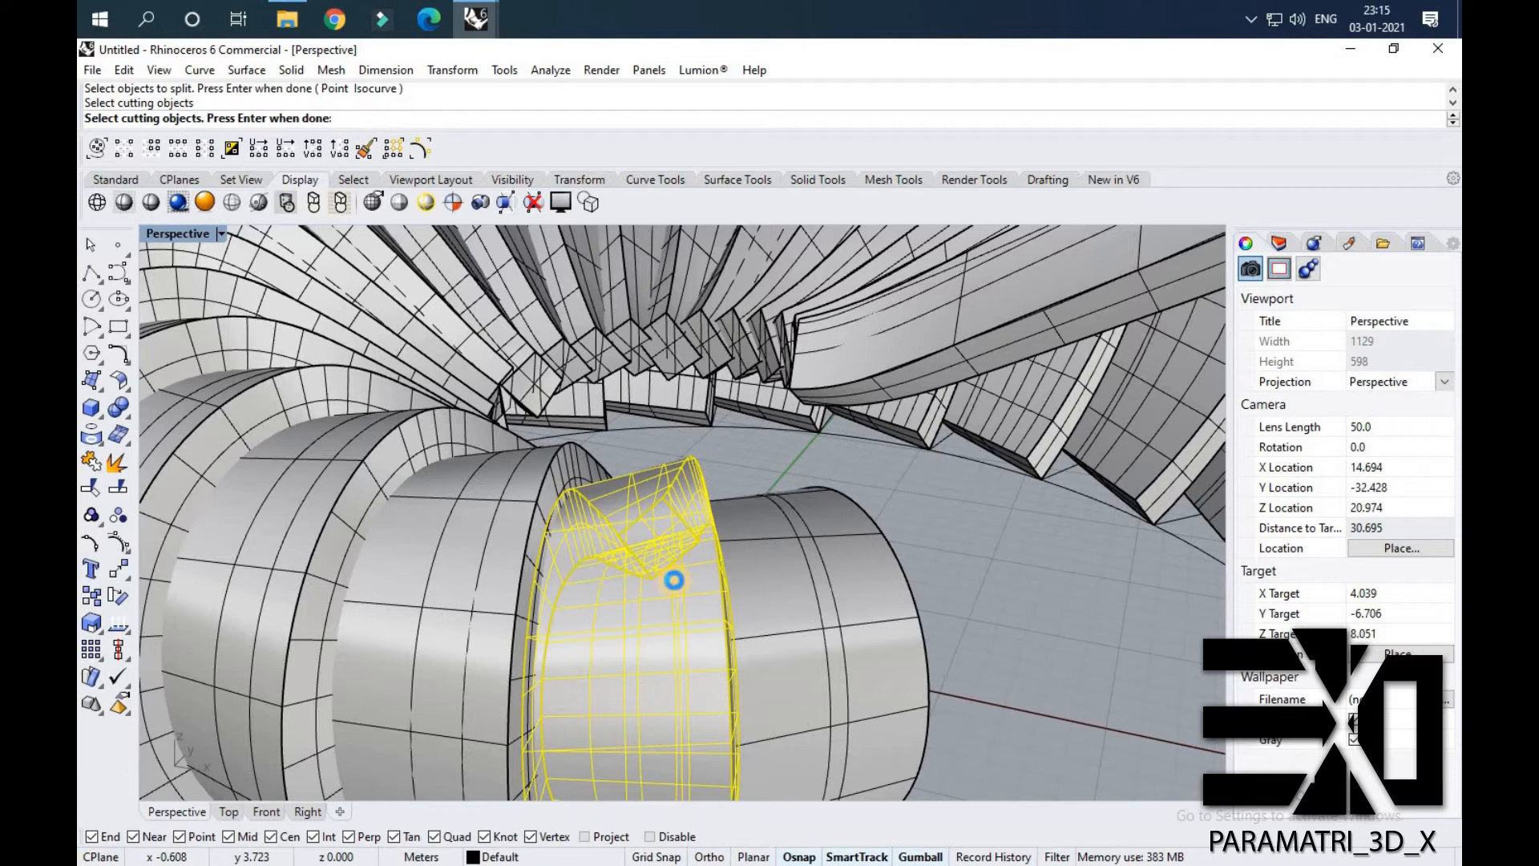
{"action": "right_click", "coordinate": [674, 579]}
Inspect the separated narrow band of the split shell and the adjoining shell that is still whole.
{"action": "mouse_move", "coordinate": [694, 570]}
{"action": "right_mouse_down"}
{"action": "mouse_move", "coordinate": [670, 567]}
{"action": "mouse_move", "coordinate": [672, 551]}
{"action": "right_mouse_up"}
{"action": "left_click", "coordinate": [672, 551]}
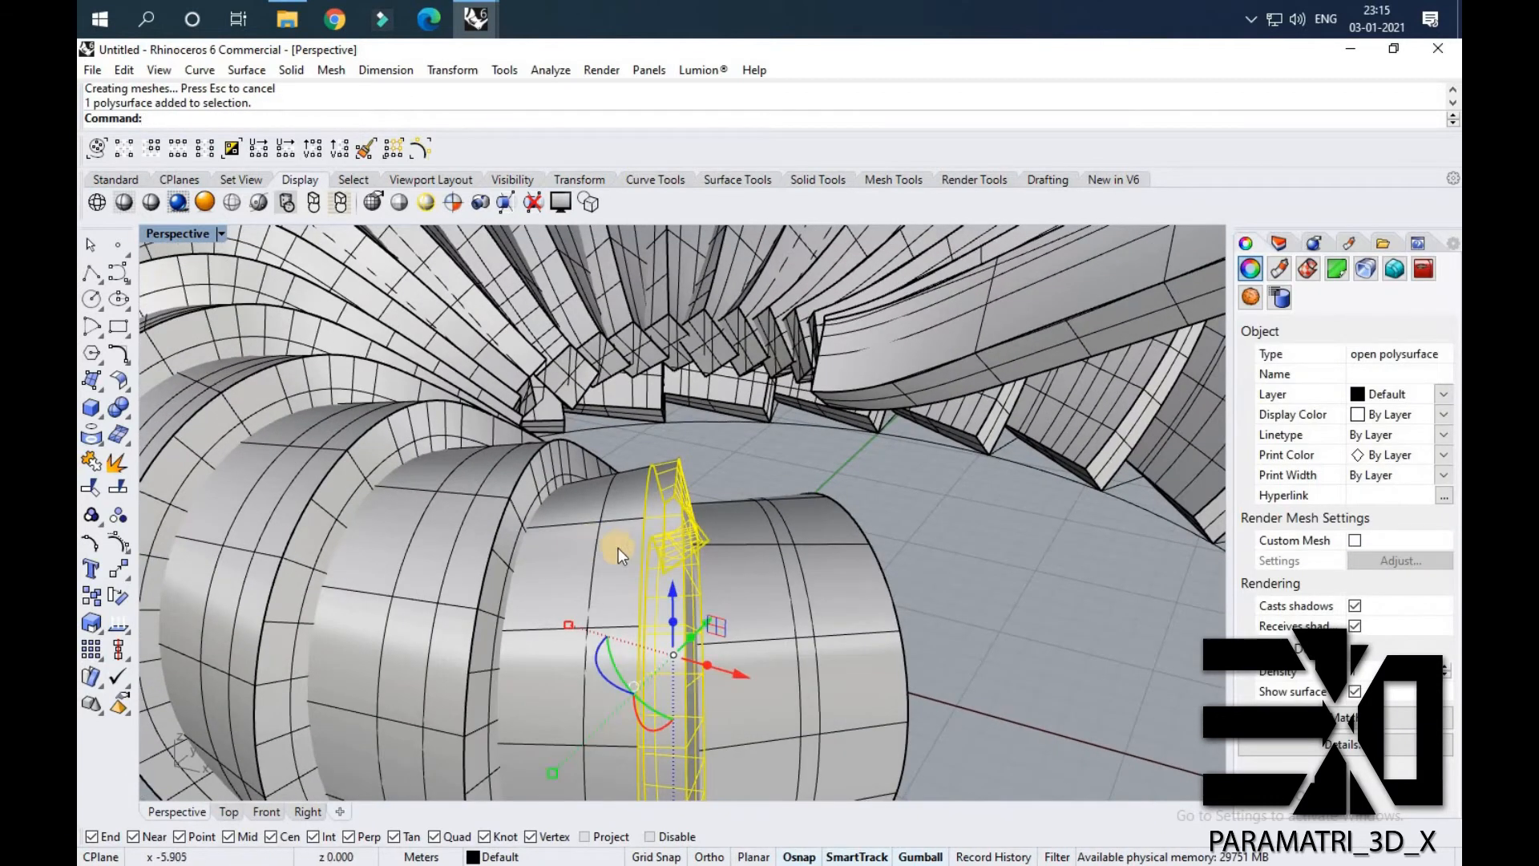
{"action": "scroll", "coordinate": [637, 564], "scroll_direction": "down", "scroll_amount": 3}
{"action": "key", "text": "Delete"}
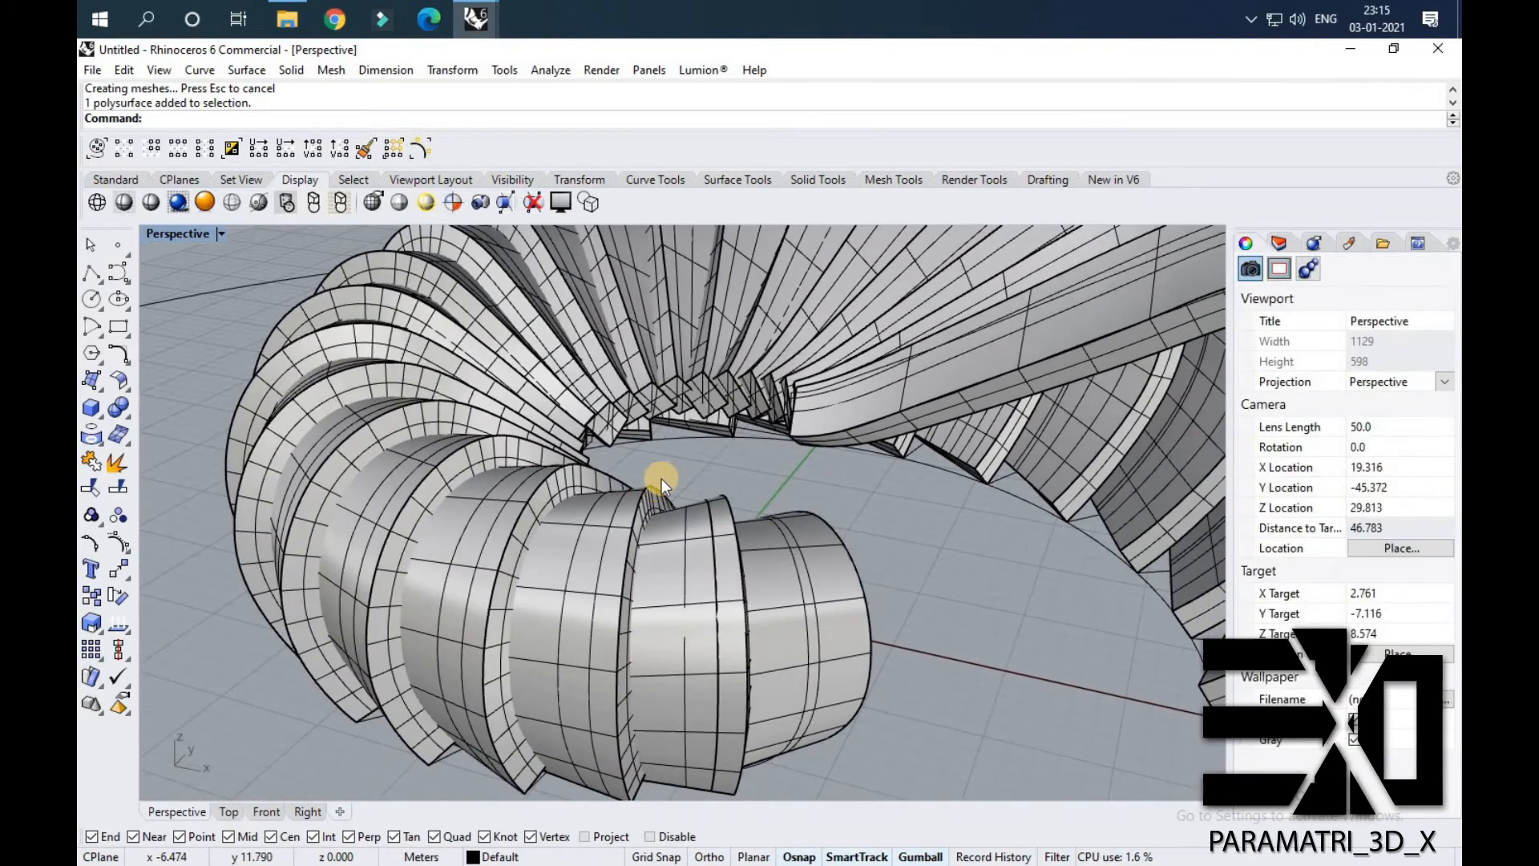
{"action": "scroll", "coordinate": [661, 479], "scroll_direction": "down", "scroll_amount": 2}
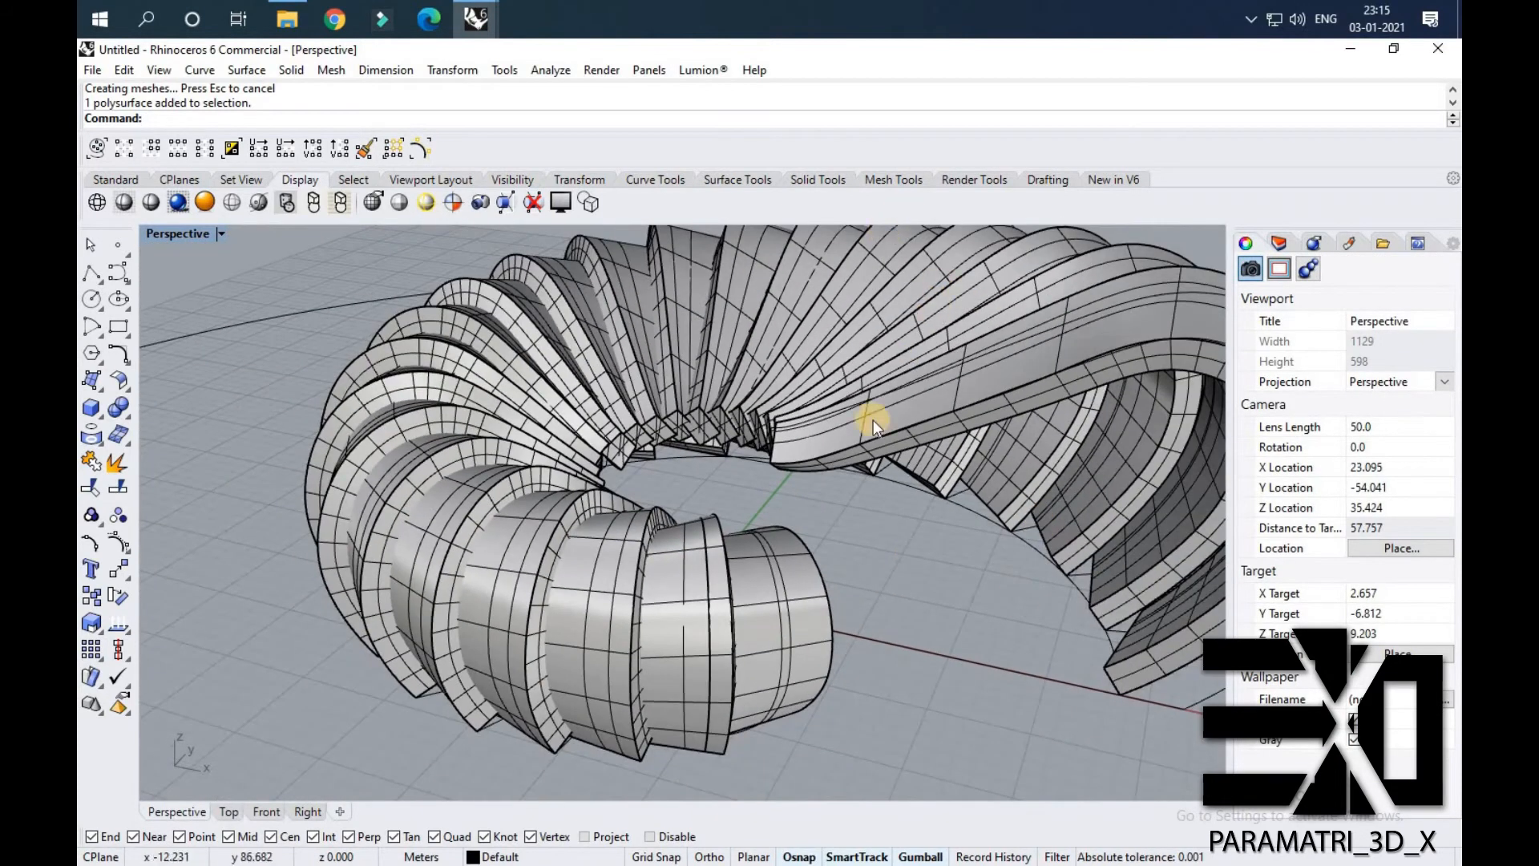
{"action": "scroll", "coordinate": [607, 562], "scroll_direction": "up", "scroll_amount": 3}
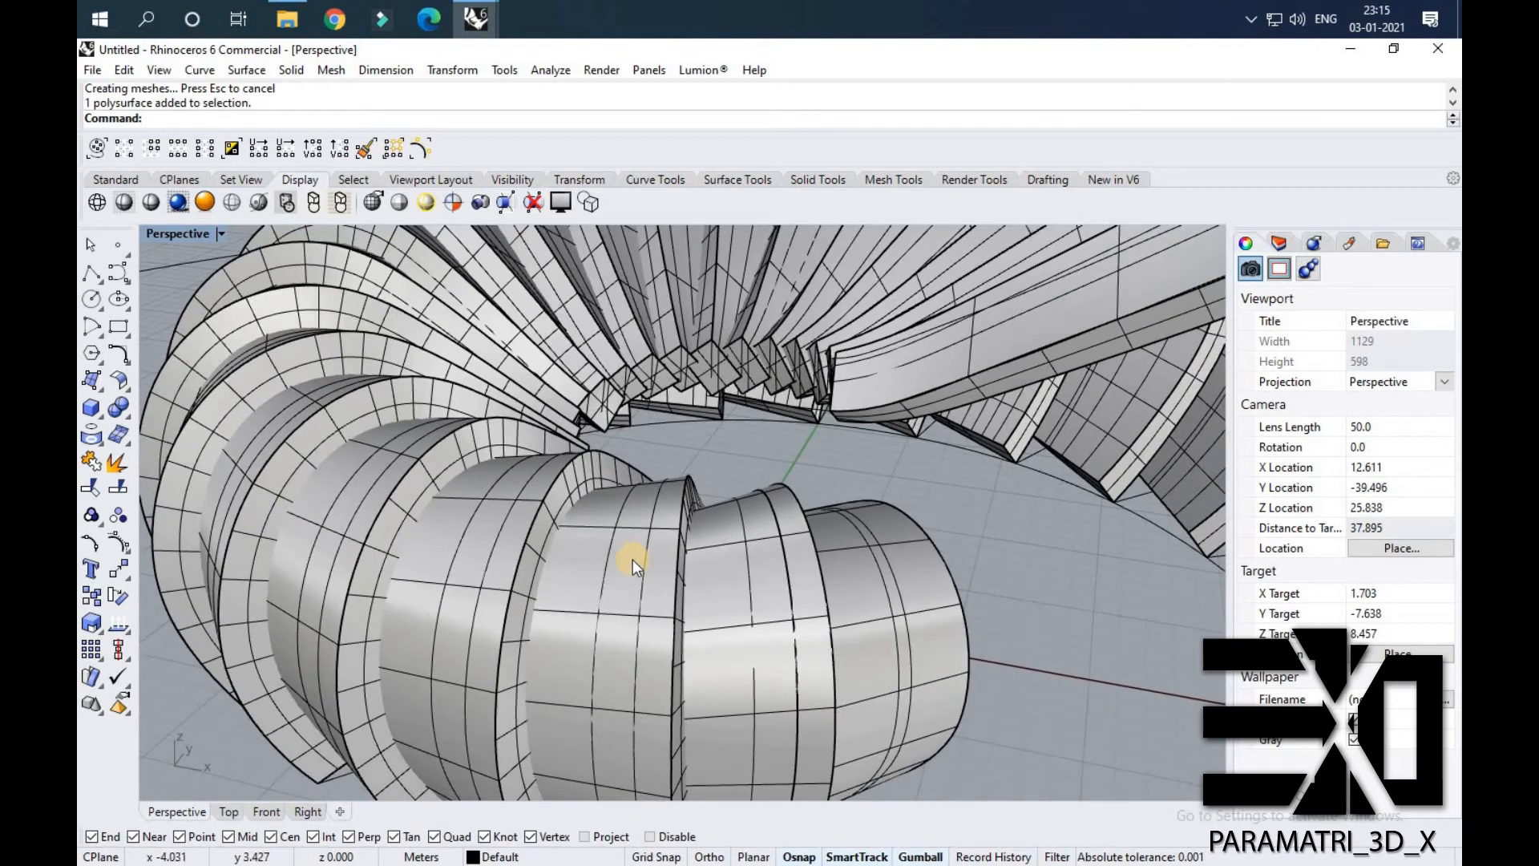
{"action": "scroll", "coordinate": [624, 566], "scroll_direction": "up", "scroll_amount": 2}
{"action": "left_click", "coordinate": [623, 566]}
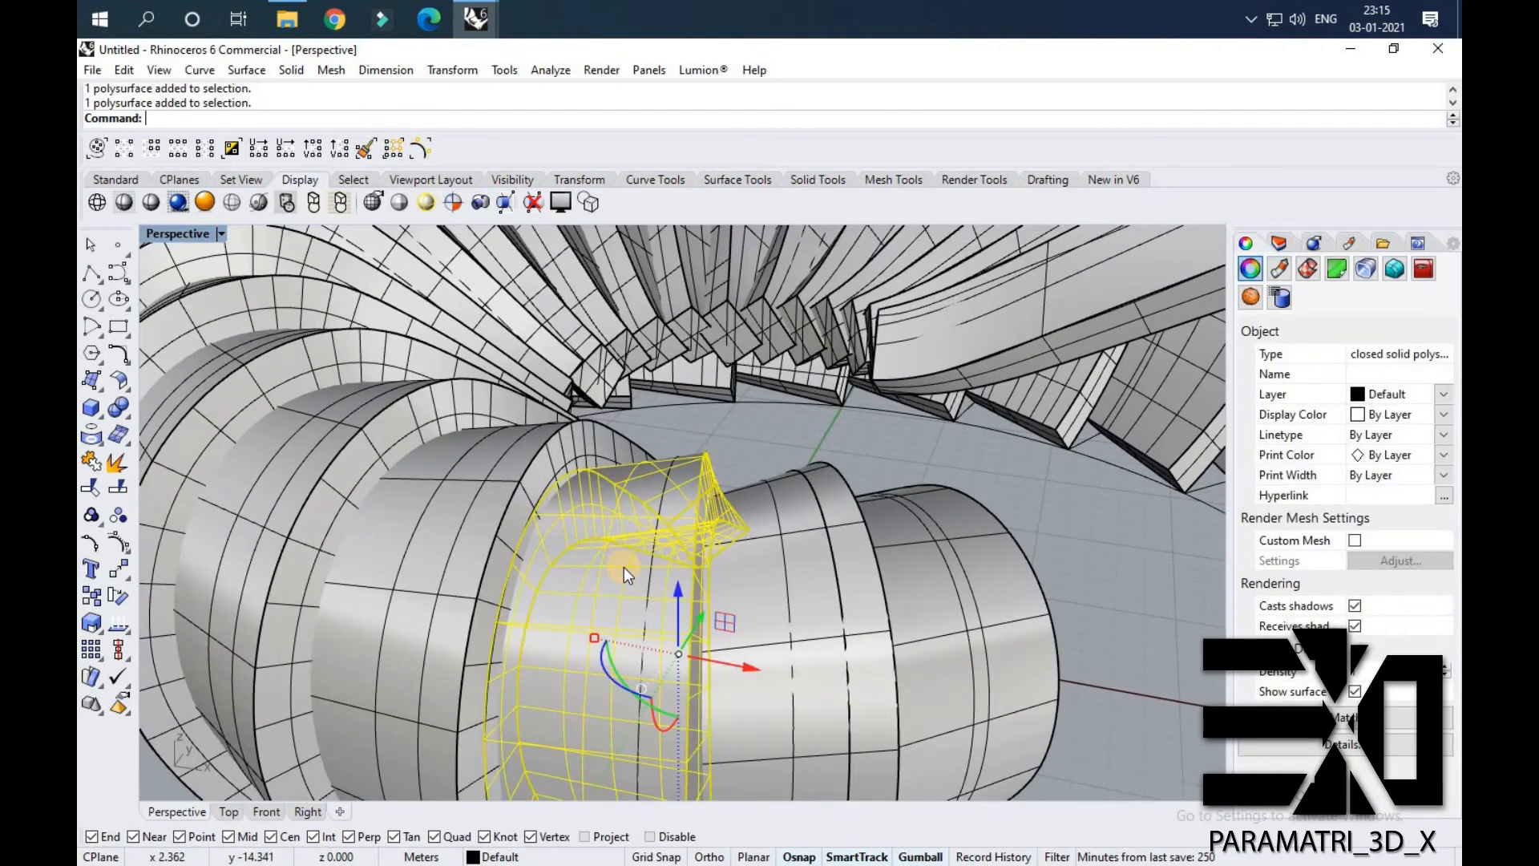
{"action": "key", "text": "Escape"}
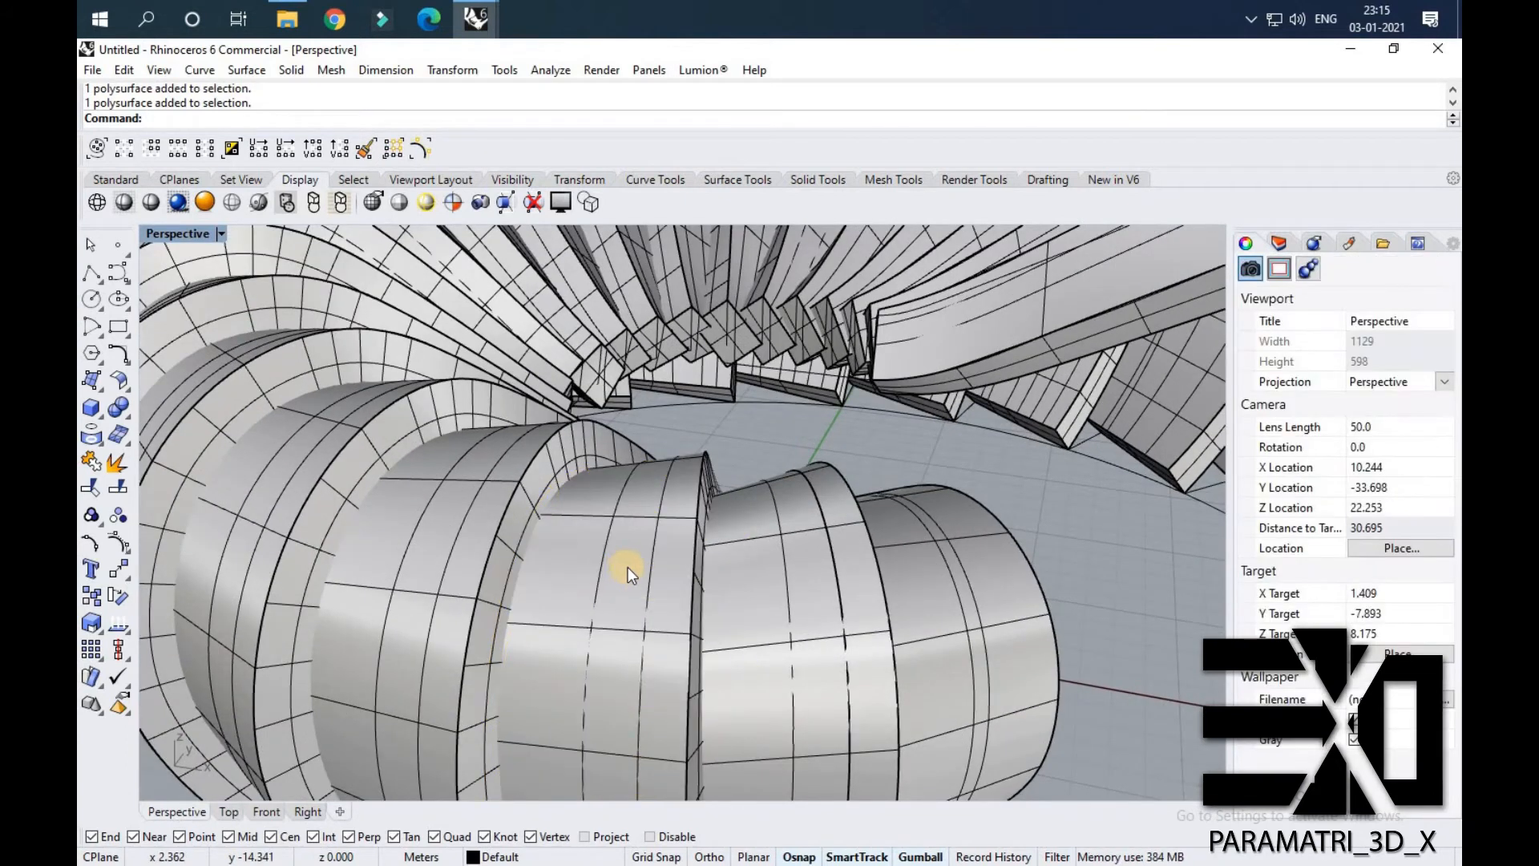
Split the third shell from the open end with the radial curve projected across it.
{"action": "left_click", "coordinate": [118, 487]}
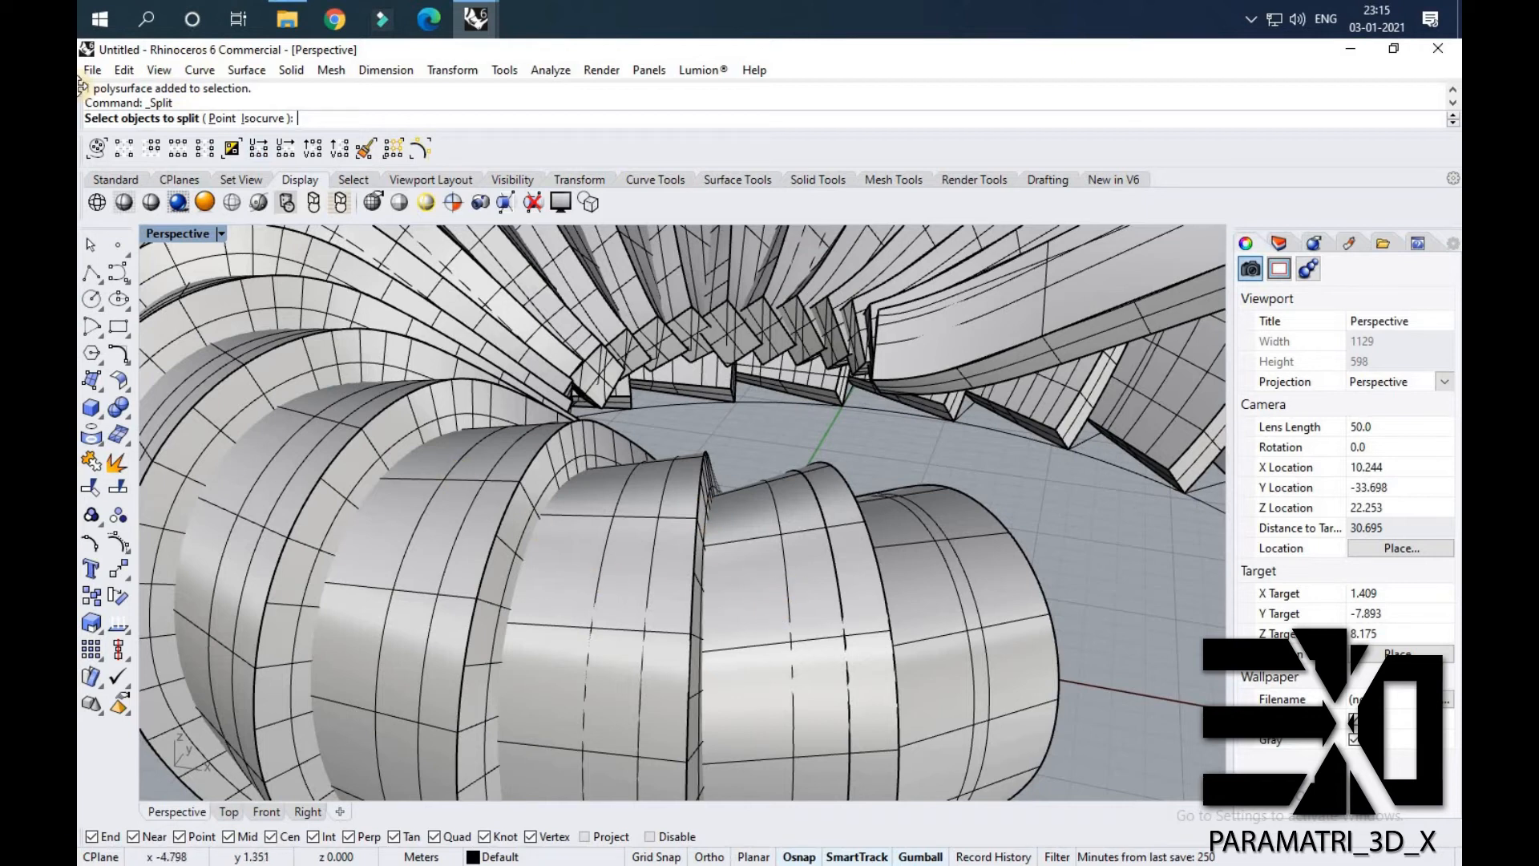
{"action": "left_click", "coordinate": [645, 526]}
{"action": "key", "text": "Return"}
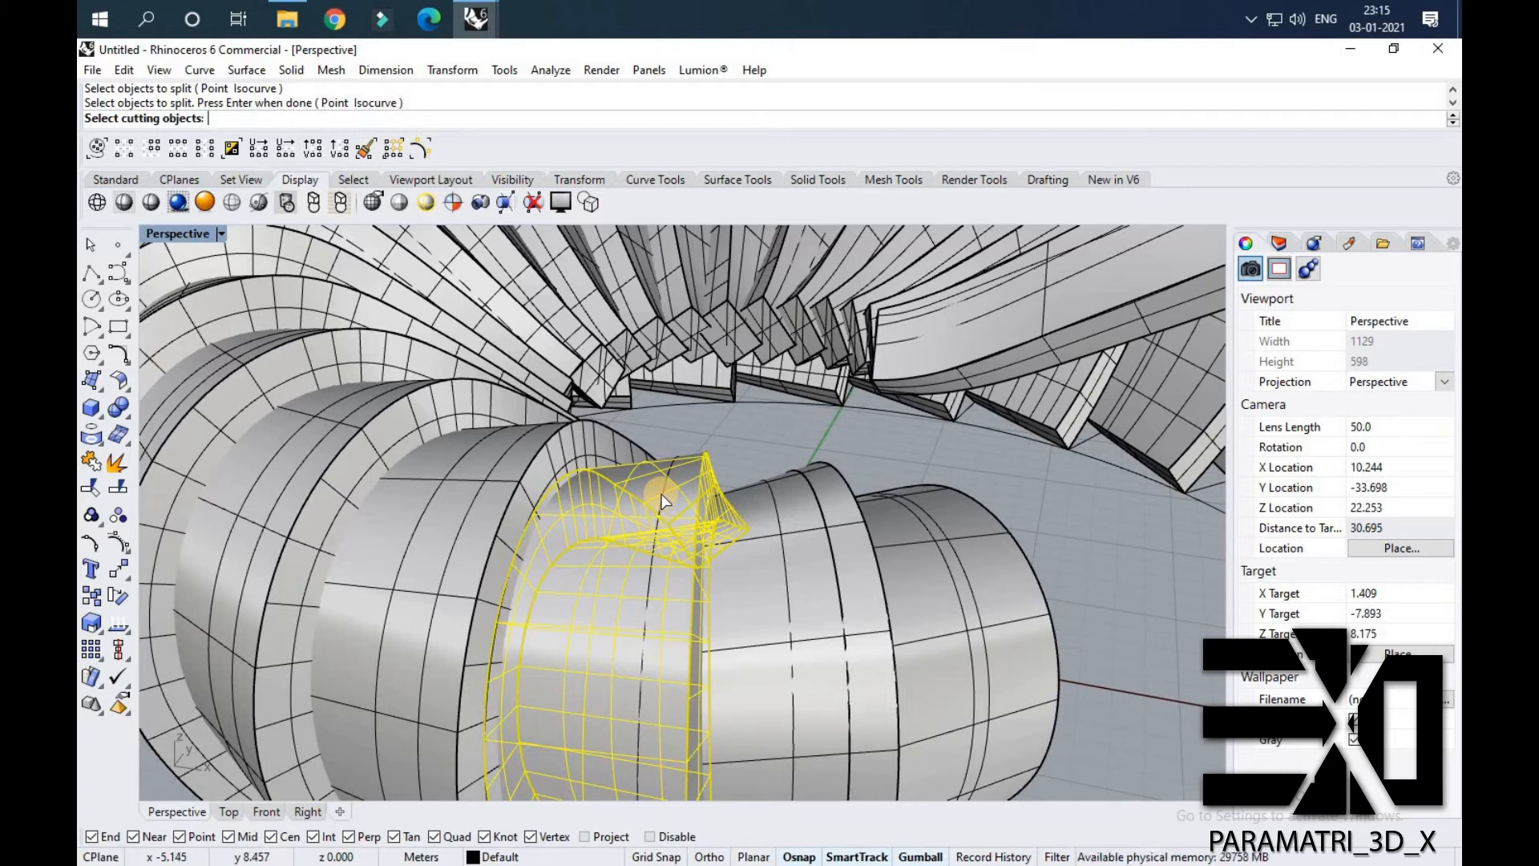
{"action": "left_click", "coordinate": [663, 499]}
{"action": "key", "text": "Return"}
Split the fourth shell from the open end with its own projected curve.
{"action": "right_click_drag", "start_coordinate": [626, 542], "coordinate": [586, 577]}
{"action": "scroll", "coordinate": [585, 571], "scroll_direction": "up", "scroll_amount": 4}
{"action": "key", "text": "Return"}
{"action": "left_click", "coordinate": [639, 560]}
{"action": "key", "text": "Return"}
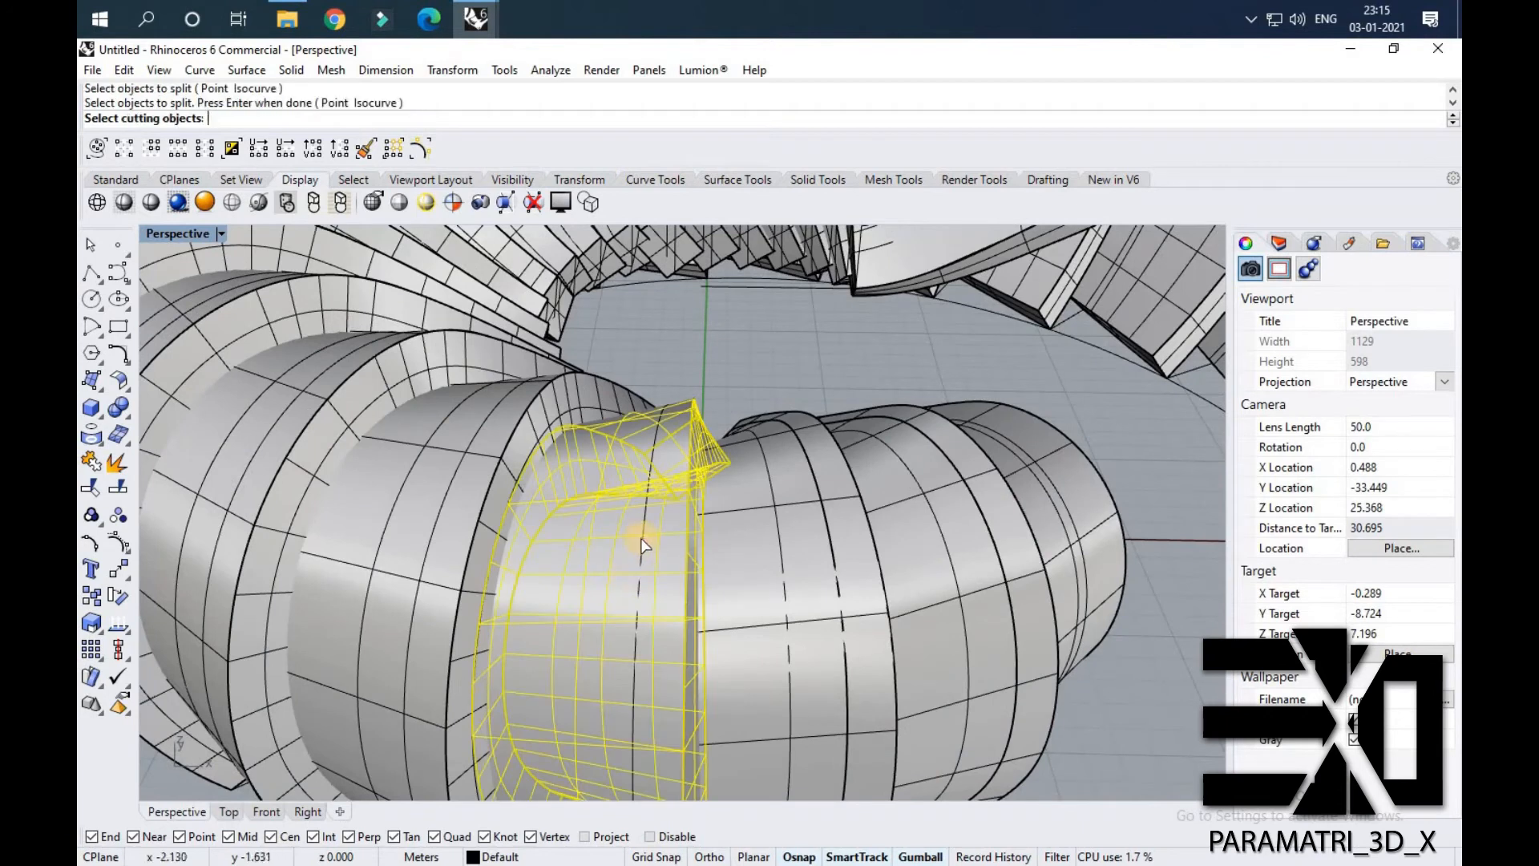
{"action": "left_click", "coordinate": [640, 538]}
{"action": "key", "text": "Return"}
Continue clockwise around the ring and split the next two shells, each with its projected curve.
{"action": "right_click_drag", "start_coordinate": [609, 550], "coordinate": [372, 558]}
{"action": "left_click", "coordinate": [542, 524]}
{"action": "key", "text": "Return"}
{"action": "key", "text": "Return"}
{"action": "key", "text": "Return"}
{"action": "left_click", "coordinate": [556, 526]}
{"action": "key", "text": "Return"}
{"action": "key", "text": "Escape"}
{"action": "key", "text": "Return"}
{"action": "left_click", "coordinate": [440, 537]}
{"action": "key", "text": "Return"}
{"action": "left_click", "coordinate": [429, 533]}
{"action": "key", "text": "Return"}
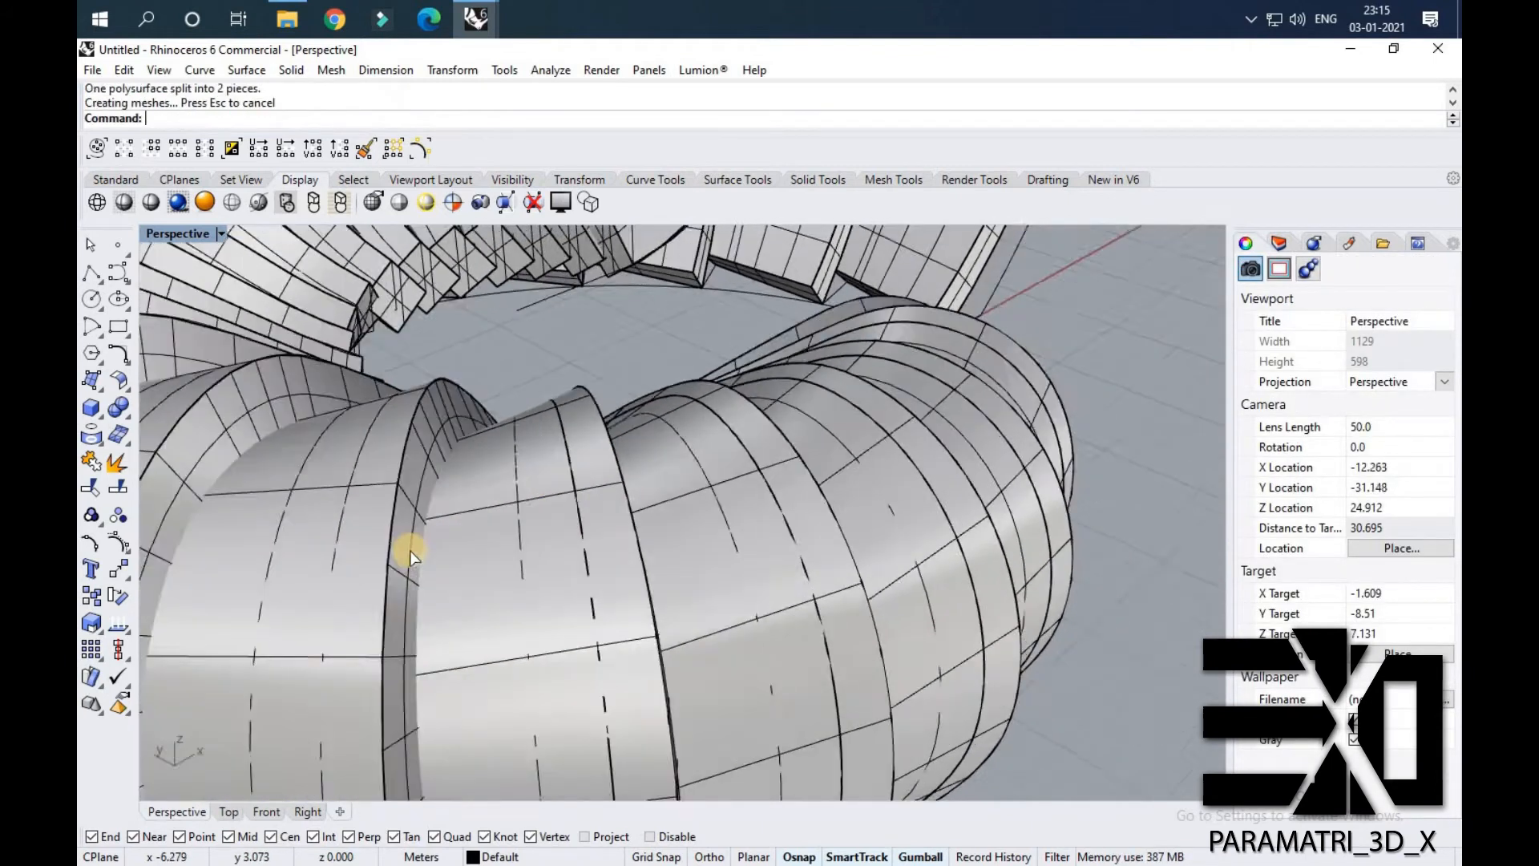
Split two more shells on the ring's southwest side with the projected curves lying on them.
{"action": "key", "text": "Return"}
{"action": "left_click", "coordinate": [369, 559]}
{"action": "left_click", "coordinate": [440, 517]}
{"action": "key", "text": "Return"}
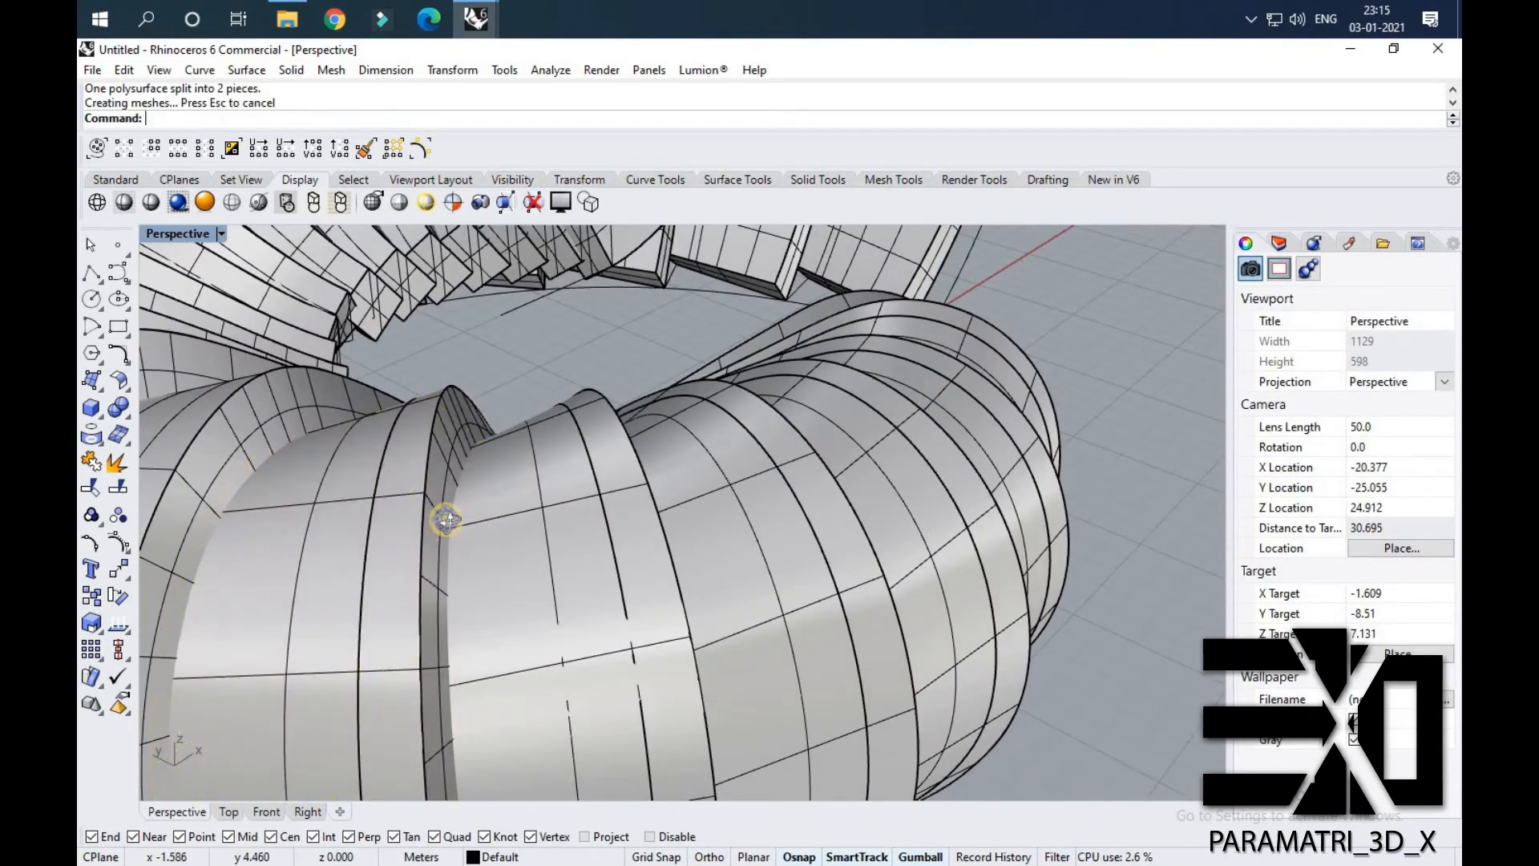
{"action": "scroll", "coordinate": [433, 522], "scroll_direction": "down", "scroll_amount": 6}
{"action": "key", "text": "Return"}
{"action": "left_click", "coordinate": [348, 561]}
{"action": "key", "text": "Return"}
{"action": "left_click", "coordinate": [400, 571]}
{"action": "right_click_drag", "start_coordinate": [521, 592], "coordinate": [628, 601]}
{"action": "left_click", "coordinate": [619, 612]}
{"action": "key", "text": "Return"}
Split the following pair of shells clockwise along the ring, cutting each with its own projected curve.
{"action": "key", "text": "Return"}
{"action": "left_click", "coordinate": [609, 622]}
{"action": "key", "text": "Return"}
{"action": "left_click", "coordinate": [619, 616]}
{"action": "key", "text": "Return"}
{"action": "key", "text": "Return"}
{"action": "left_click", "coordinate": [607, 609]}
{"action": "key", "text": "Return"}
{"action": "left_click", "coordinate": [484, 594]}
{"action": "key", "text": "Return"}
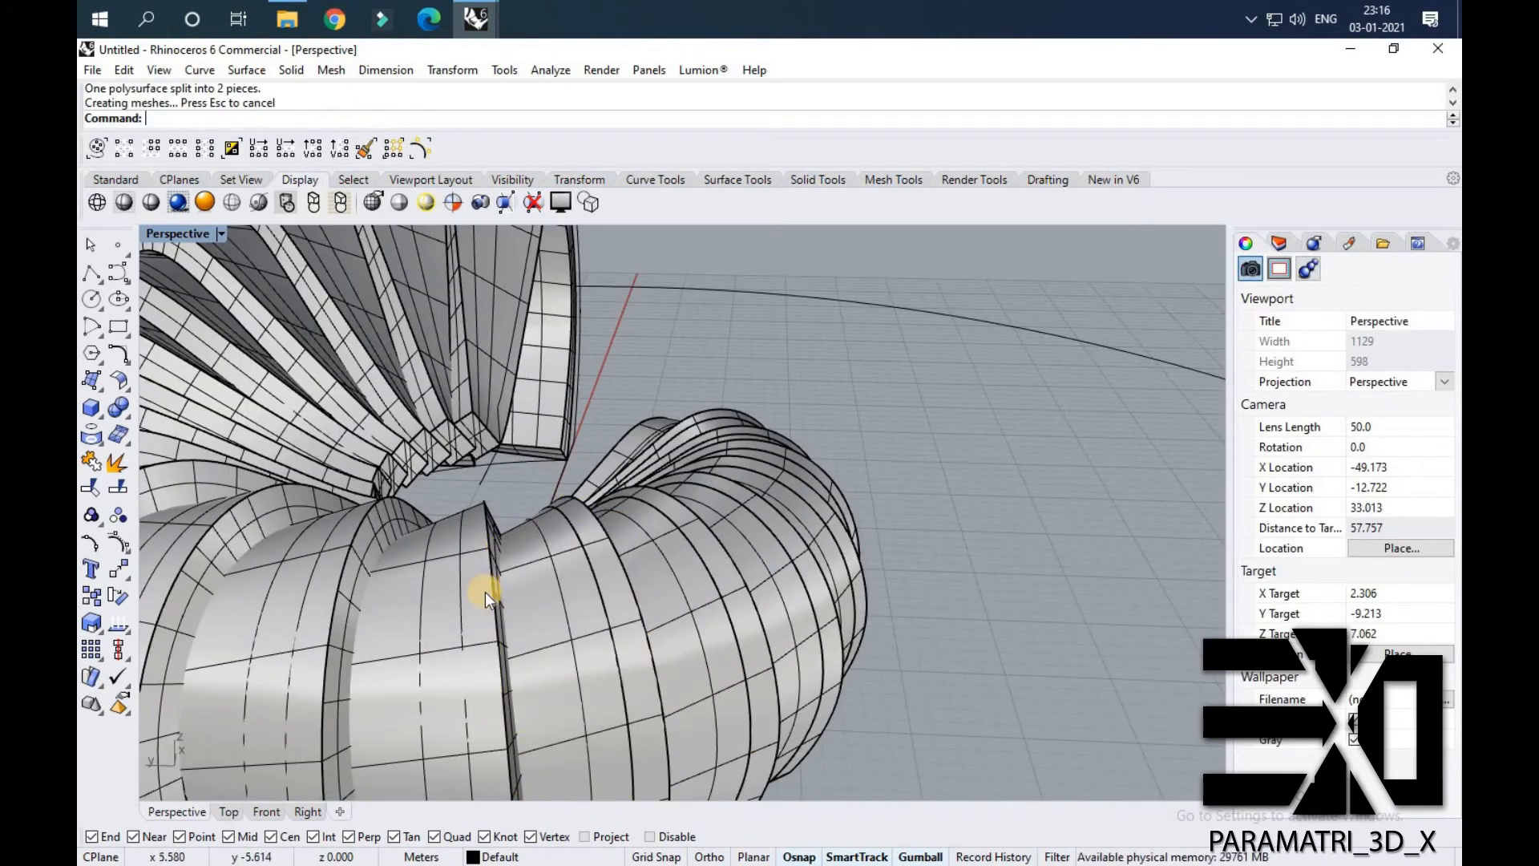
Split two further shells on the ring's west side with their projected radial curves.
{"action": "left_click", "coordinate": [472, 598]}
{"action": "key", "text": "Return"}
{"action": "left_click", "coordinate": [507, 579]}
{"action": "key", "text": "Return"}
{"action": "scroll", "coordinate": [537, 602], "scroll_direction": "down", "scroll_amount": 6}
{"action": "scroll", "coordinate": [537, 603], "scroll_direction": "up", "scroll_amount": 4}
{"action": "left_click", "coordinate": [563, 571]}
{"action": "key", "text": "Return"}
{"action": "left_click", "coordinate": [566, 573]}
{"action": "key", "text": "Return"}
Split the next two whole shells clockwise from the last cut, using the projected curve on each.
{"action": "right_click_drag", "start_coordinate": [566, 573], "coordinate": [494, 581]}
{"action": "key", "text": "Return"}
{"action": "left_click", "coordinate": [513, 580]}
{"action": "key", "text": "Return"}
{"action": "right_click", "coordinate": [515, 580]}
{"action": "right_click", "coordinate": [521, 591]}
{"action": "left_click", "coordinate": [523, 593]}
{"action": "right_click", "coordinate": [514, 589]}
{"action": "left_click", "coordinate": [515, 588]}
{"action": "right_click", "coordinate": [517, 590]}
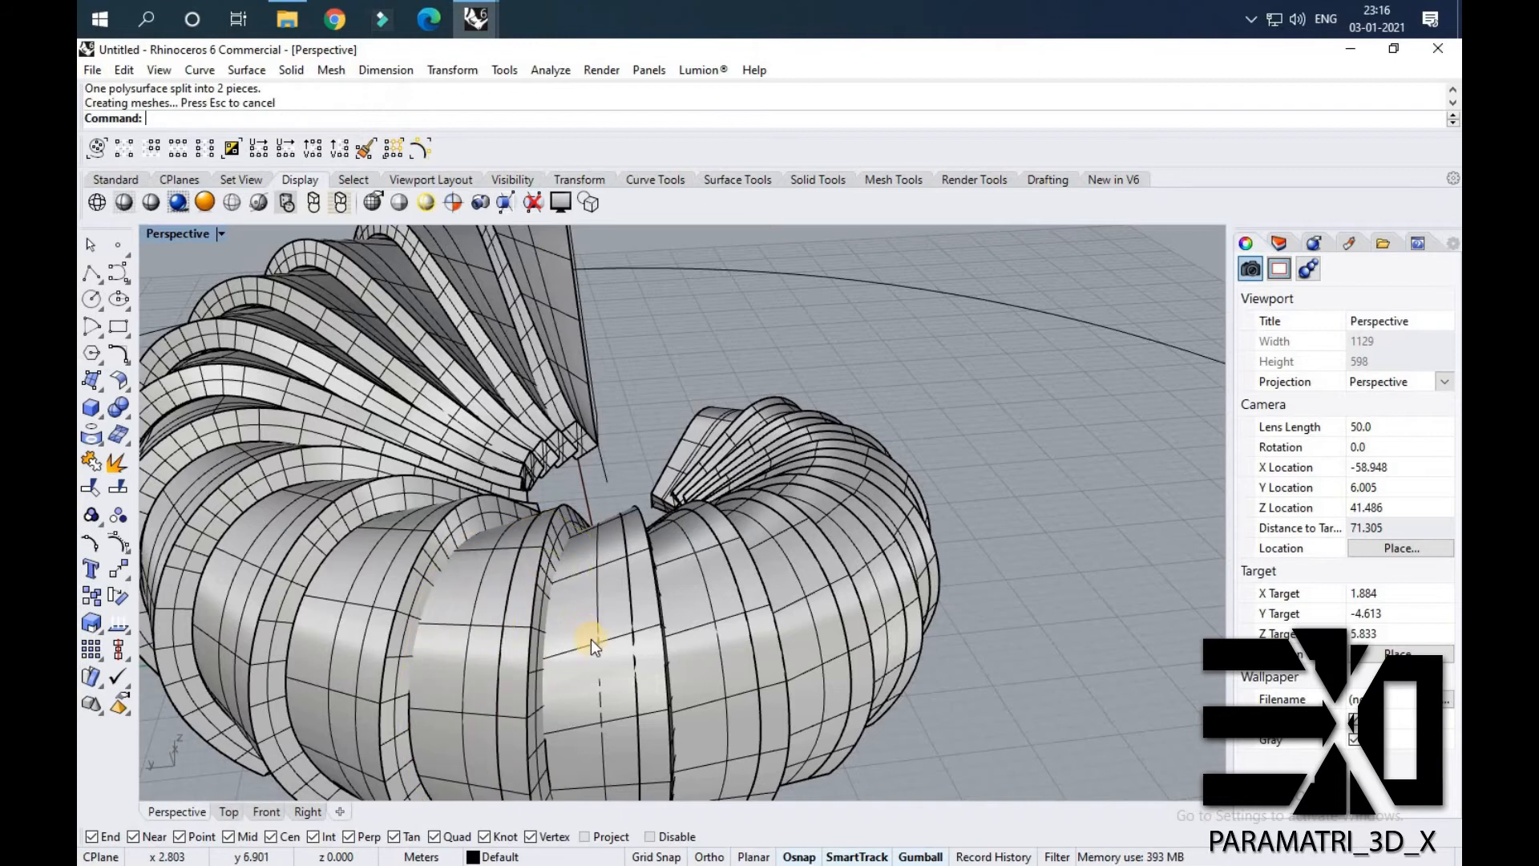
Split the next shells past the ring's west side along their projected radial curves.
{"action": "right_click_drag", "start_coordinate": [590, 638], "coordinate": [638, 650]}
{"action": "right_click", "coordinate": [638, 650]}
{"action": "left_click", "coordinate": [662, 648]}
{"action": "right_click", "coordinate": [663, 649]}
{"action": "right_click", "coordinate": [664, 660]}
{"action": "right_click", "coordinate": [663, 661]}
{"action": "left_click", "coordinate": [664, 661]}
{"action": "right_click", "coordinate": [661, 658]}
{"action": "left_click", "coordinate": [653, 654]}
{"action": "right_click", "coordinate": [653, 654]}
Split the adjoining whole shell on the ring's northwest side with its projected curve.
{"action": "scroll", "coordinate": [641, 653], "scroll_direction": "down", "scroll_amount": 2}
{"action": "scroll", "coordinate": [630, 653], "scroll_direction": "up", "scroll_amount": 4}
{"action": "right_click", "coordinate": [599, 641]}
{"action": "left_click", "coordinate": [600, 641]}
{"action": "right_click_drag", "start_coordinate": [565, 654], "coordinate": [580, 606]}
{"action": "right_click", "coordinate": [599, 641]}
{"action": "left_click", "coordinate": [605, 639]}
{"action": "right_click", "coordinate": [605, 639]}
Continue splitting the whole shells towards the ring's north side, each with the projected curve on it.
{"action": "right_click", "coordinate": [553, 571]}
{"action": "left_click", "coordinate": [560, 571]}
{"action": "right_click", "coordinate": [560, 571]}
{"action": "left_click", "coordinate": [563, 572]}
{"action": "left_click", "coordinate": [576, 603]}
{"action": "right_click", "coordinate": [561, 592]}
{"action": "left_click", "coordinate": [570, 609]}
{"action": "key", "text": "Escape"}
{"action": "key", "text": "Escape"}
{"action": "right_click", "coordinate": [570, 612]}
{"action": "left_click", "coordinate": [566, 609]}
{"action": "right_click", "coordinate": [556, 601]}
{"action": "left_click", "coordinate": [555, 600]}
{"action": "right_click", "coordinate": [559, 605]}
{"action": "right_click_drag", "start_coordinate": [585, 619], "coordinate": [608, 623]}
{"action": "right_click", "coordinate": [585, 616]}
{"action": "left_click", "coordinate": [569, 609]}
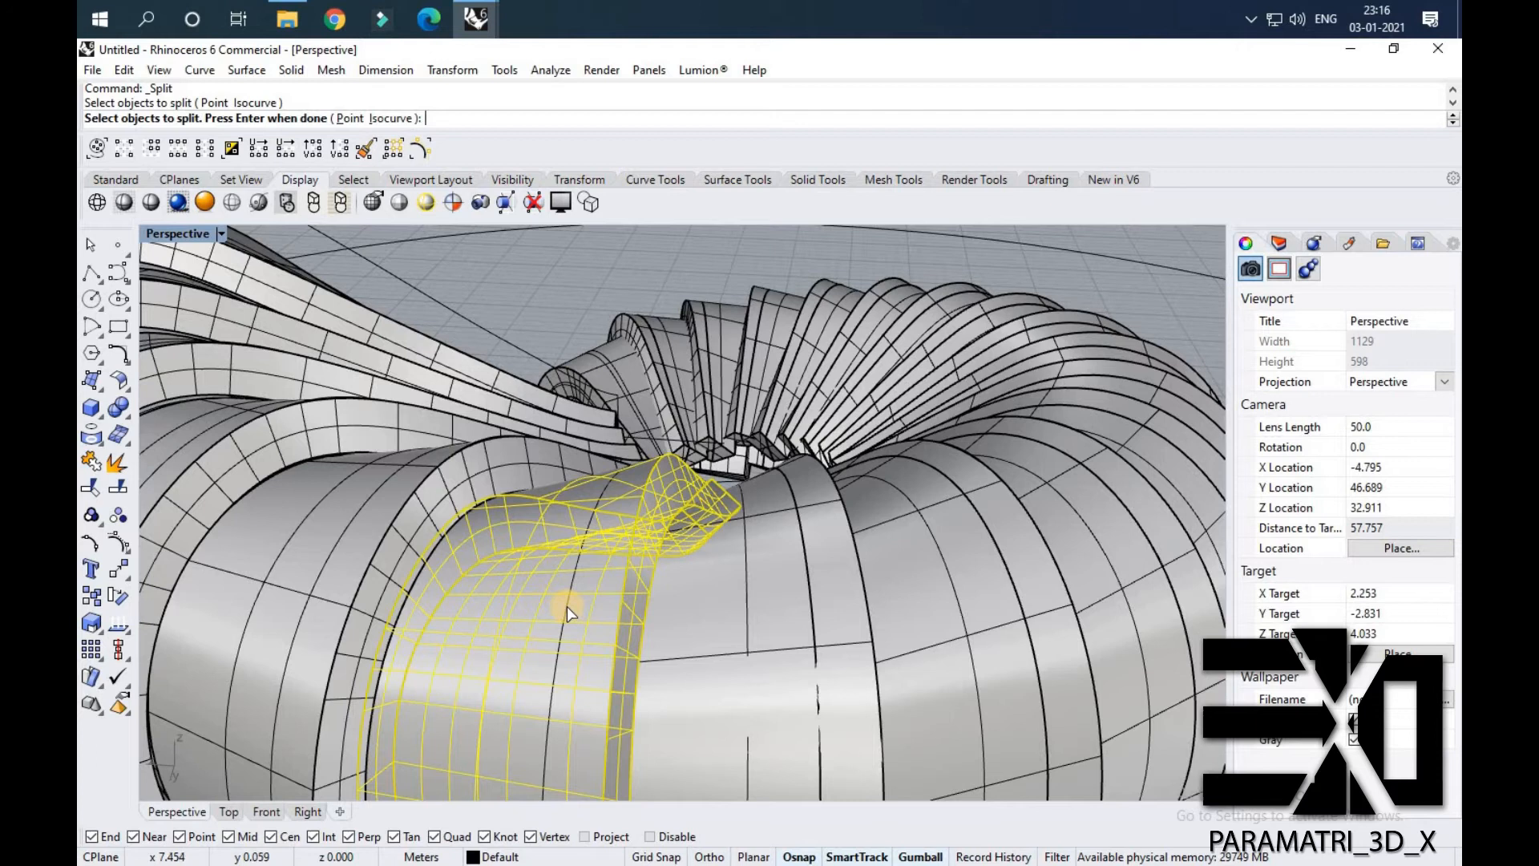
{"action": "right_click", "coordinate": [566, 606]}
{"action": "left_click", "coordinate": [566, 606]}
{"action": "key", "text": "Escape"}
Split the whole shell next to the last cut on the ring's north side with its projected curve.
{"action": "right_click", "coordinate": [585, 628]}
{"action": "left_click", "coordinate": [566, 607]}
{"action": "right_click", "coordinate": [566, 607]}
{"action": "left_click", "coordinate": [564, 611]}
{"action": "right_click", "coordinate": [566, 612]}
Split the next two whole shells clockwise past the ring's north side along their projected curves.
{"action": "right_click_drag", "start_coordinate": [632, 627], "coordinate": [950, 553]}
{"action": "right_click", "coordinate": [665, 632]}
{"action": "left_click", "coordinate": [651, 628]}
{"action": "right_click", "coordinate": [646, 619]}
{"action": "left_click", "coordinate": [646, 619]}
{"action": "left_click", "coordinate": [709, 688]}
{"action": "right_click", "coordinate": [707, 683]}
{"action": "right_click", "coordinate": [746, 617]}
{"action": "left_click", "coordinate": [741, 613]}
{"action": "right_click", "coordinate": [720, 587]}
{"action": "left_click", "coordinate": [707, 592]}
{"action": "right_click", "coordinate": [707, 592]}
Split the following whole shells towards the ring's open east end, each with the projected curve on it.
{"action": "right_click", "coordinate": [789, 590]}
{"action": "left_click", "coordinate": [764, 577]}
{"action": "right_click", "coordinate": [764, 575]}
{"action": "left_click", "coordinate": [755, 591]}
{"action": "right_click", "coordinate": [949, 551]}
{"action": "left_click", "coordinate": [950, 552]}
{"action": "right_click", "coordinate": [922, 553]}
{"action": "left_click", "coordinate": [827, 593]}
{"action": "right_click", "coordinate": [824, 595]}
{"action": "right_click_drag", "start_coordinate": [824, 595], "coordinate": [876, 603]}
{"action": "right_click", "coordinate": [873, 601]}
{"action": "left_click", "coordinate": [792, 571]}
{"action": "right_click", "coordinate": [789, 573]}
{"action": "right_click", "coordinate": [757, 601]}
Examine the split rib bands and shell pieces around the whole ring.
{"action": "right_click_drag", "start_coordinate": [757, 601], "coordinate": [570, 552]}
{"action": "scroll", "coordinate": [502, 540], "scroll_direction": "down", "scroll_amount": 4}
{"action": "scroll", "coordinate": [534, 590], "scroll_direction": "up", "scroll_amount": 6}
{"action": "scroll", "coordinate": [566, 599], "scroll_direction": "up", "scroll_amount": 2}
{"action": "left_click", "coordinate": [590, 607]}
{"action": "left_click", "coordinate": [634, 592]}
{"action": "scroll", "coordinate": [558, 532], "scroll_direction": "down", "scroll_amount": 4}
{"action": "scroll", "coordinate": [560, 569], "scroll_direction": "up", "scroll_amount": 2}
{"action": "left_click", "coordinate": [559, 569]}
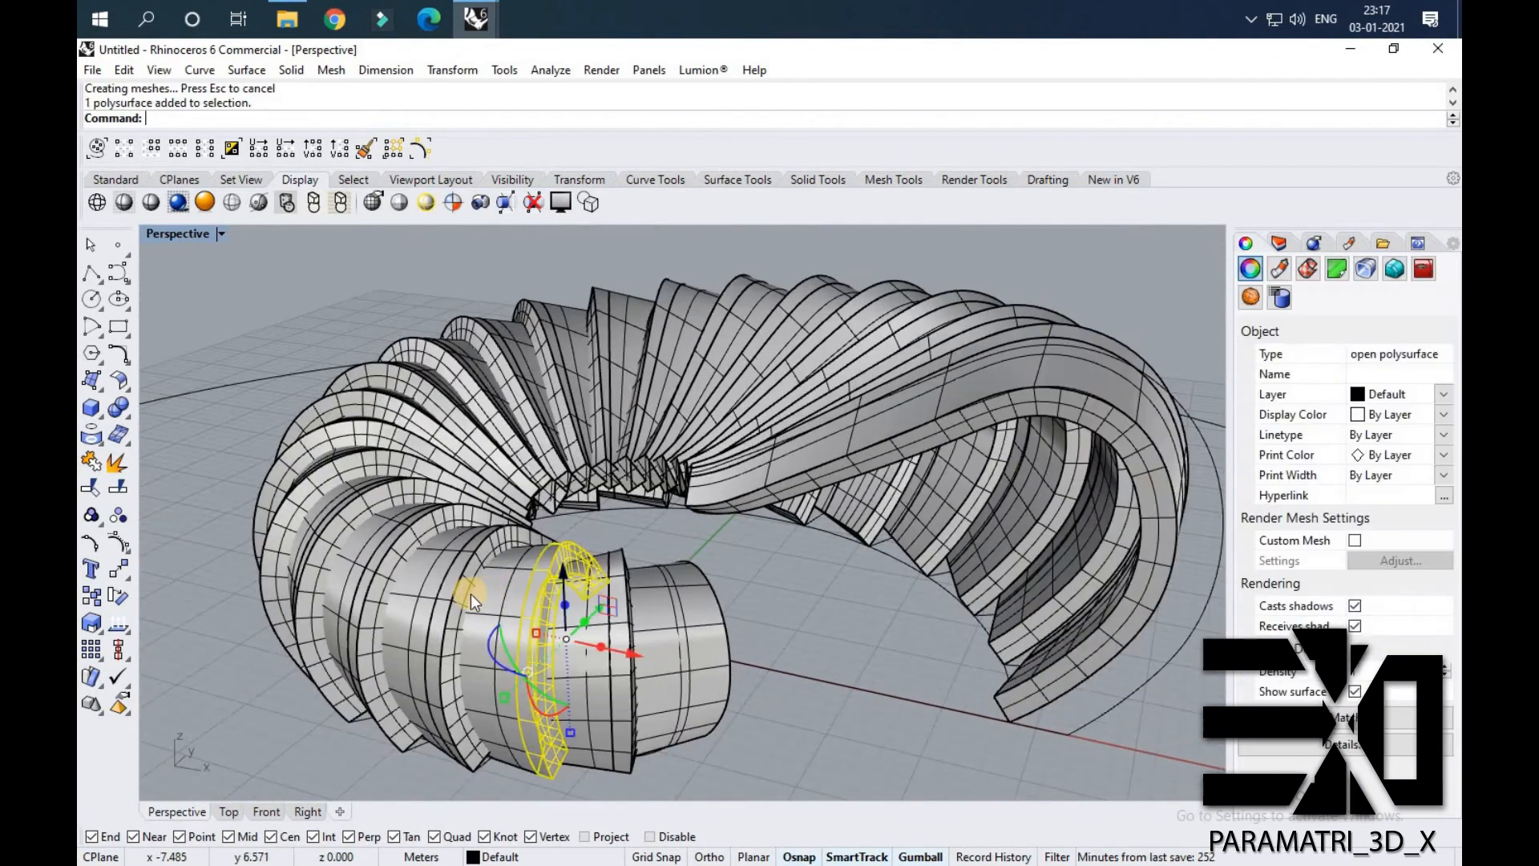
{"action": "left_click", "coordinate": [455, 589]}
{"action": "left_click", "coordinate": [455, 594]}
{"action": "left_click", "coordinate": [460, 599]}
{"action": "left_click", "coordinate": [461, 599]}
Switch to the reference model "sd" and examine the gridded panel closing the ring's open end.
{"action": "mouse_move", "coordinate": [476, 18]}
{"action": "left_click", "coordinate": [584, 131]}
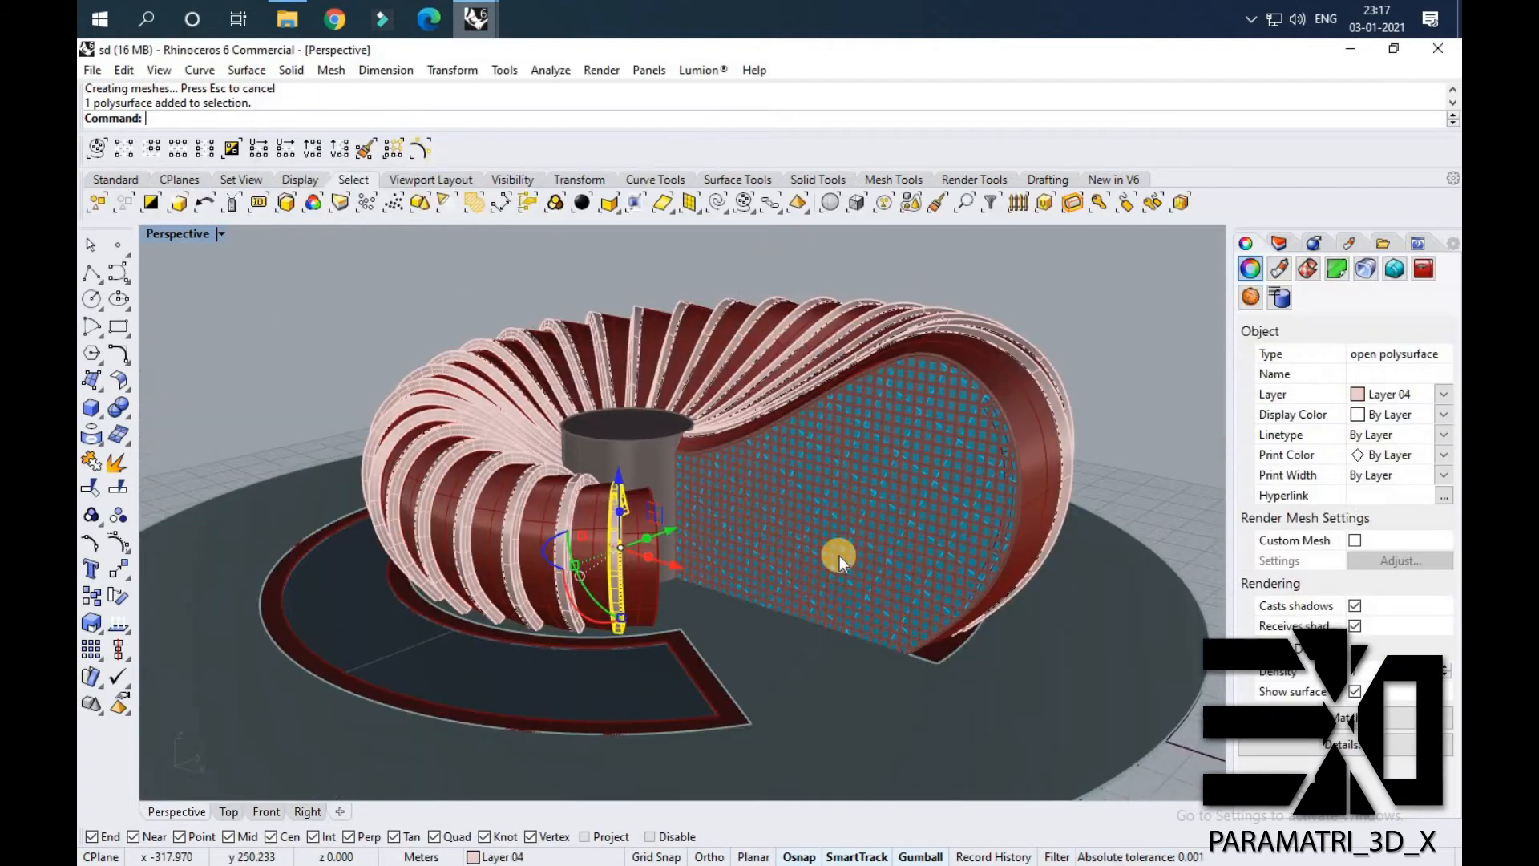
{"action": "scroll", "coordinate": [651, 441], "scroll_direction": "up", "scroll_amount": 3}
{"action": "left_click", "coordinate": [647, 441]}
{"action": "left_click", "coordinate": [874, 552]}
{"action": "right_click_drag", "start_coordinate": [736, 624], "coordinate": [661, 617]}
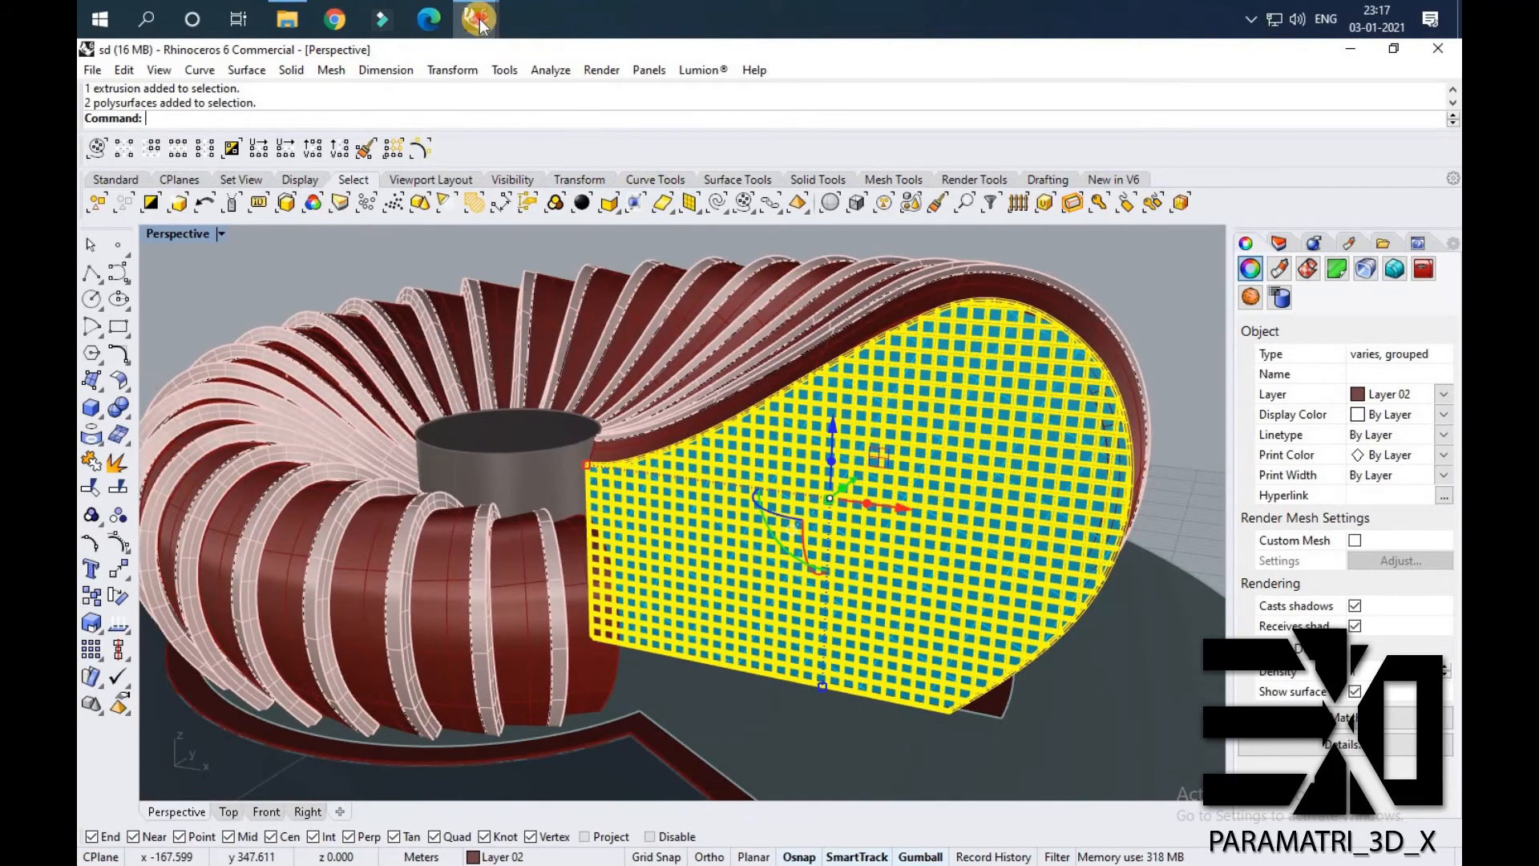
Switch back to the untitled model and move the four open curves outlining the ring's east end section clear of the ring.
{"action": "mouse_move", "coordinate": [475, 18]}
{"action": "left_click", "coordinate": [383, 139]}
{"action": "scroll", "coordinate": [682, 529], "scroll_direction": "down", "scroll_amount": 7}
{"action": "right_click_drag", "start_coordinate": [878, 571], "coordinate": [781, 537]}
{"action": "scroll", "coordinate": [774, 536], "scroll_direction": "up", "scroll_amount": 6}
{"action": "left_click", "coordinate": [773, 536]}
{"action": "left_click", "coordinate": [811, 537]}
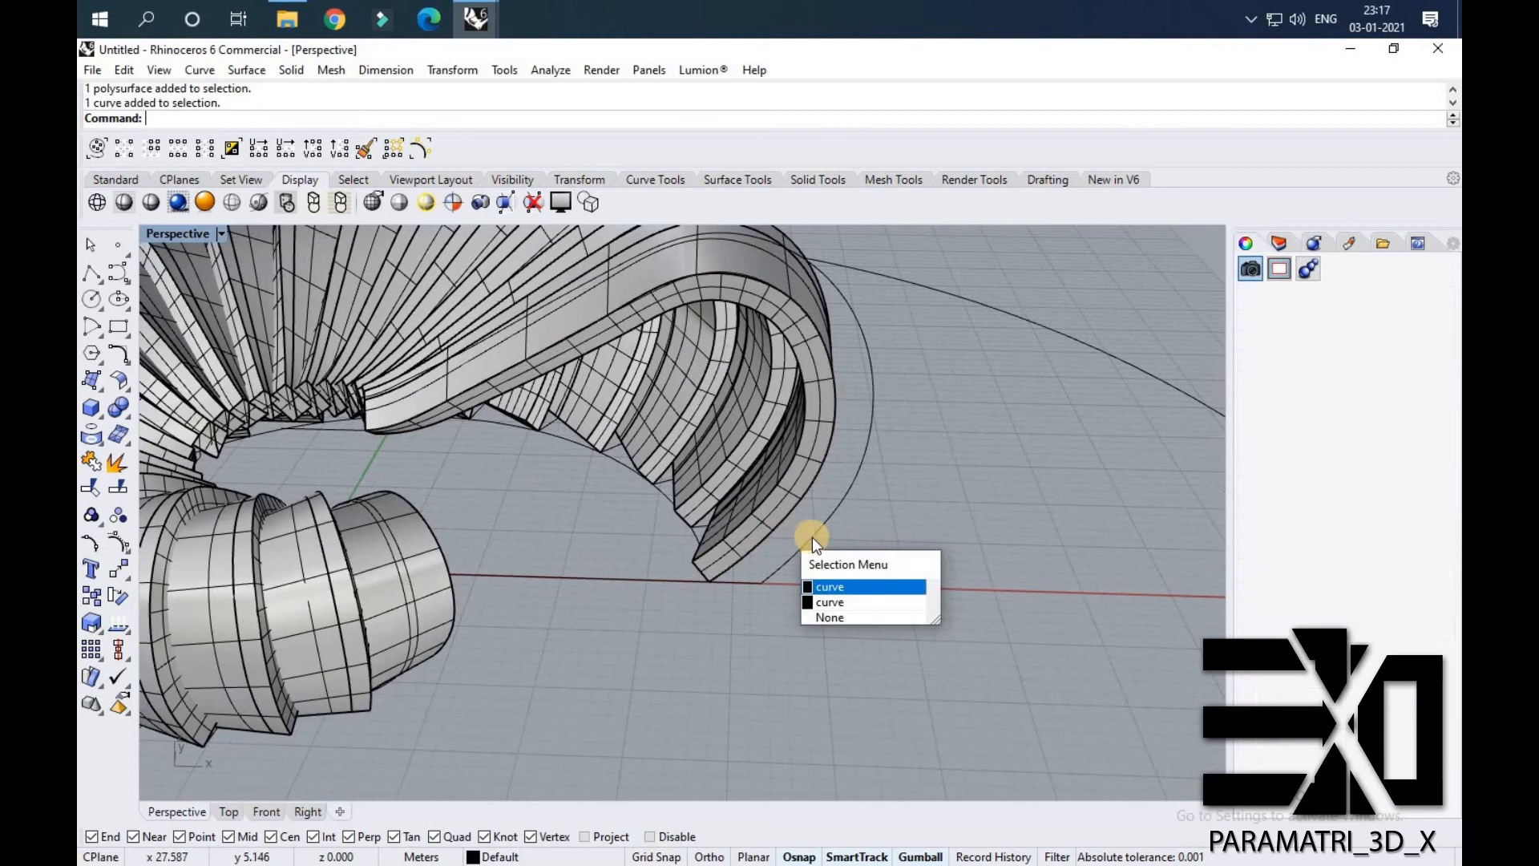
{"action": "left_click", "coordinate": [813, 537]}
{"action": "left_click", "coordinate": [813, 537], "text": "shift"}
{"action": "scroll", "coordinate": [790, 550], "scroll_direction": "up", "scroll_amount": 2}
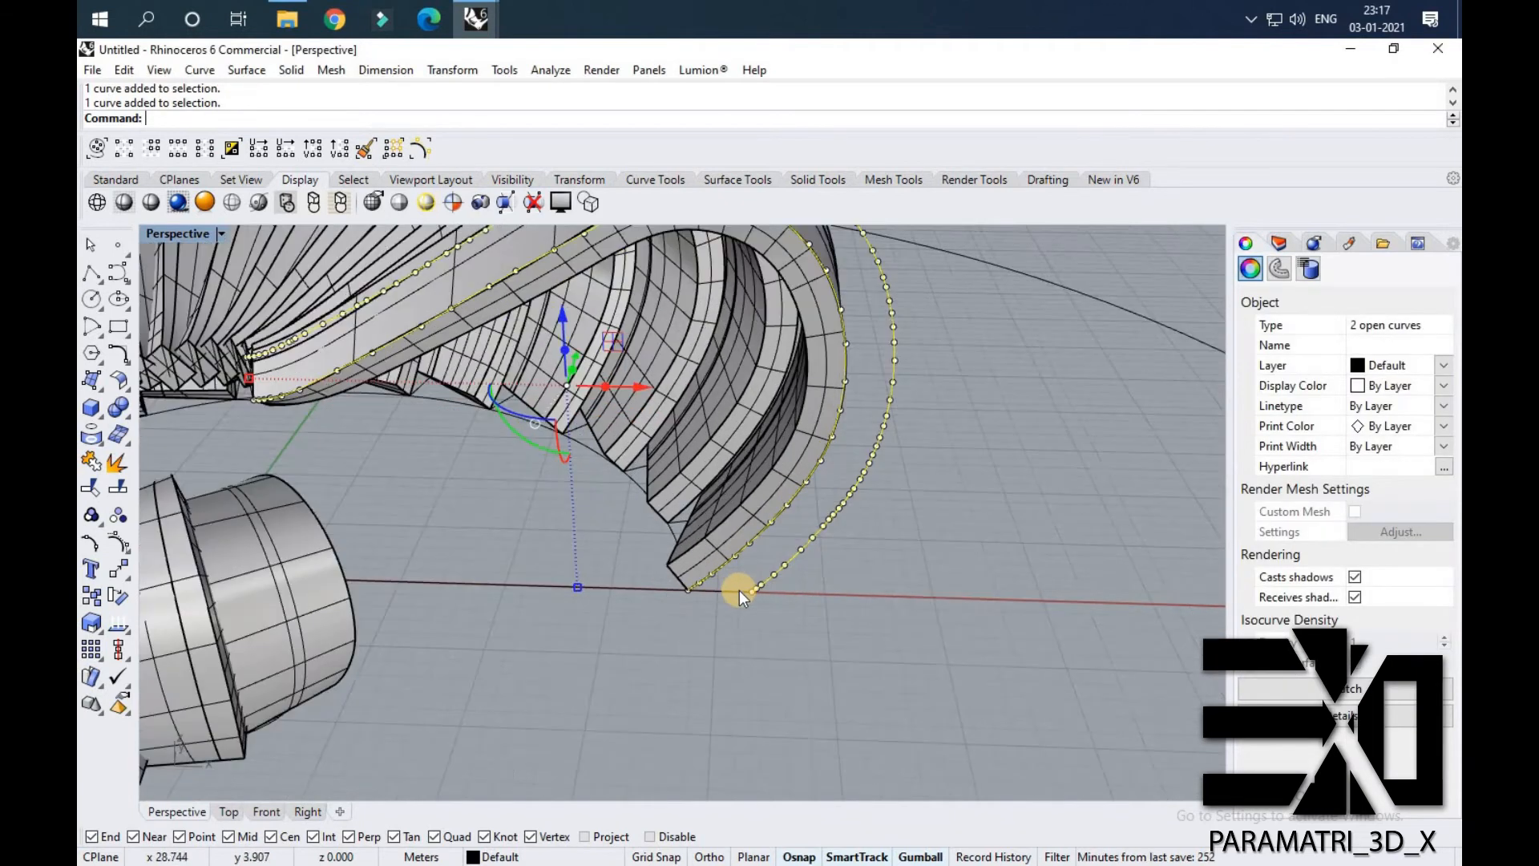
{"action": "left_click", "coordinate": [738, 590], "text": "shift"}
{"action": "key", "text": "Return"}
{"action": "scroll", "coordinate": [249, 388], "scroll_direction": "up", "scroll_amount": 2}
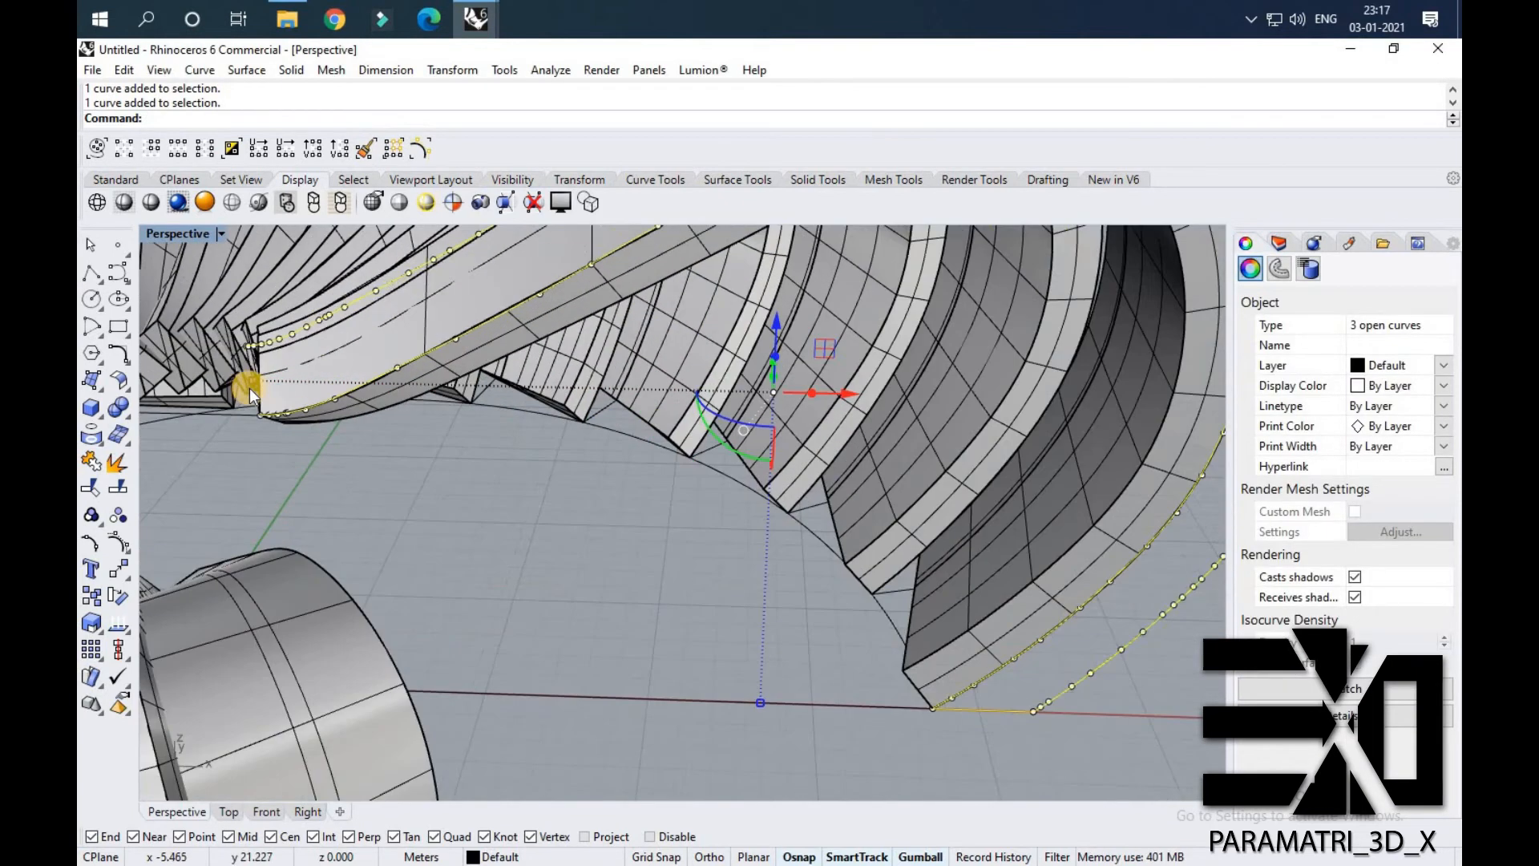
{"action": "left_click", "coordinate": [253, 390], "text": "shift"}
{"action": "scroll", "coordinate": [248, 362], "scroll_direction": "up", "scroll_amount": 3}
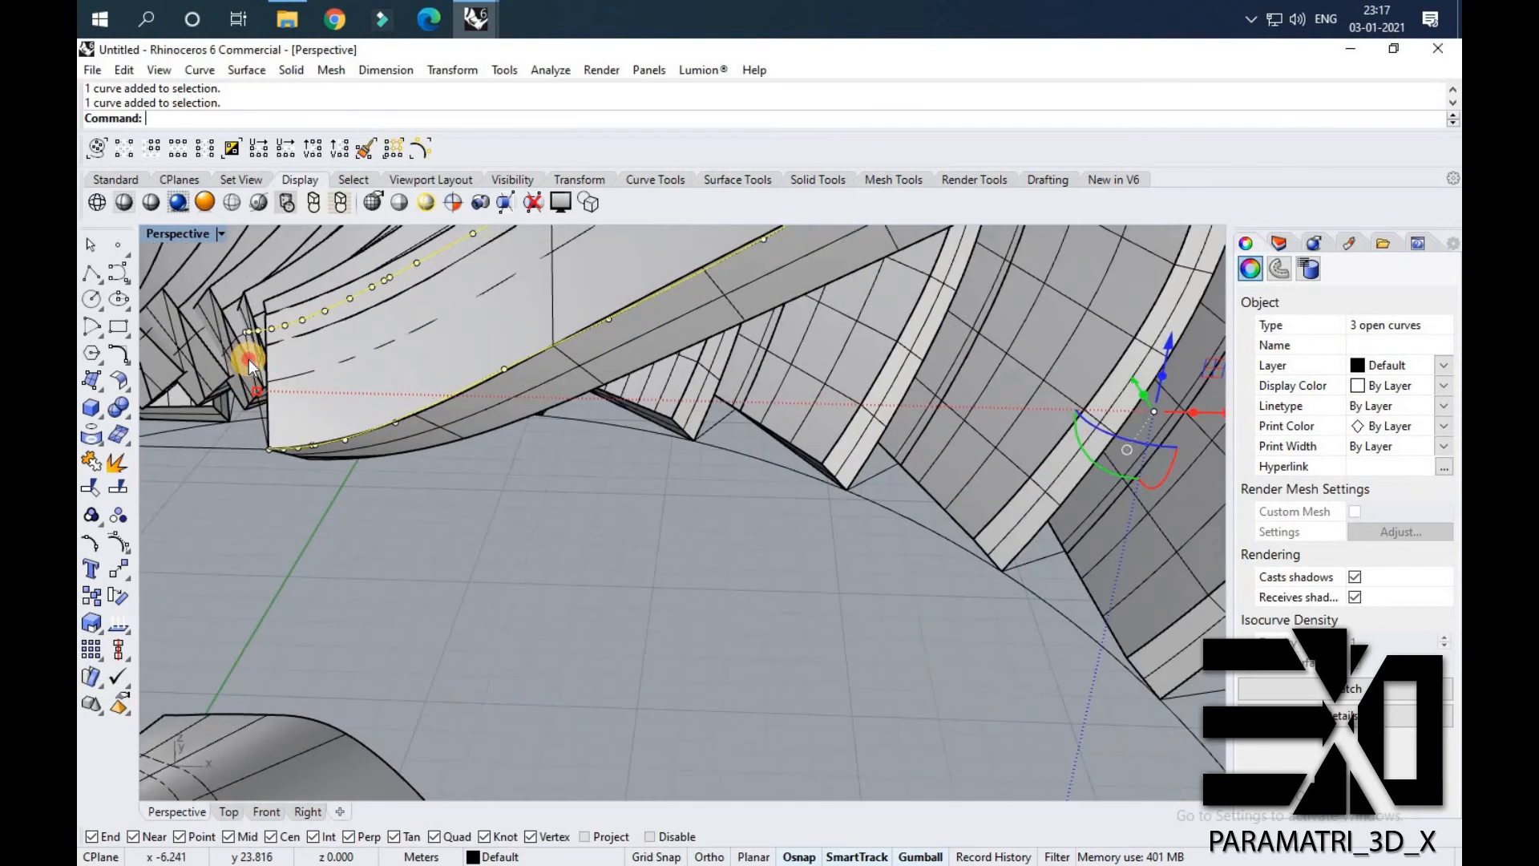
{"action": "left_click", "coordinate": [258, 388], "text": "shift"}
{"action": "scroll", "coordinate": [262, 425], "scroll_direction": "up", "scroll_amount": 5}
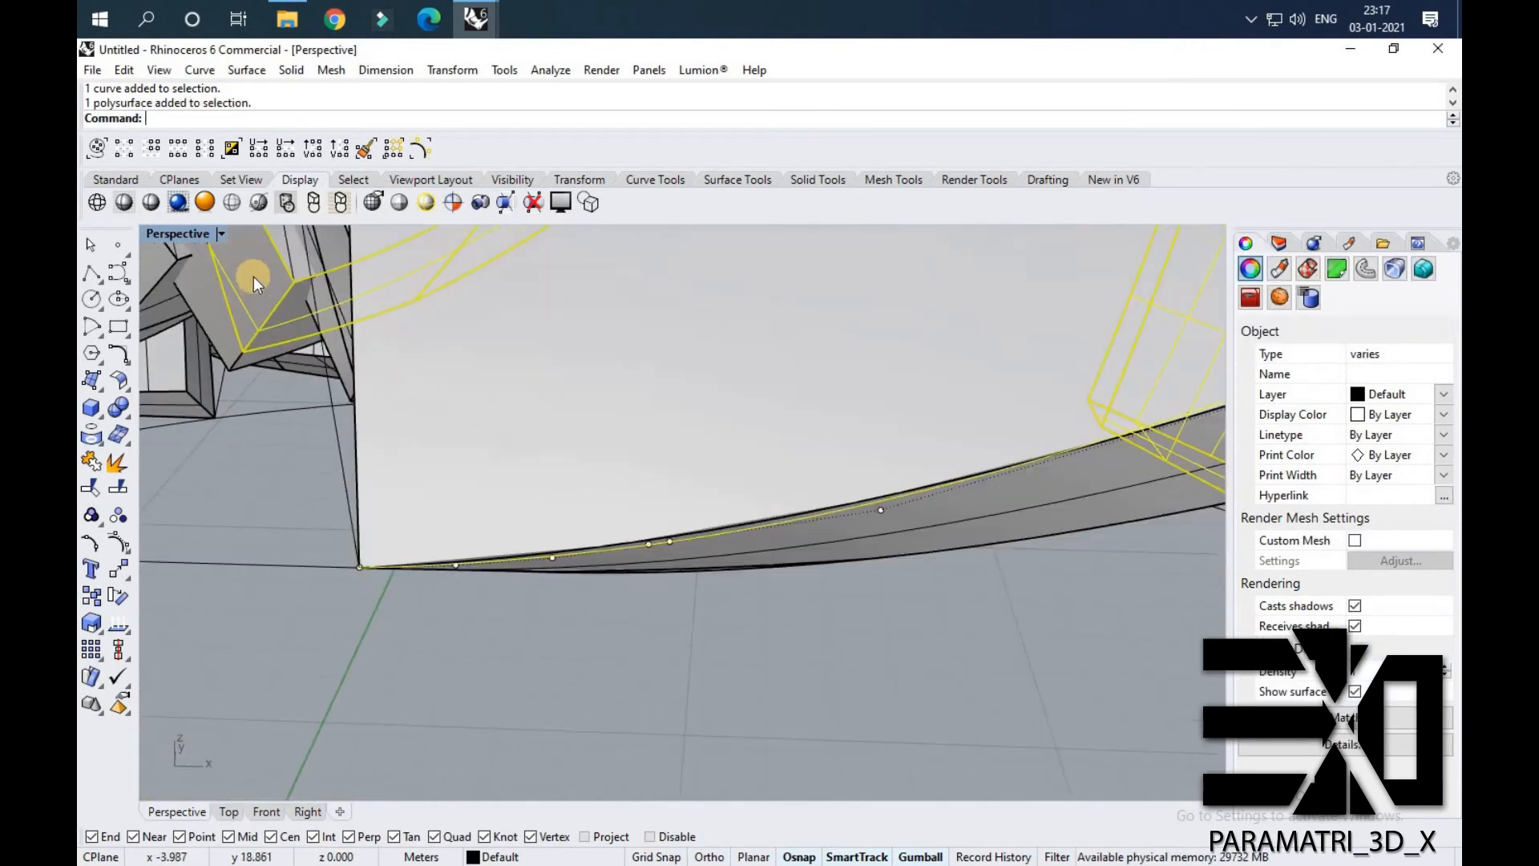
{"action": "left_click", "coordinate": [354, 461], "text": "ctrl"}
{"action": "left_click", "coordinate": [345, 474], "text": "shift"}
{"action": "key", "text": "Return"}
{"action": "scroll", "coordinate": [300, 518], "scroll_direction": "down", "scroll_amount": 8}
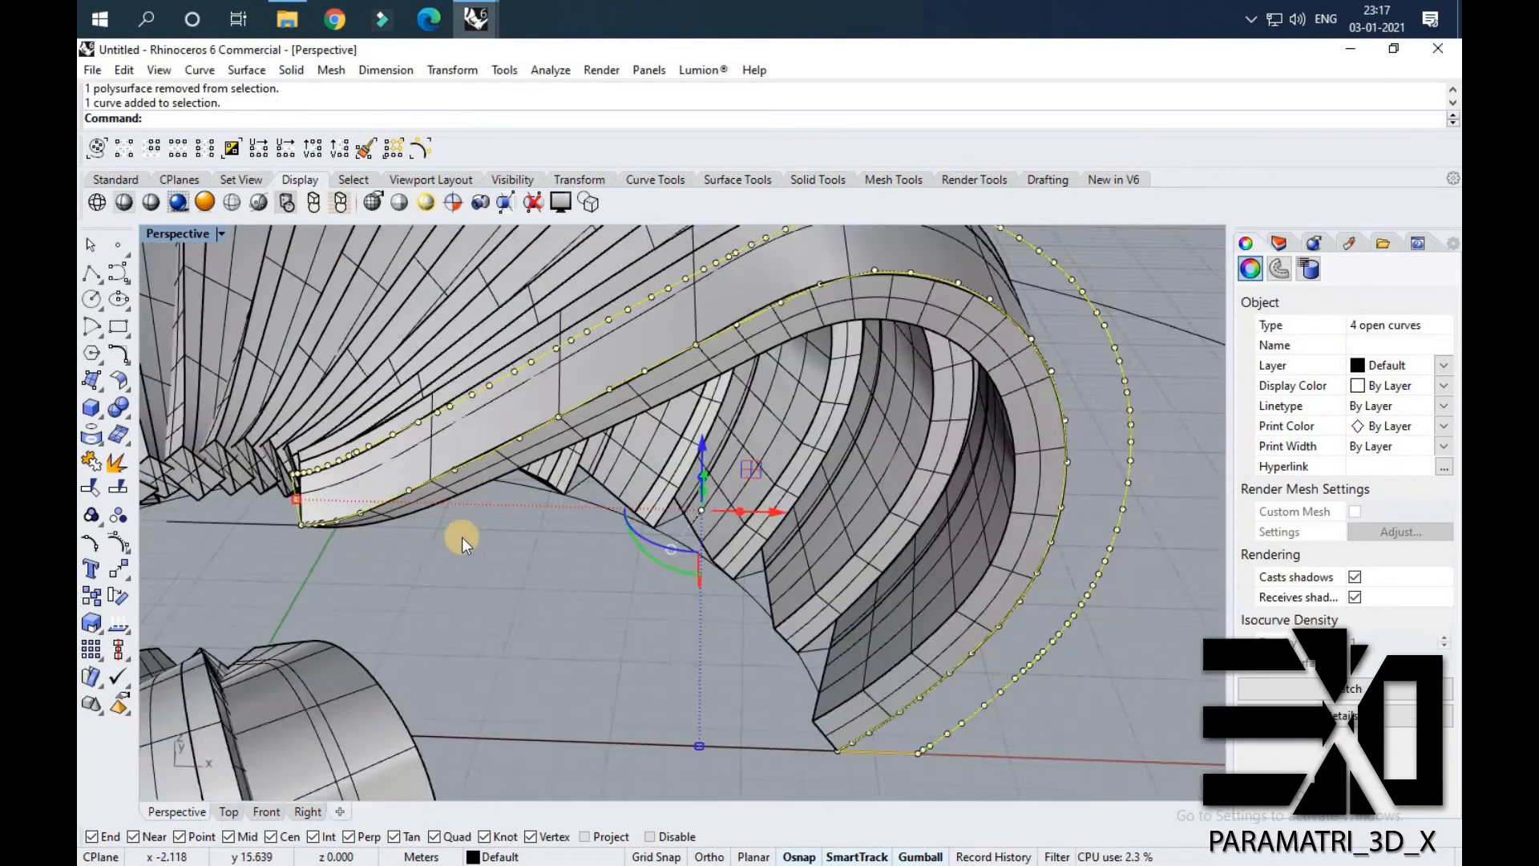
{"action": "left_click_drag", "start_coordinate": [532, 519], "coordinate": [906, 383]}
{"action": "scroll", "coordinate": [680, 479], "scroll_direction": "down", "scroll_amount": 7}
{"action": "scroll", "coordinate": [951, 488], "scroll_direction": "up", "scroll_amount": 6}
{"action": "left_click", "coordinate": [1061, 513]}
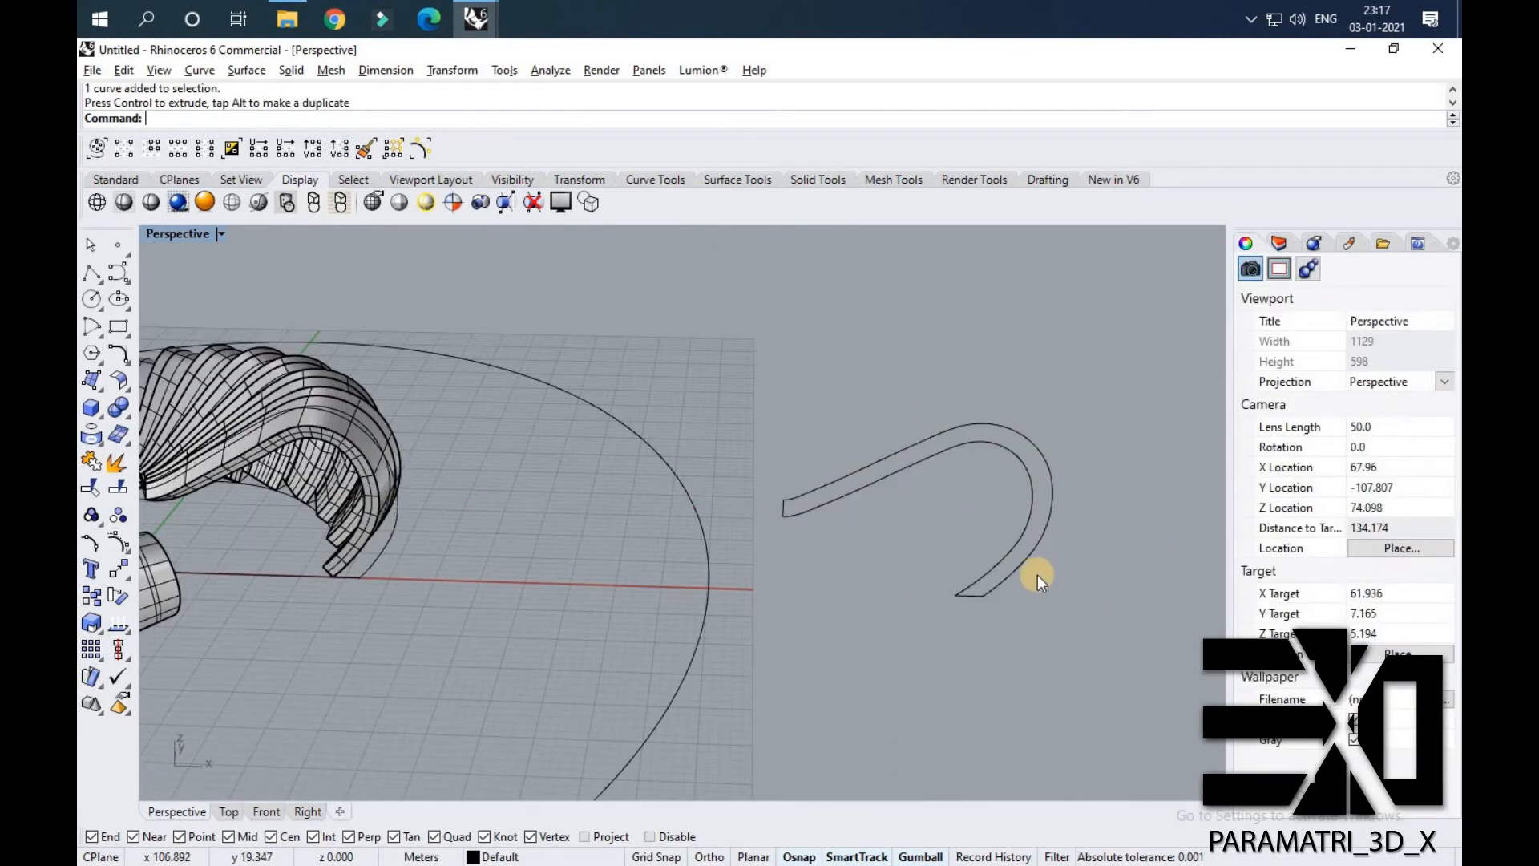
Delete the outer profile curve and the two short end lines, keeping only the inner profile curve.
{"action": "scroll", "coordinate": [1039, 562], "scroll_direction": "up", "scroll_amount": 3}
{"action": "left_click_drag", "start_coordinate": [1039, 463], "coordinate": [934, 425]}
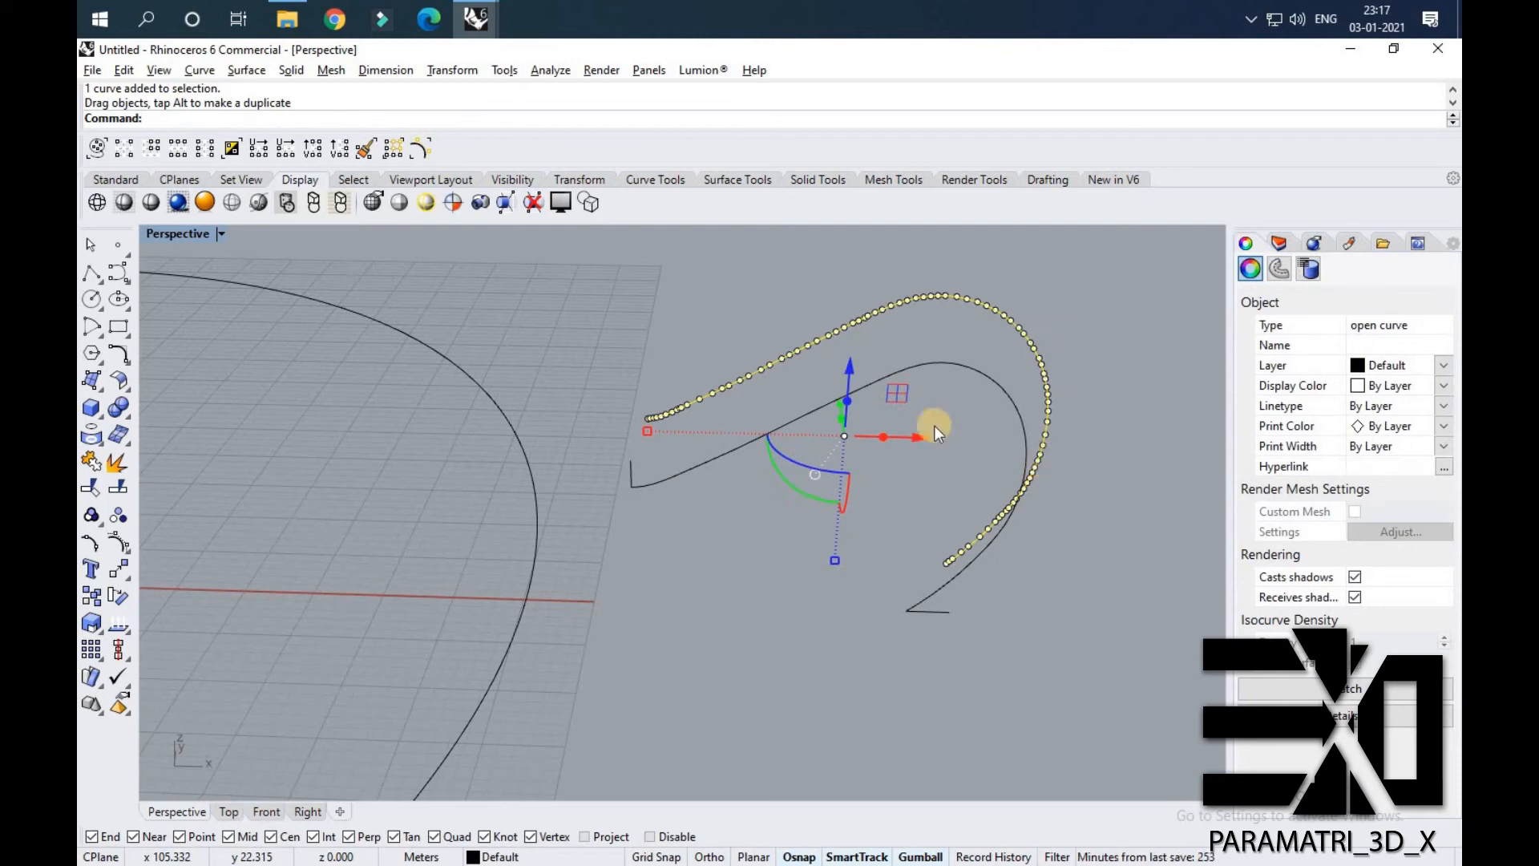
{"action": "key", "text": "Delete"}
{"action": "scroll", "coordinate": [642, 462], "scroll_direction": "up", "scroll_amount": 4}
{"action": "left_click", "coordinate": [642, 462]}
{"action": "key", "text": "Delete"}
{"action": "left_click", "coordinate": [1124, 704]}
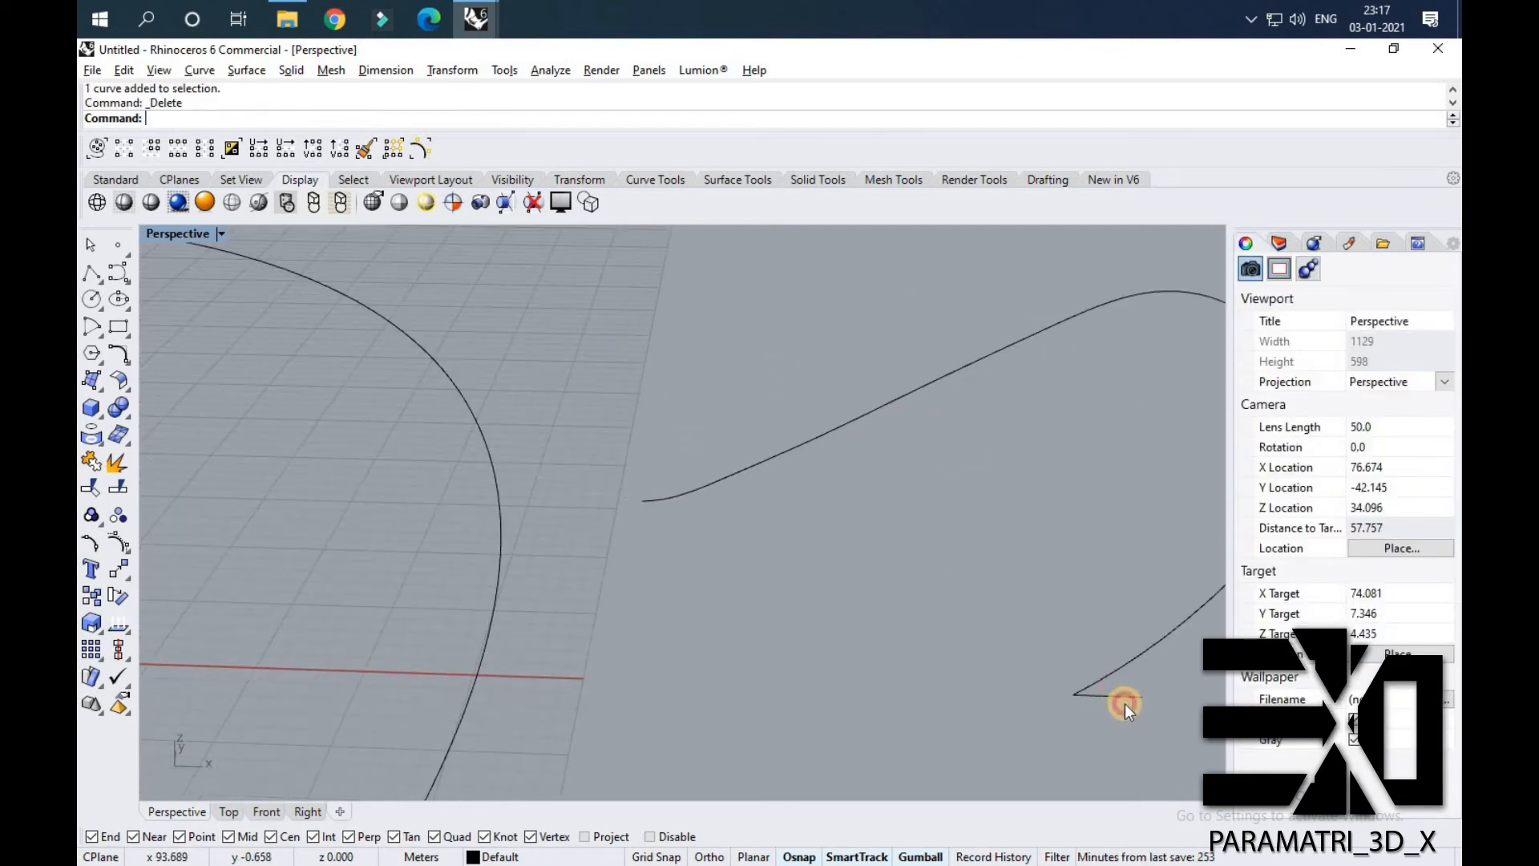
{"action": "key", "text": "Delete"}
Draw a vertical line down from the profile's inner end and a base line from its lower outer end that crosses it.
{"action": "type", "text": "Line"}
{"action": "key", "text": "Return"}
{"action": "left_click", "coordinate": [315, 120]}
{"action": "left_click", "coordinate": [643, 502]}
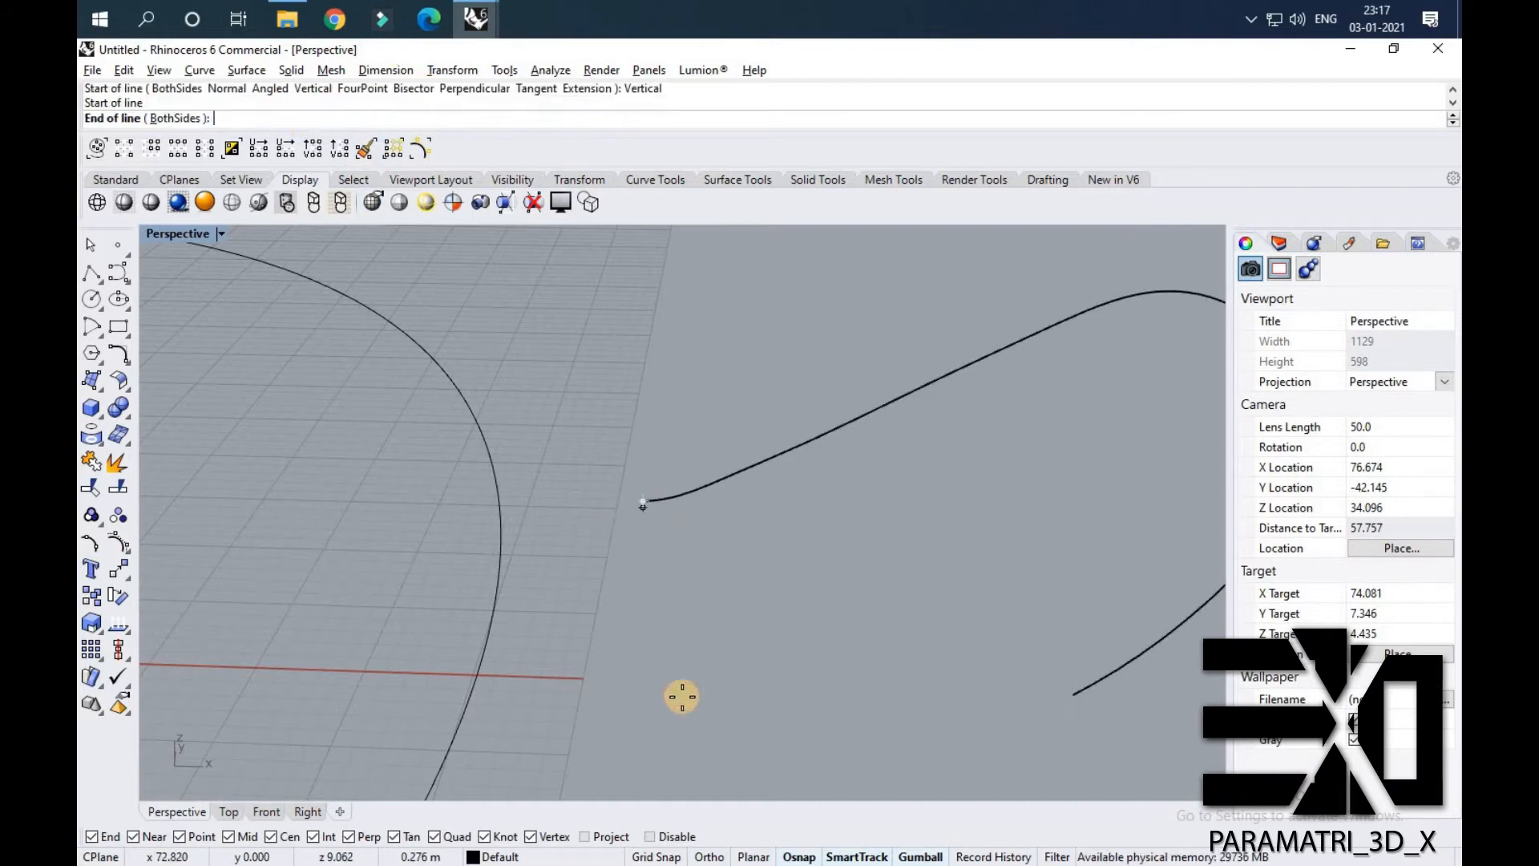
{"action": "left_click", "coordinate": [678, 746]}
{"action": "right_click", "coordinate": [1058, 689]}
{"action": "left_click", "coordinate": [1074, 690]}
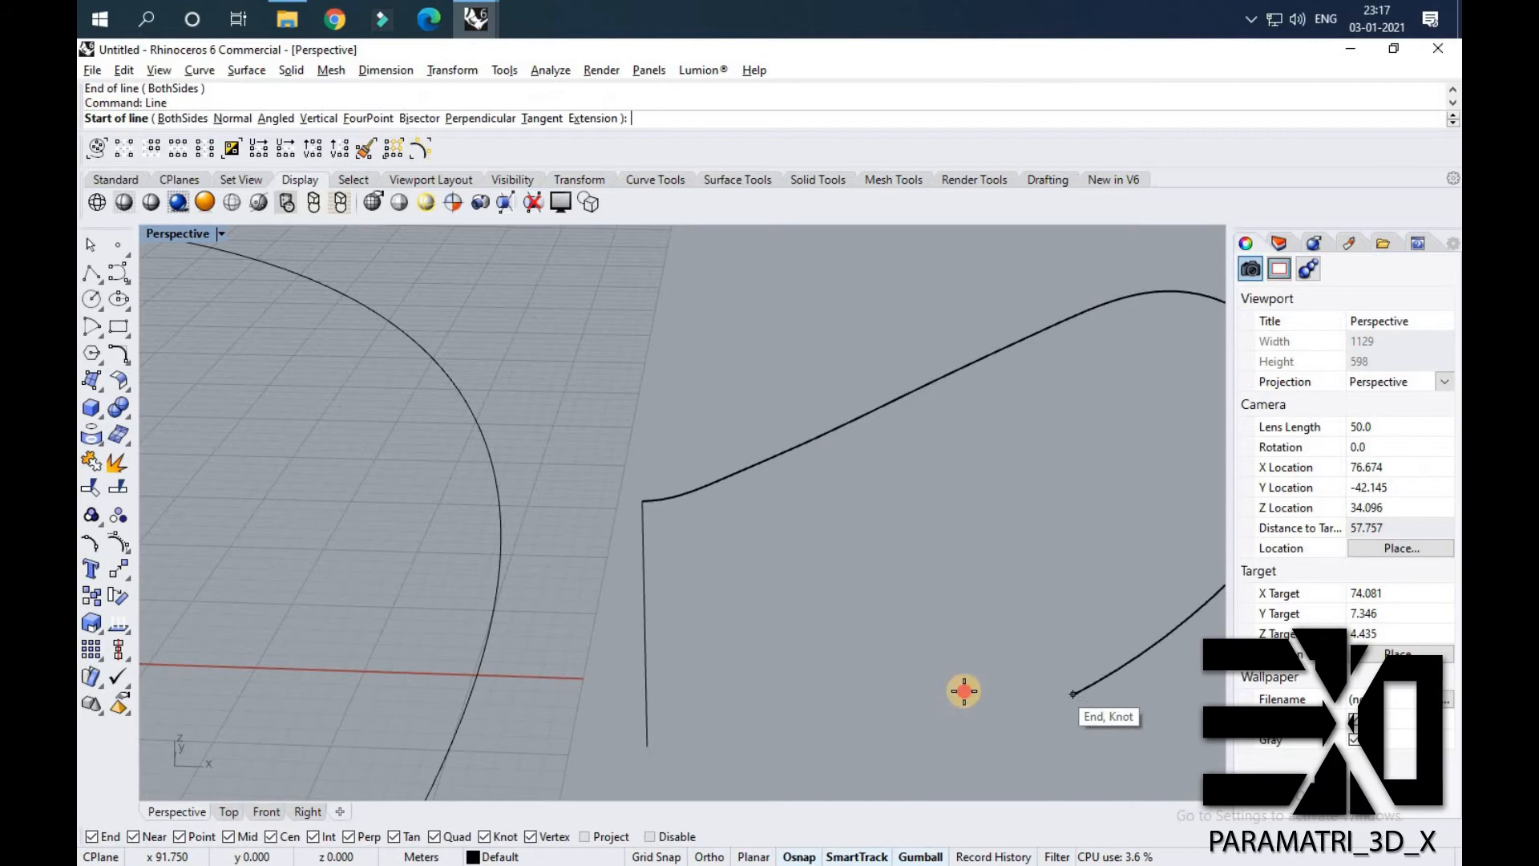
{"action": "left_click", "coordinate": [603, 680]}
{"action": "mouse_move", "coordinate": [677, 718]}
{"action": "left_mouse_down"}
{"action": "mouse_move", "coordinate": [630, 671]}
{"action": "mouse_move", "coordinate": [653, 733]}
{"action": "left_mouse_up"}
{"action": "type", "text": "Tr"}
{"action": "left_click", "coordinate": [651, 715]}
{"action": "type", "text": "Tr"}
{"action": "key", "text": "Escape"}
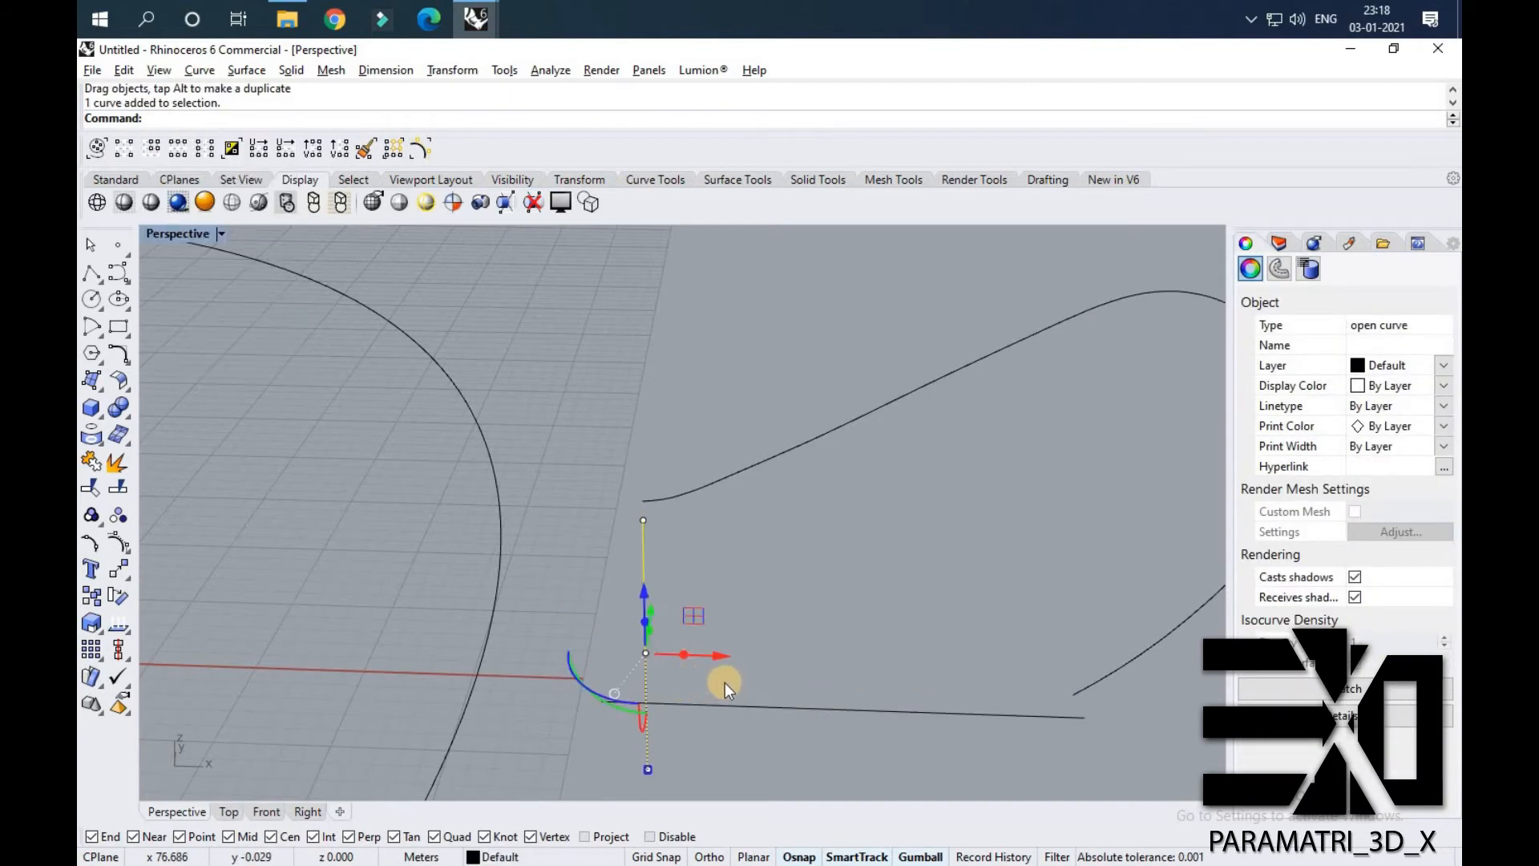
{"action": "key", "text": "ctrl+z"}
Trim the overhanging ends of the vertical line and the base line at their intersection to close the outline.
{"action": "right_click", "coordinate": [505, 702]}
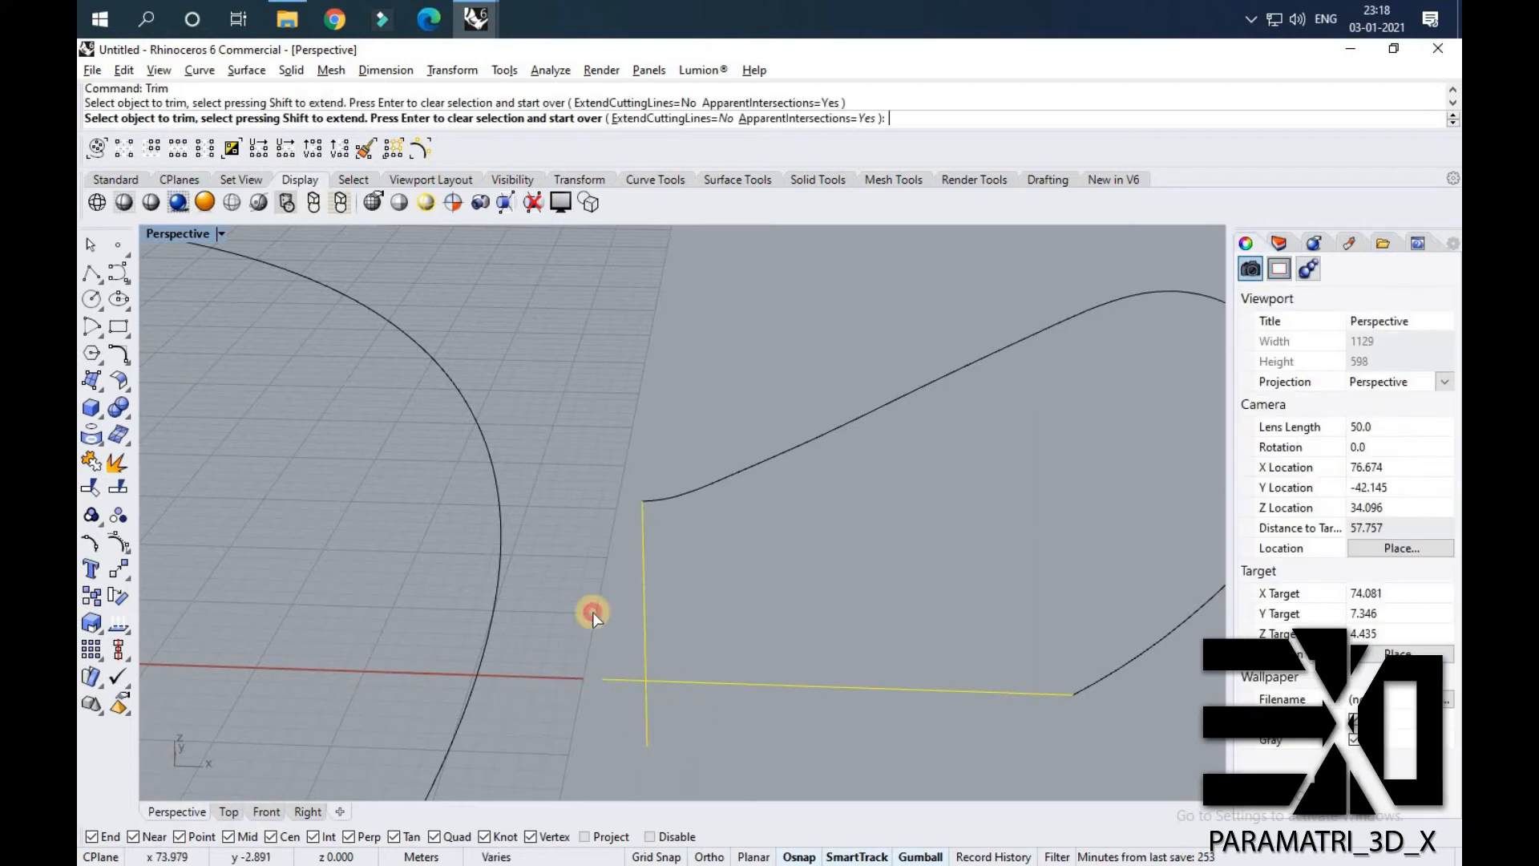
{"action": "left_click", "coordinate": [647, 713]}
{"action": "left_click", "coordinate": [618, 680]}
{"action": "right_click", "coordinate": [575, 654]}
{"action": "scroll", "coordinate": [575, 649], "scroll_direction": "down", "scroll_amount": 5}
{"action": "right_click_drag", "start_coordinate": [748, 601], "coordinate": [572, 607]}
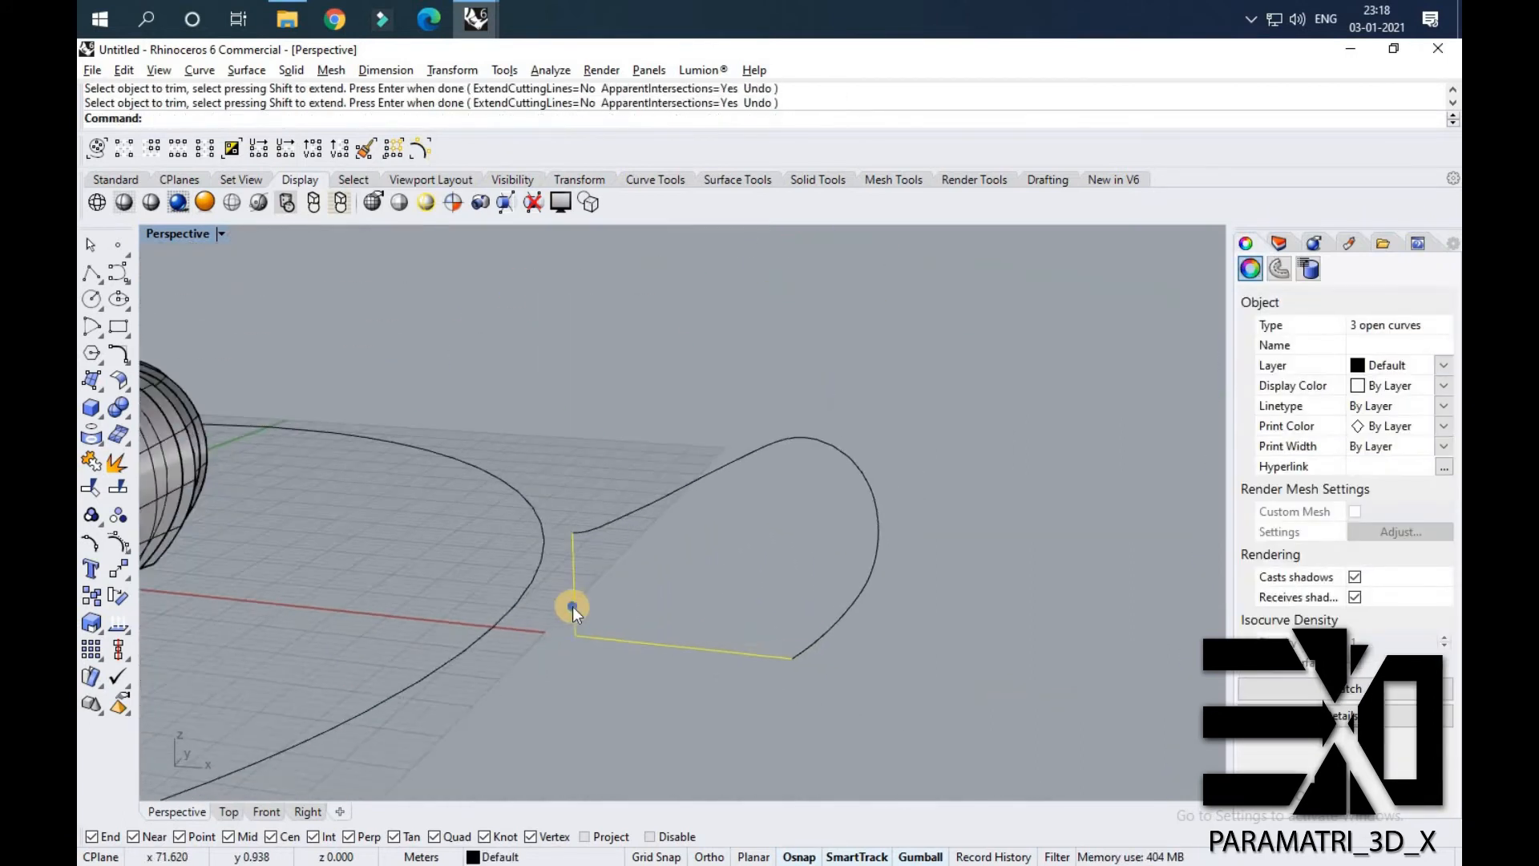
{"action": "left_click", "coordinate": [936, 684]}
{"action": "right_click_drag", "start_coordinate": [935, 684], "coordinate": [944, 696]}
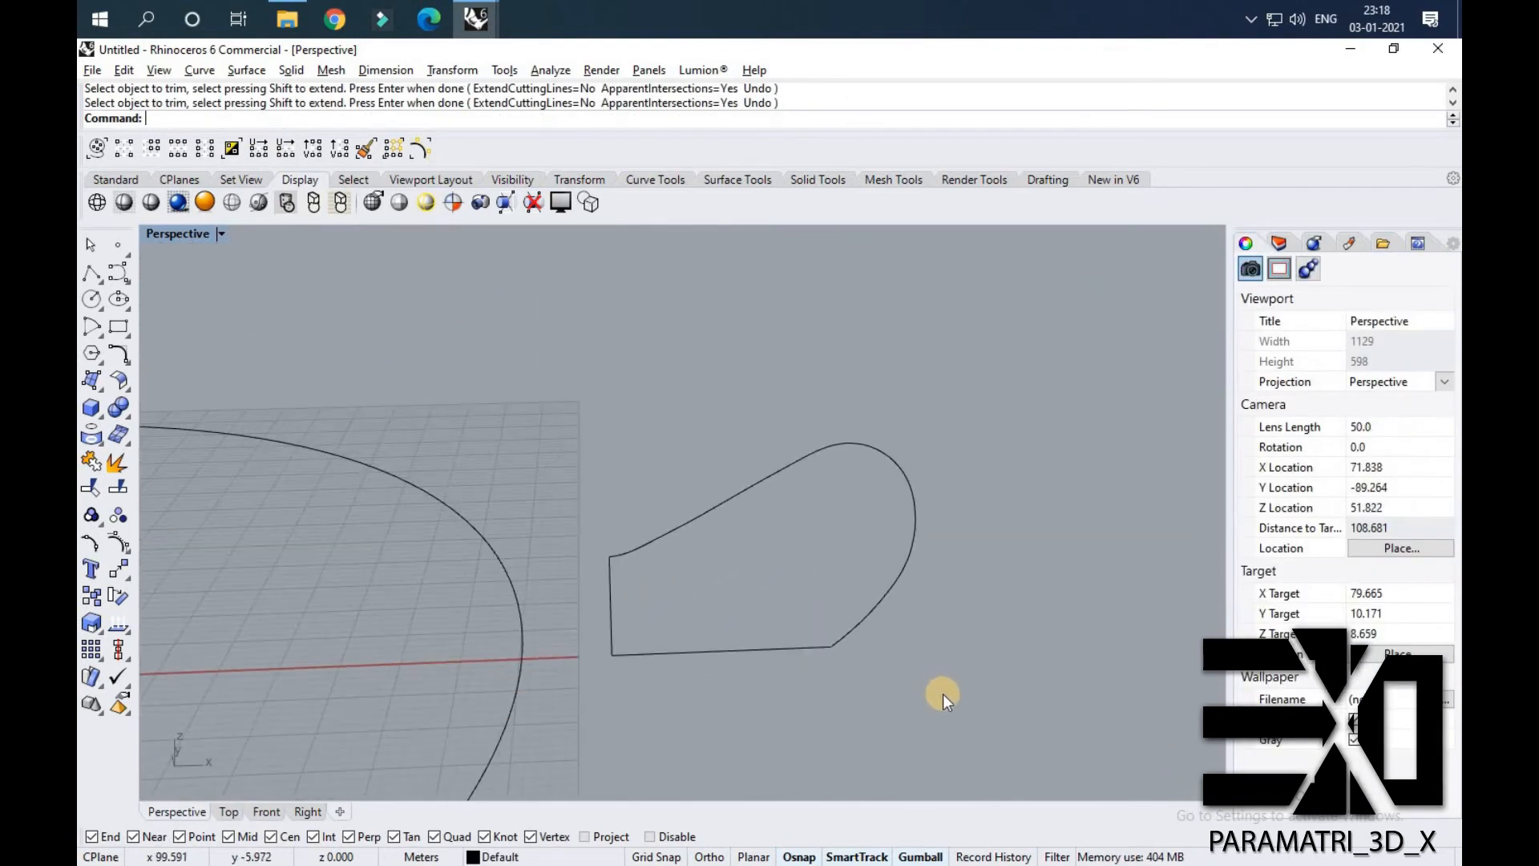
Fill the closed outline with a Patch surface built from its three curves, with 10 U and 10 V spans.
{"action": "left_click", "coordinate": [706, 495]}
{"action": "type", "text": "Pa"}
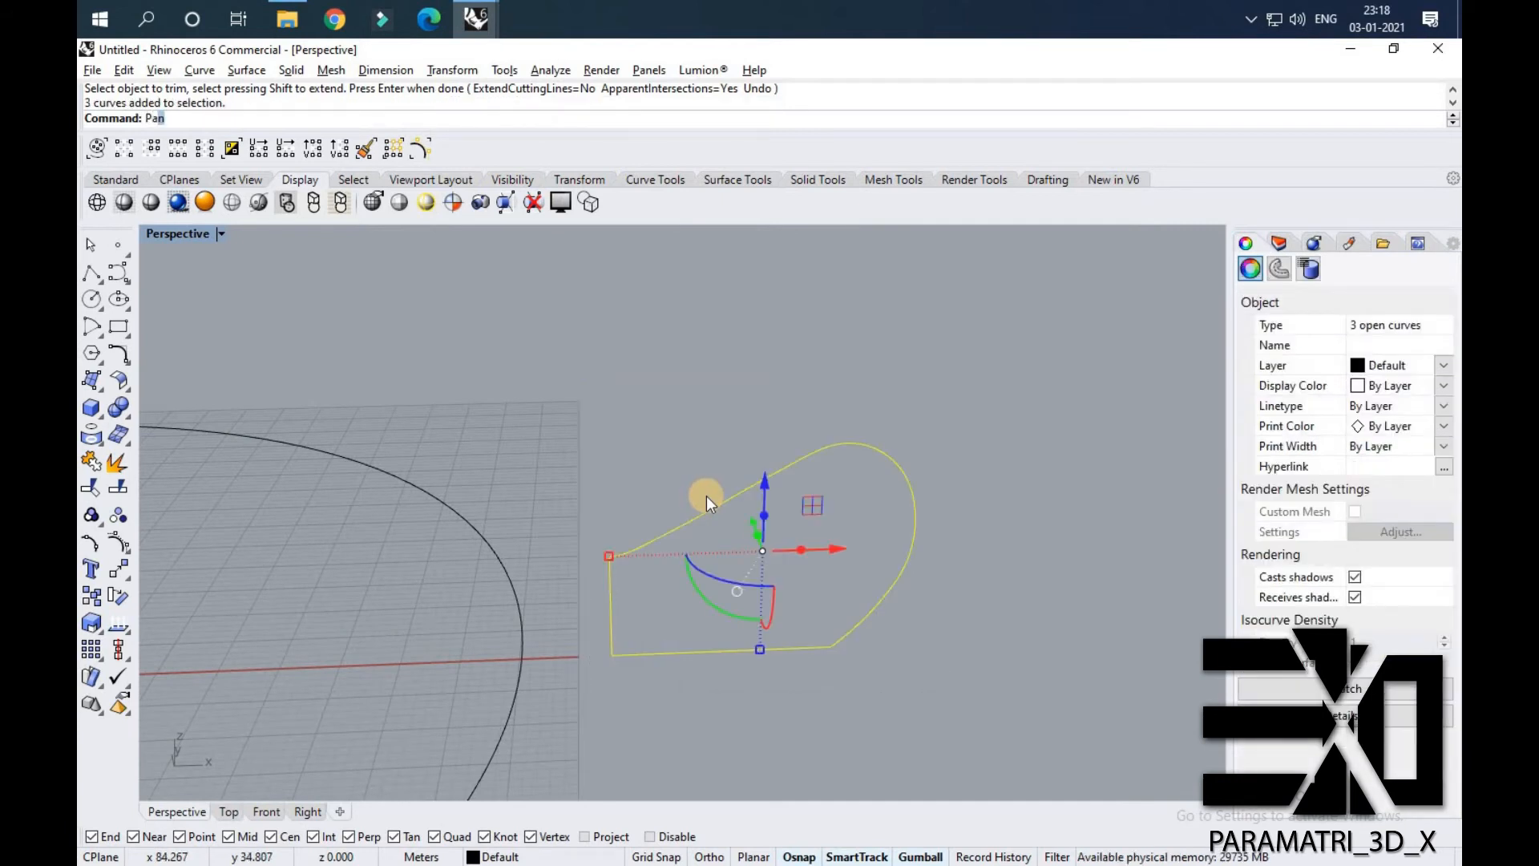
{"action": "type", "text": "tch"}
{"action": "key", "text": "Return"}
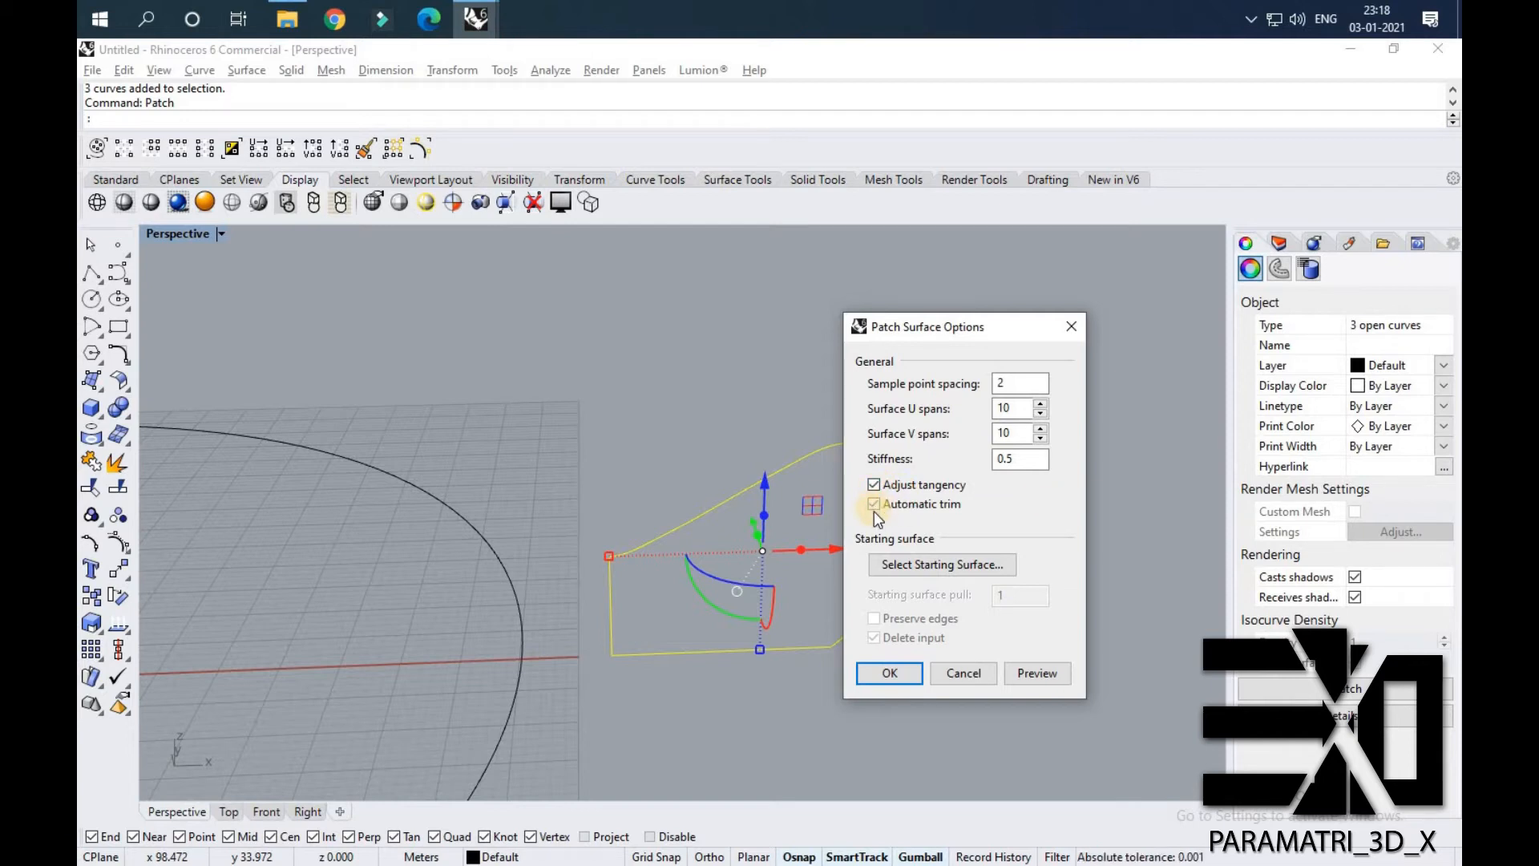
{"action": "left_click", "coordinate": [900, 670]}
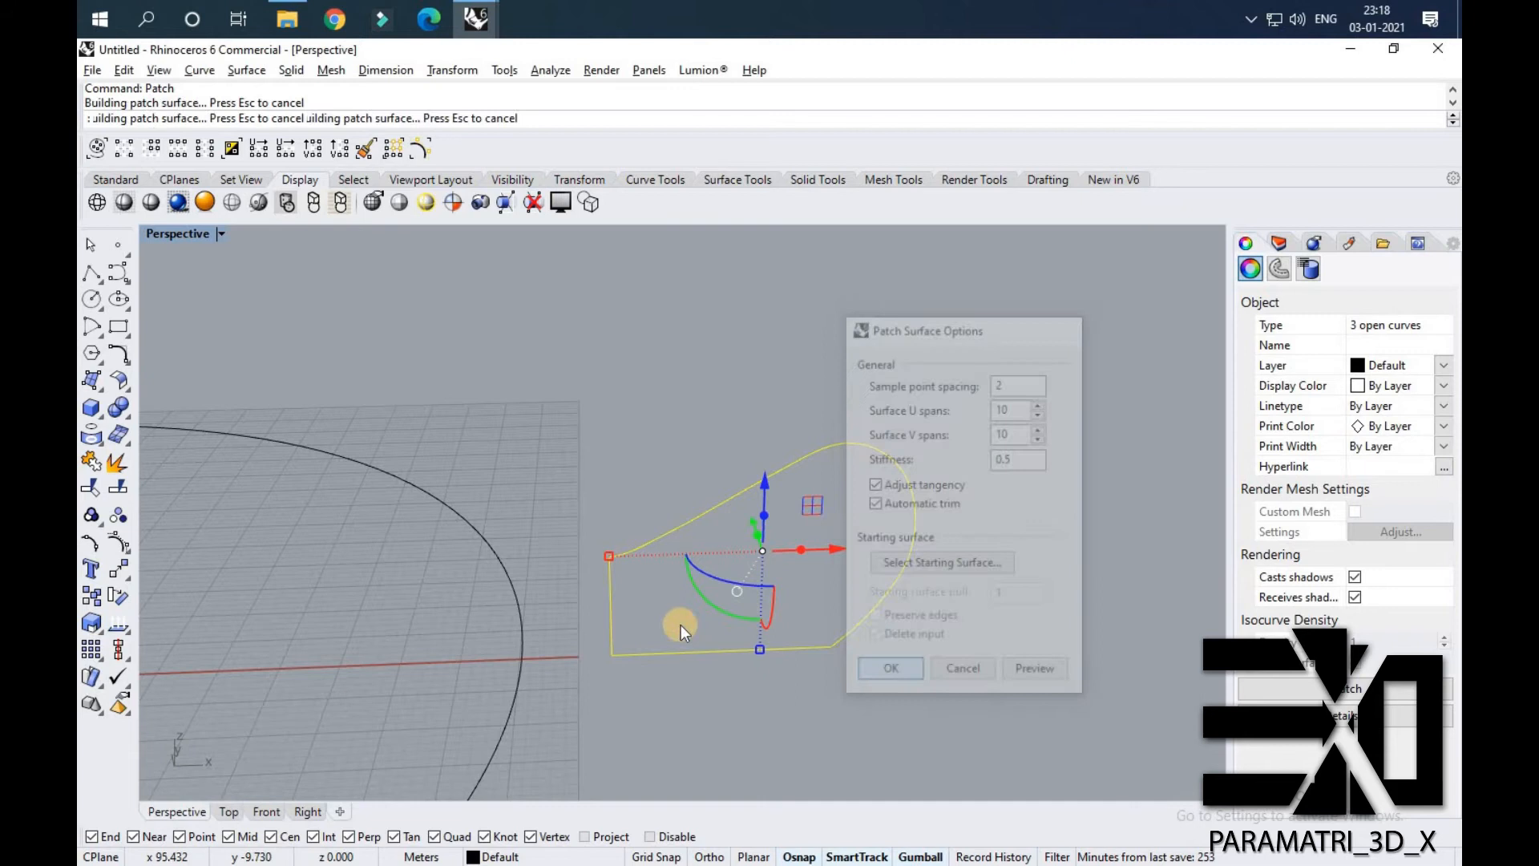
{"action": "right_click_drag", "start_coordinate": [705, 609], "coordinate": [1051, 577]}
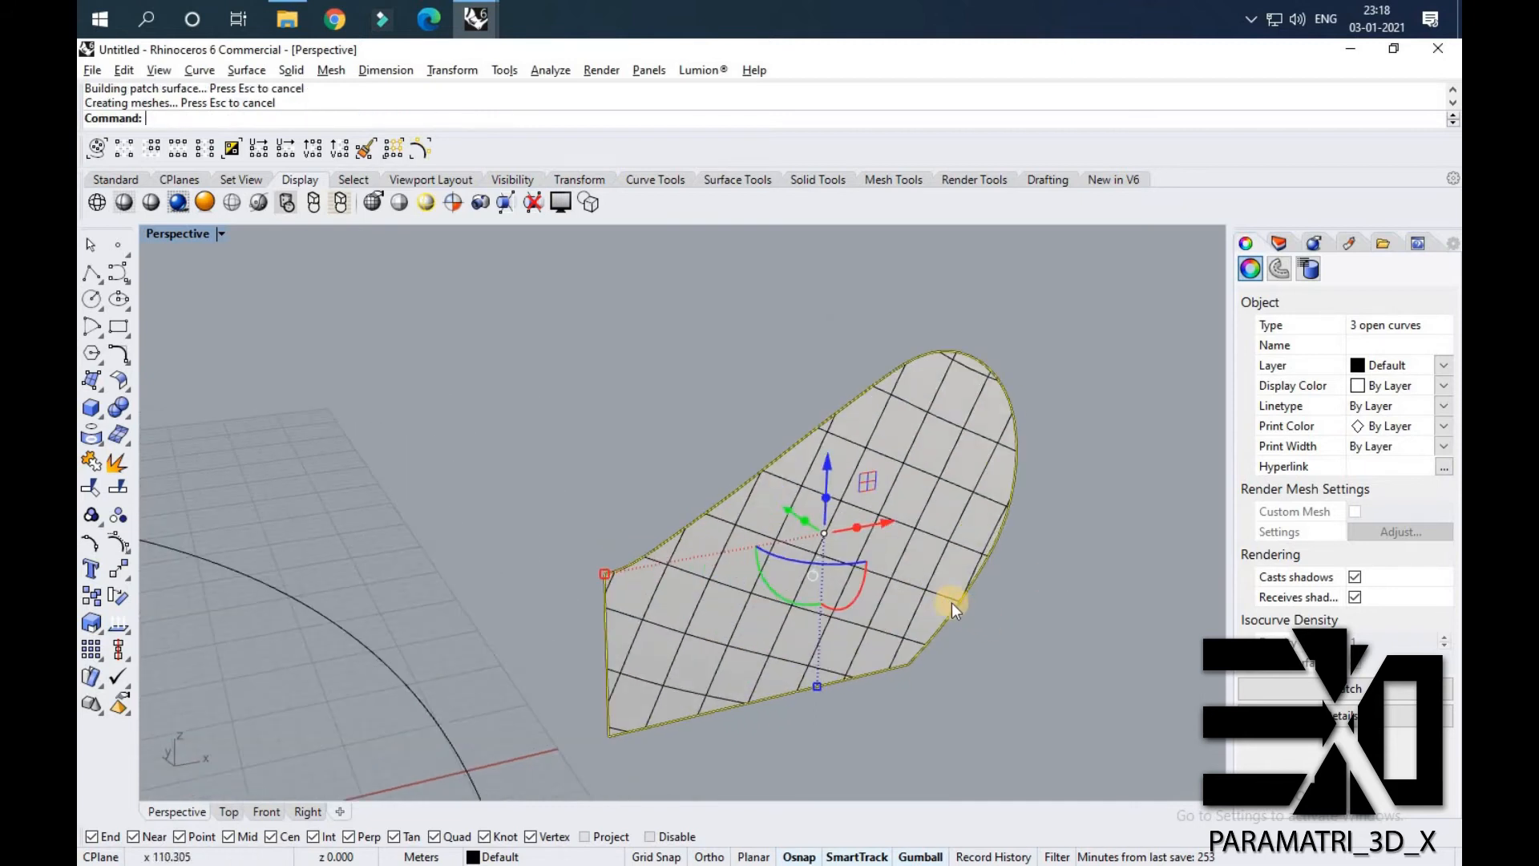
{"action": "right_click_drag", "start_coordinate": [885, 580], "coordinate": [567, 533]}
{"action": "key", "text": "Escape"}
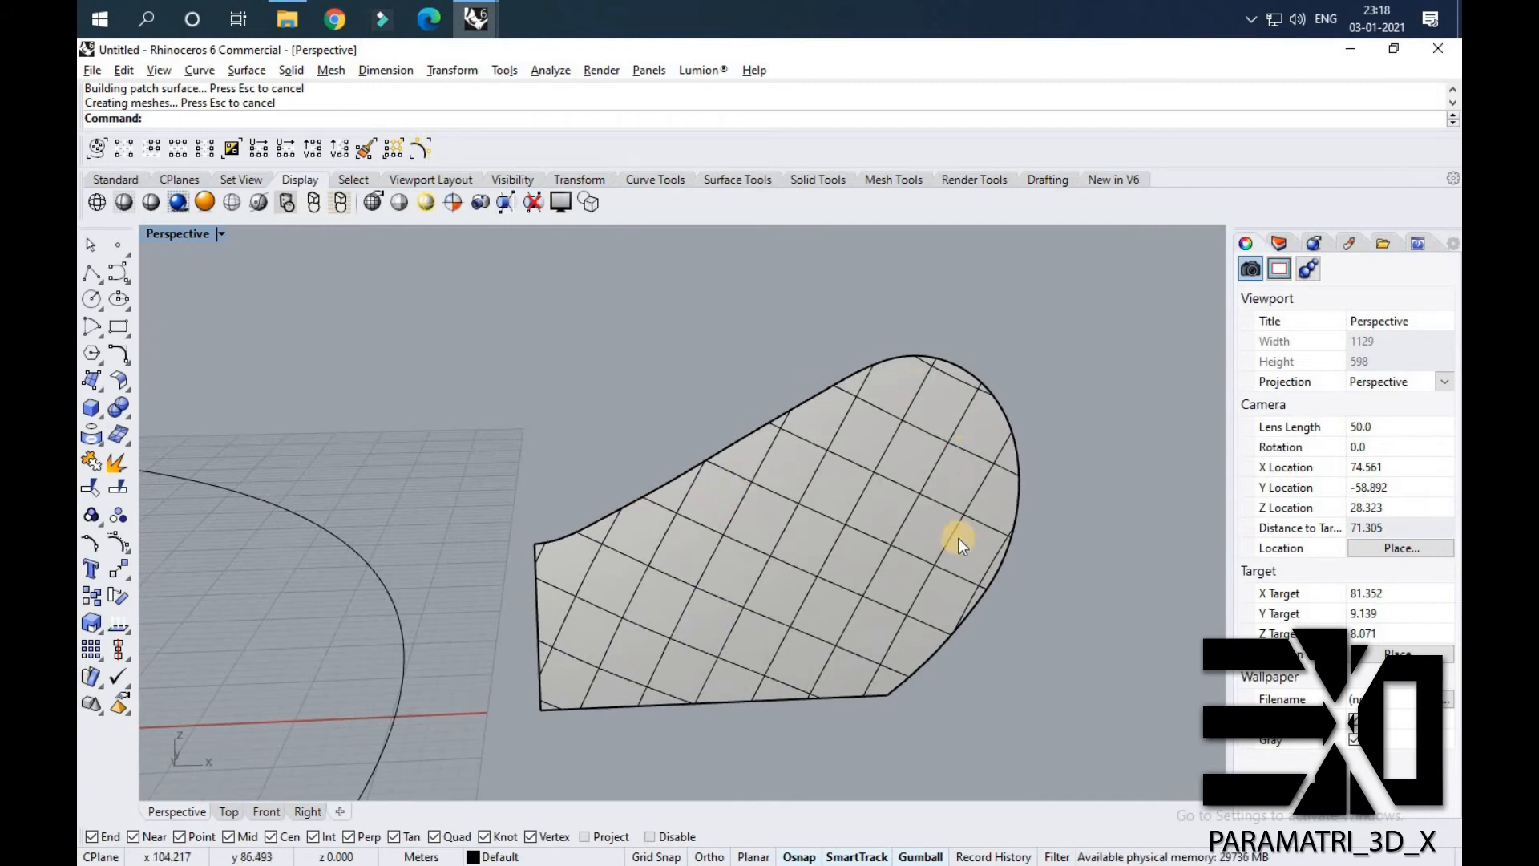
{"action": "left_click", "coordinate": [789, 557]}
{"action": "mouse_move", "coordinate": [887, 556]}
{"action": "right_mouse_down"}
{"action": "mouse_move", "coordinate": [888, 574]}
{"action": "mouse_move", "coordinate": [873, 566]}
{"action": "right_mouse_up"}
{"action": "key", "text": "Escape"}
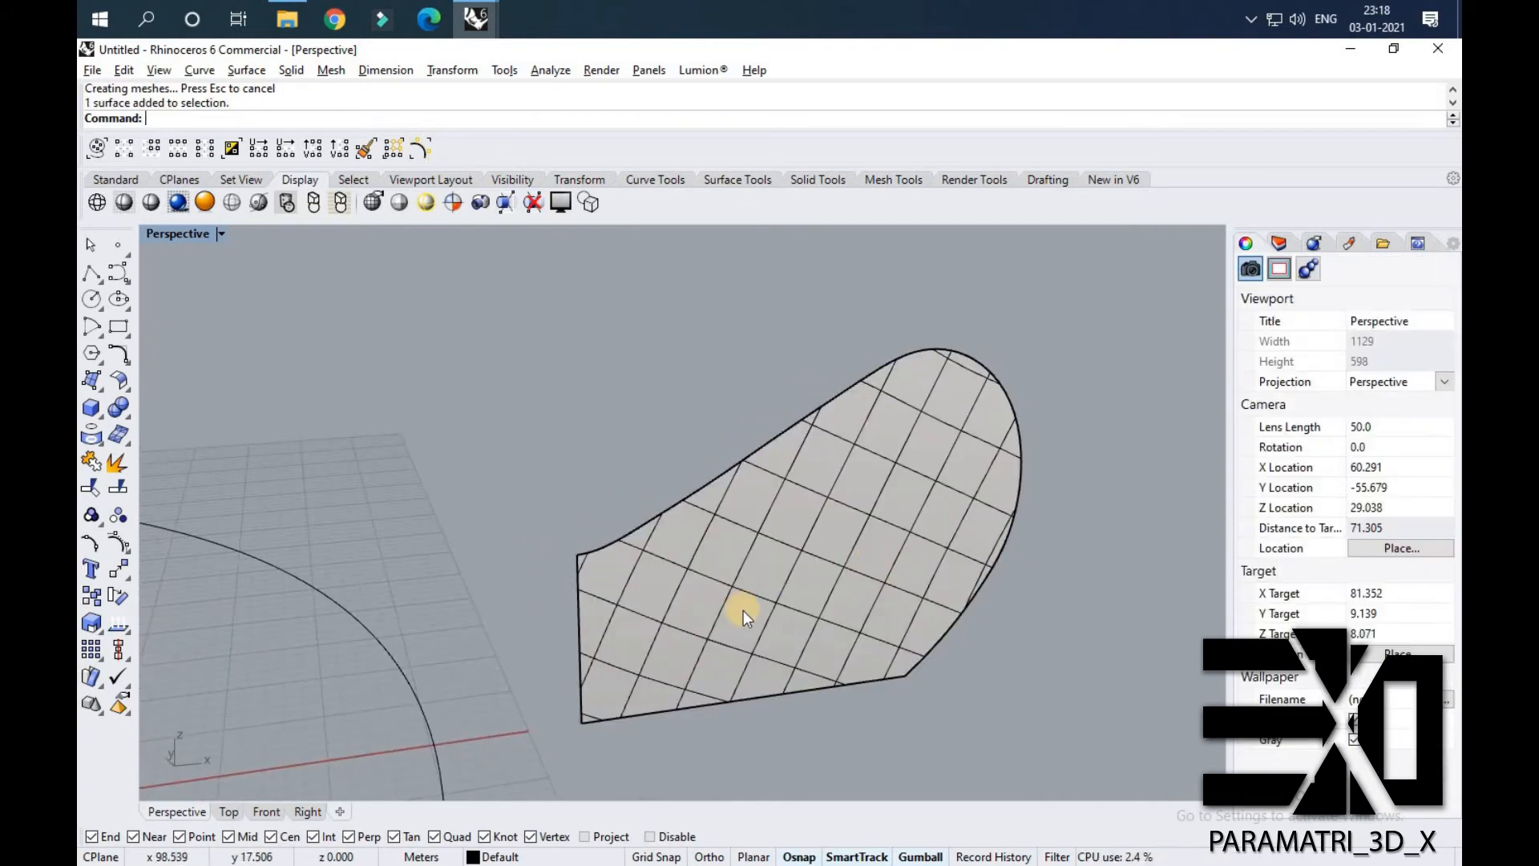
Contour the patch surface along its base line, from the inner lower corner to the outer one, with 1 m spacing.
{"action": "scroll", "coordinate": [739, 629], "scroll_direction": "up", "scroll_amount": 2}
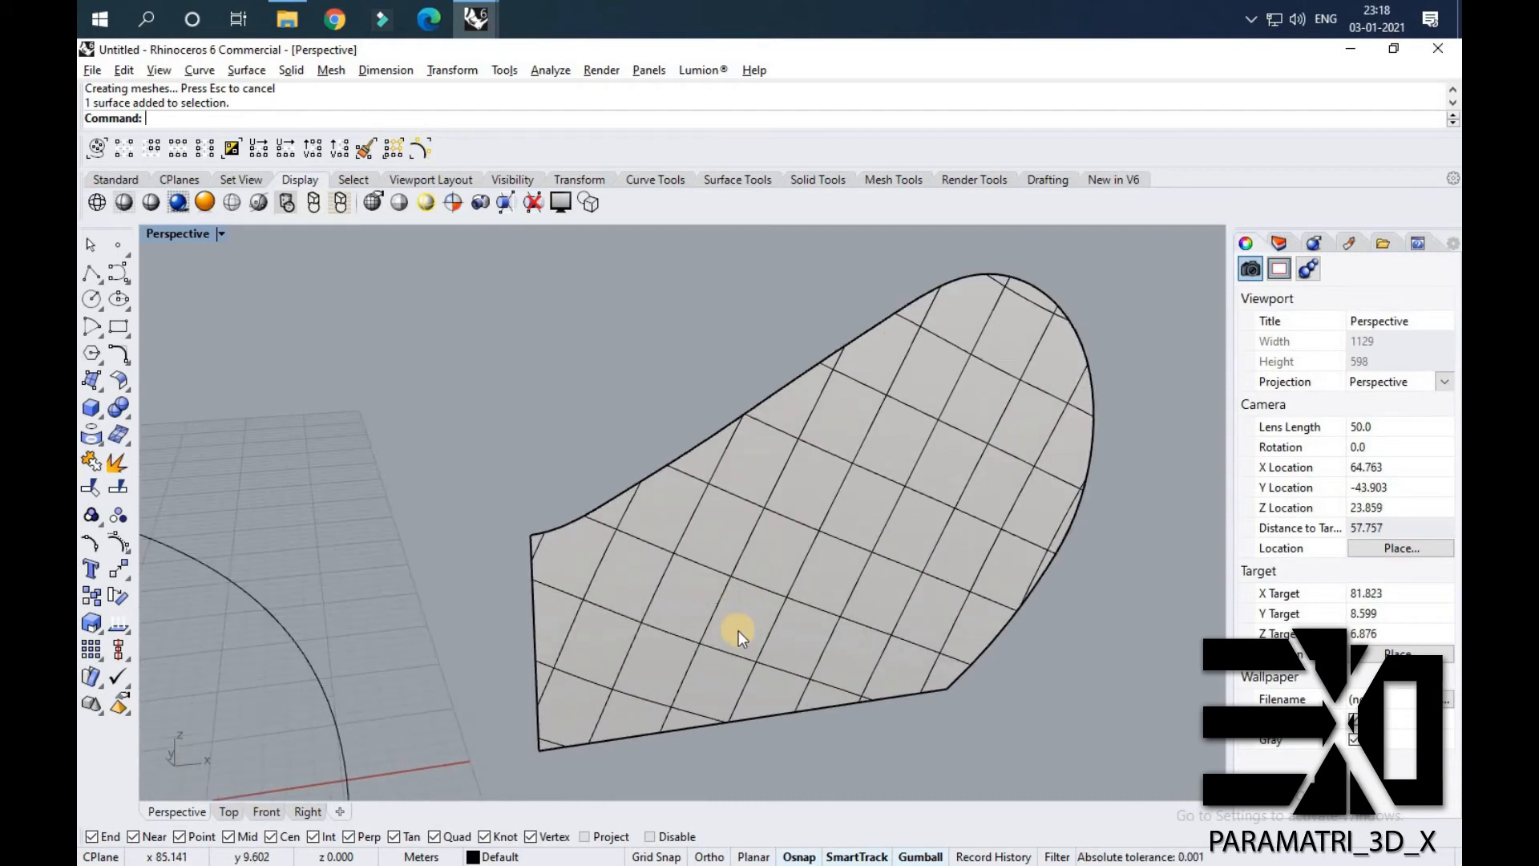
{"action": "type", "text": "ntour"}
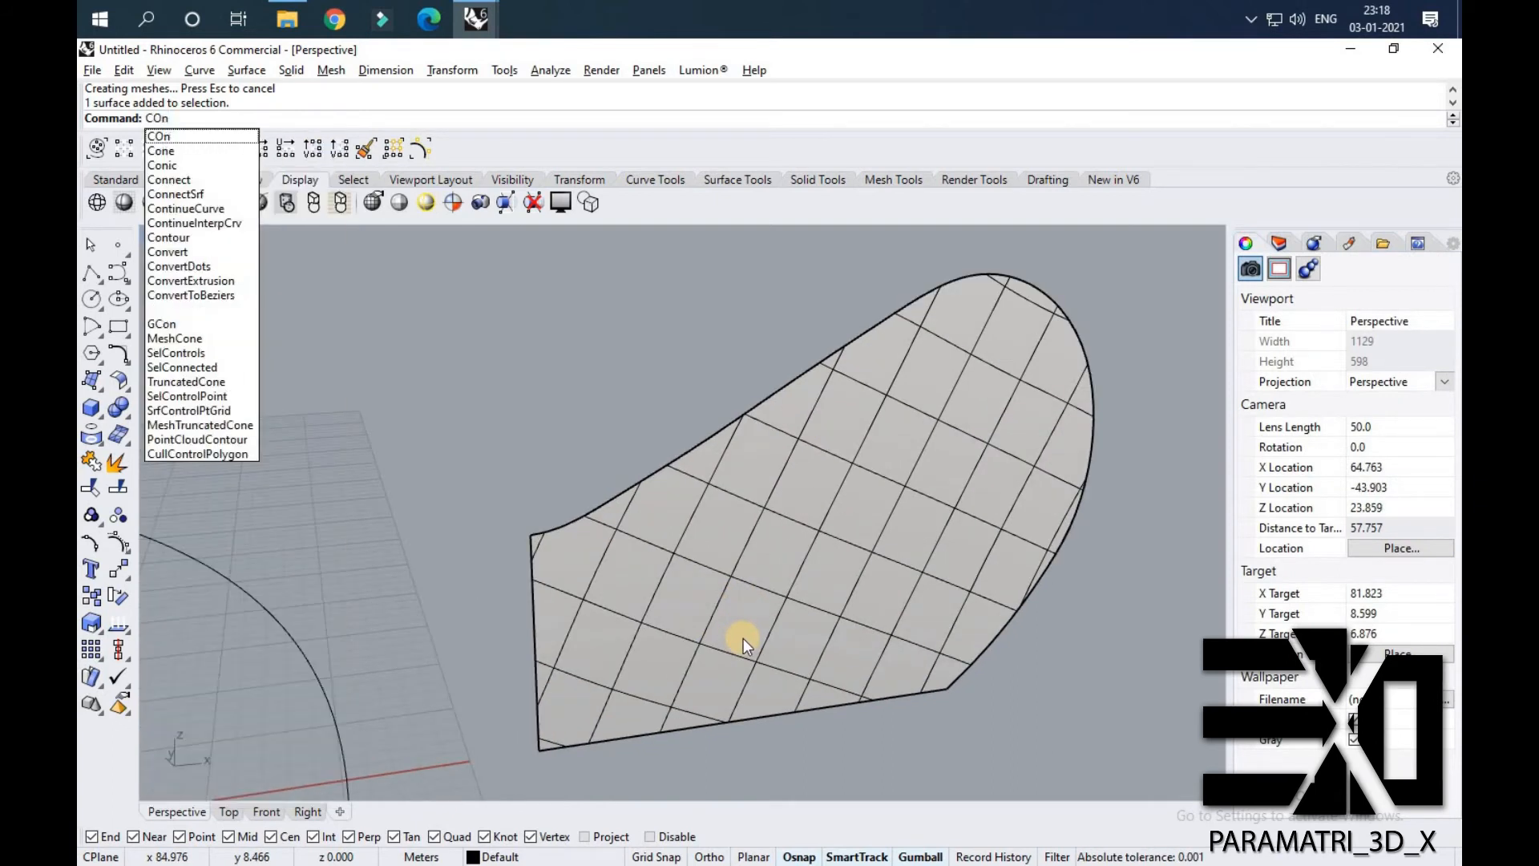
{"action": "key", "text": "Return"}
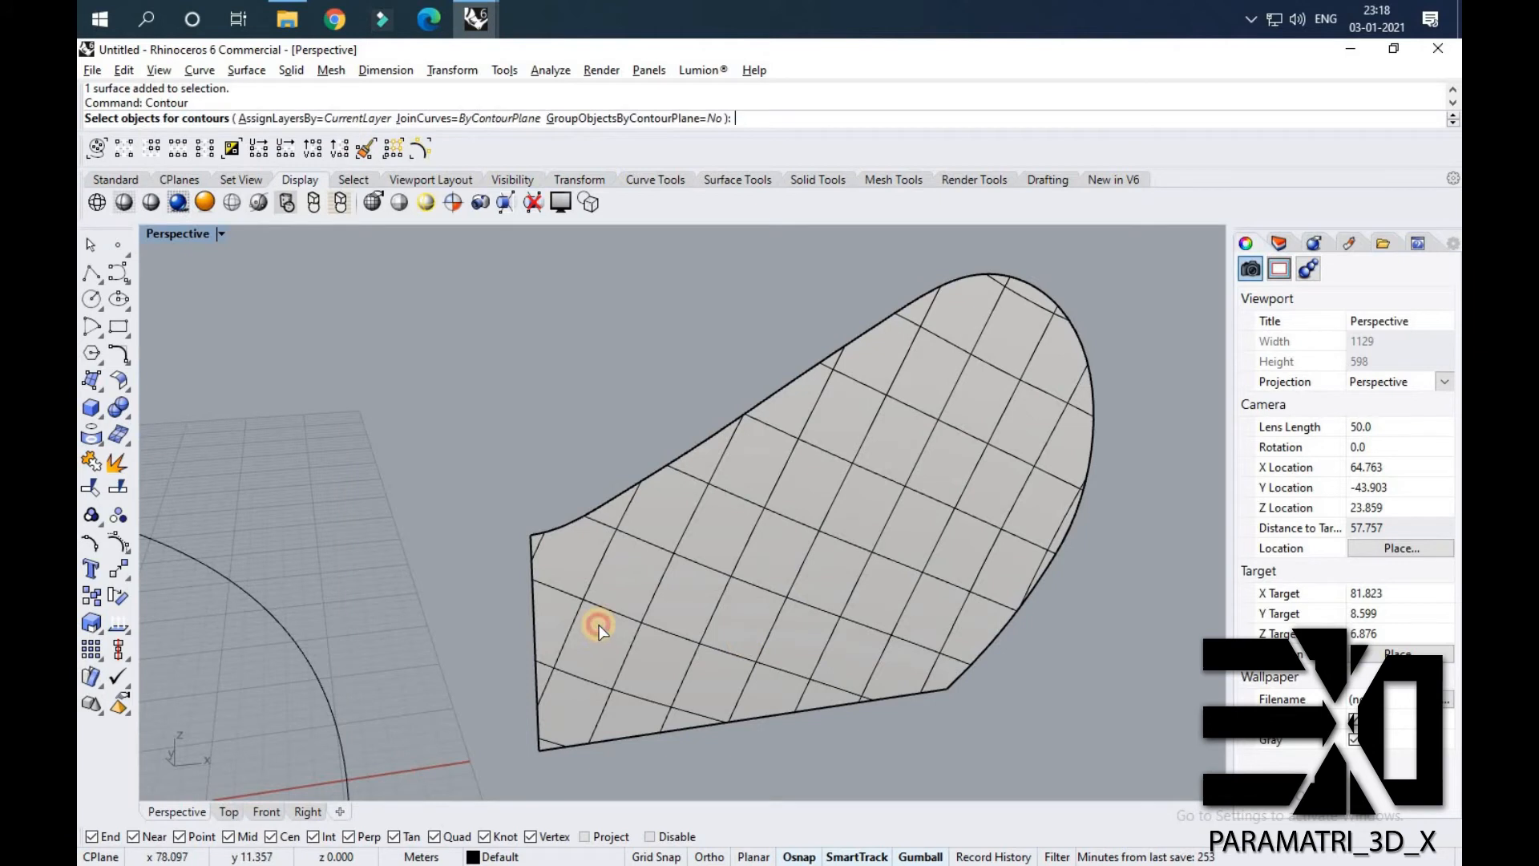
{"action": "left_click", "coordinate": [675, 547]}
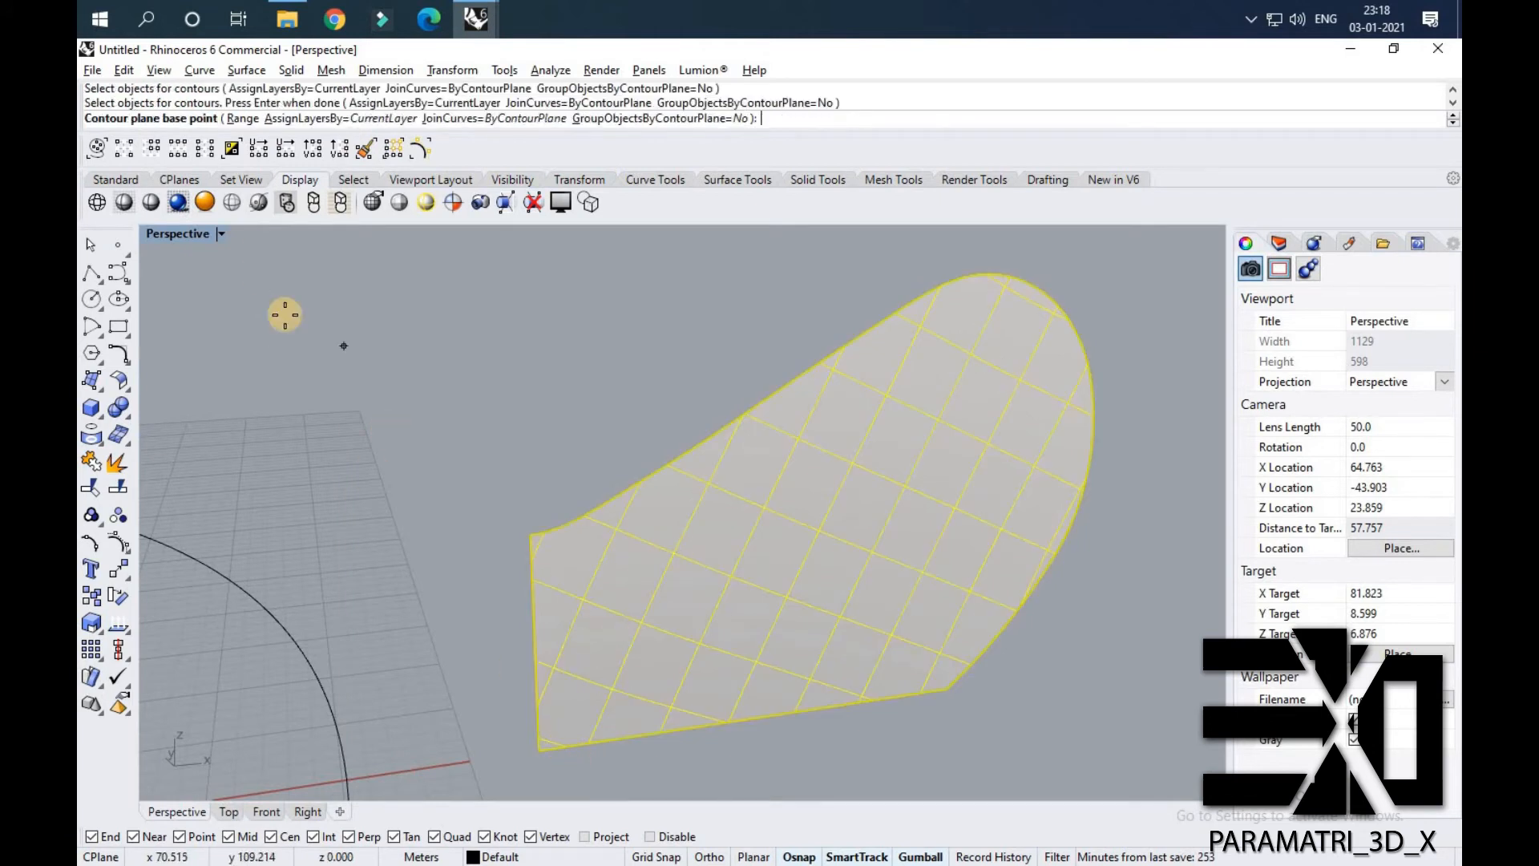
{"action": "left_click", "coordinate": [549, 755]}
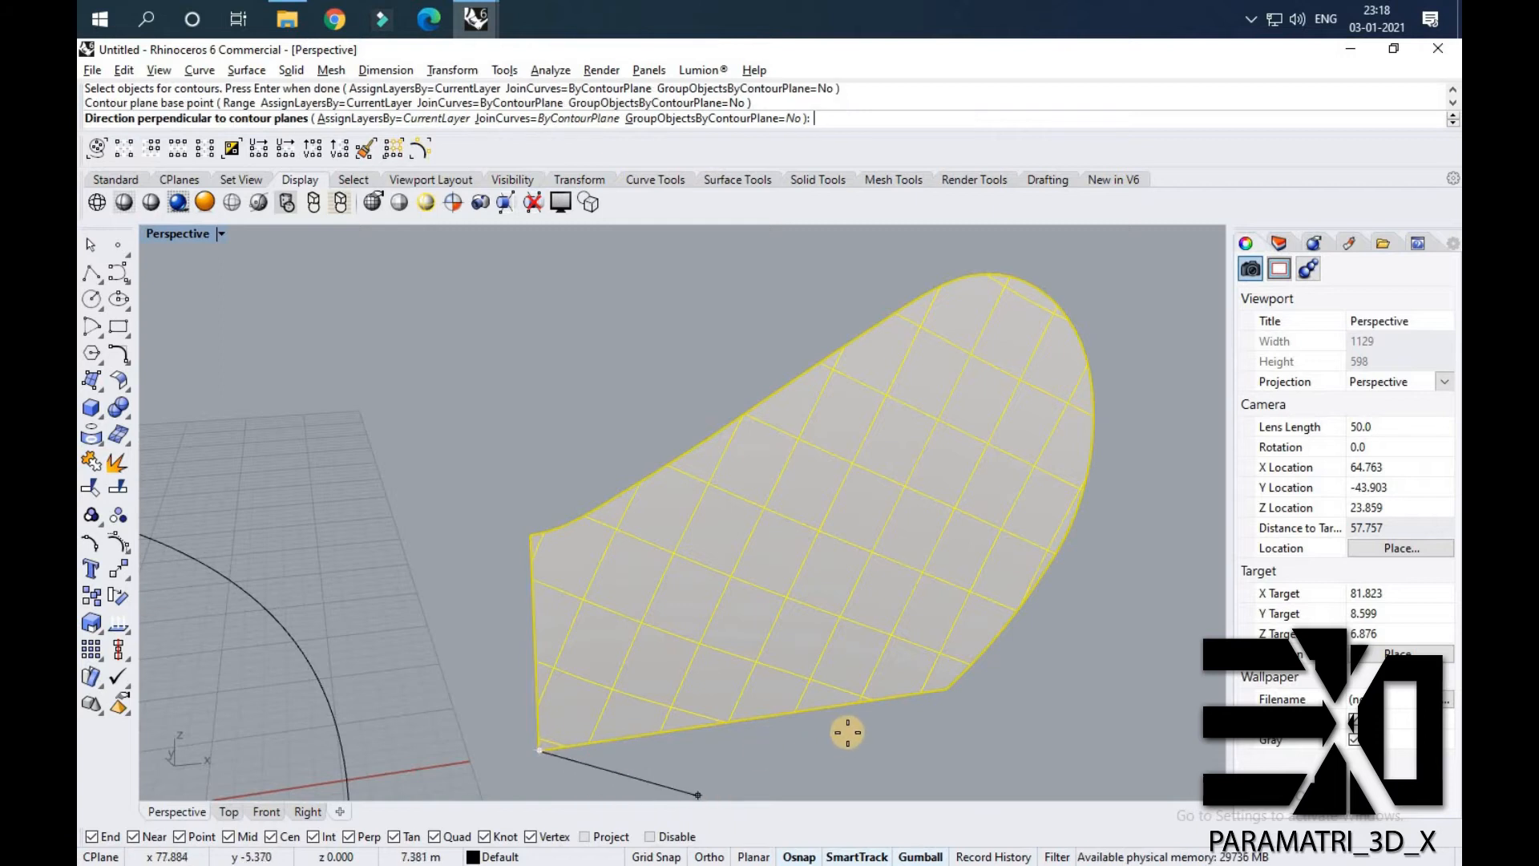
{"action": "left_click", "coordinate": [946, 694]}
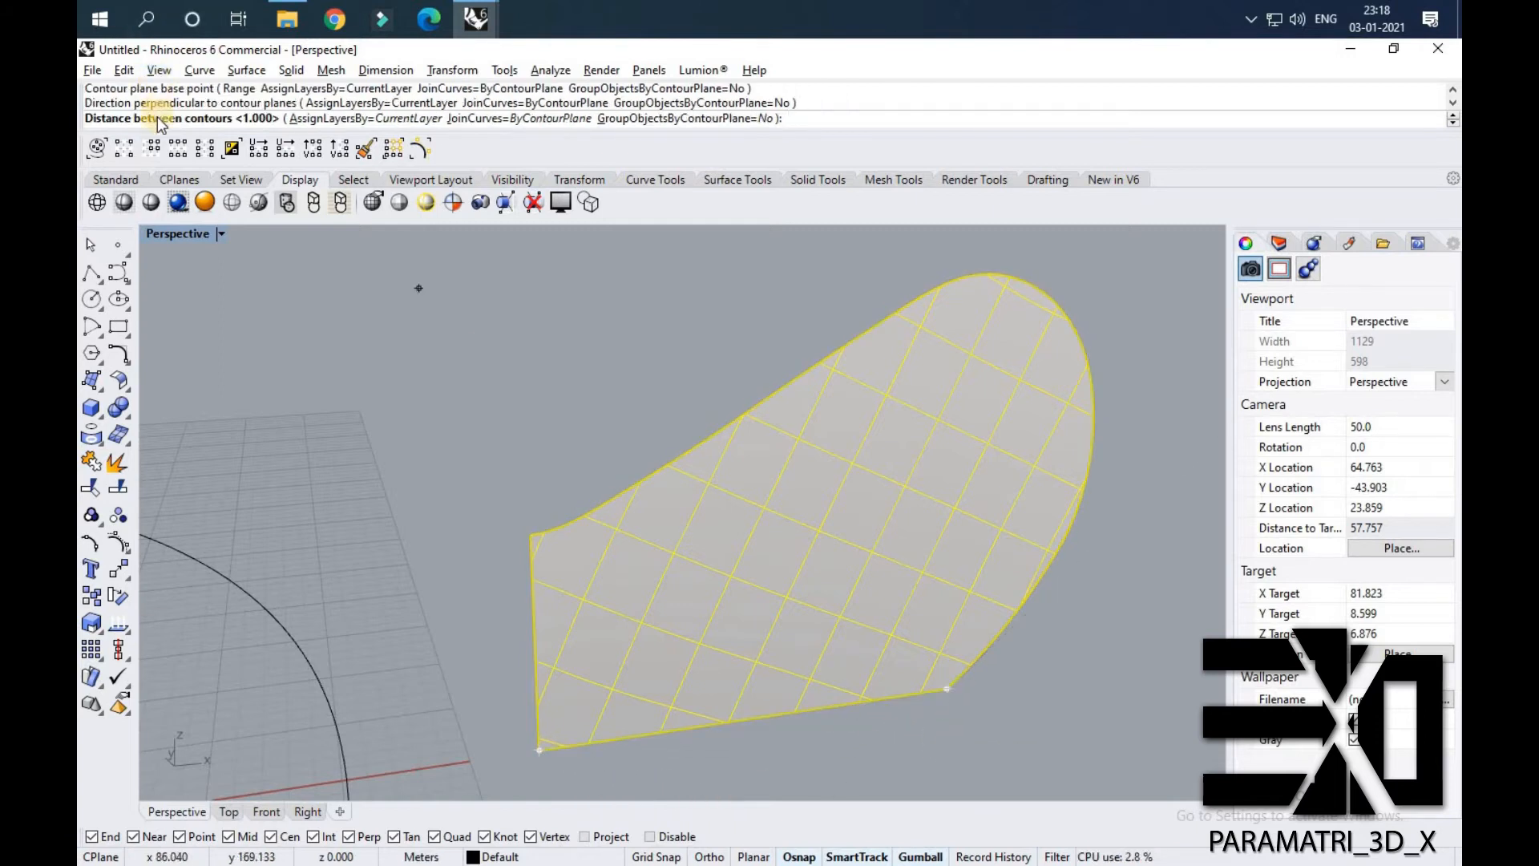
{"action": "left_click", "coordinate": [803, 702]}
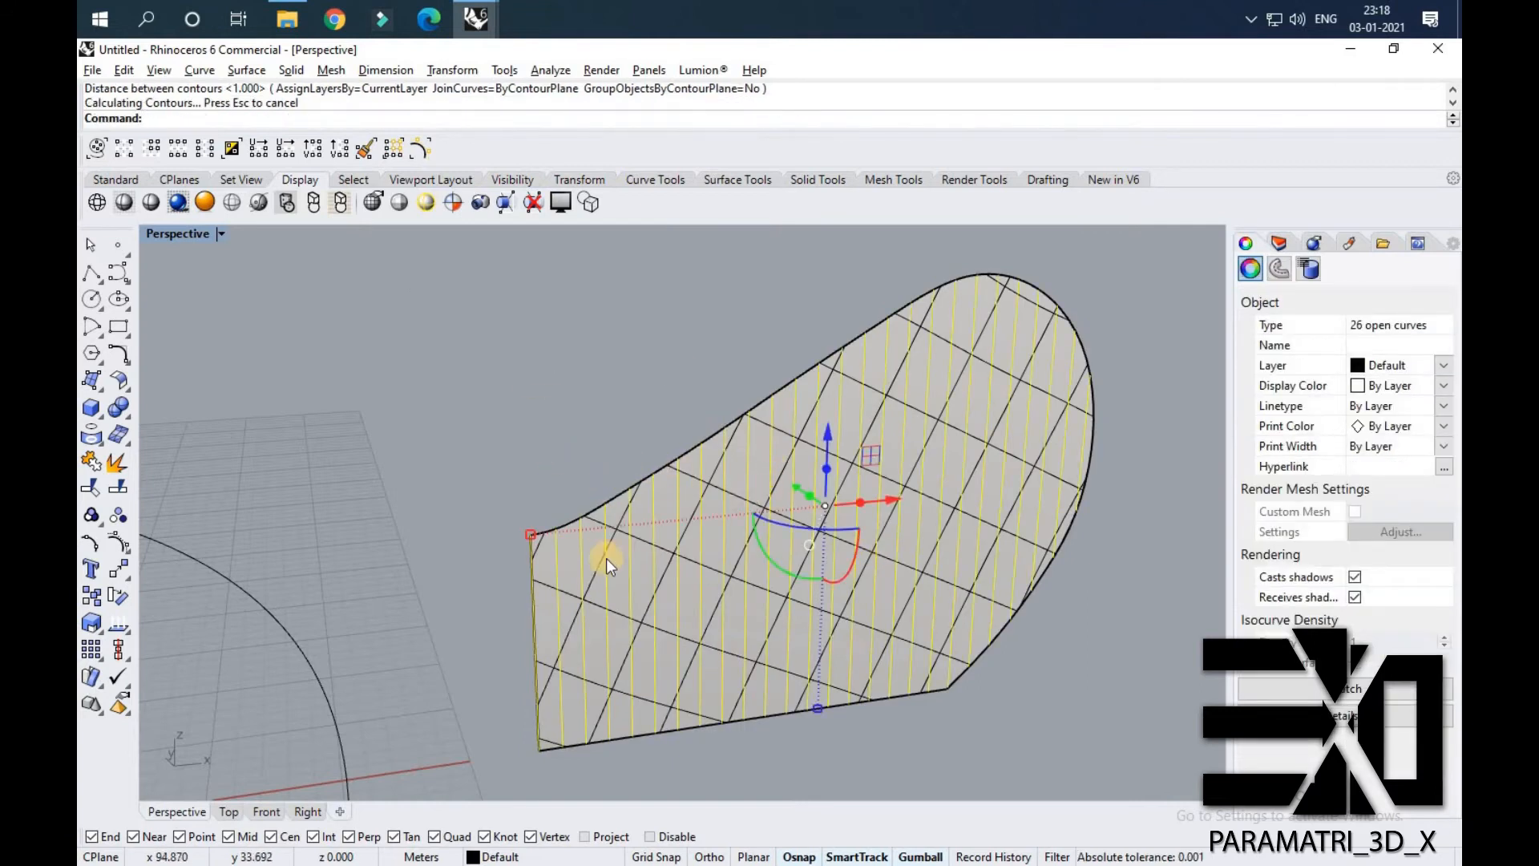
Extrude the vertical contour curves 0.2 m into strips and delete the source curves.
{"action": "right_click_drag", "start_coordinate": [692, 463], "coordinate": [547, 452]}
{"action": "type", "text": "ExtrudeCrv"}
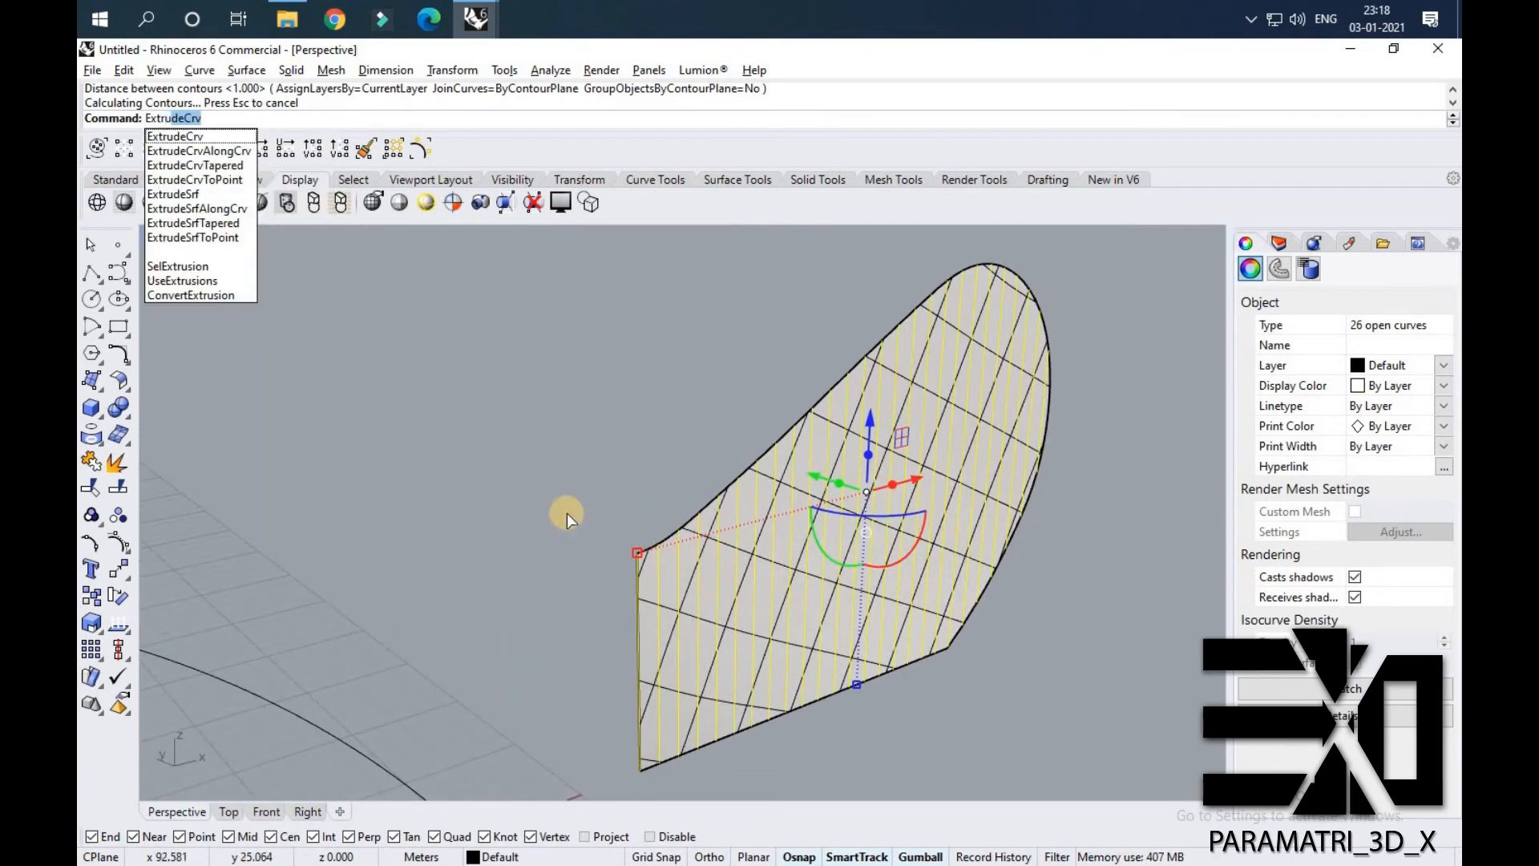
{"action": "key", "text": "Return"}
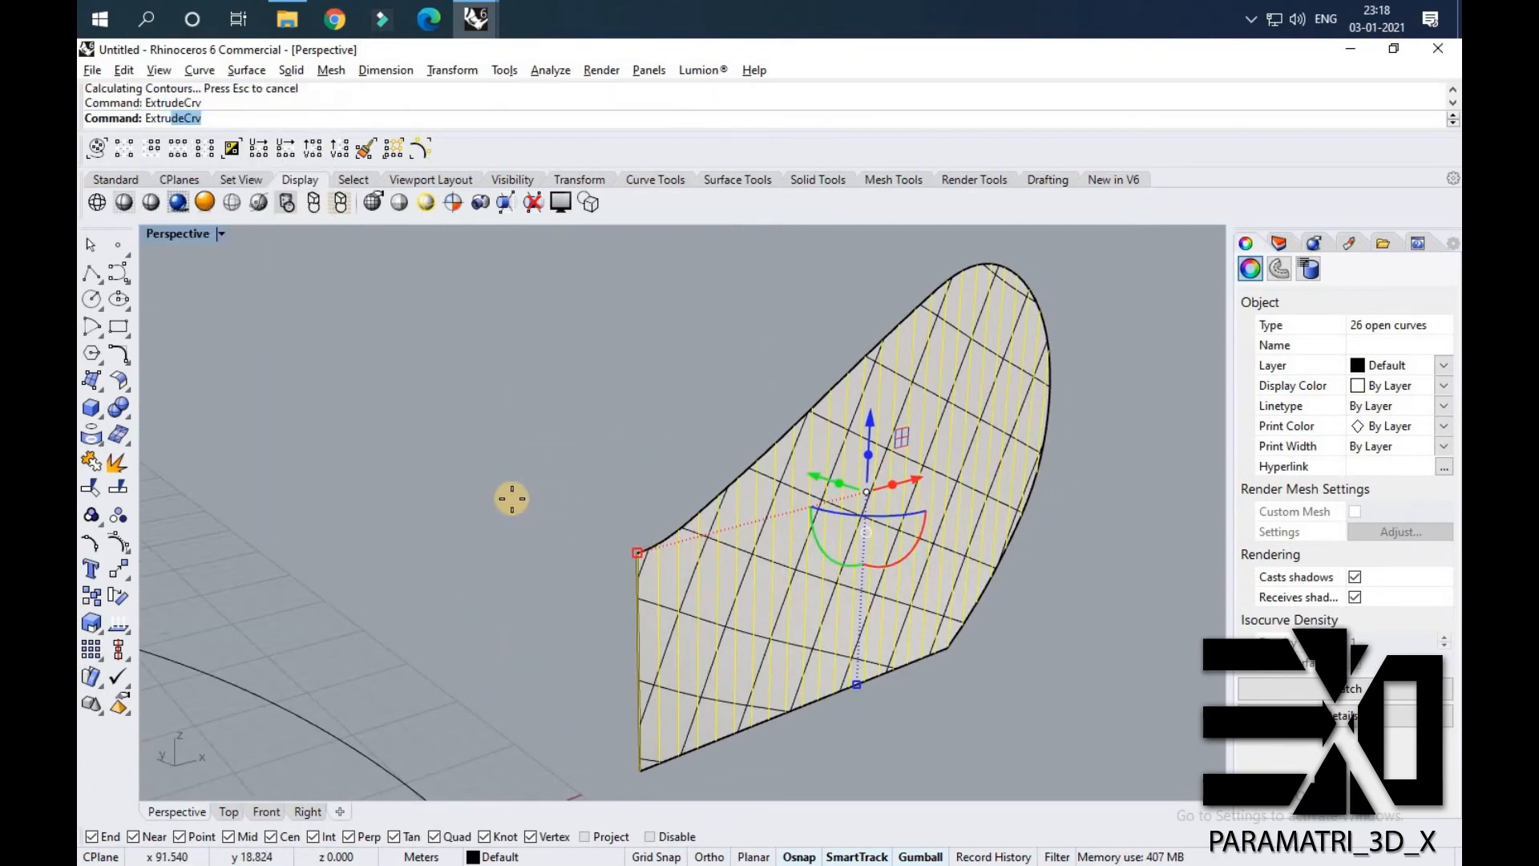
{"action": "type", "text": "0."}
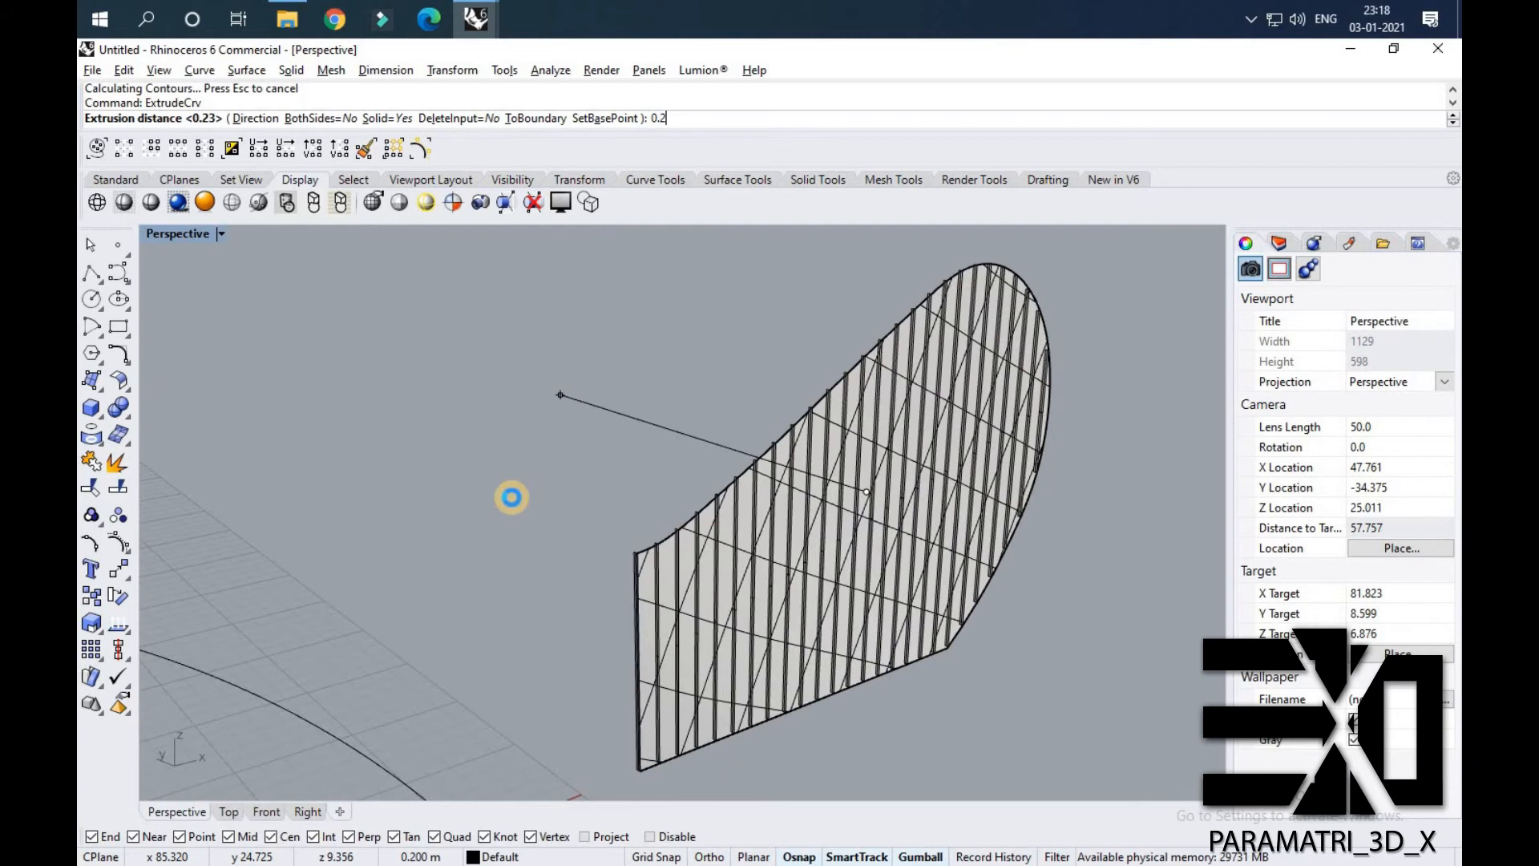
{"action": "type", "text": "2"}
{"action": "key", "text": "Return"}
{"action": "right_click_drag", "start_coordinate": [721, 574], "coordinate": [766, 556]}
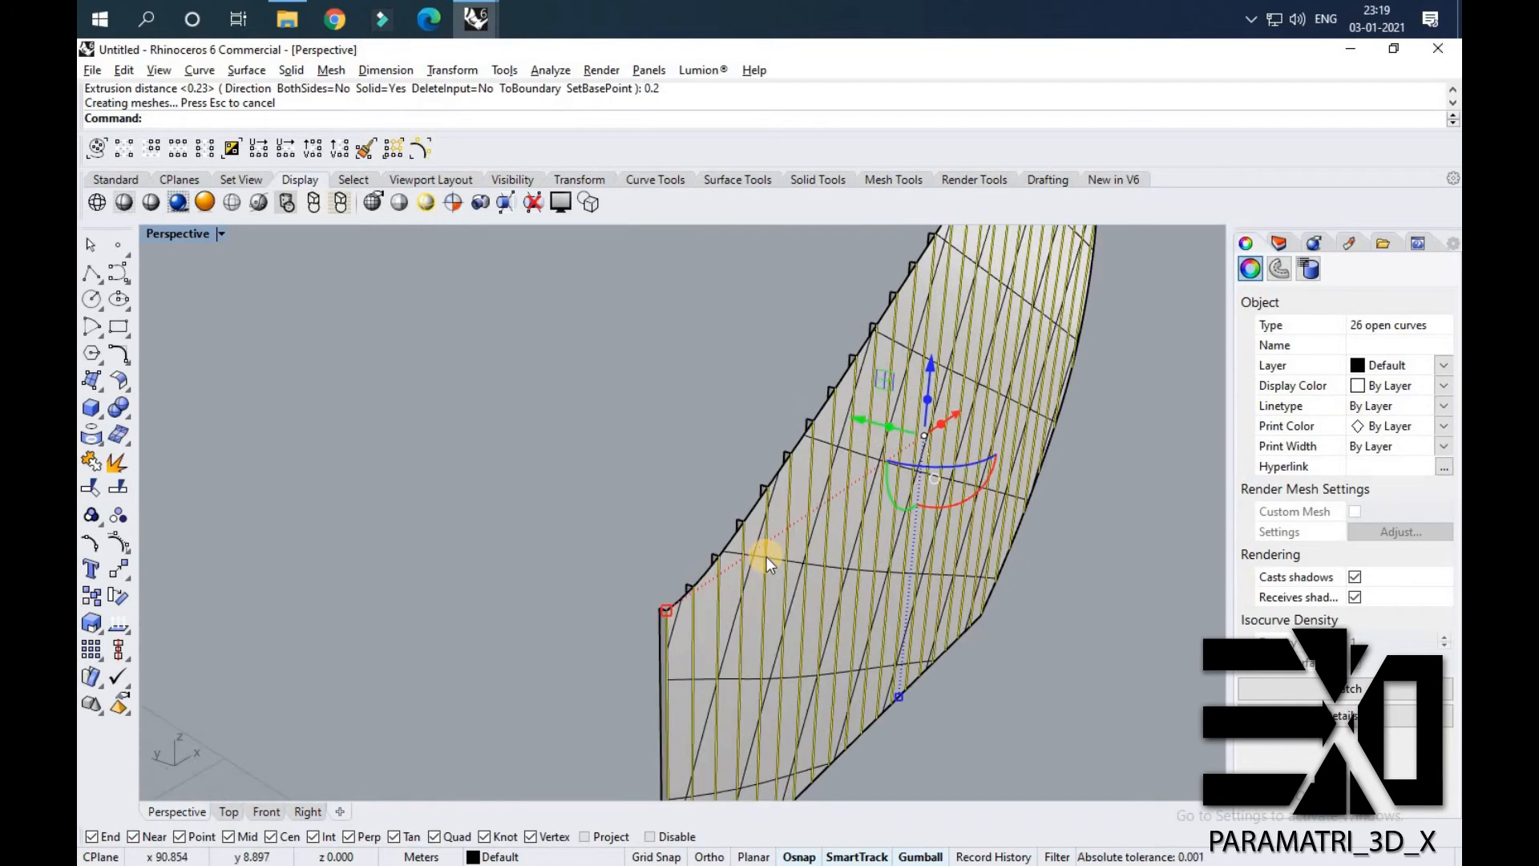
{"action": "scroll", "coordinate": [641, 561], "scroll_direction": "down", "scroll_amount": 3}
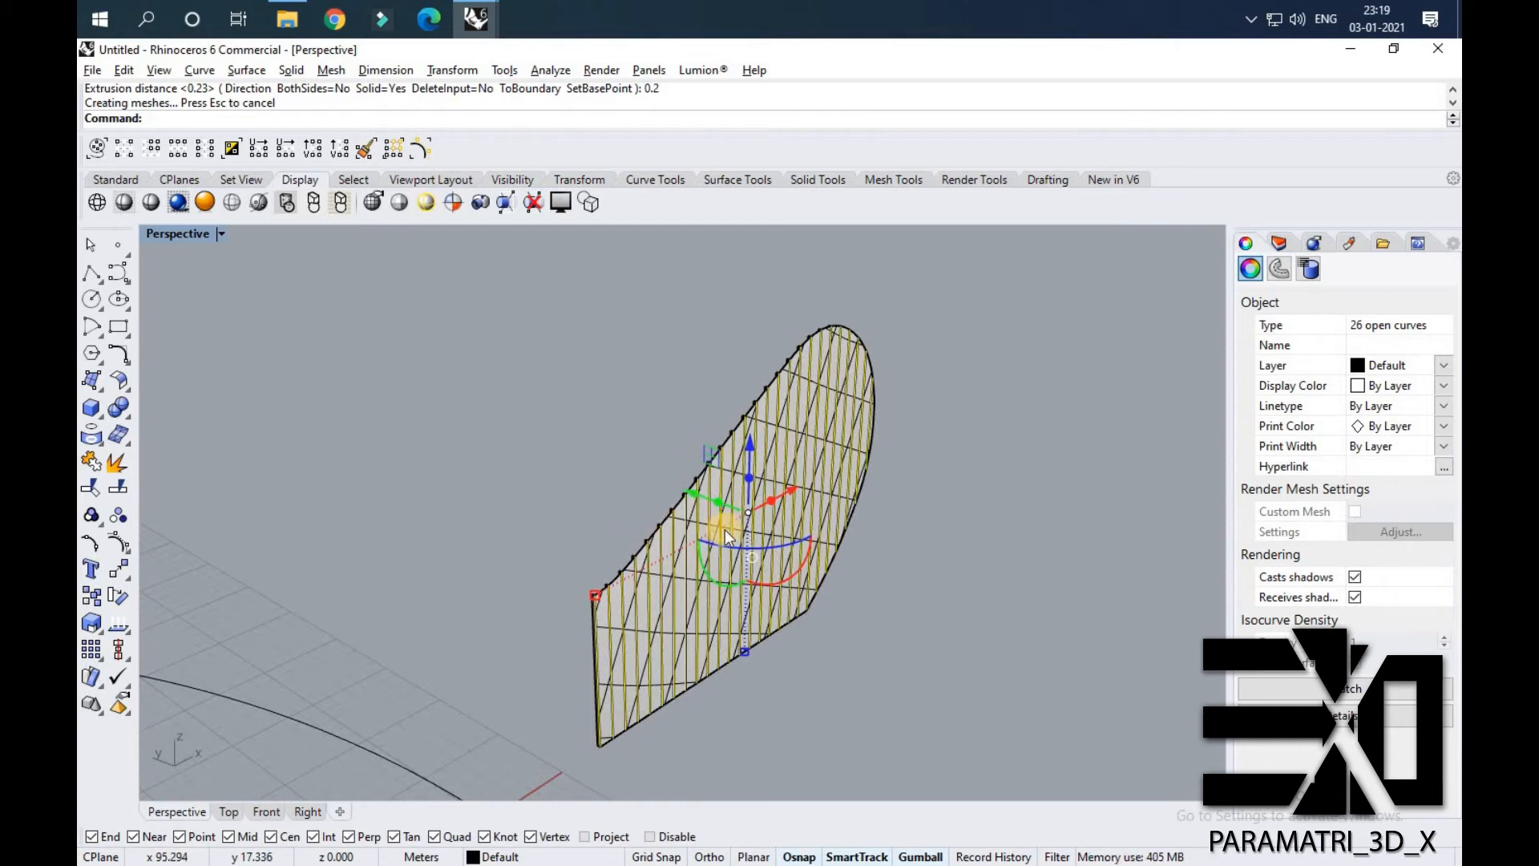
{"action": "key", "text": "Delete"}
Select the last created vertical strips, extrude them as surfaces 0.2 m into solid bars, and delete the original strips.
{"action": "right_click_drag", "start_coordinate": [633, 532], "coordinate": [204, 134]}
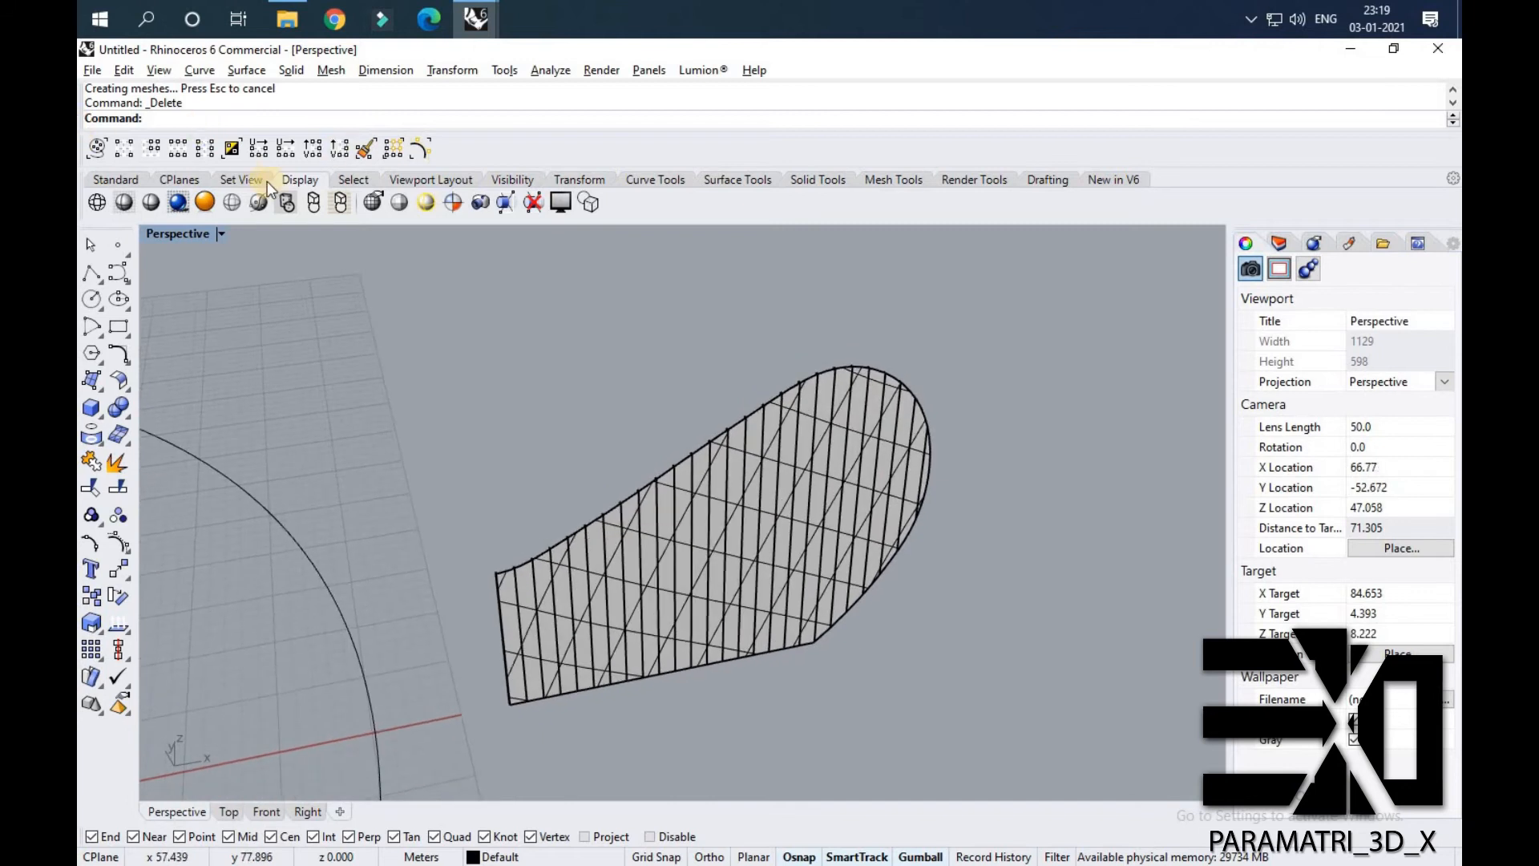
{"action": "left_click", "coordinate": [358, 181]}
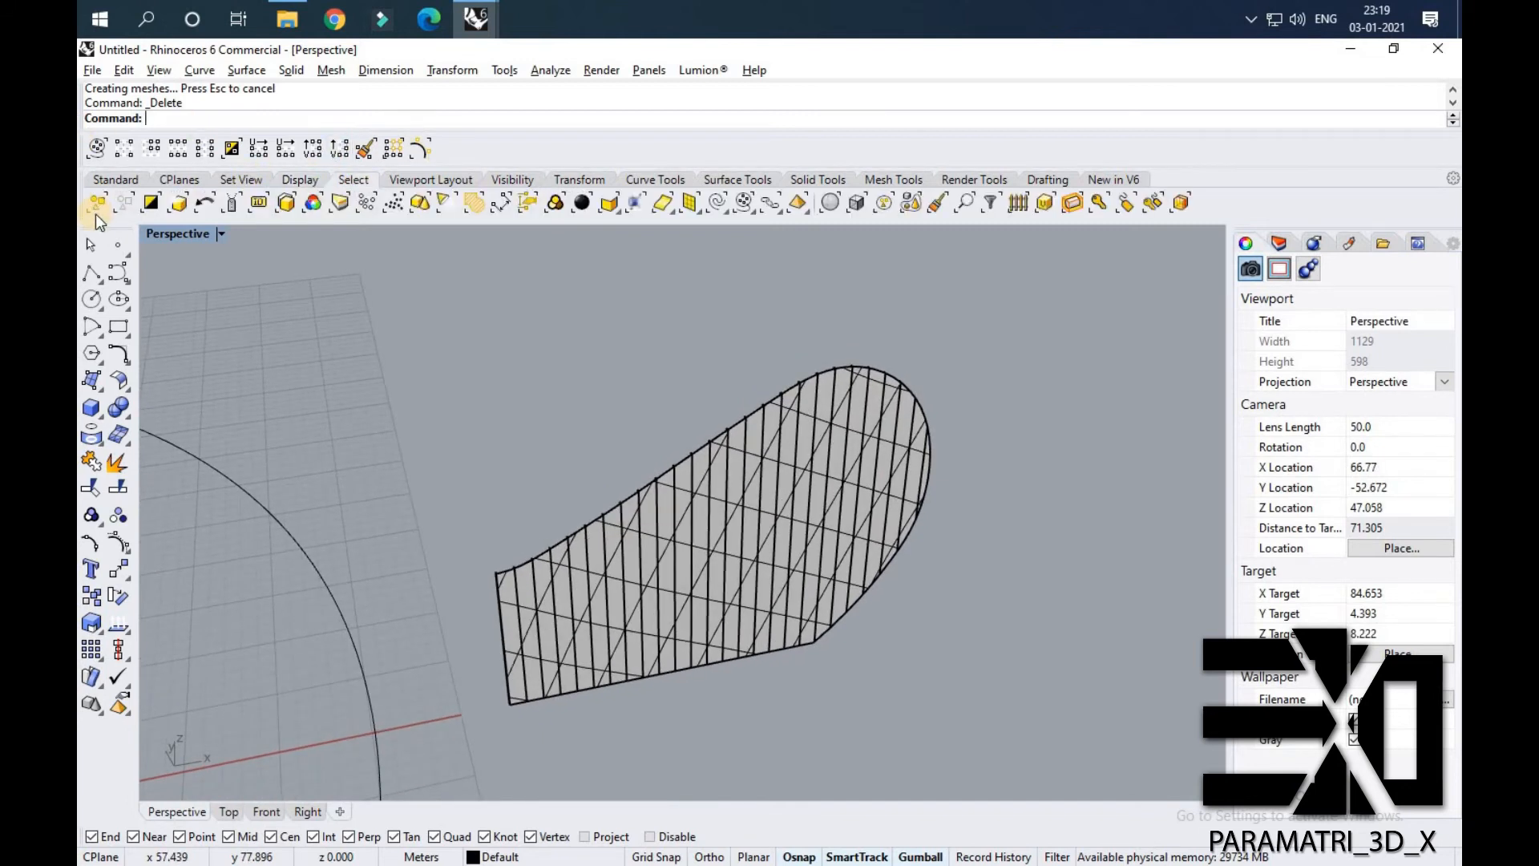
{"action": "left_click", "coordinate": [180, 203]}
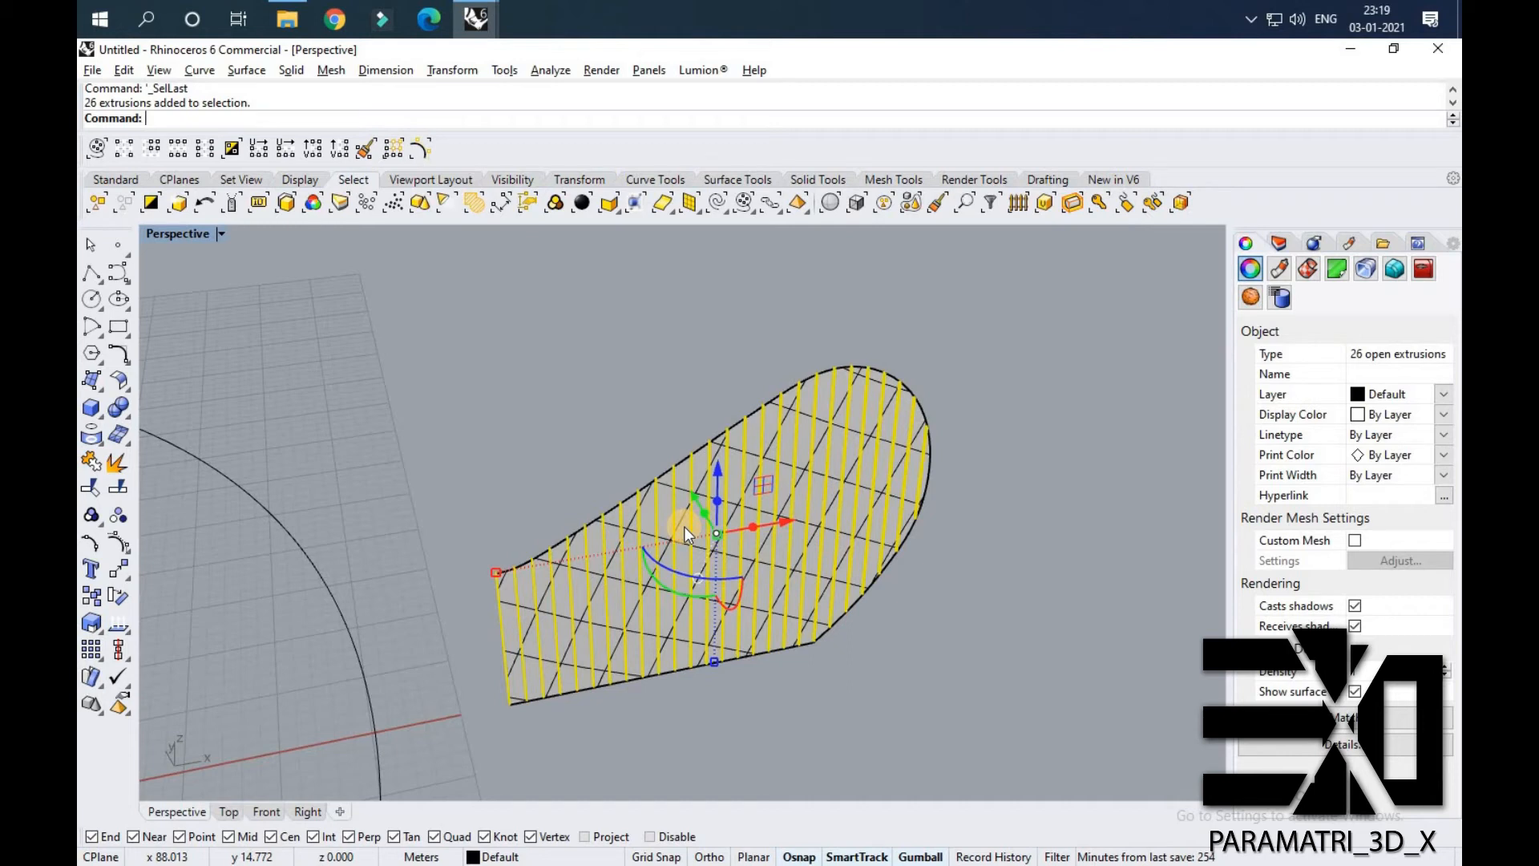
{"action": "scroll", "coordinate": [684, 526], "scroll_direction": "up", "scroll_amount": 2}
{"action": "type", "text": "Extrude"}
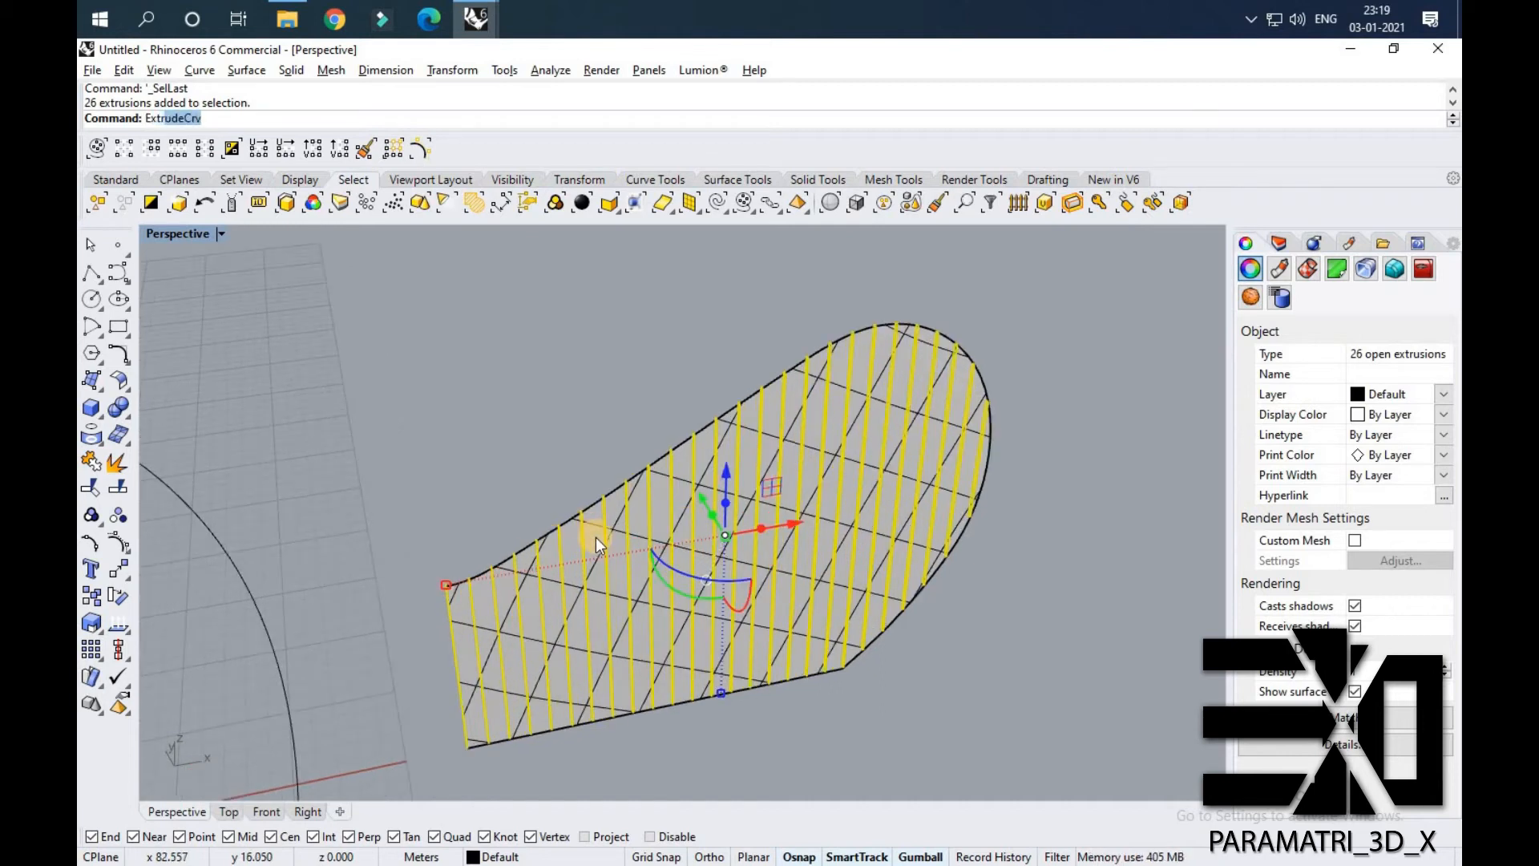
{"action": "type", "text": "Srf"}
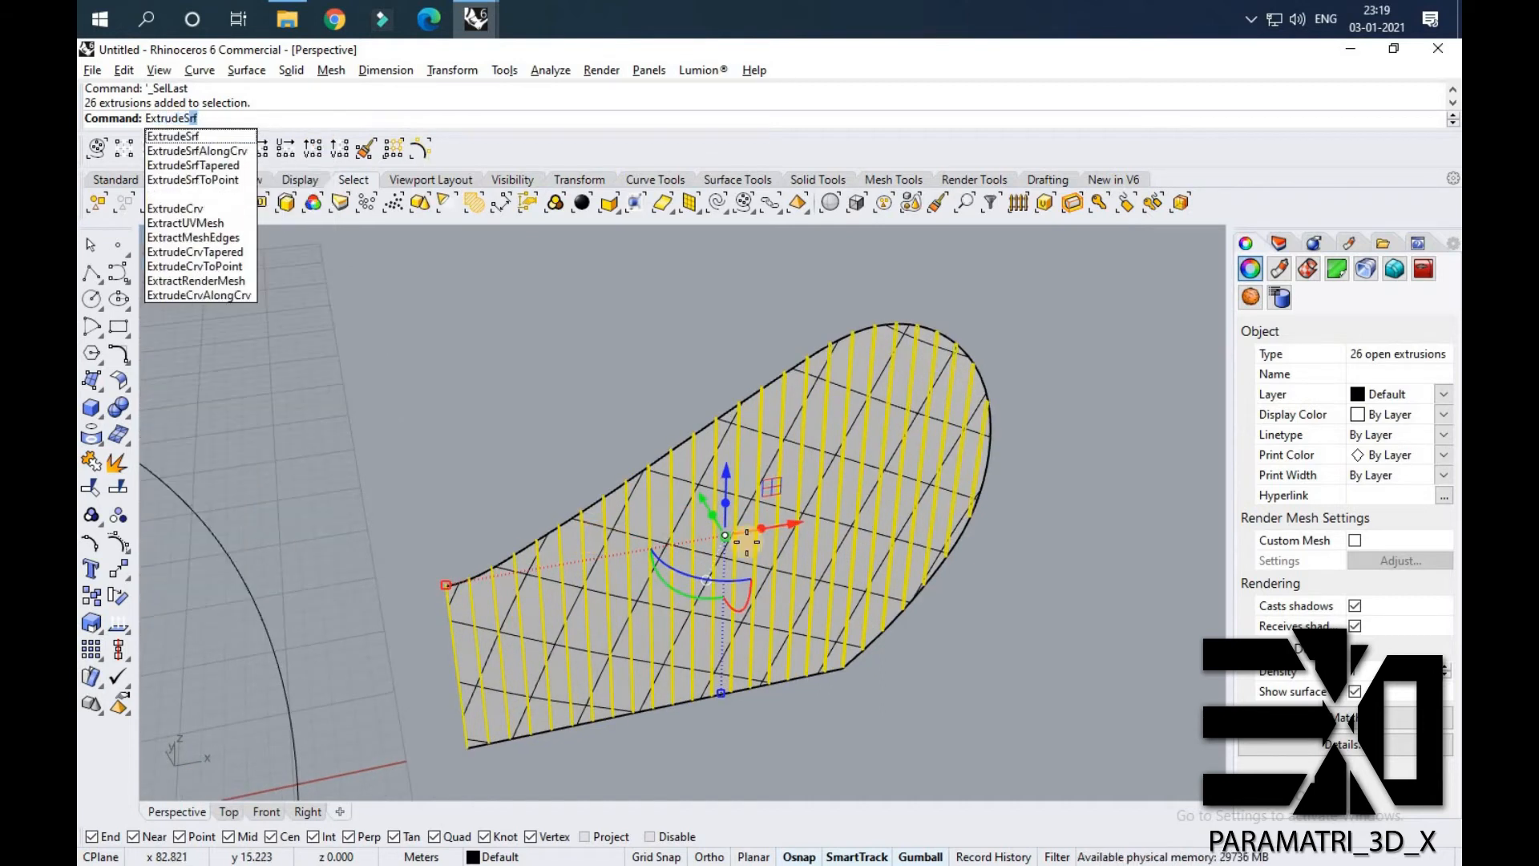
{"action": "key", "text": "Return"}
{"action": "type", "text": "0.2"}
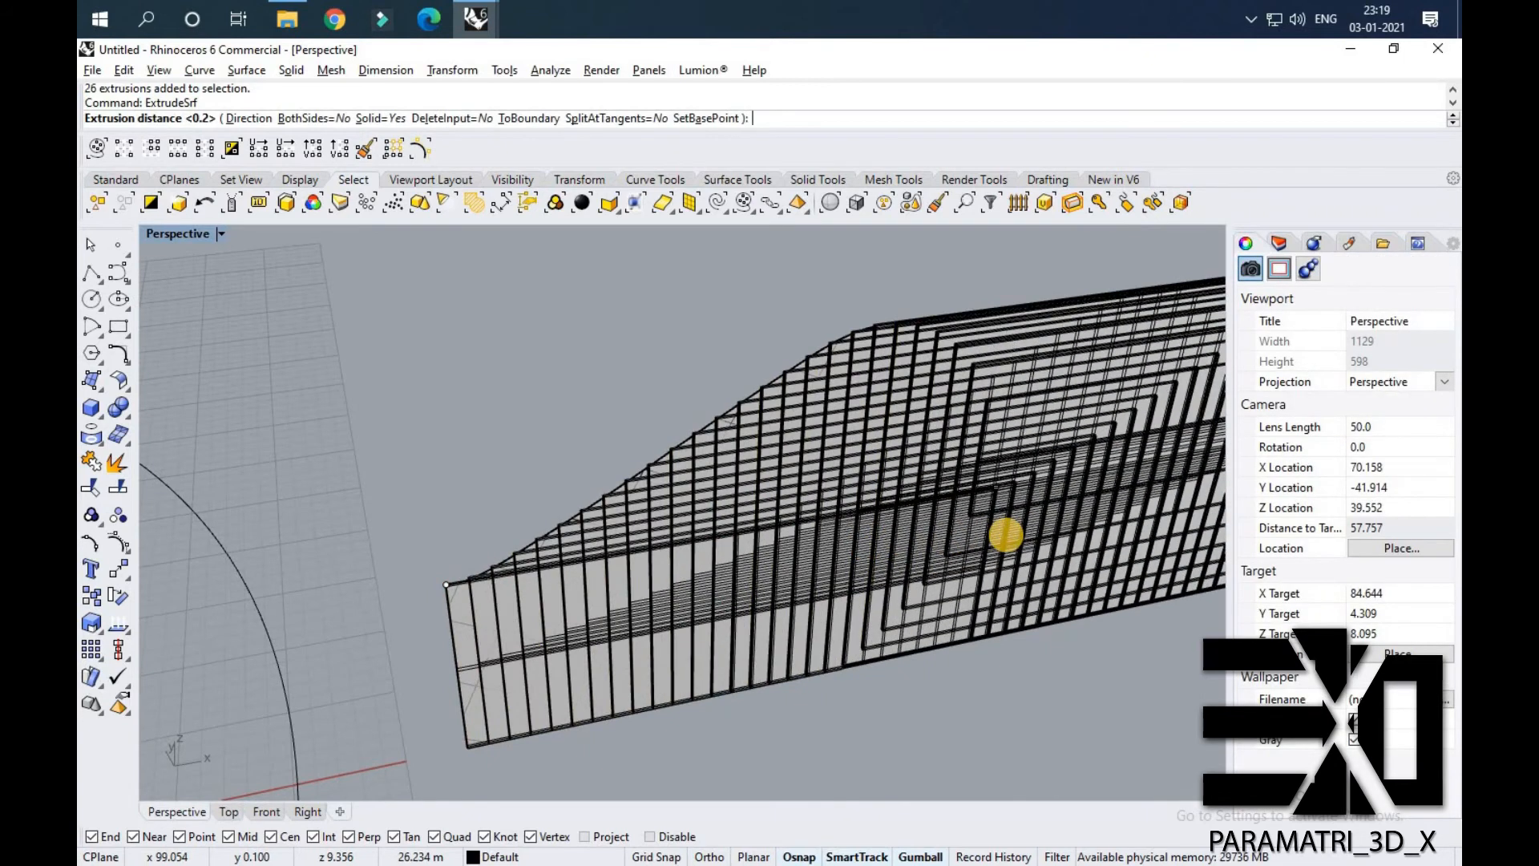
{"action": "key", "text": "Return"}
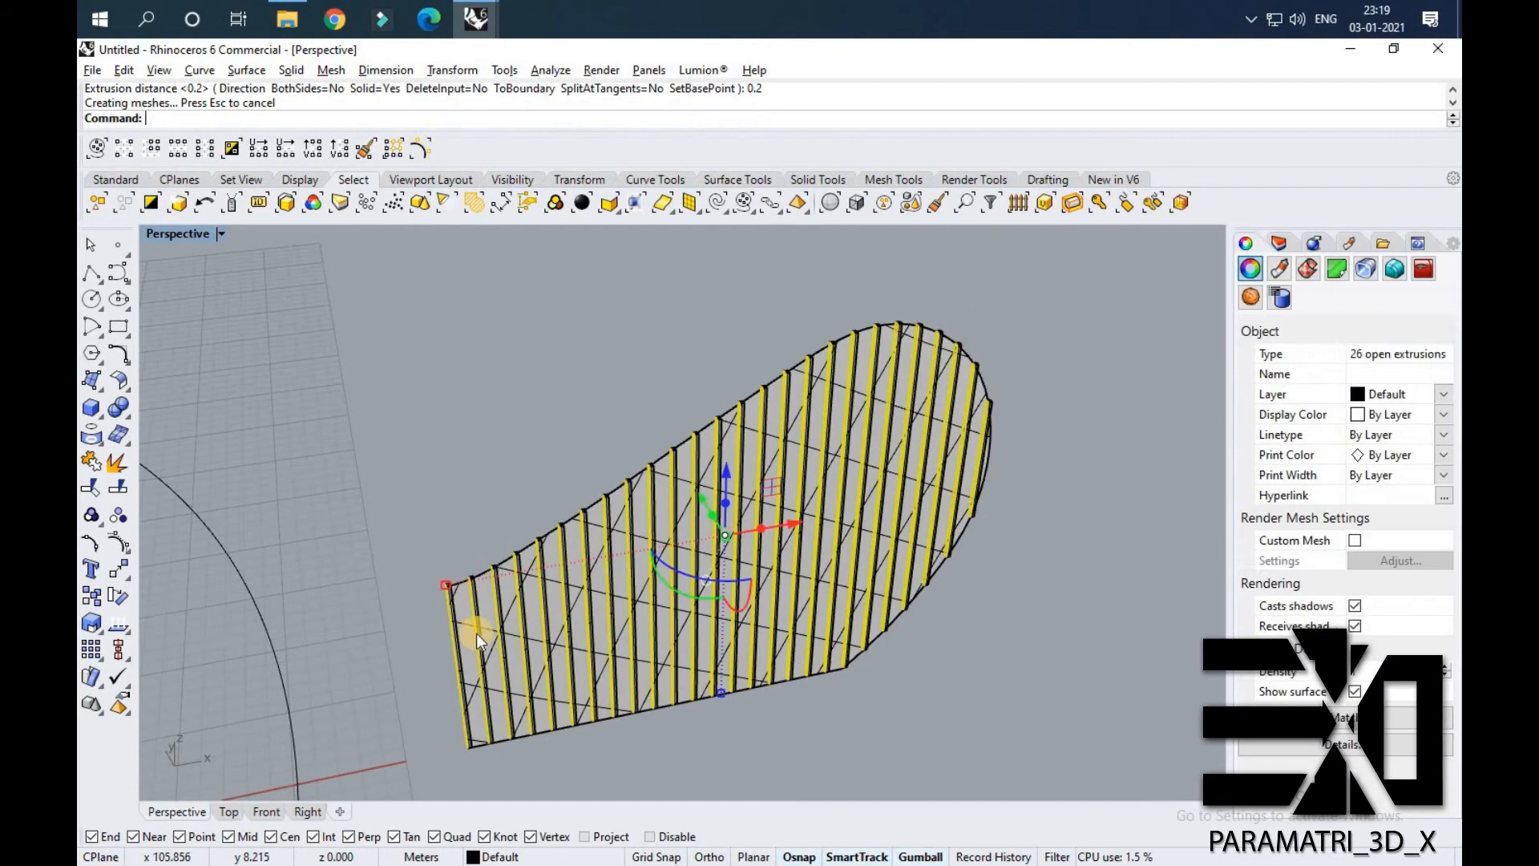
{"action": "scroll", "coordinate": [513, 621], "scroll_direction": "up", "scroll_amount": 5}
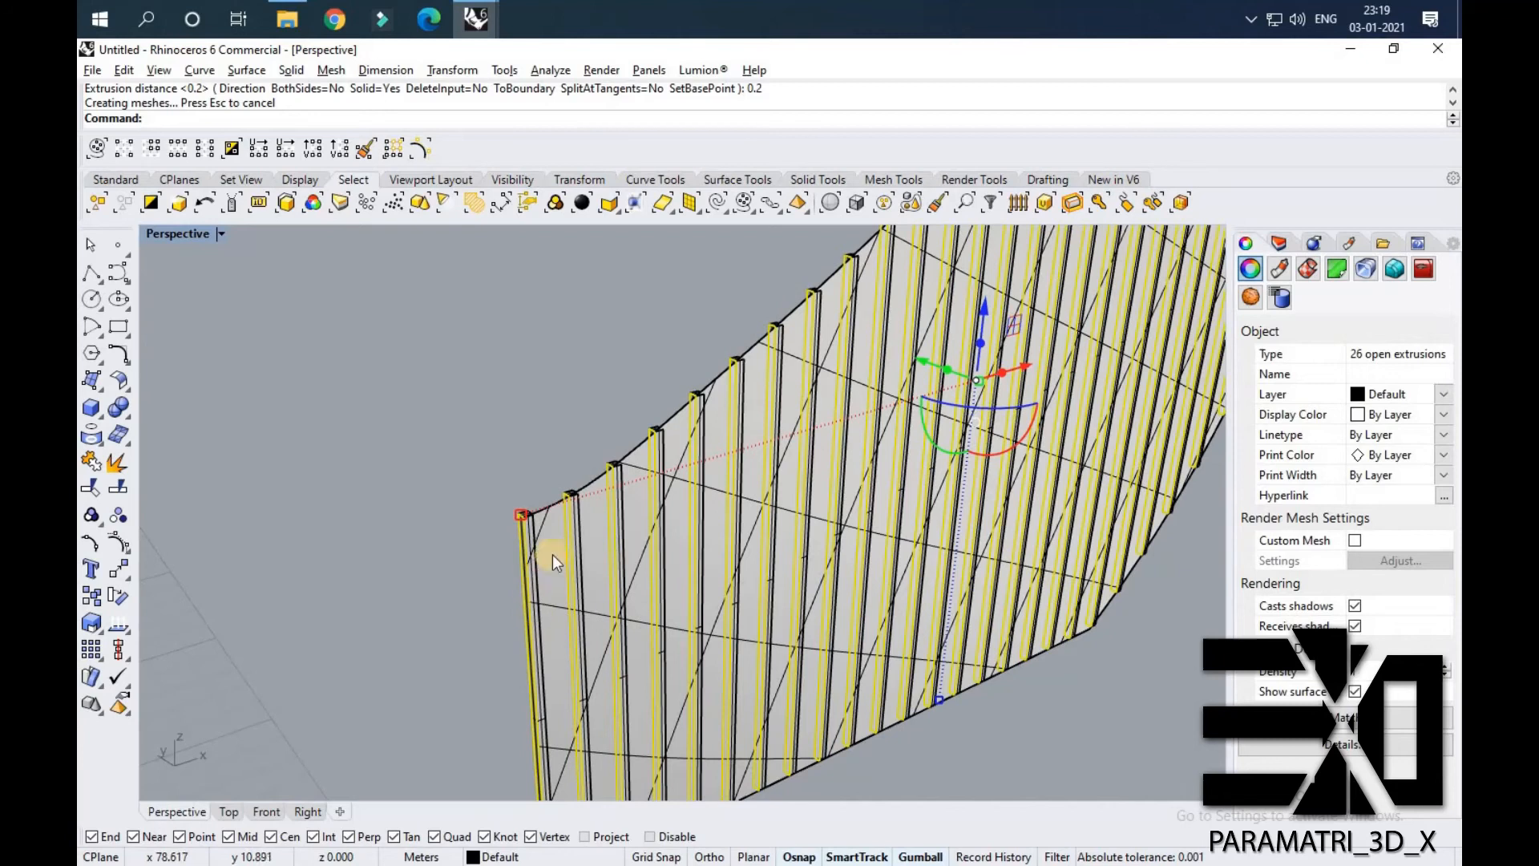
{"action": "key", "text": "Delete"}
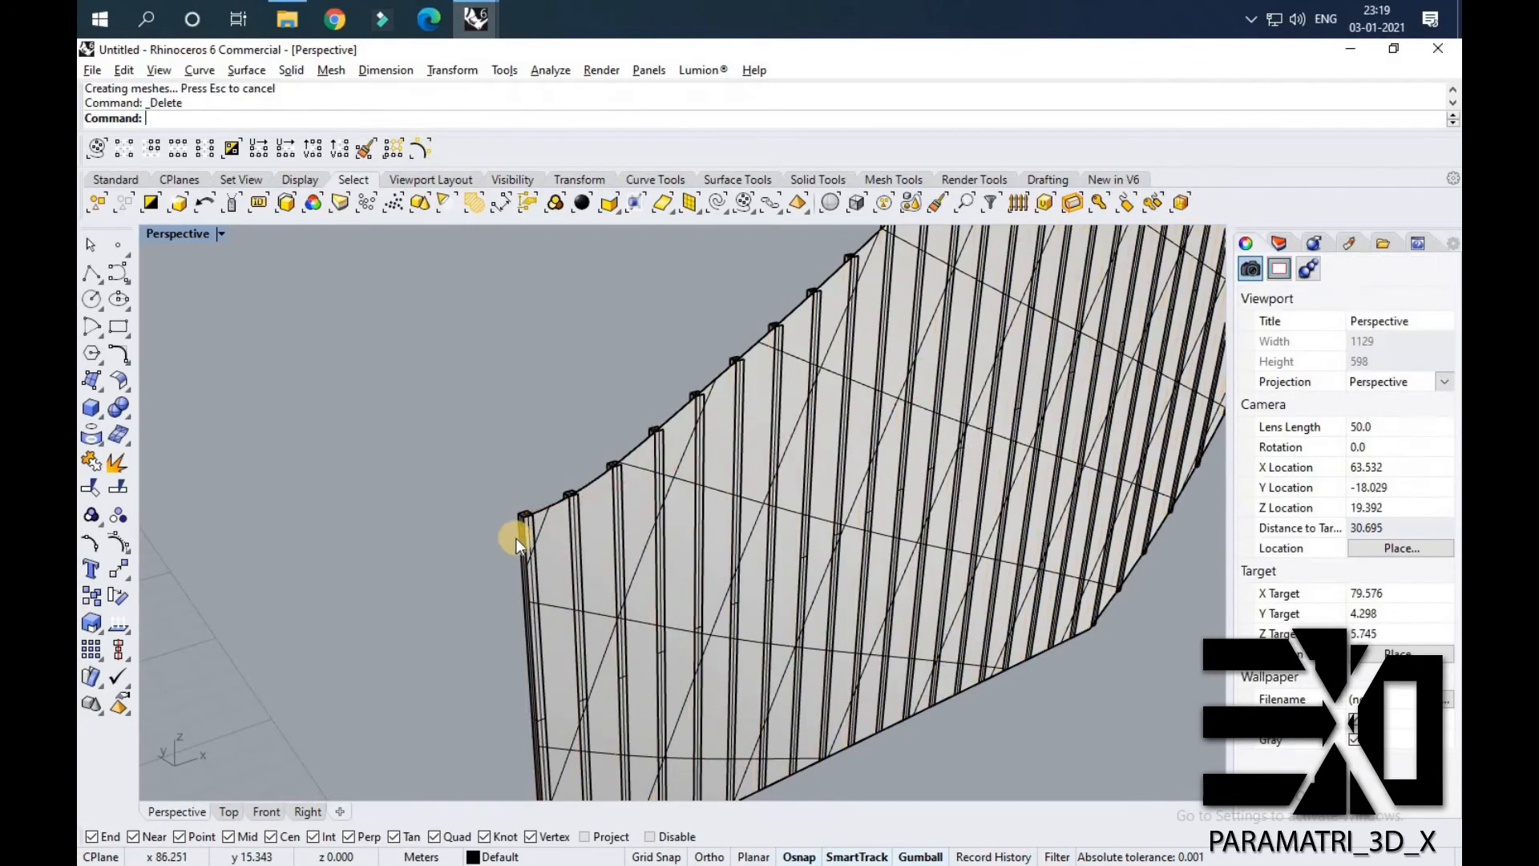
Contour the patch surface upward along its vertical inner edge, from the lower corner to the upper one, with 1 m spacing.
{"action": "scroll", "coordinate": [506, 474], "scroll_direction": "up", "scroll_amount": 3}
{"action": "scroll", "coordinate": [506, 474], "scroll_direction": "up", "scroll_amount": 3}
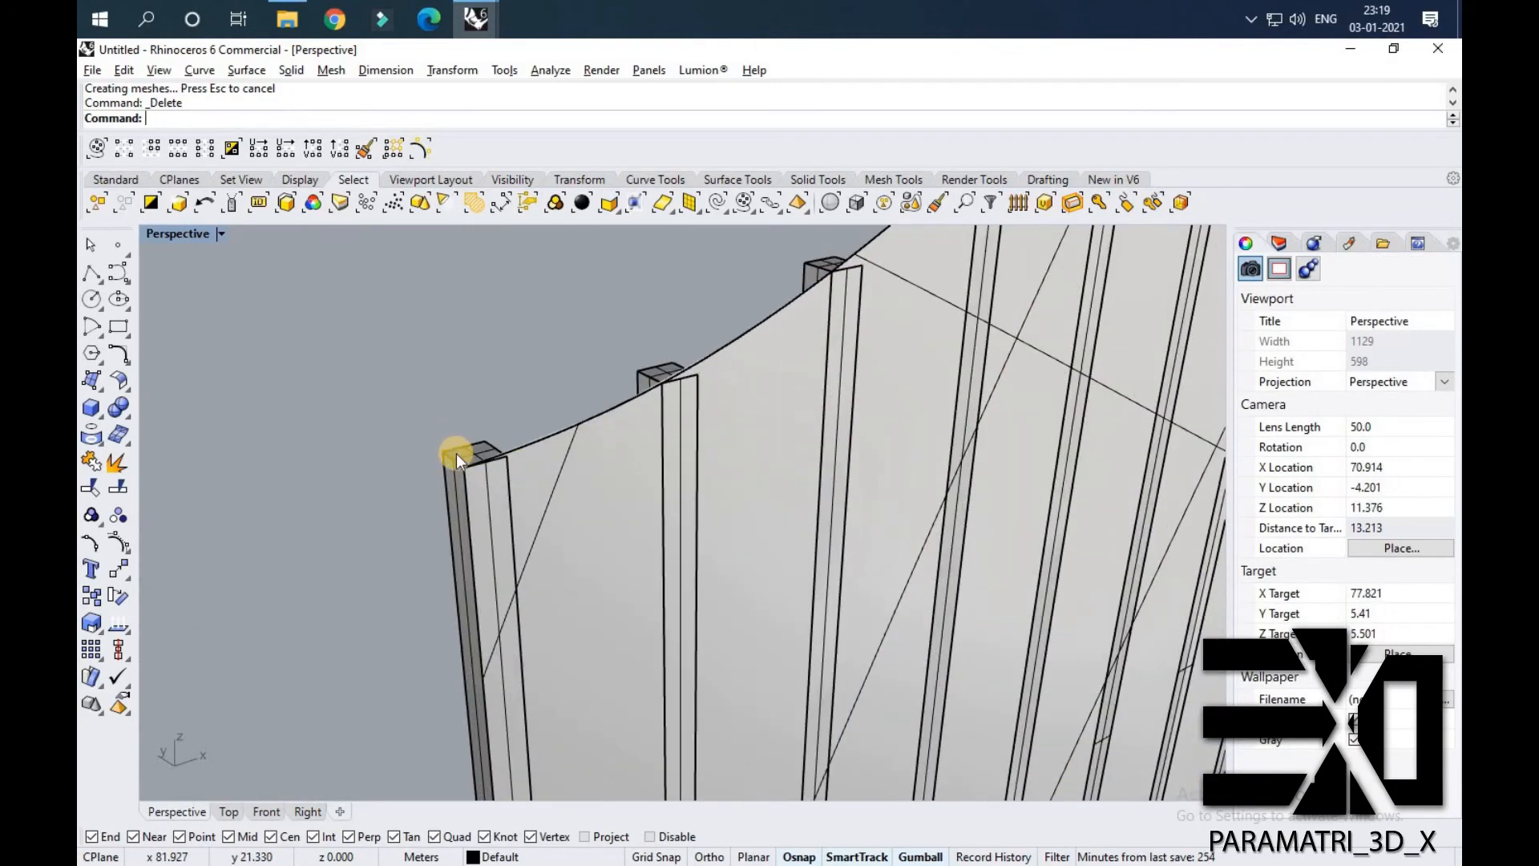
{"action": "scroll", "coordinate": [457, 465], "scroll_direction": "up", "scroll_amount": 5}
{"action": "scroll", "coordinate": [473, 505], "scroll_direction": "down", "scroll_amount": 10}
{"action": "right_click_drag", "start_coordinate": [481, 515], "coordinate": [664, 504]}
{"action": "right_click_drag", "start_coordinate": [664, 503], "coordinate": [599, 501]}
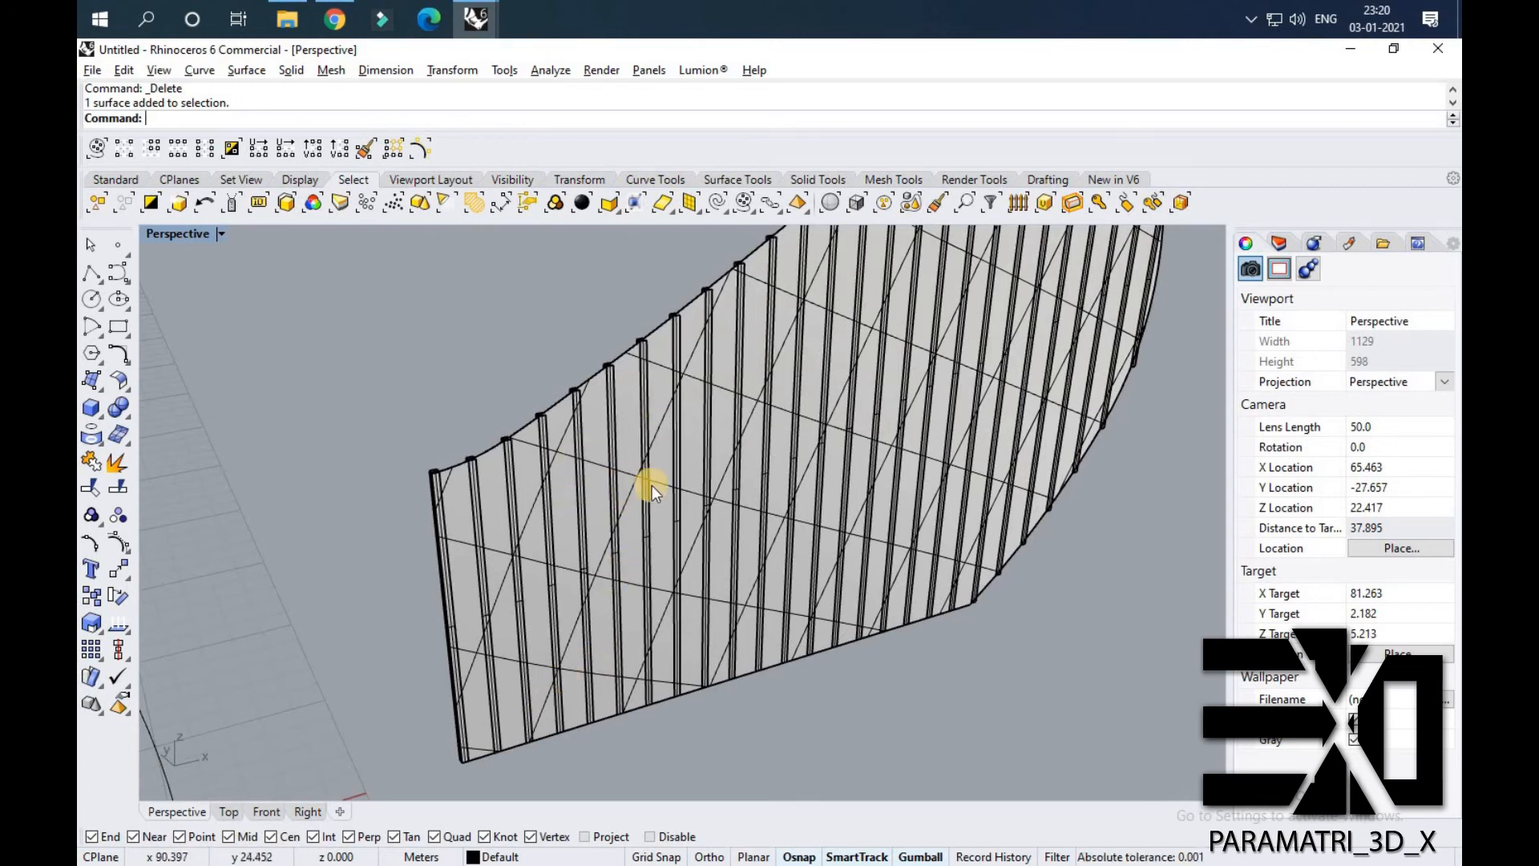
{"action": "type", "text": "COn"}
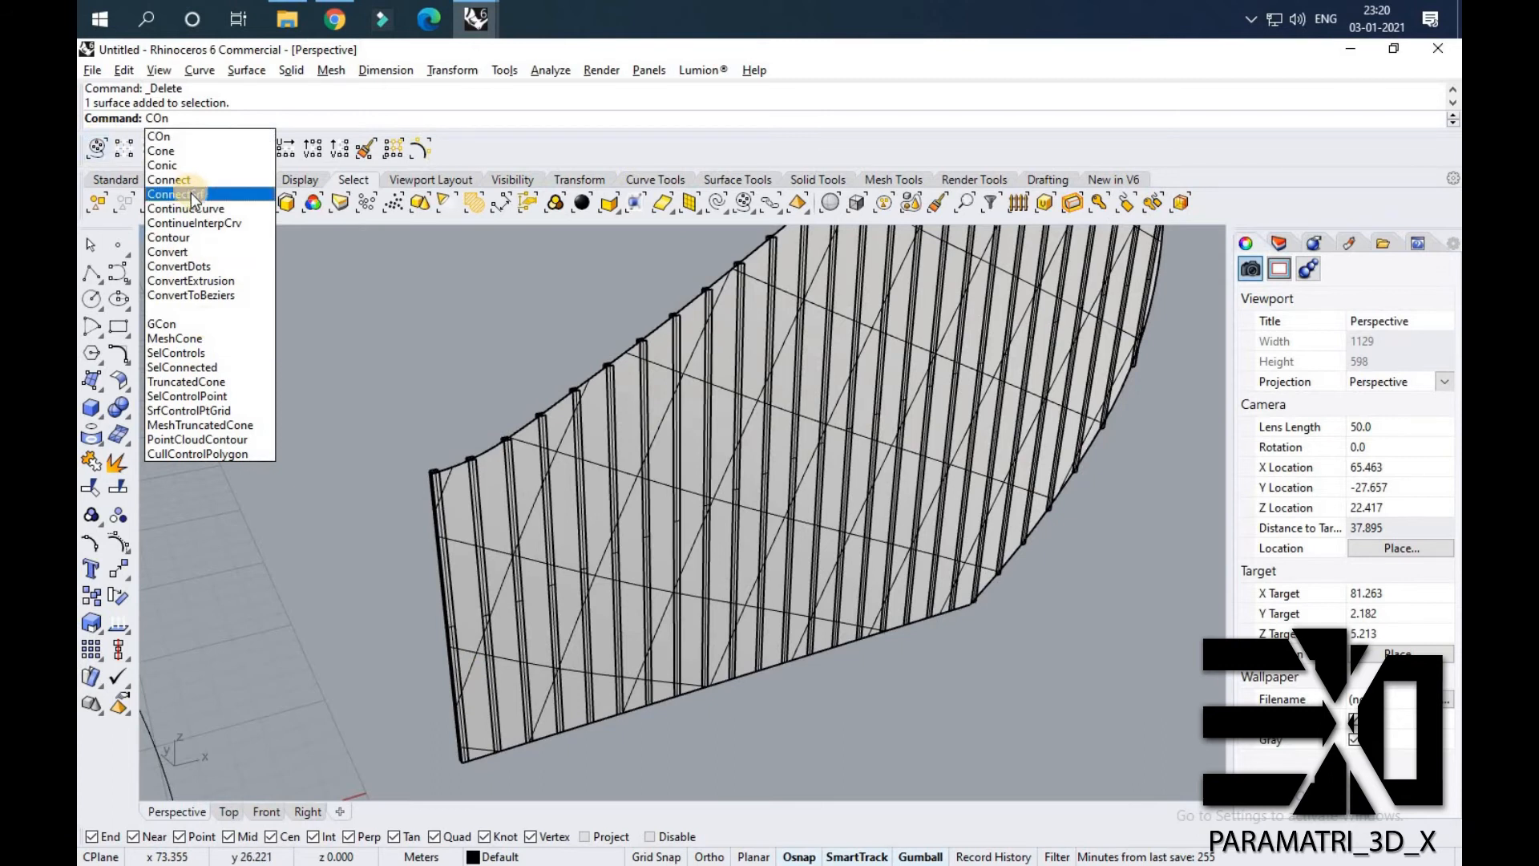
{"action": "type", "text": "tour"}
{"action": "key", "text": "Return"}
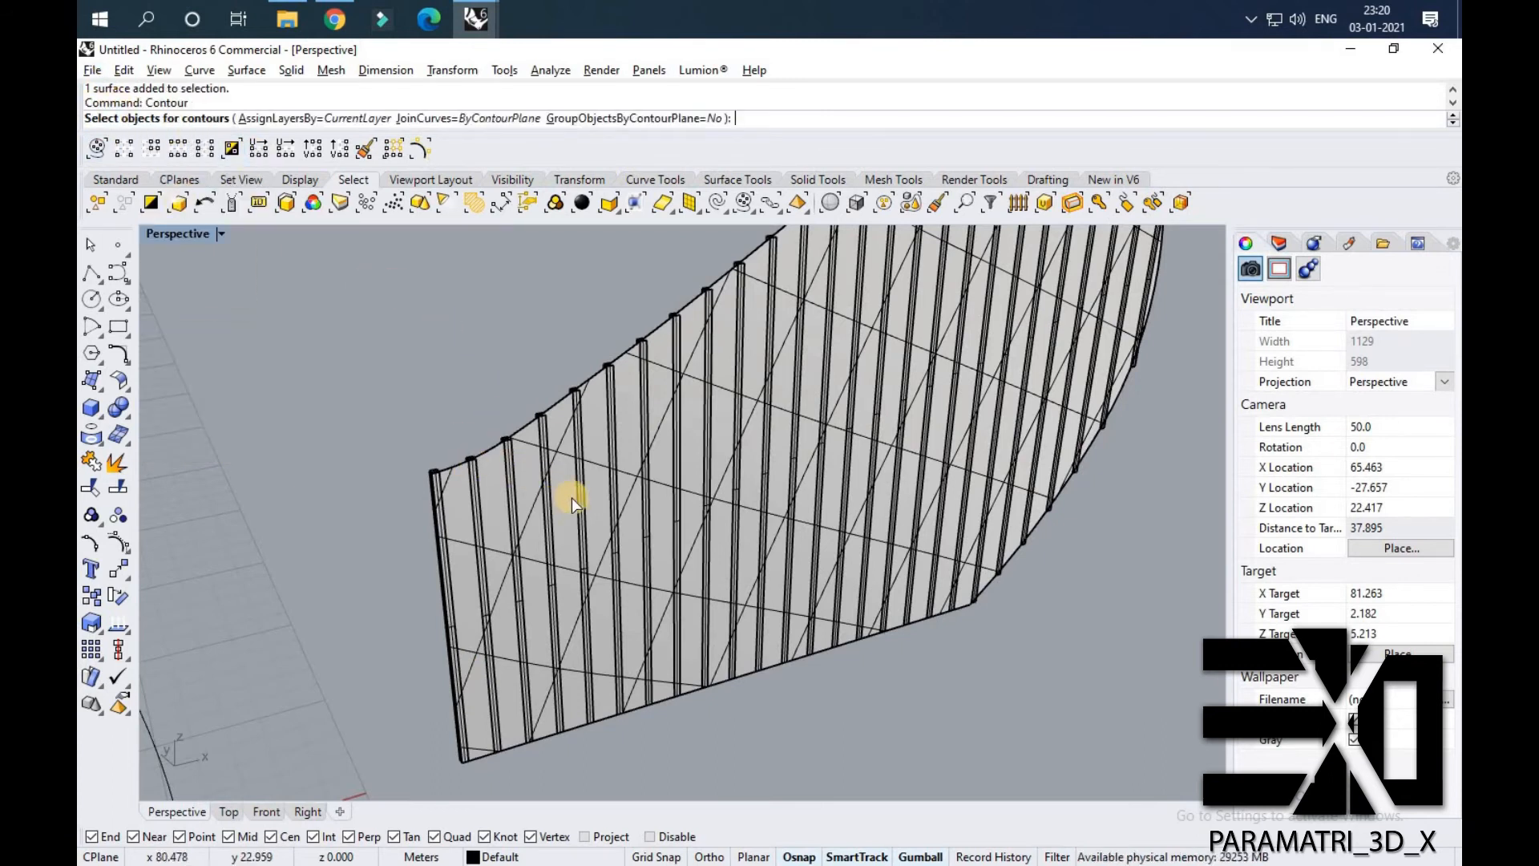
{"action": "left_click", "coordinate": [571, 498]}
{"action": "key", "text": "Return"}
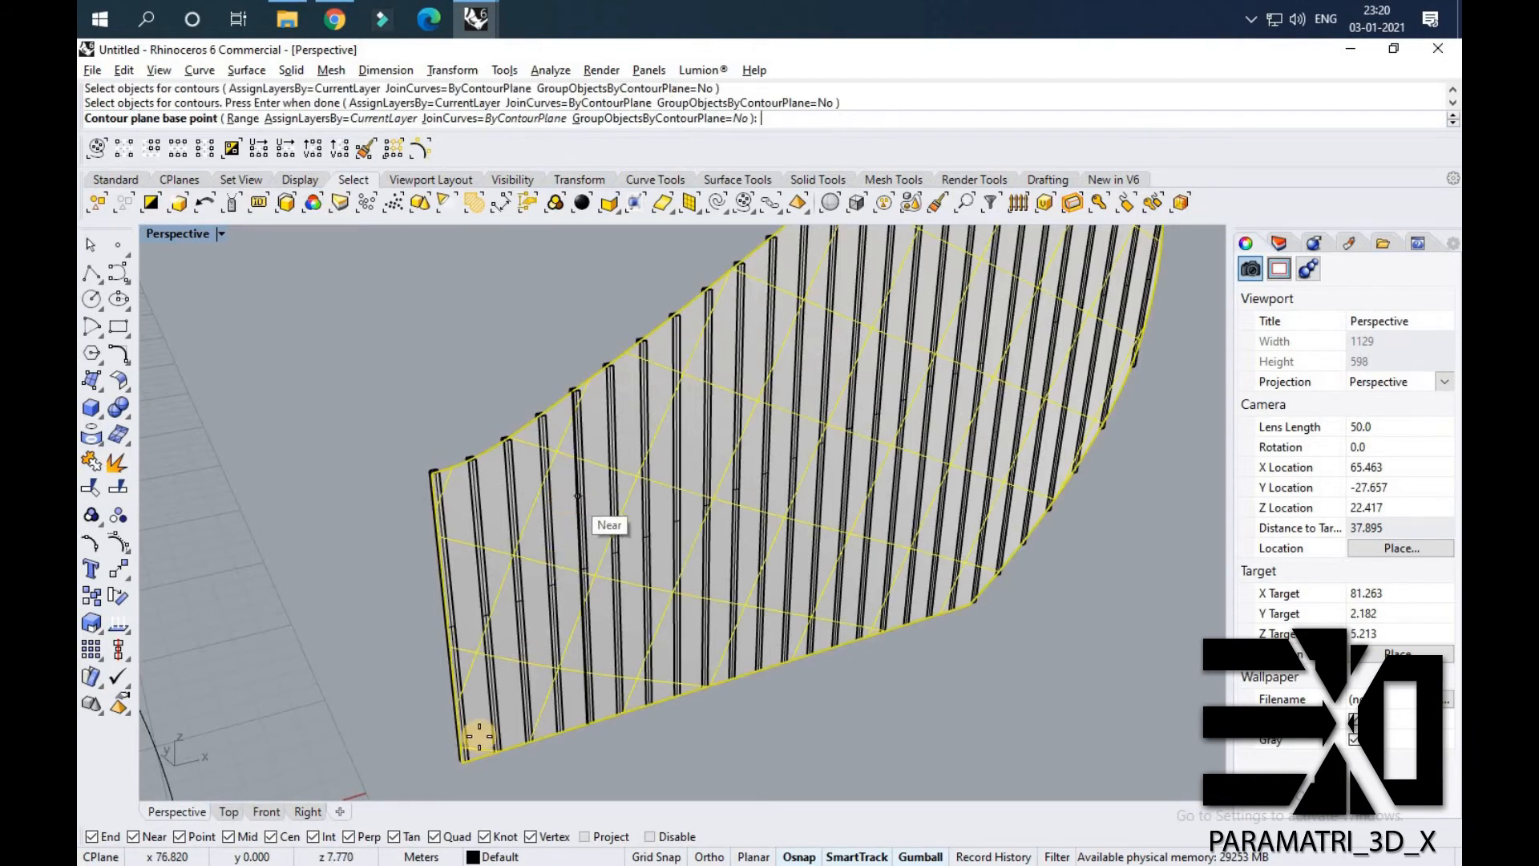
{"action": "left_click", "coordinate": [462, 762]}
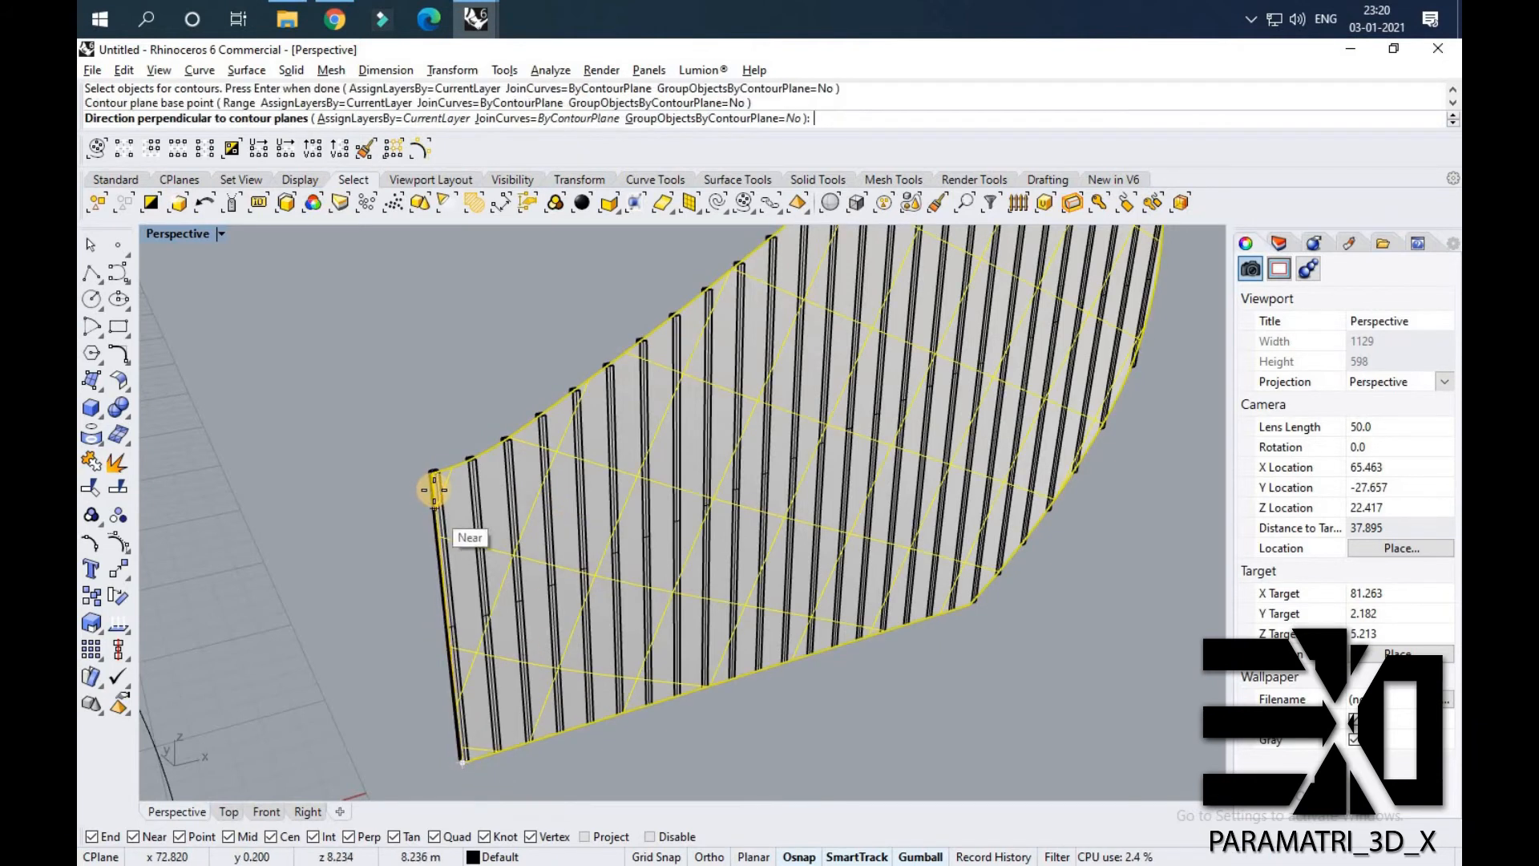
{"action": "scroll", "coordinate": [434, 489], "scroll_direction": "up", "scroll_amount": 3}
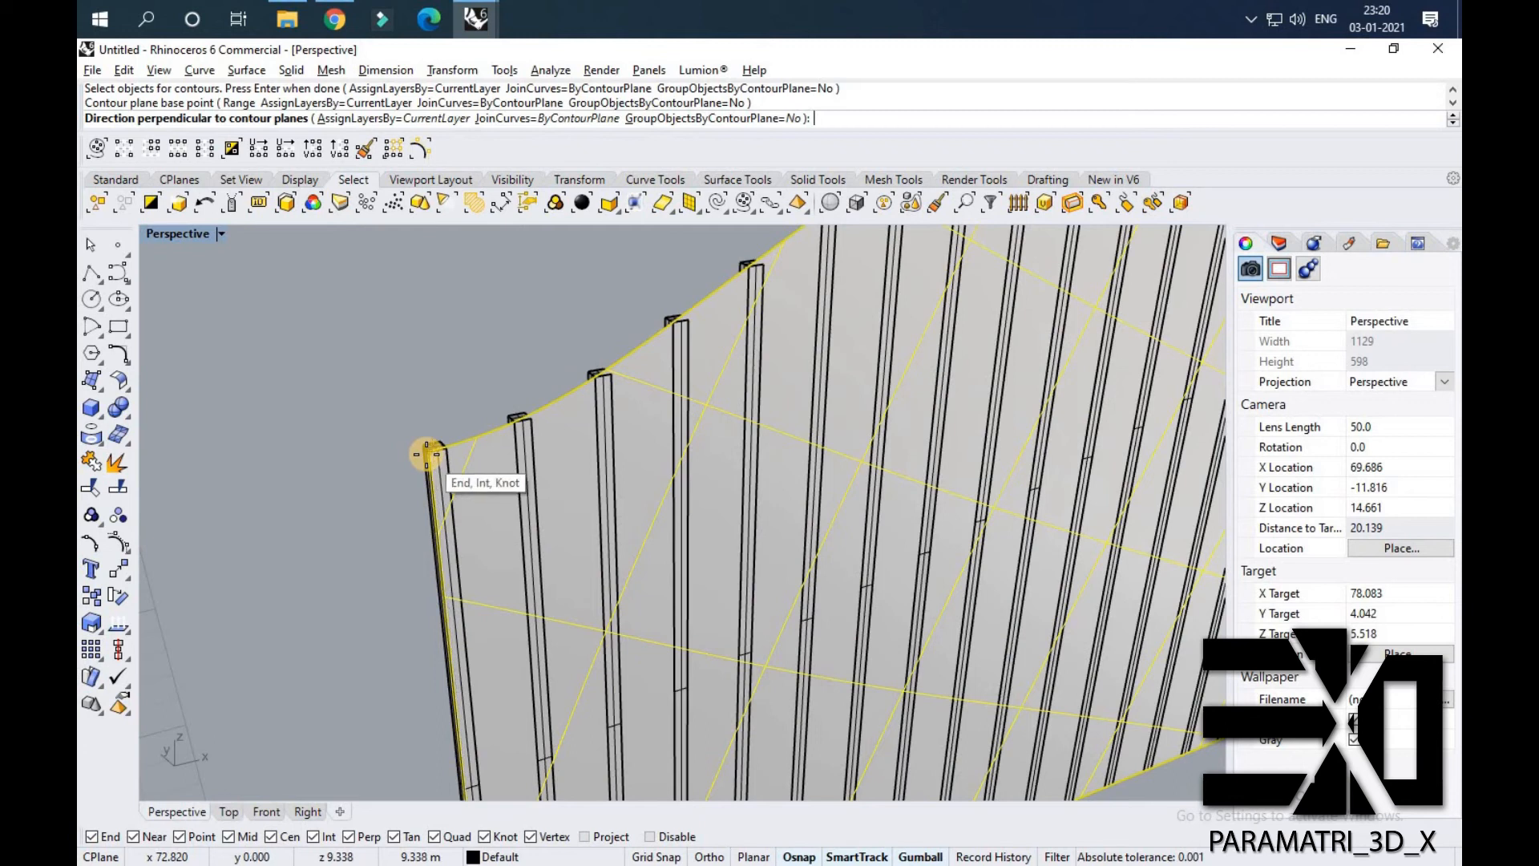
{"action": "left_click", "coordinate": [427, 455]}
{"action": "key", "text": "Return"}
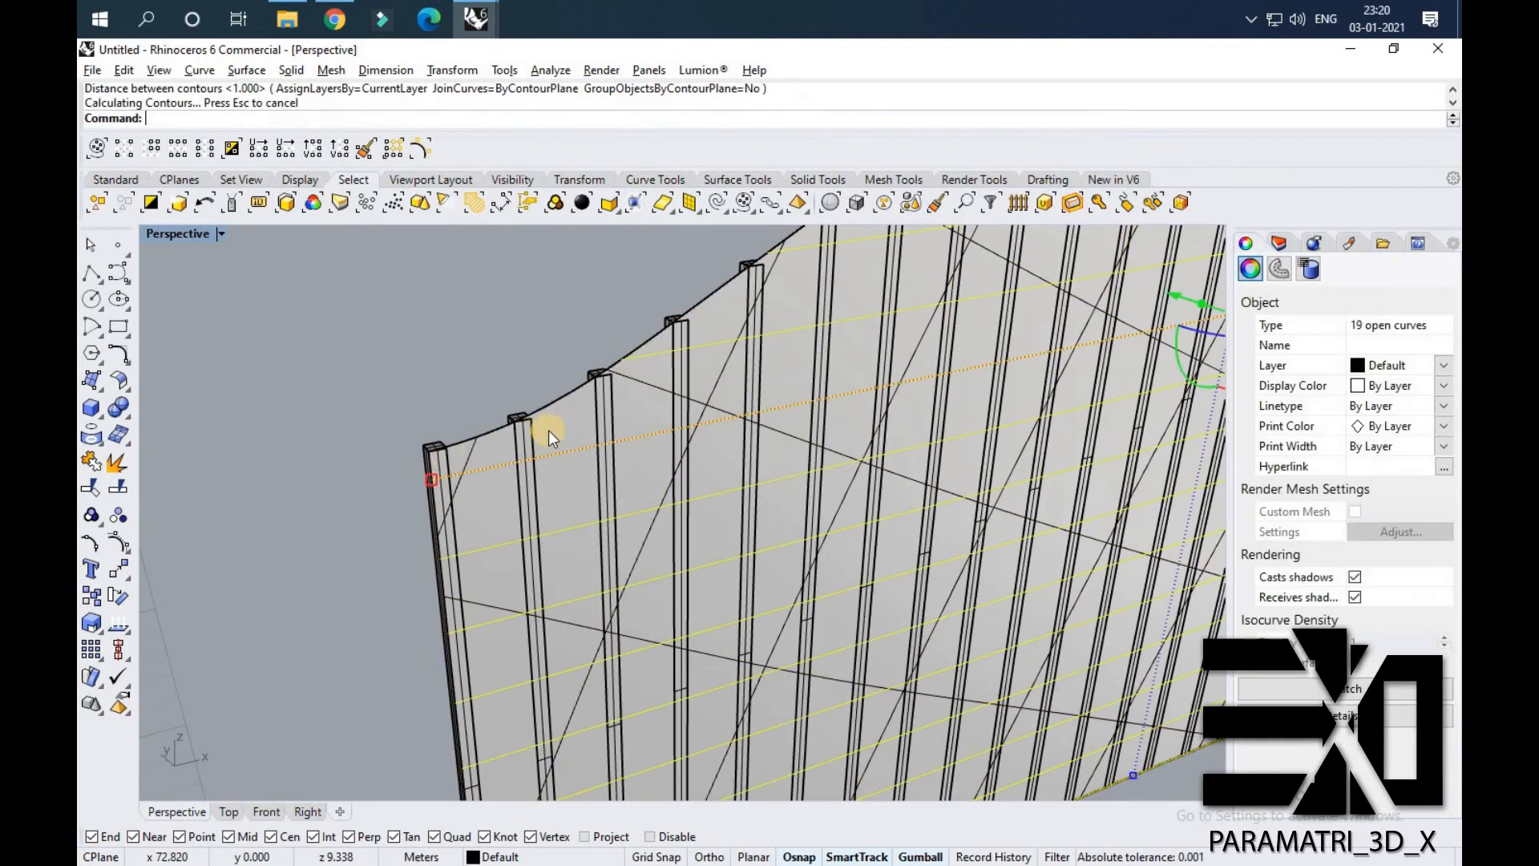
Extrude the horizontal contour curves 0.2 m into strips and delete the source curves.
{"action": "scroll", "coordinate": [548, 431], "scroll_direction": "down", "scroll_amount": 5}
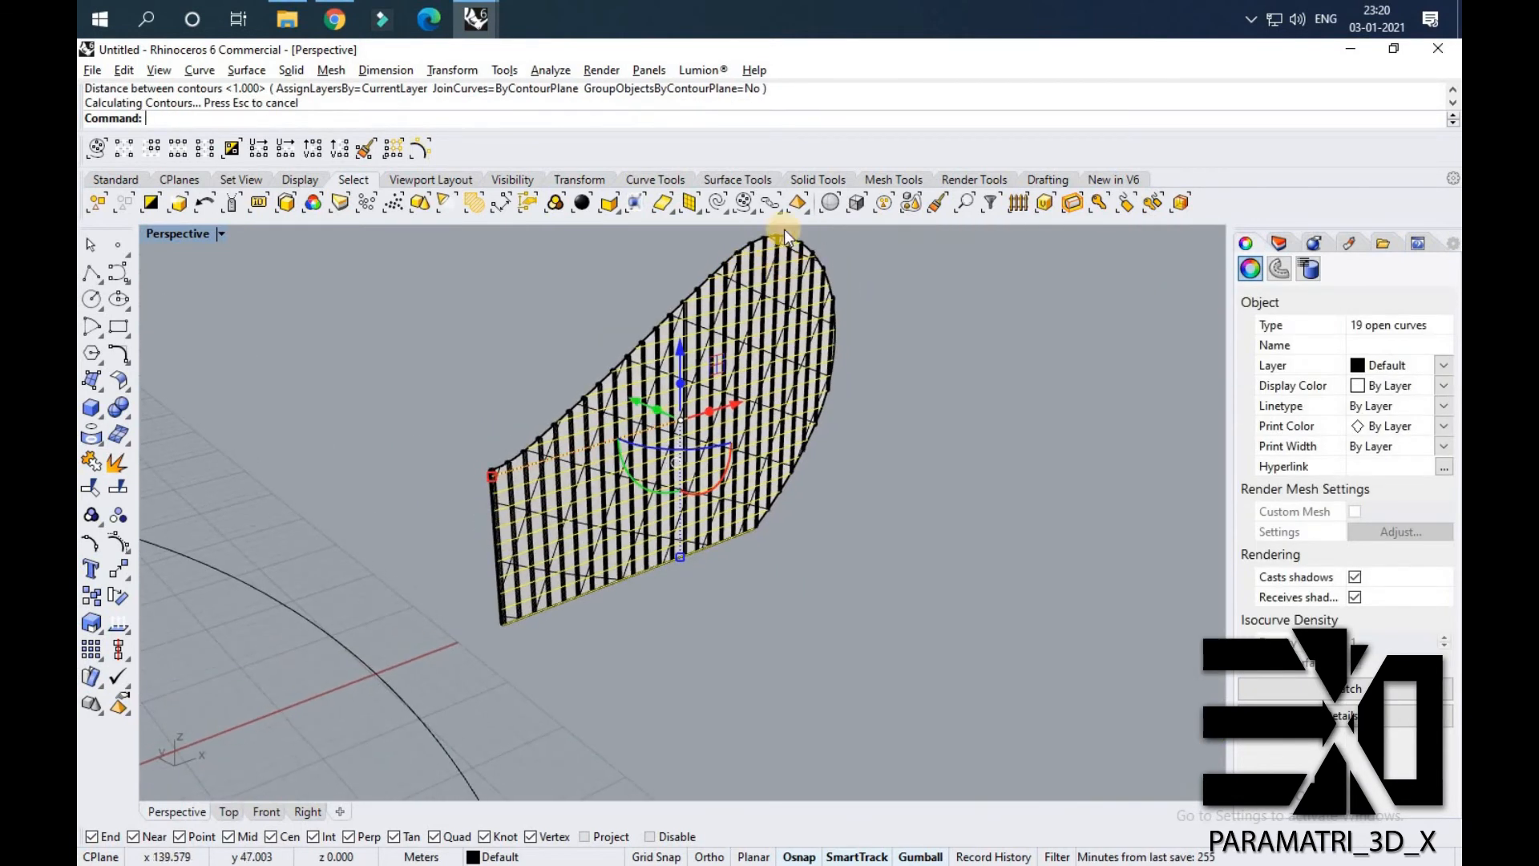
{"action": "scroll", "coordinate": [784, 229], "scroll_direction": "up", "scroll_amount": 2}
{"action": "type", "text": "ExtrudeCrv"}
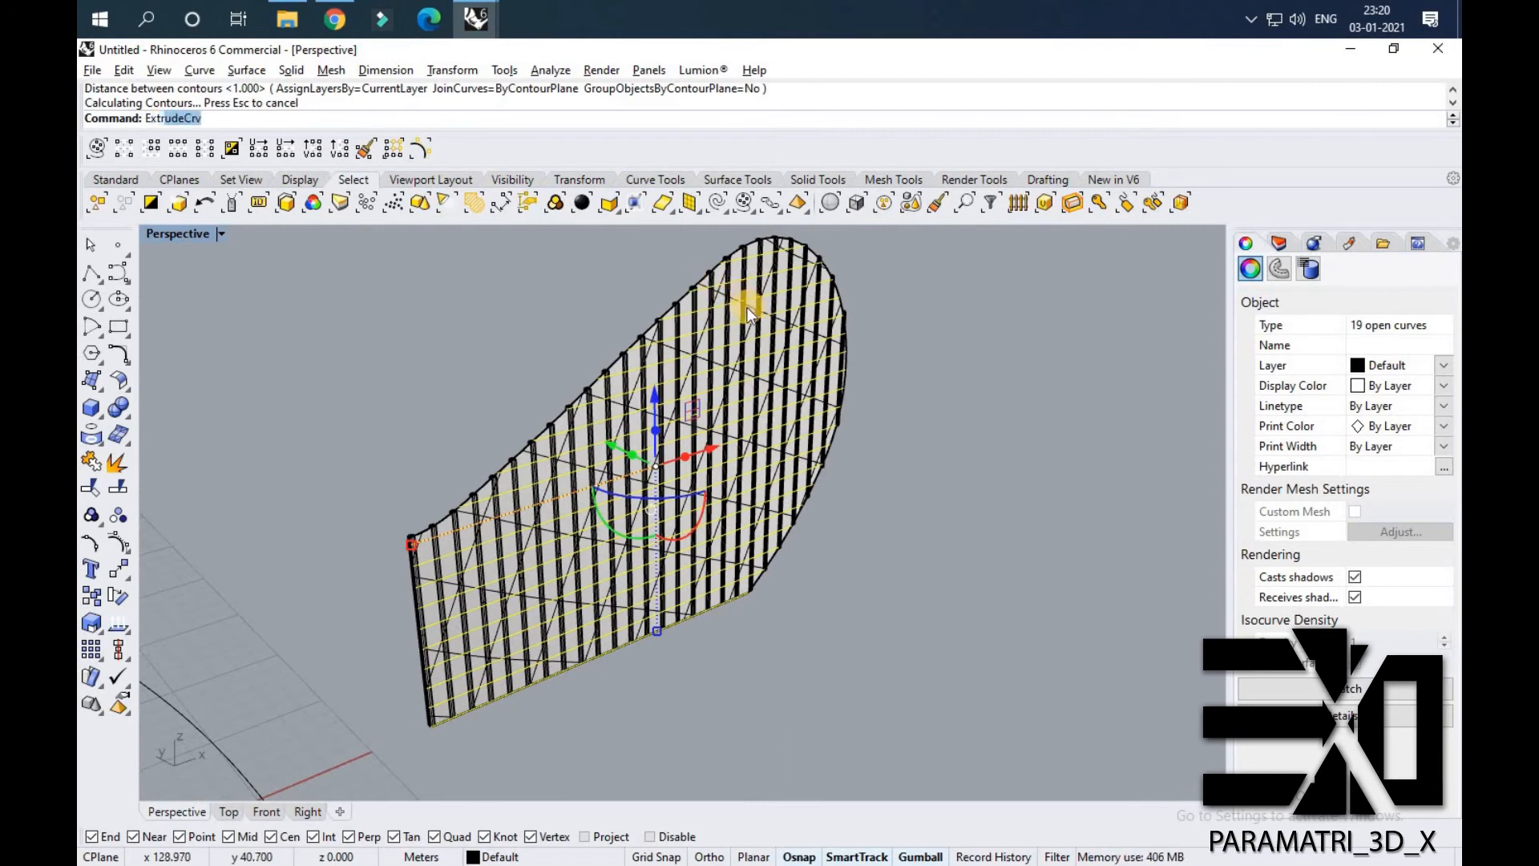
{"action": "key", "text": "Return"}
{"action": "type", "text": "0.2"}
{"action": "key", "text": "Return"}
{"action": "right_click_drag", "start_coordinate": [619, 308], "coordinate": [654, 345]}
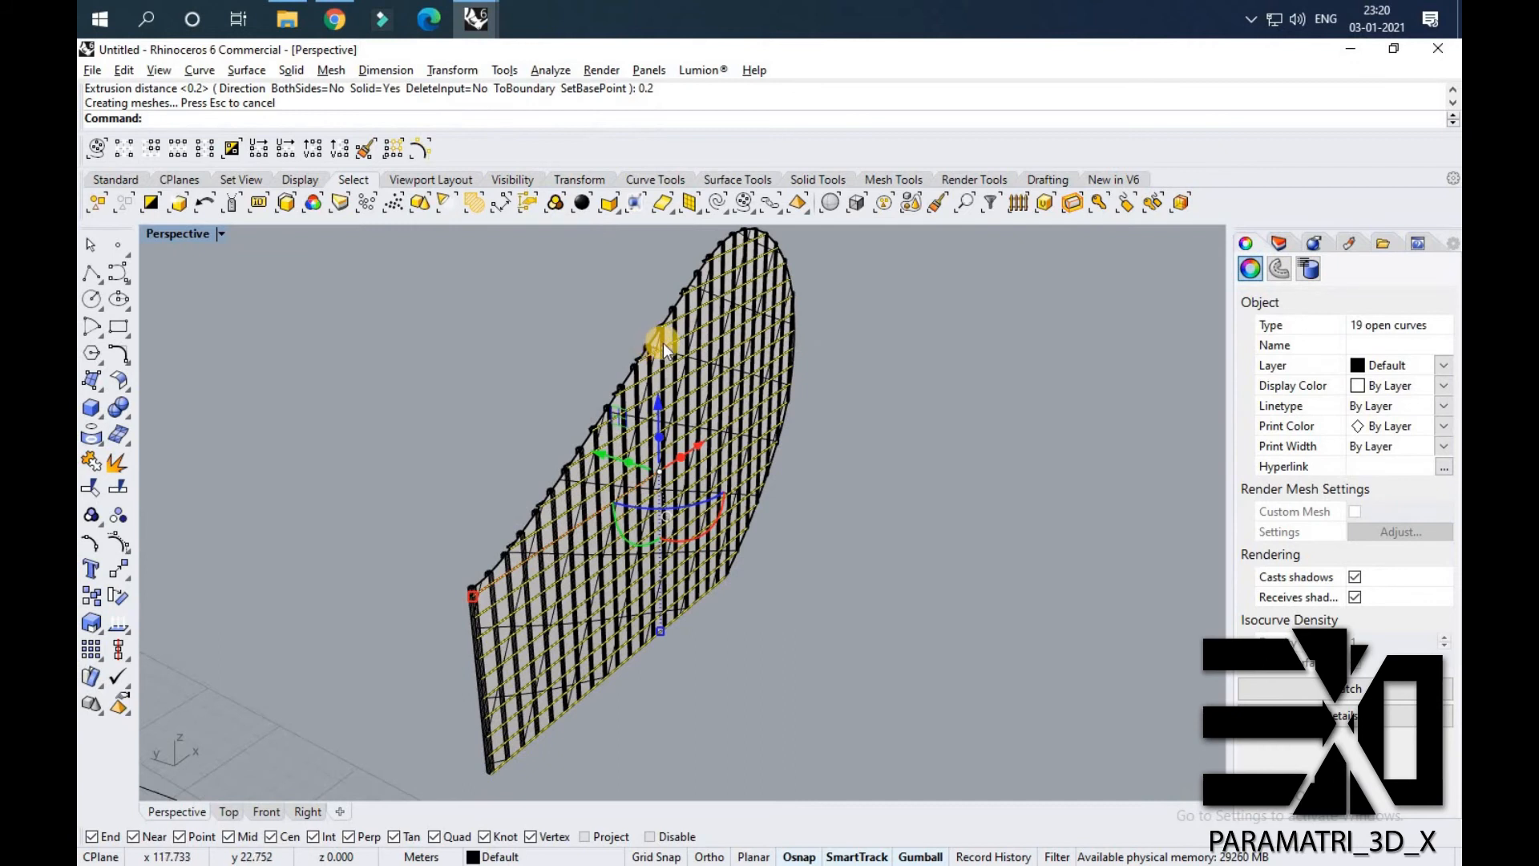
{"action": "key", "text": "Delete"}
Select the last created horizontal strips, extrude them as surfaces 0.2 m into solid bars, and delete the original strips.
{"action": "scroll", "coordinate": [634, 365], "scroll_direction": "up", "scroll_amount": 2}
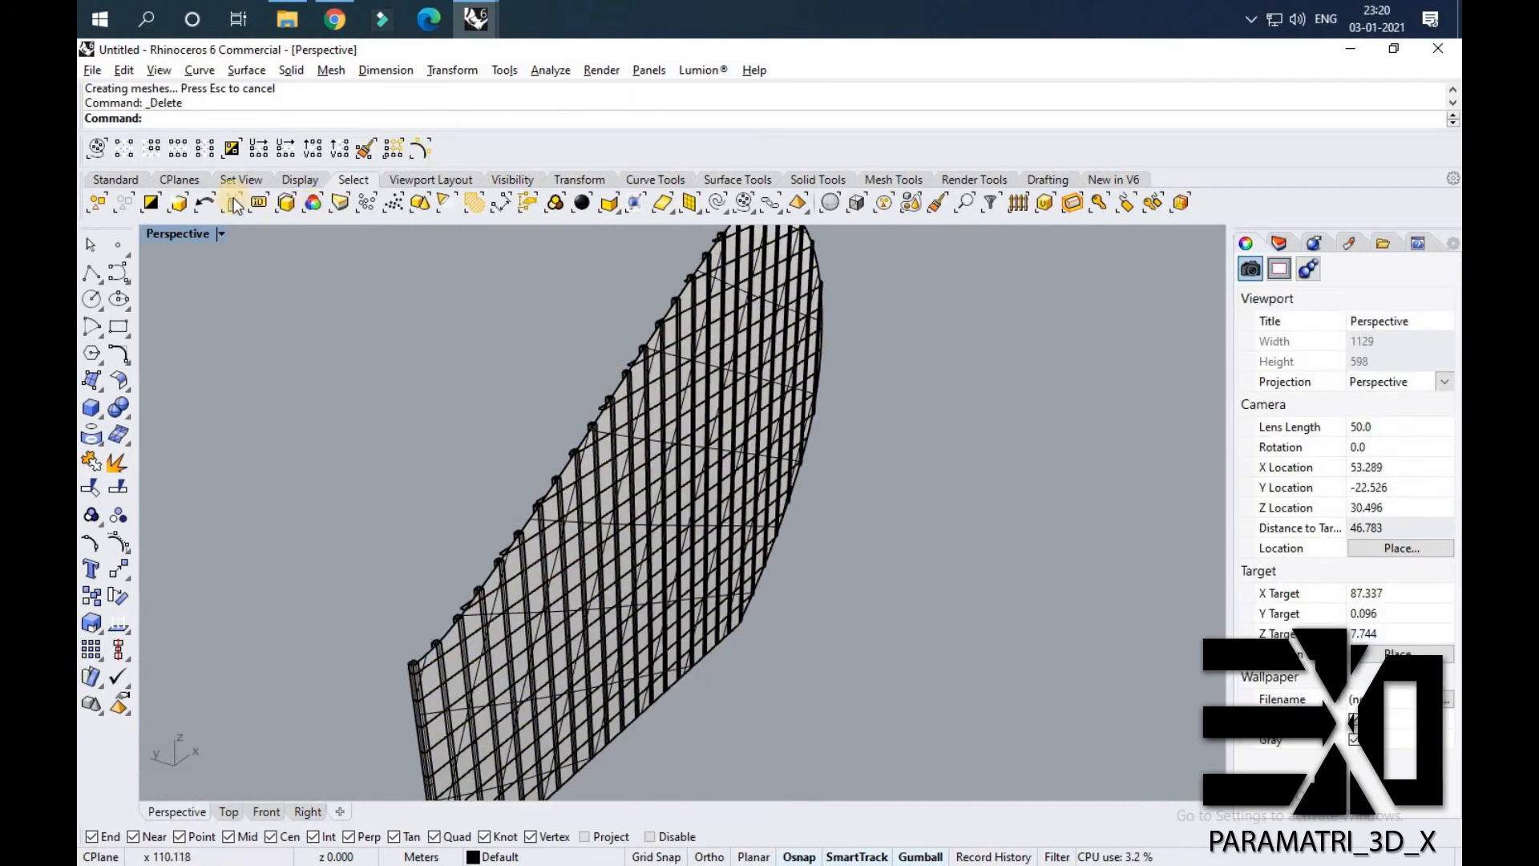
{"action": "left_click", "coordinate": [178, 203]}
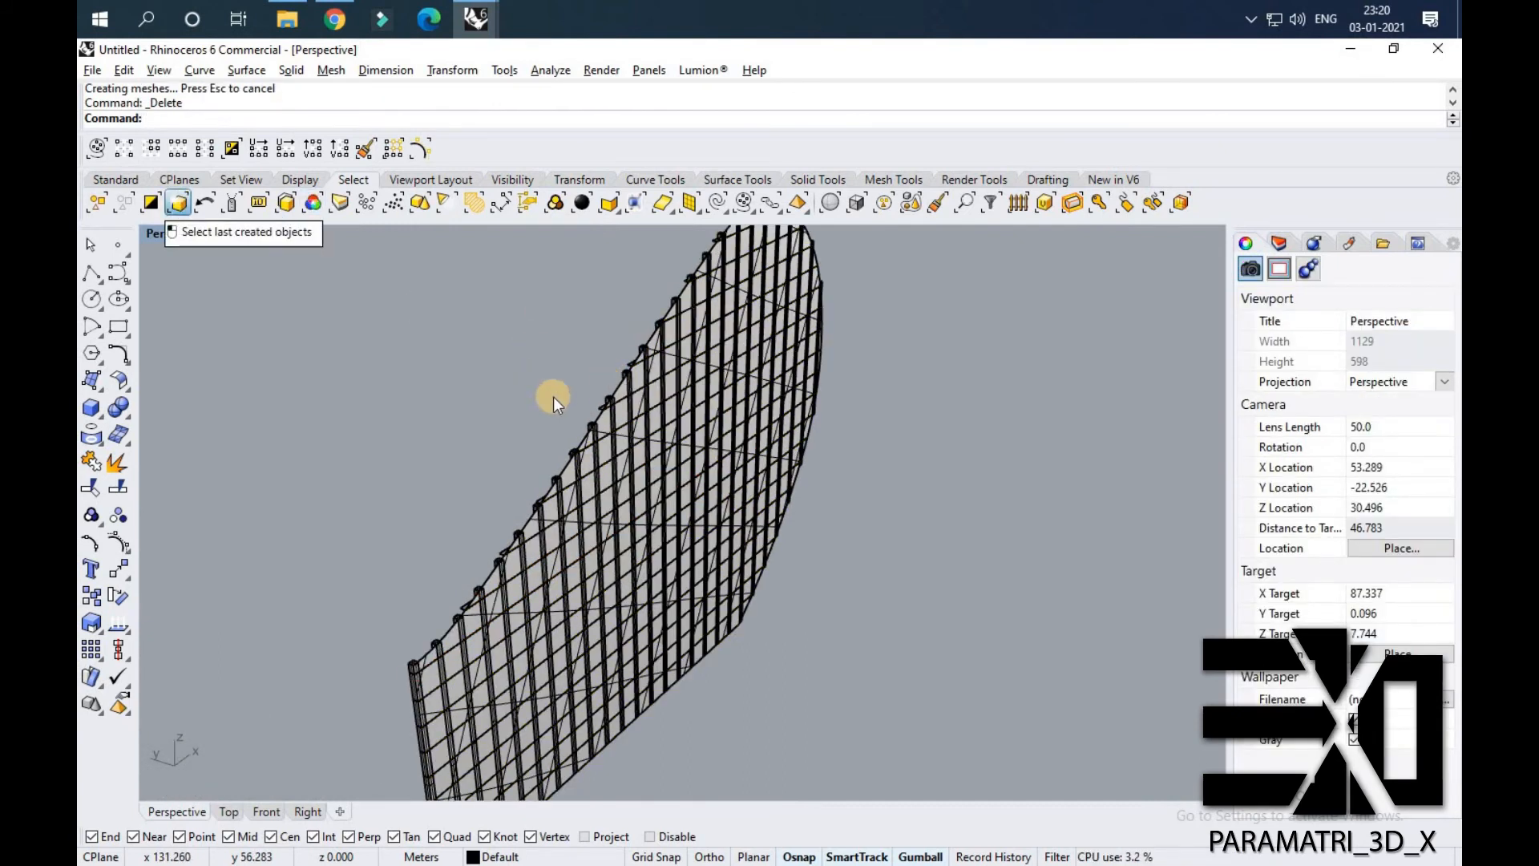
{"action": "type", "text": "Extr"}
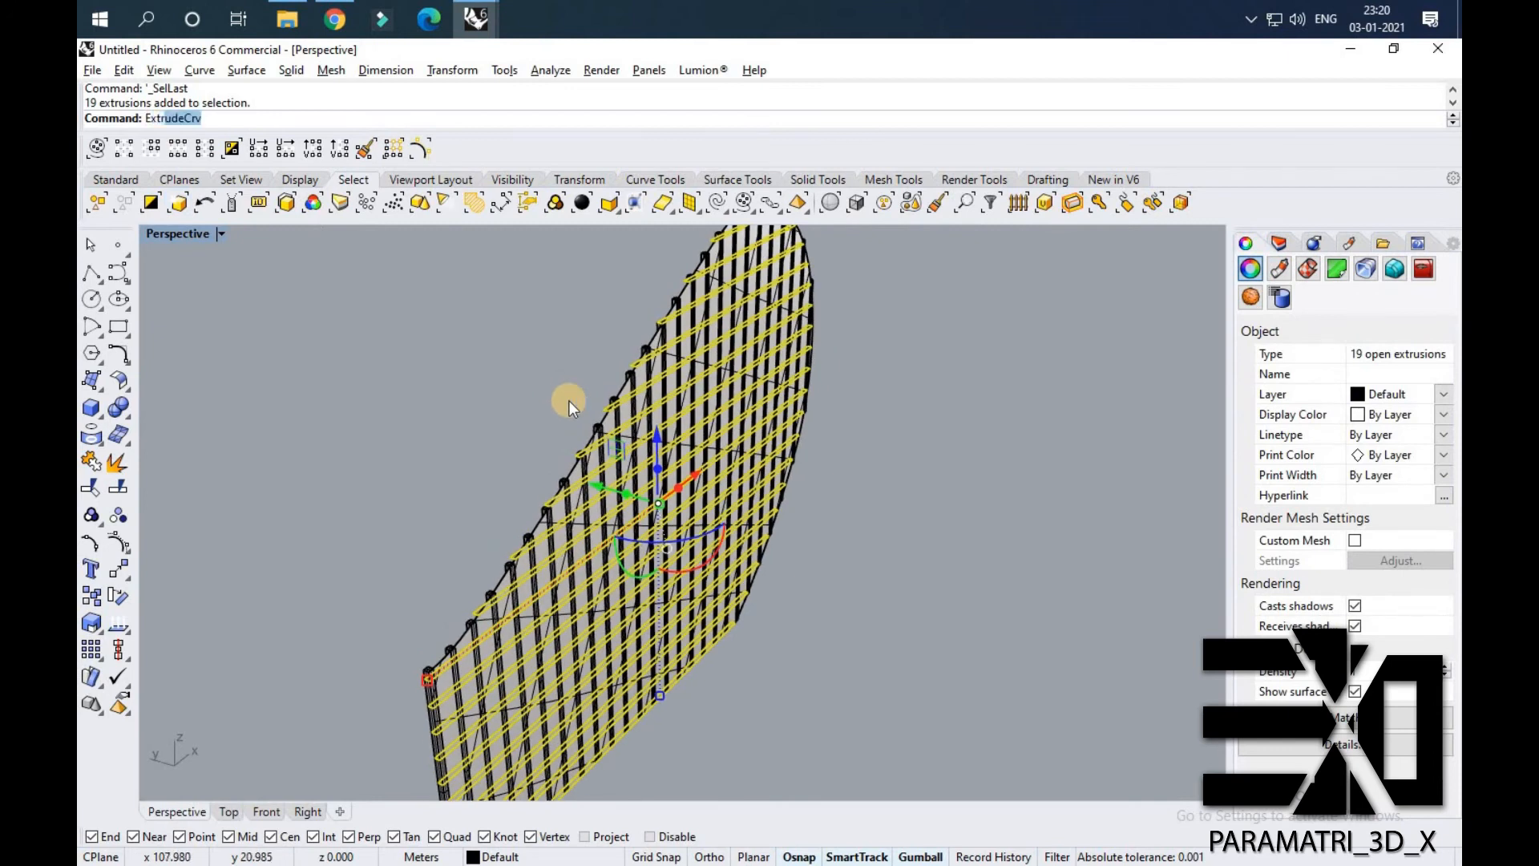
{"action": "type", "text": "u"}
{"action": "left_click", "coordinate": [218, 193]}
{"action": "scroll", "coordinate": [634, 485], "scroll_direction": "down", "scroll_amount": 6}
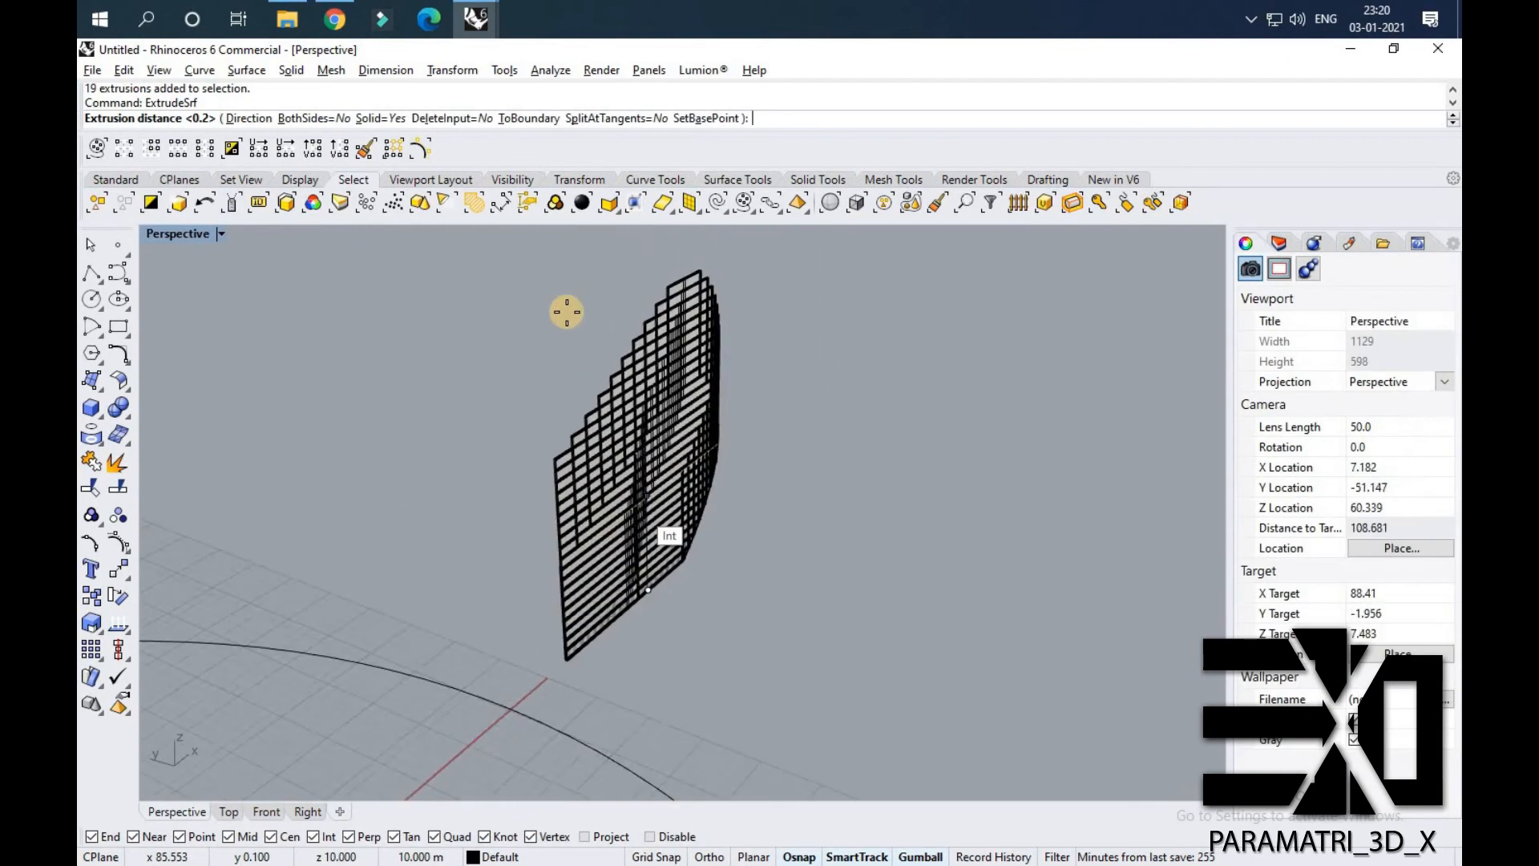
{"action": "type", "text": "0.2"}
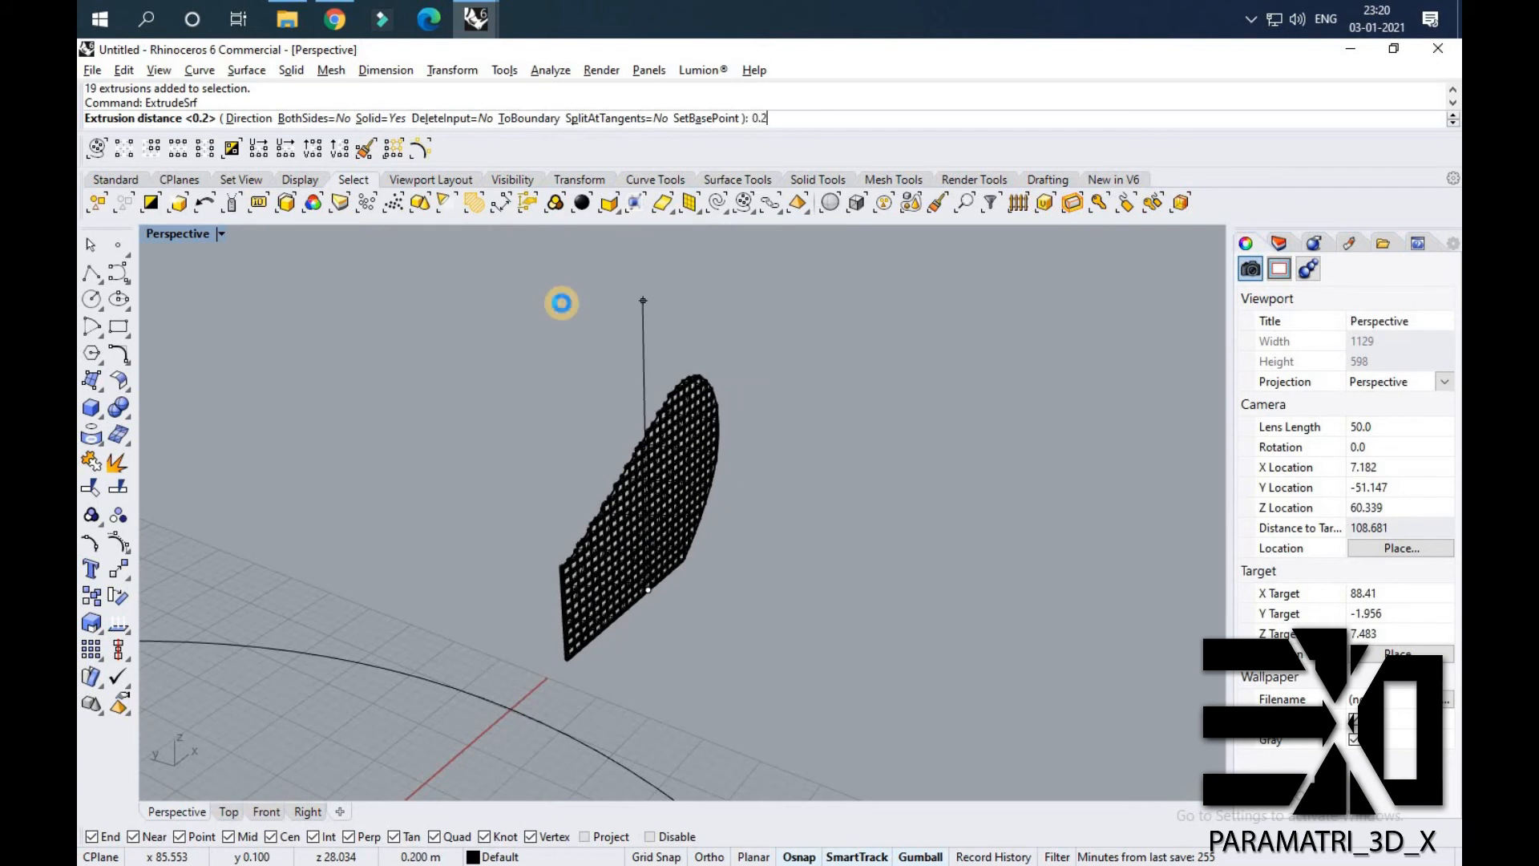
{"action": "key", "text": "Return"}
{"action": "scroll", "coordinate": [580, 536], "scroll_direction": "up", "scroll_amount": 5}
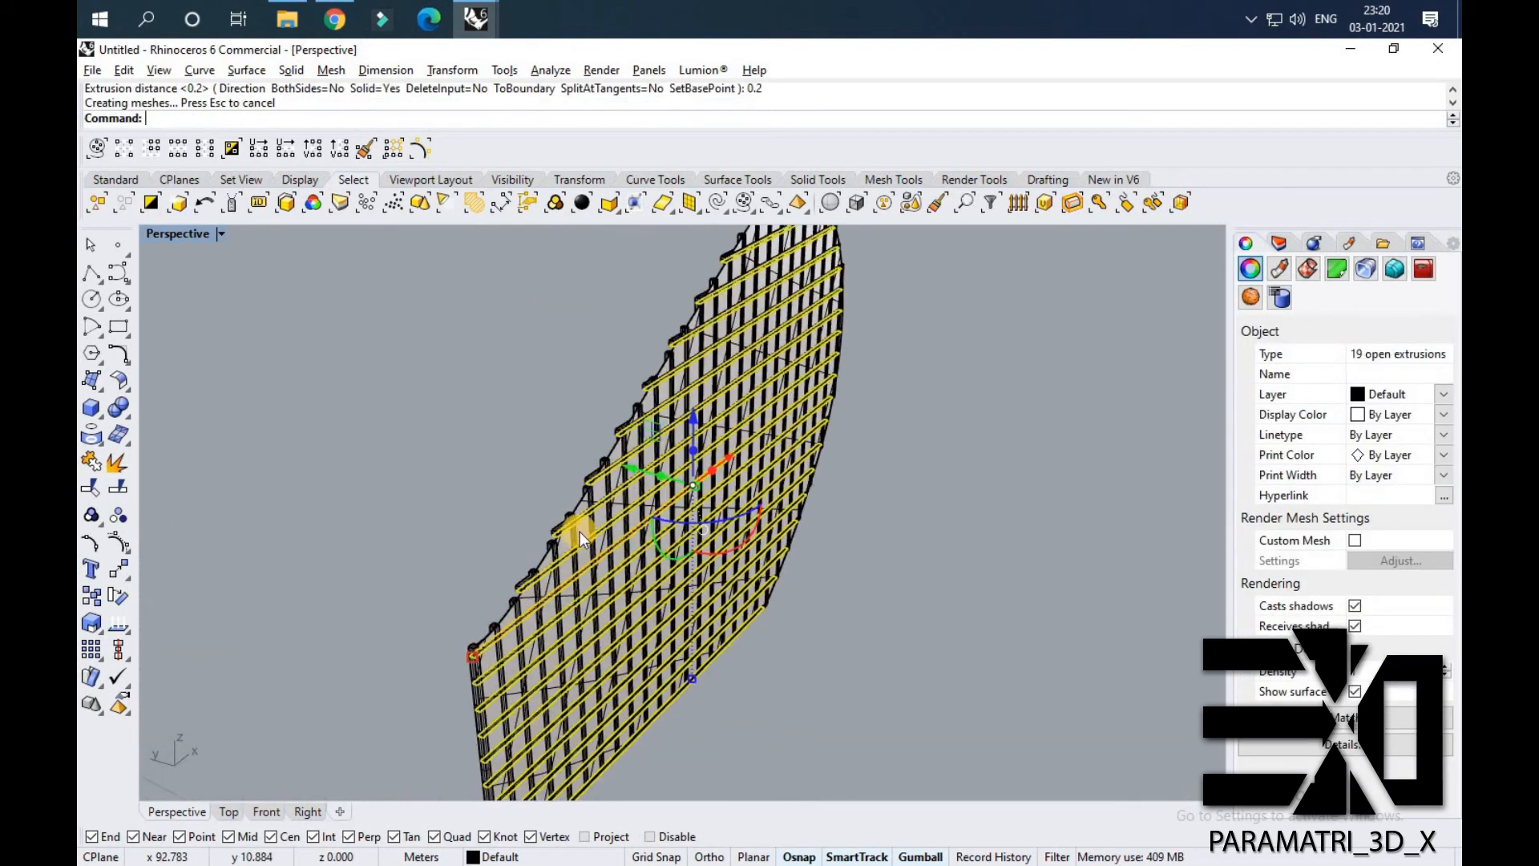
{"action": "key", "text": "Delete"}
Hide the trimmed patch surface behind the grid of bars.
{"action": "scroll", "coordinate": [497, 490], "scroll_direction": "down", "scroll_amount": 4}
{"action": "right_click_drag", "start_coordinate": [505, 481], "coordinate": [606, 449]}
{"action": "scroll", "coordinate": [568, 455], "scroll_direction": "up", "scroll_amount": 3}
{"action": "left_click", "coordinate": [563, 457]}
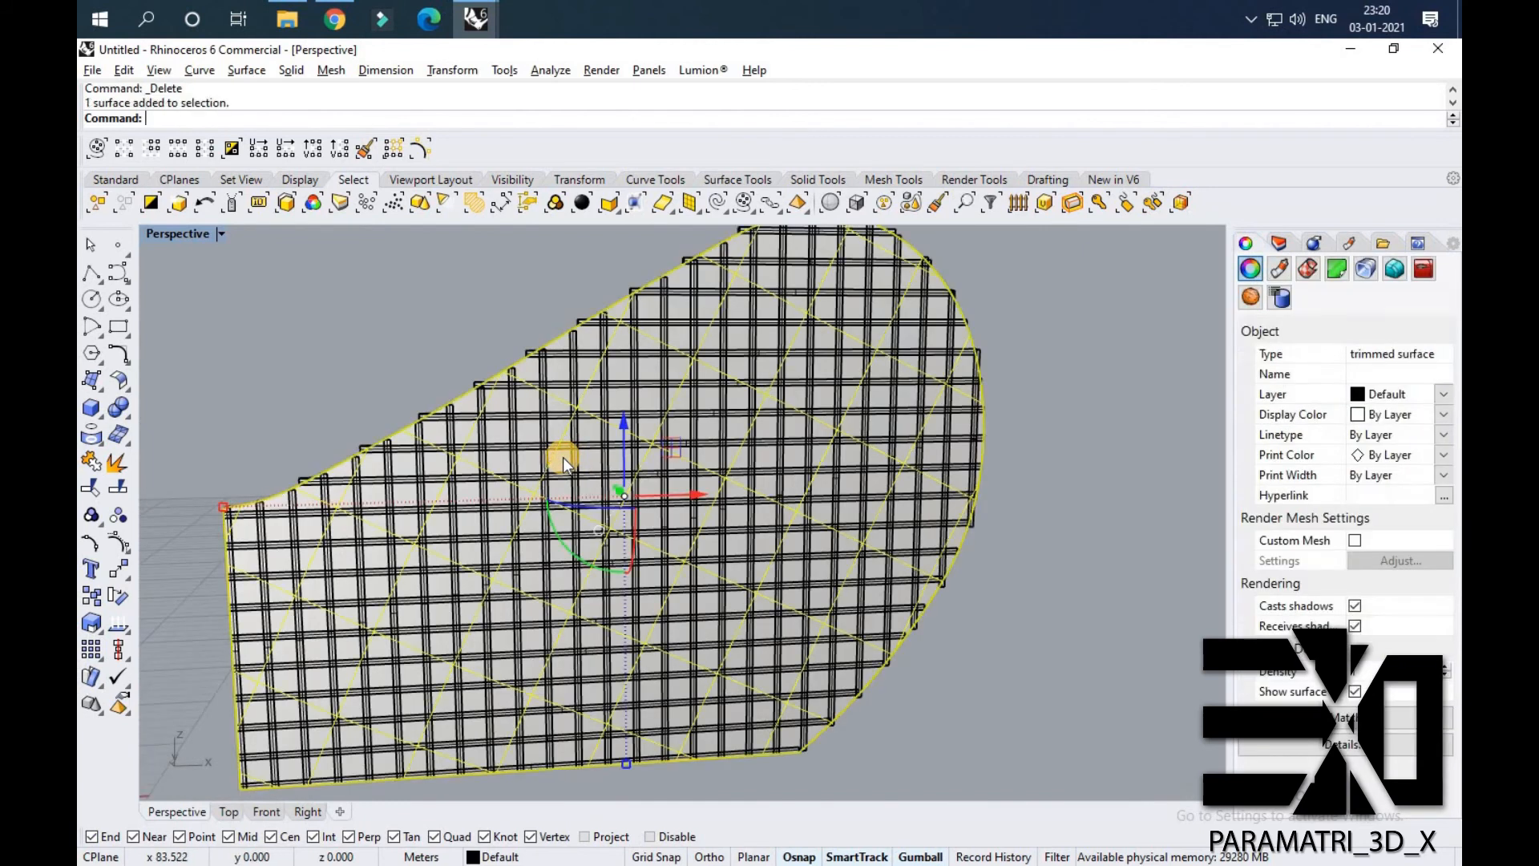
{"action": "middle_click", "coordinate": [563, 457]}
{"action": "key", "text": "ctrl+h"}
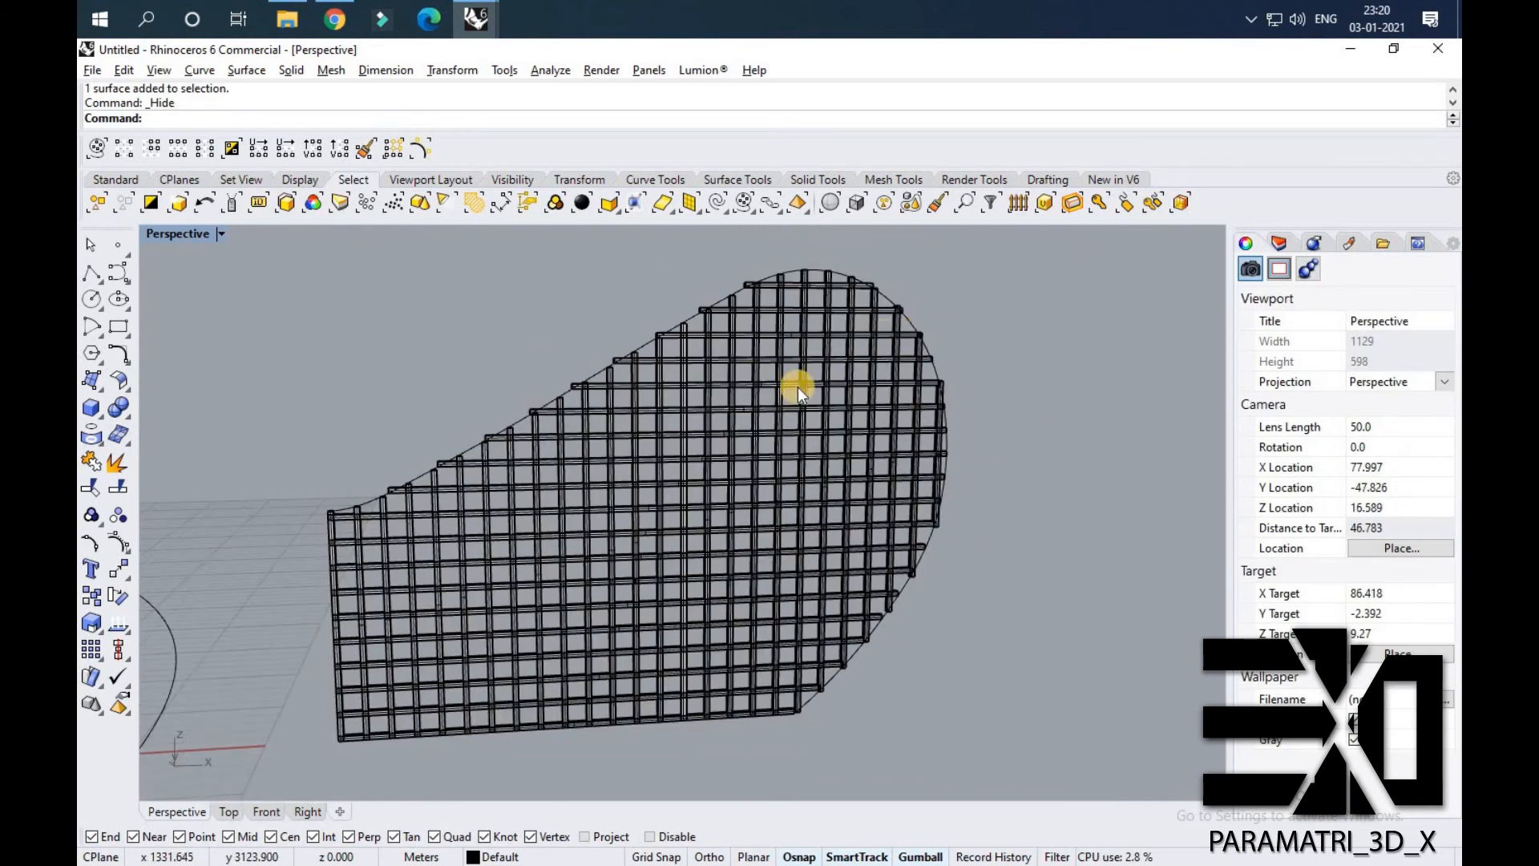
{"action": "scroll", "coordinate": [378, 550], "scroll_direction": "up", "scroll_amount": 8}
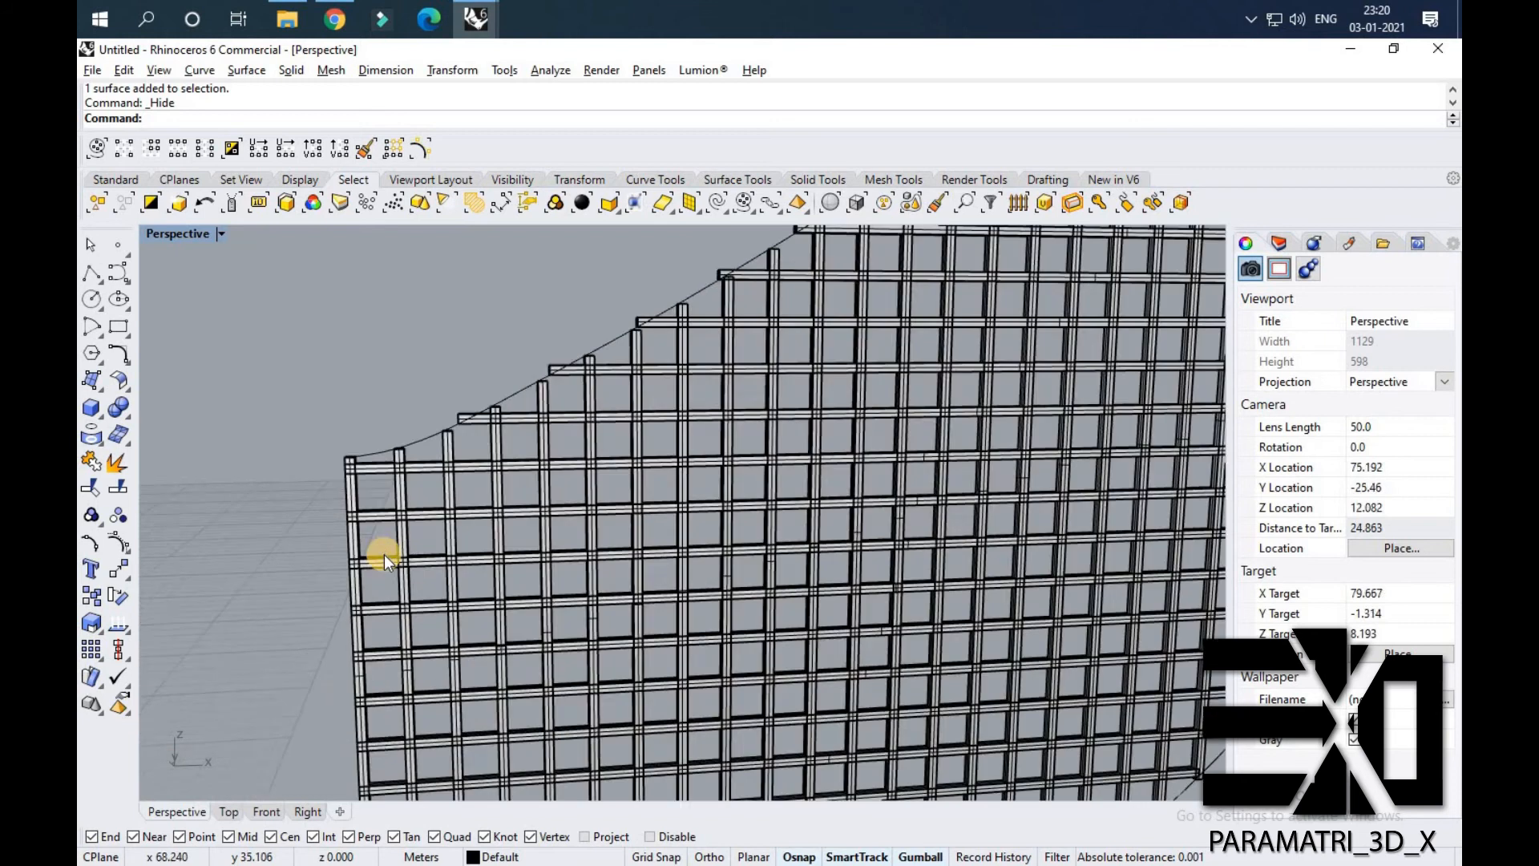
{"action": "scroll", "coordinate": [481, 564], "scroll_direction": "down", "scroll_amount": 8}
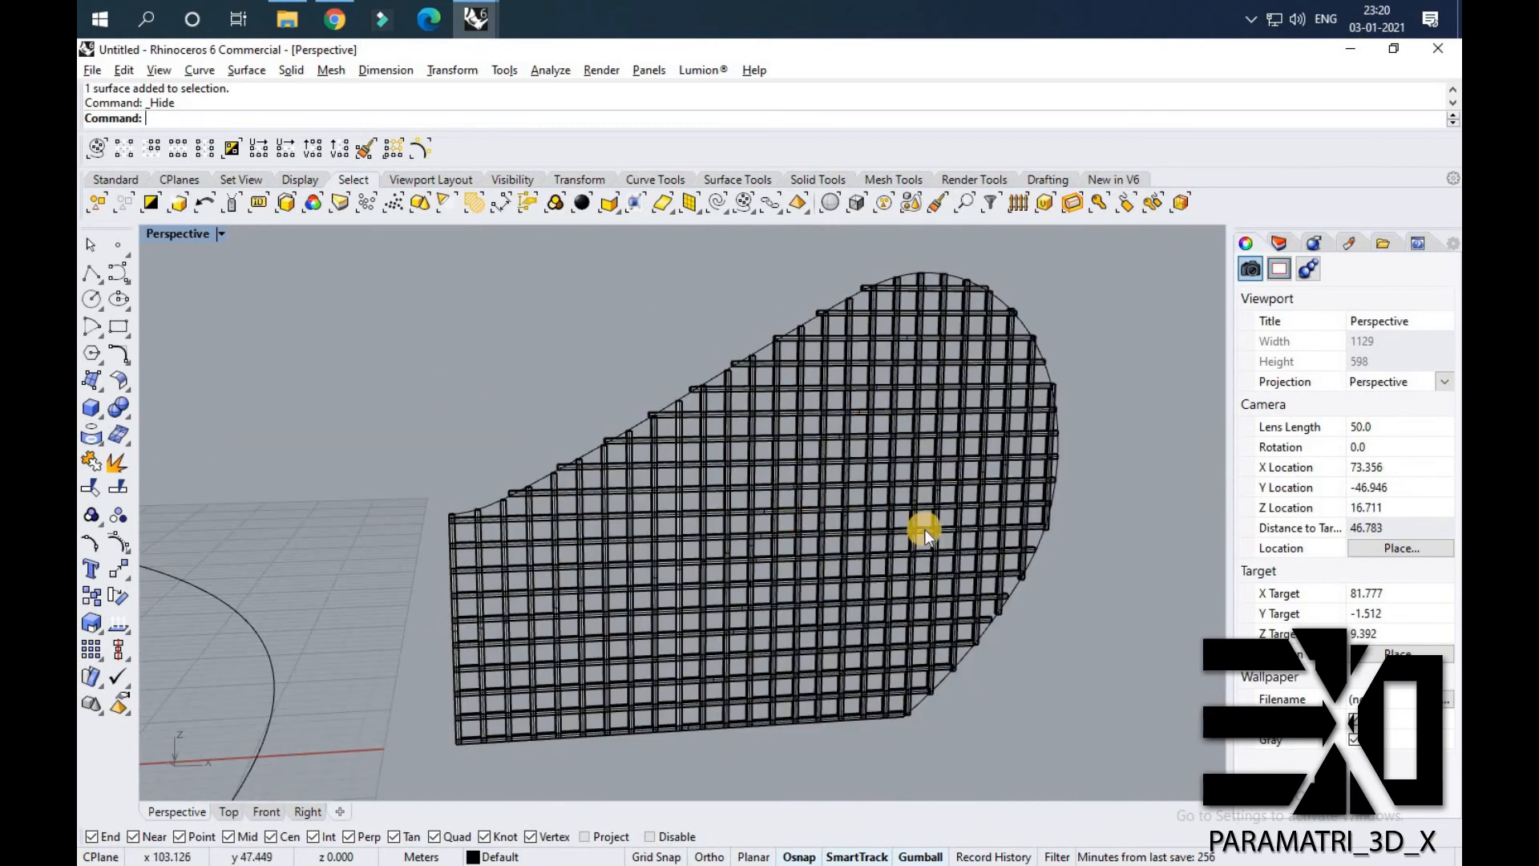
{"action": "right_click_drag", "start_coordinate": [982, 531], "coordinate": [853, 528]}
{"action": "scroll", "coordinate": [890, 523], "scroll_direction": "down", "scroll_amount": 4}
{"action": "right_click_drag", "start_coordinate": [830, 437], "coordinate": [905, 473]}
{"action": "left_click_drag", "start_coordinate": [544, 279], "coordinate": [860, 608]}
{"action": "scroll", "coordinate": [860, 609], "scroll_direction": "up", "scroll_amount": 3}
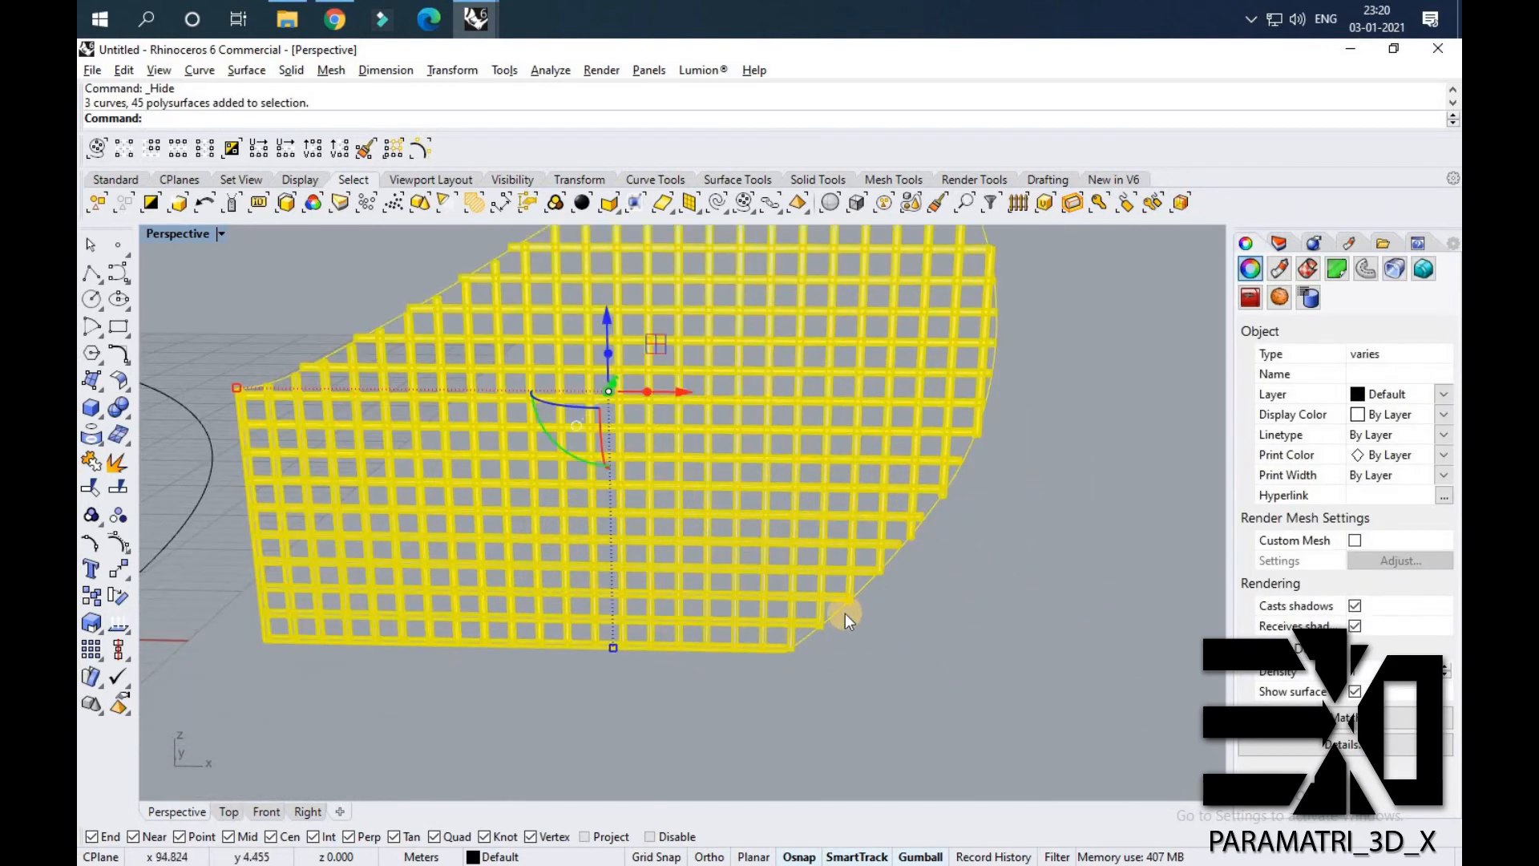
{"action": "left_click", "coordinate": [839, 613], "text": "ctrl"}
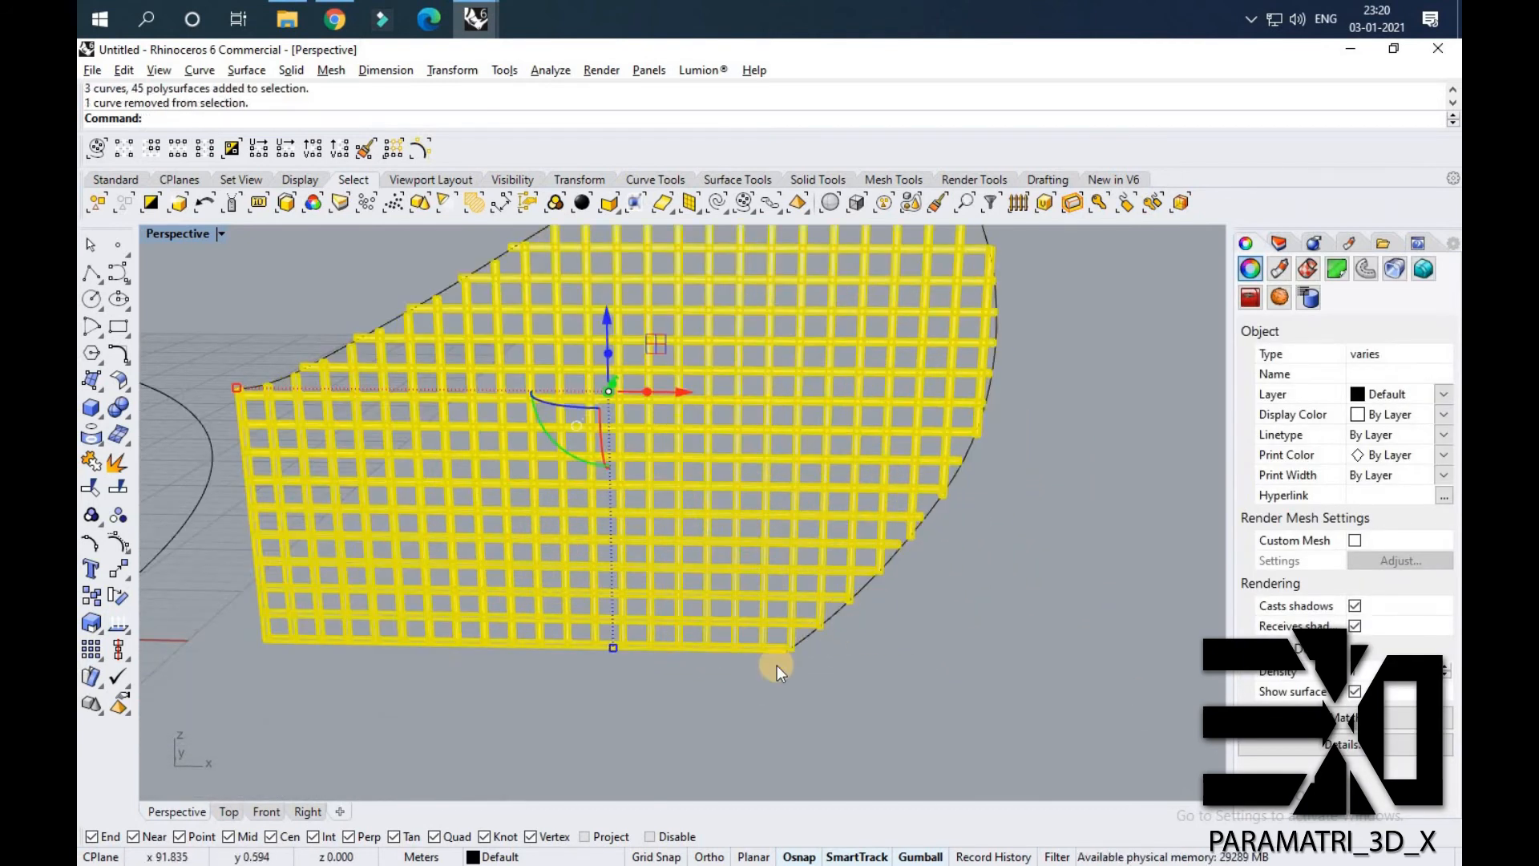
{"action": "scroll", "coordinate": [777, 665], "scroll_direction": "up", "scroll_amount": 5}
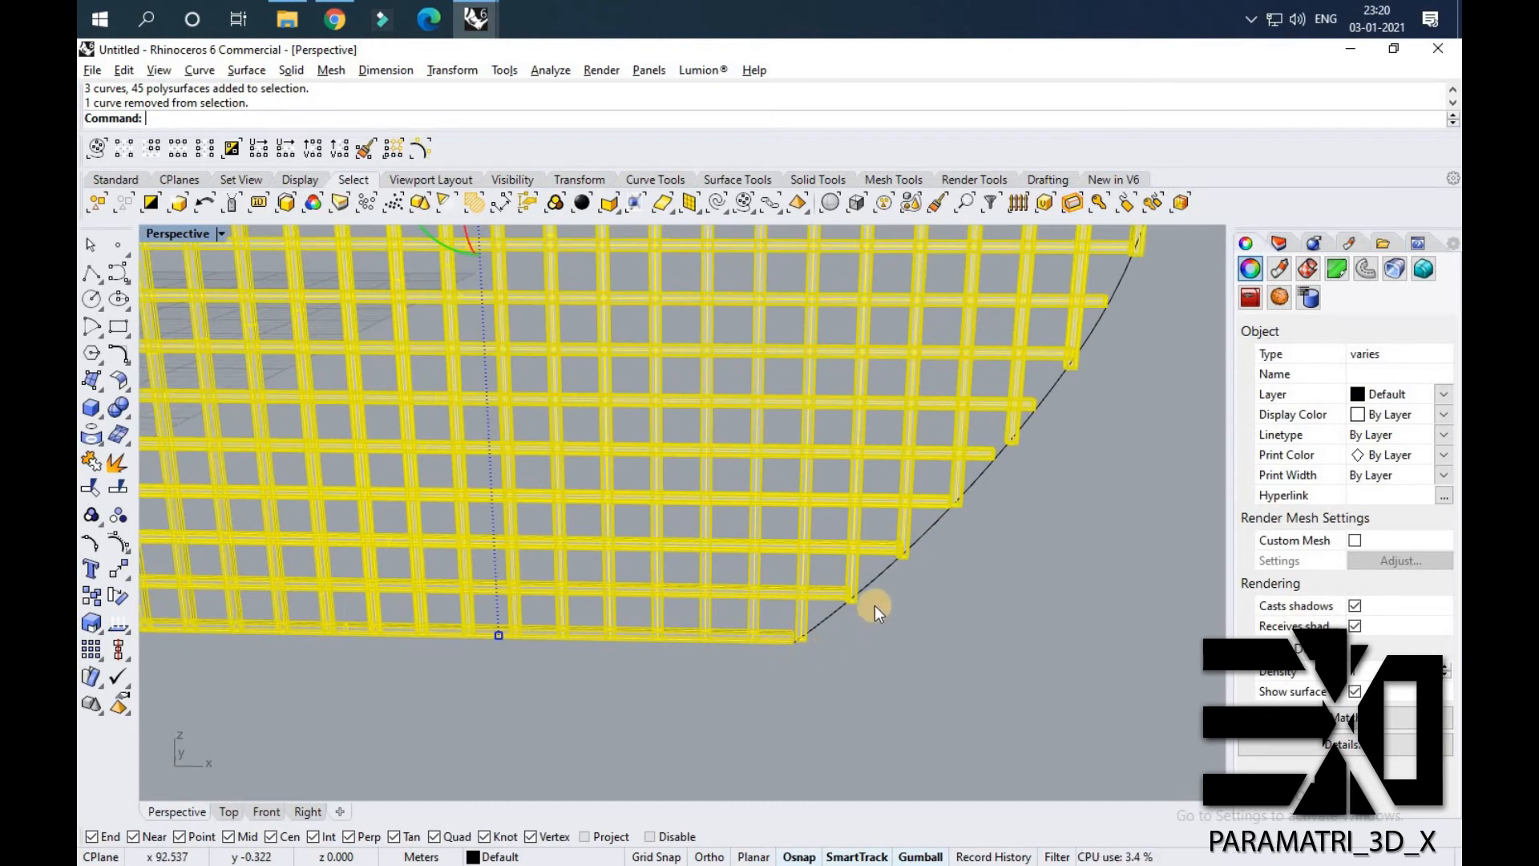
{"action": "scroll", "coordinate": [902, 646], "scroll_direction": "down", "scroll_amount": 5}
Select all the grid bars without the curved outline curve and combine them with a Boolean union.
{"action": "left_click", "coordinate": [431, 279]}
{"action": "left_click_drag", "start_coordinate": [1052, 637], "coordinate": [1131, 695]}
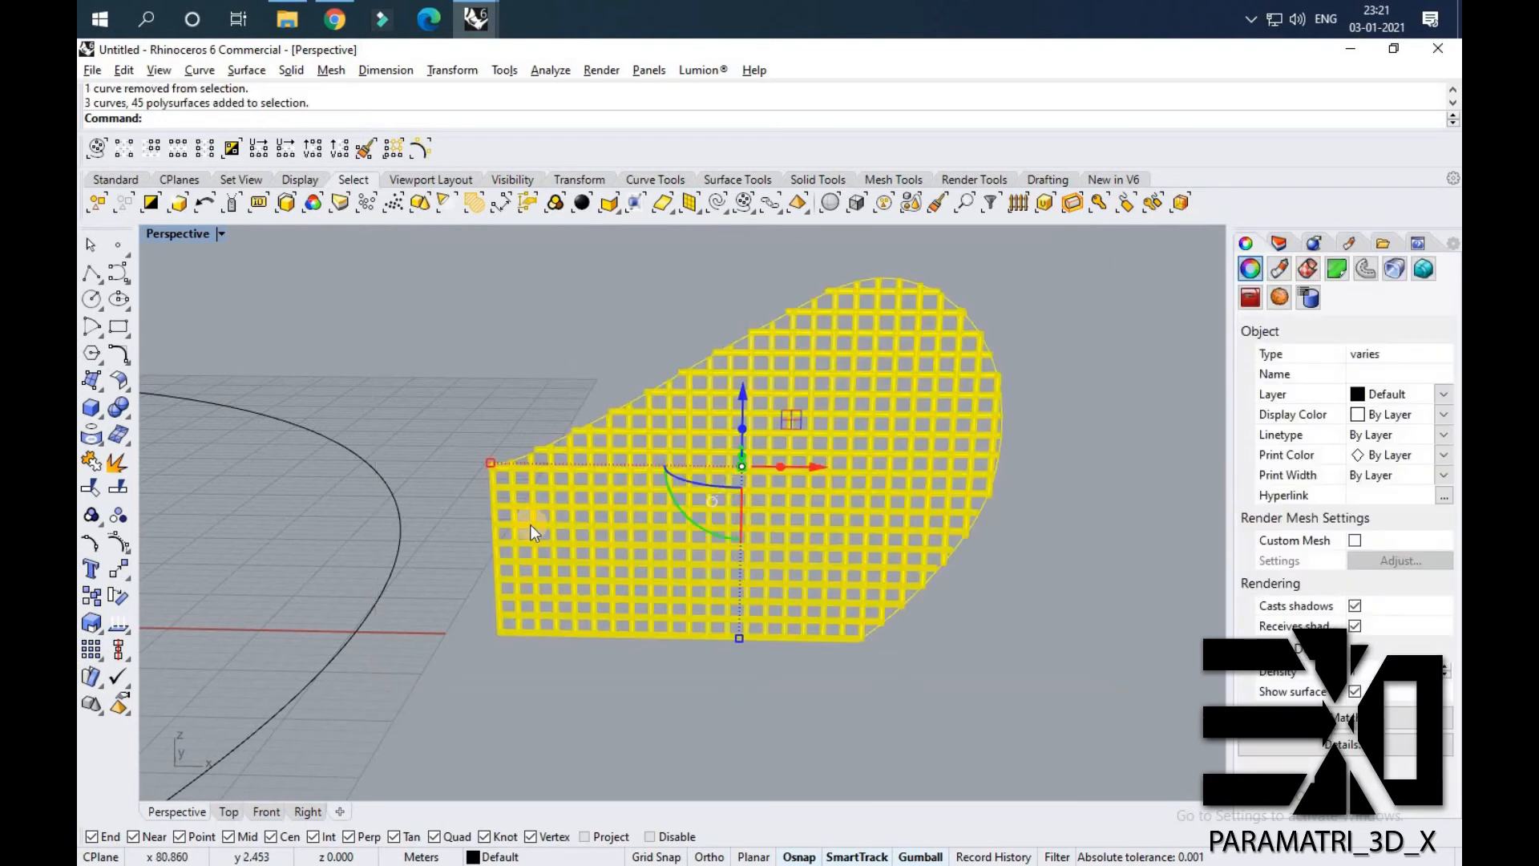
{"action": "scroll", "coordinate": [517, 441], "scroll_direction": "up", "scroll_amount": 3}
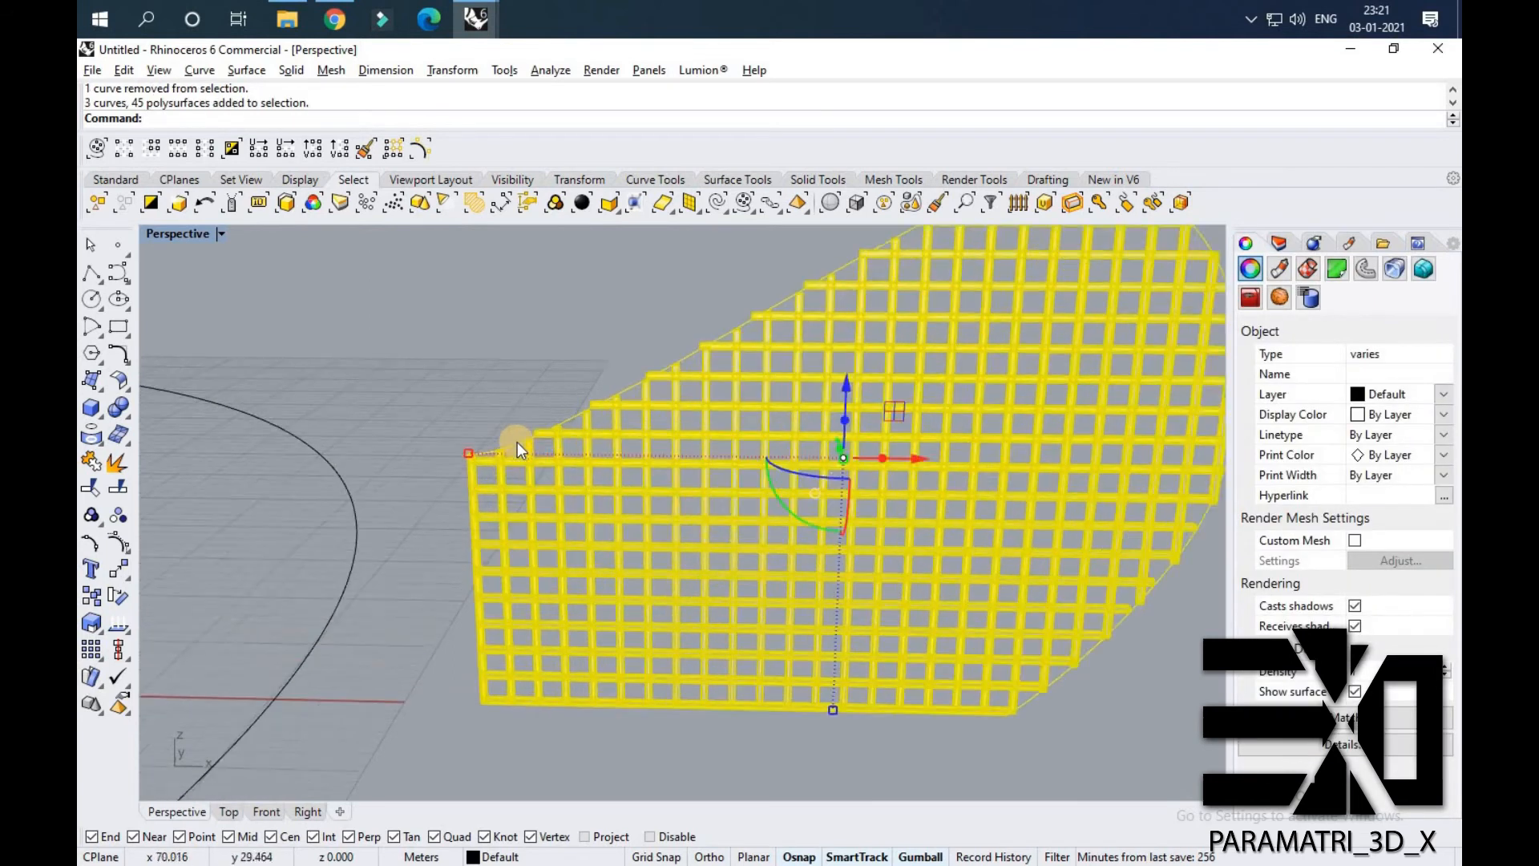
{"action": "left_click", "coordinate": [513, 435], "text": "ctrl"}
{"action": "scroll", "coordinate": [428, 421], "scroll_direction": "down", "scroll_amount": 2}
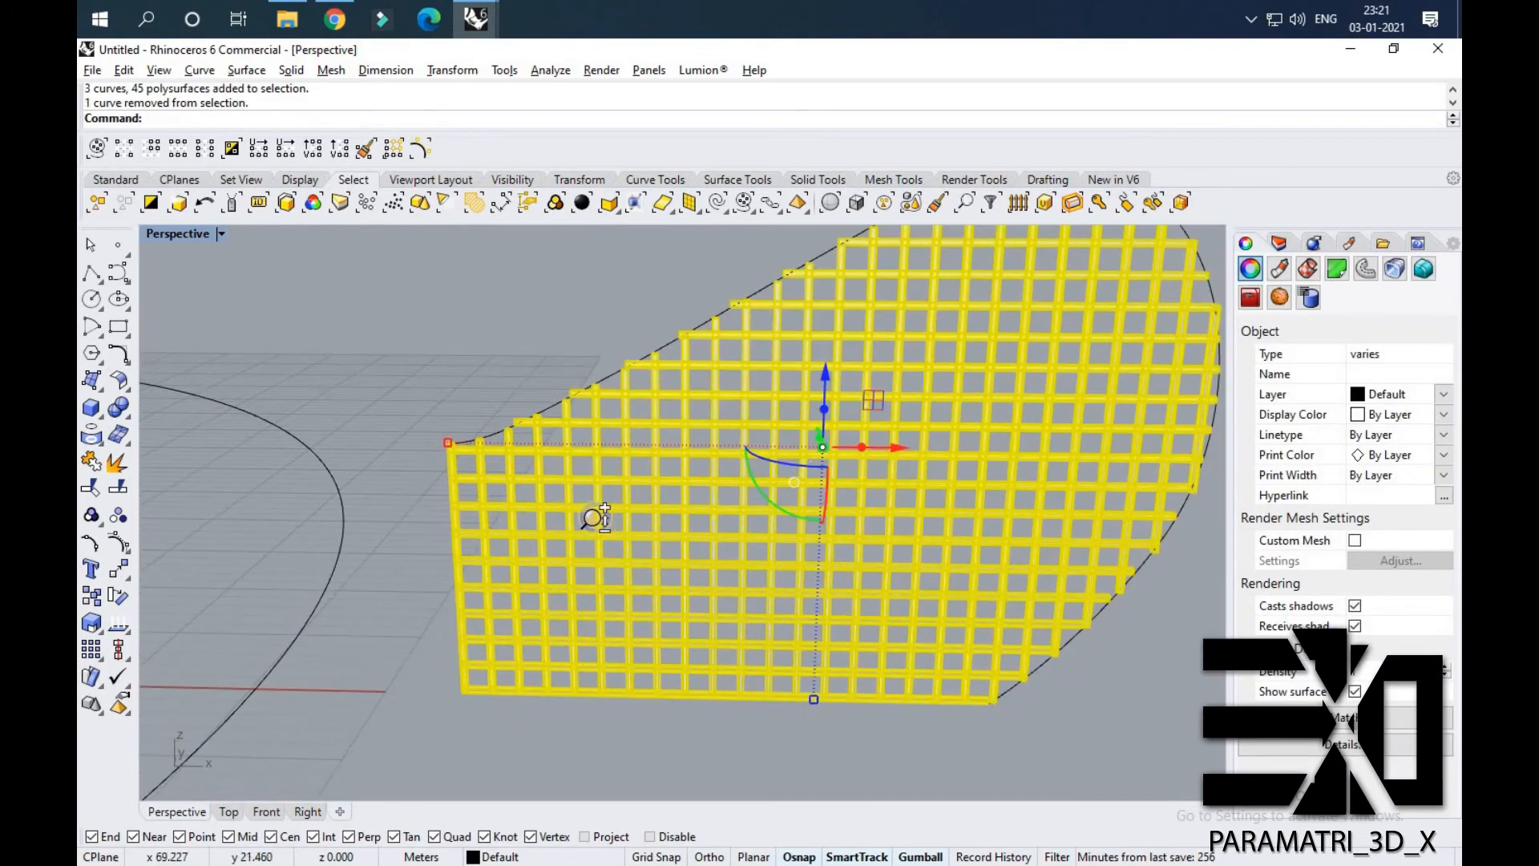
{"action": "scroll", "coordinate": [489, 697], "scroll_direction": "up", "scroll_amount": 5}
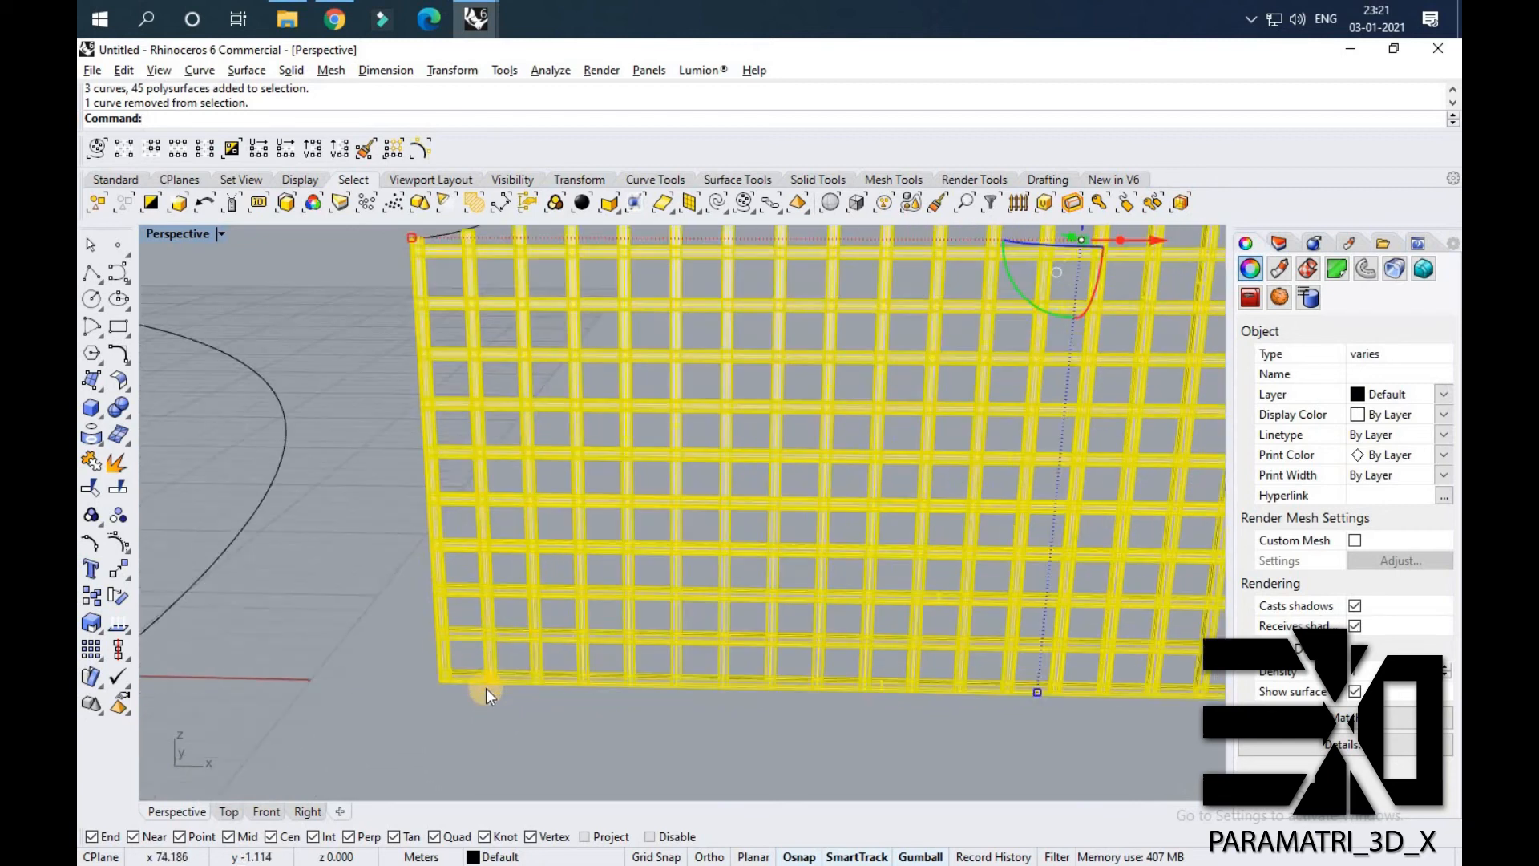
{"action": "scroll", "coordinate": [440, 635], "scroll_direction": "down", "scroll_amount": 3}
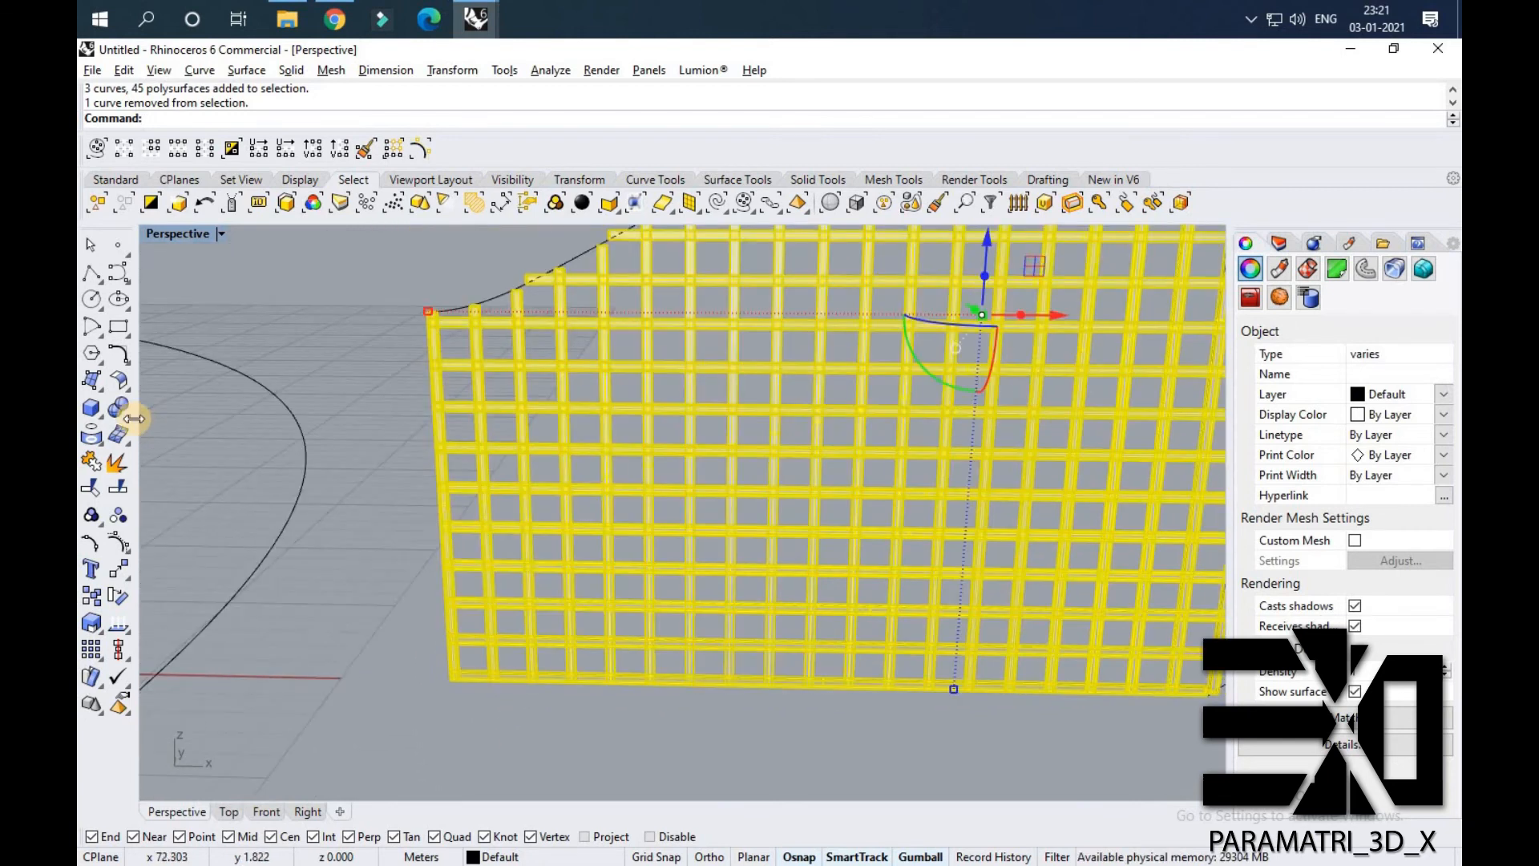
{"action": "left_click", "coordinate": [126, 414]}
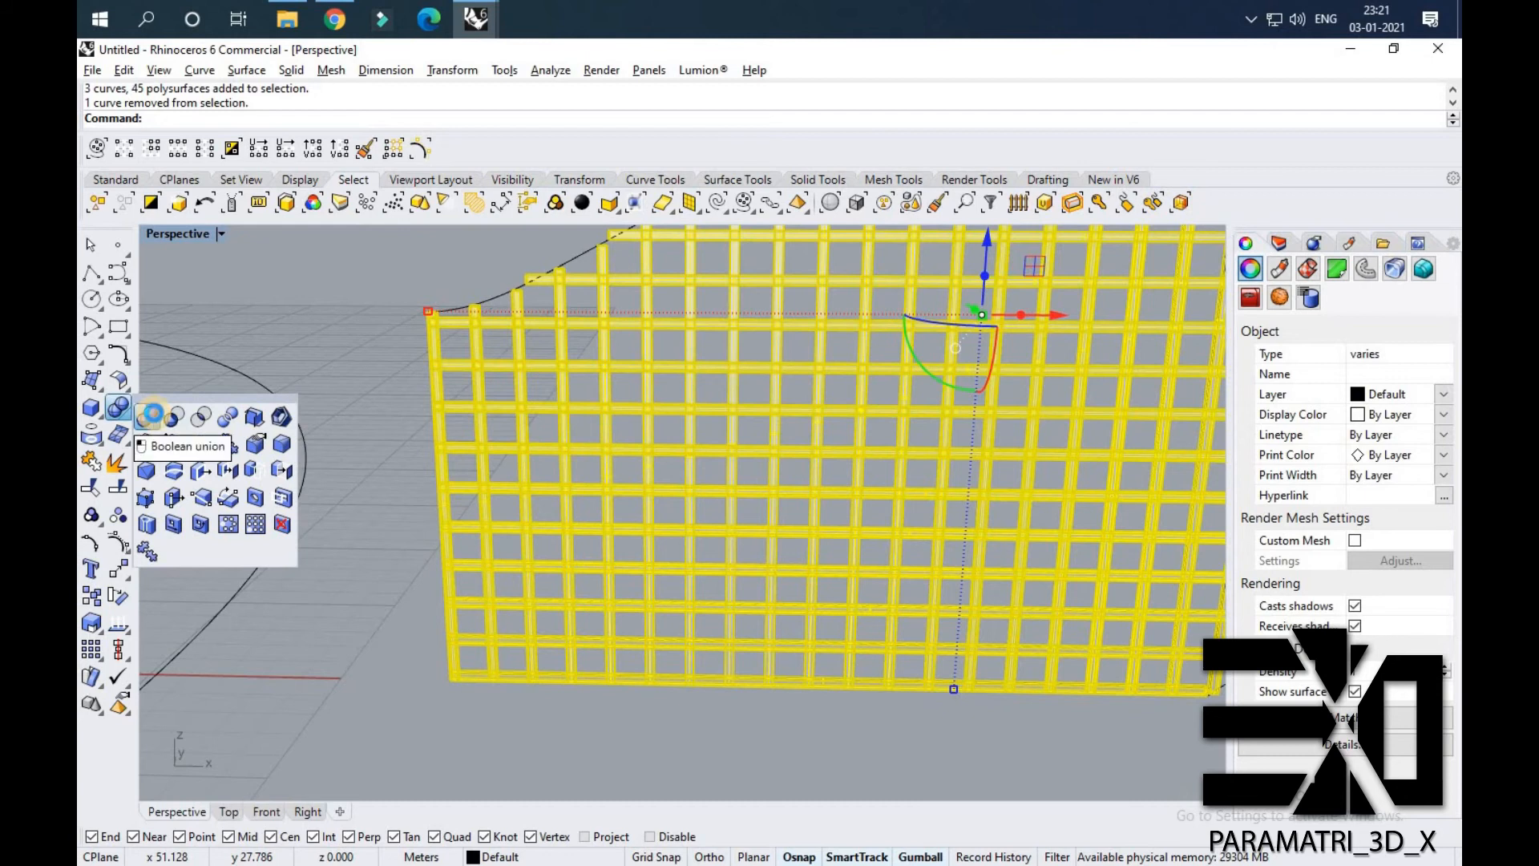
{"action": "left_click", "coordinate": [152, 413]}
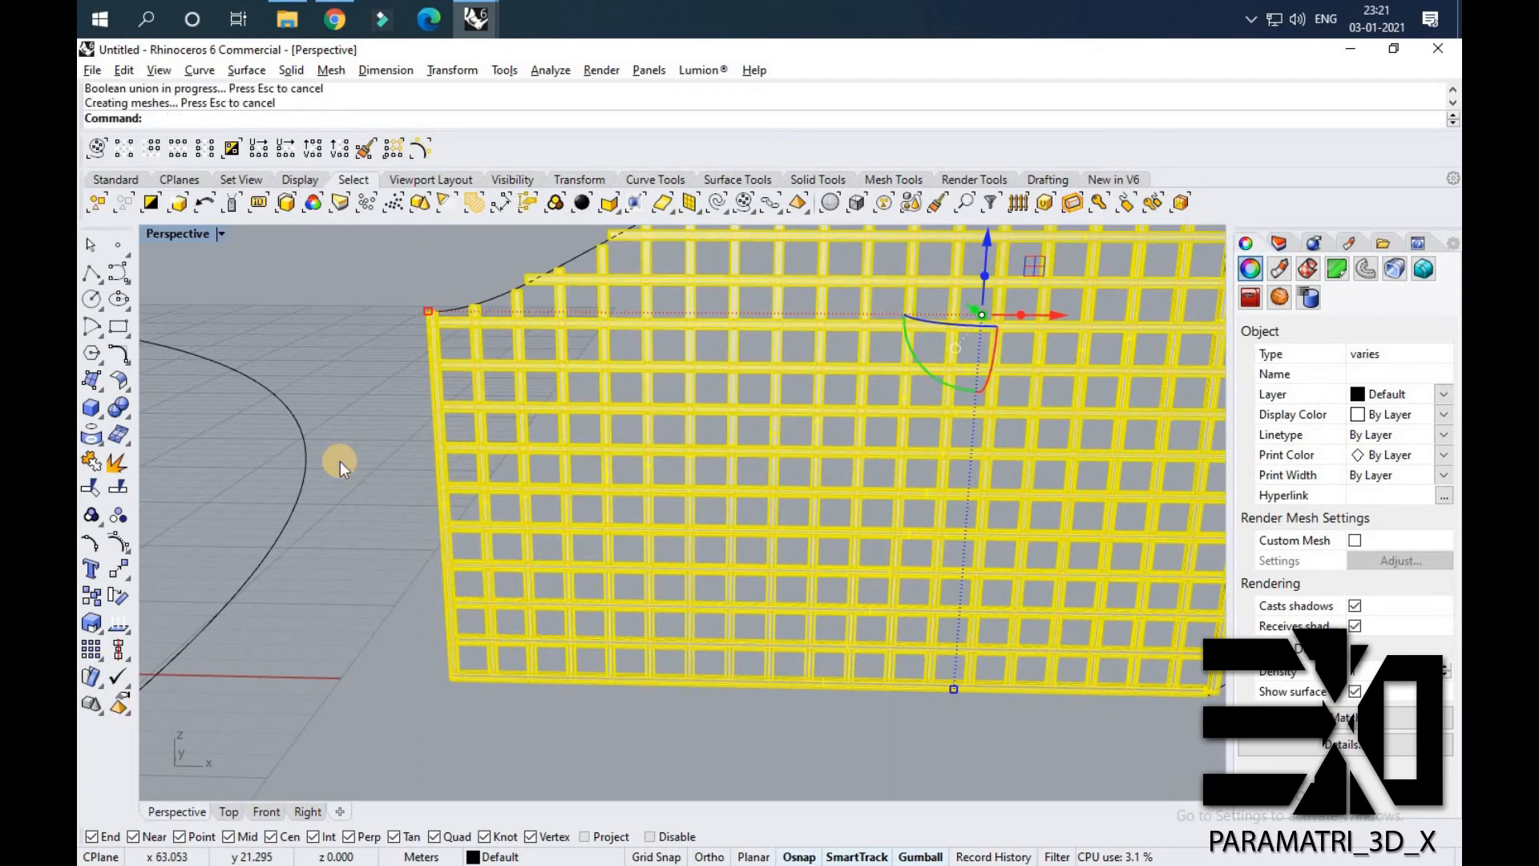
Check that the grid is one solid and examine the bar intersections for leftover seams.
{"action": "left_click", "coordinate": [633, 451]}
{"action": "left_click", "coordinate": [657, 391]}
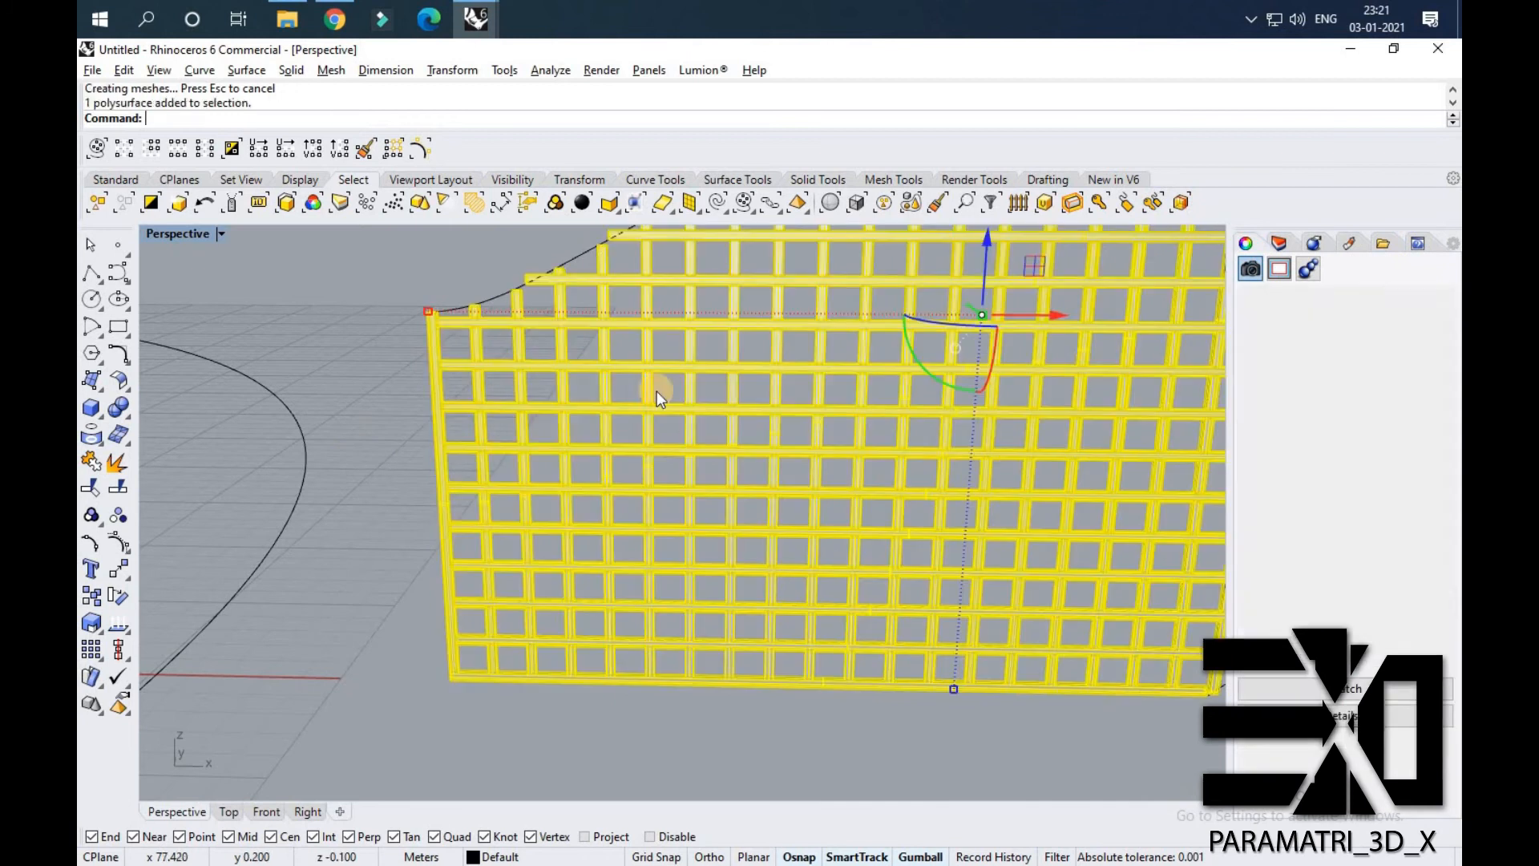
{"action": "scroll", "coordinate": [763, 437], "scroll_direction": "down", "scroll_amount": 2}
{"action": "scroll", "coordinate": [766, 313], "scroll_direction": "down", "scroll_amount": 2}
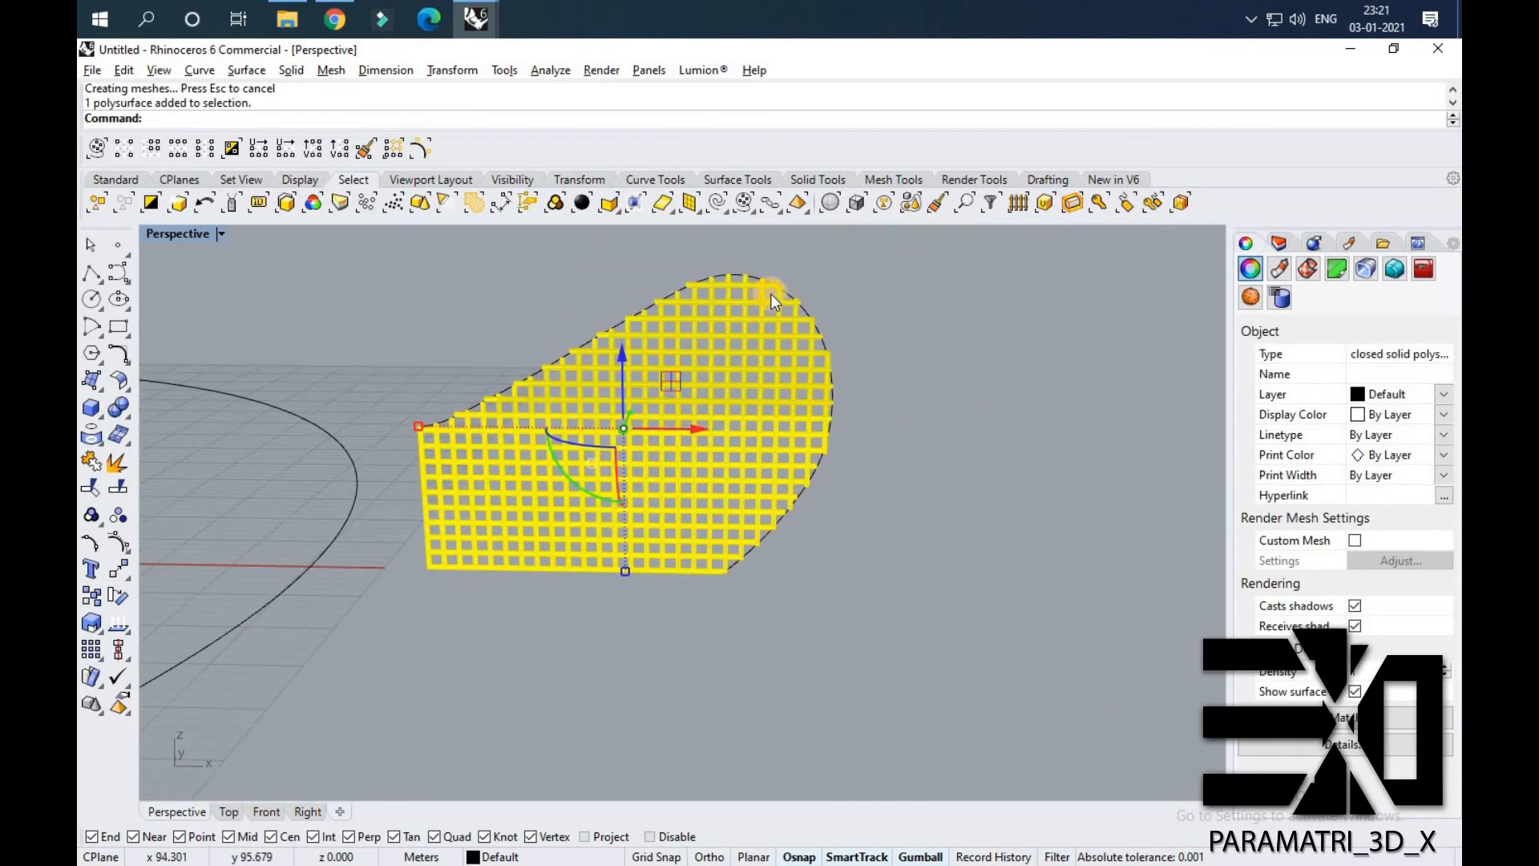
{"action": "scroll", "coordinate": [777, 305], "scroll_direction": "up", "scroll_amount": 3}
{"action": "scroll", "coordinate": [786, 299], "scroll_direction": "up", "scroll_amount": 1}
{"action": "scroll", "coordinate": [788, 304], "scroll_direction": "up", "scroll_amount": 4}
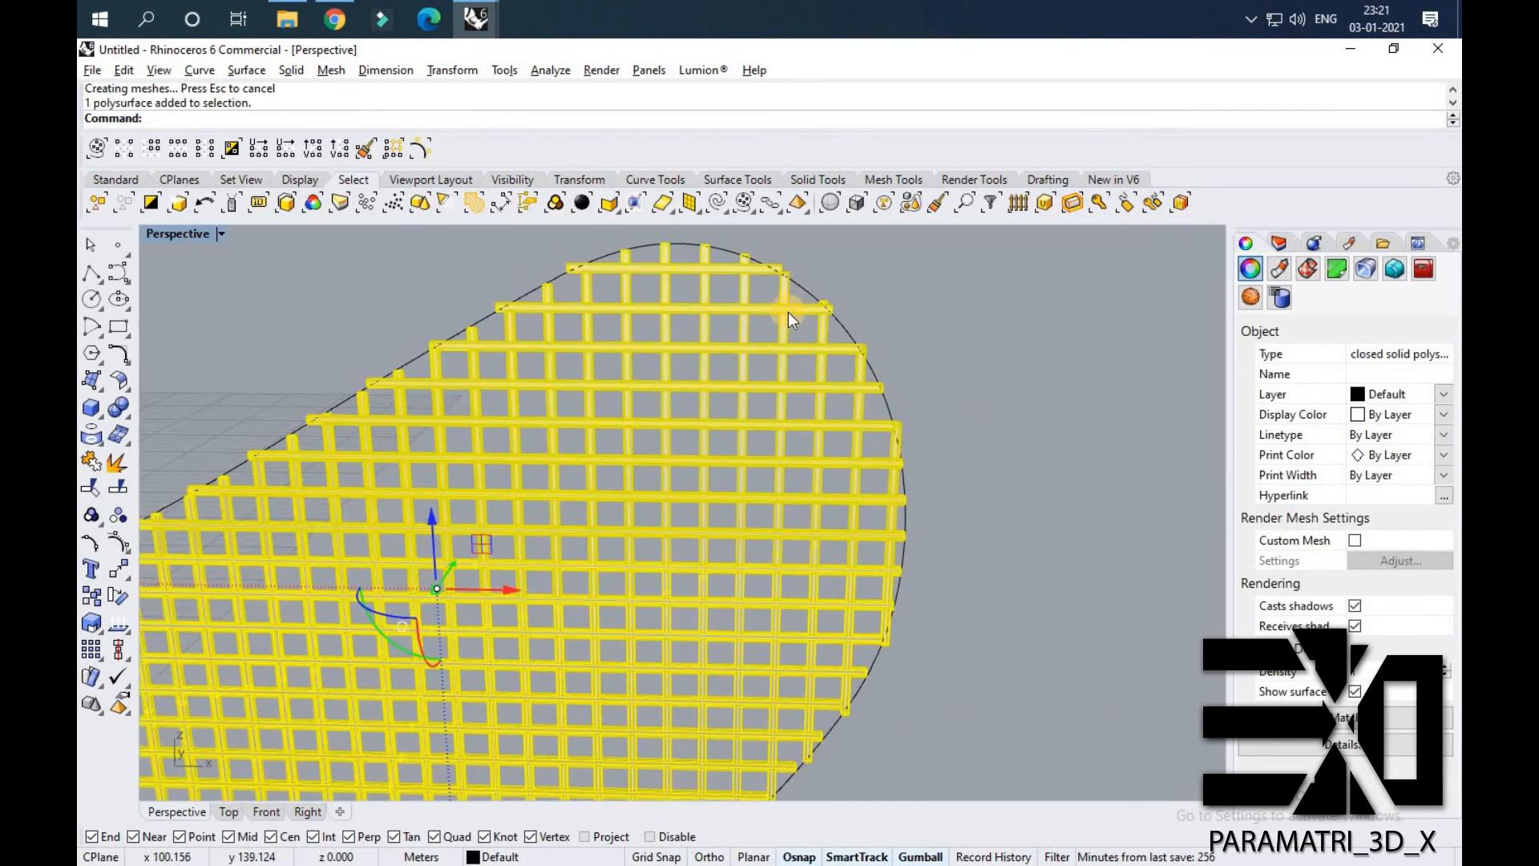
{"action": "left_click", "coordinate": [698, 303]}
{"action": "scroll", "coordinate": [751, 329], "scroll_direction": "up", "scroll_amount": 4}
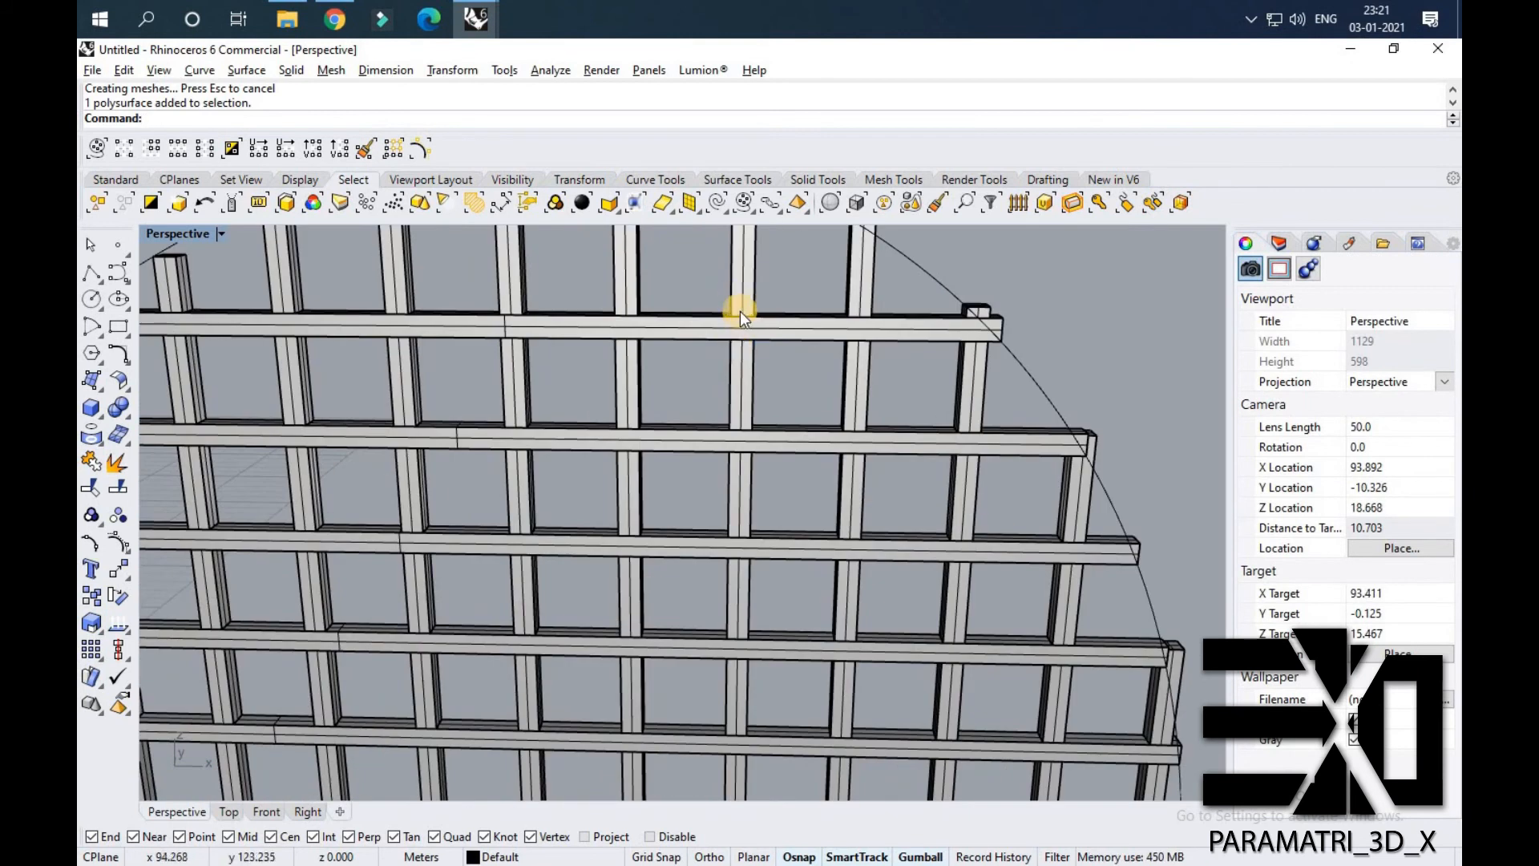
{"action": "scroll", "coordinate": [739, 311], "scroll_direction": "down", "scroll_amount": 4}
{"action": "scroll", "coordinate": [744, 321], "scroll_direction": "up", "scroll_amount": 7}
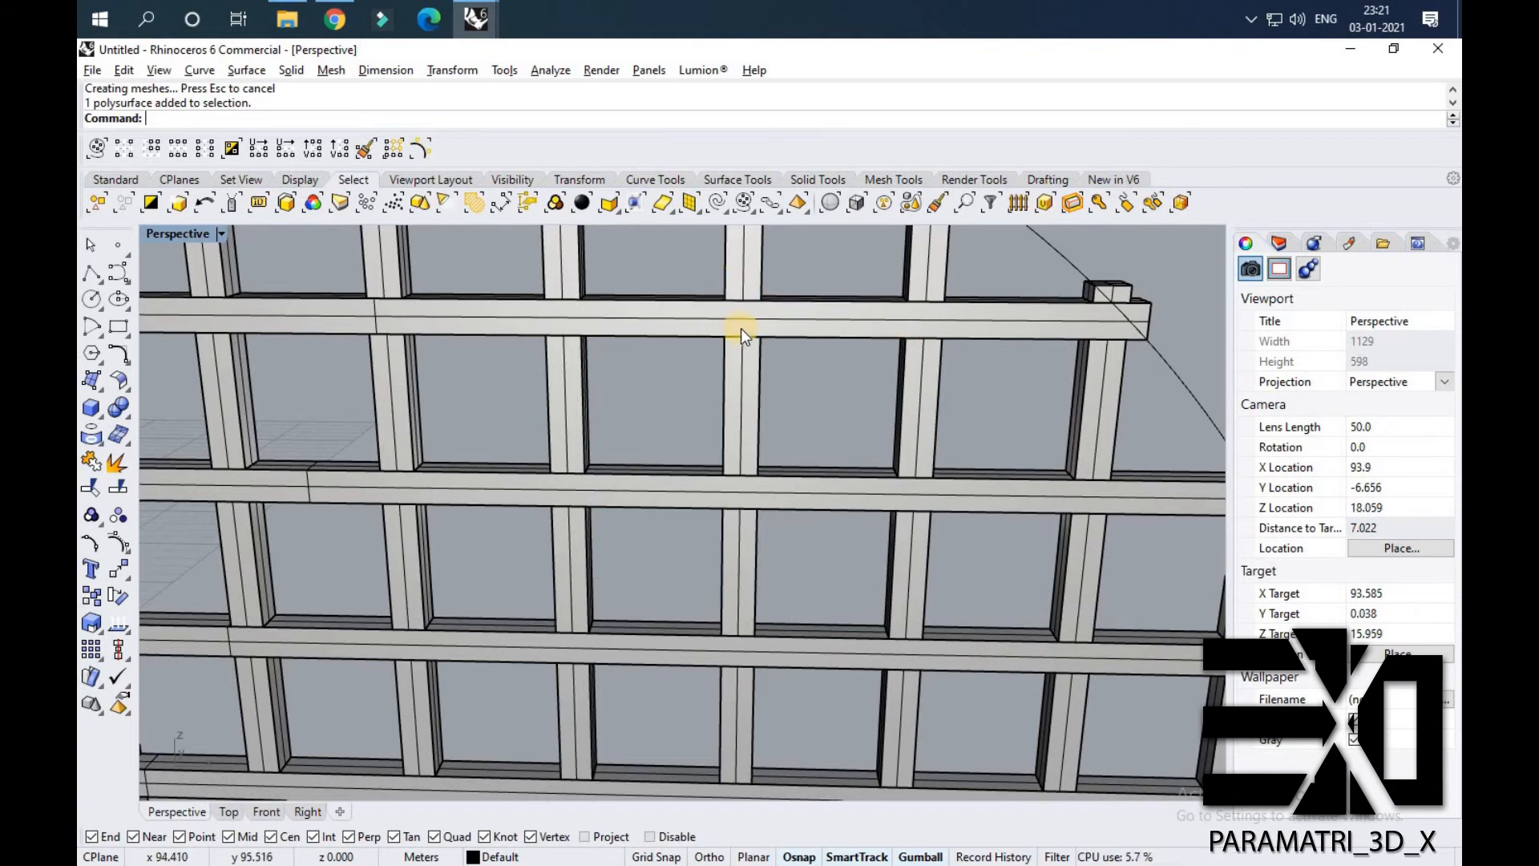
{"action": "scroll", "coordinate": [879, 431], "scroll_direction": "down", "scroll_amount": 6}
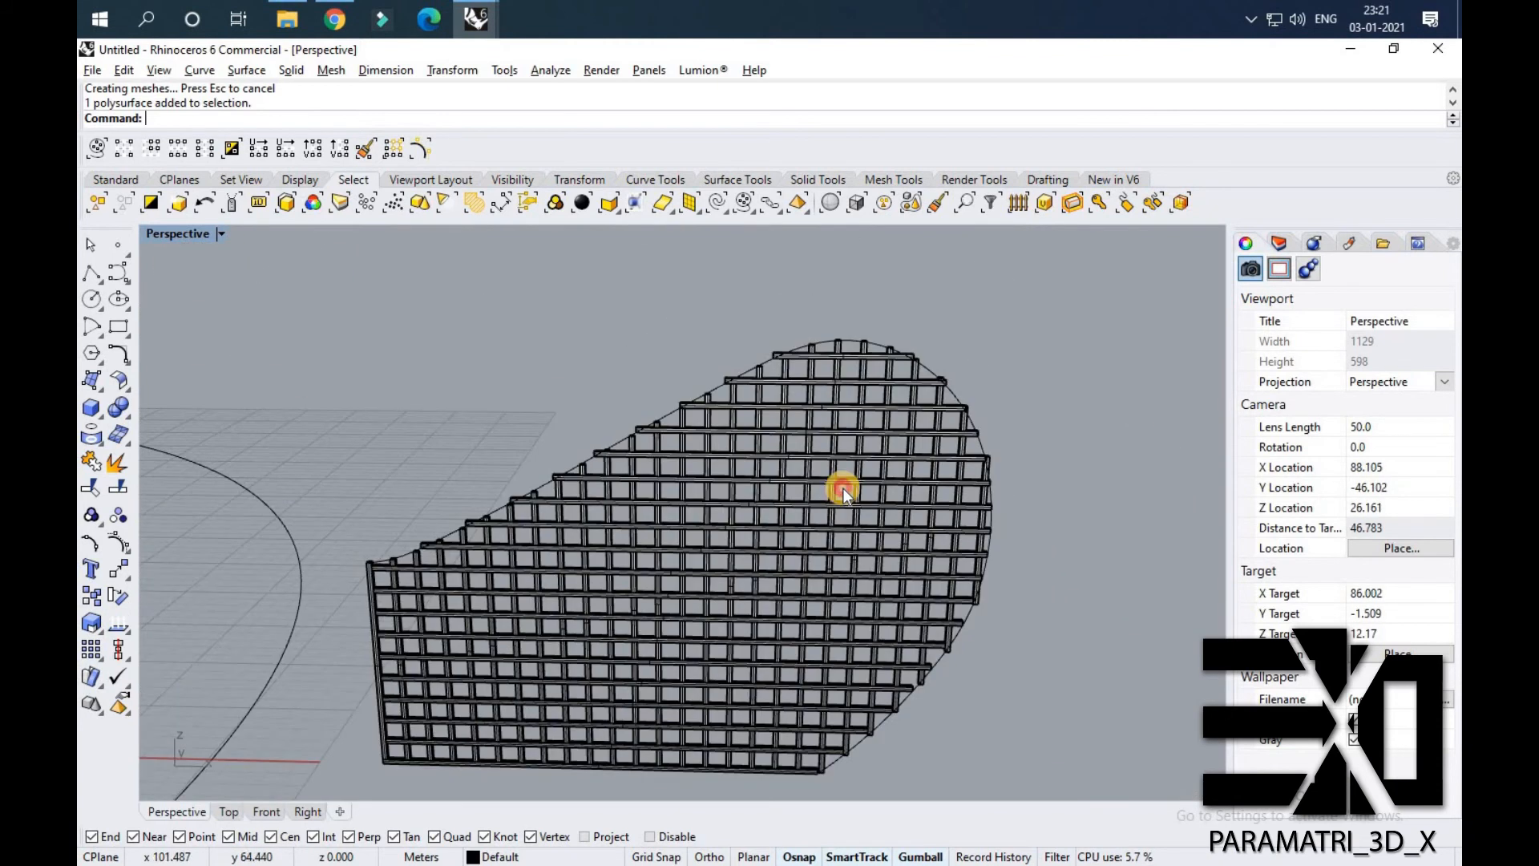
Merge all coplanar faces of the unioned grid with MergeAllFaces.
{"action": "left_click", "coordinate": [843, 487]}
{"action": "type", "text": "Merger"}
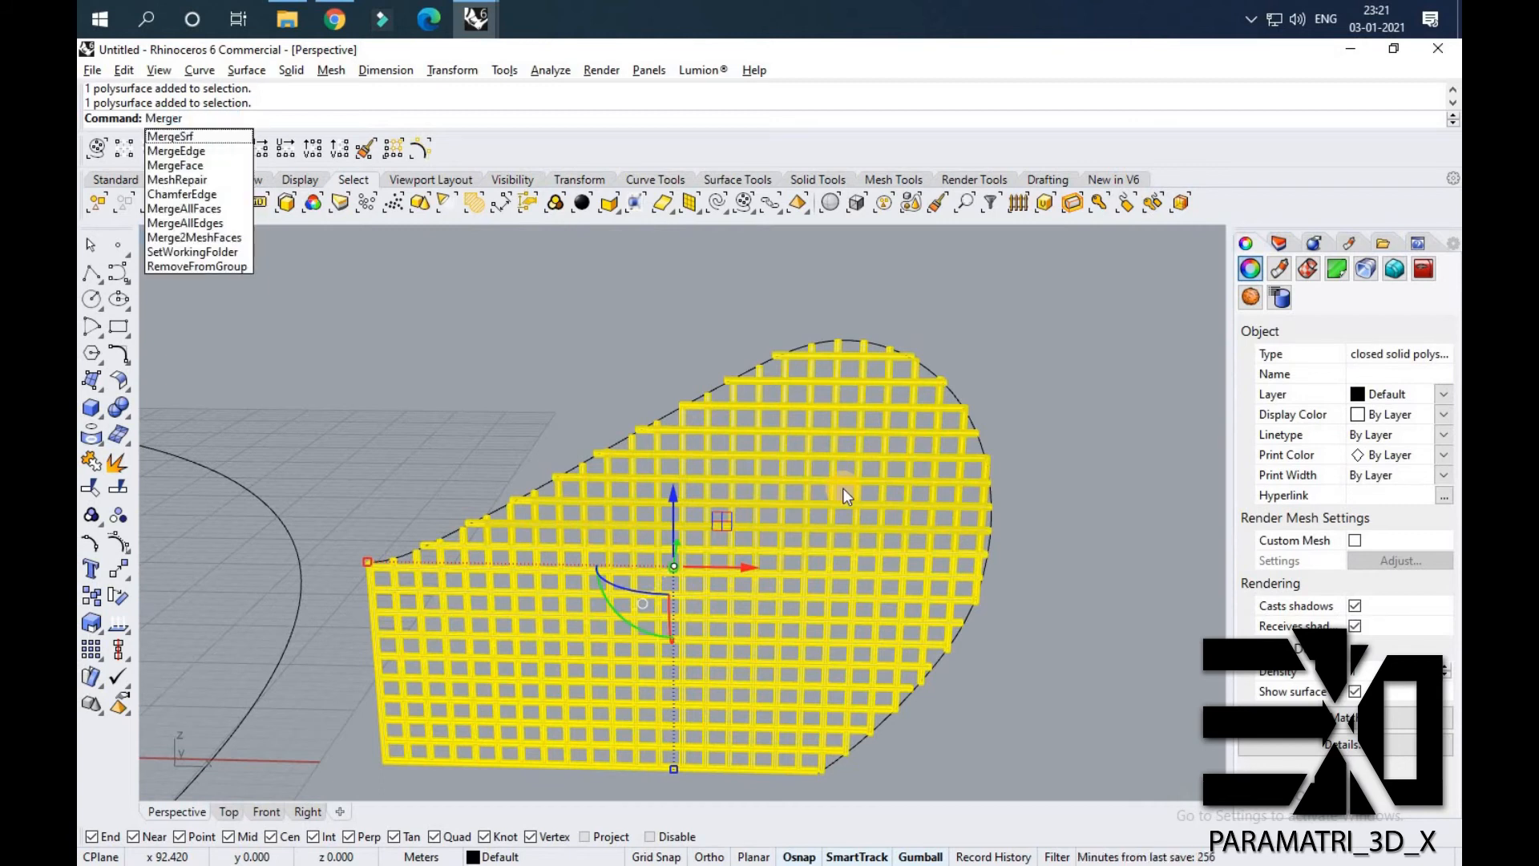
{"action": "key", "text": "BackSpace"}
{"action": "left_click", "coordinate": [239, 166]}
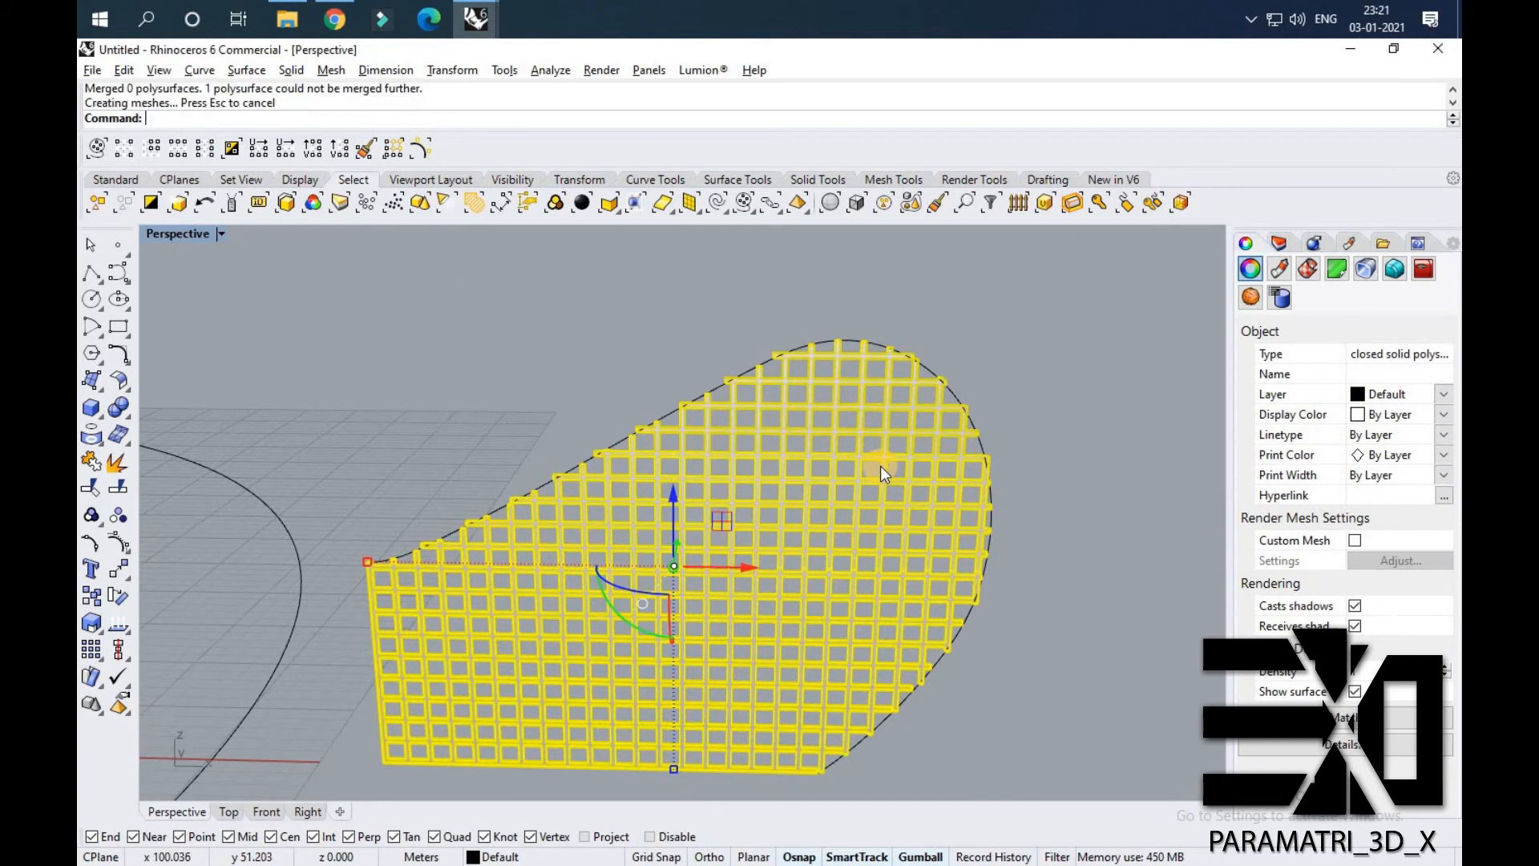
Examine the grid's faces and bar crossings up close after the face merge.
{"action": "left_click", "coordinate": [996, 545]}
{"action": "scroll", "coordinate": [898, 560], "scroll_direction": "up", "scroll_amount": 6}
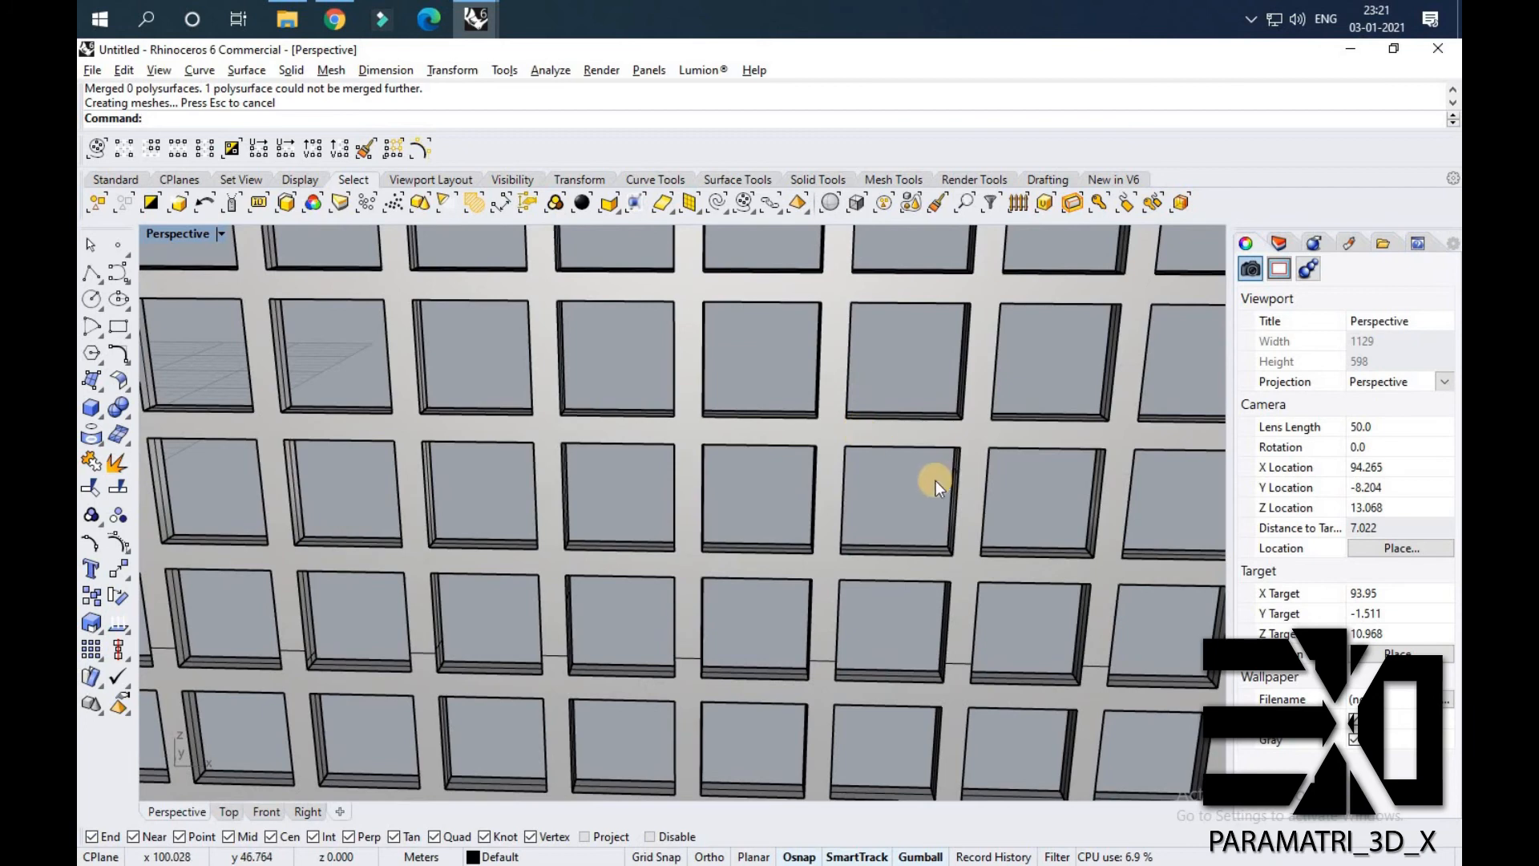
{"action": "scroll", "coordinate": [935, 479], "scroll_direction": "down", "scroll_amount": 8}
{"action": "right_click_drag", "start_coordinate": [869, 474], "coordinate": [671, 366]}
{"action": "scroll", "coordinate": [671, 368], "scroll_direction": "down", "scroll_amount": 10}
{"action": "scroll", "coordinate": [642, 383], "scroll_direction": "up", "scroll_amount": 4}
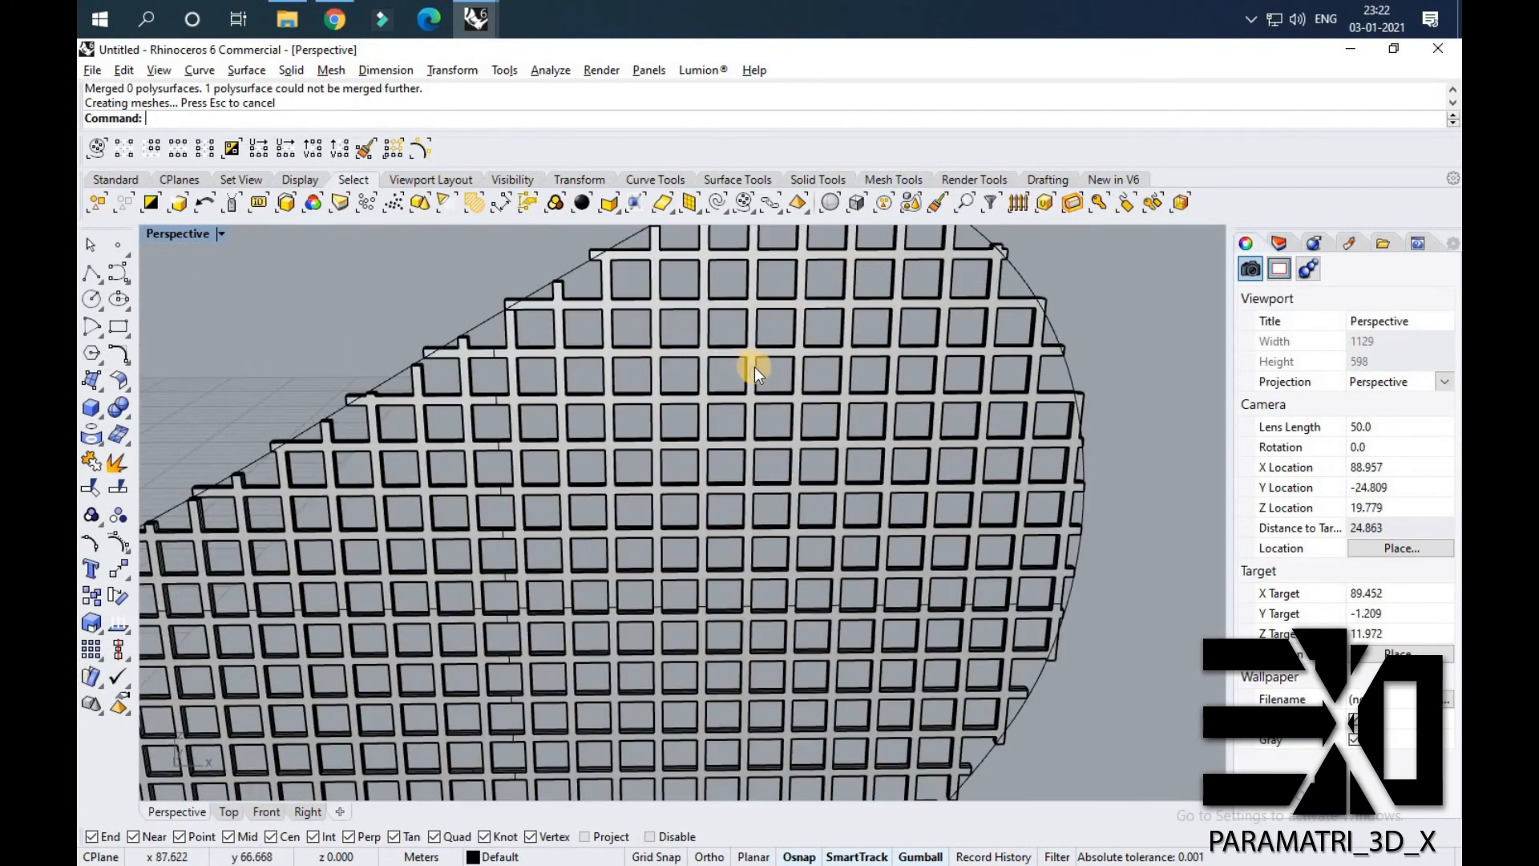
{"action": "scroll", "coordinate": [912, 544], "scroll_direction": "down", "scroll_amount": 6}
{"action": "scroll", "coordinate": [913, 544], "scroll_direction": "up", "scroll_amount": 3}
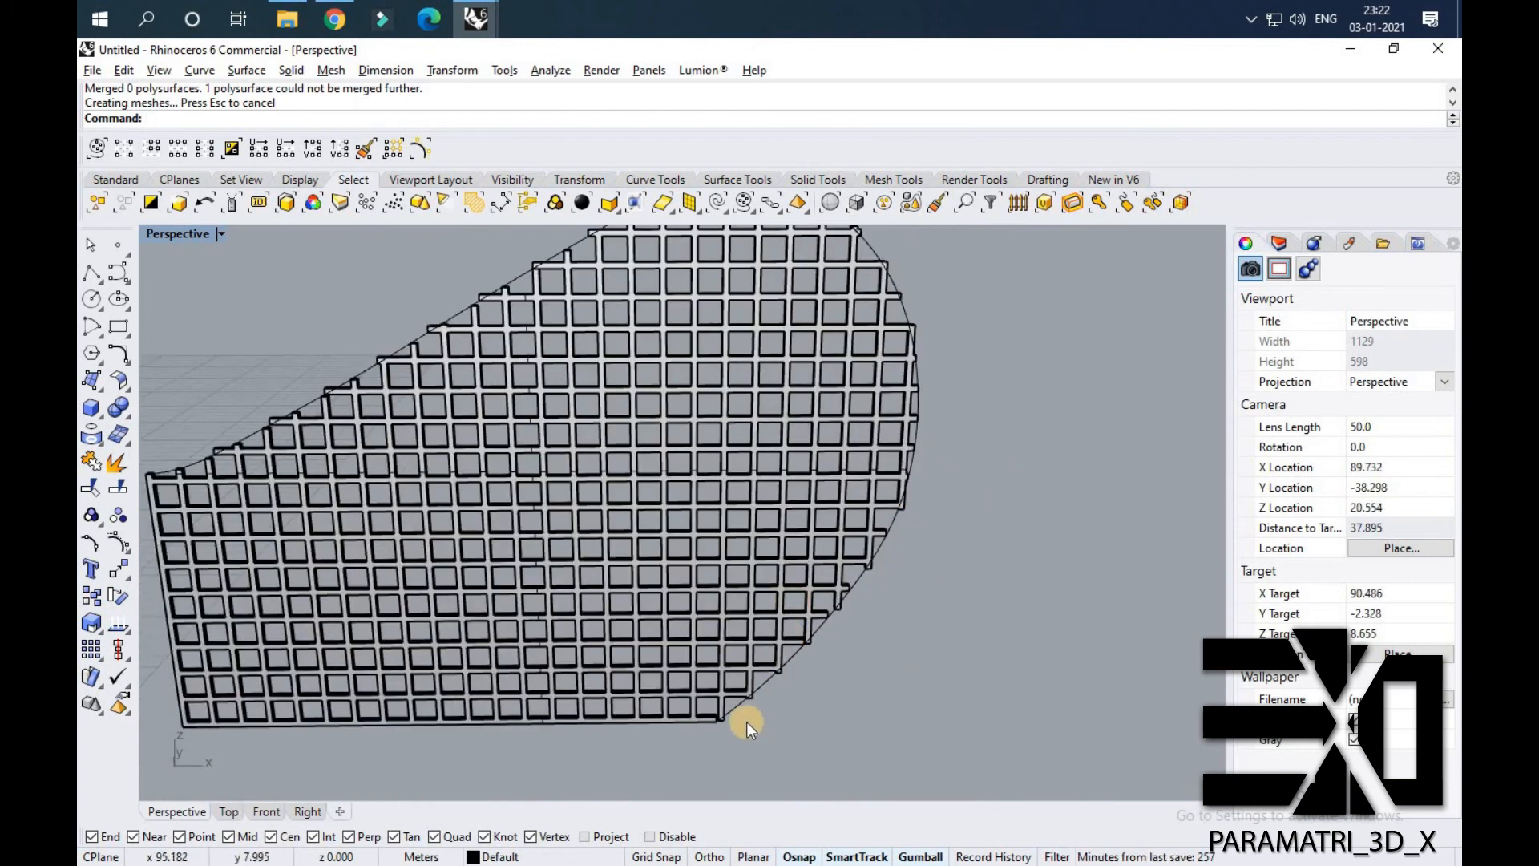
Create a pipe with a radius of 0.2 along the curved outline curve of the grid panel.
{"action": "scroll", "coordinate": [744, 718], "scroll_direction": "up", "scroll_amount": 2}
{"action": "left_click", "coordinate": [736, 702]}
{"action": "scroll", "coordinate": [915, 667], "scroll_direction": "down", "scroll_amount": 5}
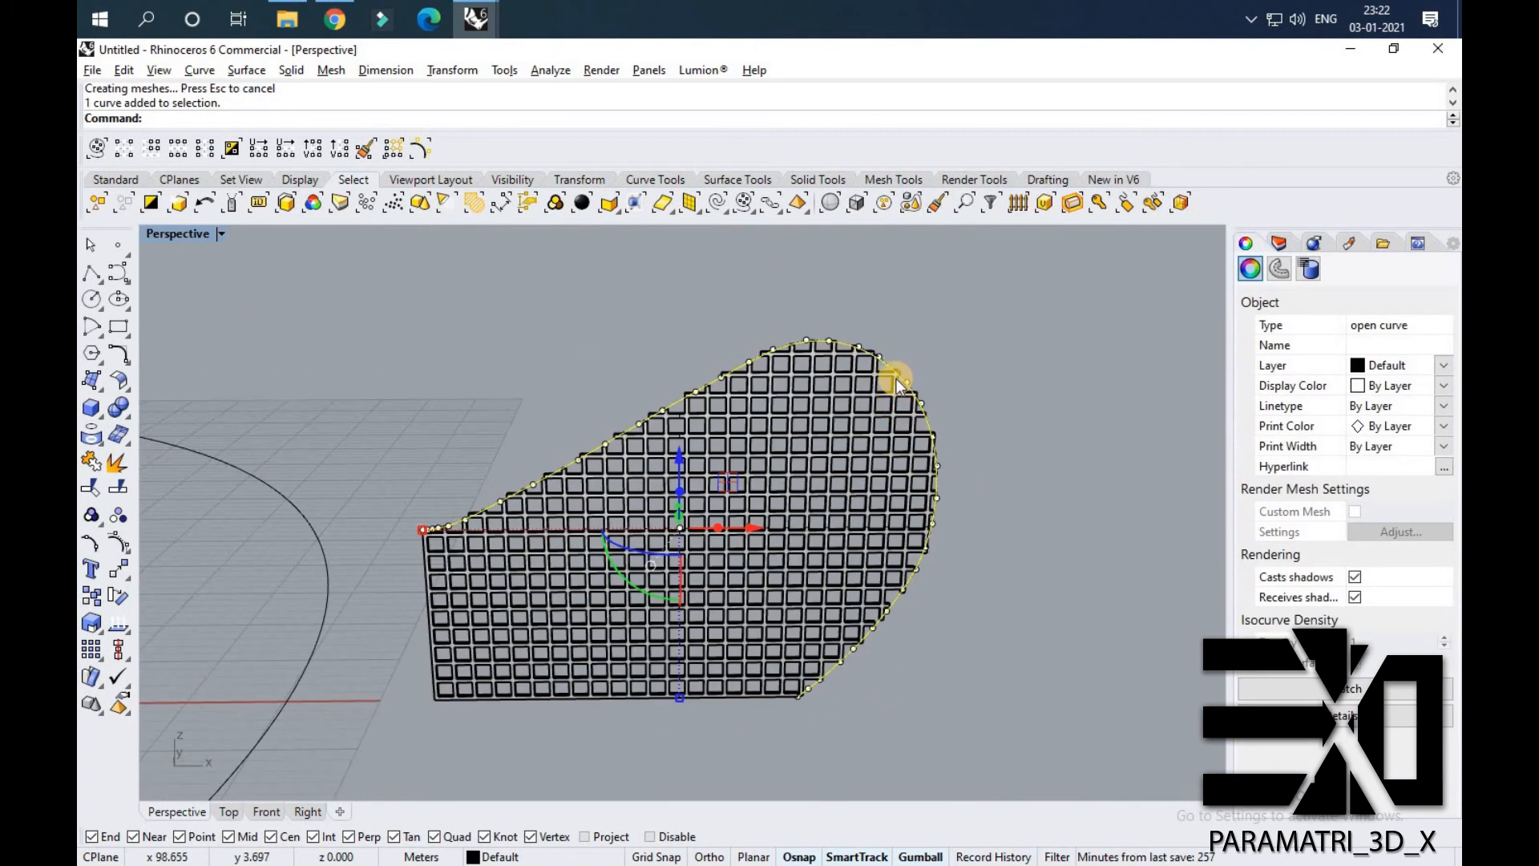
{"action": "scroll", "coordinate": [901, 364], "scroll_direction": "up", "scroll_amount": 1}
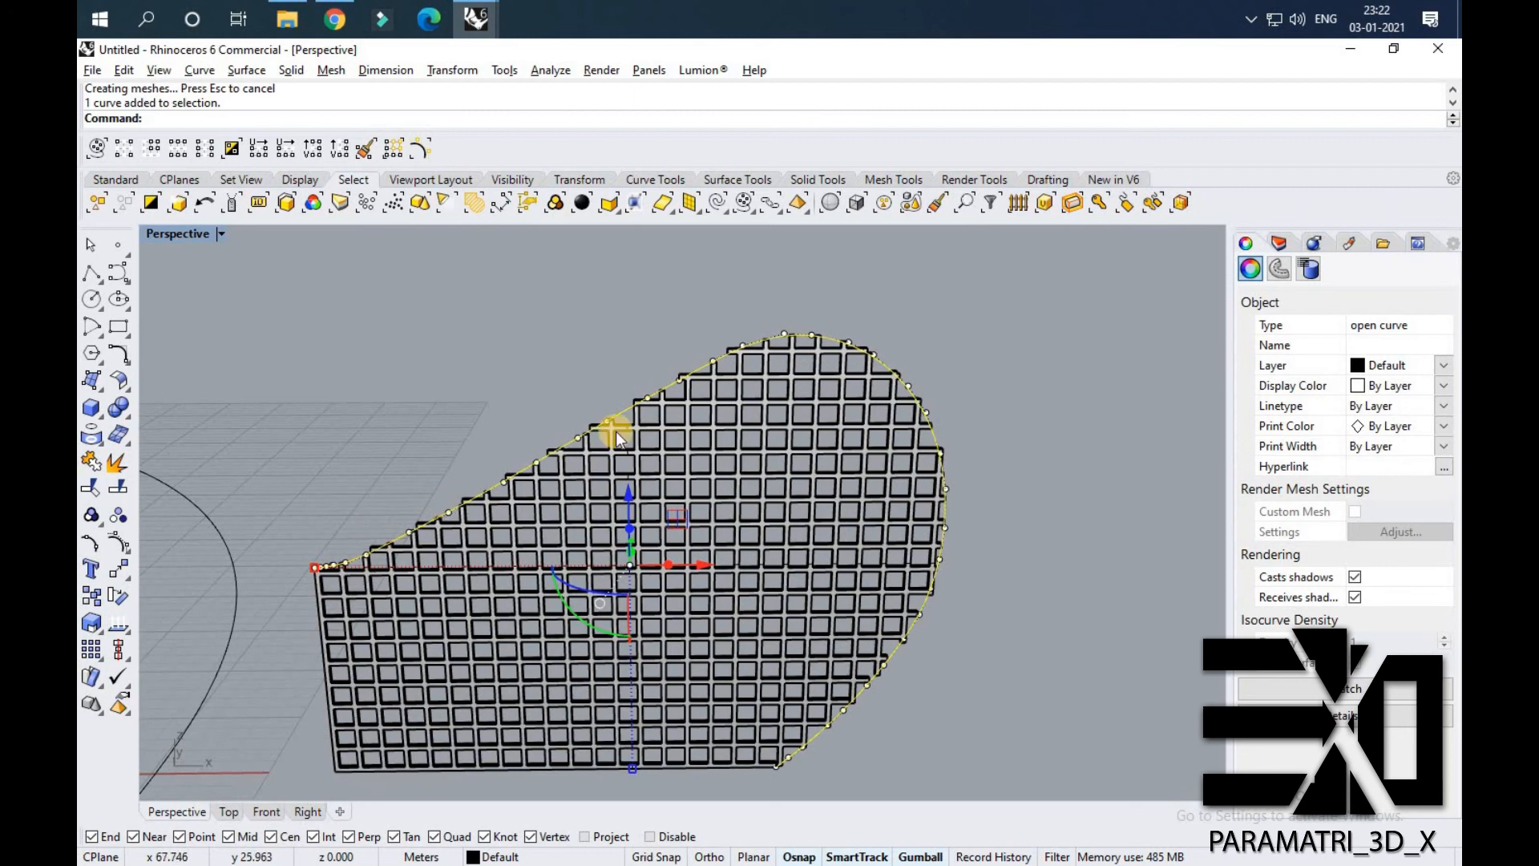
{"action": "type", "text": "Pipe"}
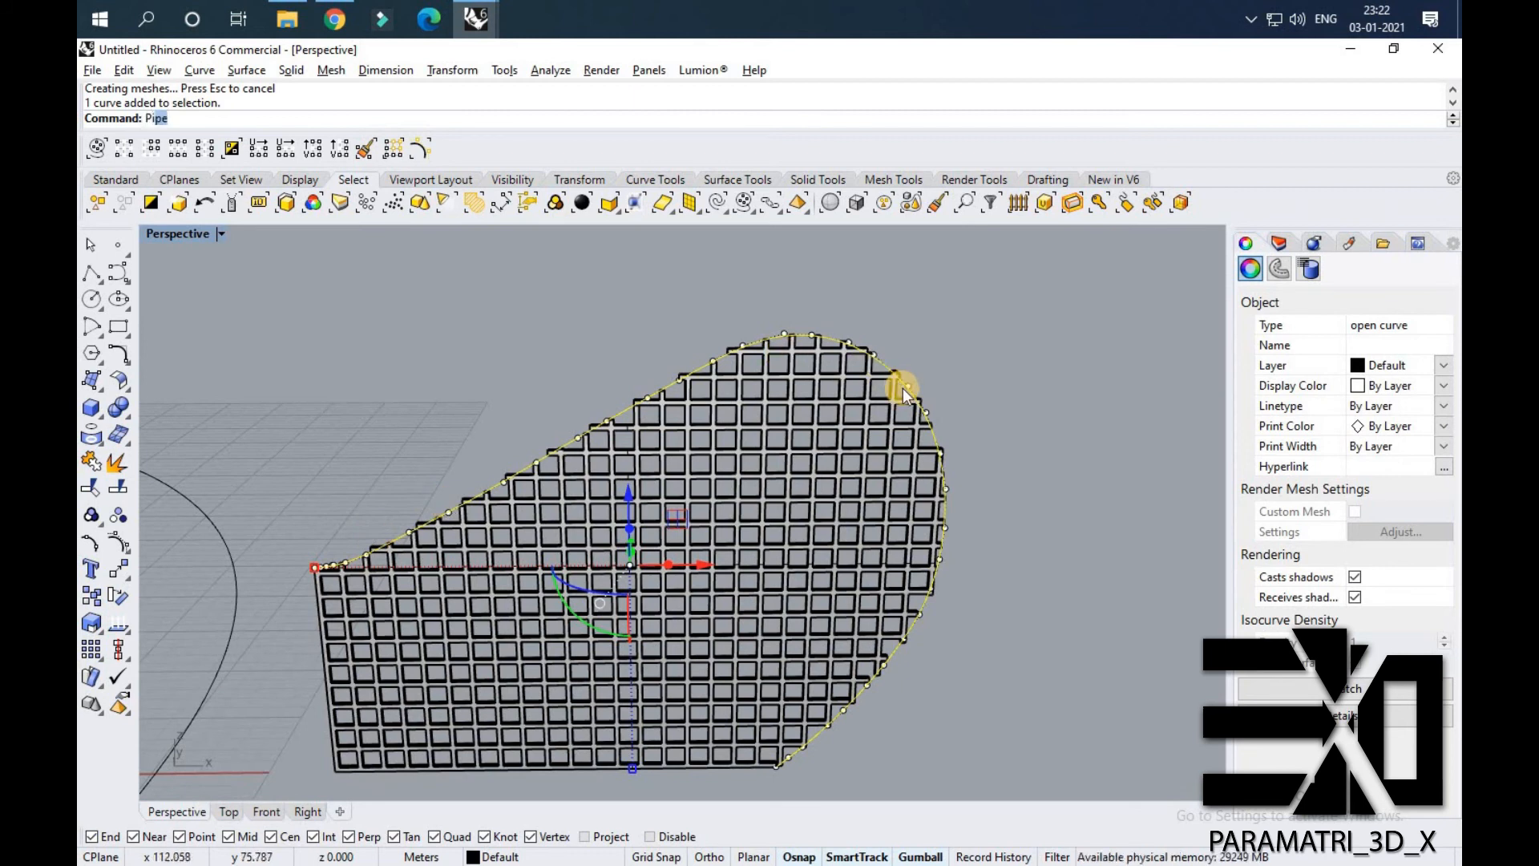
{"action": "key", "text": "Return"}
{"action": "type", "text": "0.2"}
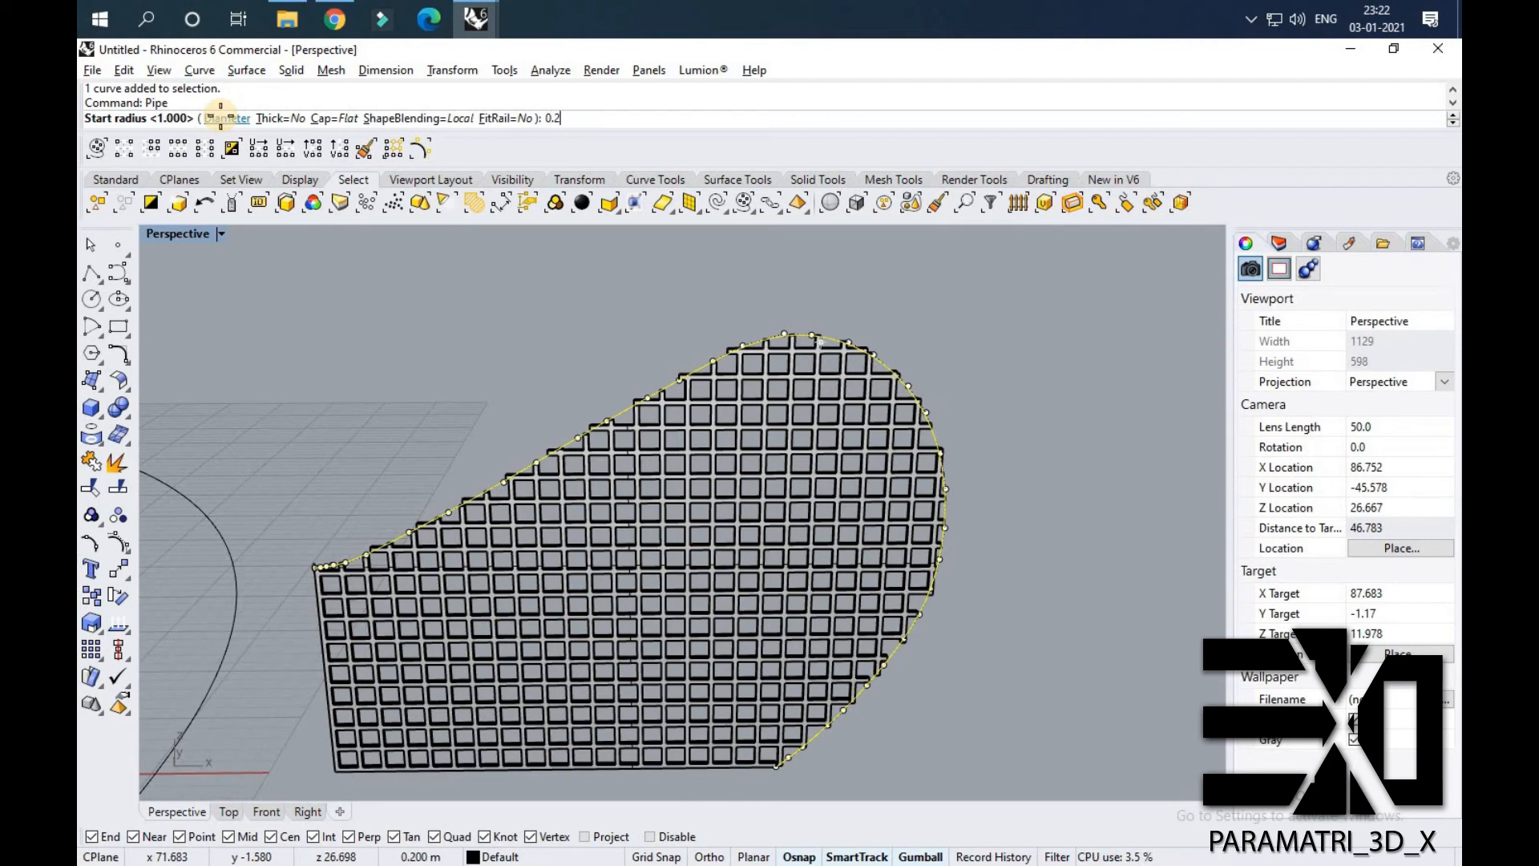
{"action": "key", "text": "Return"}
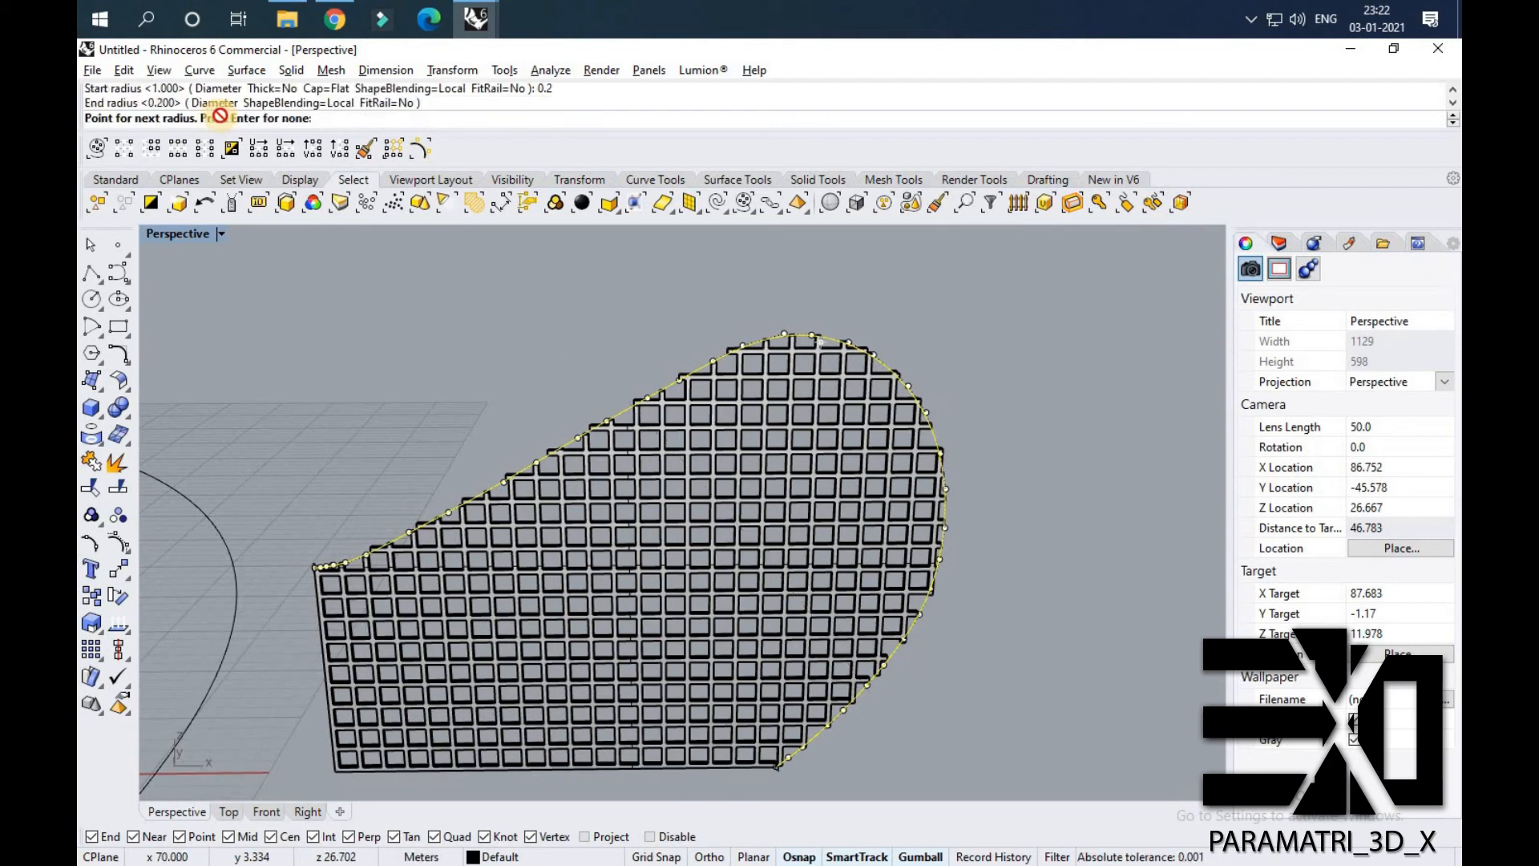
{"action": "key", "text": "Return"}
{"action": "key", "text": "Escape"}
Move the trimmed surface behind the grid so its upper corner snaps to the outer edge of the pipe's end.
{"action": "right_click_drag", "start_coordinate": [661, 489], "coordinate": [837, 657]}
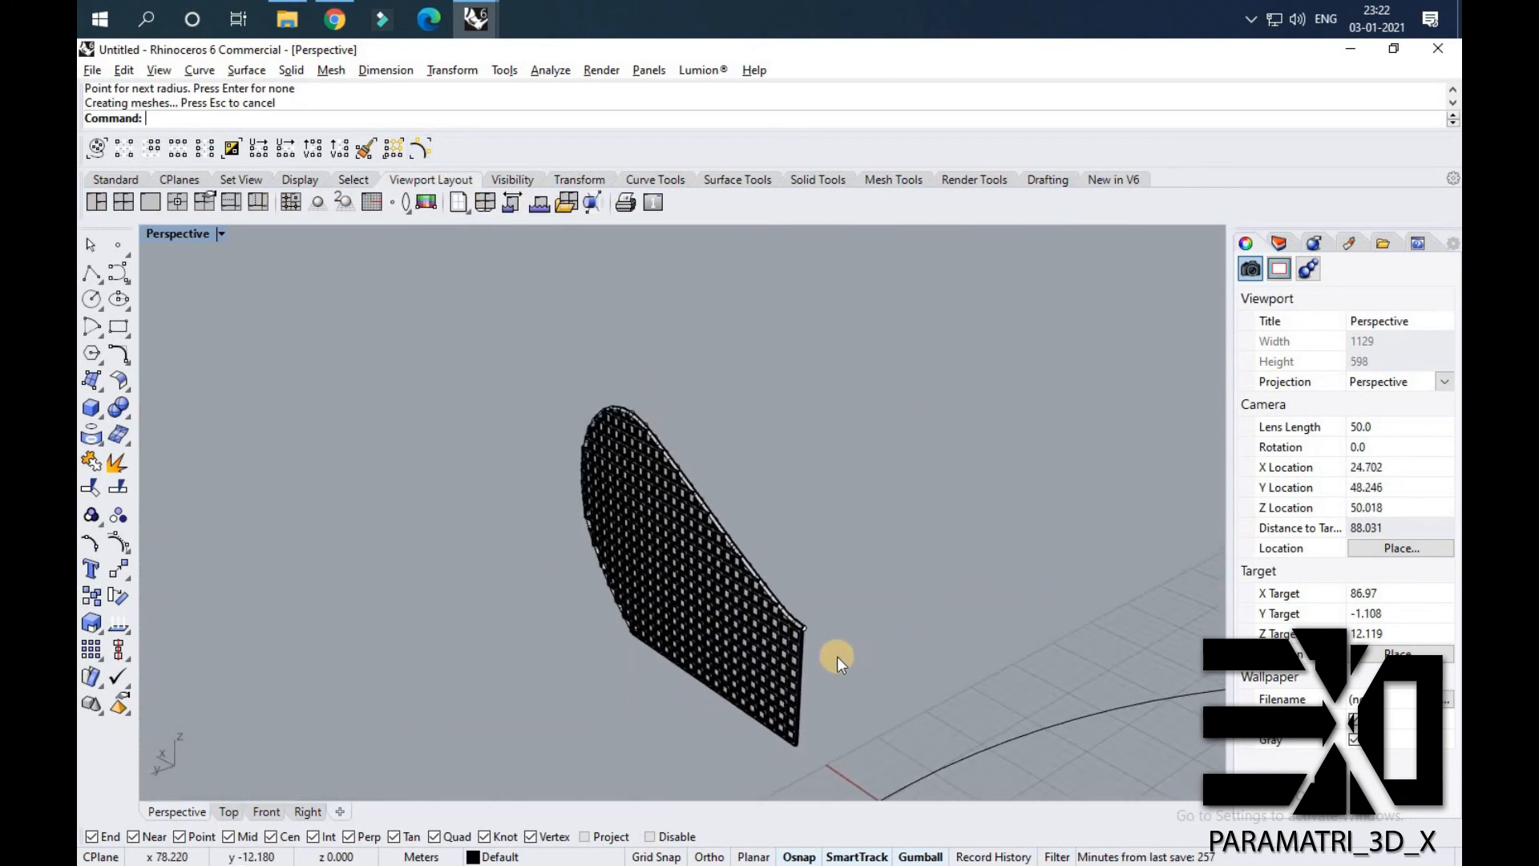
{"action": "middle_click", "coordinate": [837, 656]}
{"action": "left_click", "coordinate": [834, 678]}
{"action": "scroll", "coordinate": [862, 560], "scroll_direction": "up", "scroll_amount": 6}
{"action": "left_click", "coordinate": [855, 579]}
{"action": "right_click_drag", "start_coordinate": [854, 579], "coordinate": [614, 431]}
{"action": "type", "text": "m"}
{"action": "key", "text": "Return"}
{"action": "left_click", "coordinate": [565, 409]}
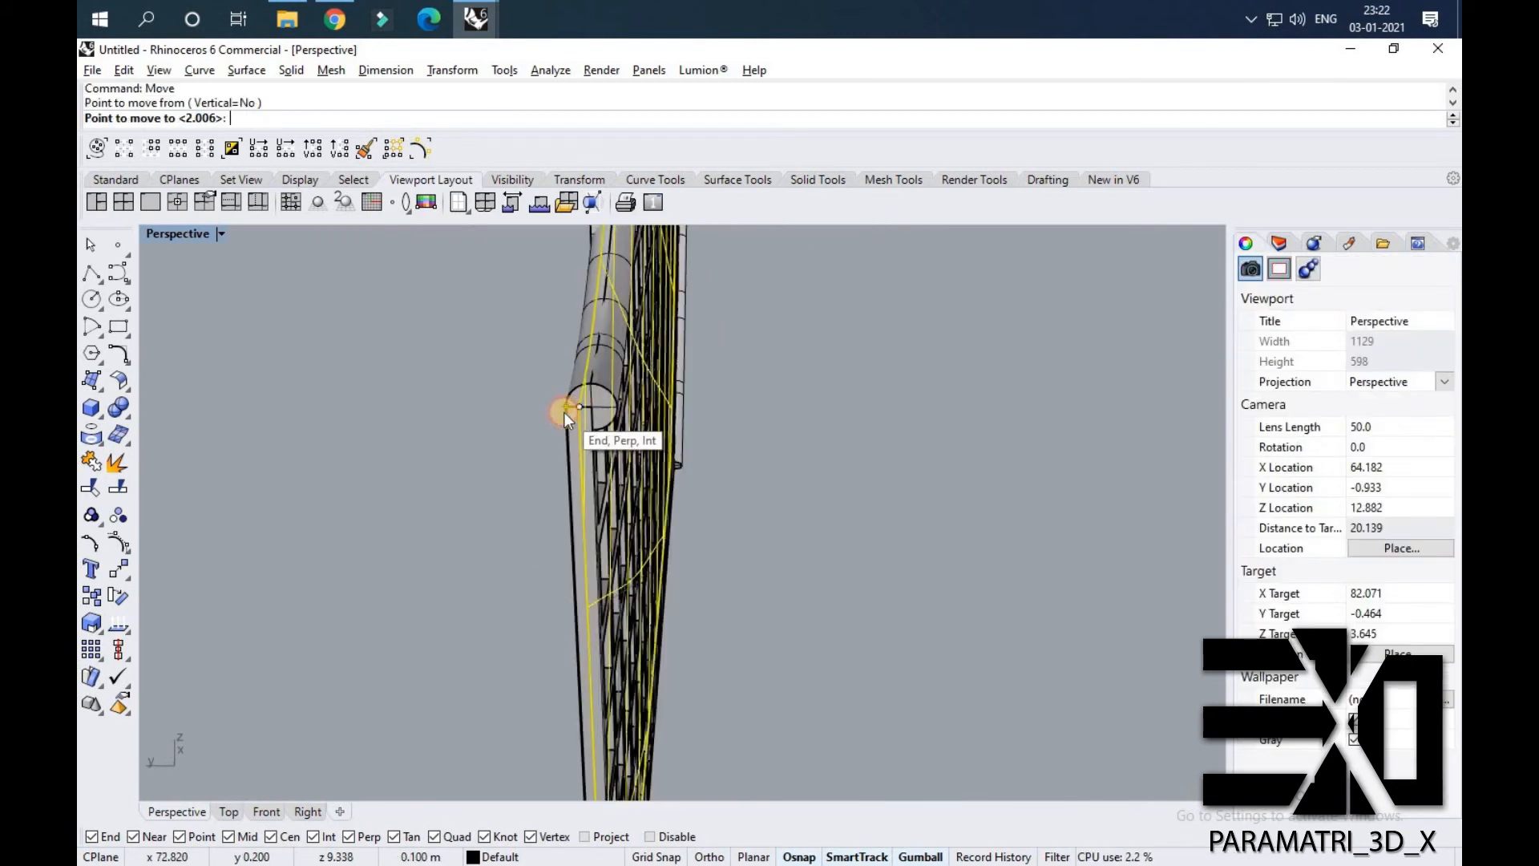
{"action": "left_click", "coordinate": [564, 412]}
{"action": "scroll", "coordinate": [579, 407], "scroll_direction": "up", "scroll_amount": 2}
{"action": "right_click", "coordinate": [560, 407]}
{"action": "left_click", "coordinate": [558, 405]}
{"action": "left_click", "coordinate": [557, 406]}
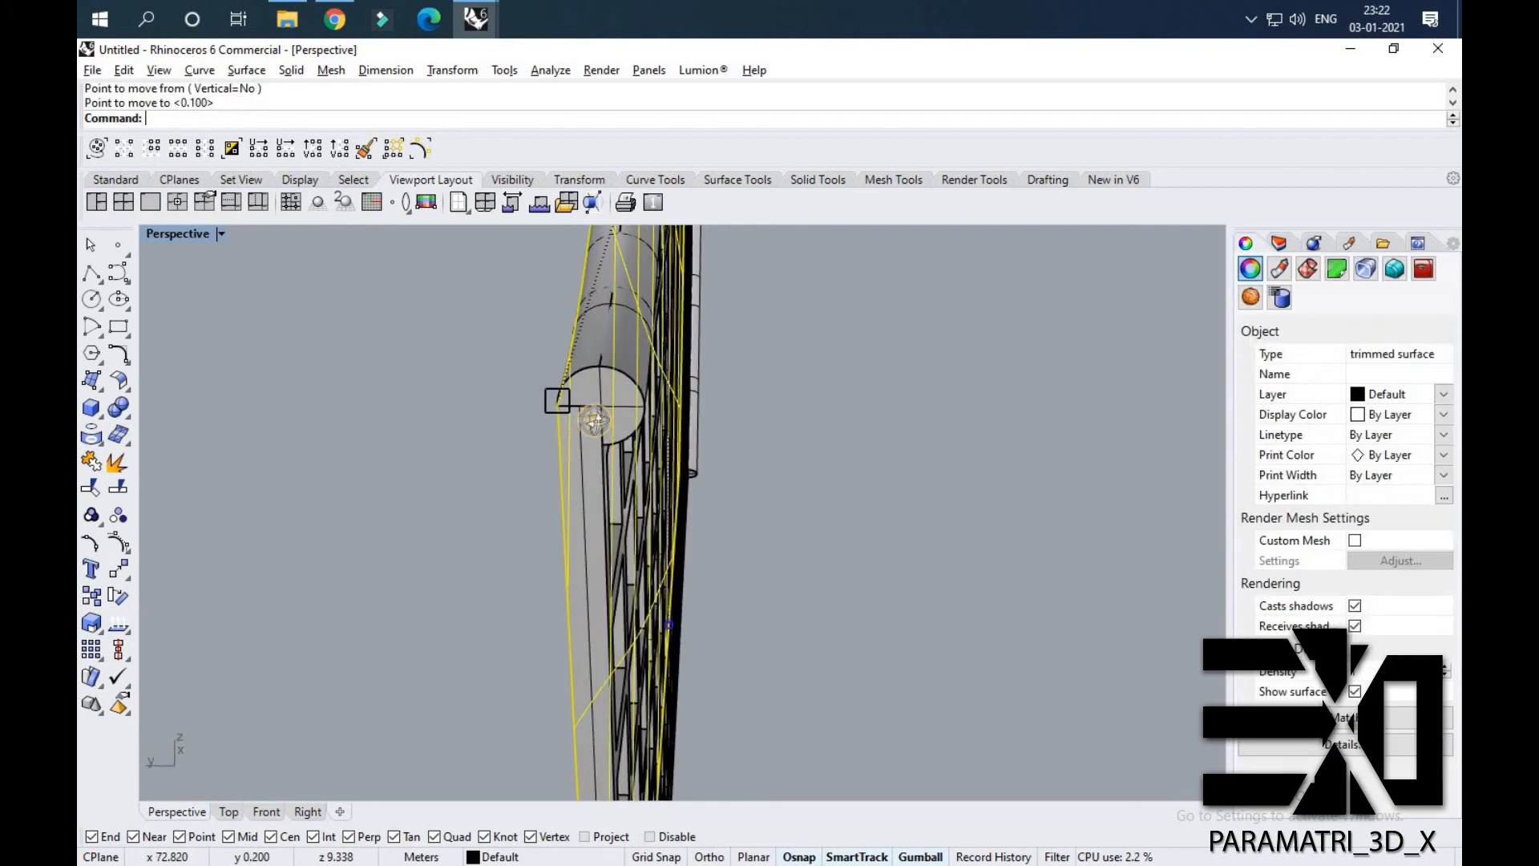
Extrude the moved trimmed surface by 0.2 into a solid with ExtrudeSrf.
{"action": "right_click_drag", "start_coordinate": [595, 420], "coordinate": [651, 423]}
{"action": "type", "text": "ExtrudeCrv"}
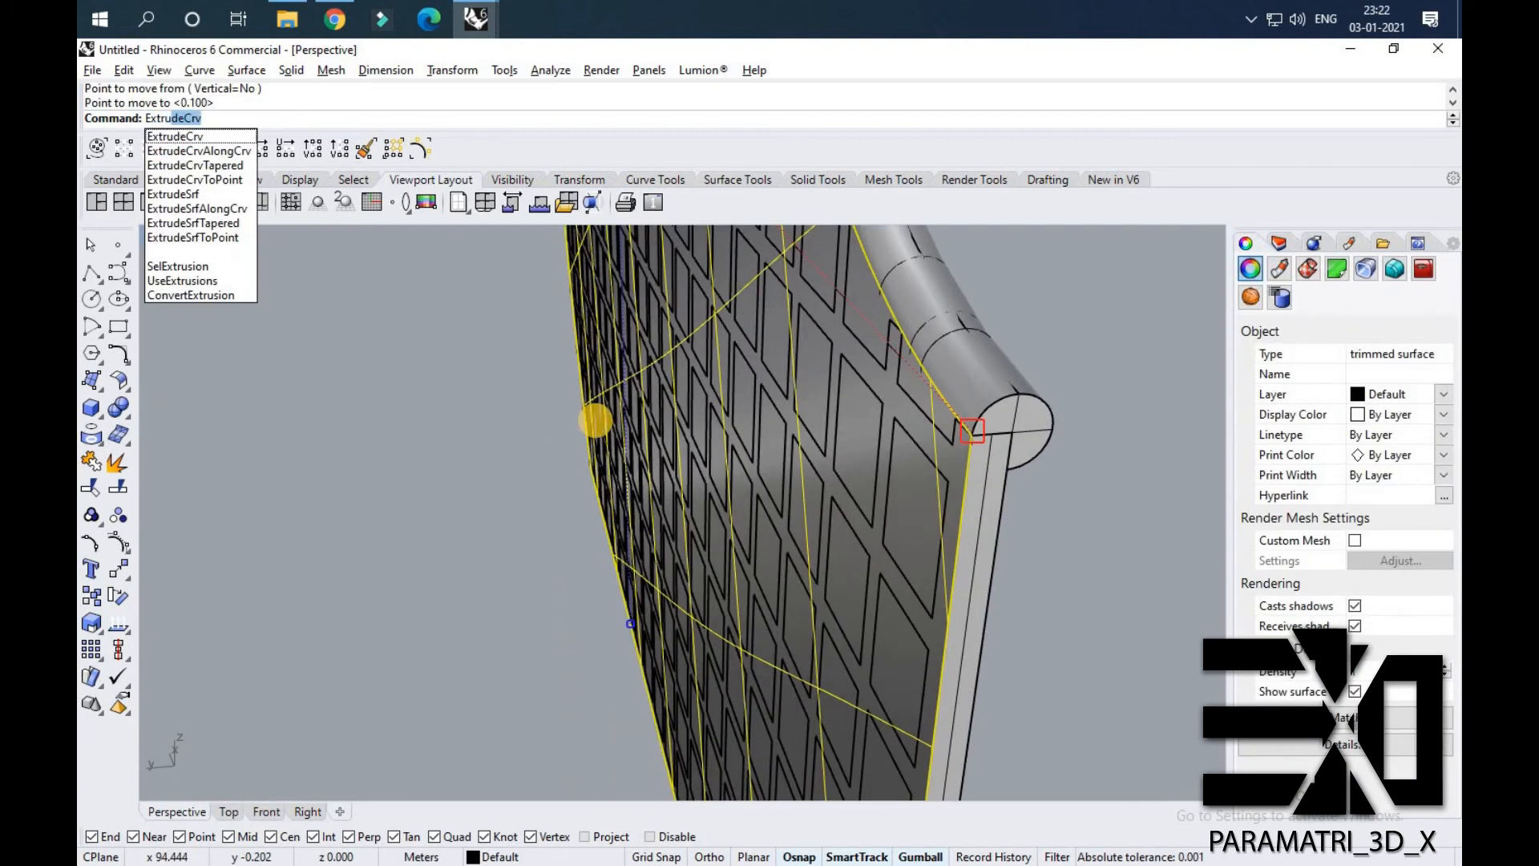
{"action": "left_click", "coordinate": [183, 194]}
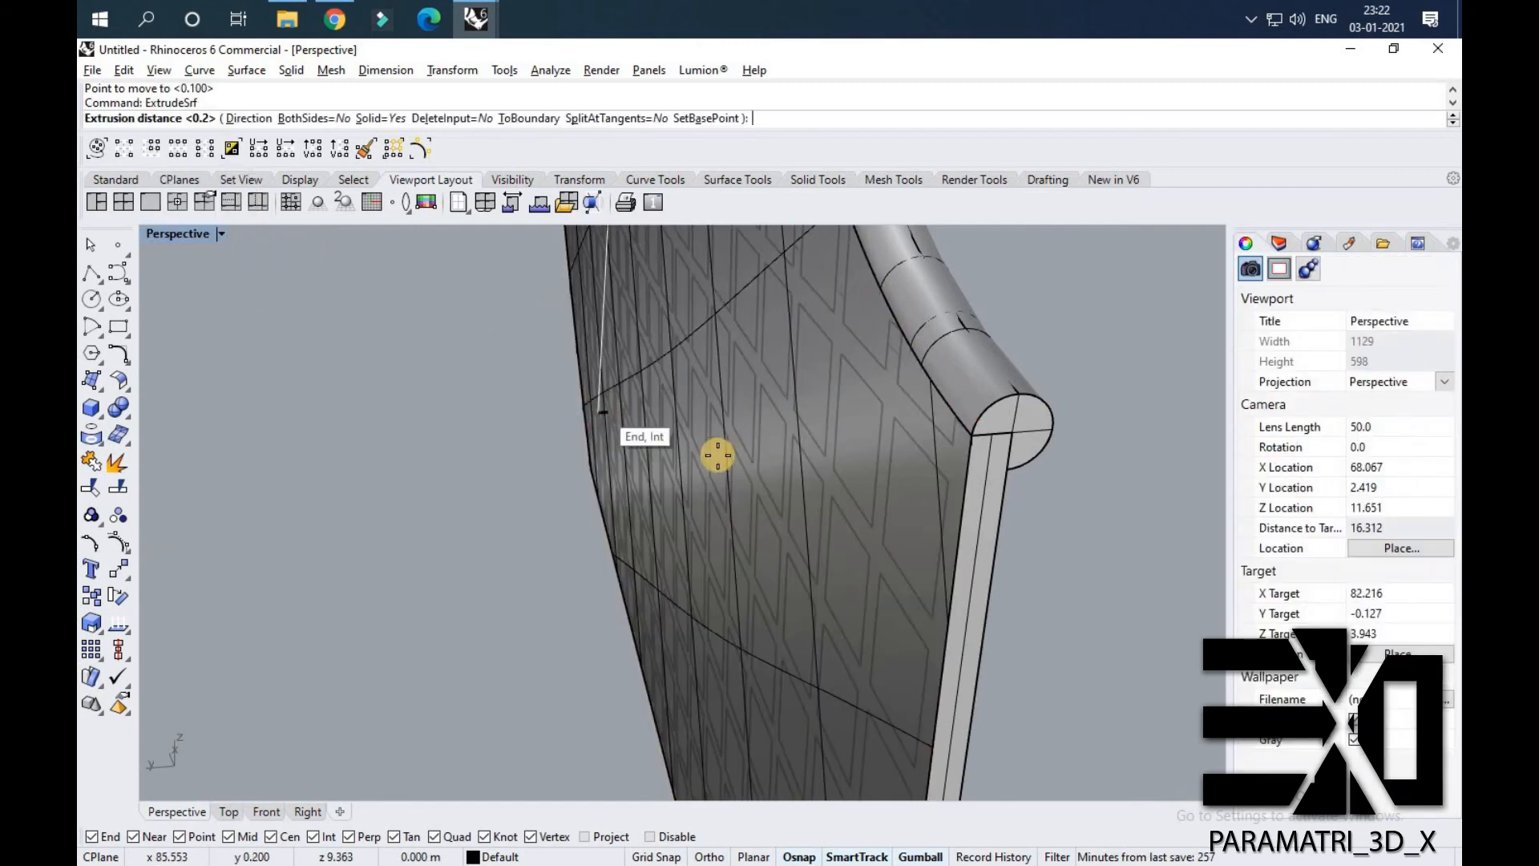
{"action": "scroll", "coordinate": [409, 484], "scroll_direction": "down", "scroll_amount": 10}
{"action": "type", "text": "0.2"}
{"action": "key", "text": "Return"}
{"action": "left_click", "coordinate": [890, 527]}
Select the whole grid panel with its pipe, surfaces and curves and group it.
{"action": "scroll", "coordinate": [641, 481], "scroll_direction": "down", "scroll_amount": 8}
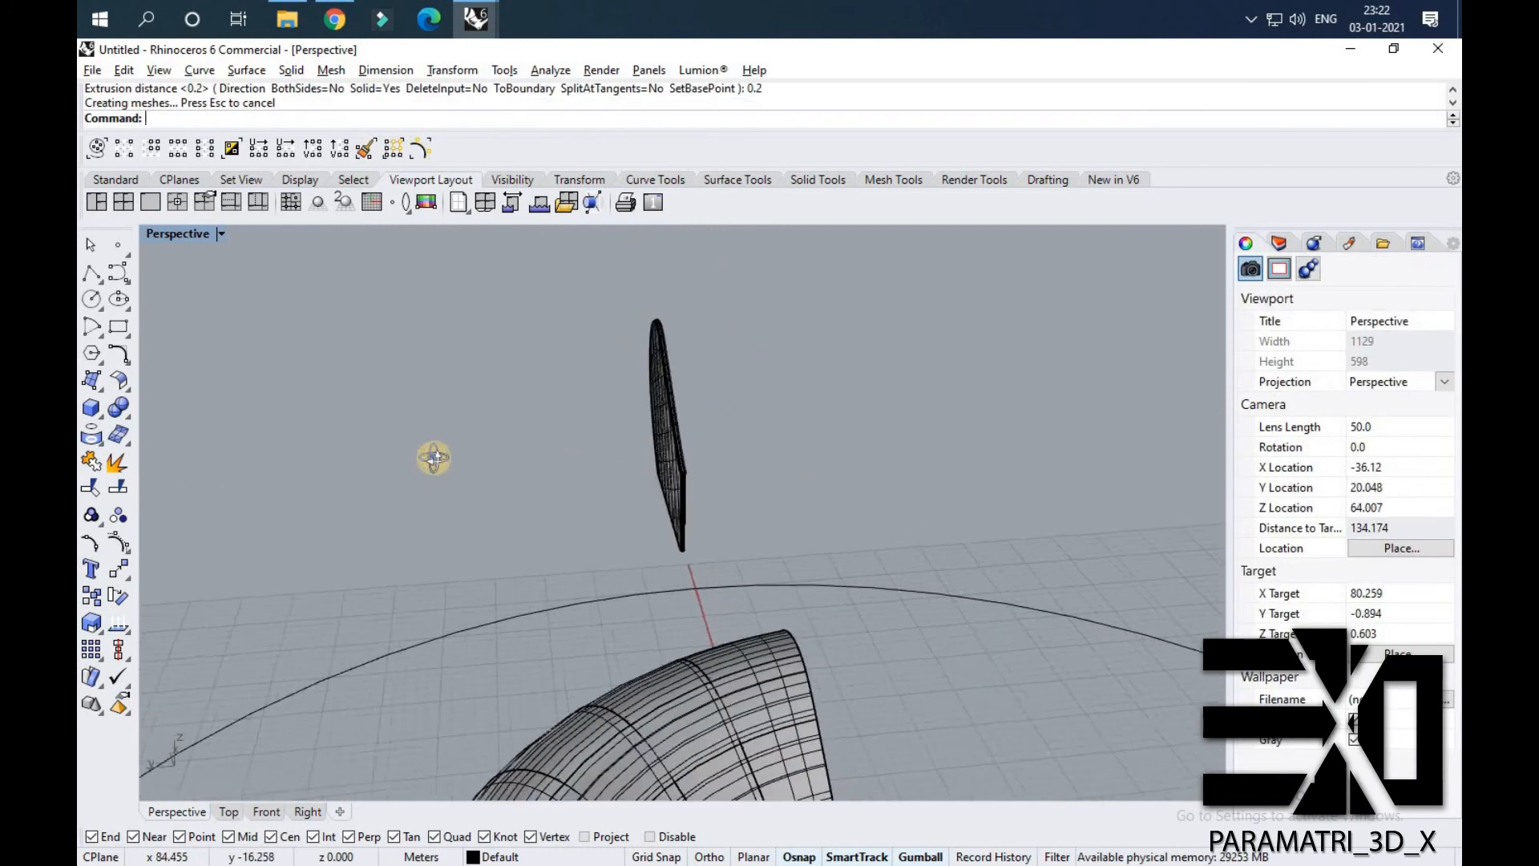
{"action": "right_click_drag", "start_coordinate": [434, 458], "coordinate": [599, 313]}
{"action": "left_click_drag", "start_coordinate": [601, 314], "coordinate": [998, 623]}
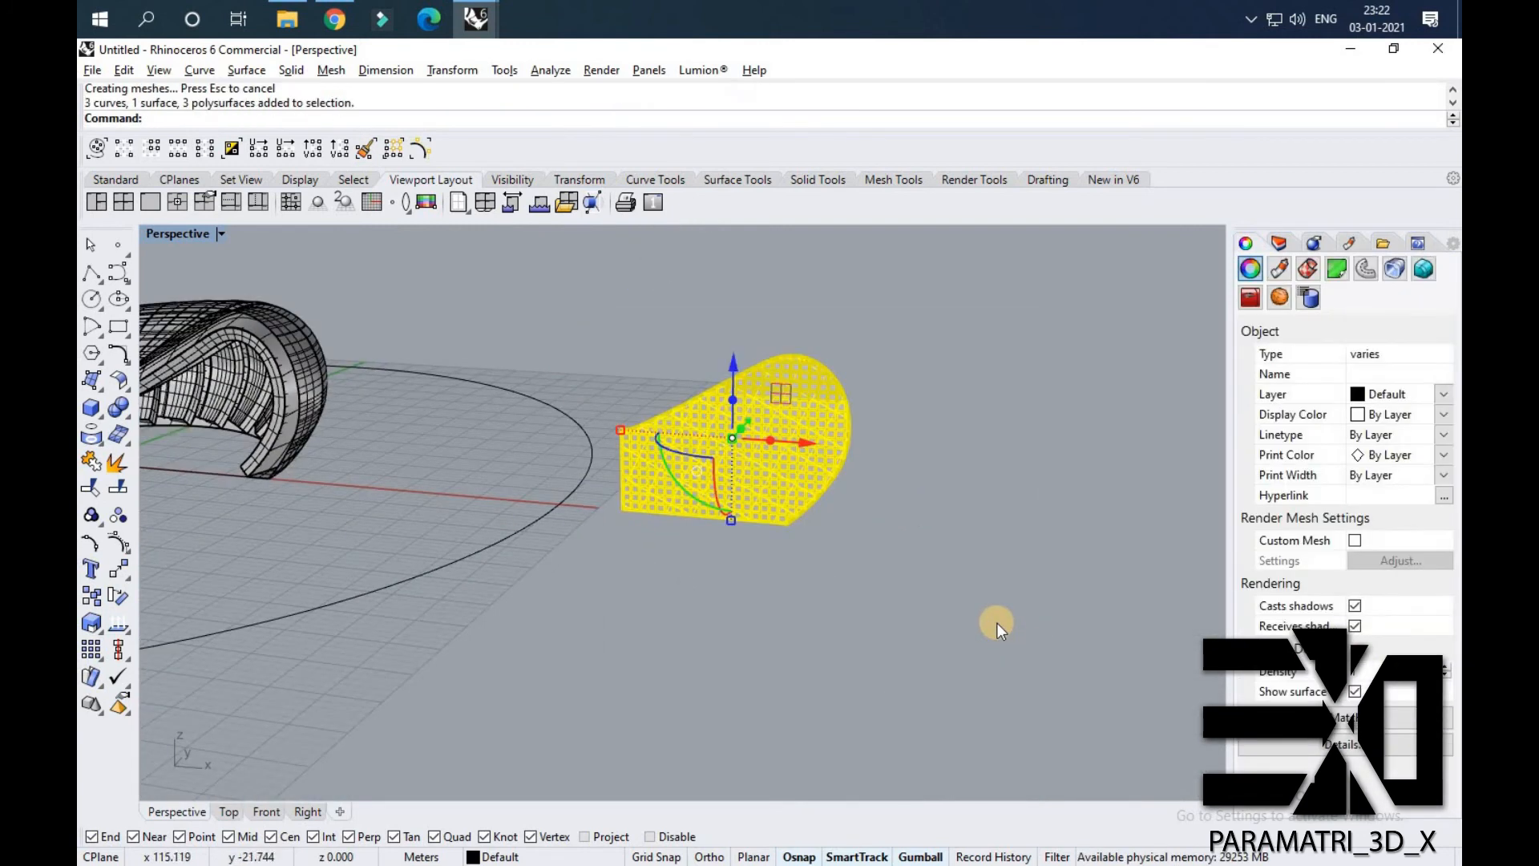
{"action": "key", "text": "ctrl+g"}
{"action": "left_click", "coordinate": [708, 537]}
Examine the ring's open end and the end band's inner corner.
{"action": "scroll", "coordinate": [416, 433], "scroll_direction": "up", "scroll_amount": 10}
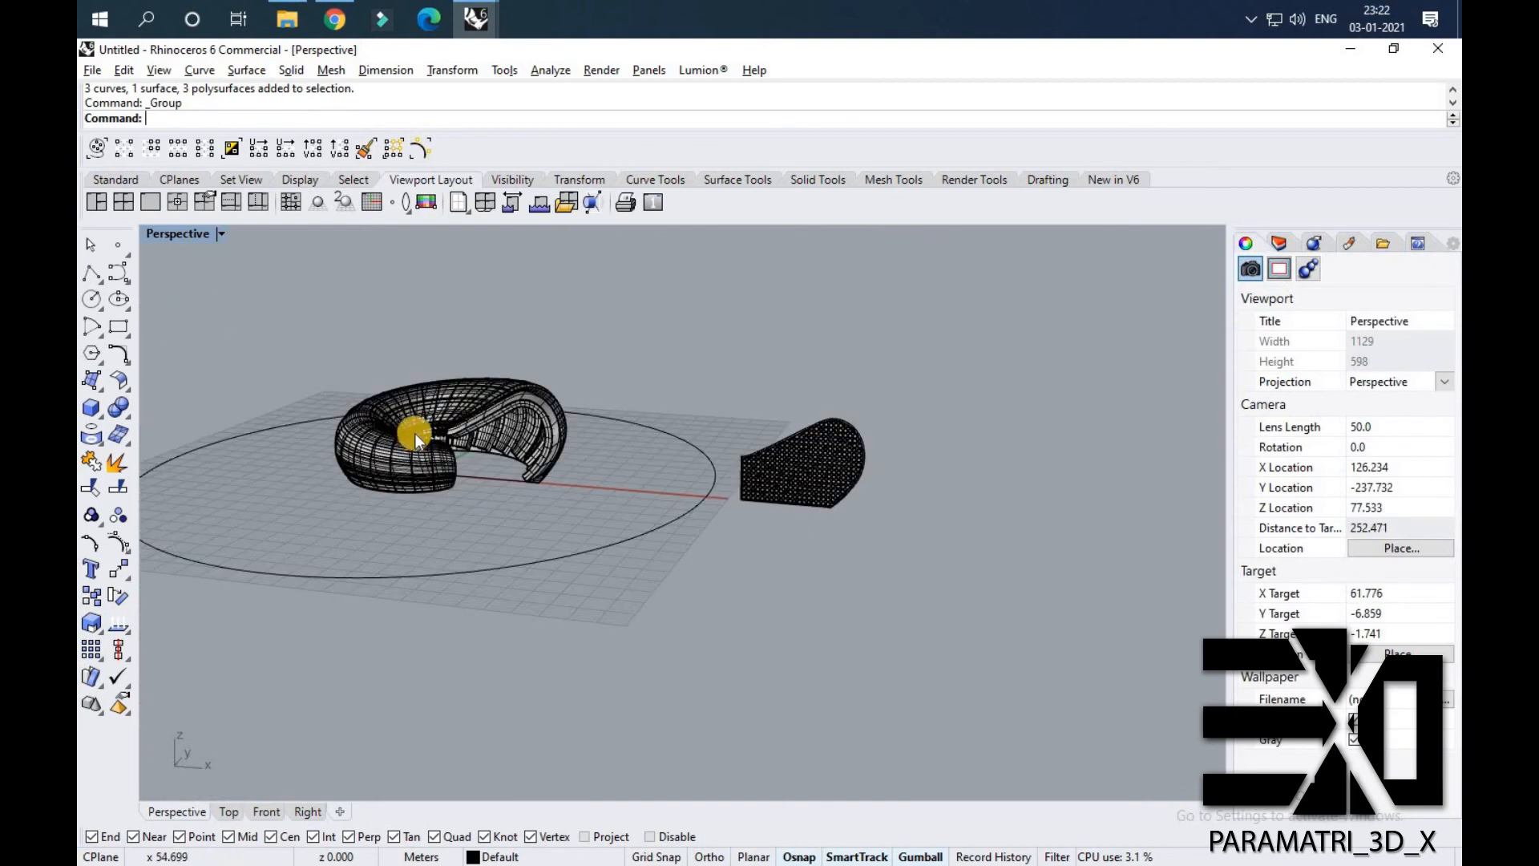
{"action": "right_click_drag", "start_coordinate": [517, 409], "coordinate": [463, 369]}
{"action": "scroll", "coordinate": [438, 375], "scroll_direction": "up", "scroll_amount": 6}
{"action": "right_click_drag", "start_coordinate": [386, 340], "coordinate": [783, 452]}
{"action": "scroll", "coordinate": [782, 453], "scroll_direction": "down", "scroll_amount": 12}
{"action": "scroll", "coordinate": [667, 483], "scroll_direction": "up", "scroll_amount": 14}
{"action": "left_click", "coordinate": [658, 464]}
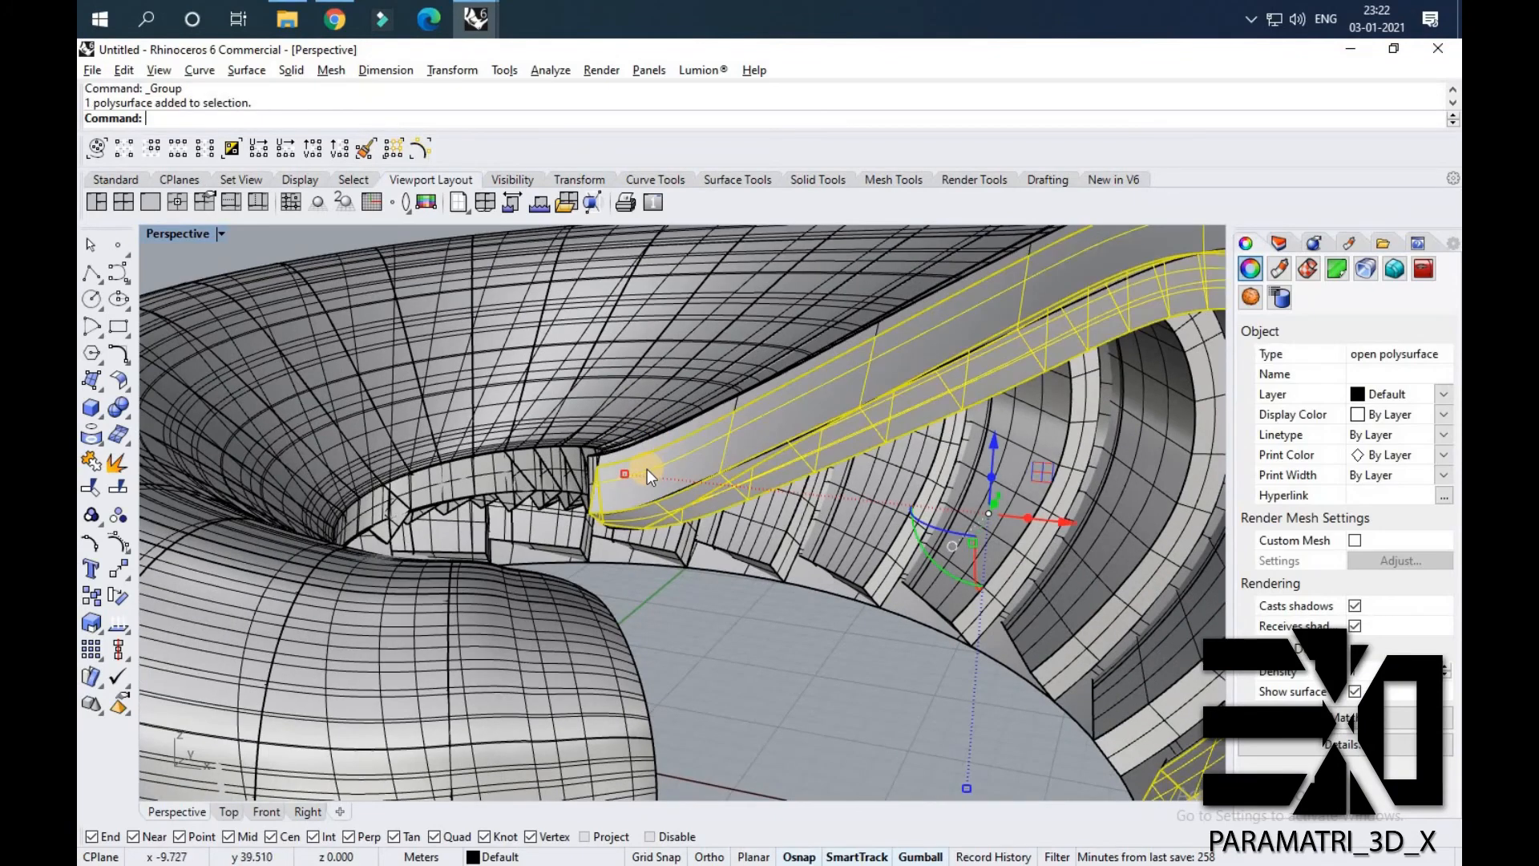
{"action": "scroll", "coordinate": [650, 473], "scroll_direction": "down", "scroll_amount": 5}
{"action": "key", "text": "Escape"}
{"action": "scroll", "coordinate": [744, 538], "scroll_direction": "down", "scroll_amount": 2}
{"action": "right_click_drag", "start_coordinate": [744, 538], "coordinate": [864, 430]}
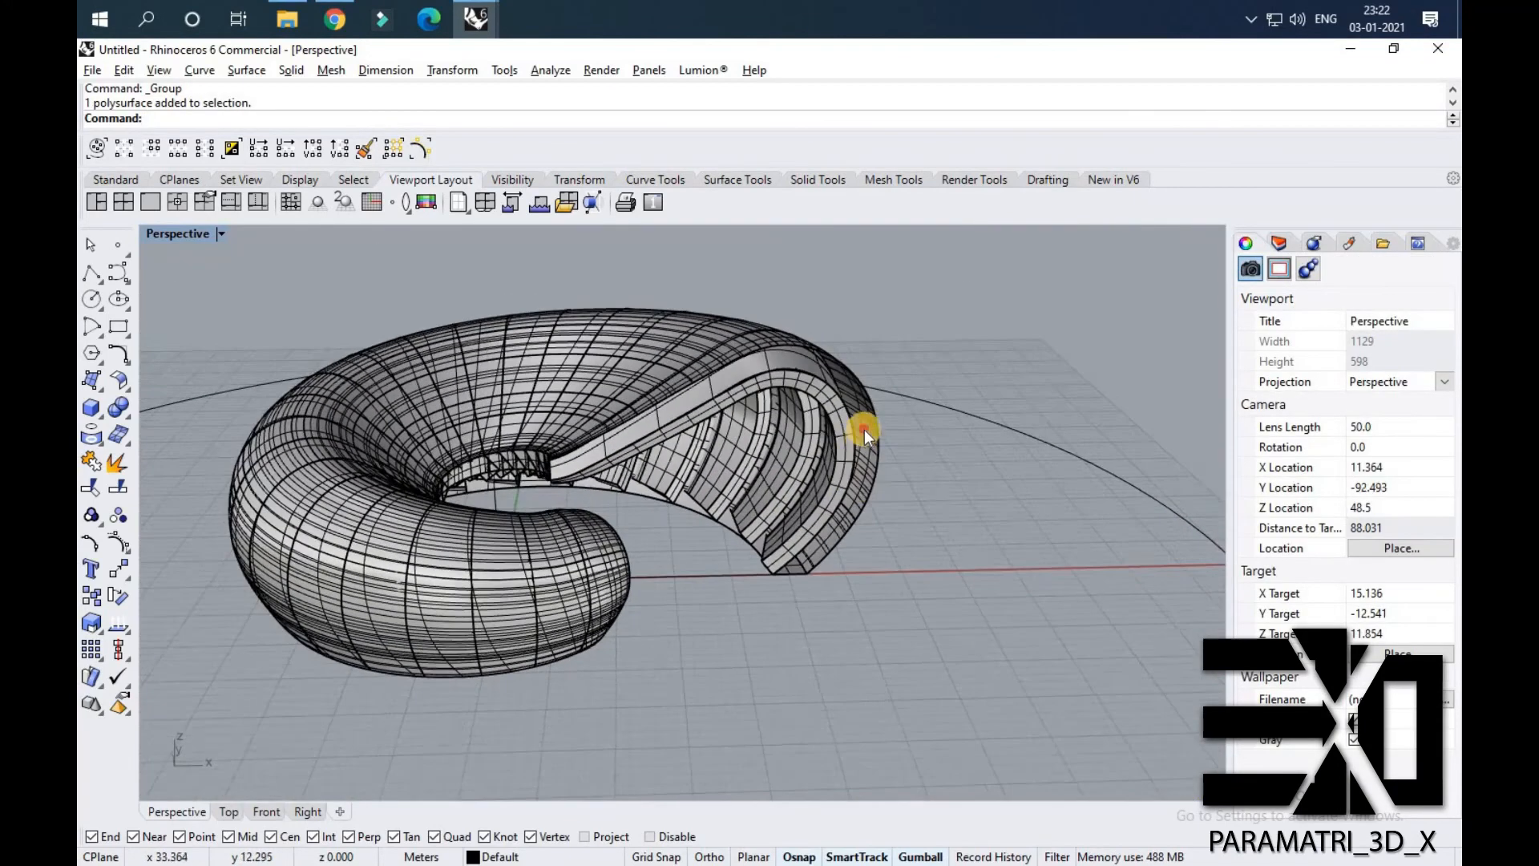
Delete the smooth outer shell that covers the ring's rib bands.
{"action": "scroll", "coordinate": [864, 429], "scroll_direction": "up", "scroll_amount": 5}
{"action": "left_click", "coordinate": [865, 433]}
{"action": "scroll", "coordinate": [681, 372], "scroll_direction": "down", "scroll_amount": 5}
{"action": "right_click_drag", "start_coordinate": [682, 372], "coordinate": [712, 415]}
{"action": "key", "text": "Delete"}
Select the open profile curve at the ring's open end and inspect the end band's inner corner.
{"action": "scroll", "coordinate": [822, 499], "scroll_direction": "up", "scroll_amount": 5}
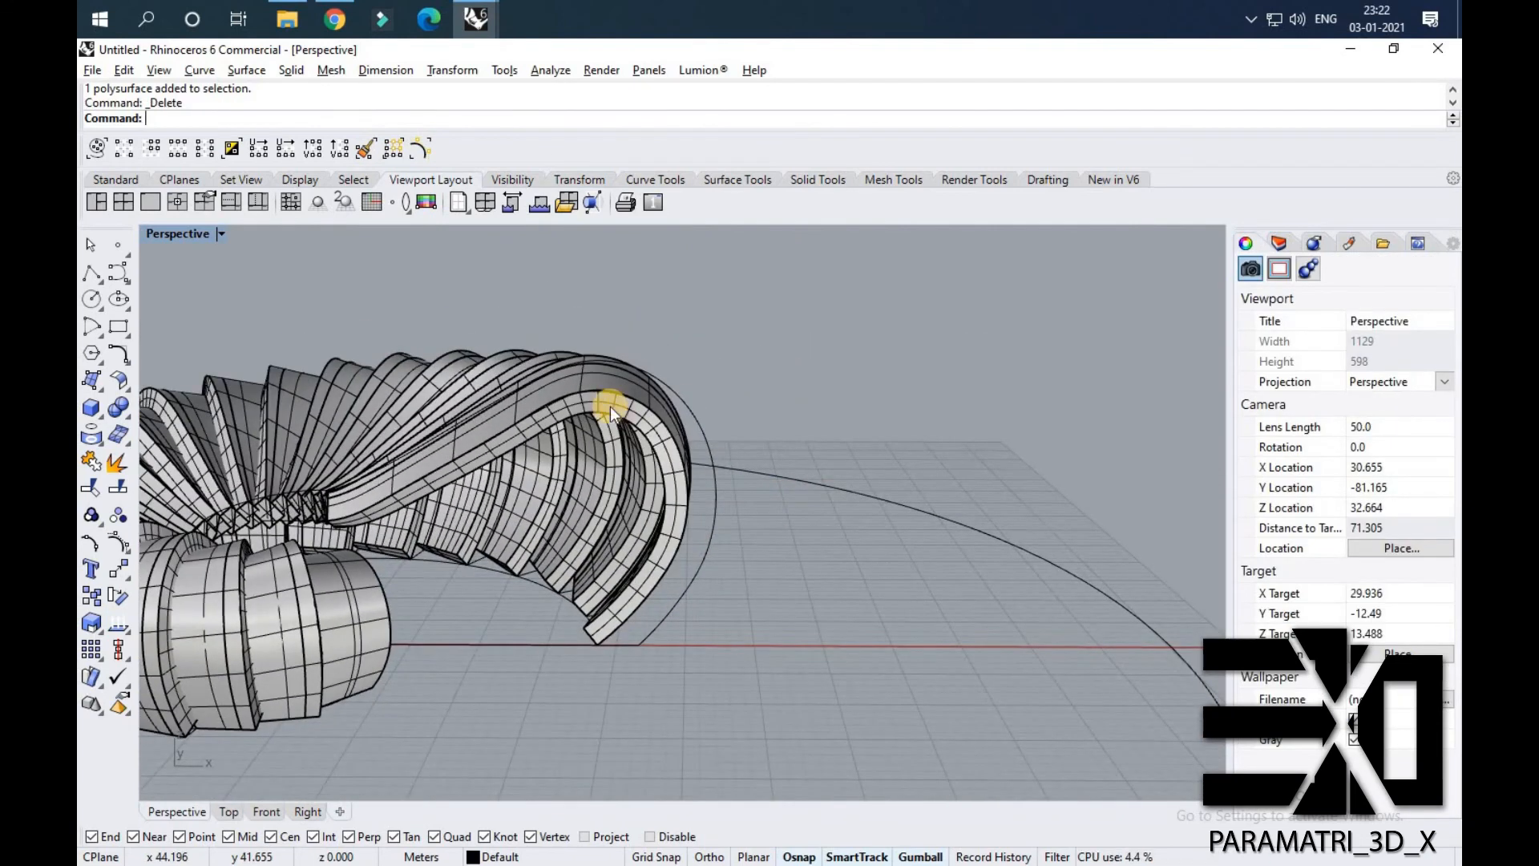
{"action": "left_click", "coordinate": [710, 536]}
{"action": "left_click", "coordinate": [721, 515]}
{"action": "left_click", "coordinate": [719, 503]}
{"action": "left_click", "coordinate": [319, 521]}
{"action": "scroll", "coordinate": [322, 521], "scroll_direction": "up", "scroll_amount": 7}
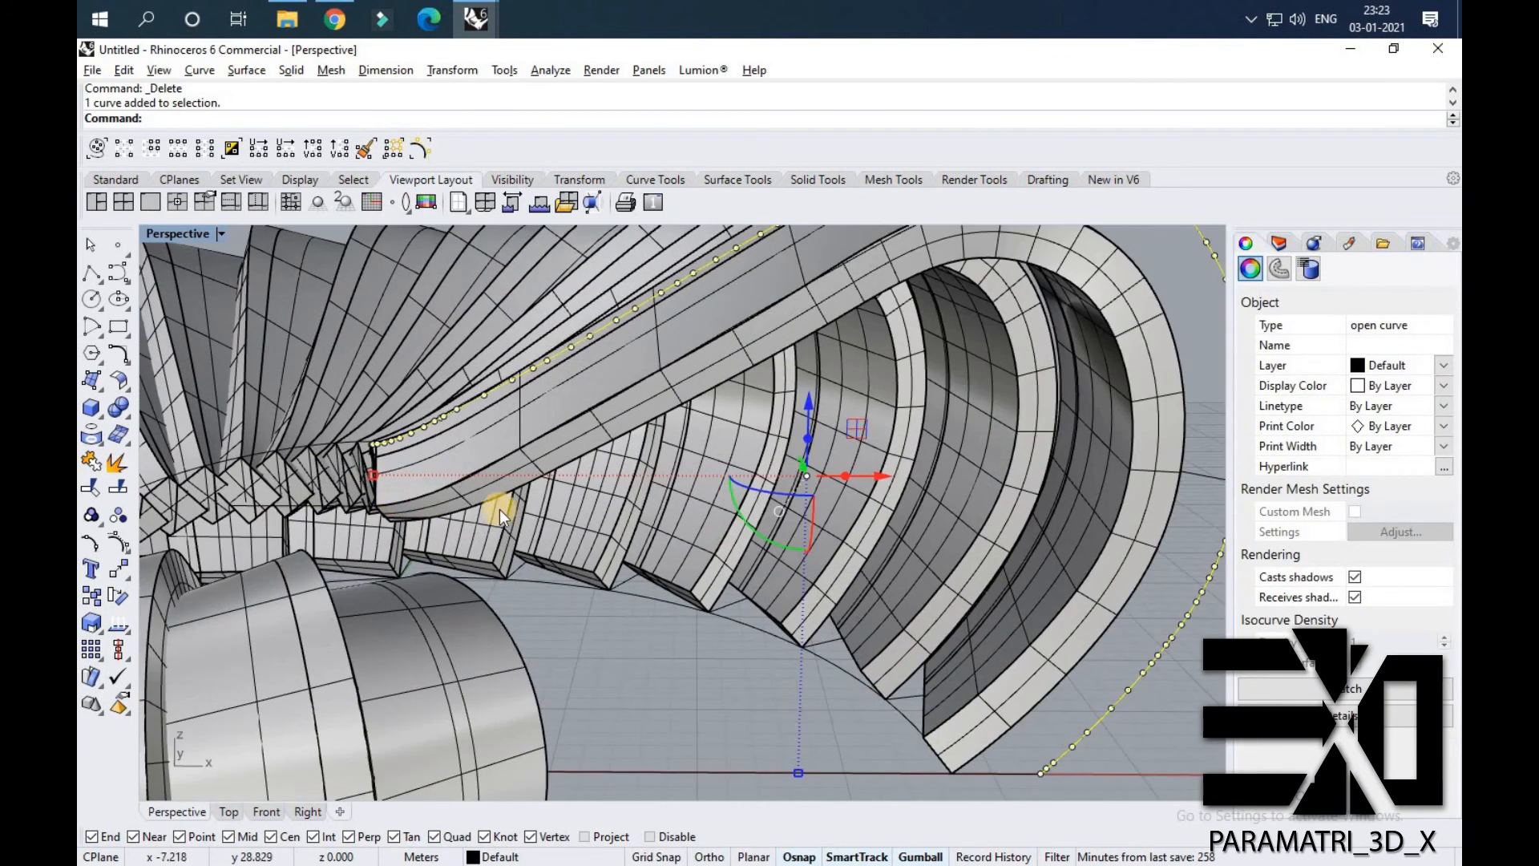
Draw a vertical line from the end band's inner corner down past the ground plane.
{"action": "right_click_drag", "start_coordinate": [327, 516], "coordinate": [359, 531]}
{"action": "type", "text": "line"}
{"action": "key", "text": "Return"}
{"action": "type", "text": "v"}
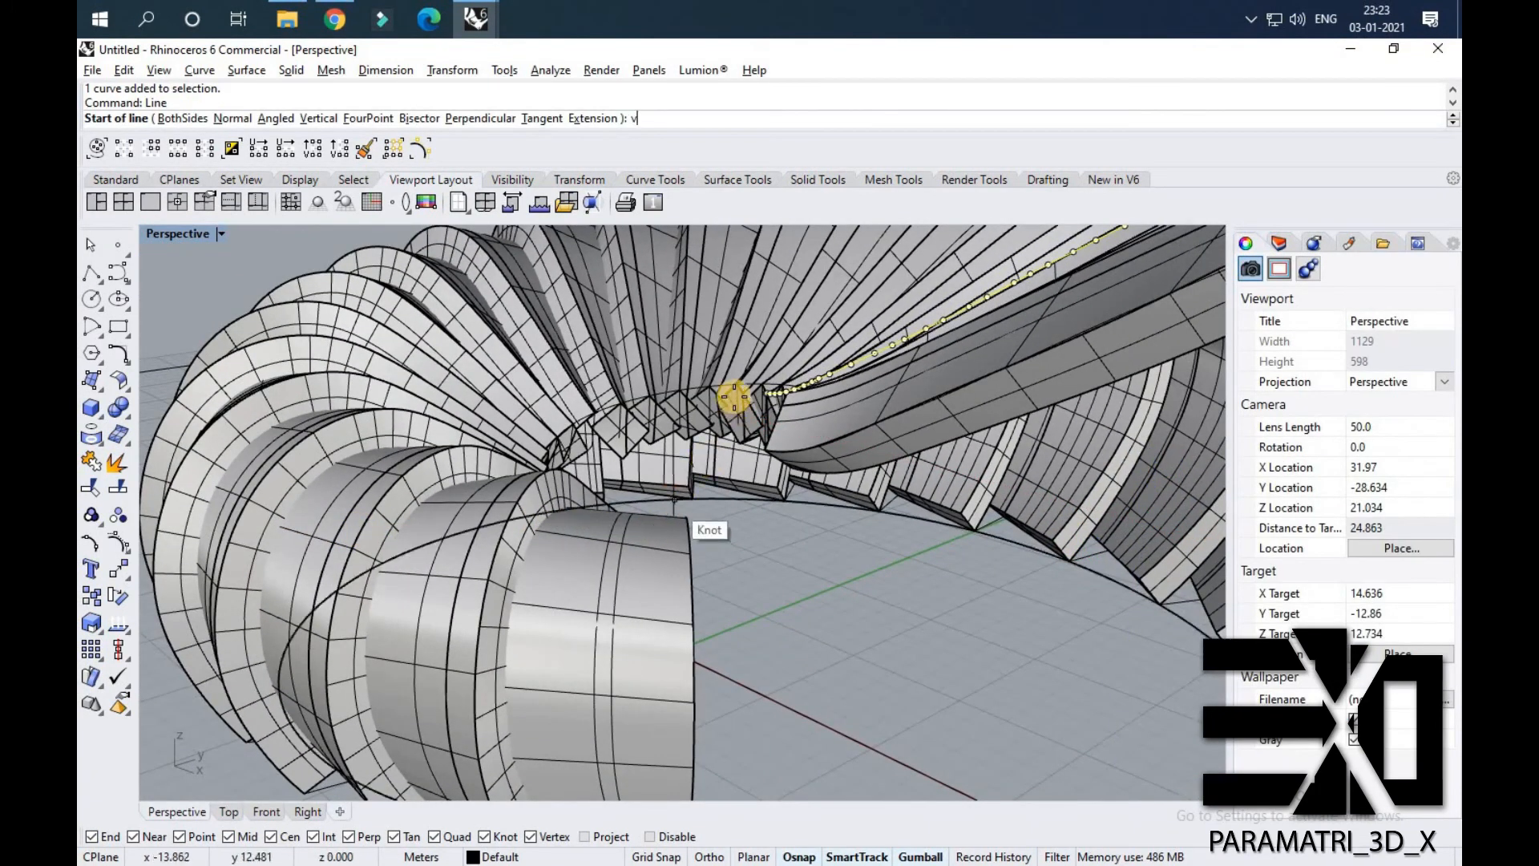
{"action": "key", "text": "Return"}
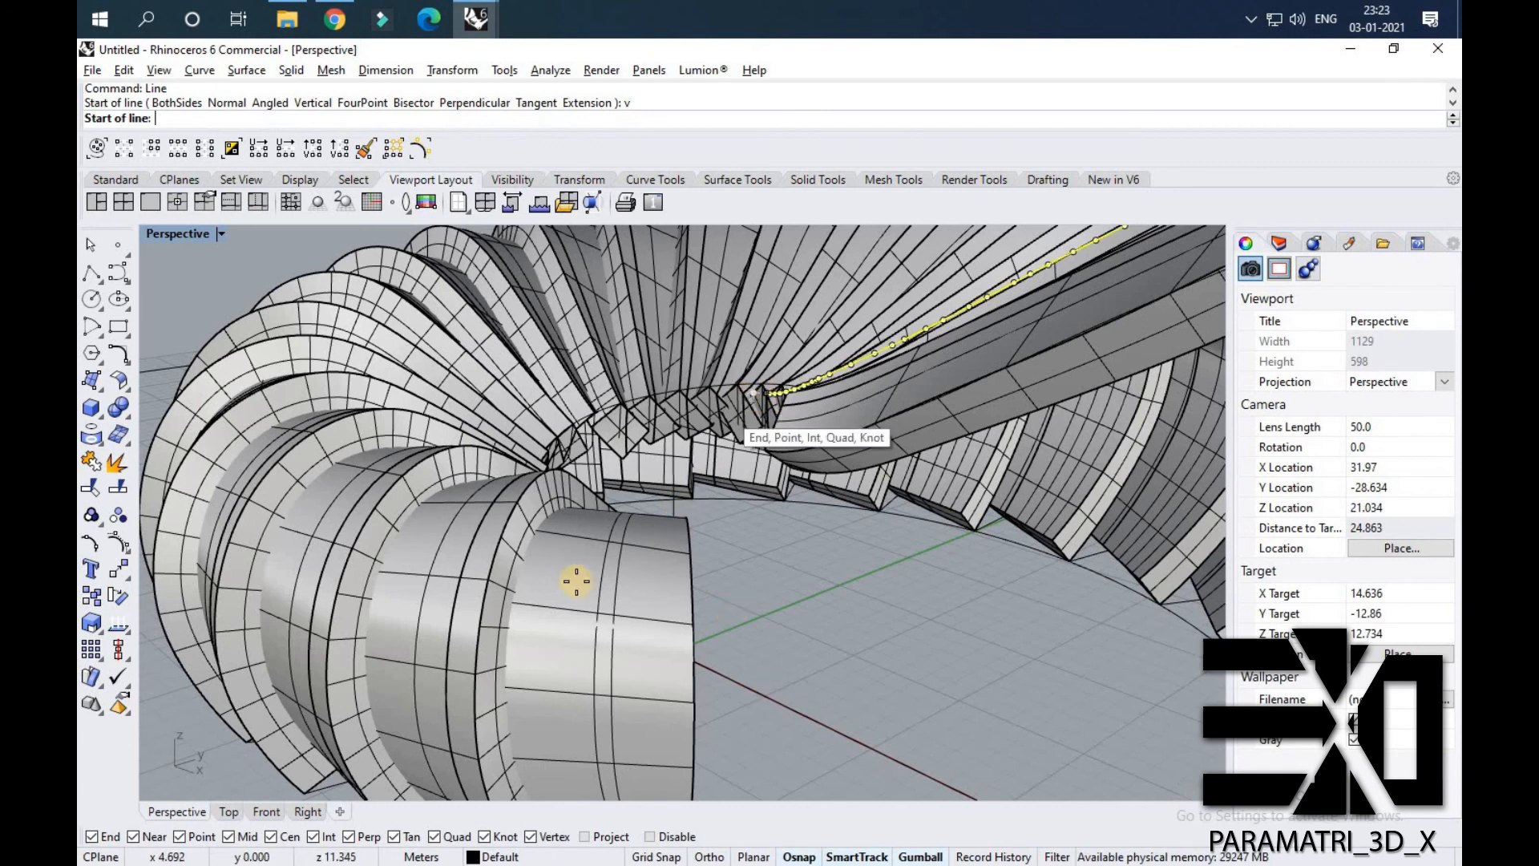
{"action": "scroll", "coordinate": [784, 598], "scroll_direction": "down", "scroll_amount": 10}
{"action": "right_click_drag", "start_coordinate": [786, 598], "coordinate": [499, 610]}
{"action": "scroll", "coordinate": [361, 630], "scroll_direction": "up", "scroll_amount": 10}
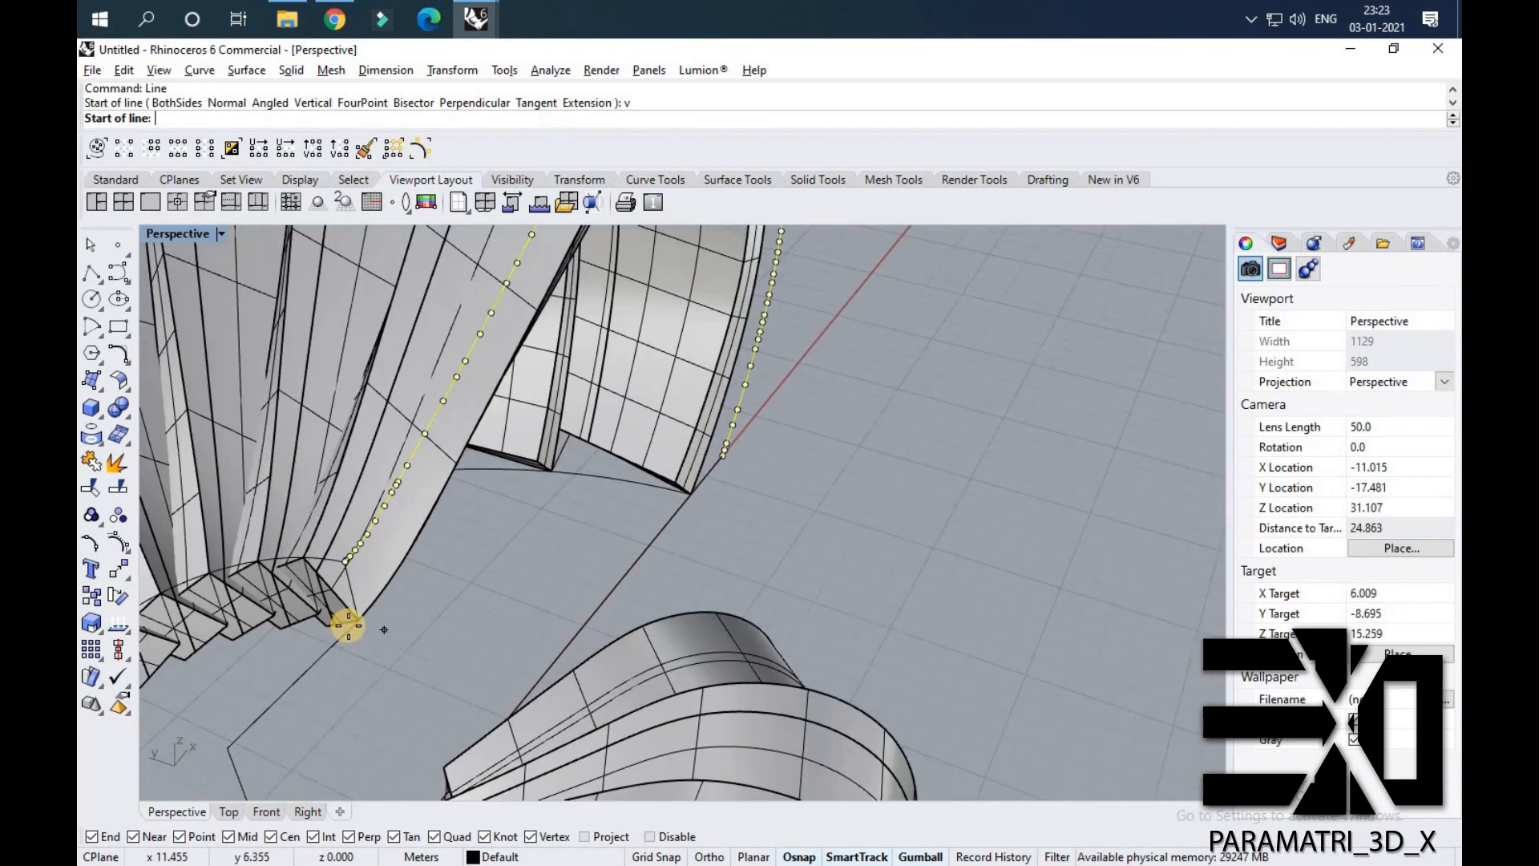
{"action": "left_click", "coordinate": [352, 627]}
{"action": "scroll", "coordinate": [440, 447], "scroll_direction": "down", "scroll_amount": 5}
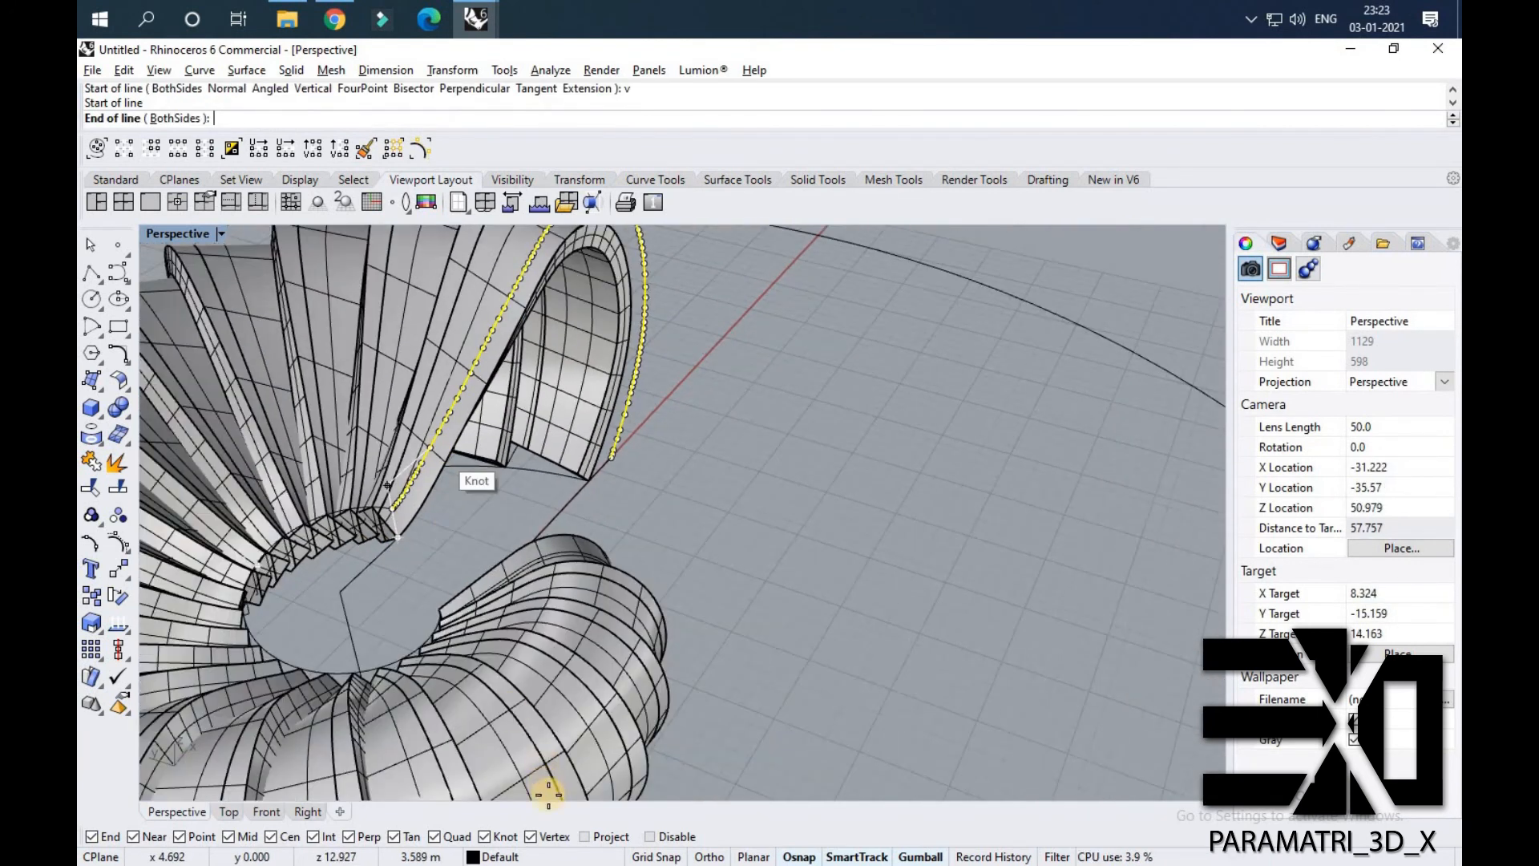
{"action": "scroll", "coordinate": [548, 793], "scroll_direction": "down", "scroll_amount": 6}
{"action": "left_click", "coordinate": [584, 605]}
Move the grouped grid panel from its lower inner corner to the vertical line's ground-level point at the ring's open end.
{"action": "right_click_drag", "start_coordinate": [584, 605], "coordinate": [160, 537]}
{"action": "scroll", "coordinate": [498, 513], "scroll_direction": "down", "scroll_amount": 4}
{"action": "left_click", "coordinate": [816, 482]}
{"action": "scroll", "coordinate": [830, 483], "scroll_direction": "up", "scroll_amount": 8}
{"action": "left_click_drag", "start_coordinate": [920, 396], "coordinate": [1081, 527]}
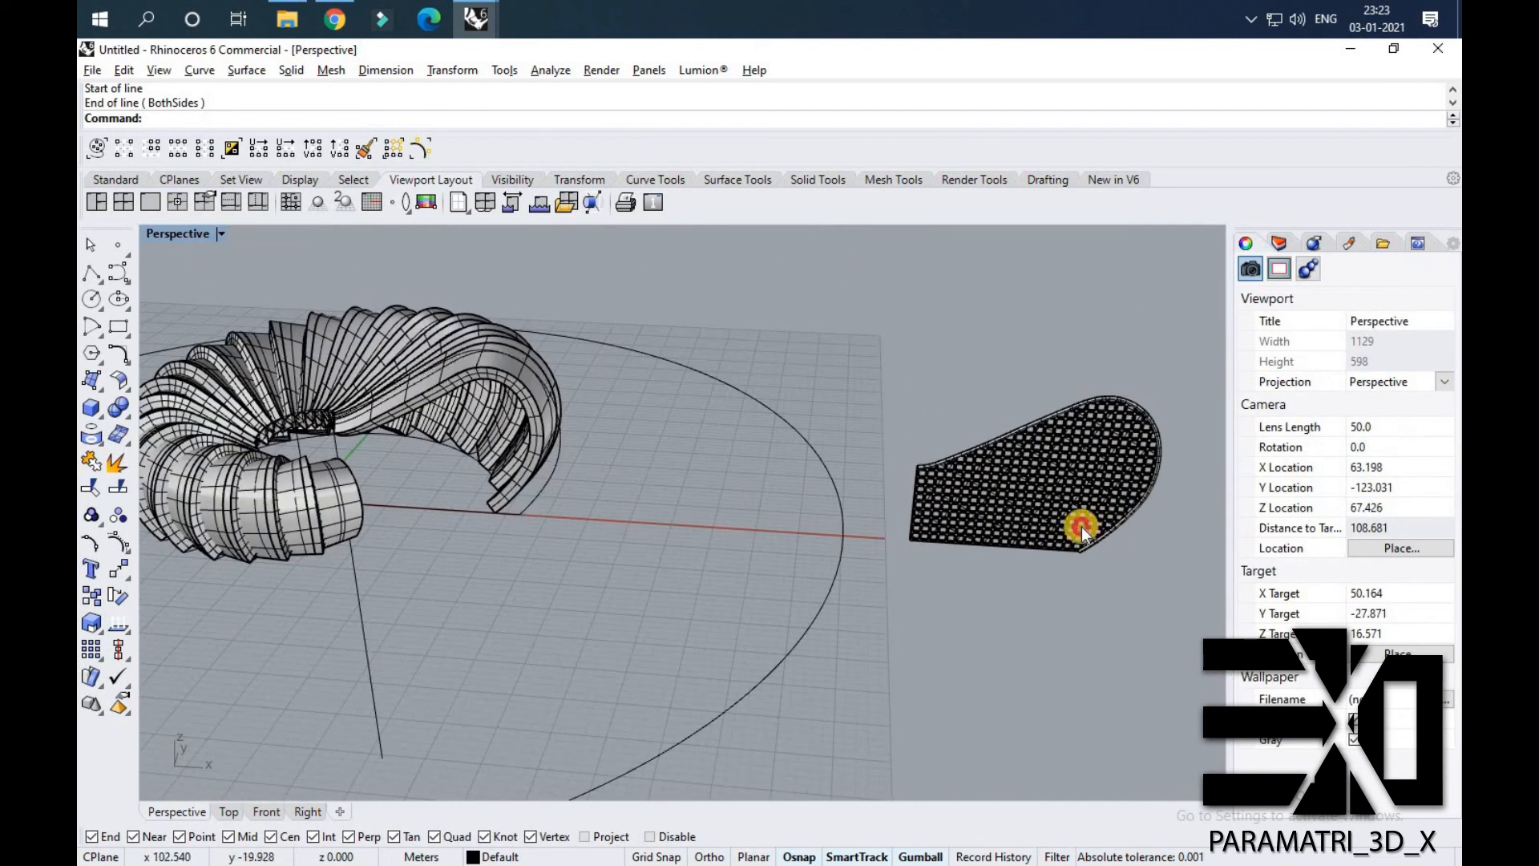
{"action": "scroll", "coordinate": [918, 493], "scroll_direction": "up", "scroll_amount": 6}
{"action": "scroll", "coordinate": [921, 535], "scroll_direction": "up", "scroll_amount": 8}
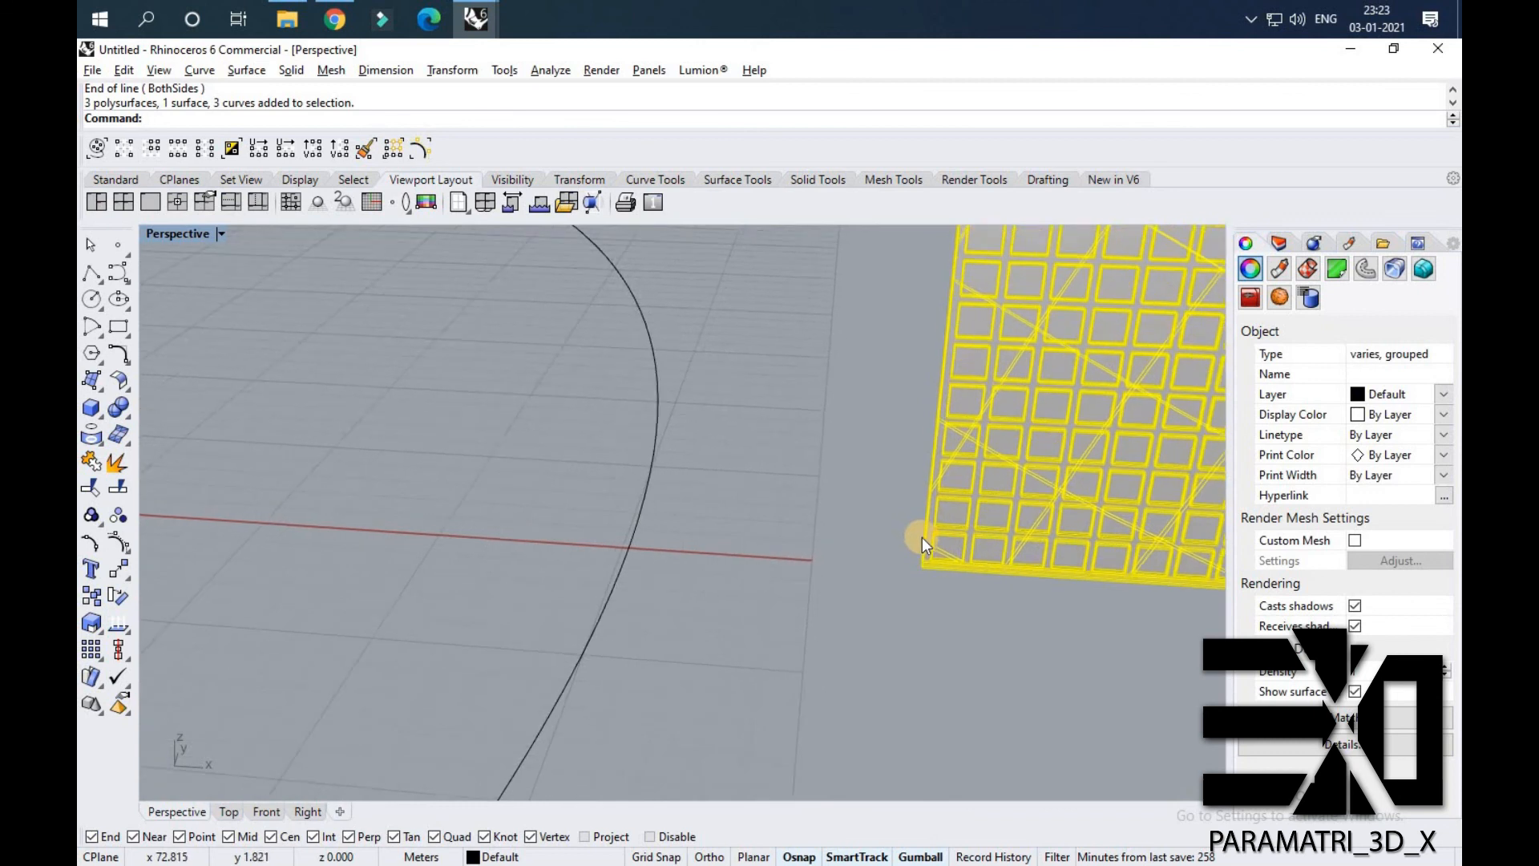
{"action": "type", "text": "move"}
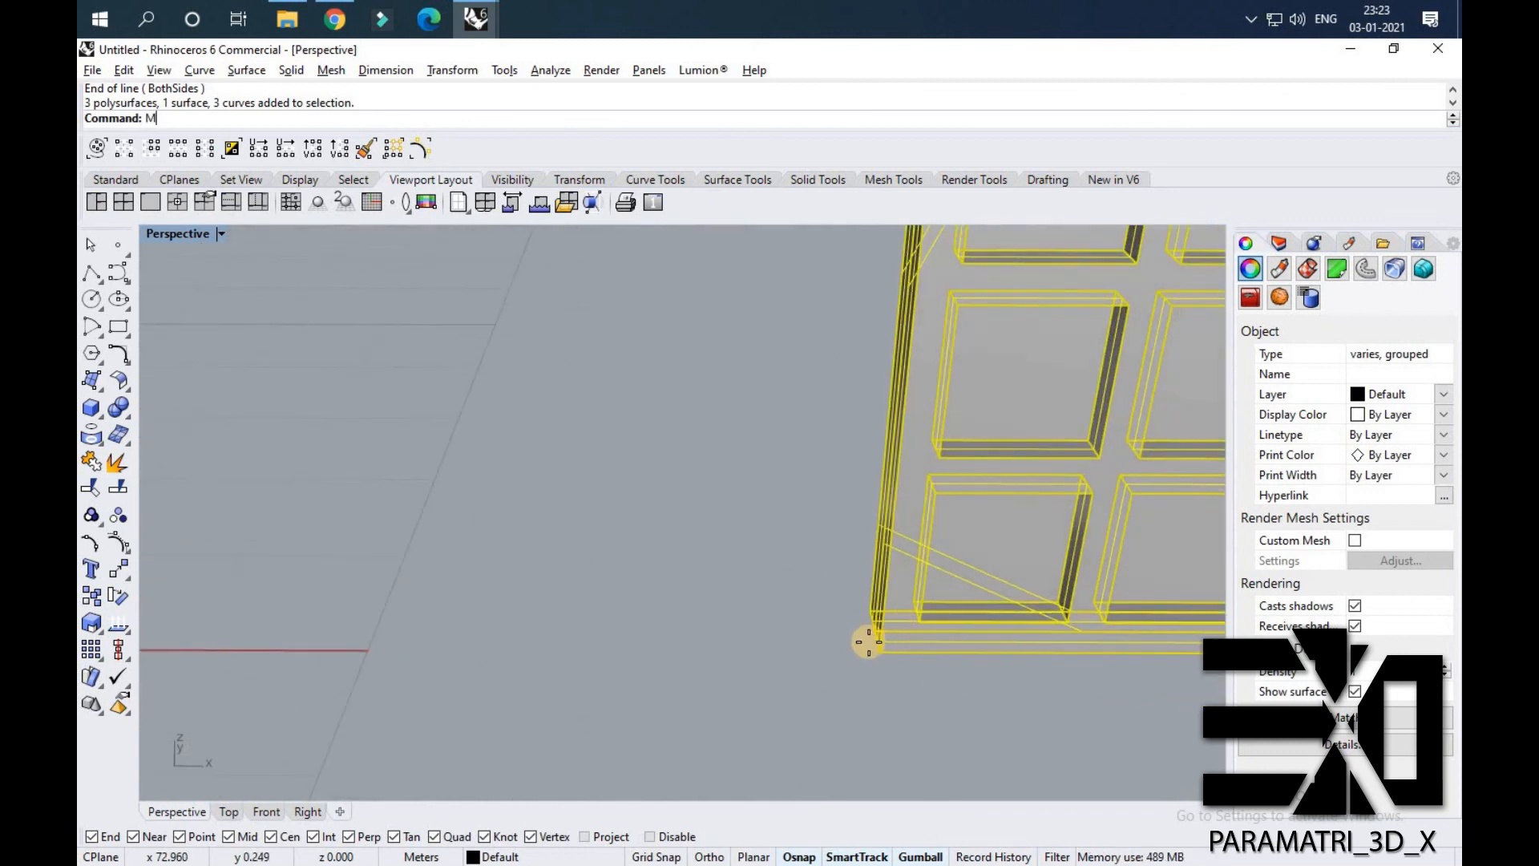
{"action": "key", "text": "Return"}
{"action": "scroll", "coordinate": [874, 626], "scroll_direction": "up", "scroll_amount": 4}
{"action": "left_click", "coordinate": [1012, 569]}
{"action": "scroll", "coordinate": [1026, 576], "scroll_direction": "down", "scroll_amount": 15}
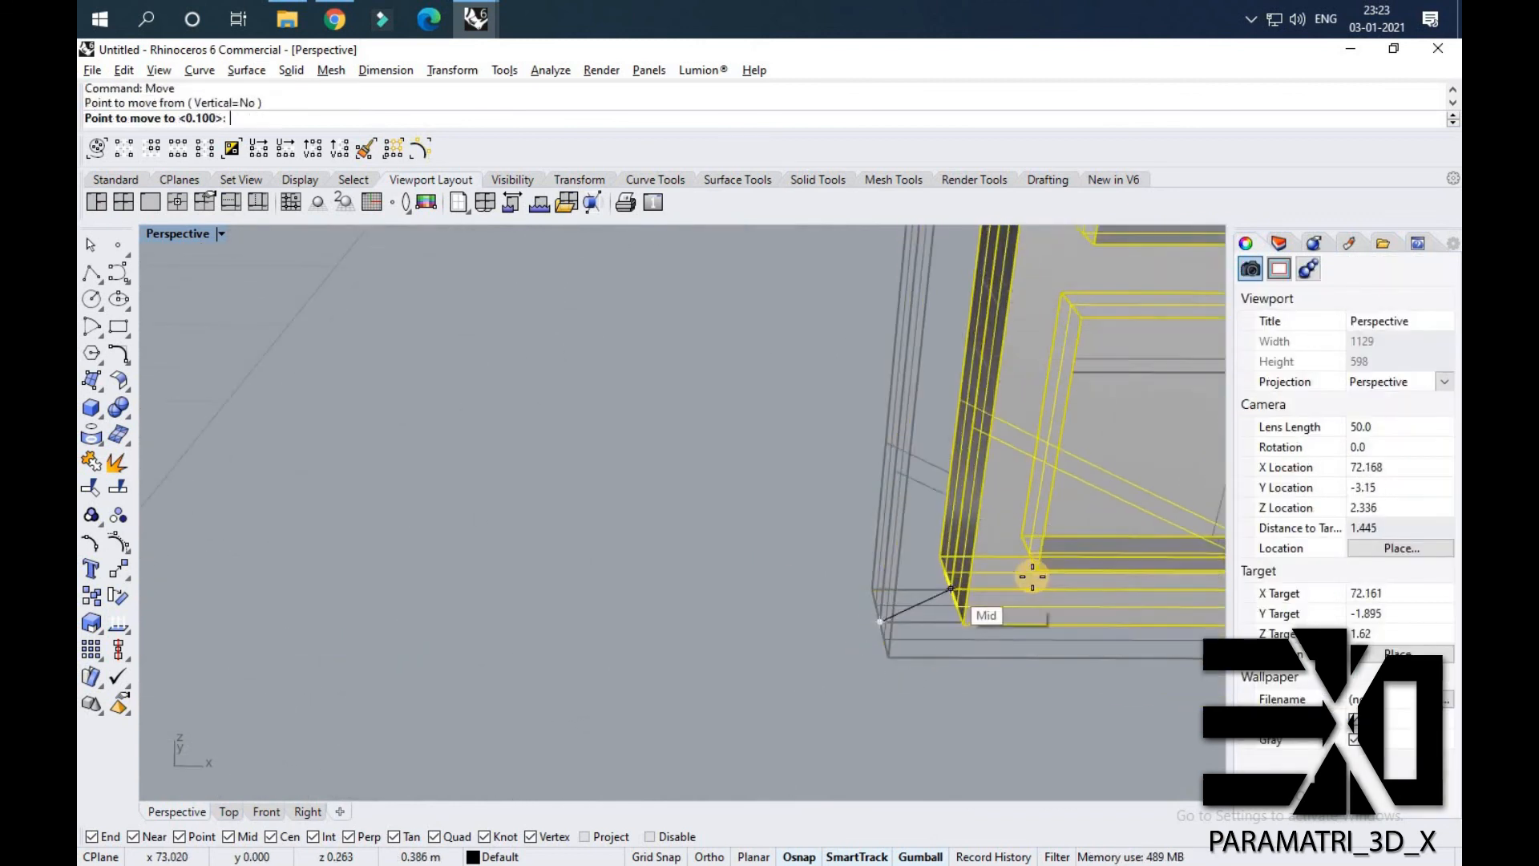
{"action": "scroll", "coordinate": [460, 554], "scroll_direction": "up", "scroll_amount": 8}
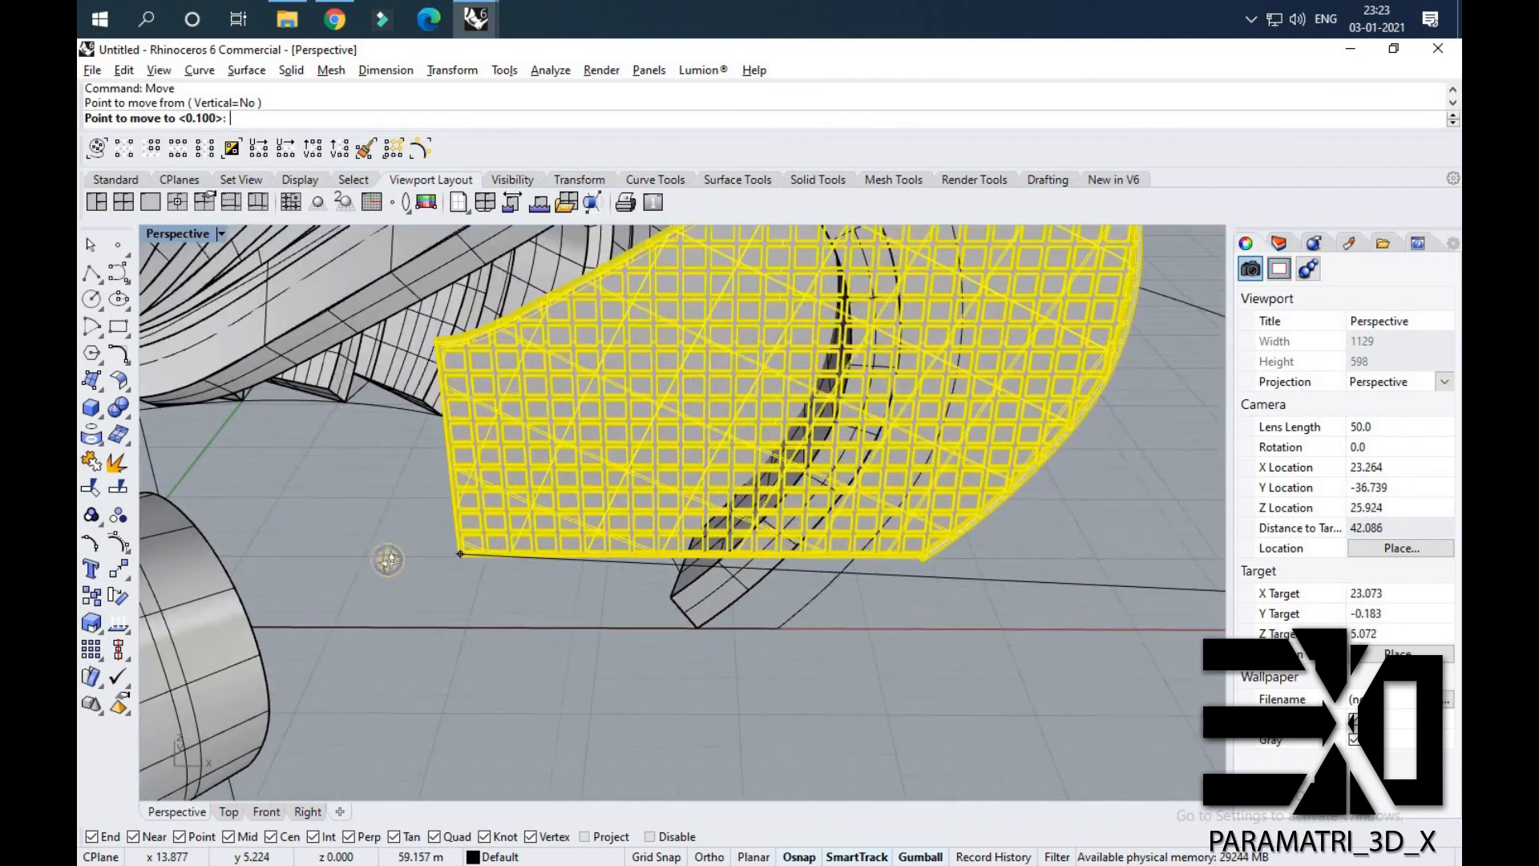
{"action": "left_click", "coordinate": [320, 533]}
{"action": "key", "text": "Escape"}
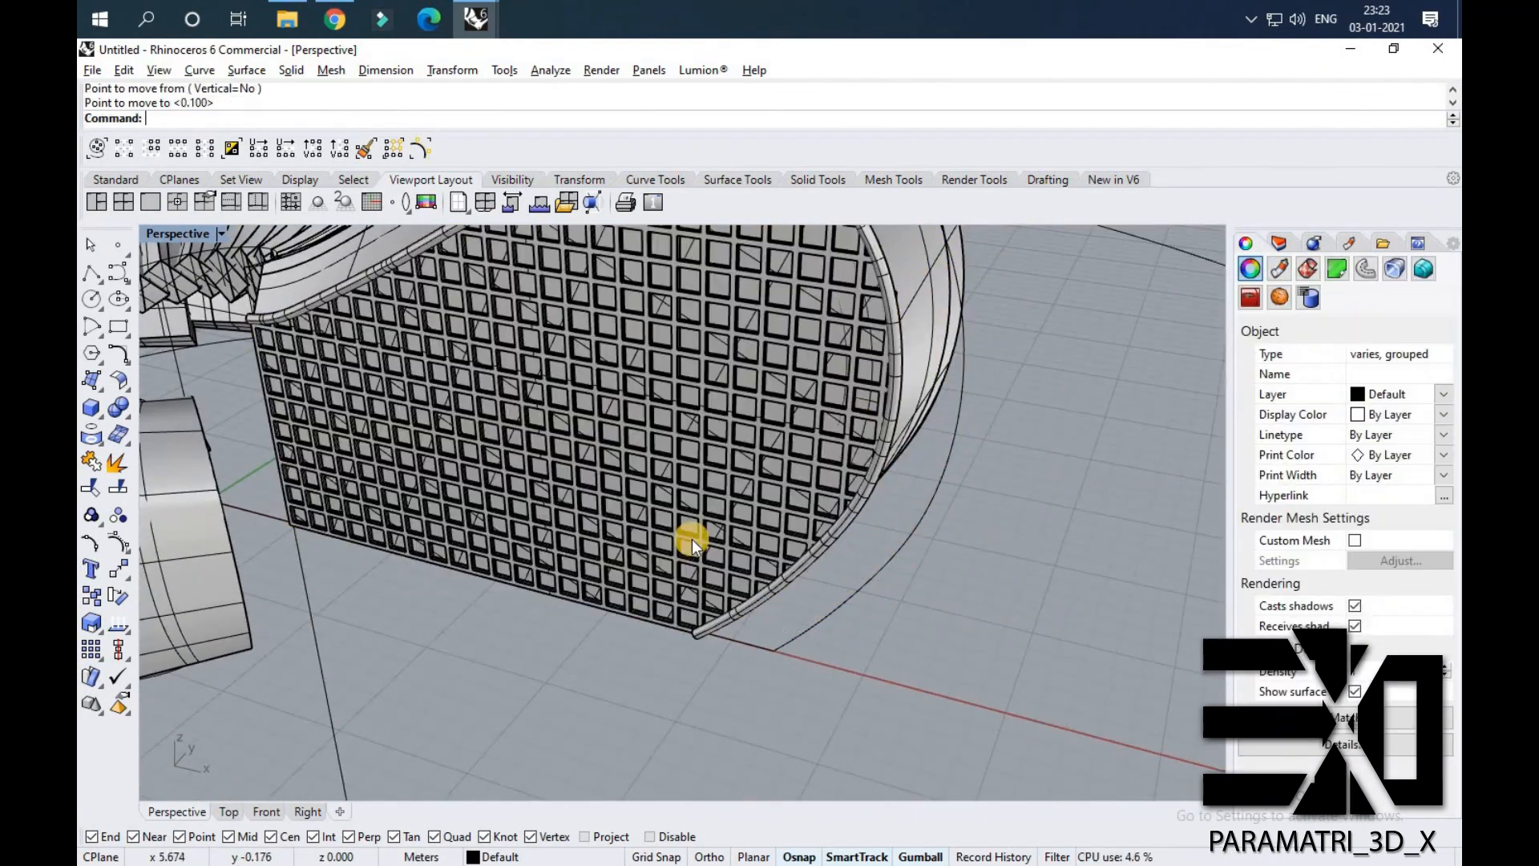
Draw a circle of about 4.7 m radius centred on the origin, reaching the grid panel's lower inner corner.
{"action": "scroll", "coordinate": [691, 538], "scroll_direction": "down", "scroll_amount": 10}
{"action": "right_click_drag", "start_coordinate": [614, 444], "coordinate": [758, 459]}
{"action": "scroll", "coordinate": [705, 460], "scroll_direction": "up", "scroll_amount": 2}
{"action": "right_click_drag", "start_coordinate": [701, 556], "coordinate": [401, 367]}
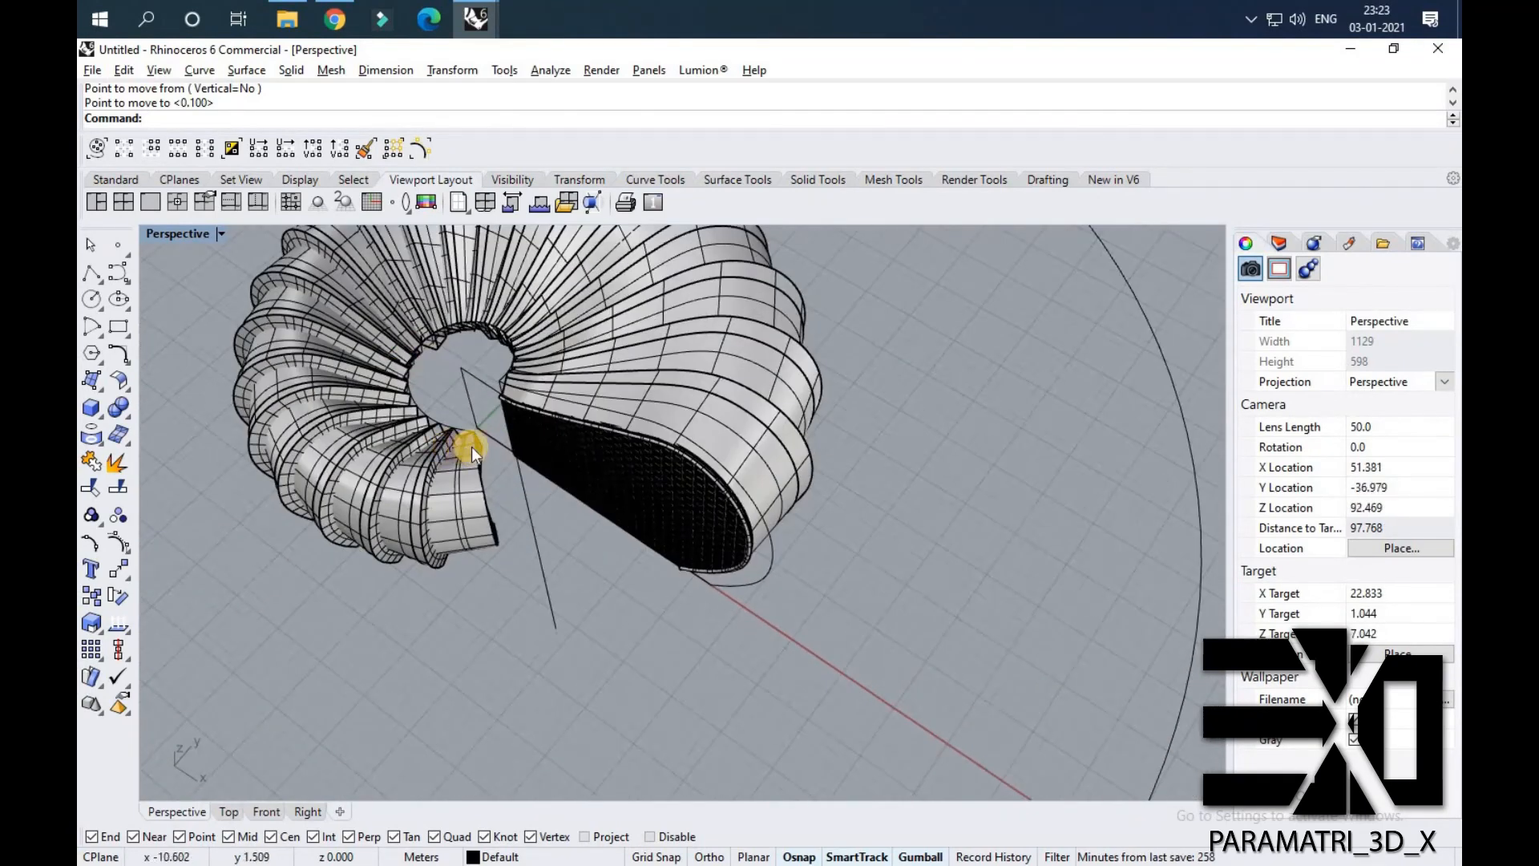
{"action": "scroll", "coordinate": [472, 446], "scroll_direction": "up", "scroll_amount": 8}
{"action": "right_click_drag", "start_coordinate": [401, 421], "coordinate": [632, 533]}
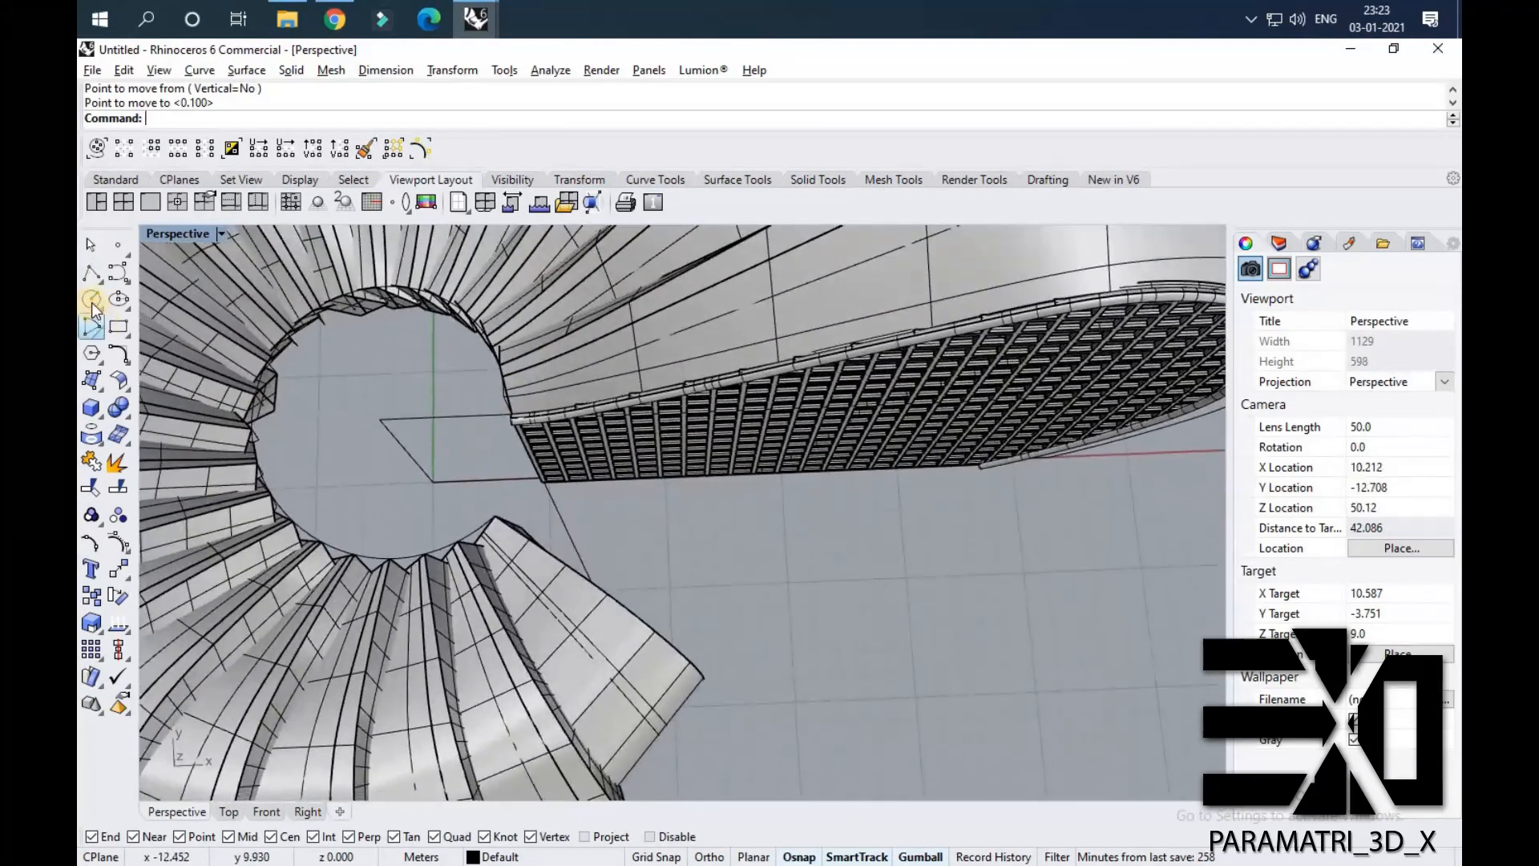
{"action": "left_click", "coordinate": [434, 482]}
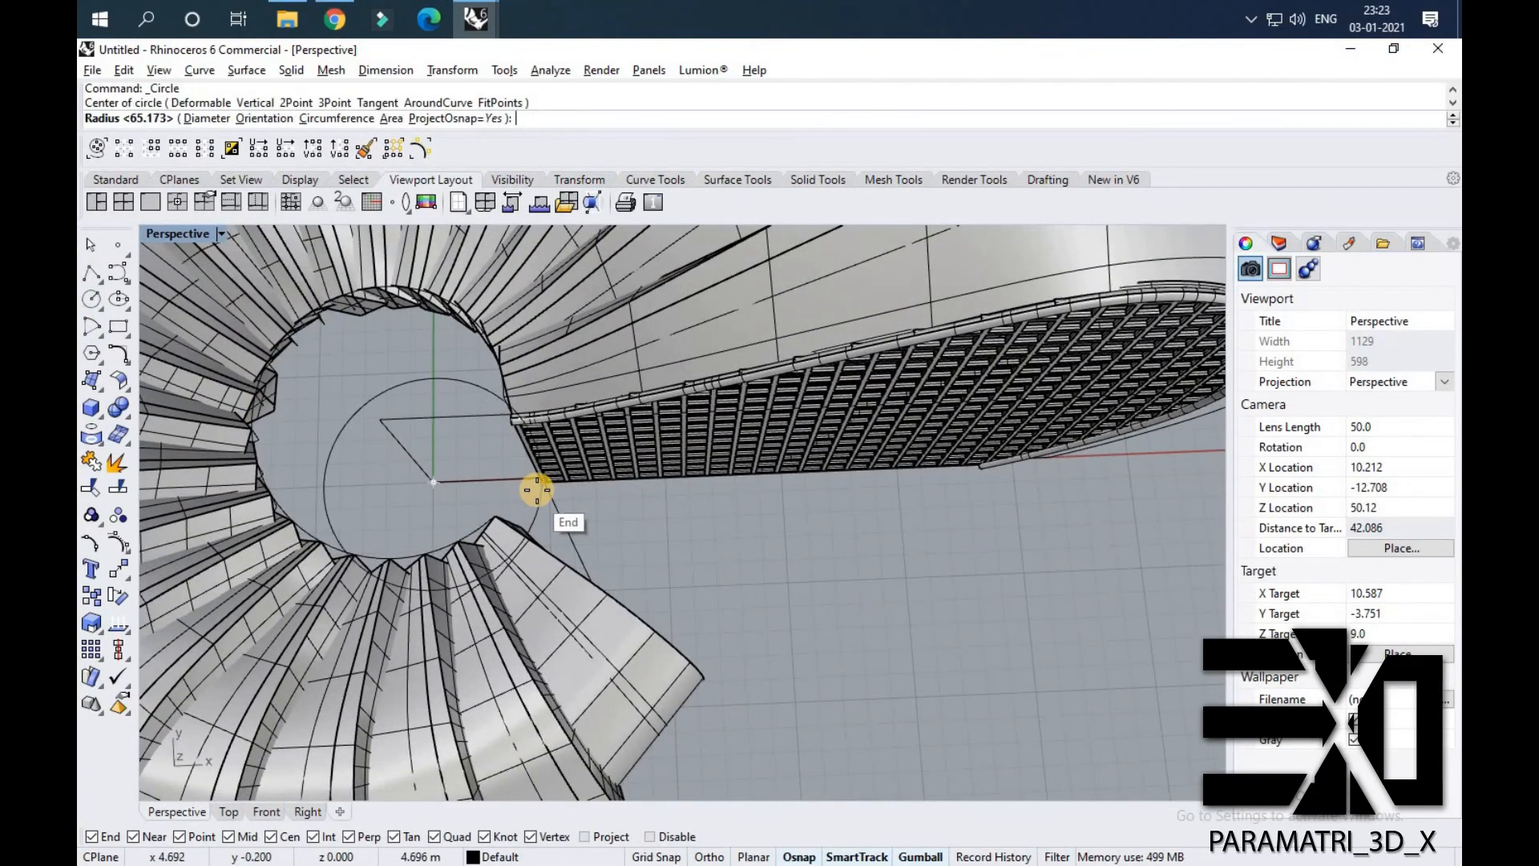
{"action": "left_click", "coordinate": [537, 512]}
{"action": "key", "text": "Up"}
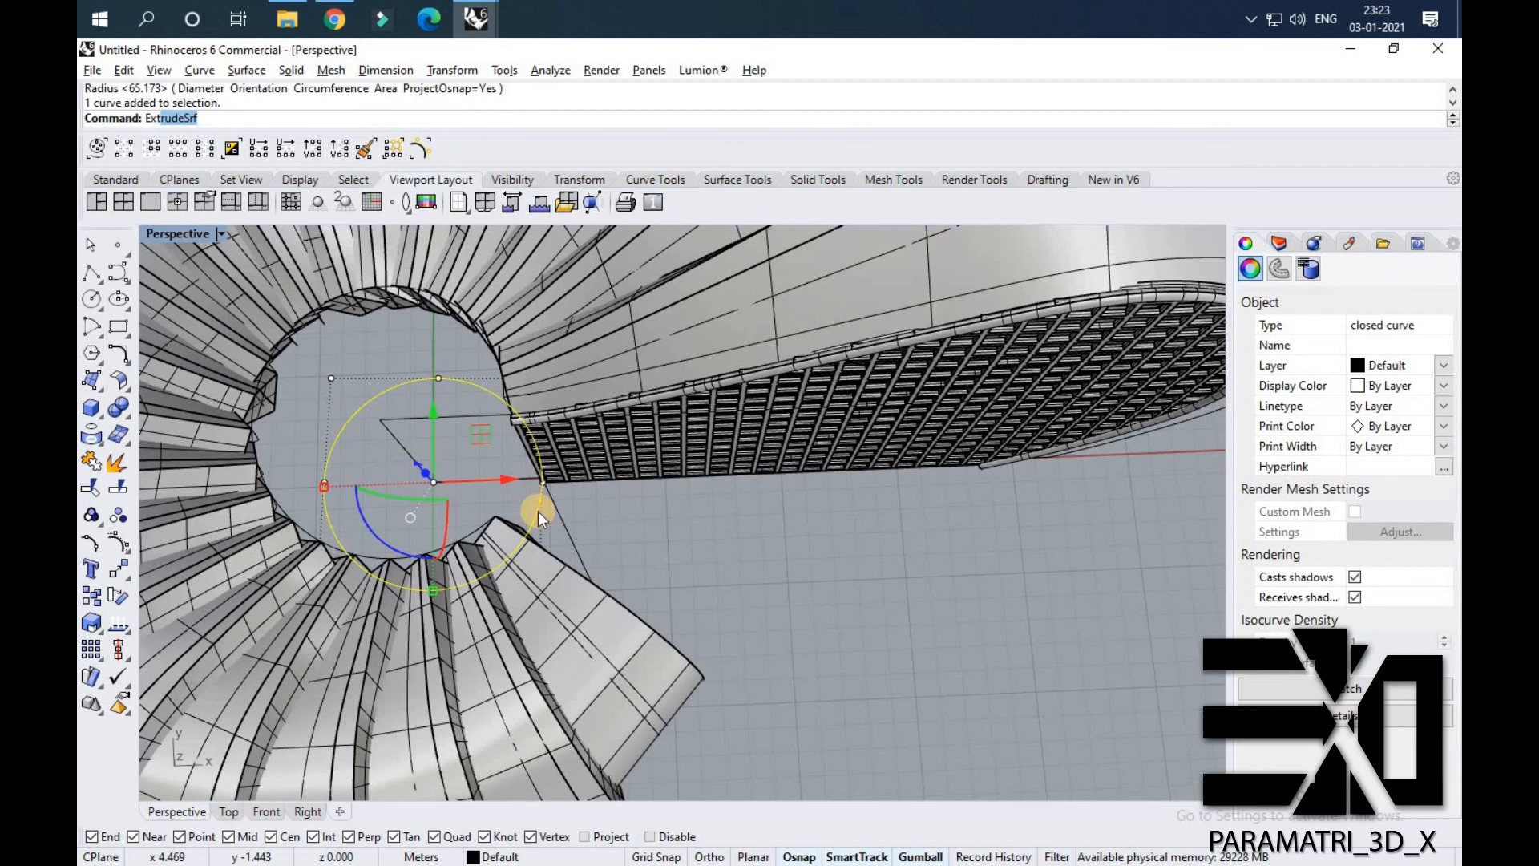
{"action": "key", "text": "Return"}
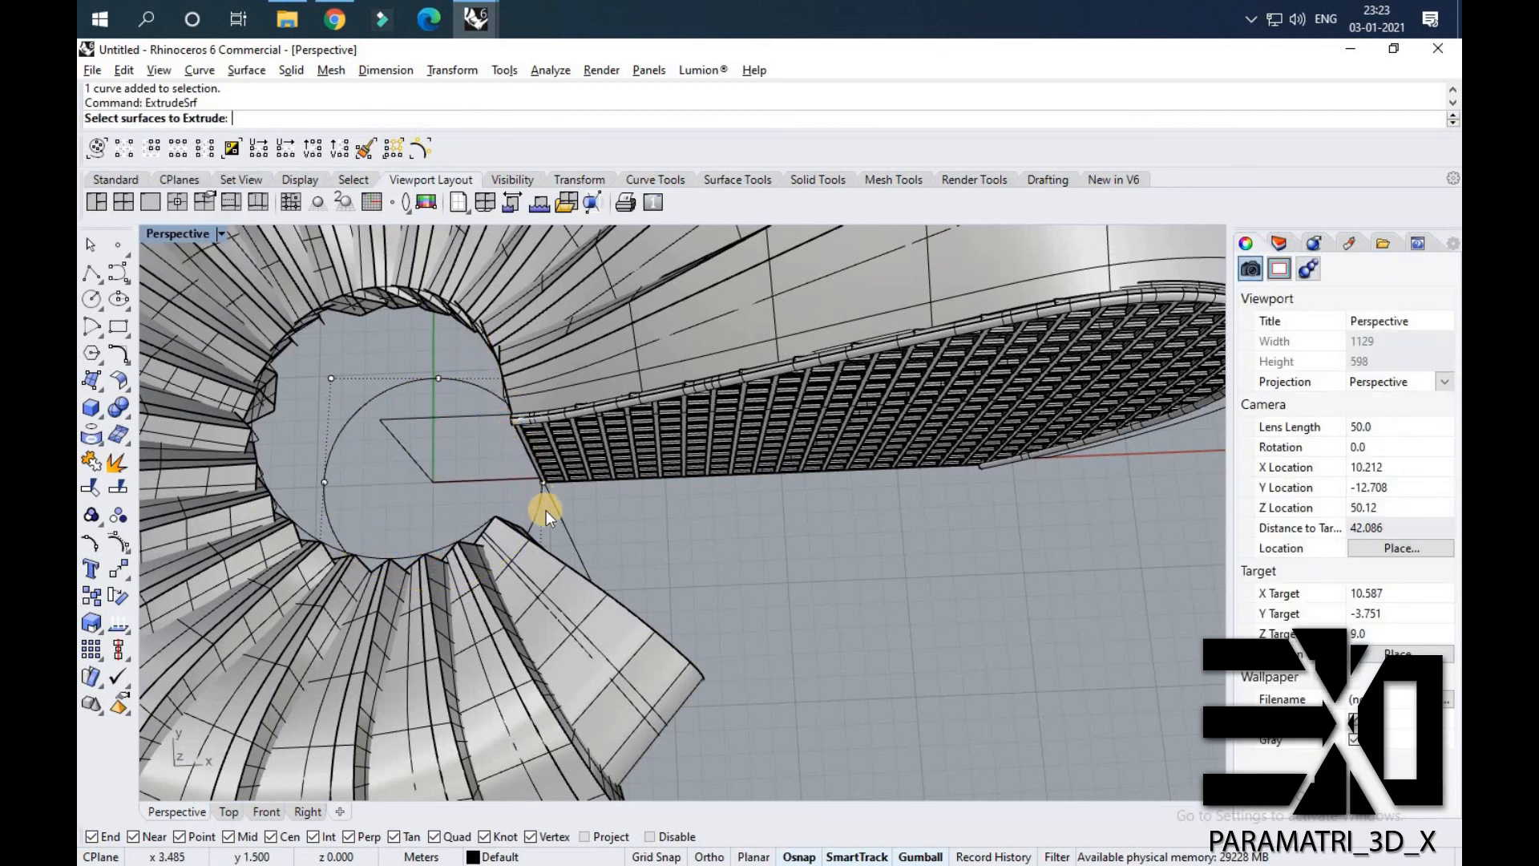
{"action": "key", "text": "Return"}
Extrude the origin-centred circle upward as a solid about 11.1 m tall, snapping its height to a rib end point at the ring's inner edge.
{"action": "type", "text": "Extru"}
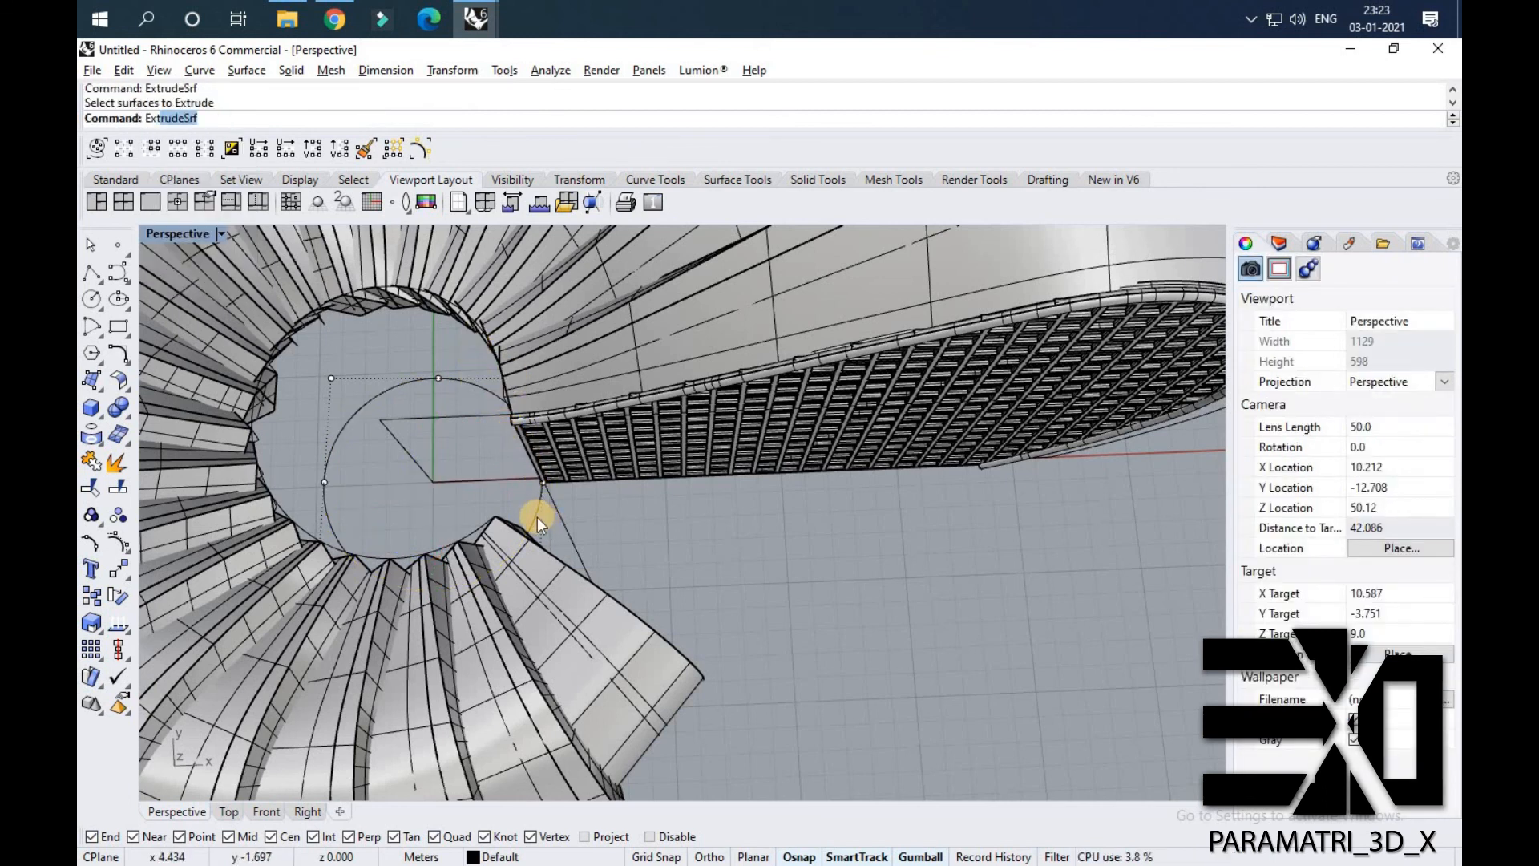
{"action": "type", "text": "deCrv"}
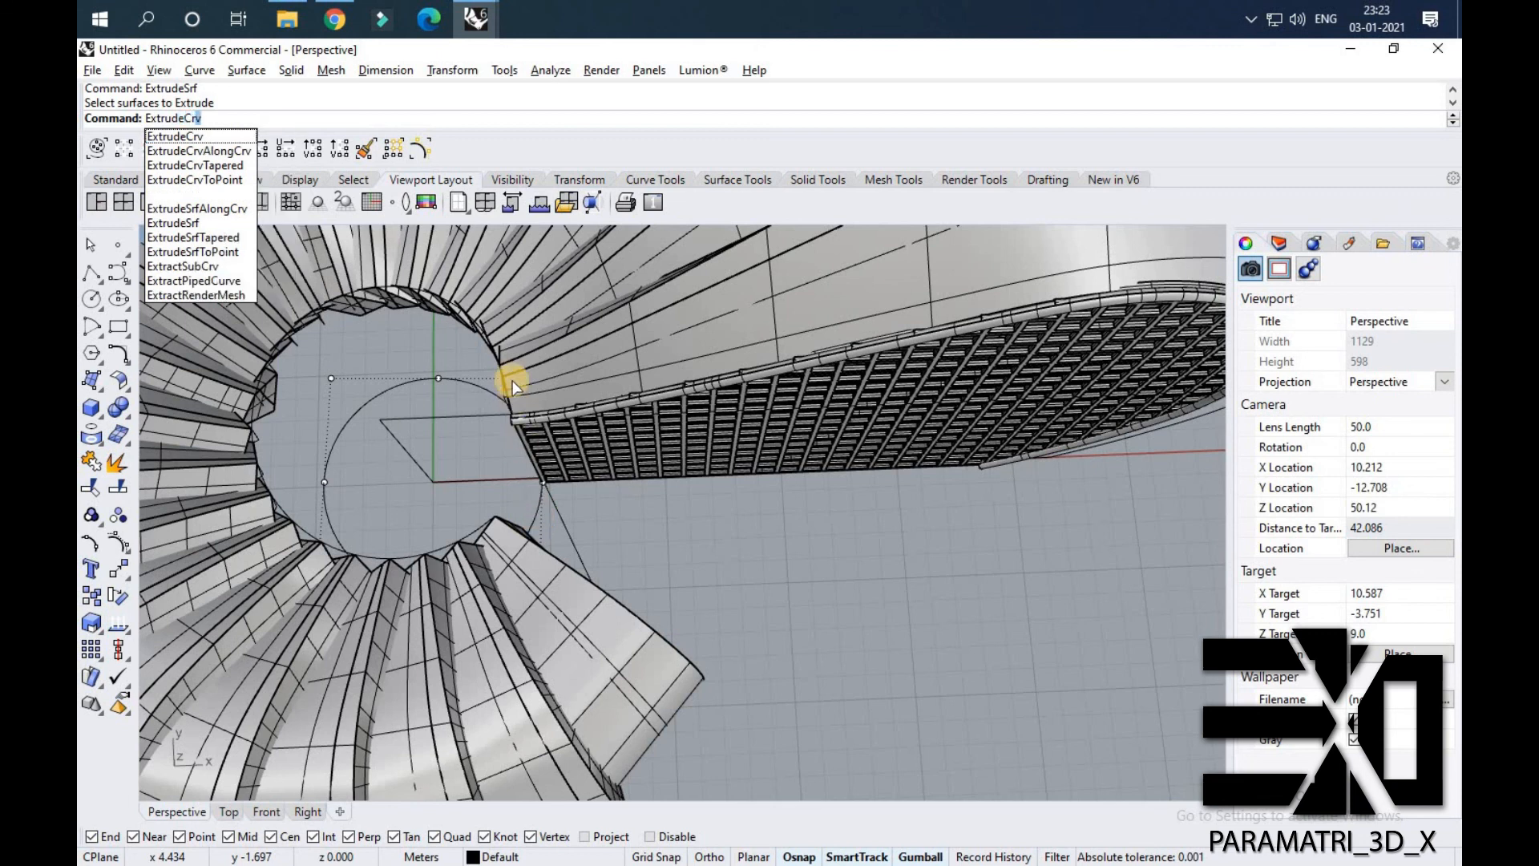
{"action": "key", "text": "Return"}
{"action": "left_click", "coordinate": [536, 508]}
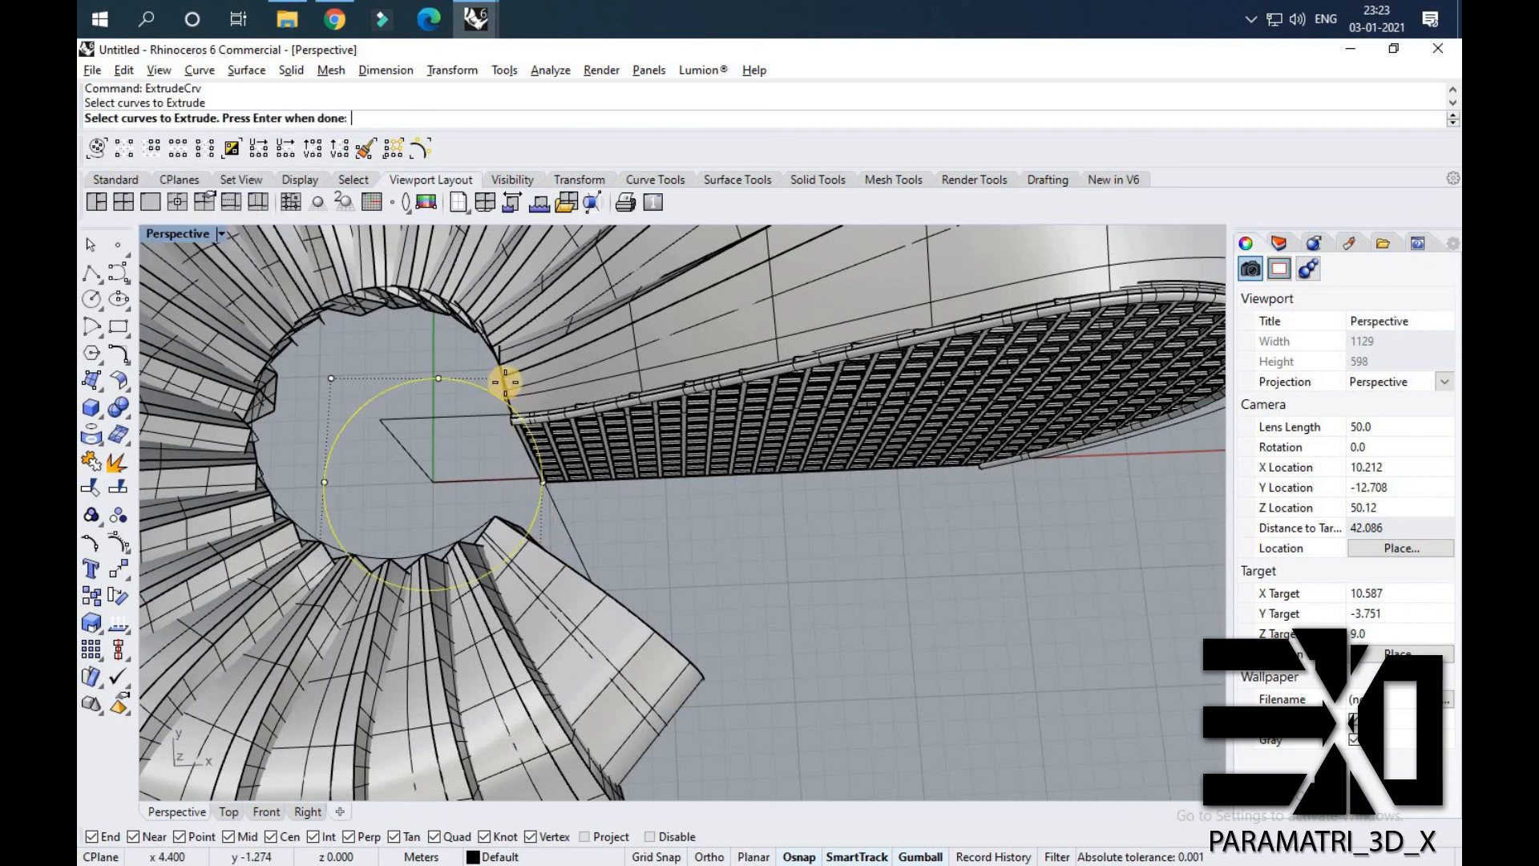
{"action": "key", "text": "Return"}
{"action": "right_click_drag", "start_coordinate": [612, 330], "coordinate": [442, 524]}
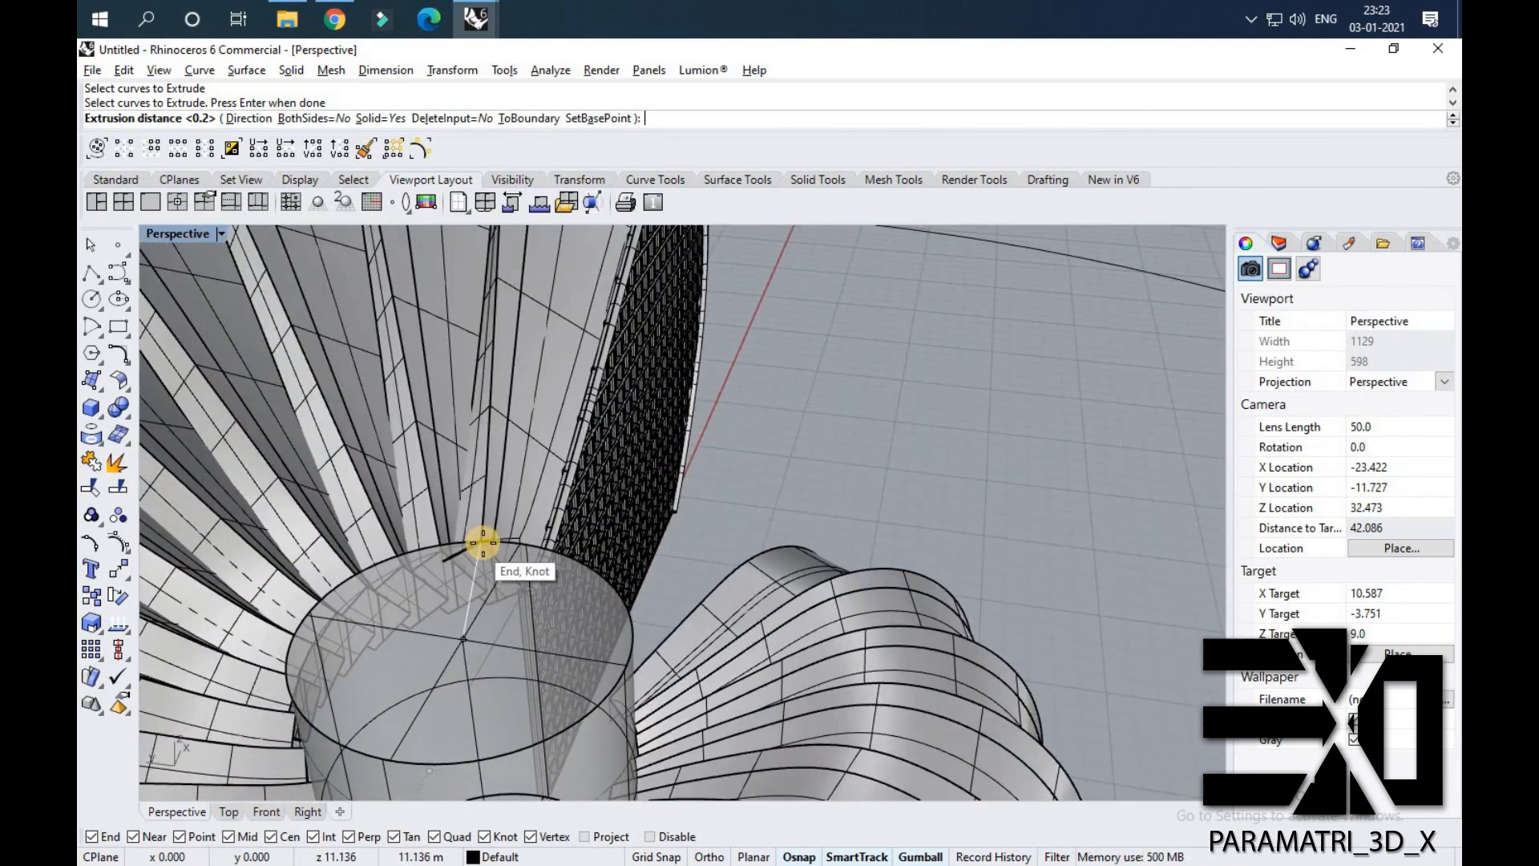
{"action": "left_click", "coordinate": [483, 541]}
Examine how the central cylinder meets the rib bands and the grid panel, from close up and from a distance.
{"action": "scroll", "coordinate": [409, 505], "scroll_direction": "down", "scroll_amount": 10}
{"action": "right_click_drag", "start_coordinate": [208, 385], "coordinate": [653, 474]}
{"action": "scroll", "coordinate": [642, 472], "scroll_direction": "up", "scroll_amount": 8}
{"action": "scroll", "coordinate": [523, 642], "scroll_direction": "down", "scroll_amount": 8}
{"action": "scroll", "coordinate": [548, 690], "scroll_direction": "up", "scroll_amount": 6}
{"action": "right_click_drag", "start_coordinate": [543, 622], "coordinate": [638, 411]}
{"action": "scroll", "coordinate": [473, 530], "scroll_direction": "down", "scroll_amount": 4}
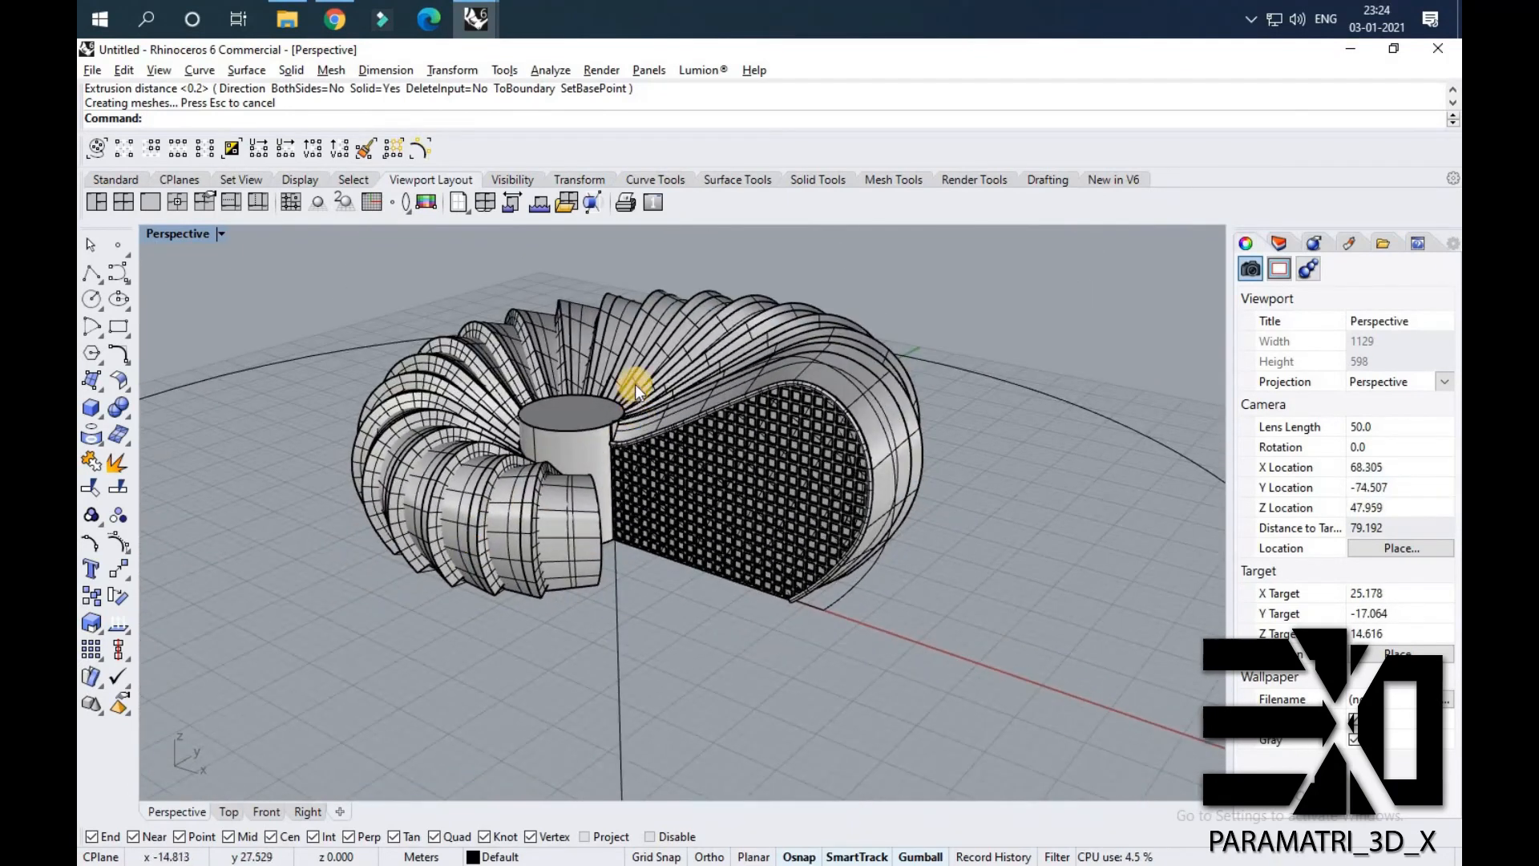
{"action": "scroll", "coordinate": [618, 467], "scroll_direction": "down", "scroll_amount": 2}
{"action": "mouse_move", "coordinate": [617, 467]}
{"action": "right_mouse_down"}
{"action": "mouse_move", "coordinate": [643, 446]}
{"action": "mouse_move", "coordinate": [643, 458]}
{"action": "right_mouse_up"}
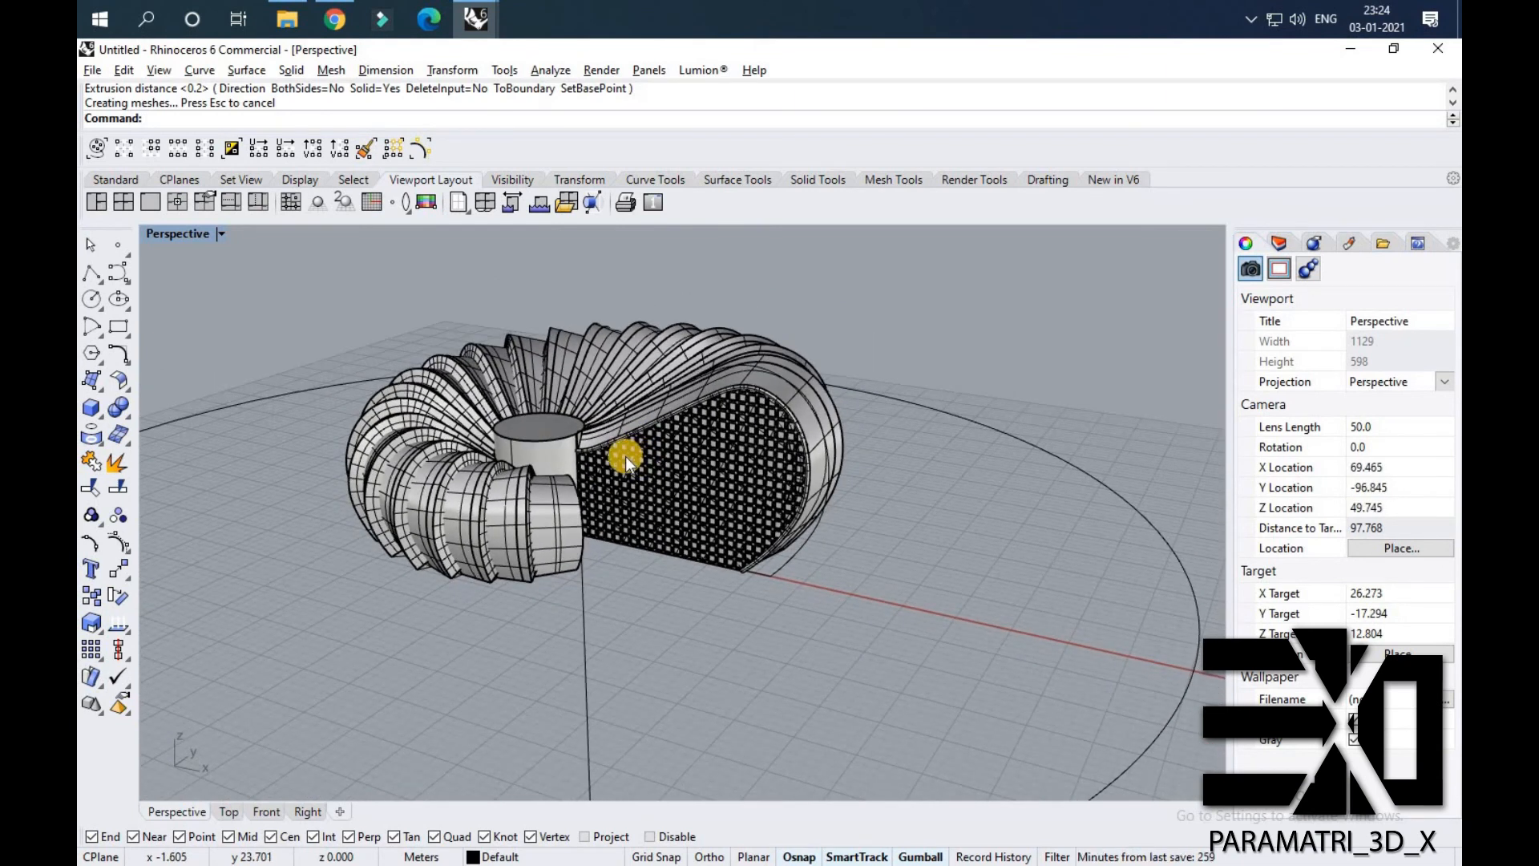
{"action": "scroll", "coordinate": [618, 470], "scroll_direction": "down", "scroll_amount": 2}
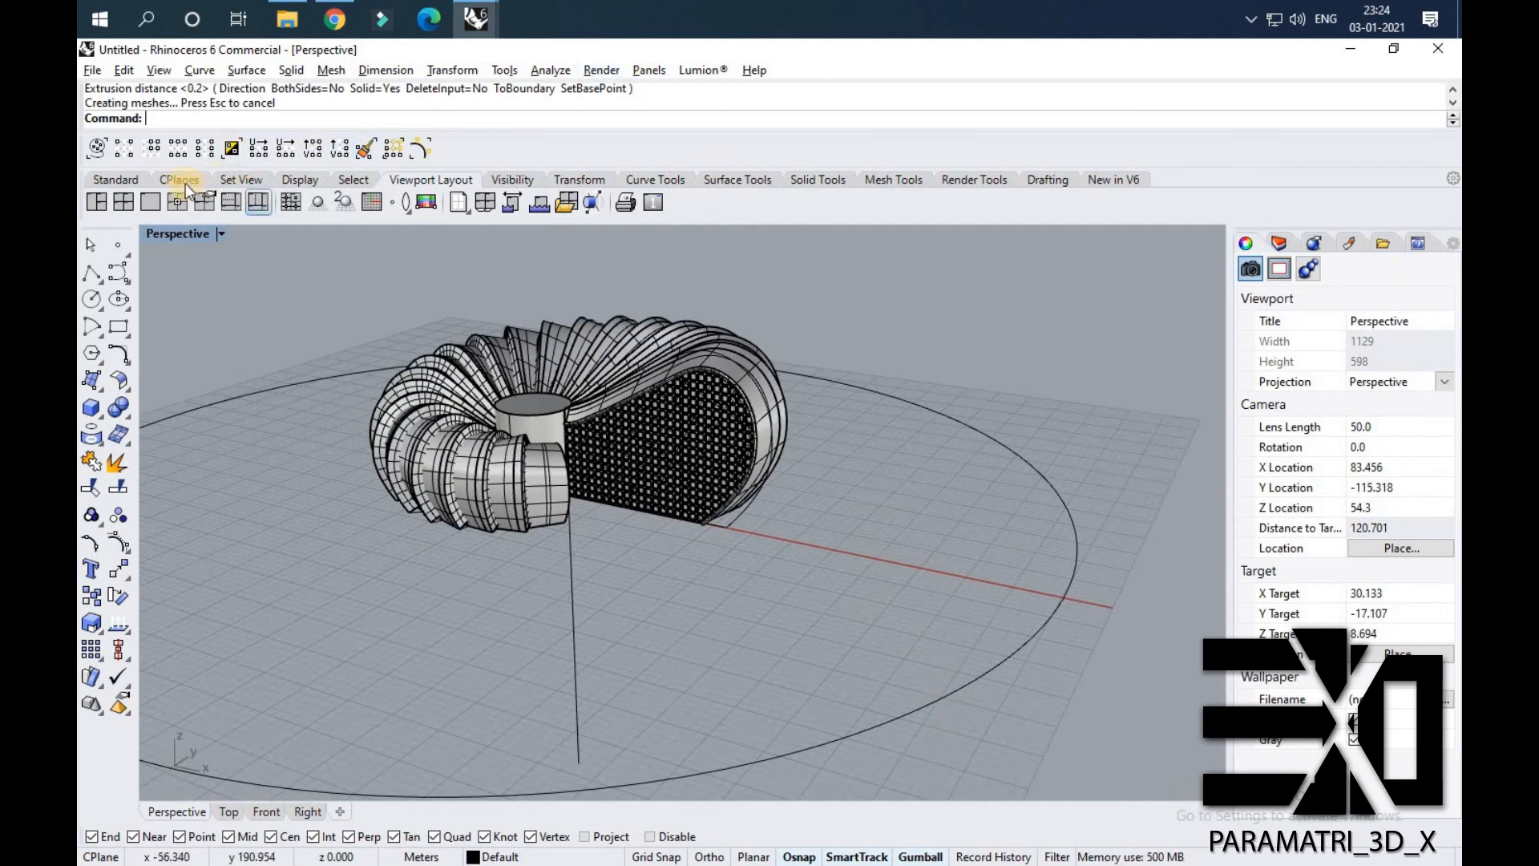
Select all curves in the model and delete them, leaving only the surfaces and solids.
{"action": "left_click", "coordinate": [659, 182]}
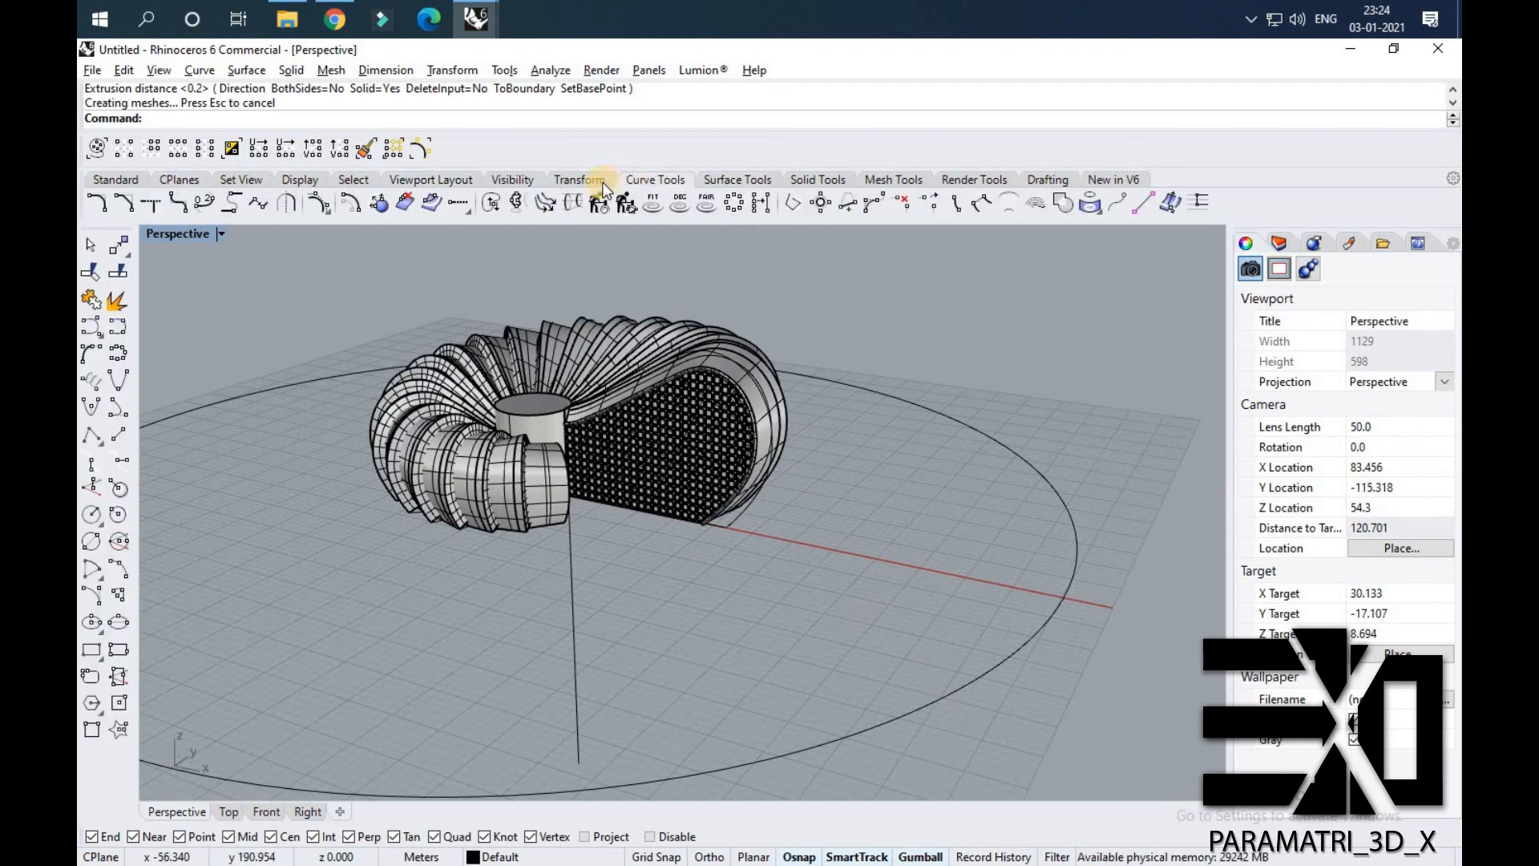
{"action": "left_click", "coordinate": [355, 181]}
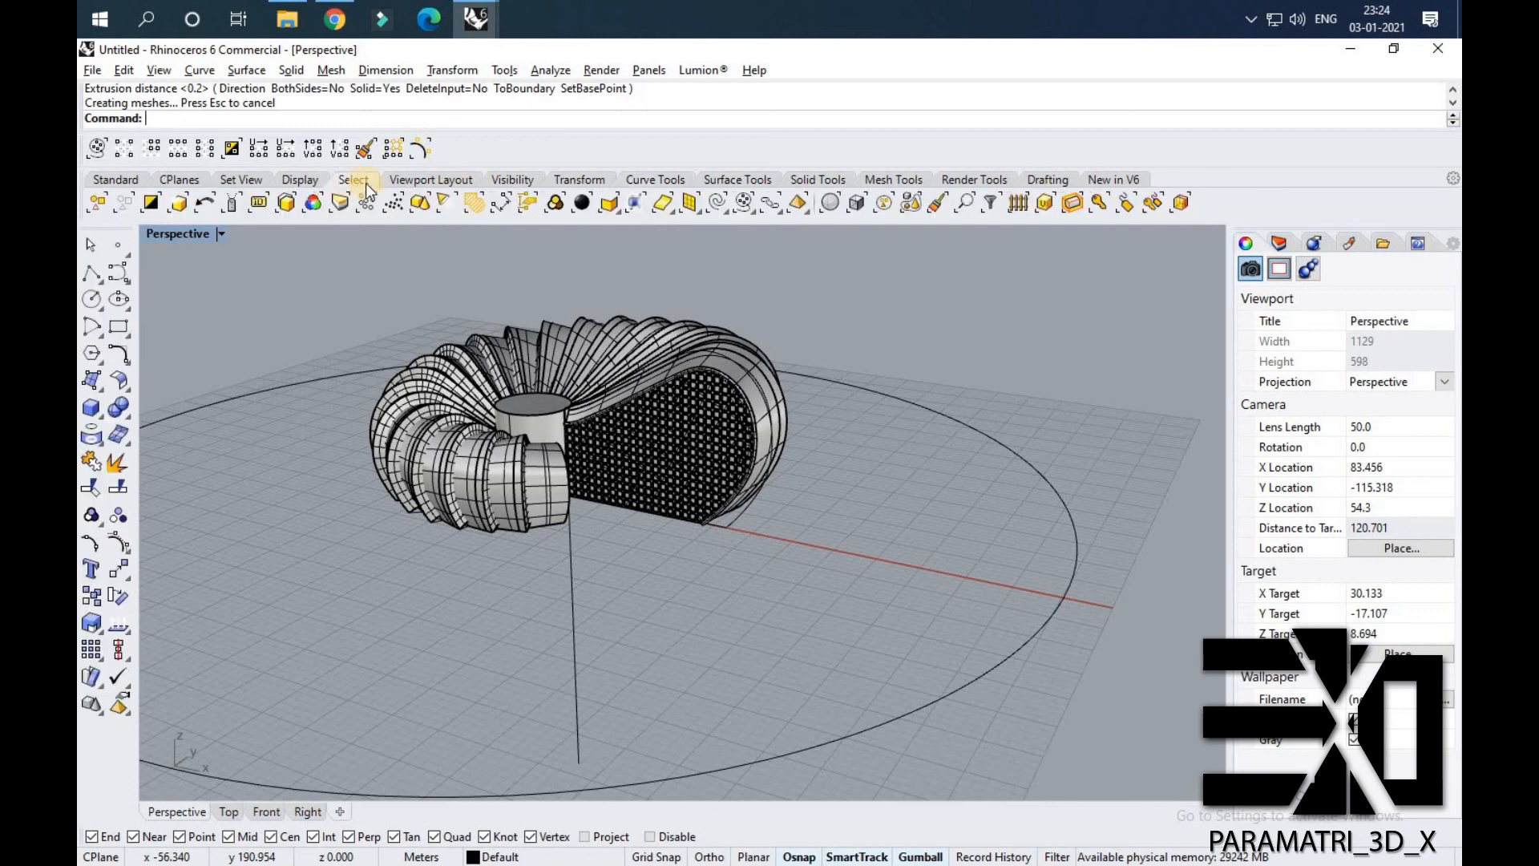
{"action": "left_click", "coordinate": [717, 203]}
{"action": "scroll", "coordinate": [667, 451], "scroll_direction": "down", "scroll_amount": 4}
{"action": "scroll", "coordinate": [667, 451], "scroll_direction": "up", "scroll_amount": 2}
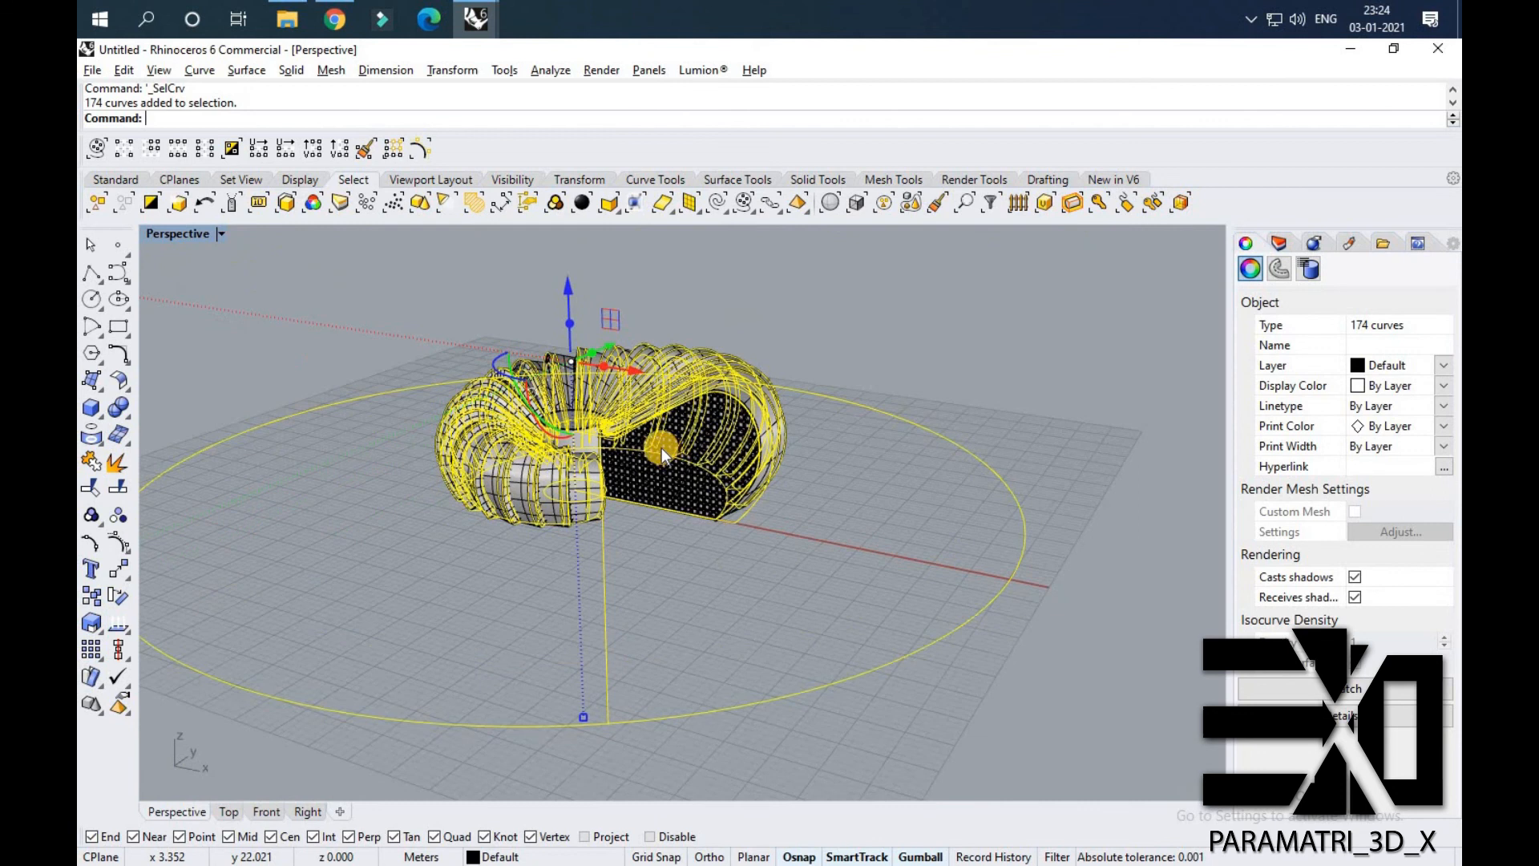
{"action": "key", "text": "Delete"}
{"action": "right_click_drag", "start_coordinate": [628, 466], "coordinate": [657, 420]}
{"action": "scroll", "coordinate": [657, 420], "scroll_direction": "up", "scroll_amount": 7}
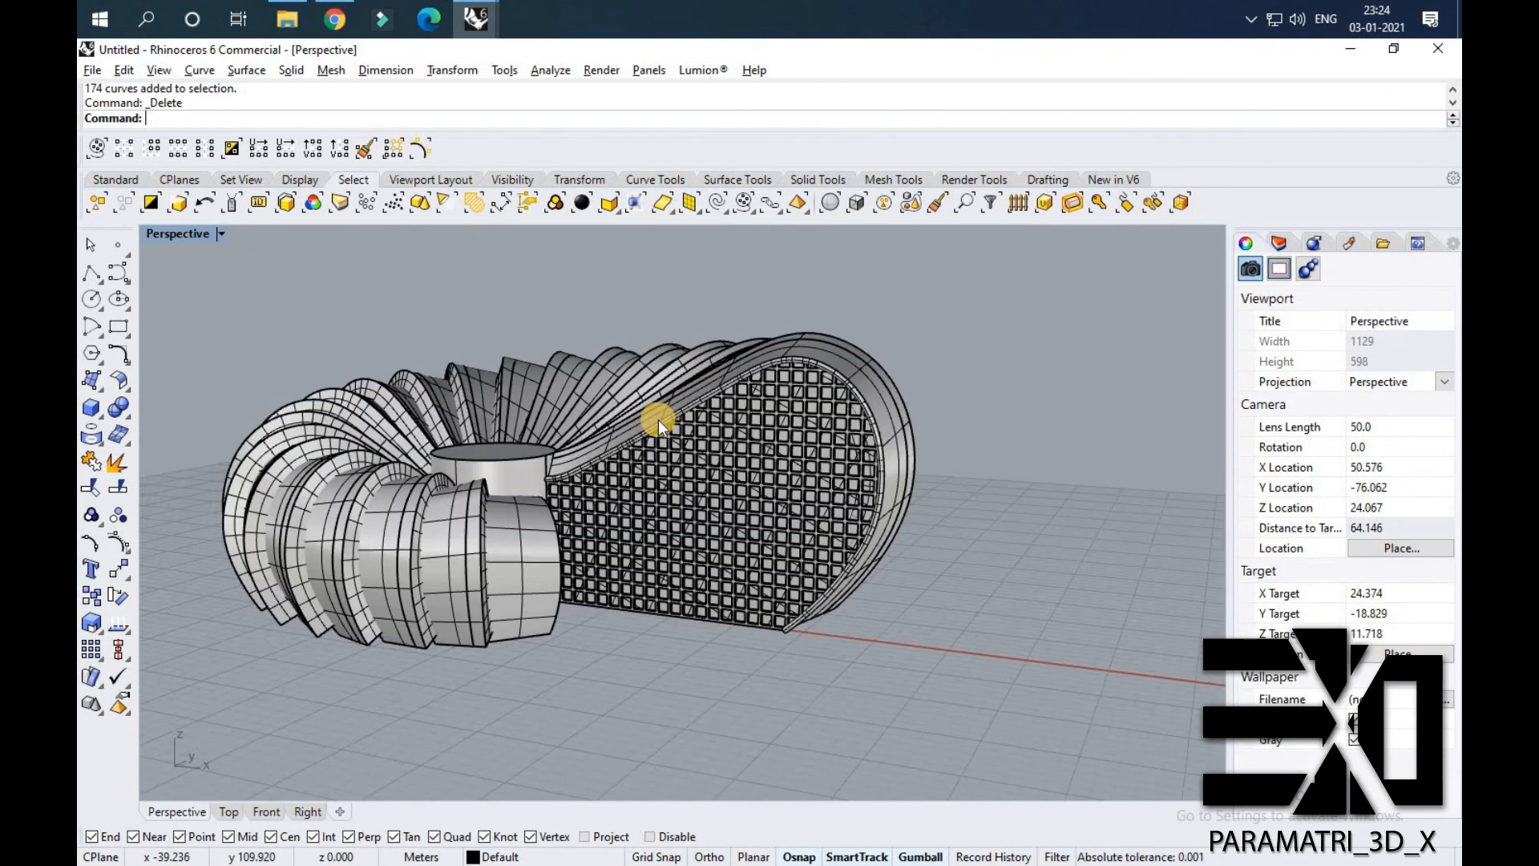